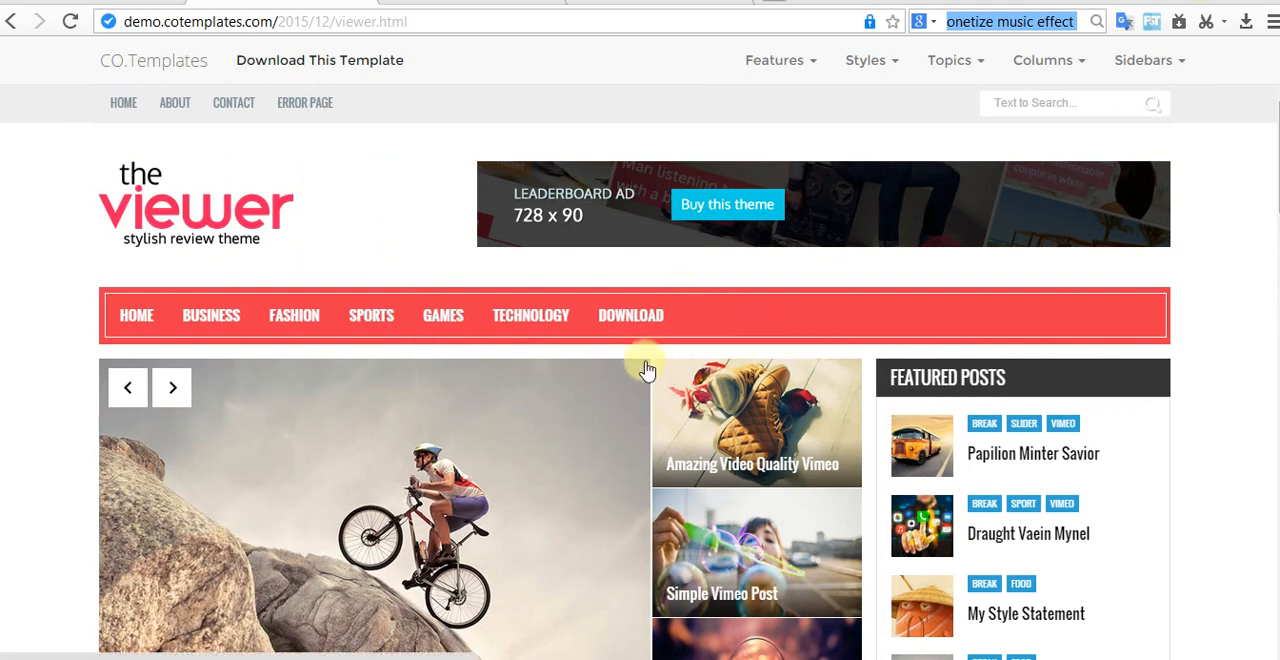
# Step: Look over the Viewer template's demo home page and open its Draught Vaein Mynel post
pyautogui.scroll(-4, 636, 348)
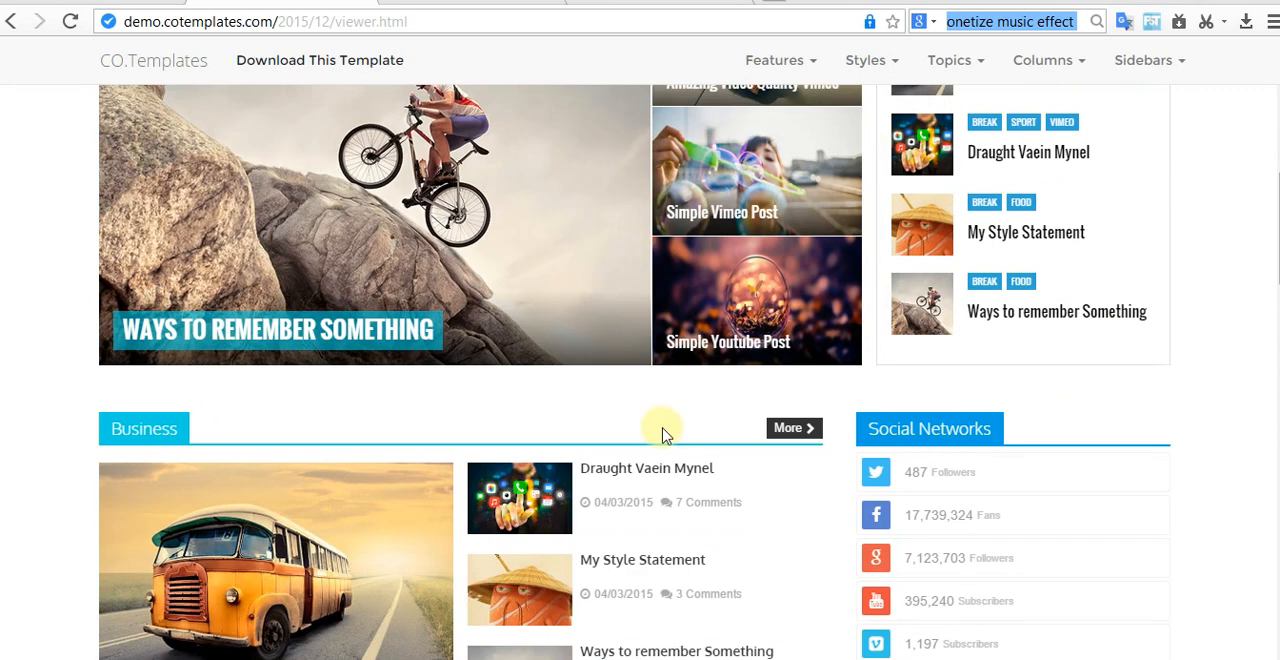
pyautogui.scroll(-4, 609, 474)
pyautogui.scroll(2, 663, 480)
pyautogui.scroll(2, 700, 470)
pyautogui.scroll(-2, 391, 426)
pyautogui.click(650, 285)
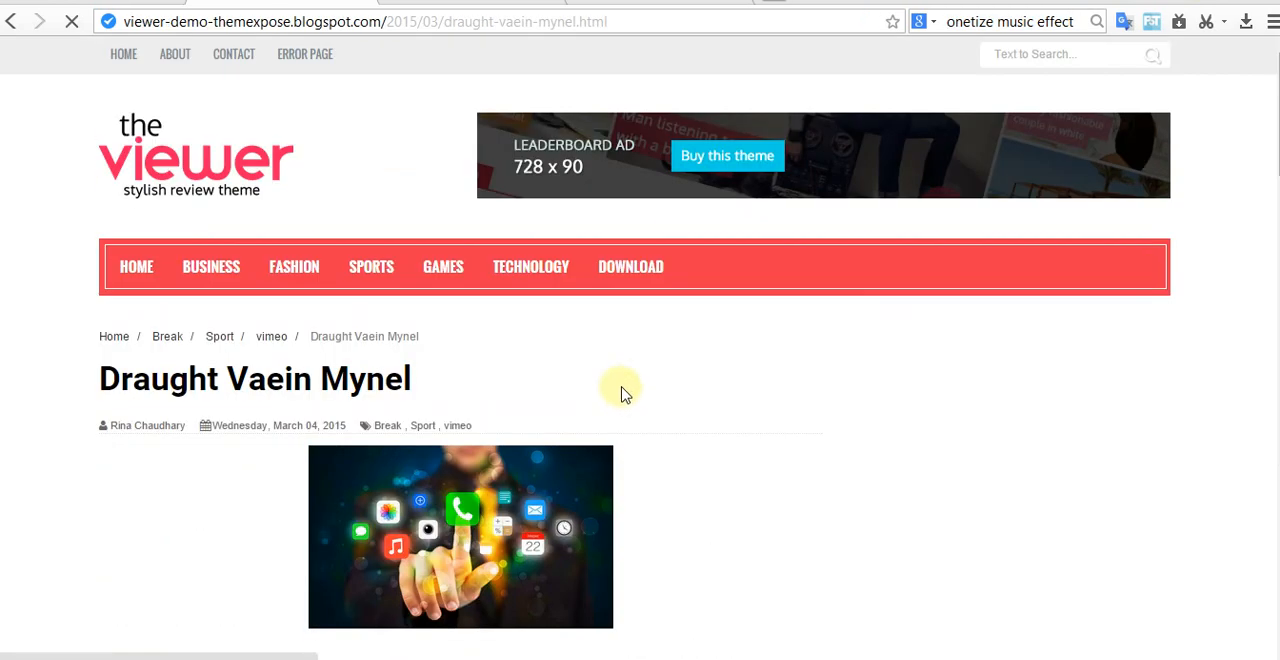
# Step: Examine the demo post's layout, including share buttons, related posts and comment area, and return to the demo's home page
pyautogui.scroll(-4, 623, 391)
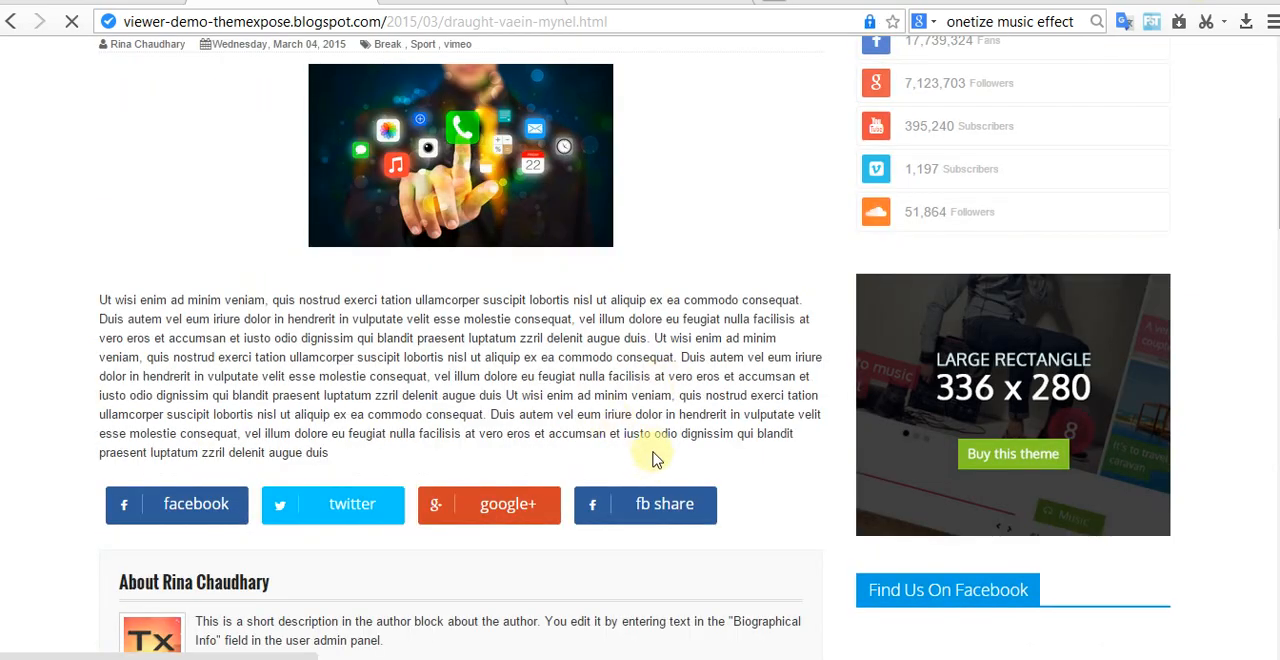
pyautogui.scroll(-4, 655, 461)
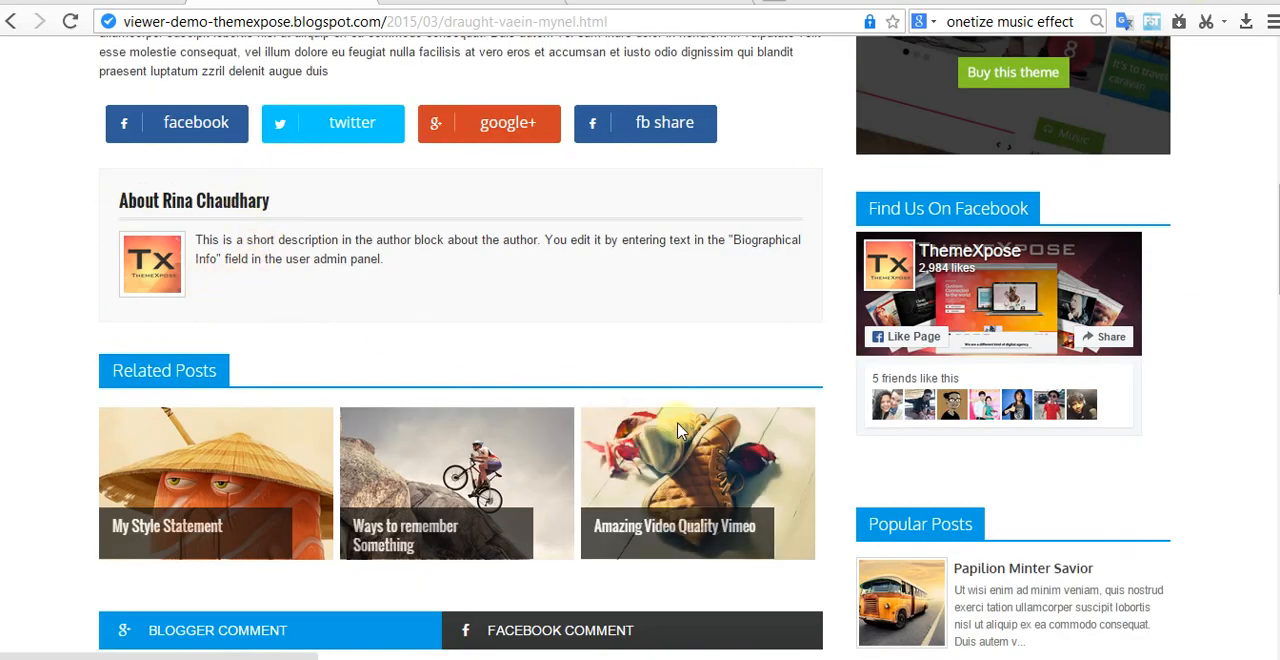
pyautogui.scroll(-2, 677, 400)
pyautogui.scroll(12, 677, 389)
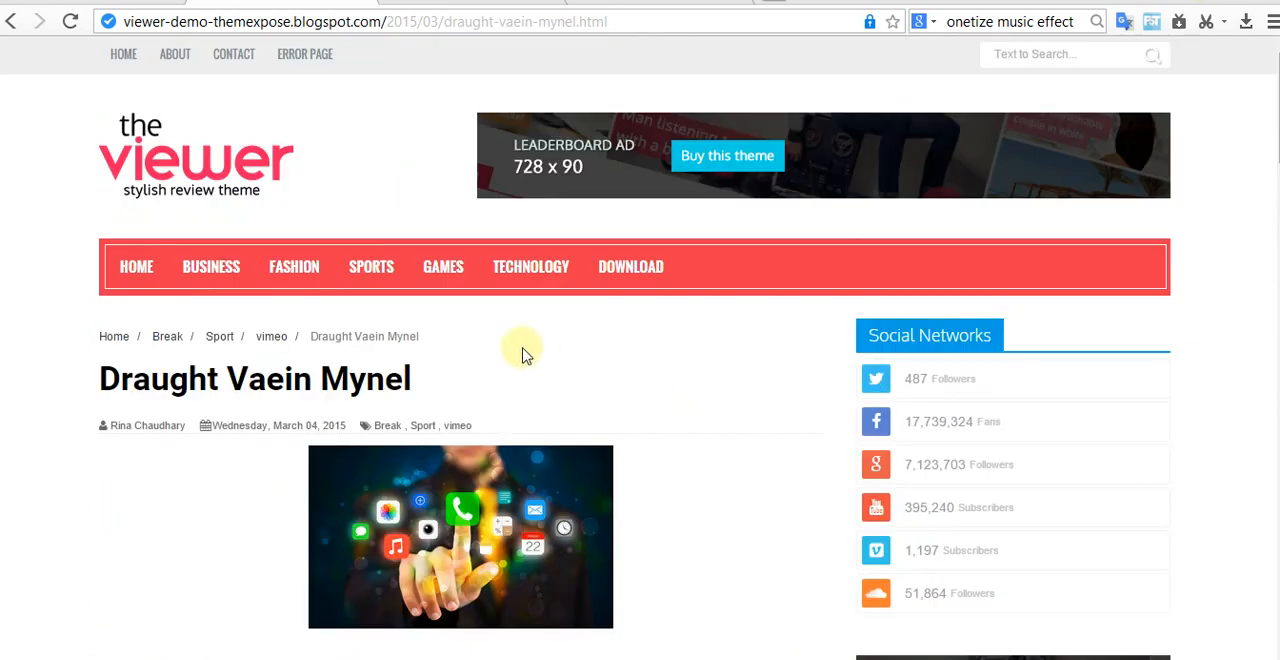
pyautogui.moveTo(305, 297)
pyautogui.click(139, 270)
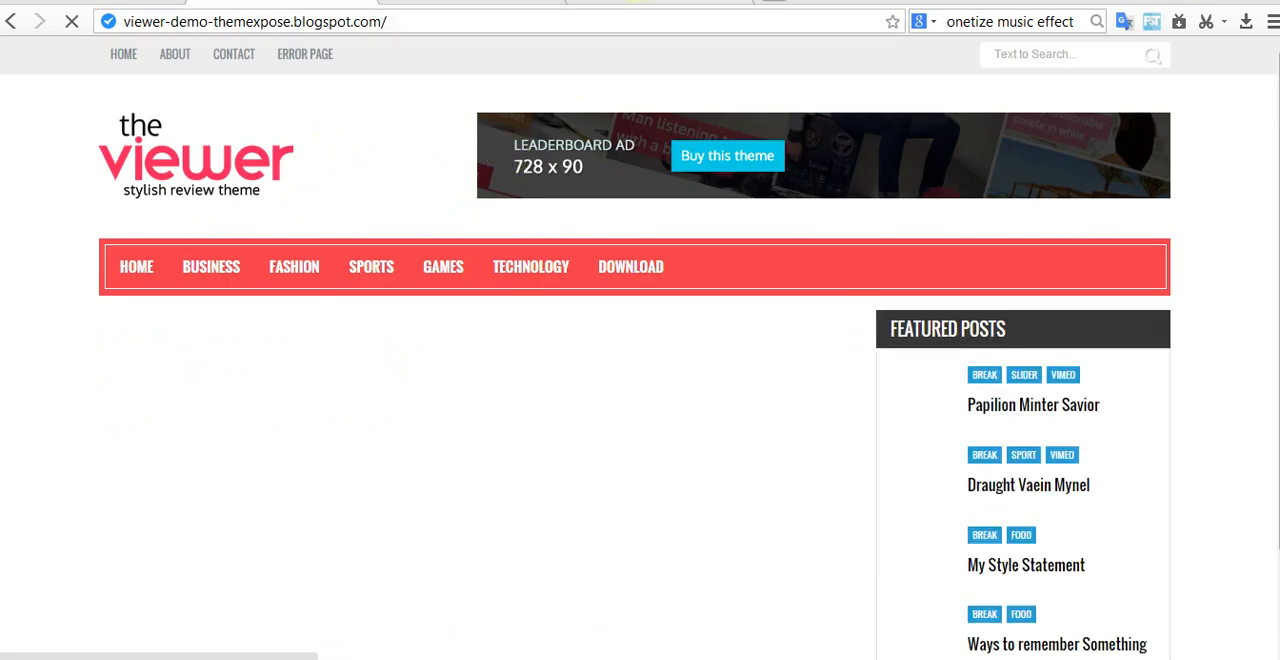
# Step: Switch to the Blogger dashboard, view the live Tip Content blog, and return to the blog list
pyautogui.click(637, 1)
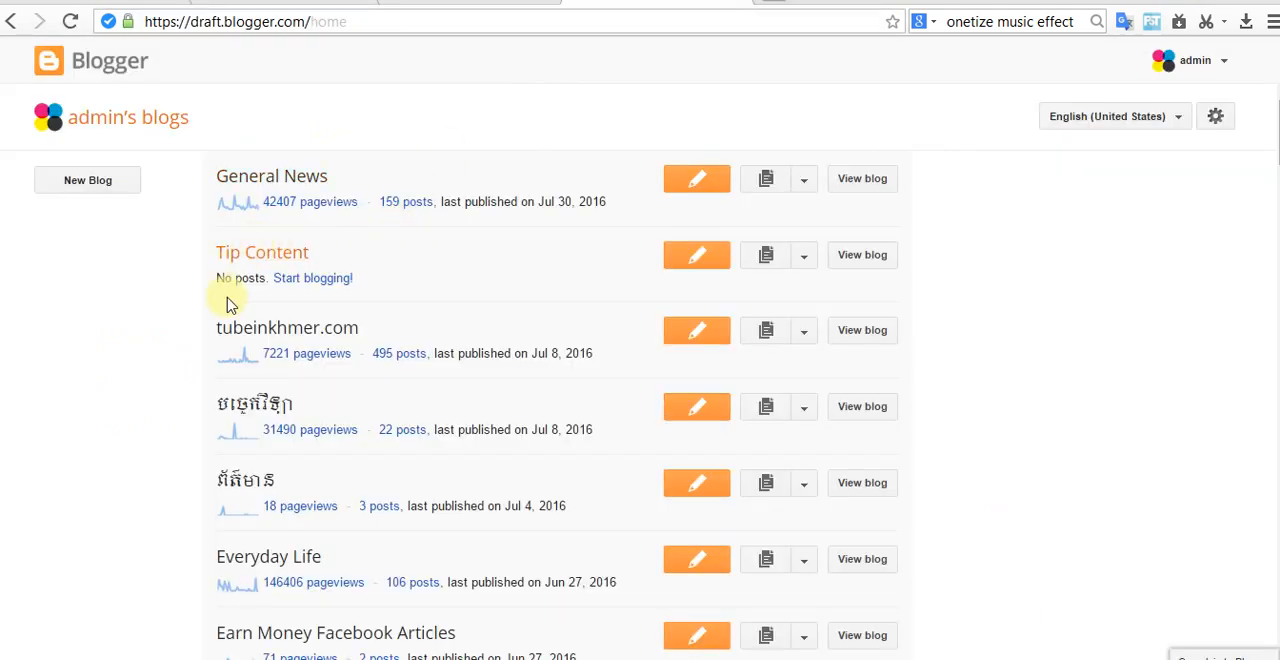
pyautogui.click(884, 253)
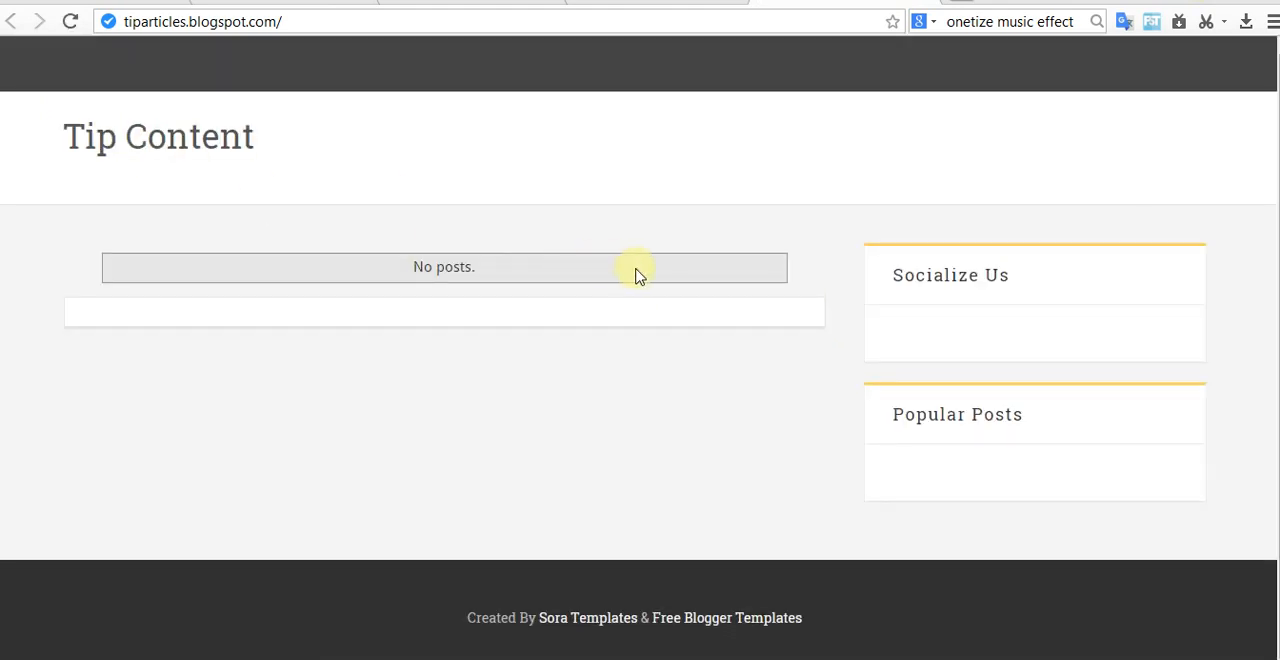
pyautogui.click(655, 3)
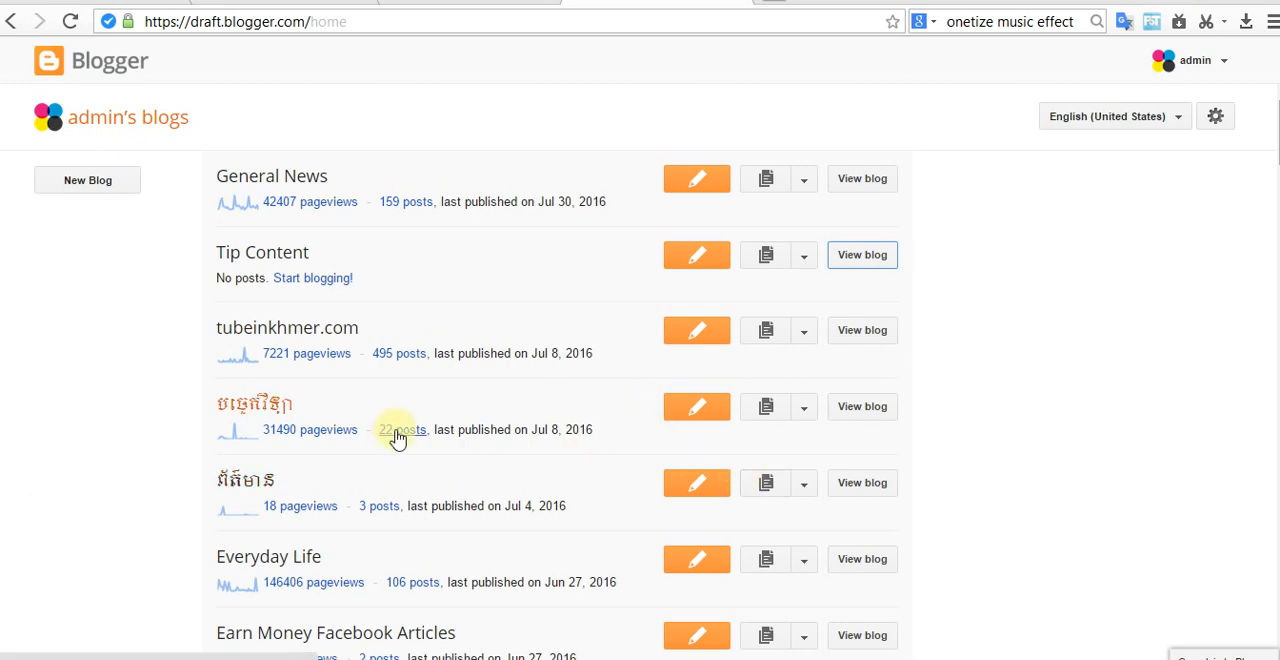
# Step: Find the blog named "the best content" in the blog list, view its live site, and close it
pyautogui.scroll(-1, 440, 420)
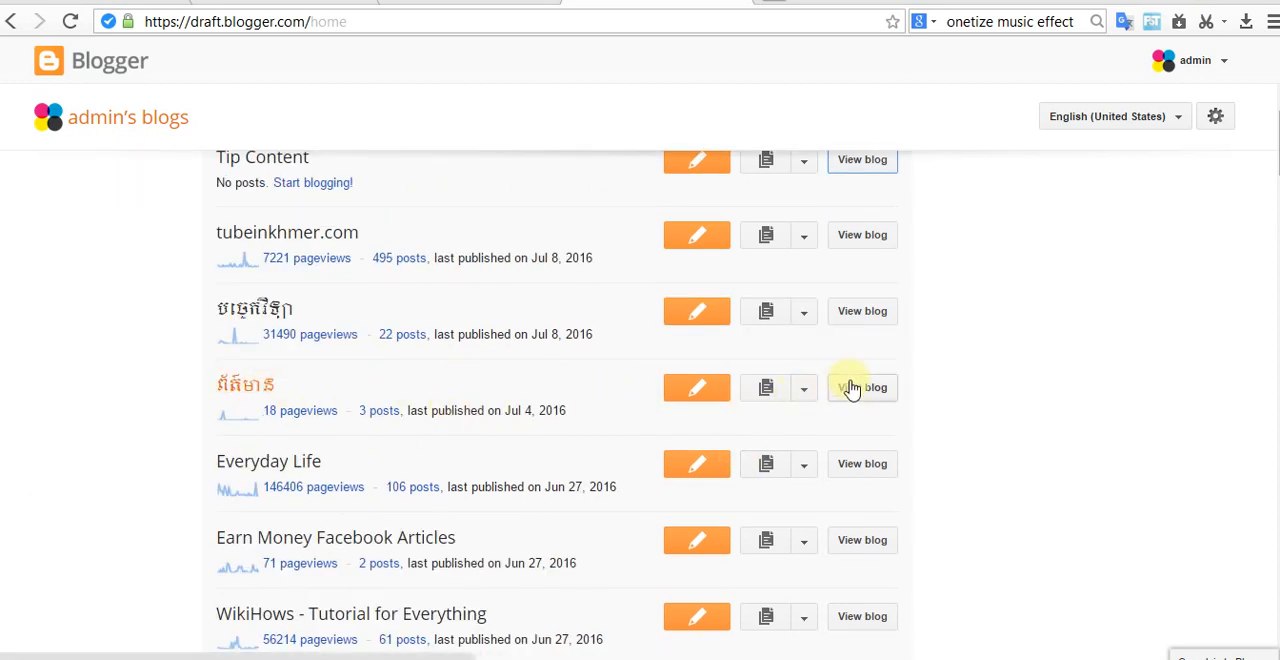
pyautogui.scroll(-2, 391, 540)
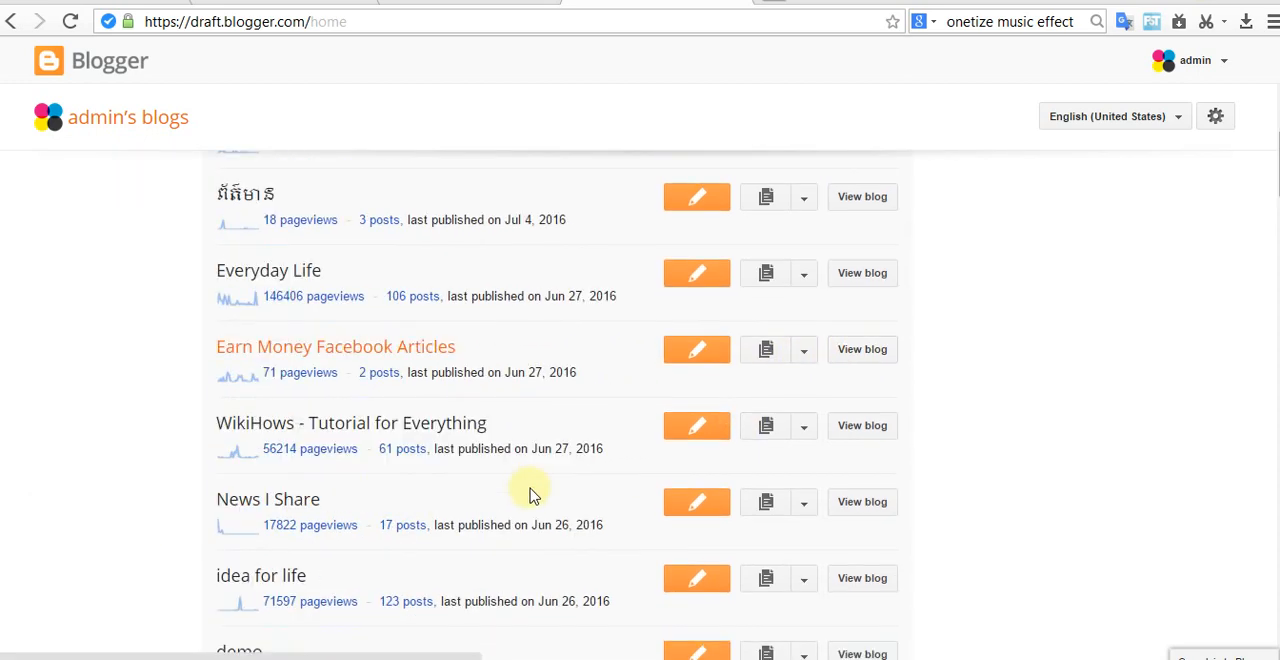
pyautogui.scroll(-1, 532, 495)
pyautogui.scroll(-2, 531, 500)
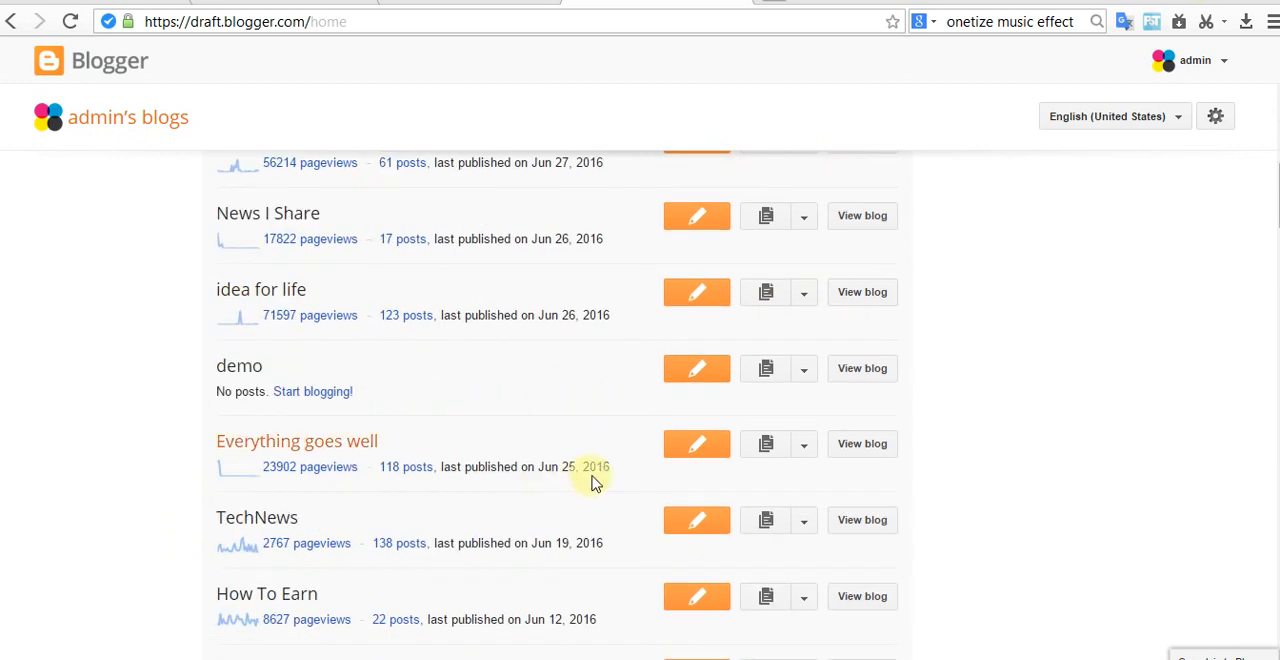
pyautogui.scroll(-2, 640, 540)
pyautogui.scroll(-2, 628, 540)
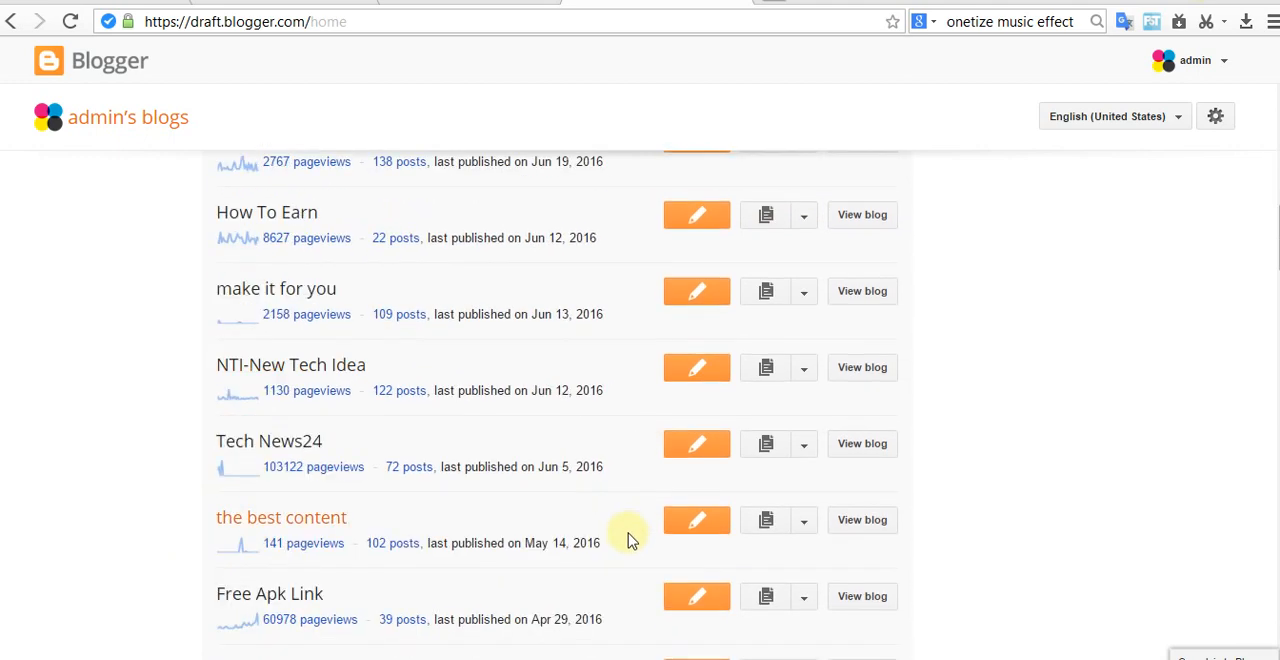
pyautogui.scroll(-1, 631, 540)
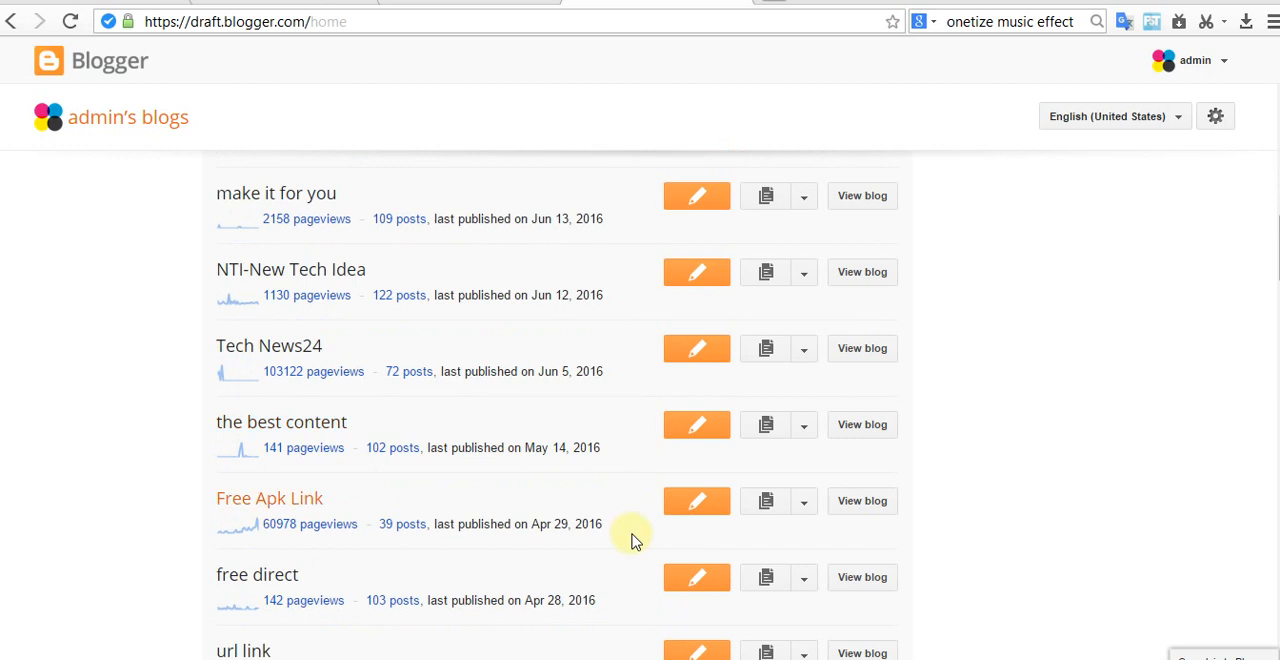
pyautogui.click(868, 436)
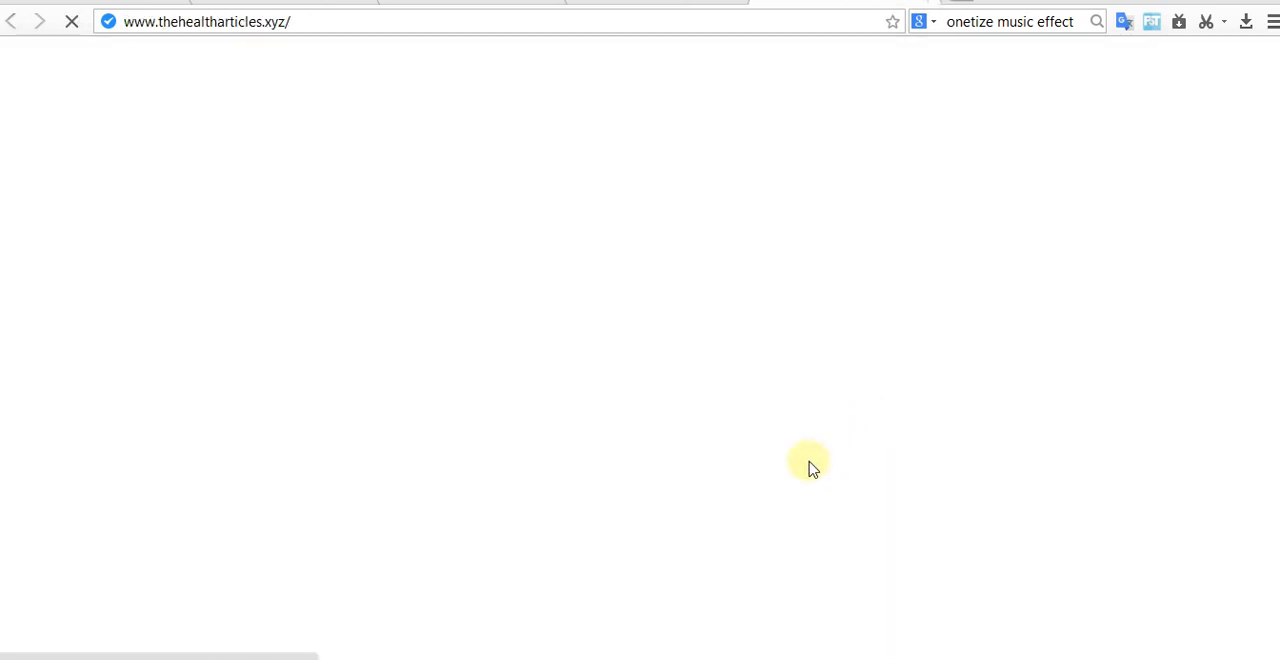
pyautogui.click(929, 1)
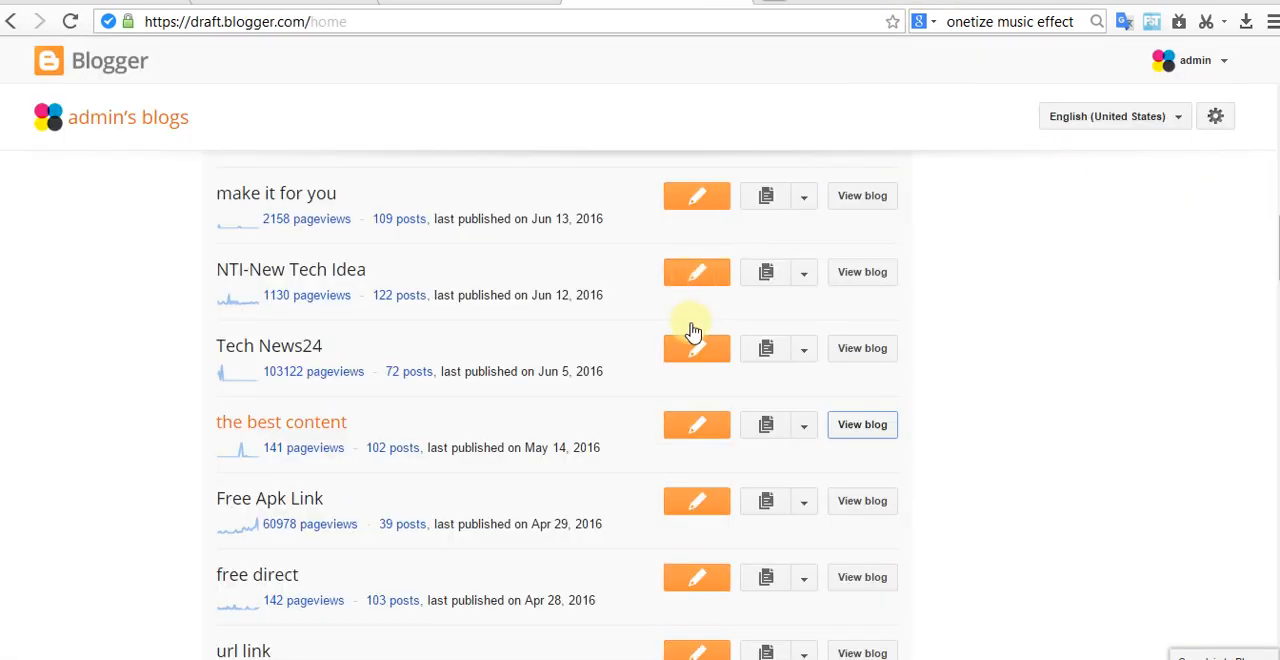
# Step: Find Article Rewriter Tool 2016 in the blog list, look over its live page, and return to the list
pyautogui.scroll(-5, 414, 546)
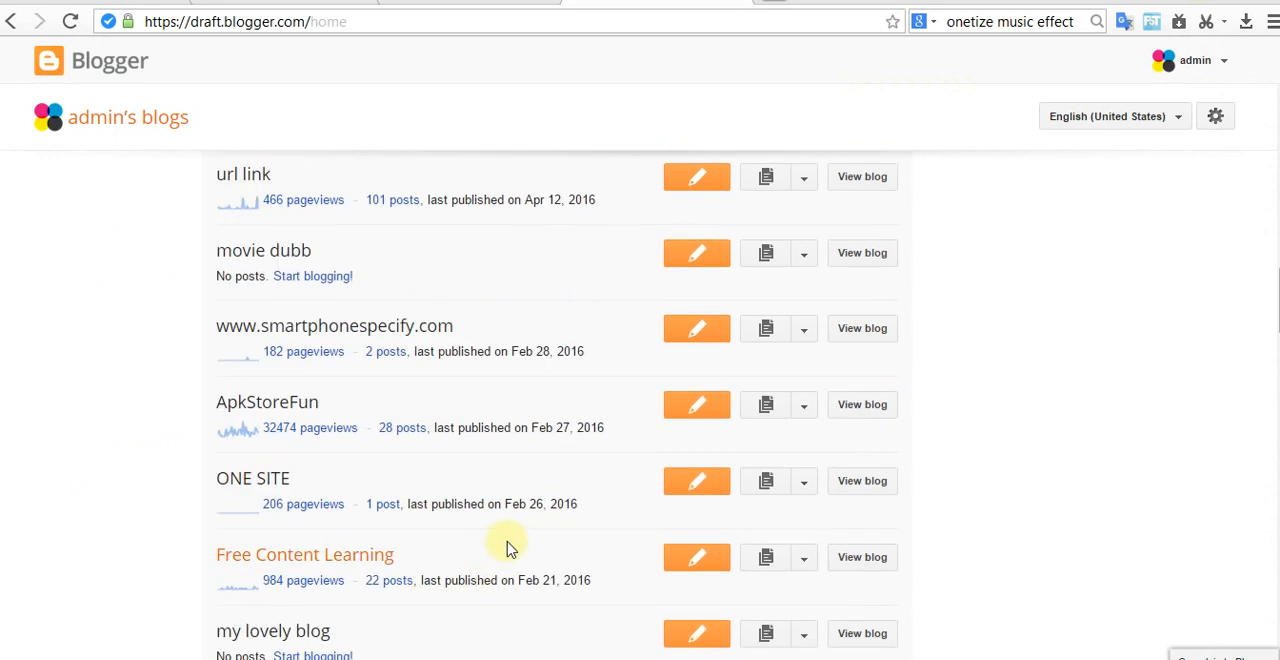
pyautogui.scroll(-4, 523, 523)
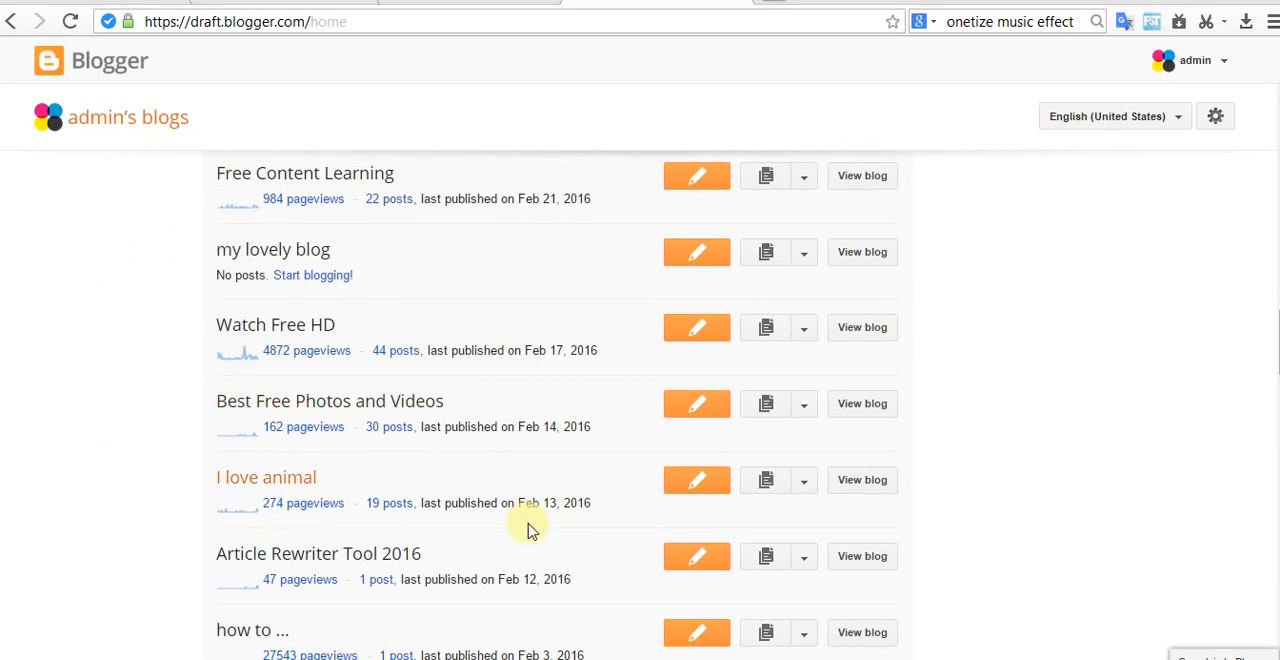
pyautogui.scroll(-2, 528, 528)
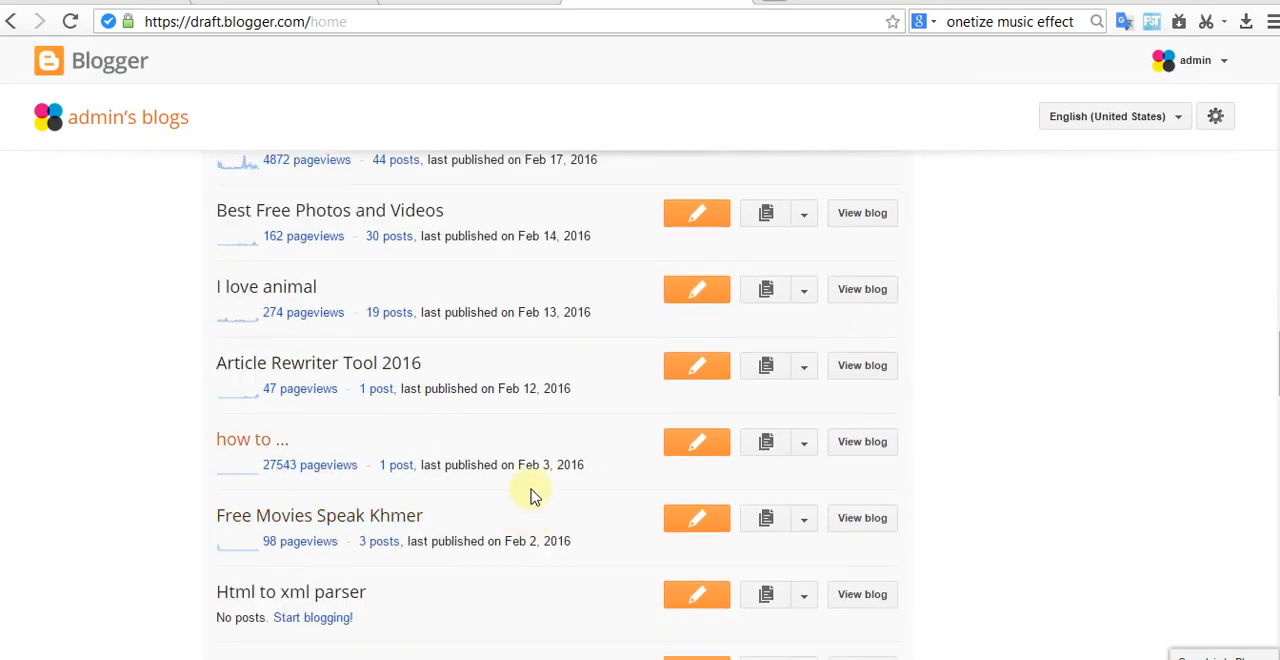
pyautogui.click(864, 366)
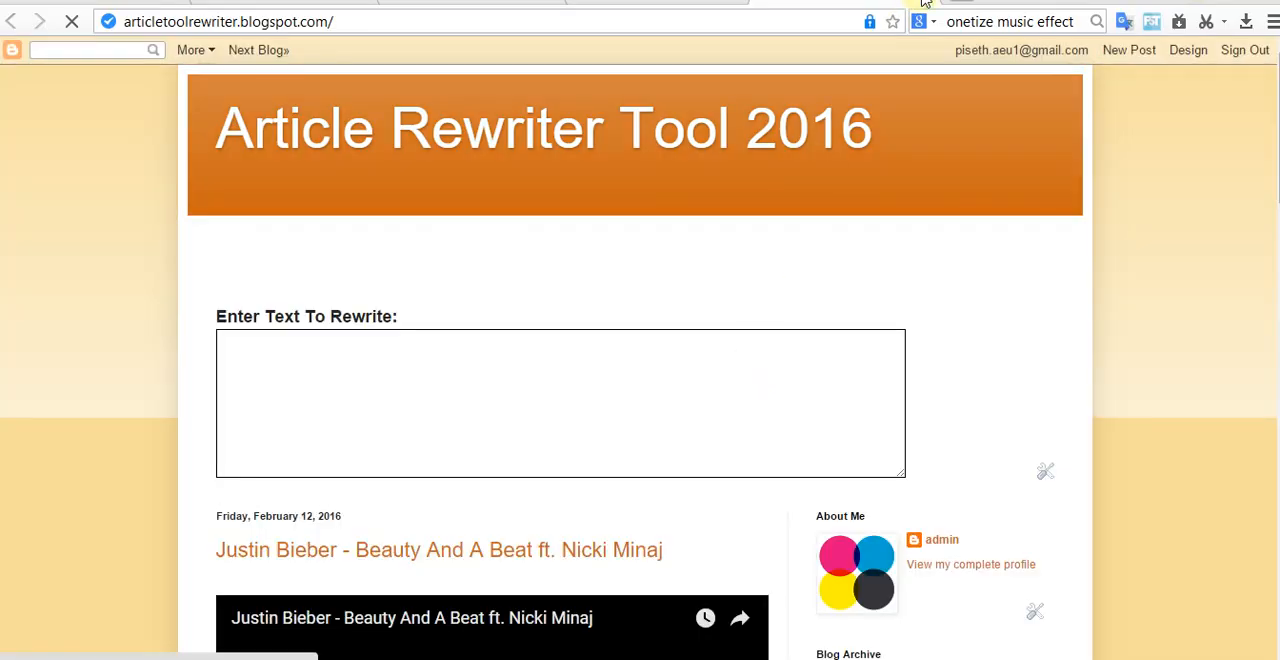
pyautogui.scroll(-5, 797, 394)
pyautogui.scroll(4, 797, 394)
pyautogui.hotkey('alt', 'Left')
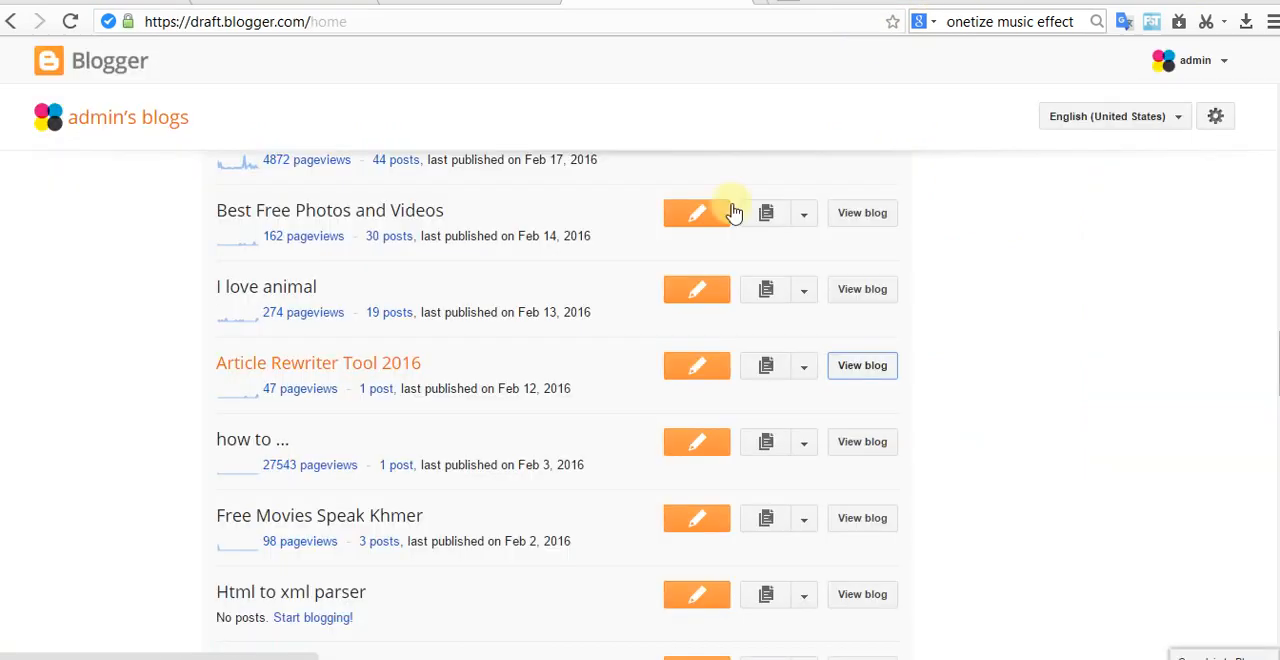
# Step: View the live site of the Khmer-titled blog listed just below rundomchet.com, look through its home page, and close it
pyautogui.scroll(5, 543, 503)
pyautogui.scroll(-10, 531, 543)
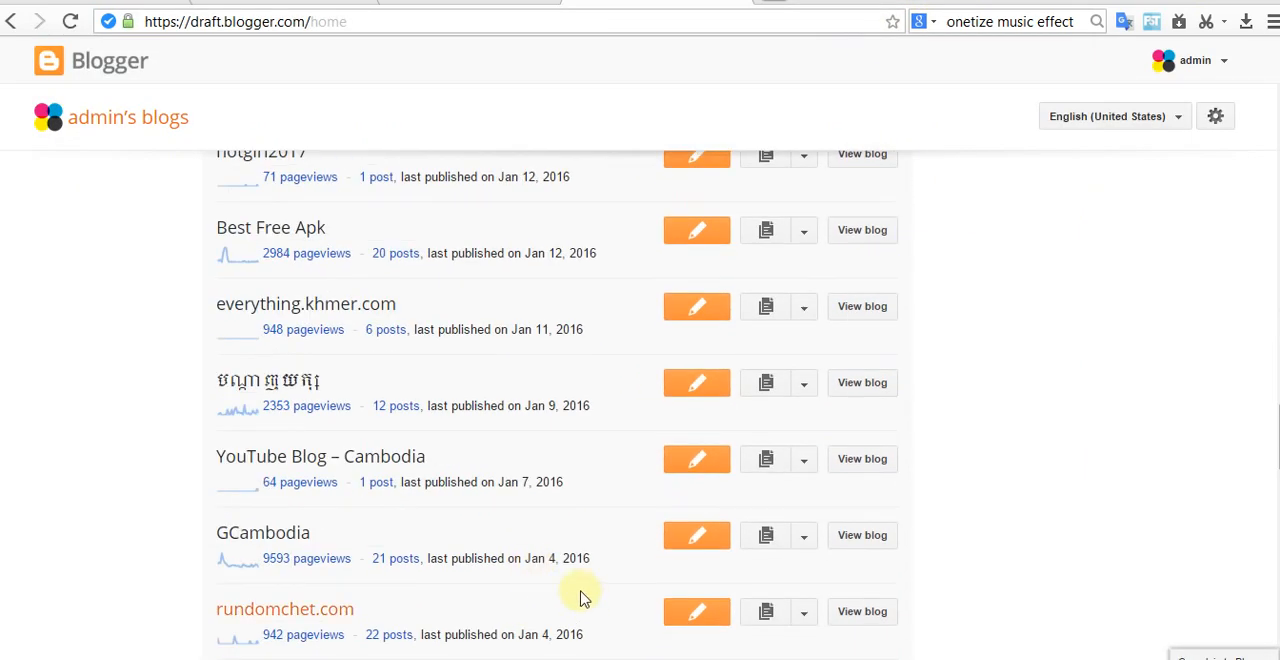
pyautogui.scroll(-4, 585, 595)
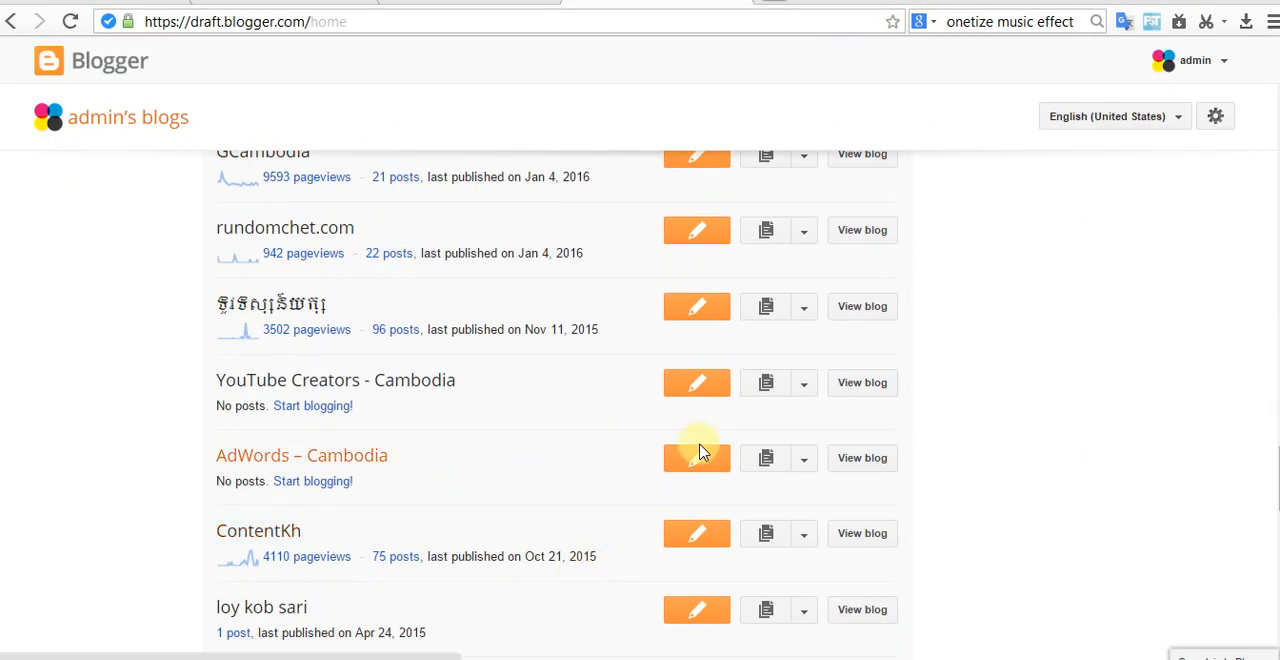
pyautogui.click(879, 310)
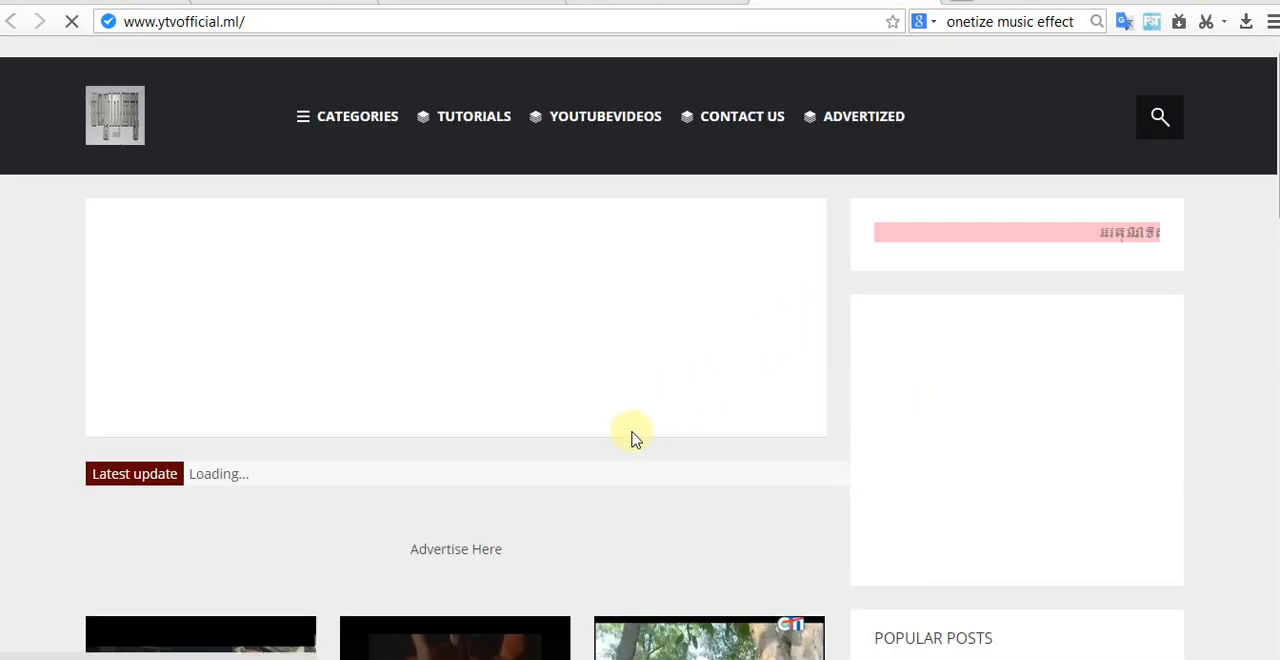
pyautogui.scroll(-10, 643, 380)
pyautogui.scroll(5, 662, 372)
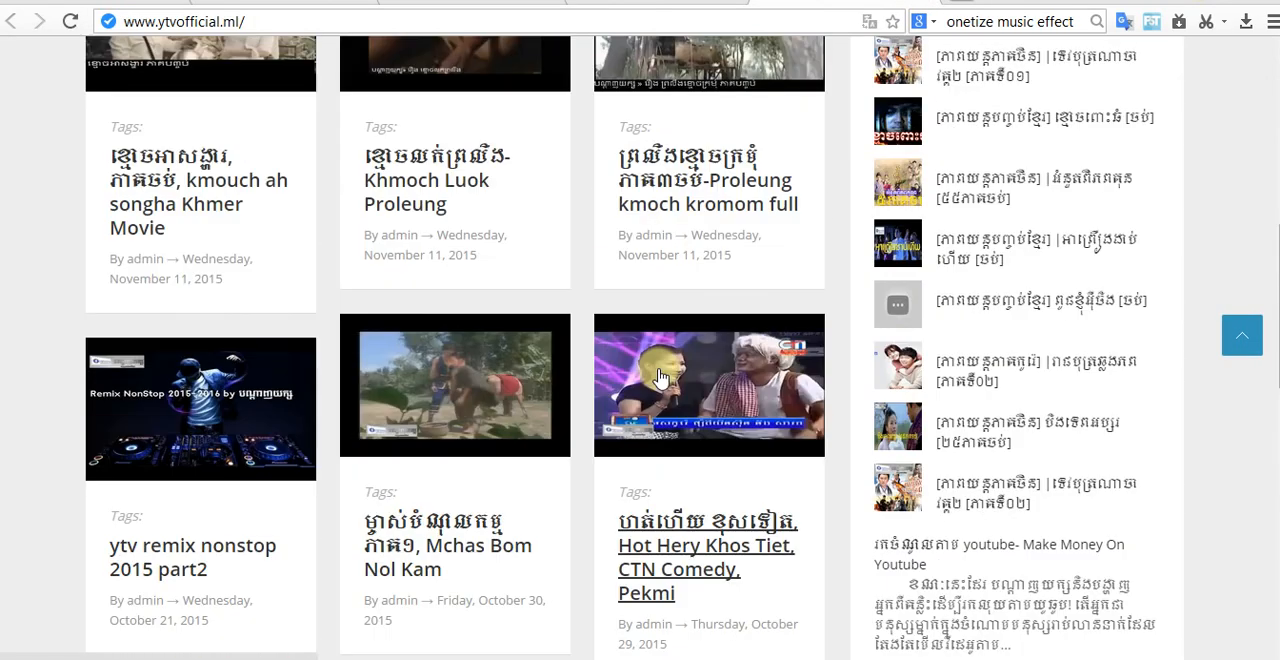
pyautogui.scroll(5, 660, 378)
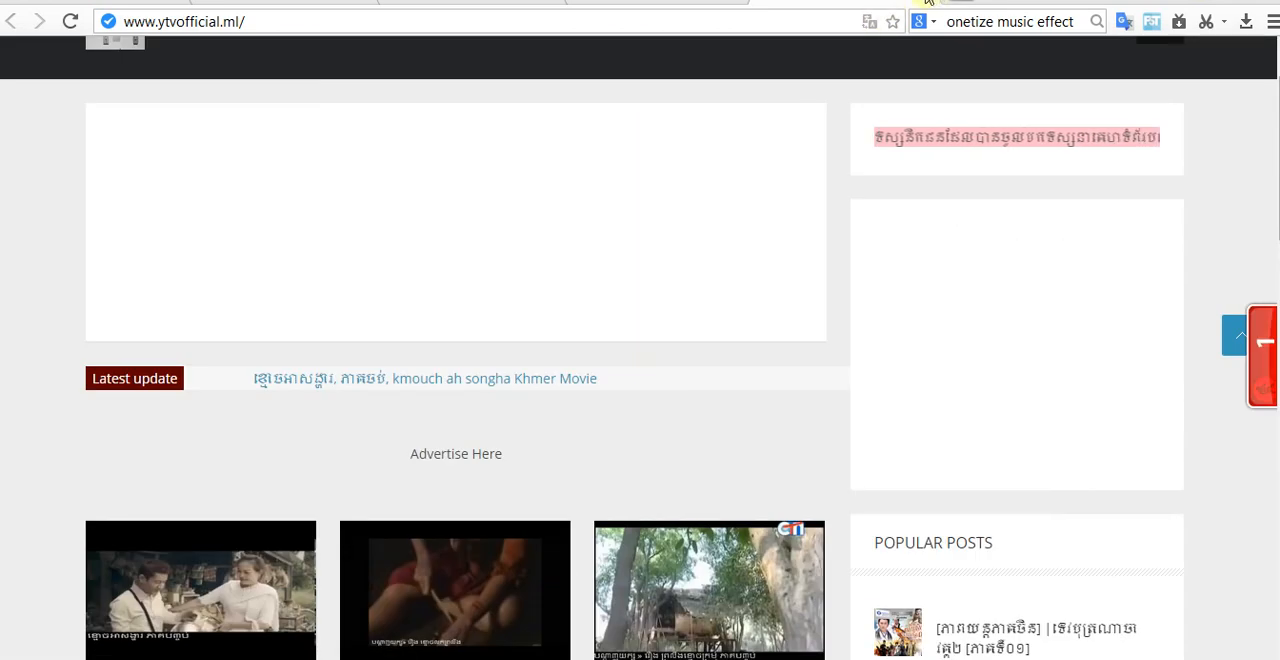
pyautogui.click(928, 0)
pyautogui.scroll(-4, 631, 366)
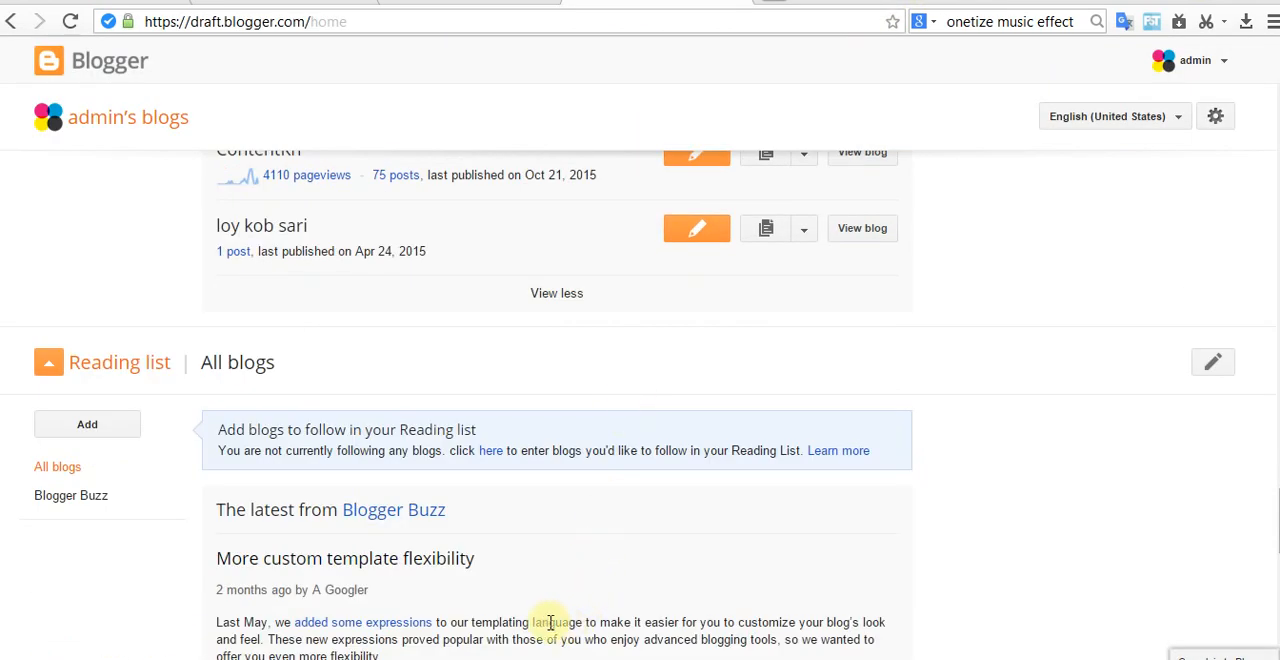
pyautogui.click(572, 657)
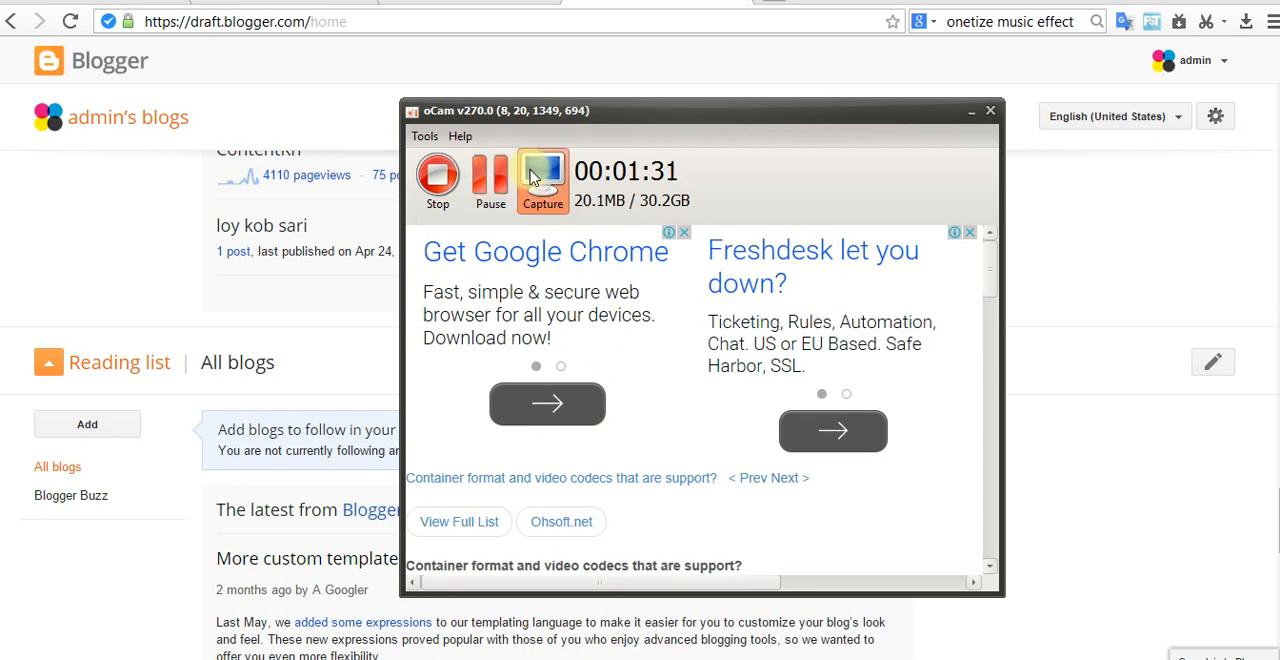
pyautogui.click(992, 113)
# Step: View the live site of the ContentKh blog and close it
pyautogui.scroll(2, 777, 409)
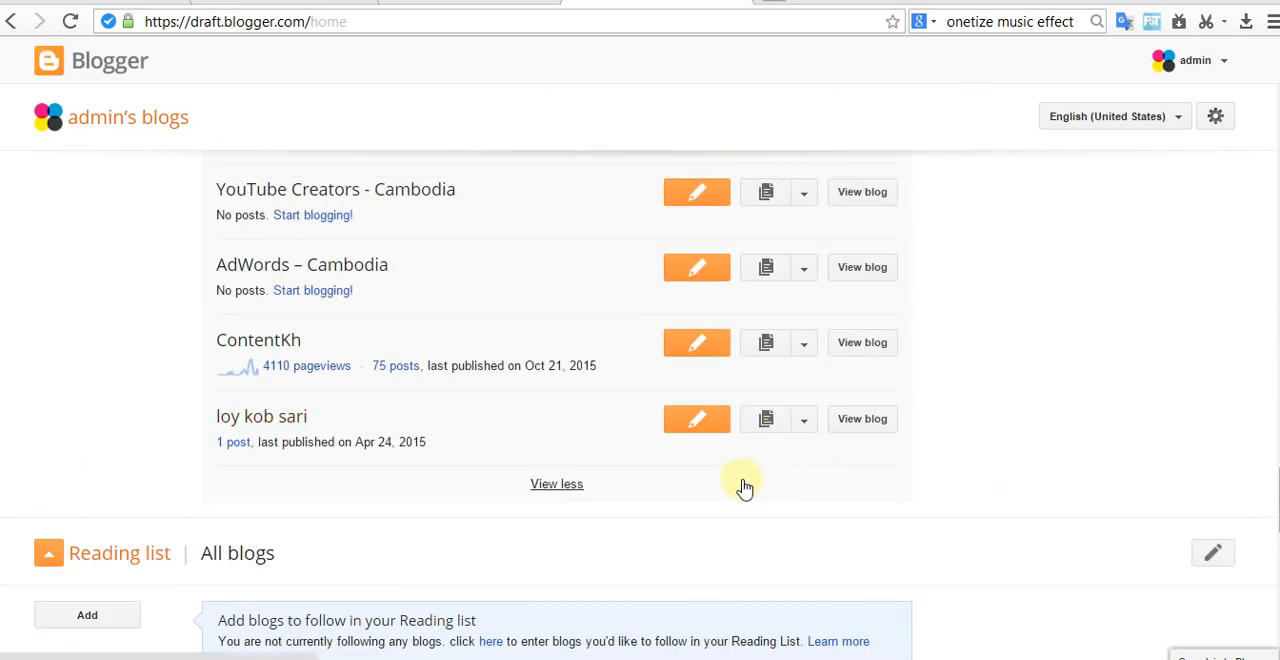
pyautogui.click(866, 341)
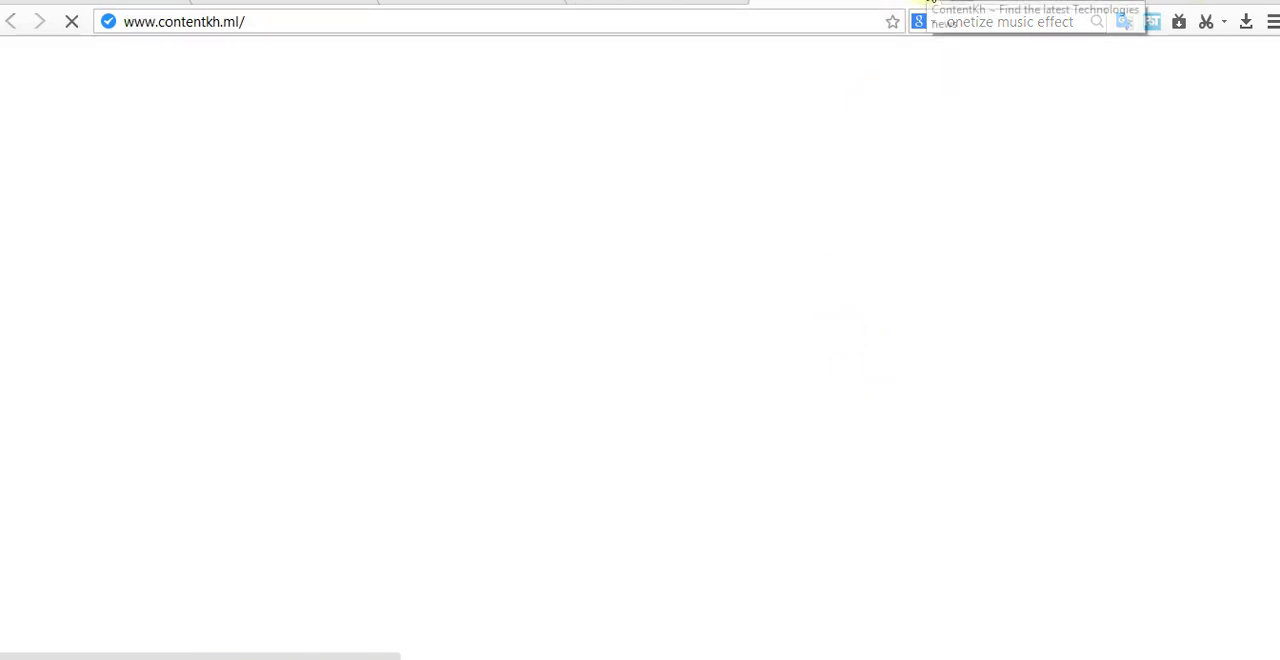
pyautogui.click(929, 1)
# Step: Go back to the Tip Content blog near the start of the list, view its live page again, and close it
pyautogui.scroll(1, 628, 385)
pyautogui.scroll(20, 628, 391)
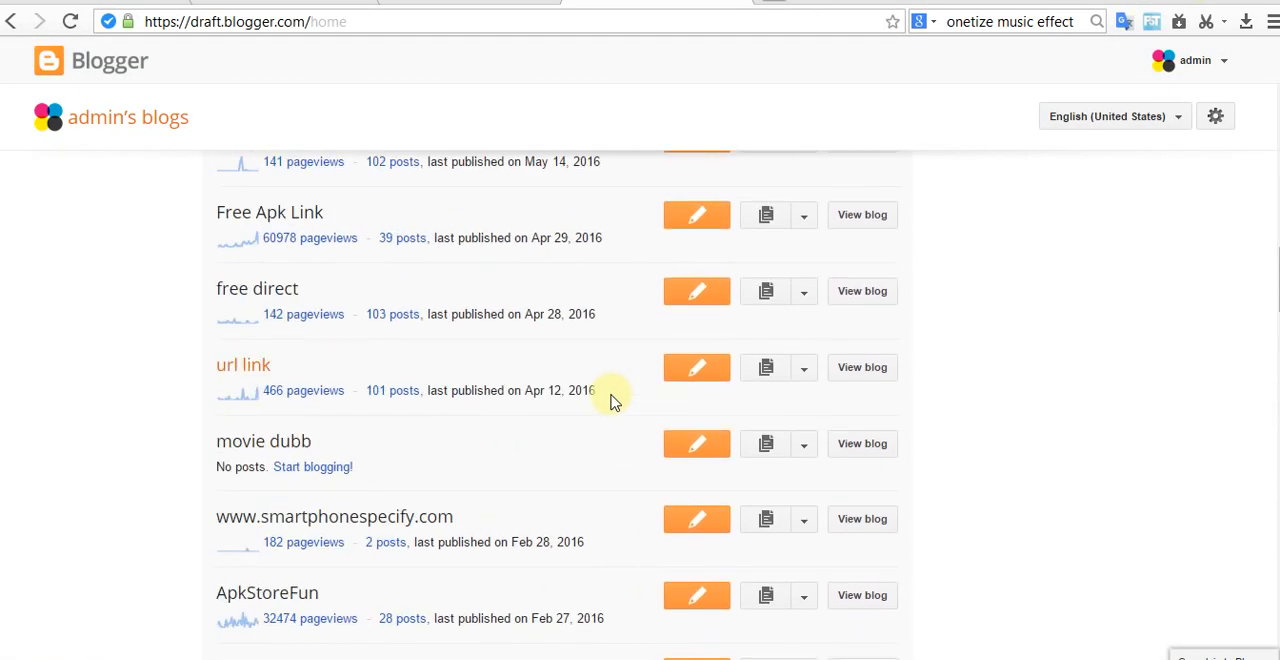
pyautogui.scroll(1, 612, 400)
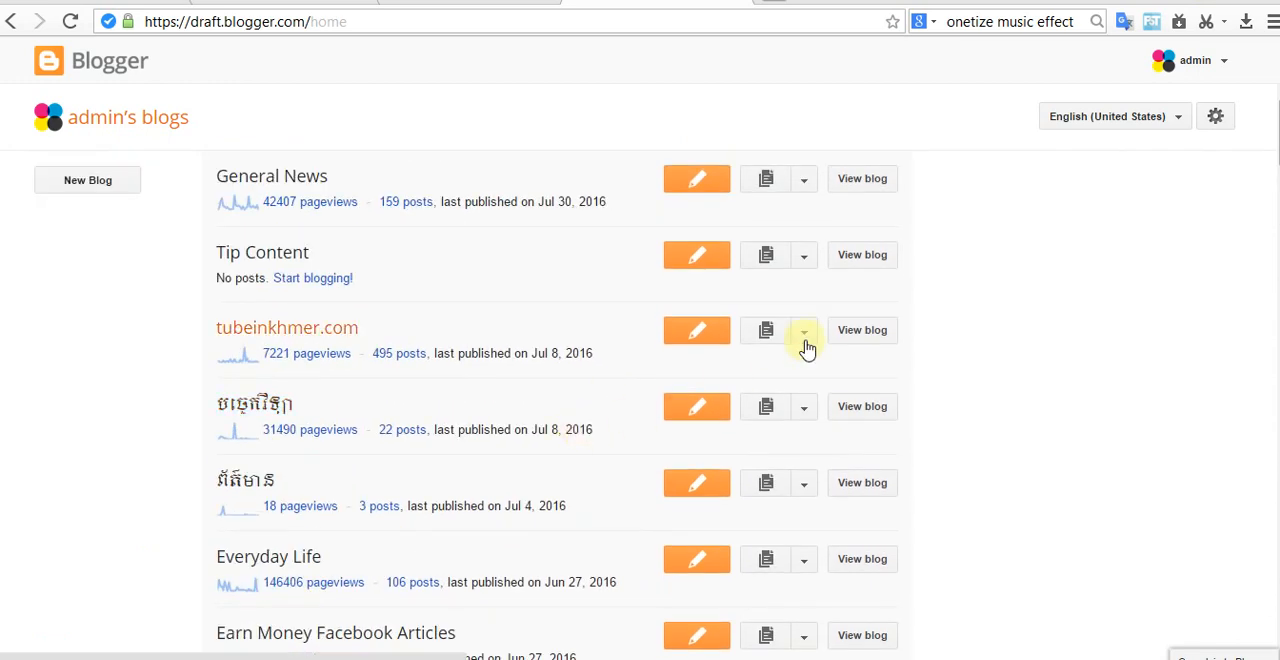
pyautogui.click(862, 255)
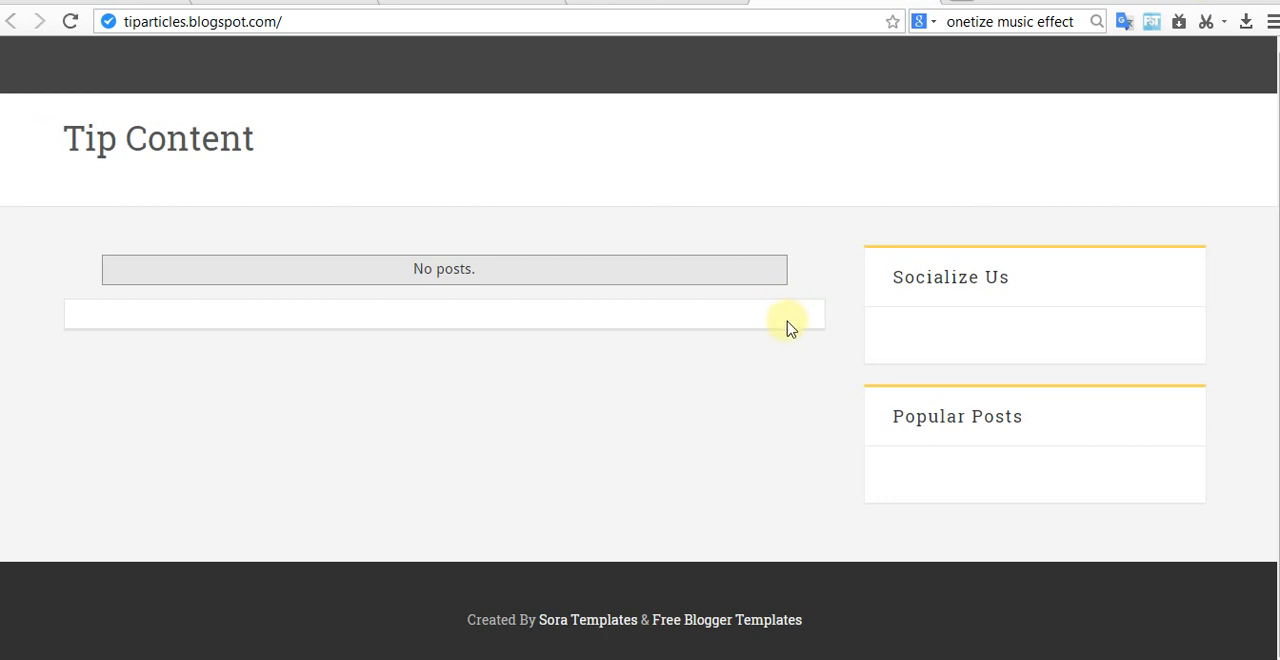
pyautogui.click(929, 1)
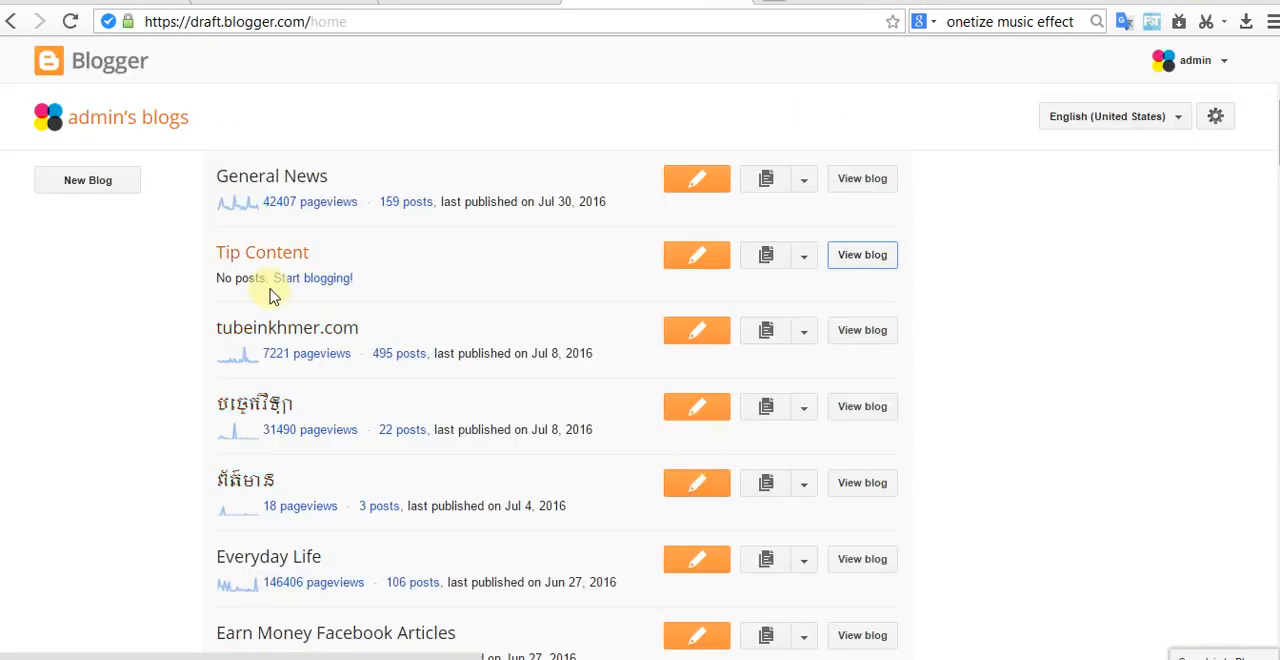
# Step: Open the Tip Content blog's template settings and bring up its template HTML for editing
pyautogui.click(805, 258)
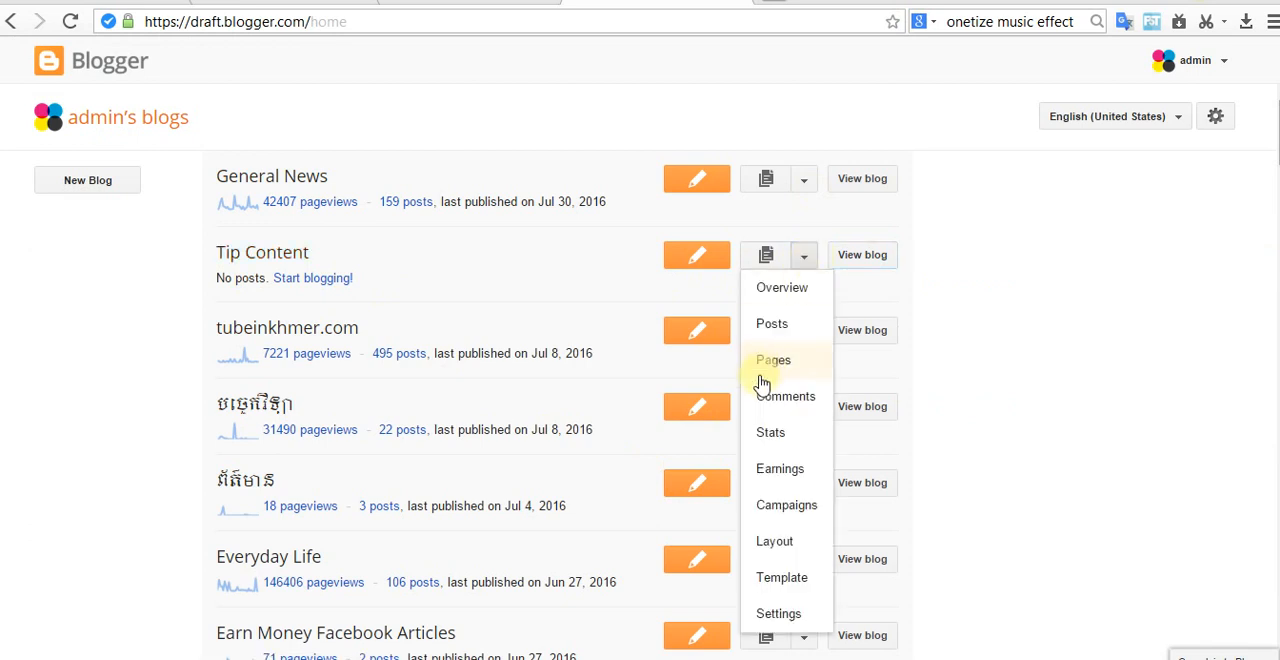
pyautogui.click(794, 584)
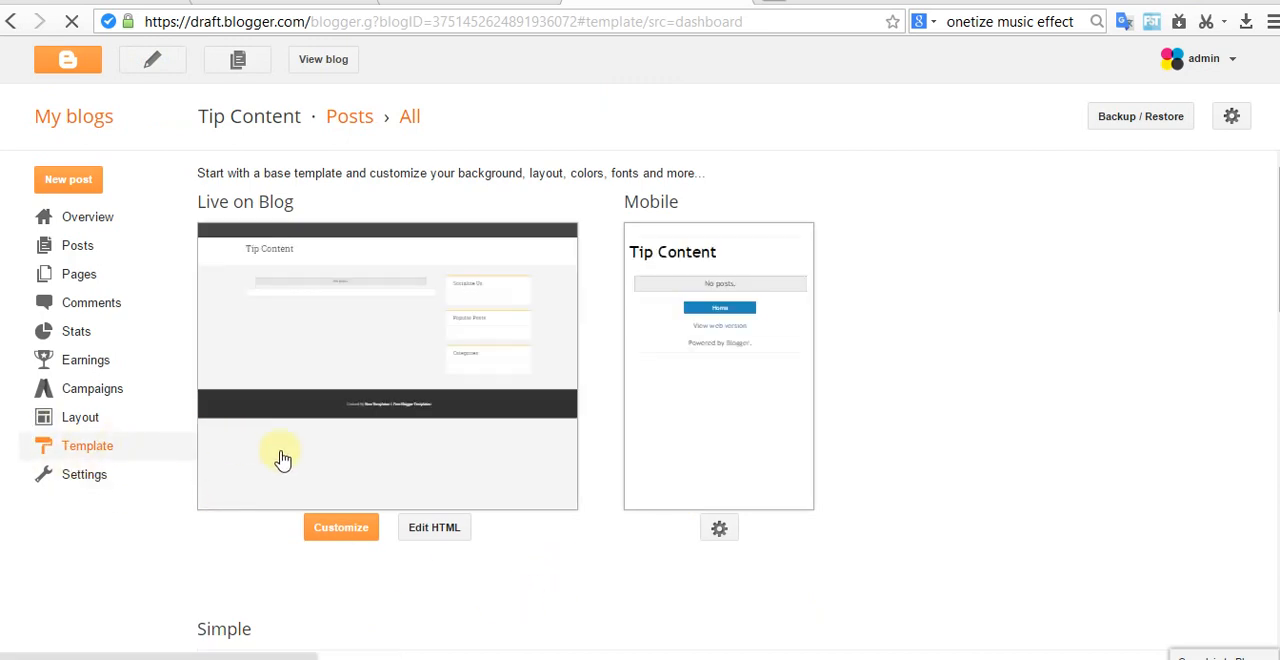
pyautogui.click(445, 530)
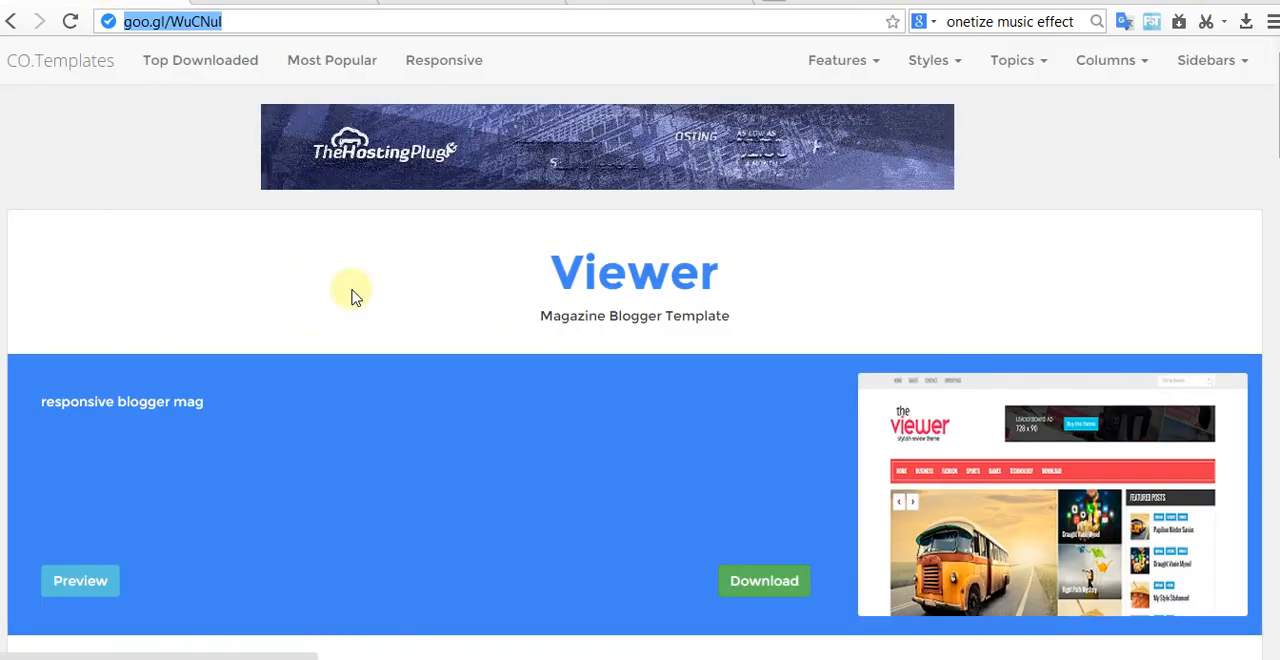
# Step: Look over the Viewer template's demo site and its download page
pyautogui.scroll(-3, 640, 365)
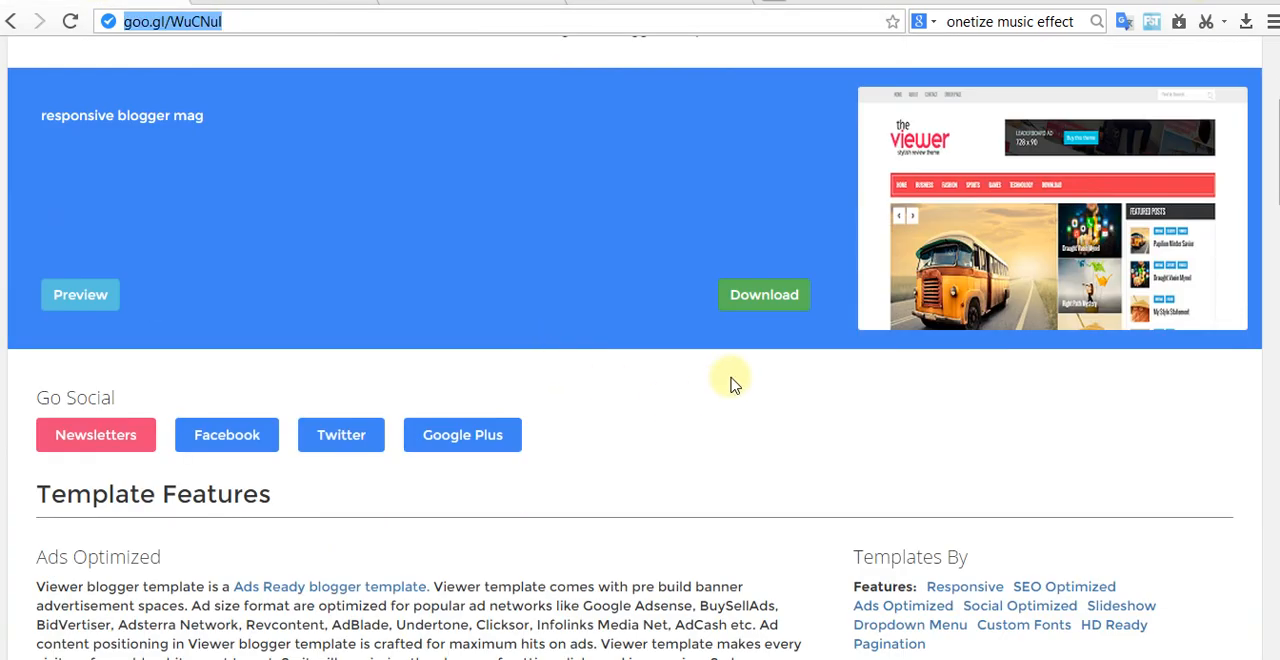
pyautogui.scroll(3, 757, 307)
pyautogui.click(175, 117)
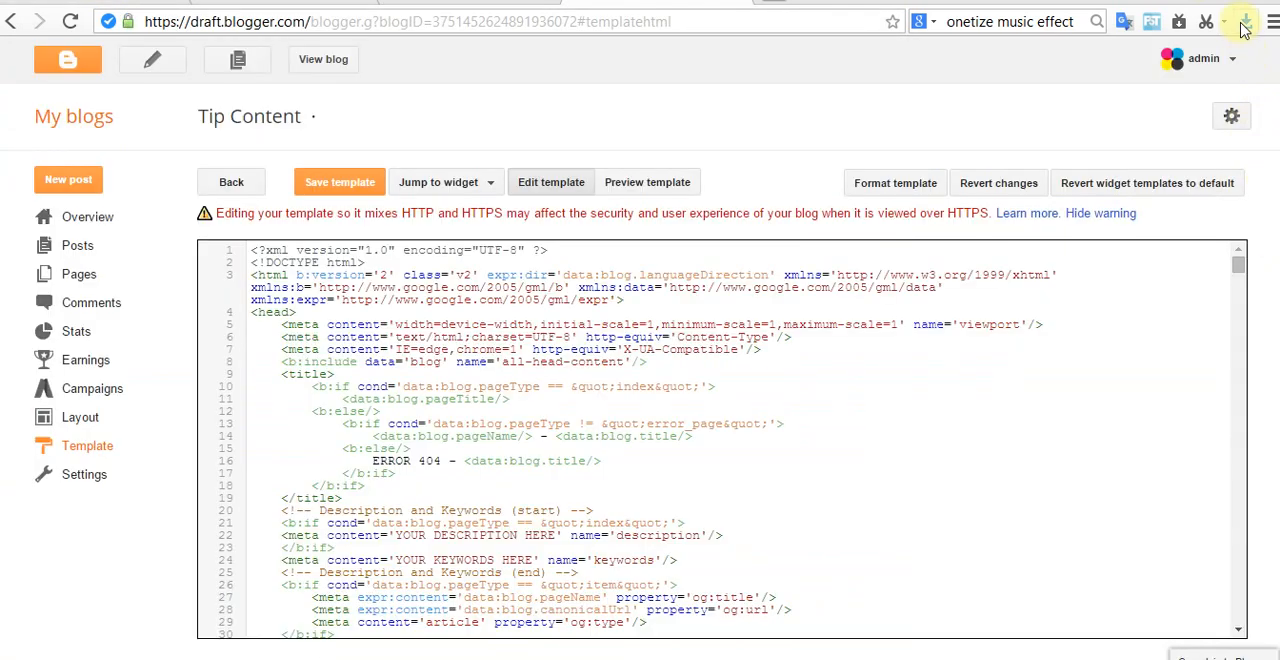
# Step: Find Viewer.zip among the browser's downloads and show it in its containing folder
pyautogui.click(1245, 22)
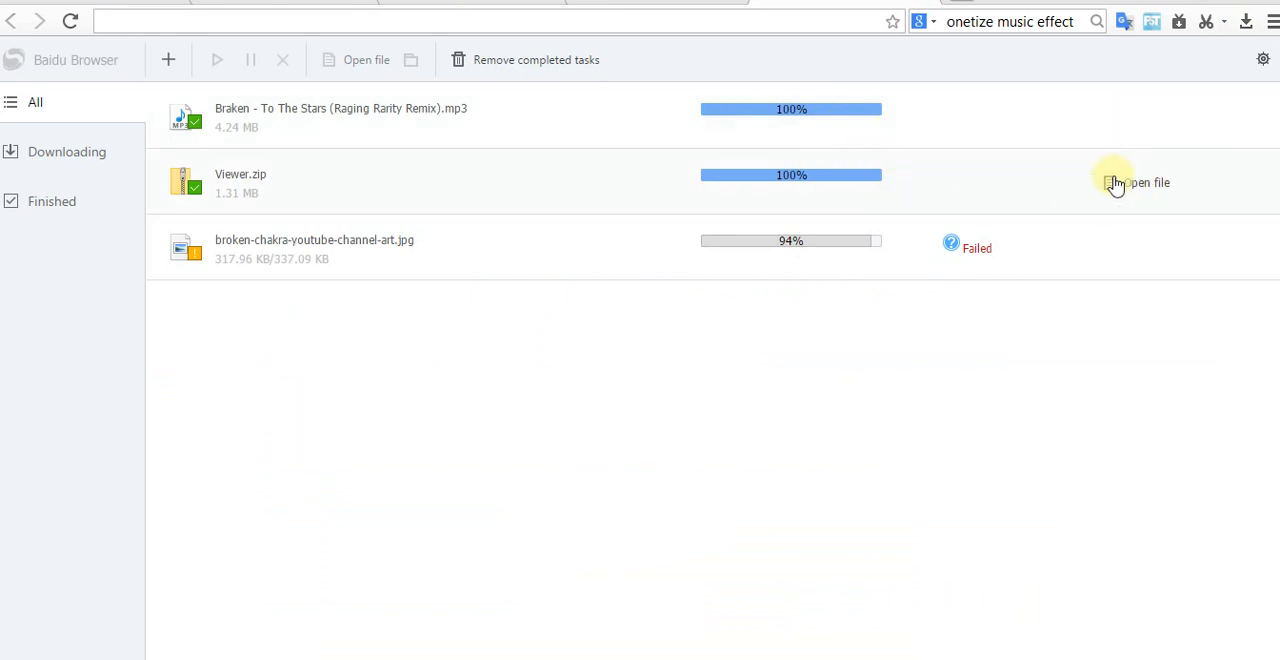
pyautogui.rightClick(932, 193)
pyautogui.click(977, 228)
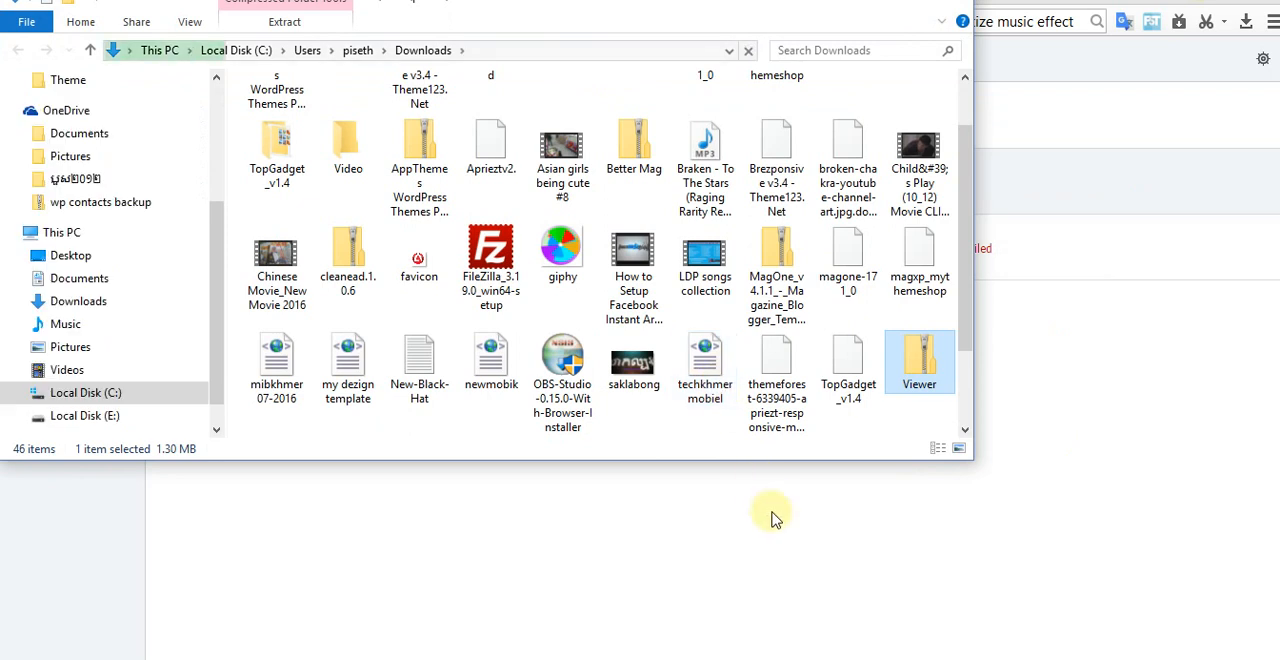
# Step: Open the Viewer archive, try to copy the Viewer XML document from inside it, and return to the Downloads folder
pyautogui.rightClick(918, 362)
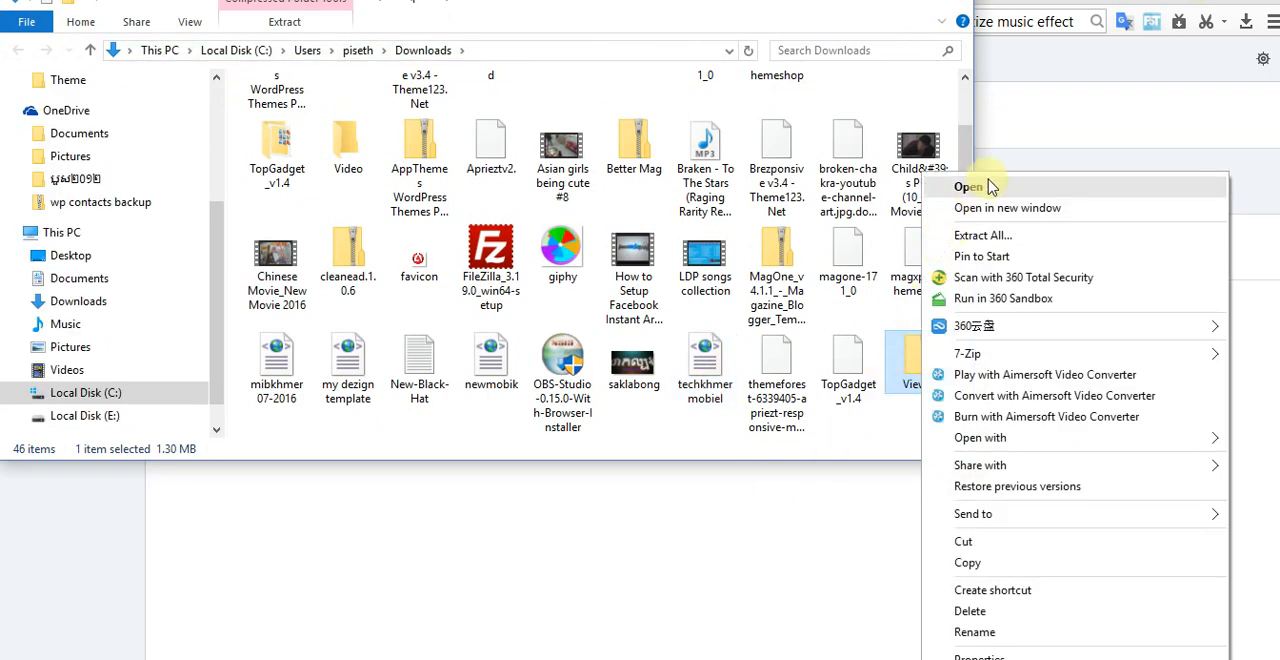
pyautogui.click(988, 187)
pyautogui.rightClick(290, 176)
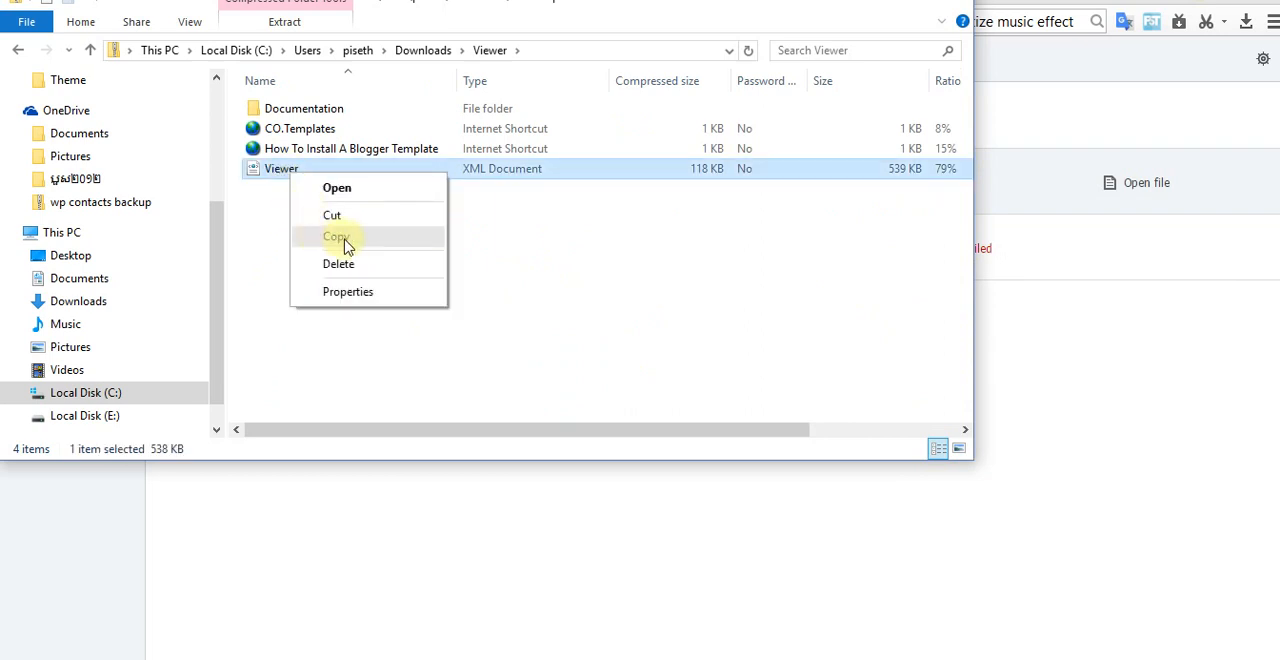
pyautogui.click(340, 237)
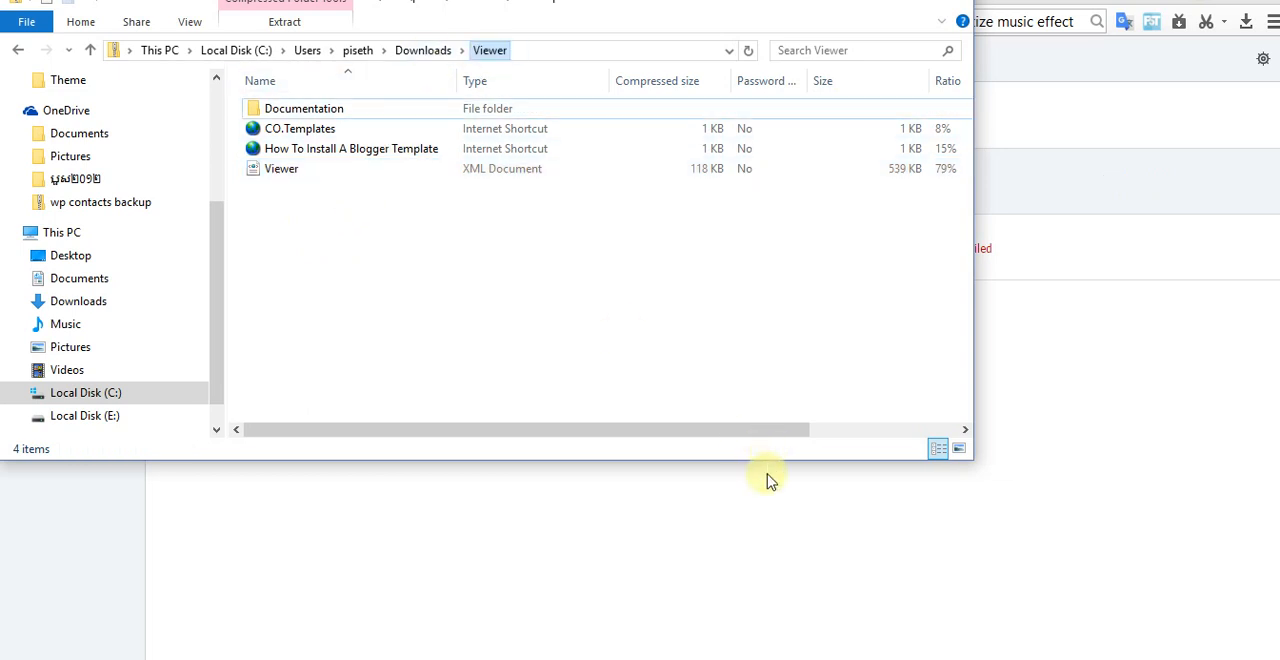
pyautogui.click(428, 50)
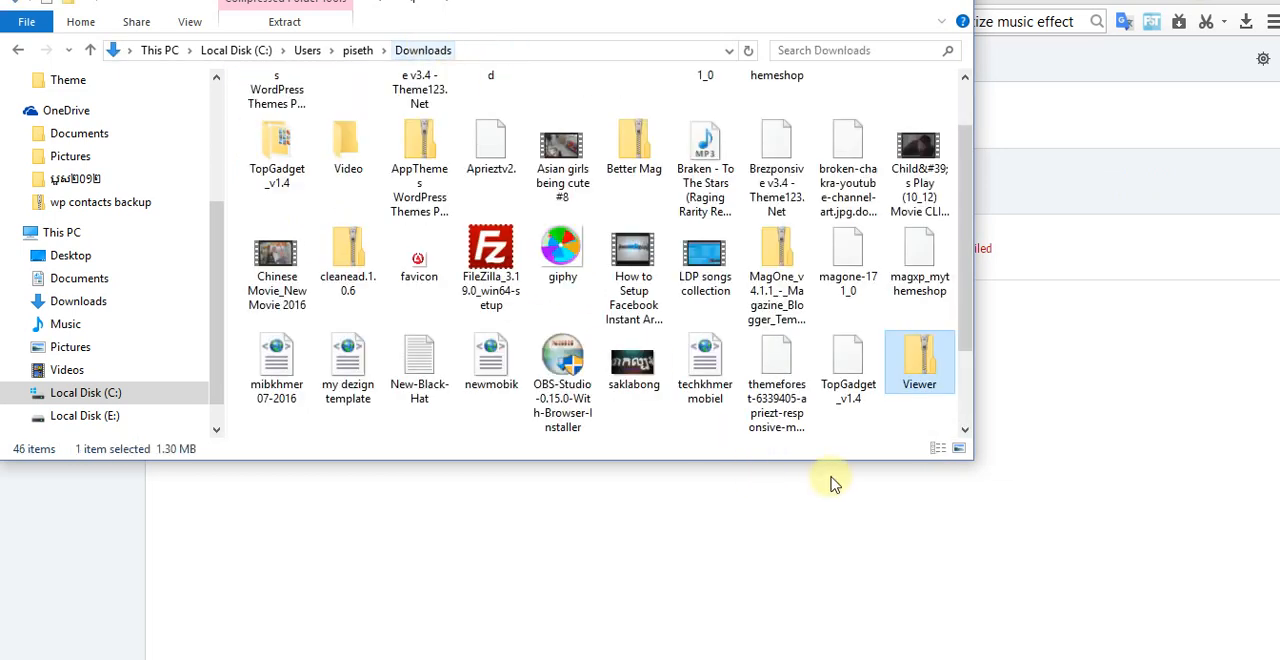
# Step: Extract the Viewer archive into its own Viewer folder with 7-Zip and look through the extracted folder and its Documentation subfolder
pyautogui.rightClick(932, 368)
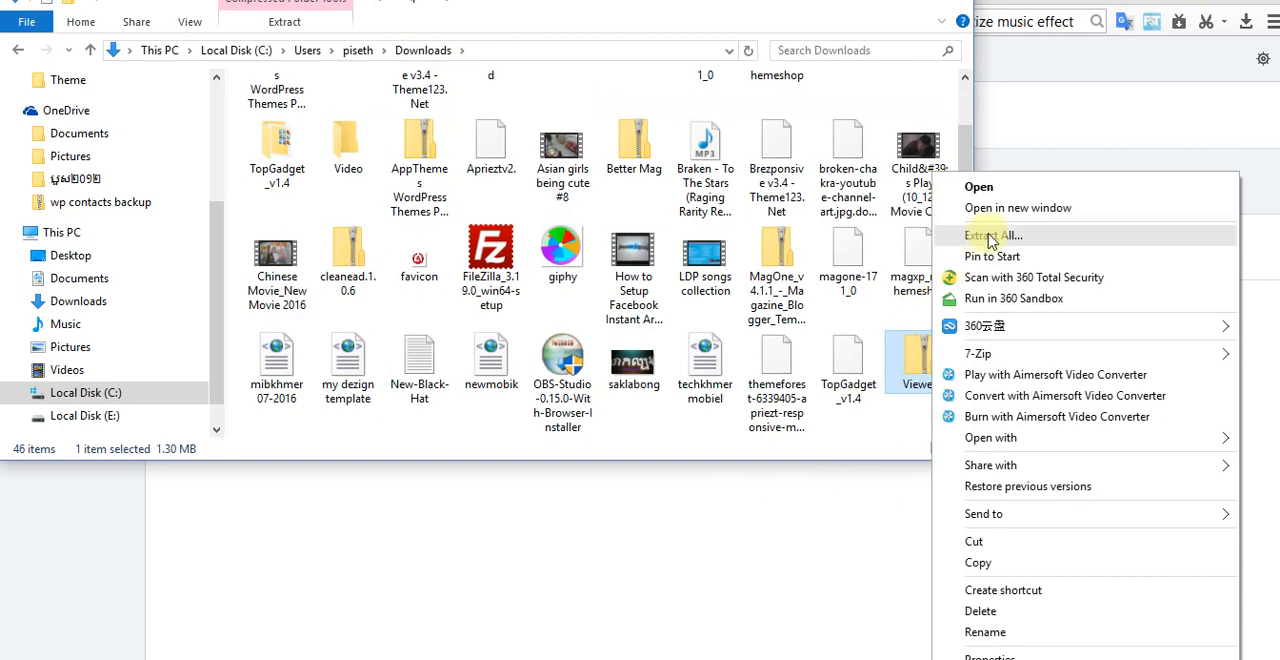
pyautogui.moveTo(985, 360)
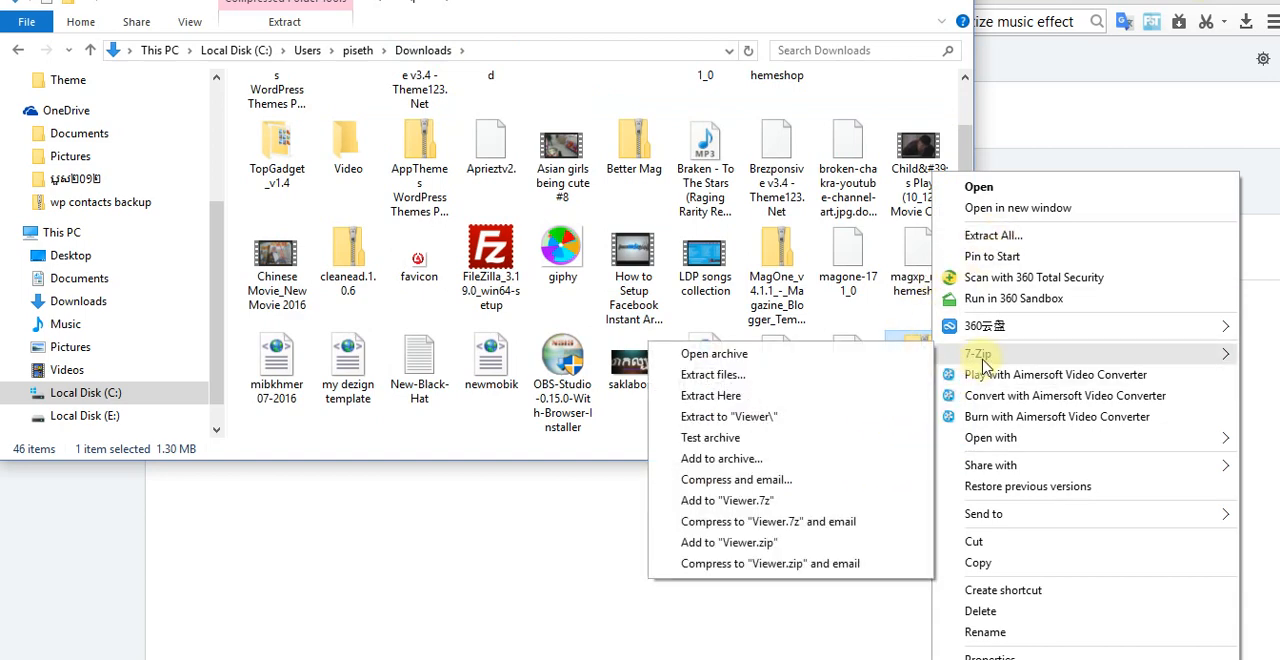
pyautogui.click(802, 420)
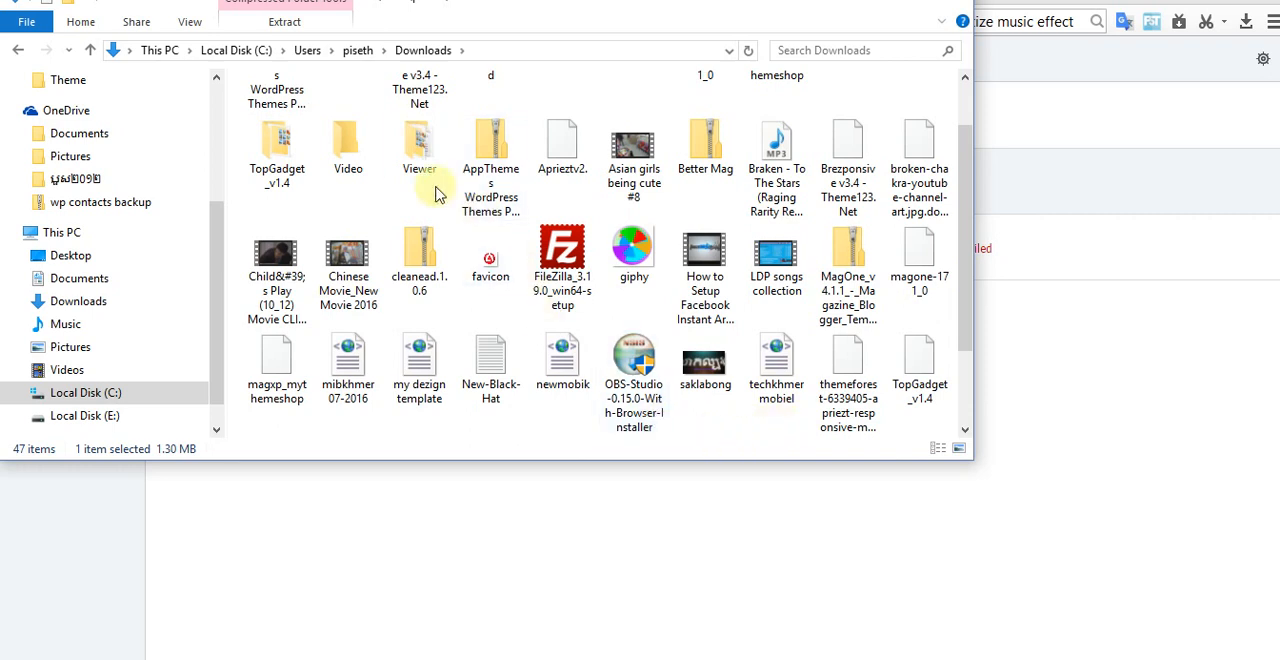
pyautogui.doubleClick(420, 142)
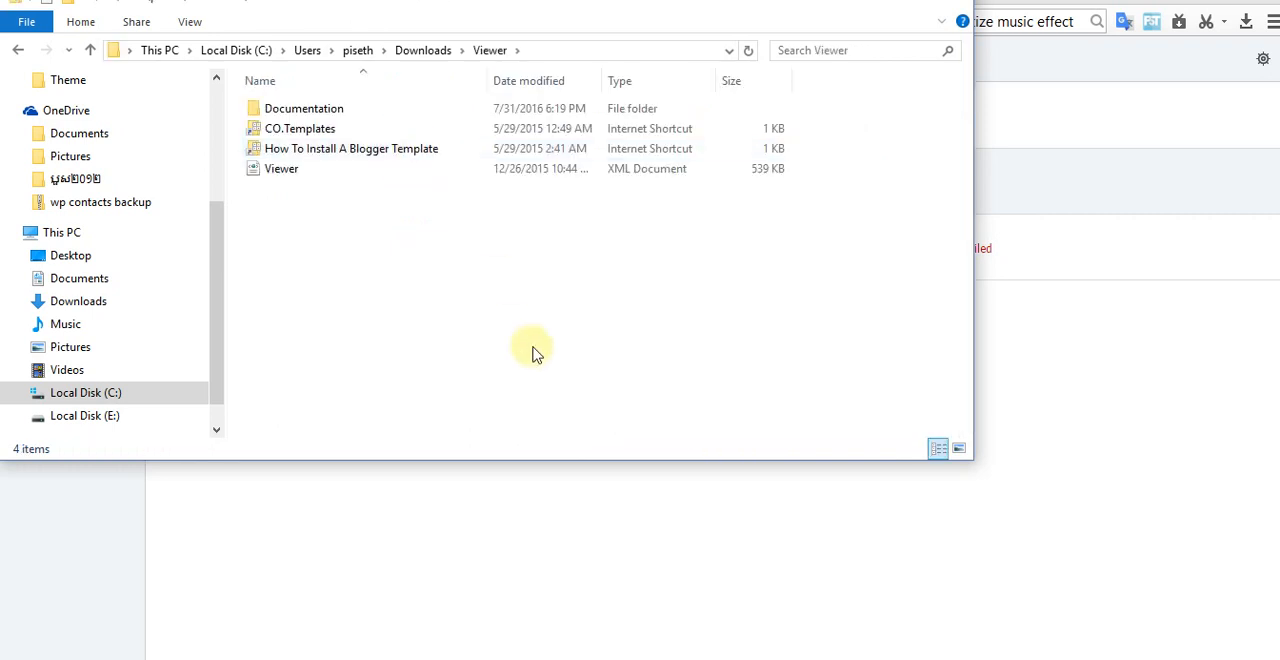
pyautogui.doubleClick(302, 108)
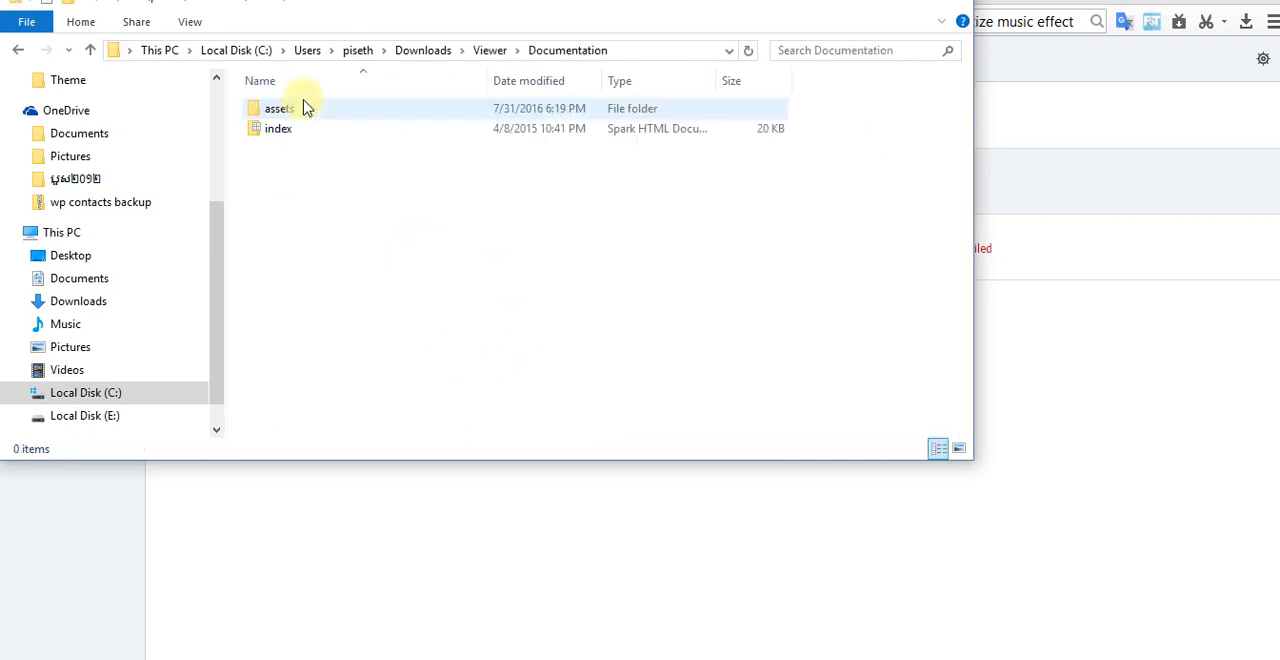
pyautogui.click(89, 52)
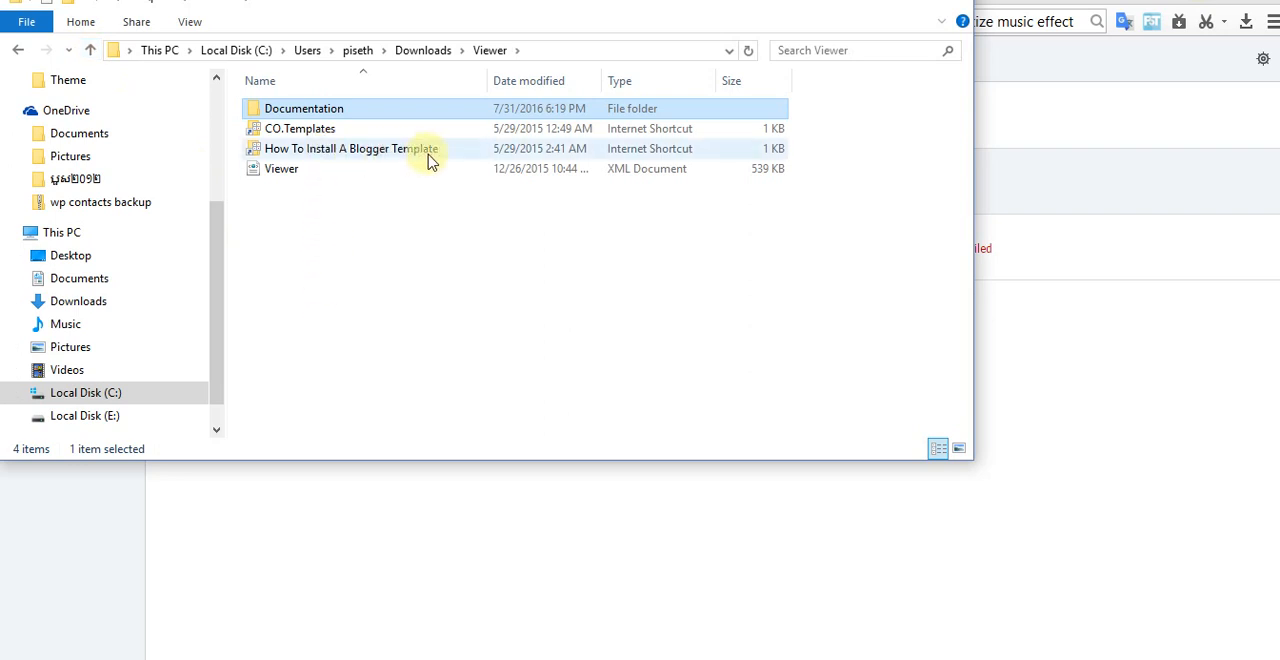
# Step: Open the extracted Viewer XML document in Notepad, copy all of its code, and close it
pyautogui.click(300, 173)
pyautogui.rightClick(298, 168)
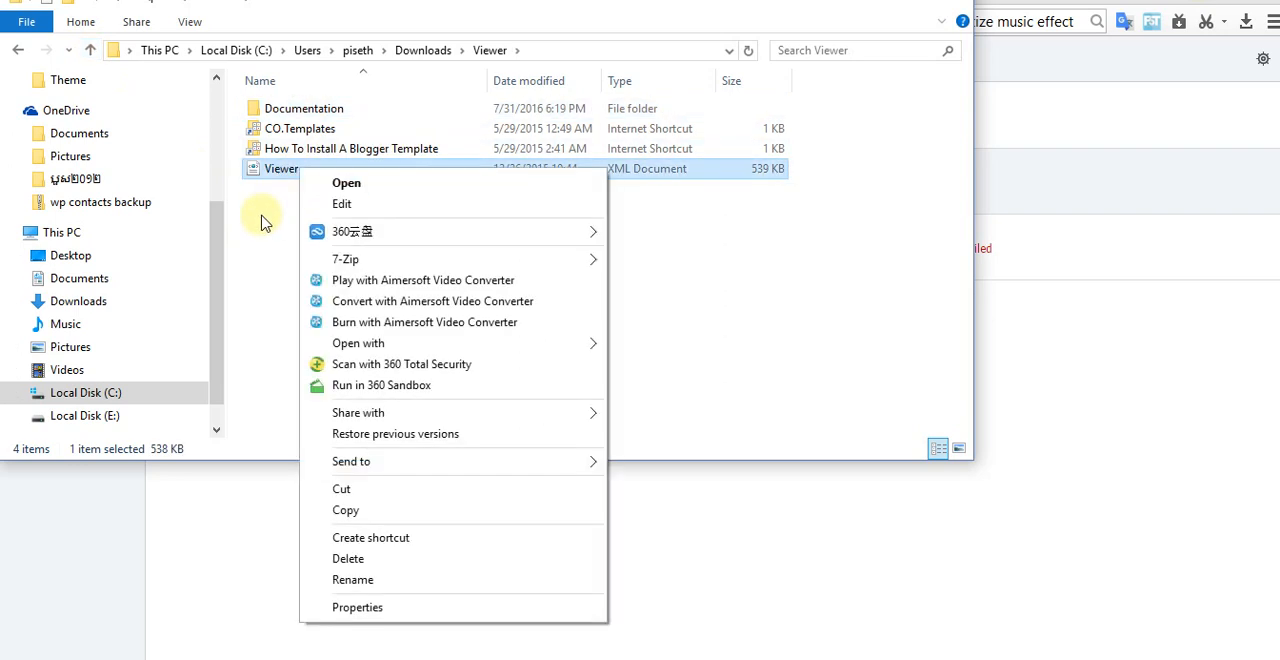
pyautogui.click(340, 199)
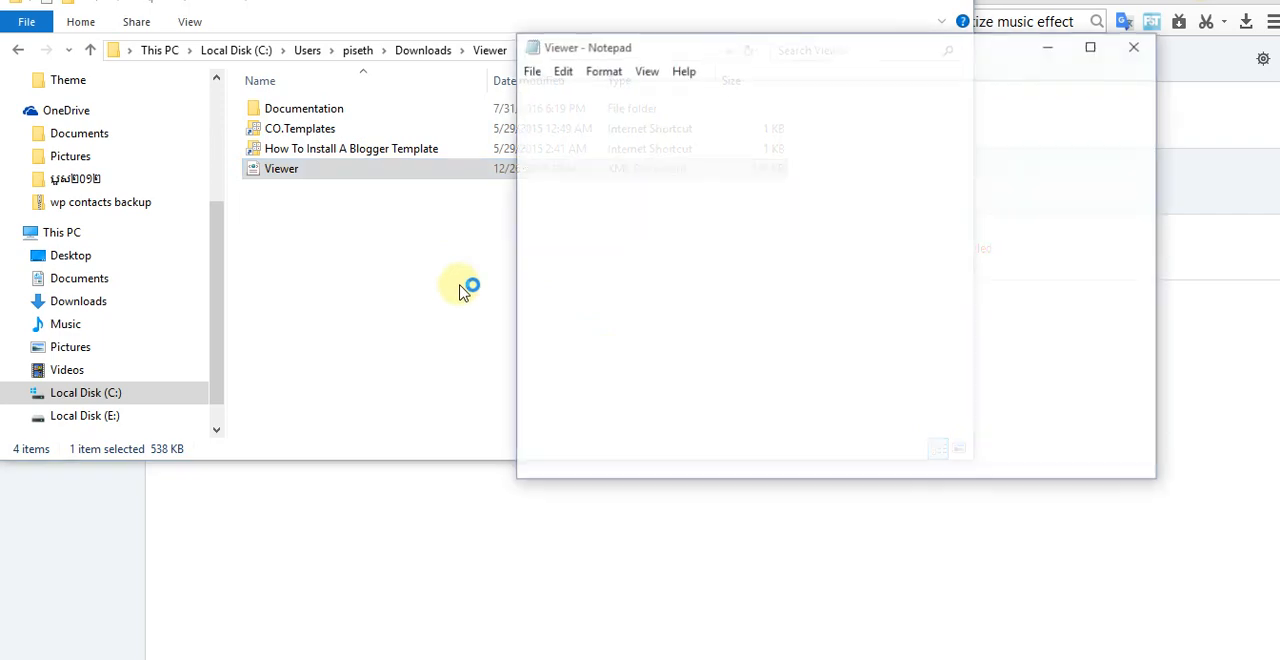
pyautogui.rightClick(606, 199)
pyautogui.click(662, 326)
pyautogui.rightClick(615, 195)
pyautogui.click(658, 255)
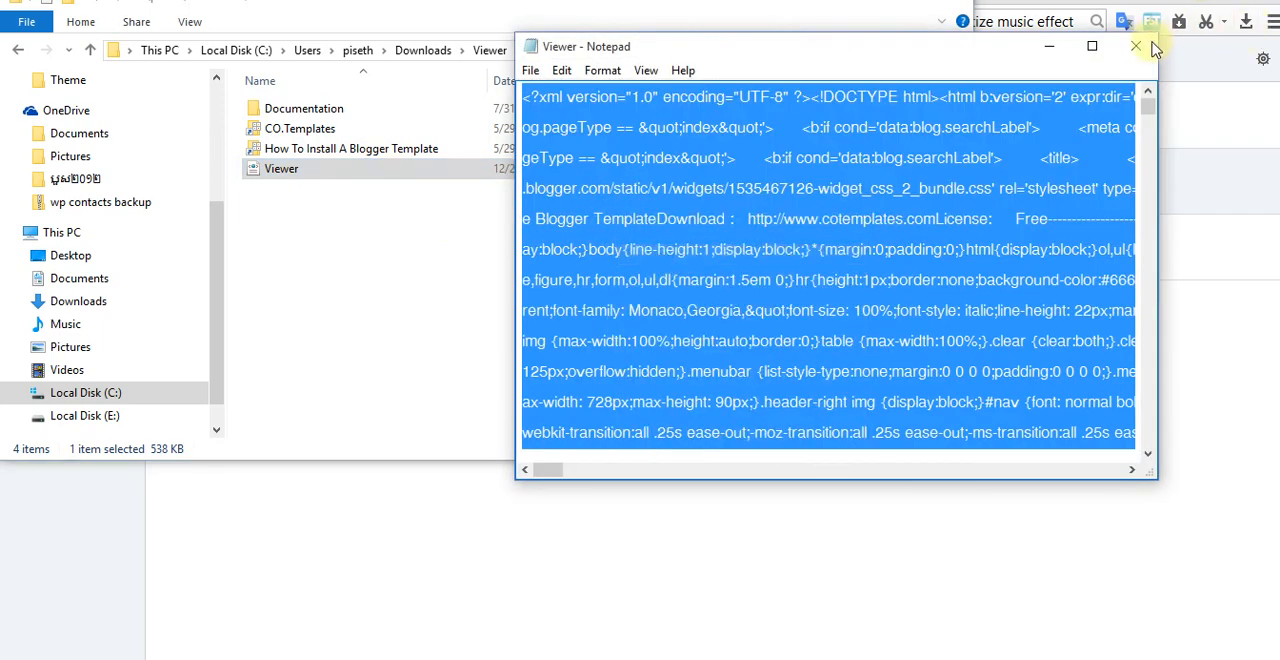
pyautogui.click(1136, 46)
pyautogui.click(391, 295)
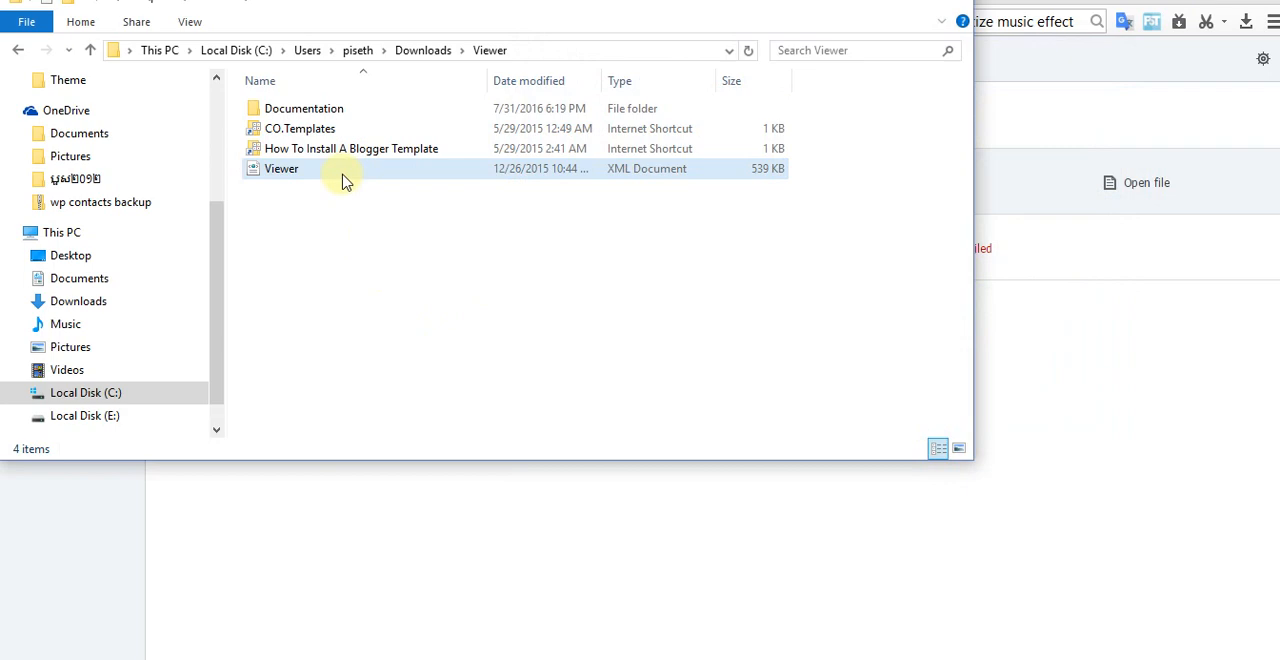
# Step: Open the index page in the template's Documentation folder and read its introduction and table of contents
pyautogui.doubleClick(306, 108)
pyautogui.doubleClick(310, 138)
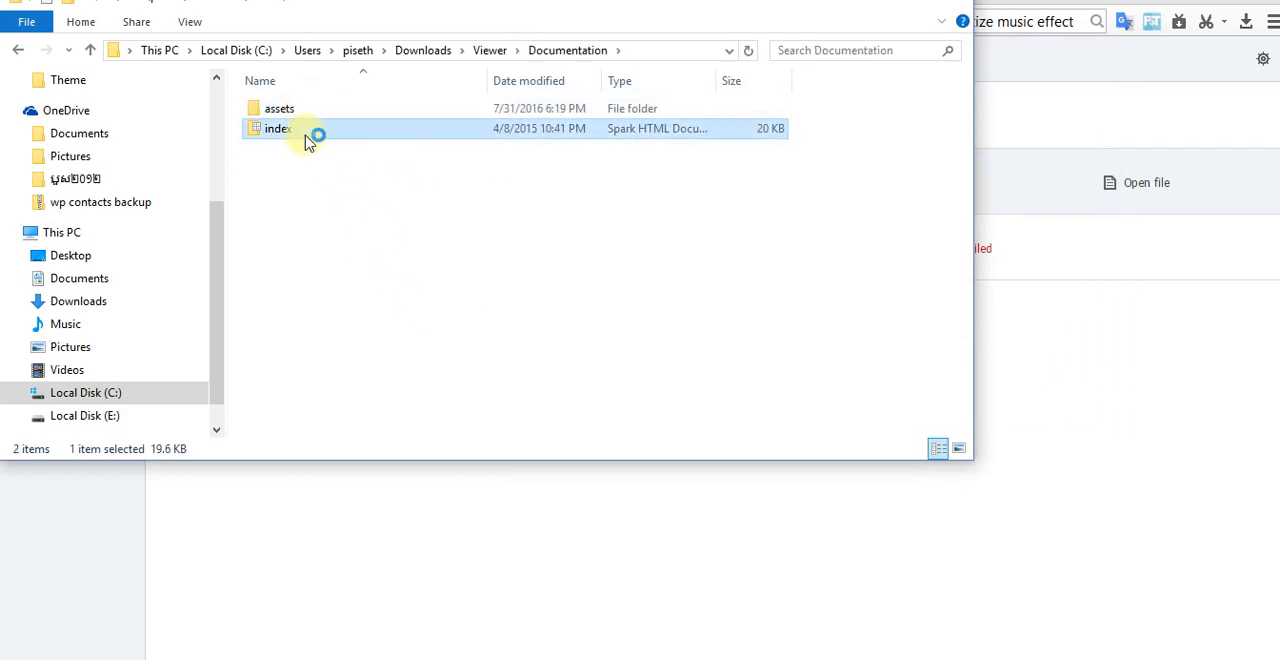
pyautogui.scroll(-5, 648, 375)
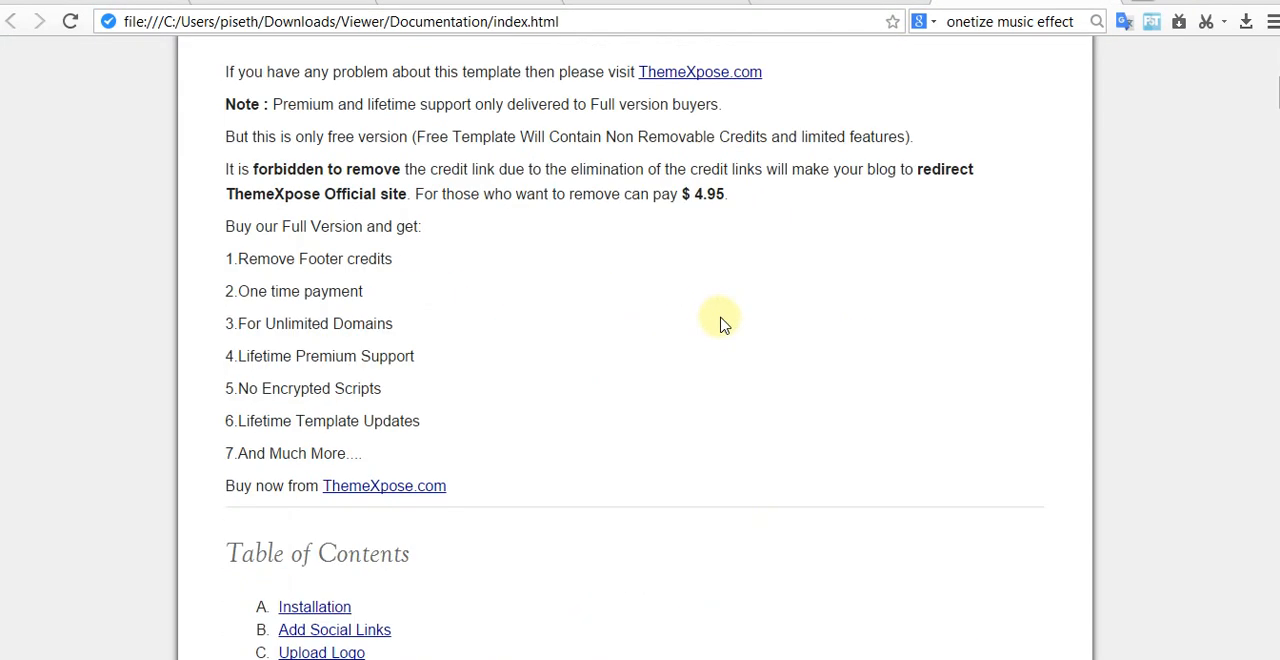
pyautogui.scroll(2, 479, 311)
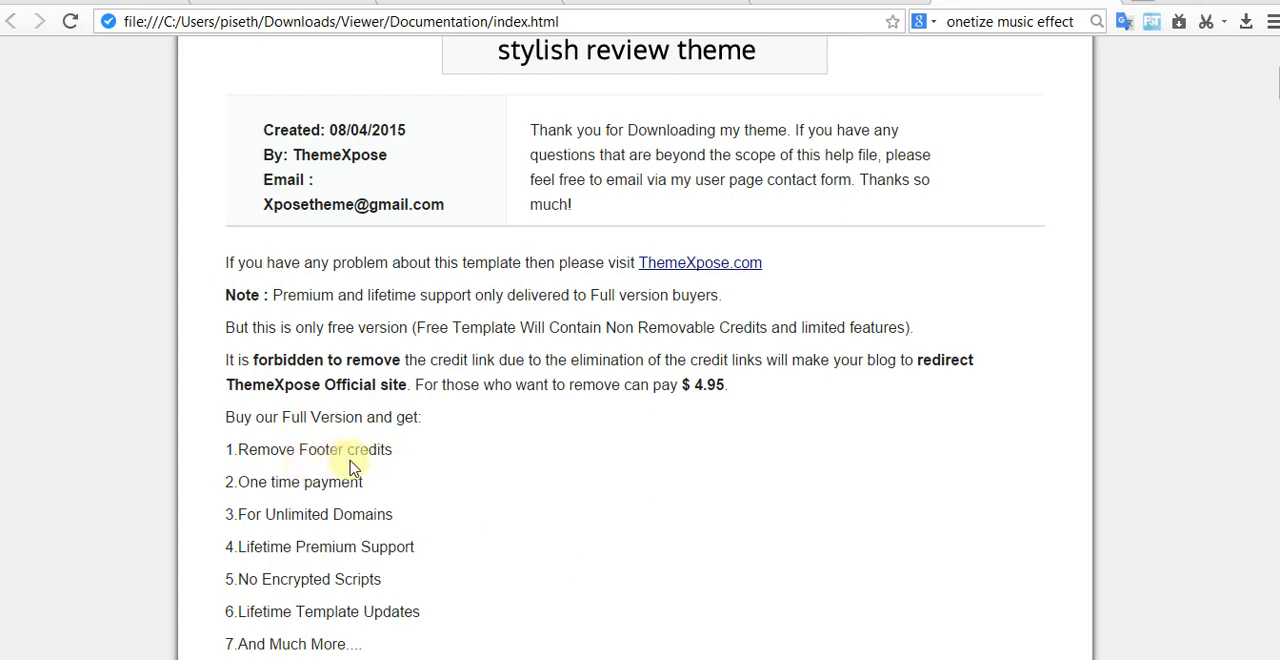
pyautogui.scroll(-6, 306, 466)
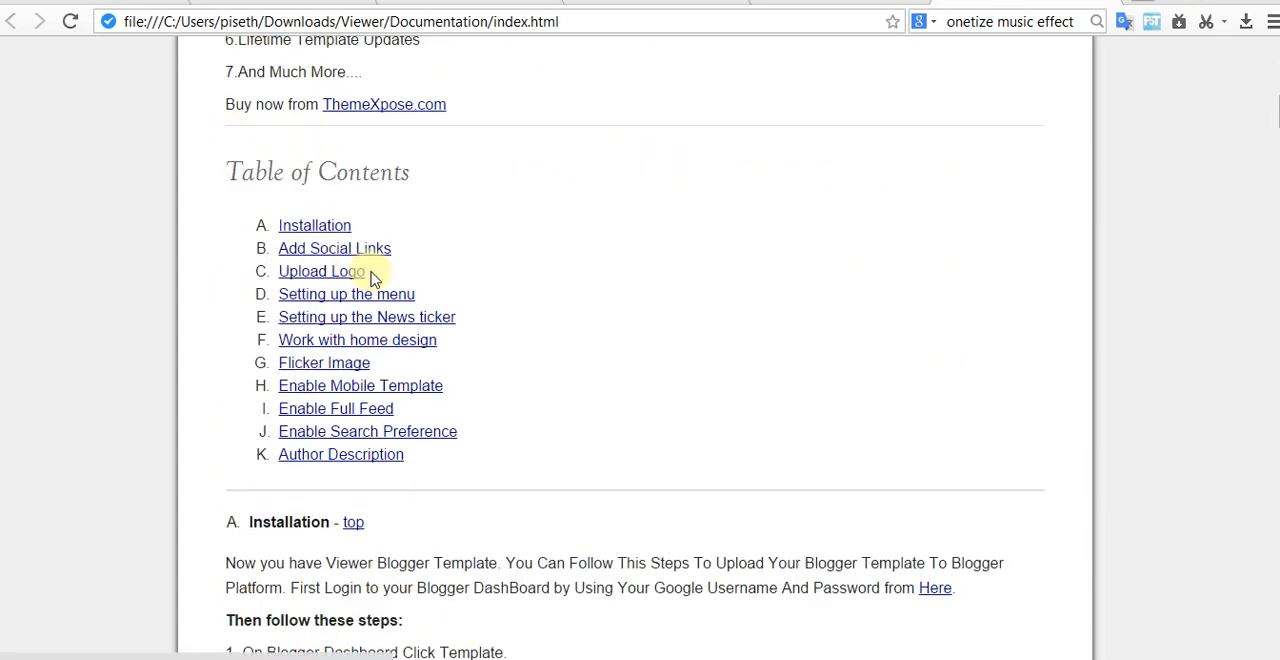
# Step: Read the documentation's Installation section, including the mobile template note, and look over the Add Social Links instructions
pyautogui.click(302, 234)
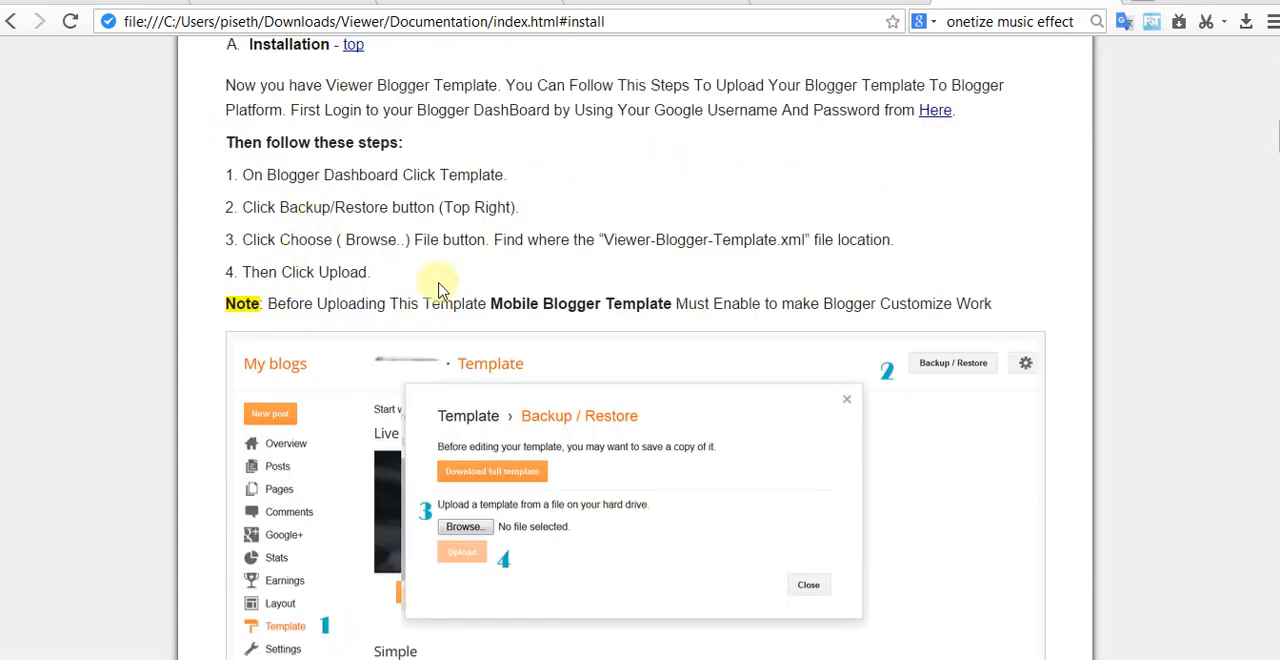
pyautogui.scroll(-2, 510, 330)
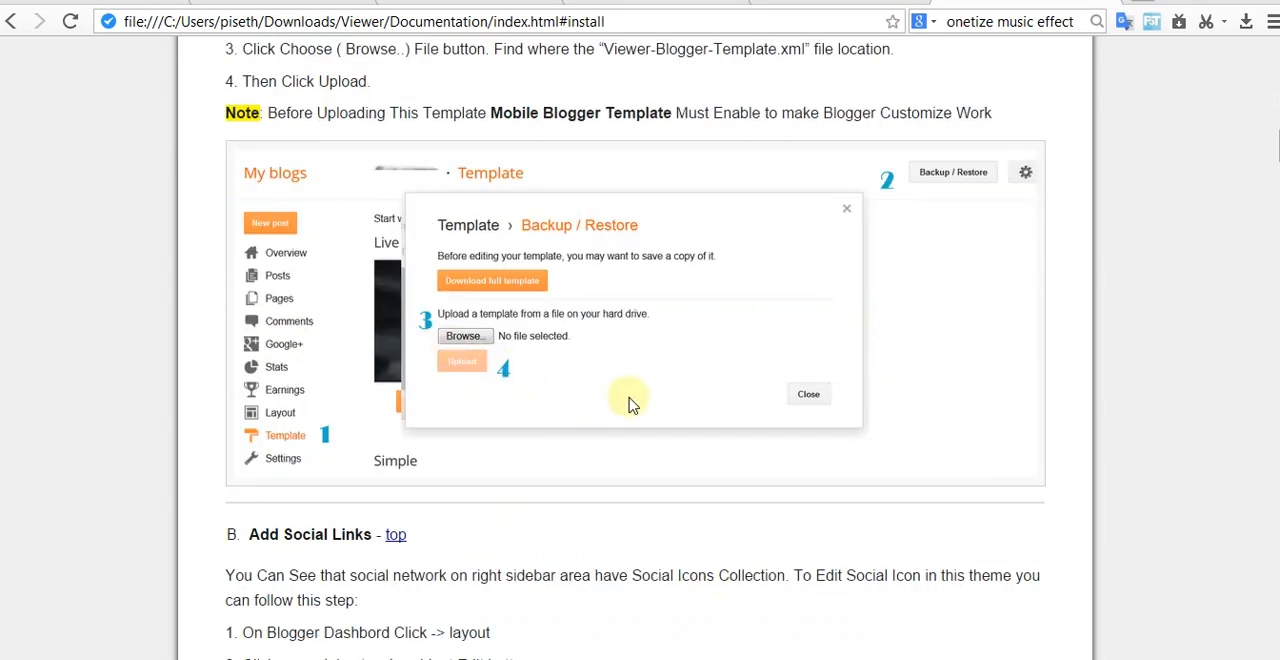
pyautogui.scroll(-3, 631, 405)
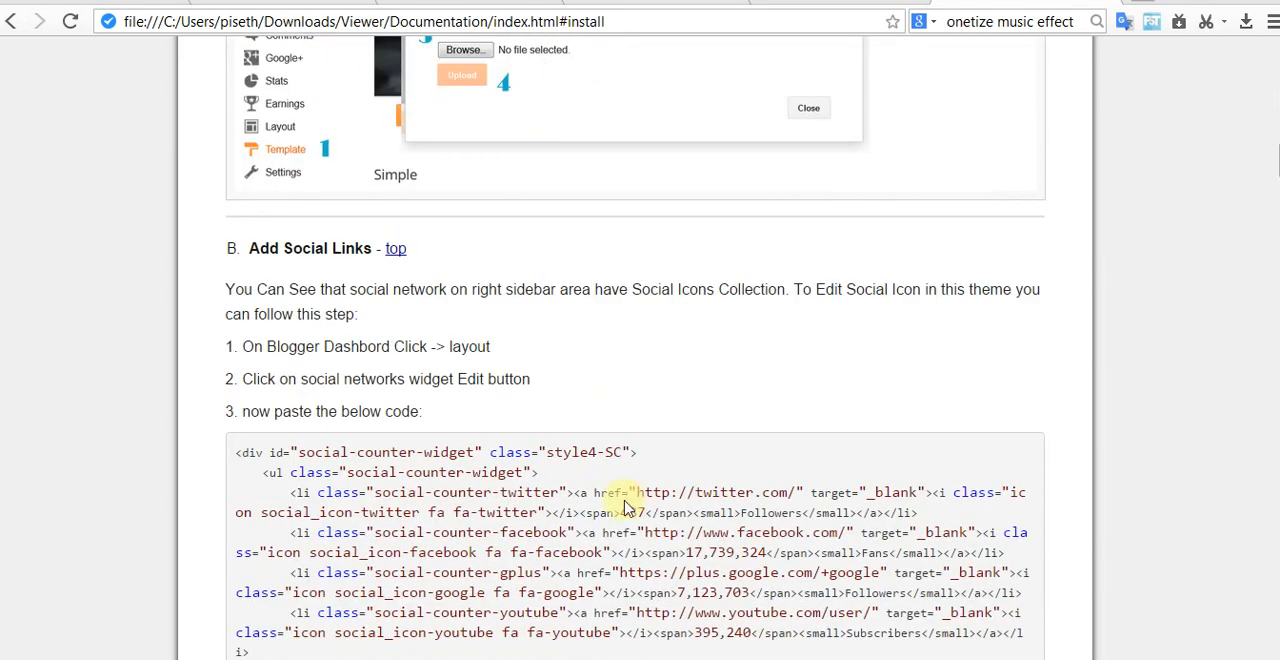
pyautogui.scroll(-4, 470, 418)
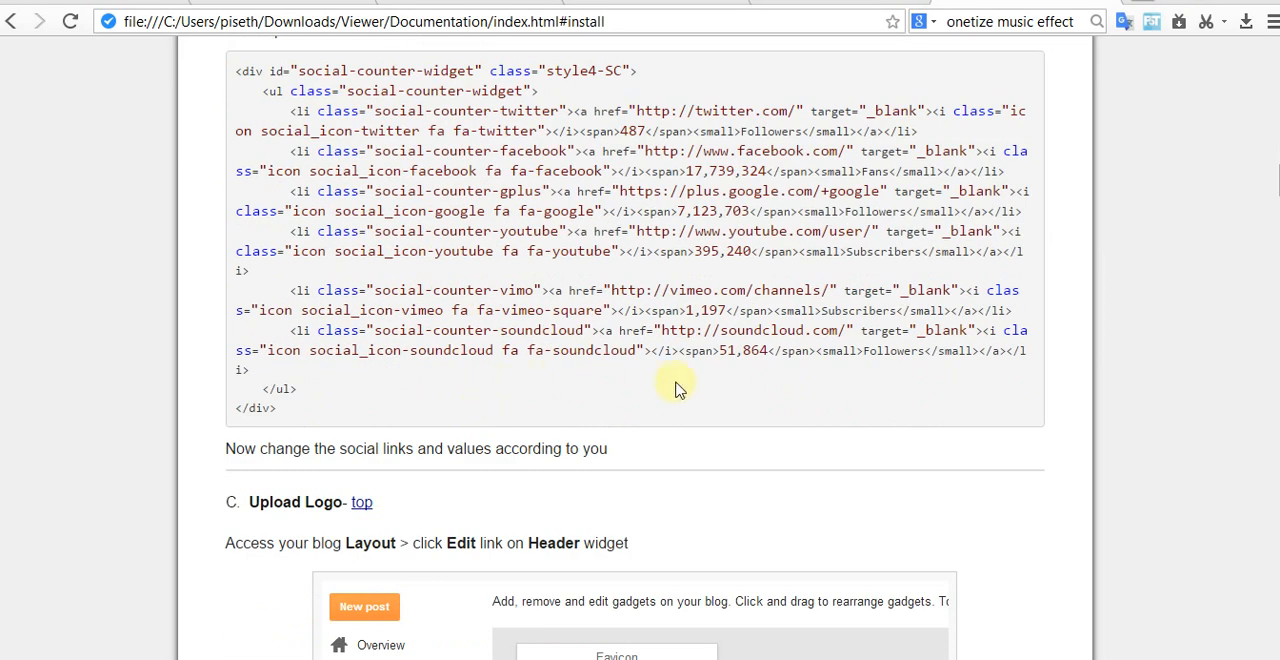
pyautogui.scroll(2, 675, 390)
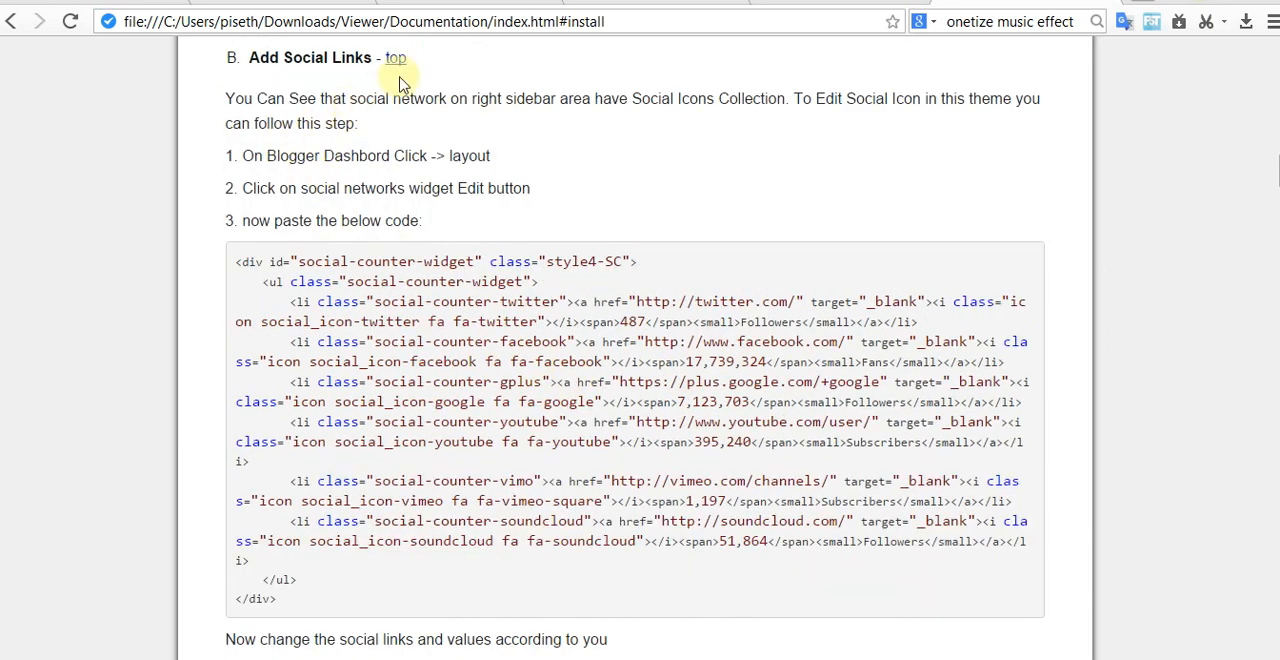
pyautogui.scroll(10, 338, 97)
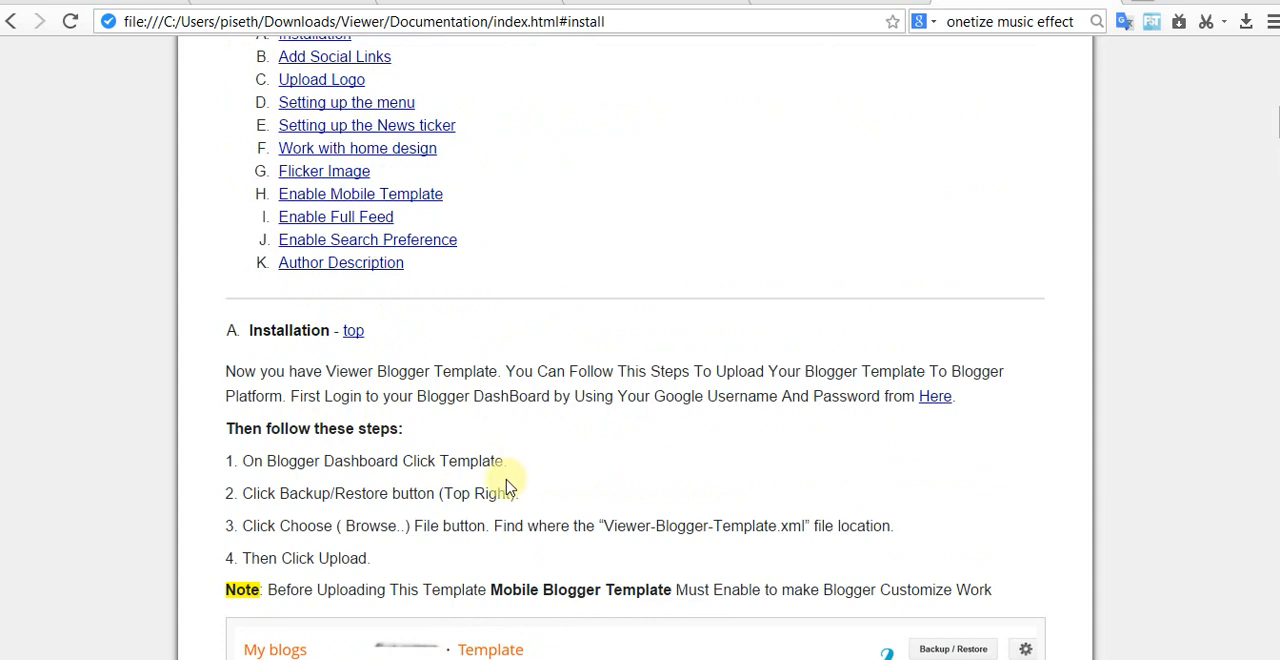
pyautogui.scroll(-4, 507, 487)
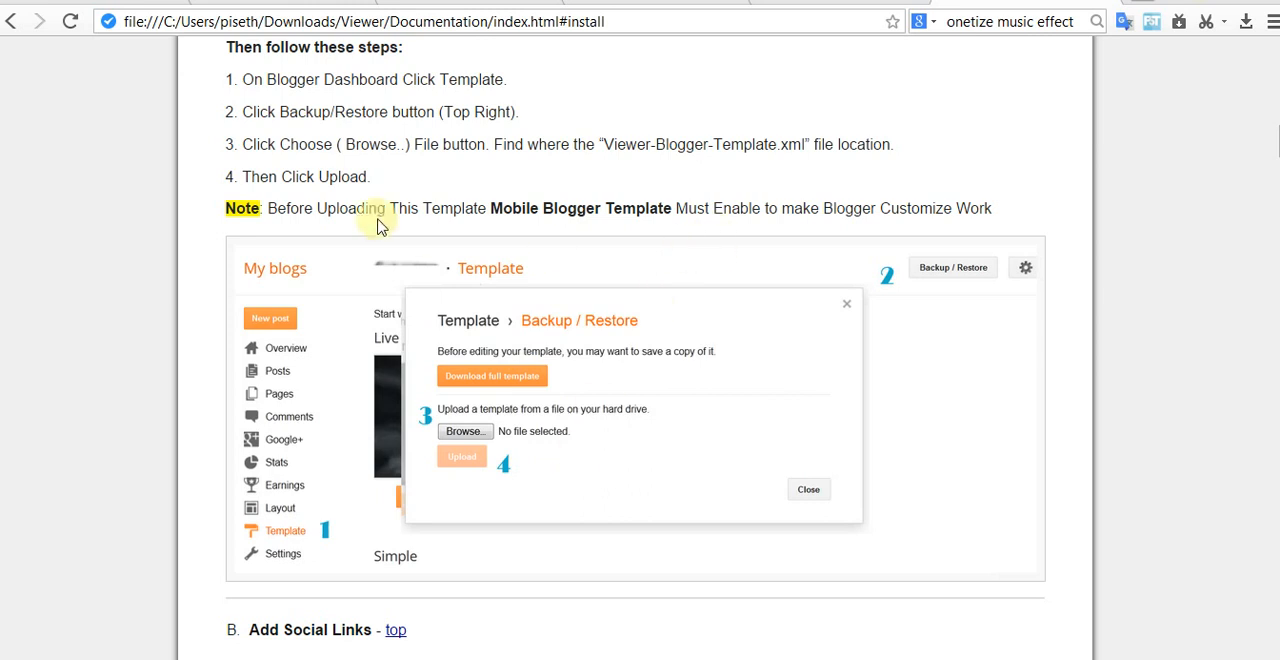
# Step: Enable the mobile template for the Tip Content blog, choose Custom as the mobile template, and save the setting
pyautogui.click(822, 1)
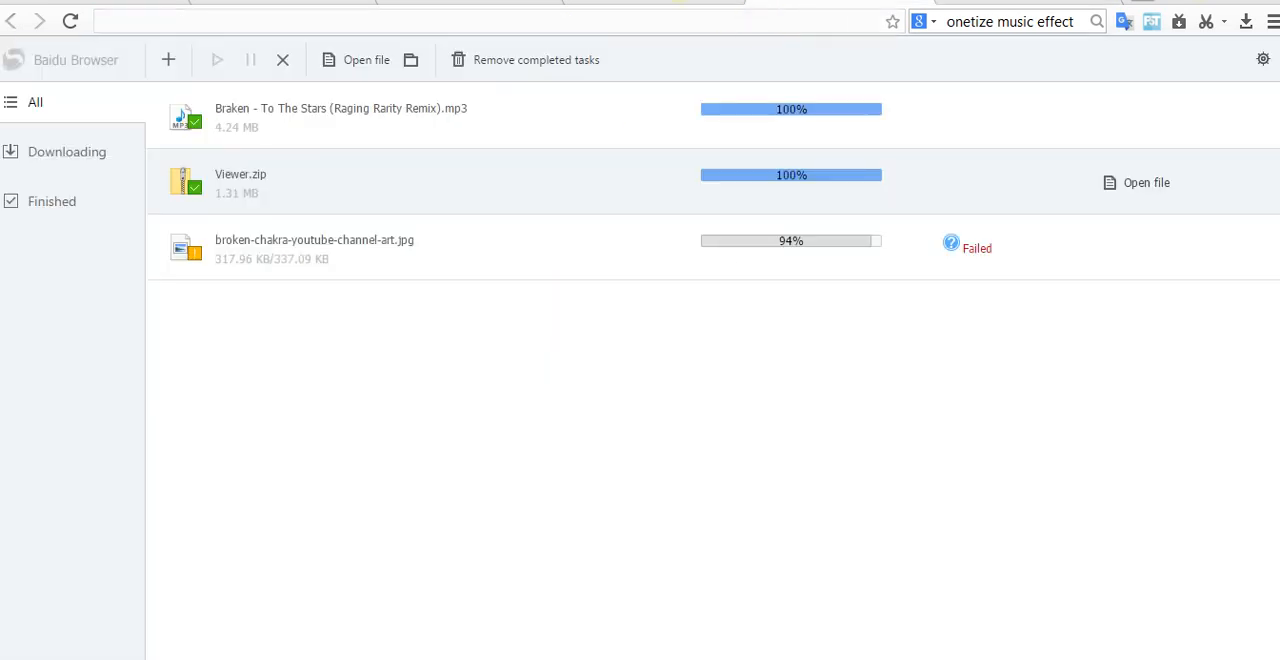
pyautogui.click(918, 3)
pyautogui.click(690, 2)
pyautogui.click(134, 446)
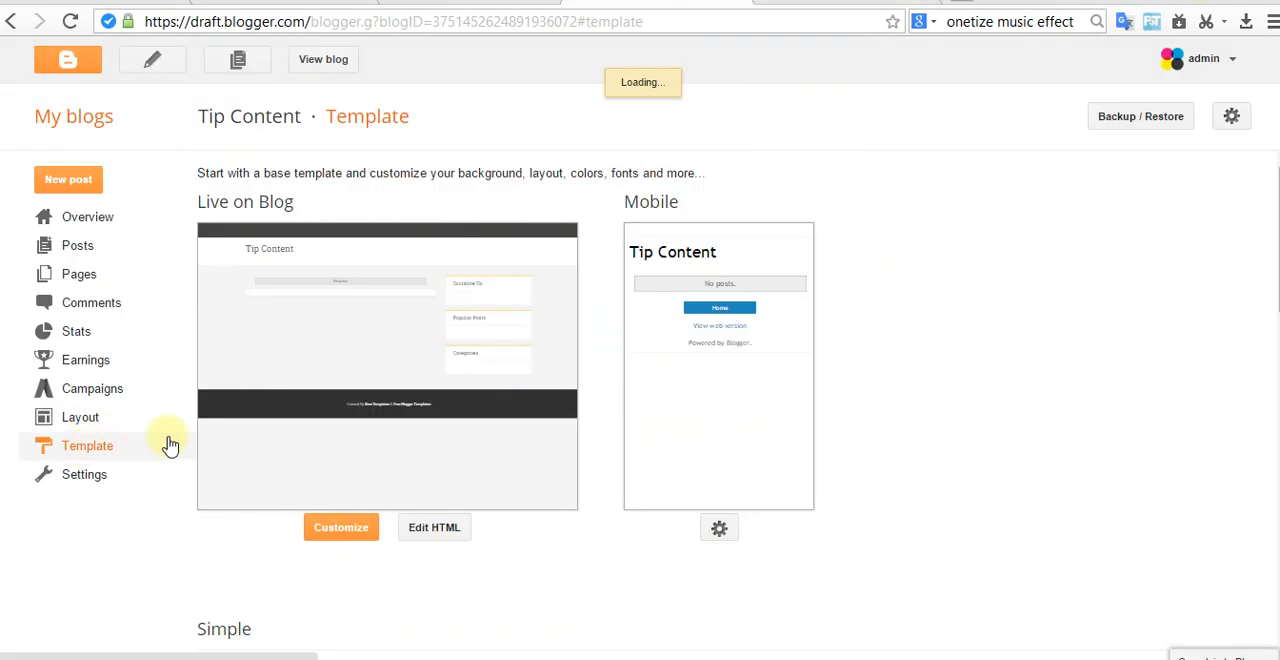
pyautogui.click(719, 528)
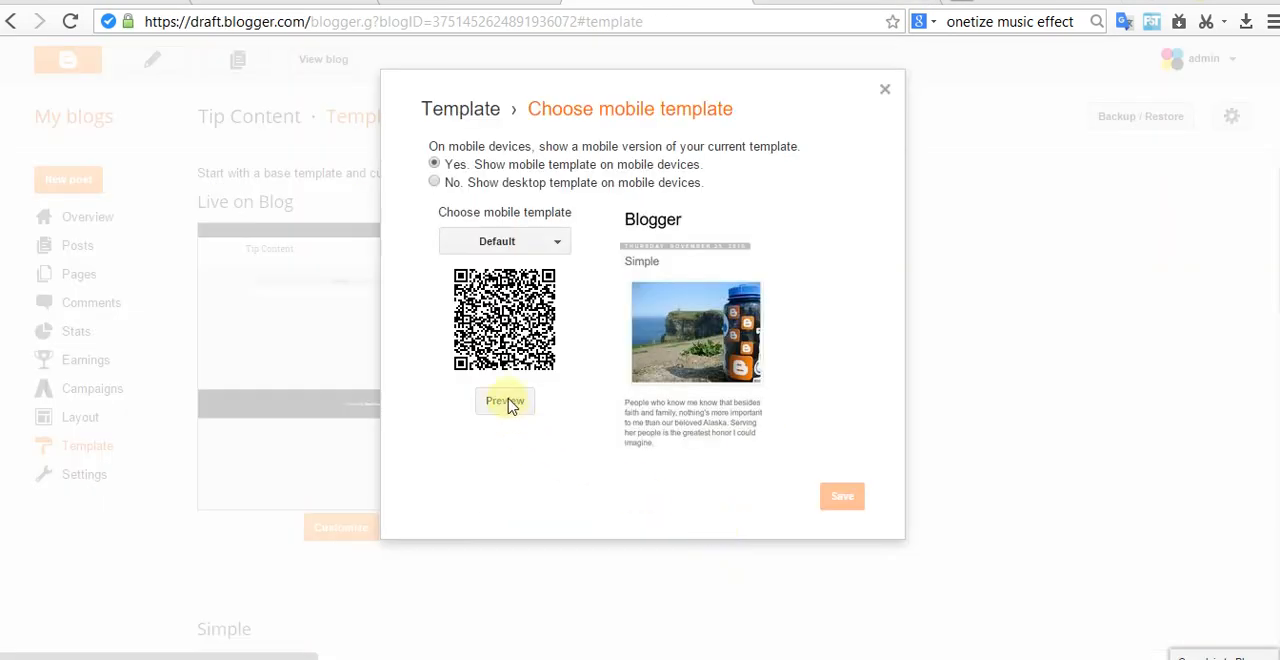
pyautogui.click(862, 497)
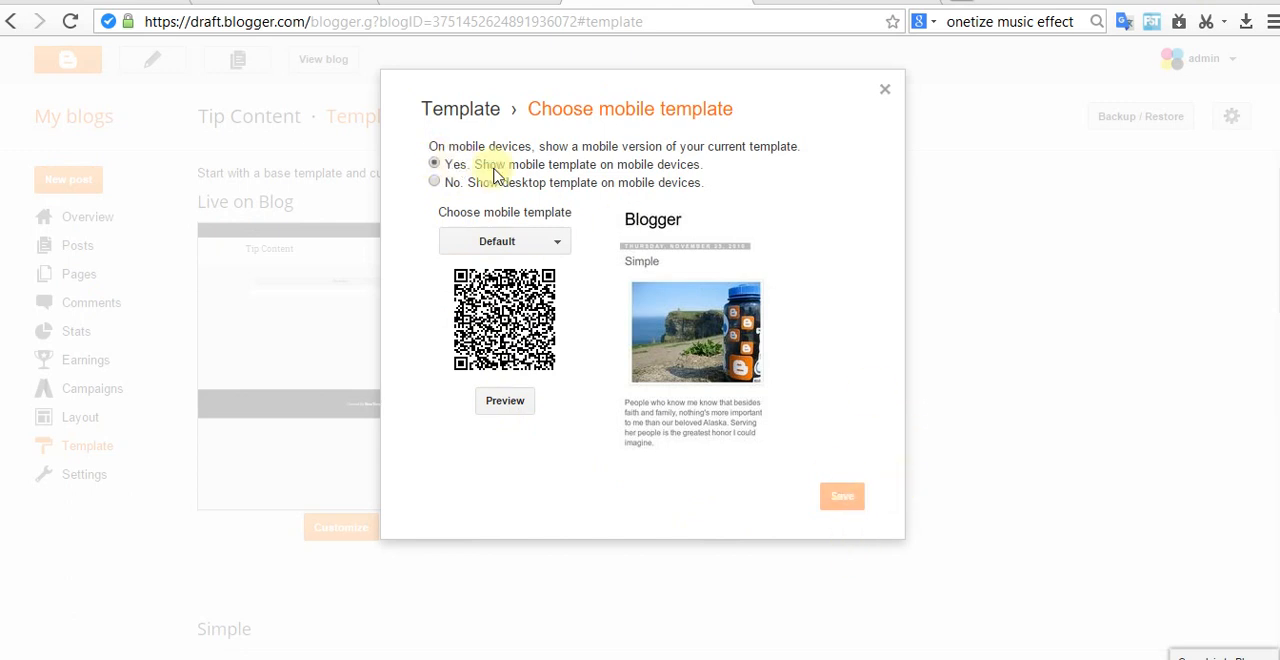
pyautogui.click(434, 182)
pyautogui.click(434, 163)
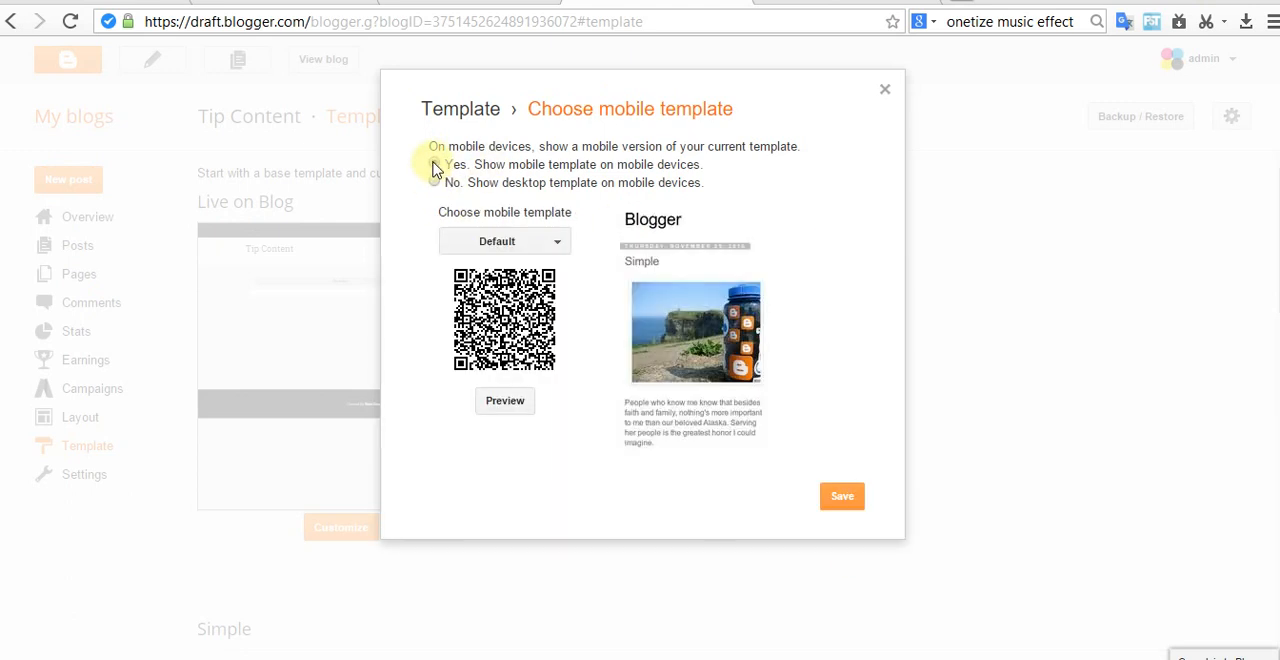
pyautogui.click(543, 241)
pyautogui.click(500, 540)
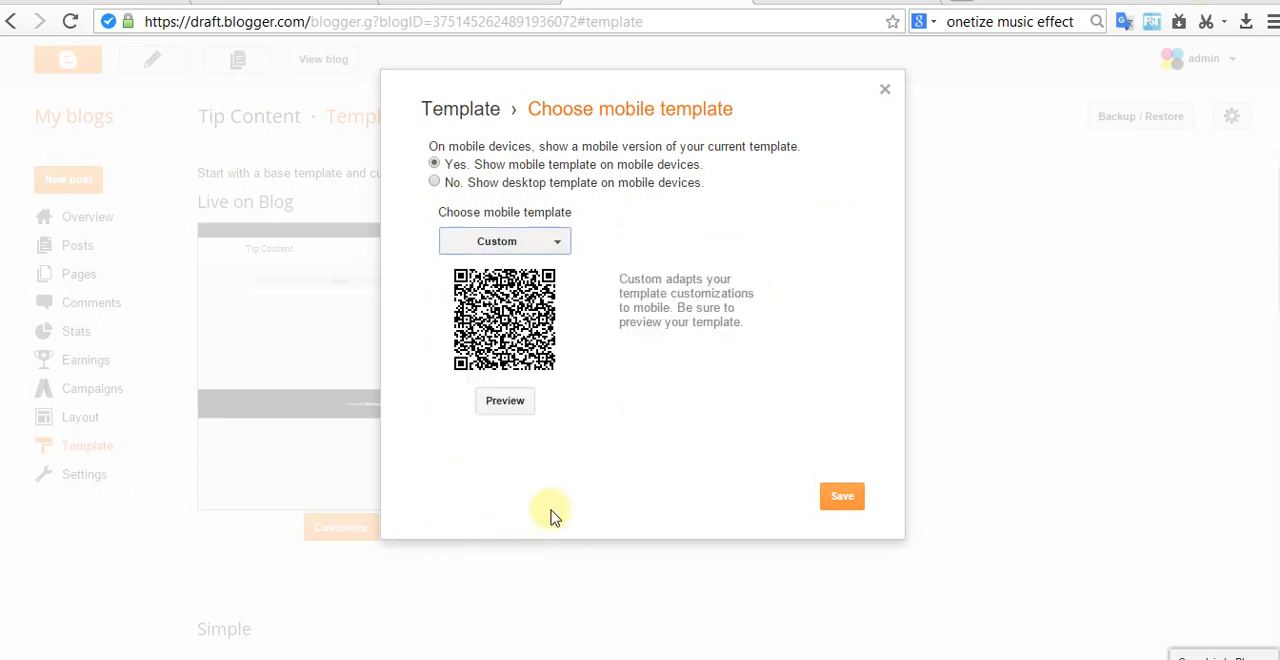
pyautogui.click(843, 498)
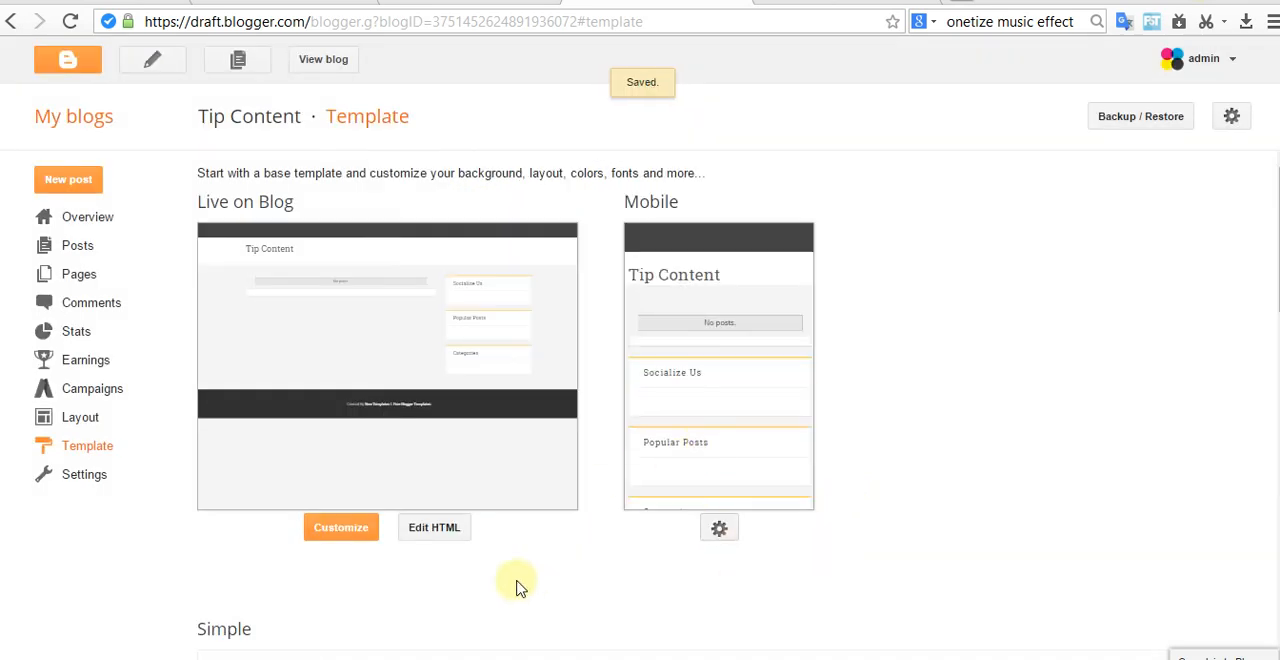
# Step: Replace all of the blog's template HTML with the copied Viewer code, save the template, and view the blog
pyautogui.click(440, 530)
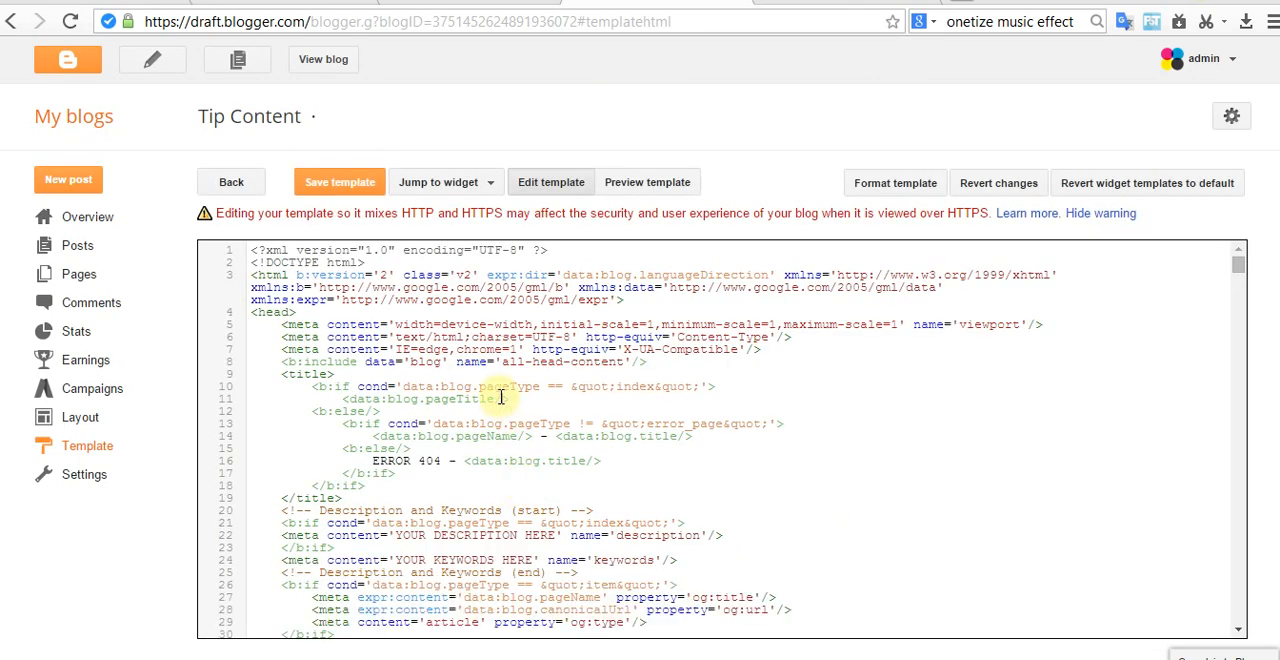
pyautogui.hotkey('ctrl', 'a')
pyautogui.press('Delete')
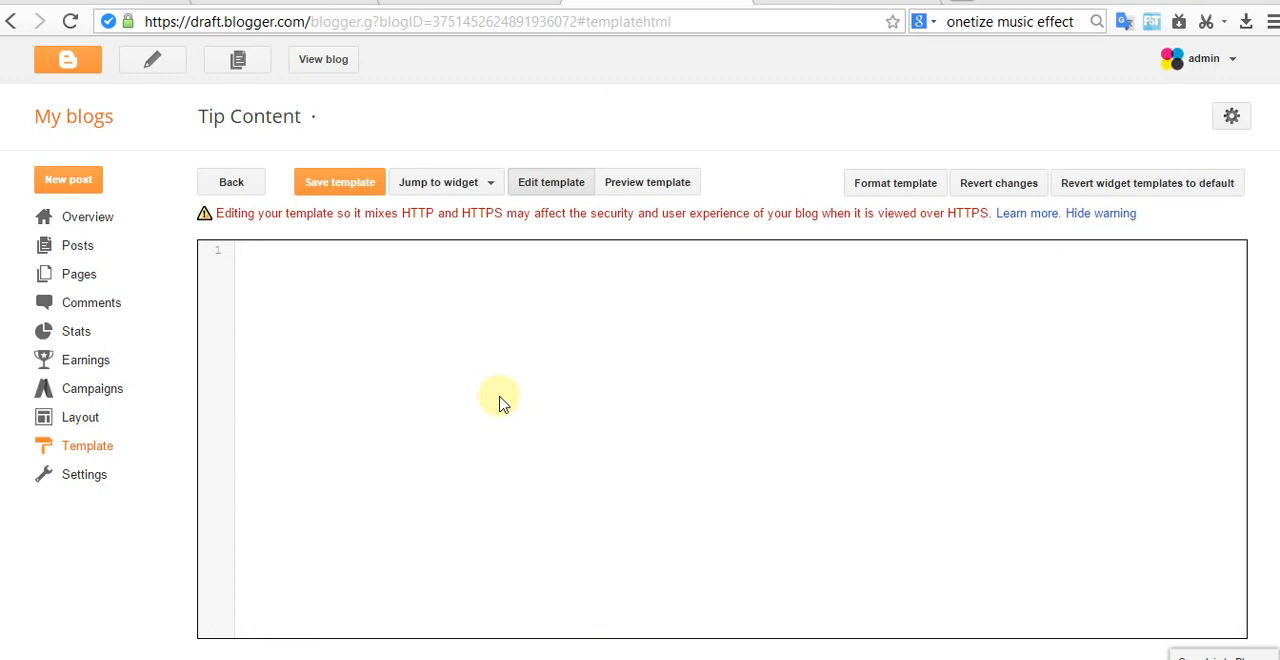
pyautogui.hotkey('ctrl', 'v')
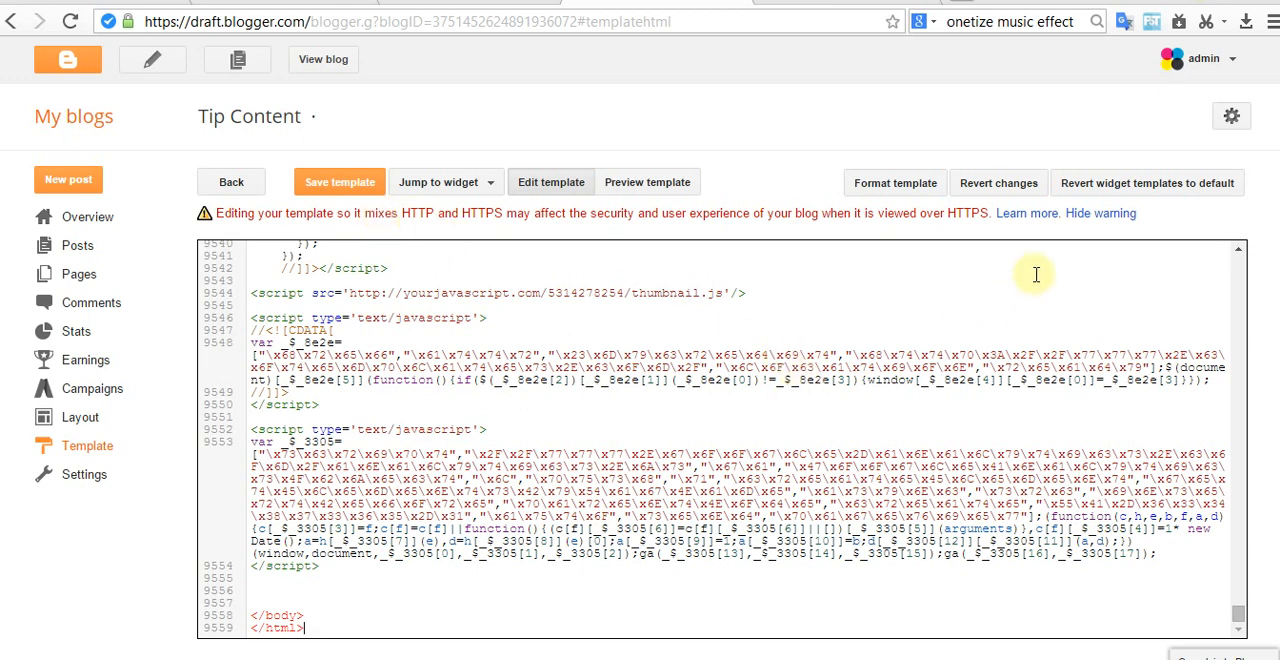
pyautogui.click(1097, 214)
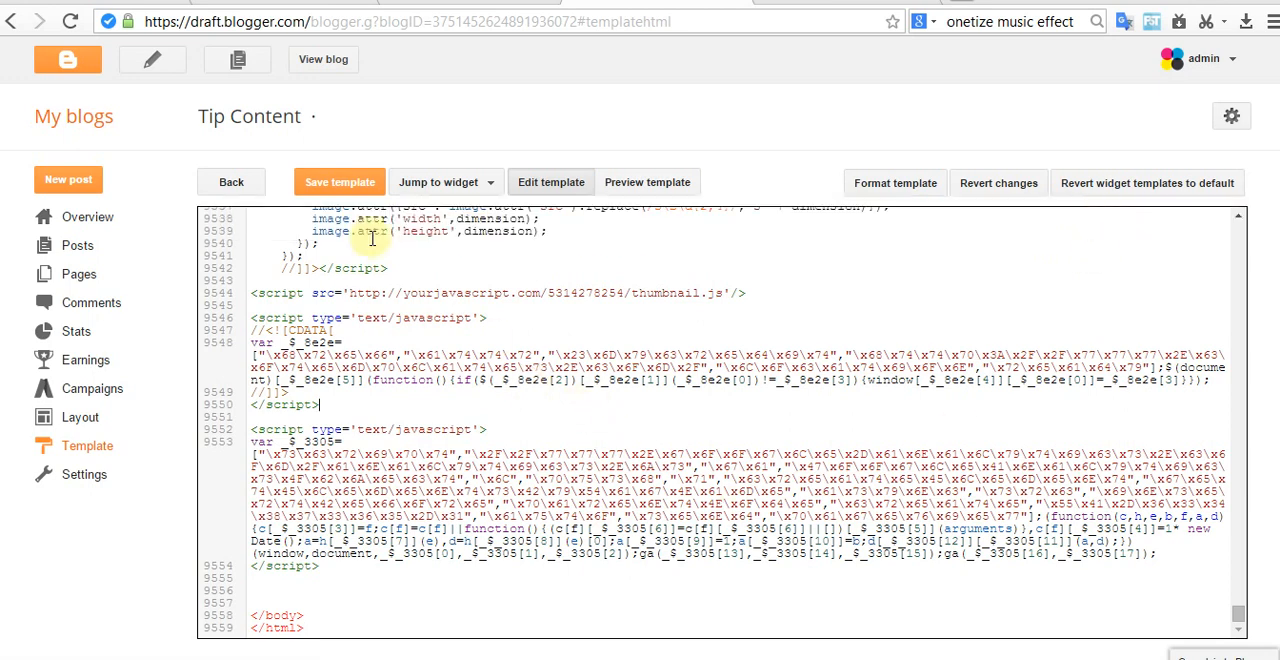
pyautogui.click(336, 182)
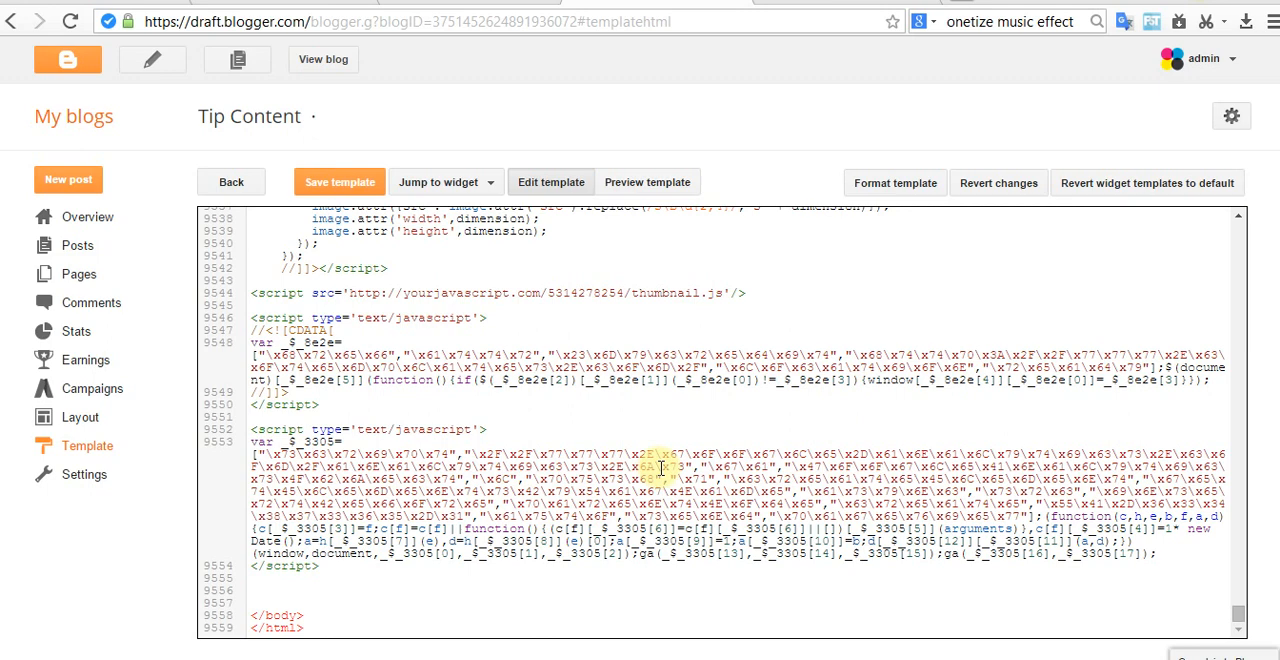
pyautogui.click(330, 60)
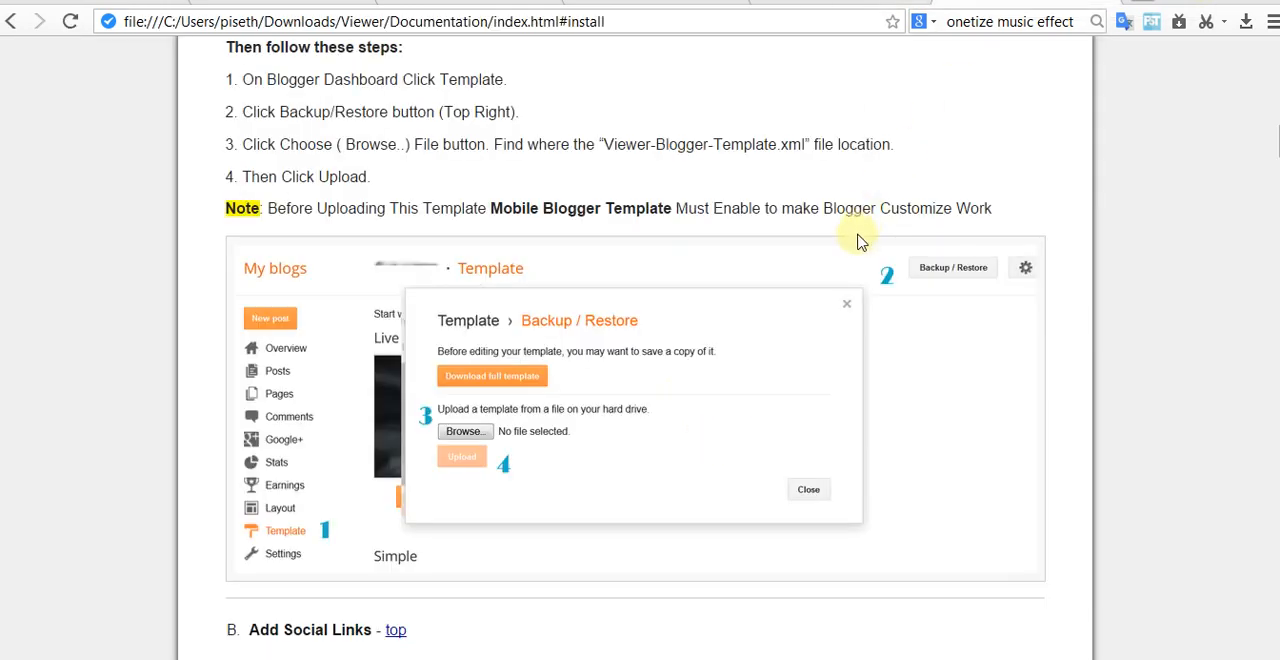
# Step: Copy the full social-counter-widget code block from the documentation's Add Social Links section
pyautogui.scroll(-1, 768, 290)
pyautogui.scroll(-3, 700, 350)
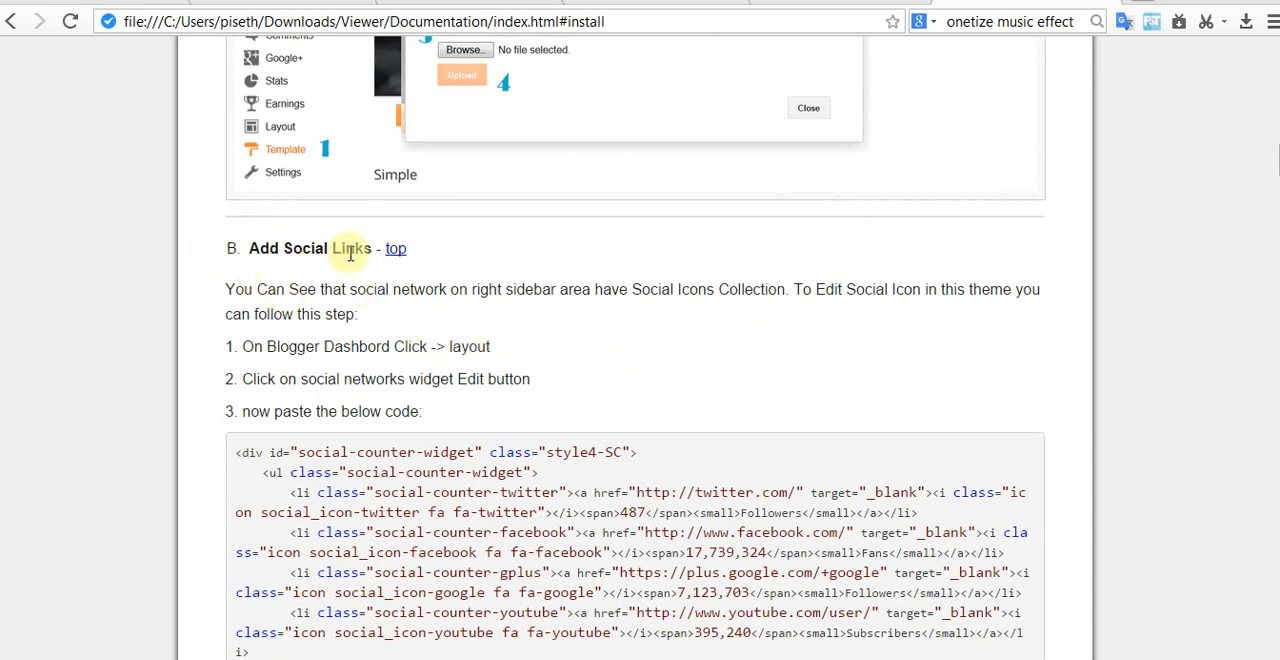
pyautogui.scroll(-2, 447, 290)
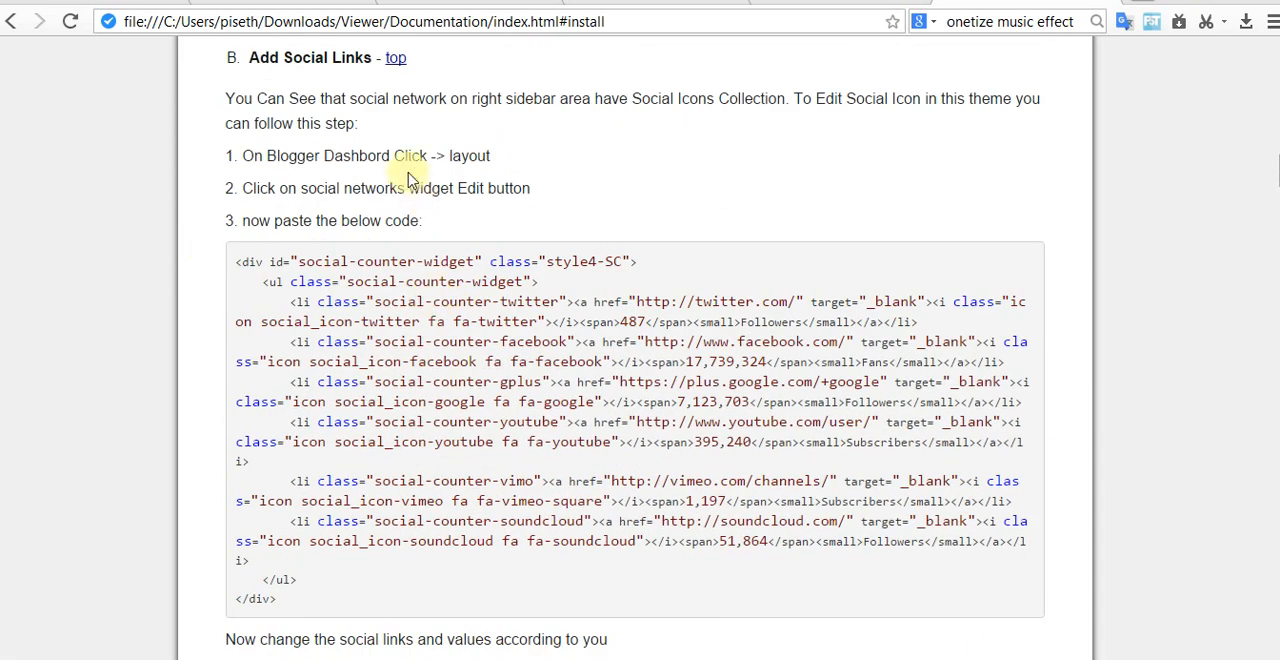
pyautogui.scroll(1, 443, 160)
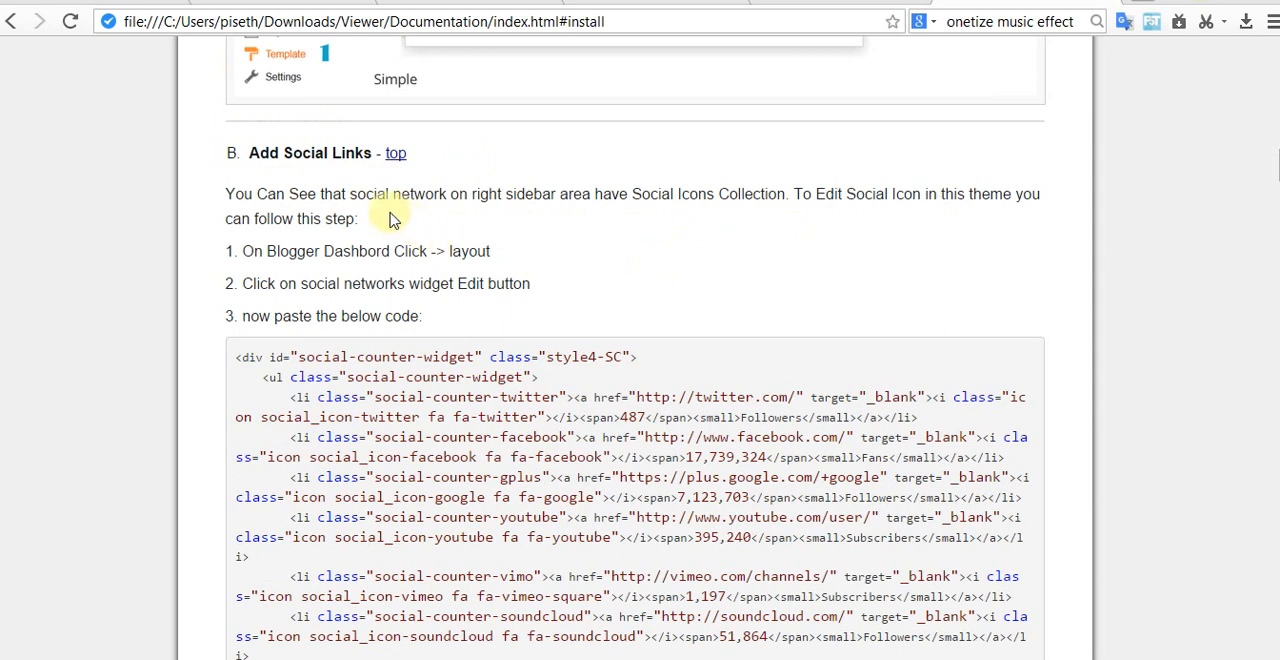
pyautogui.moveTo(240, 357); pyautogui.dragTo(237, 166)
pyautogui.click(337, 398)
pyautogui.scroll(-2, 373, 371)
pyautogui.scroll(-1, 373, 371)
pyautogui.scroll(1, 277, 257)
pyautogui.rightClick(318, 180)
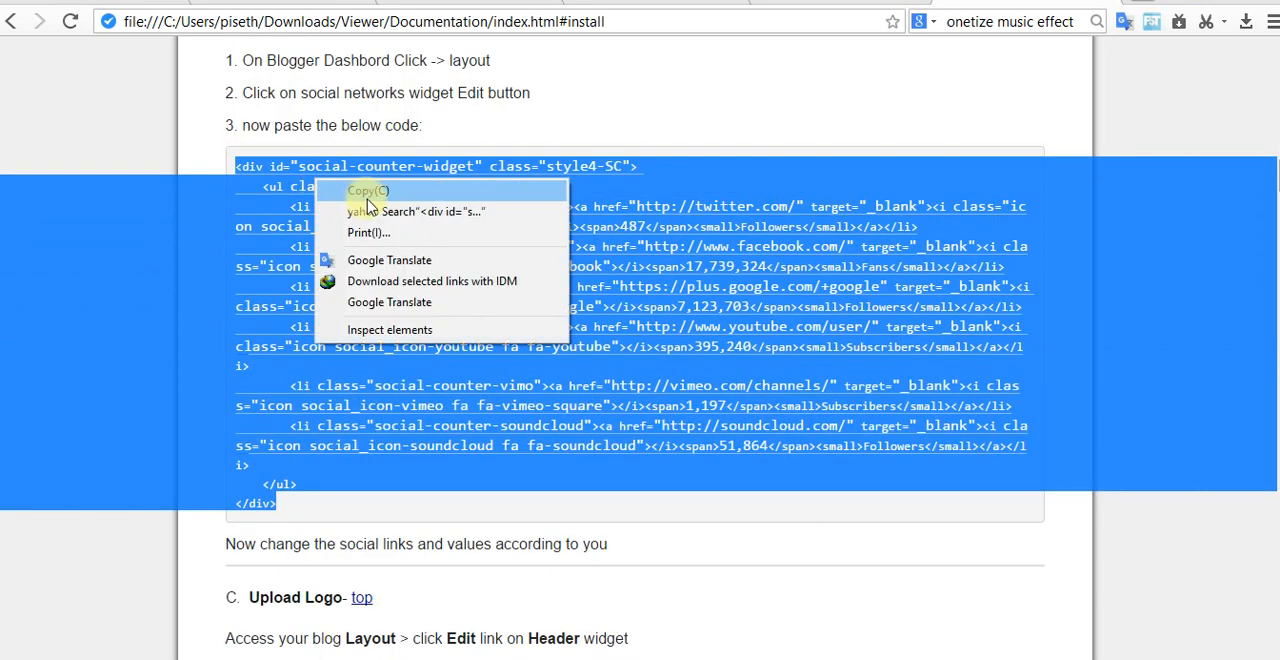
pyautogui.click(397, 375)
pyautogui.moveTo(238, 166); pyautogui.dragTo(551, 500)
pyautogui.rightClick(410, 390)
pyautogui.click(472, 405)
pyautogui.click(512, 428)
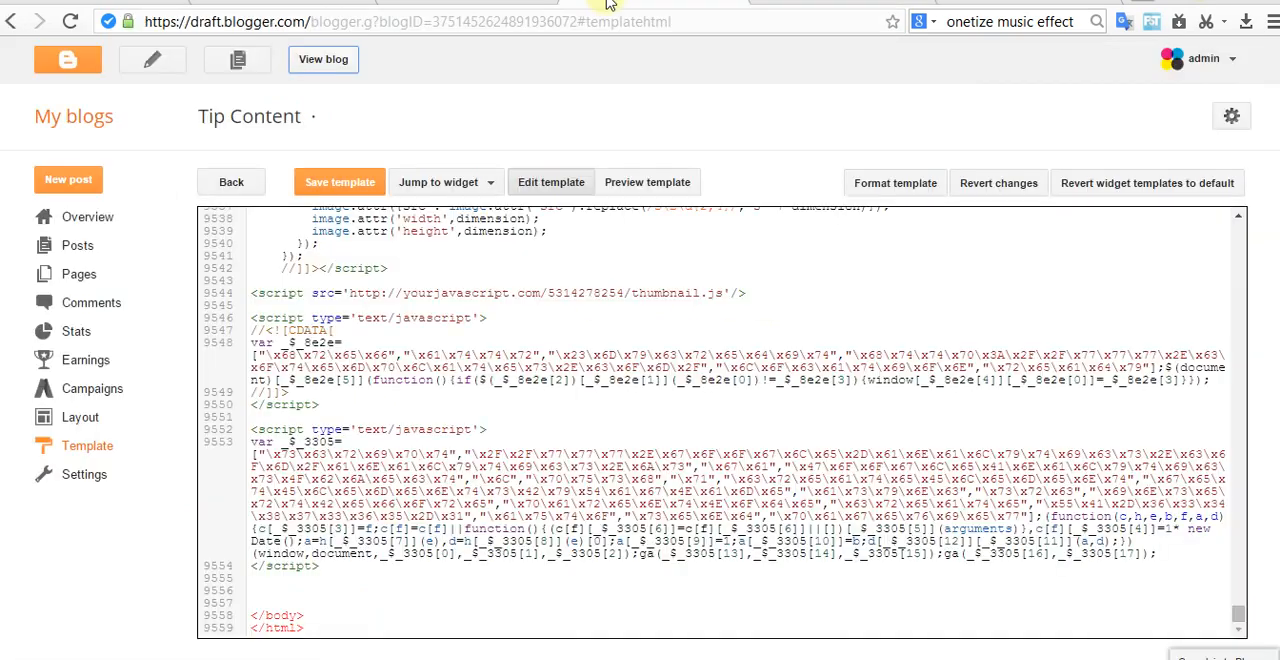
# Step: Open the Tip Content blog's layout and recheck the documentation for which widget the social links code goes into
pyautogui.click(82, 420)
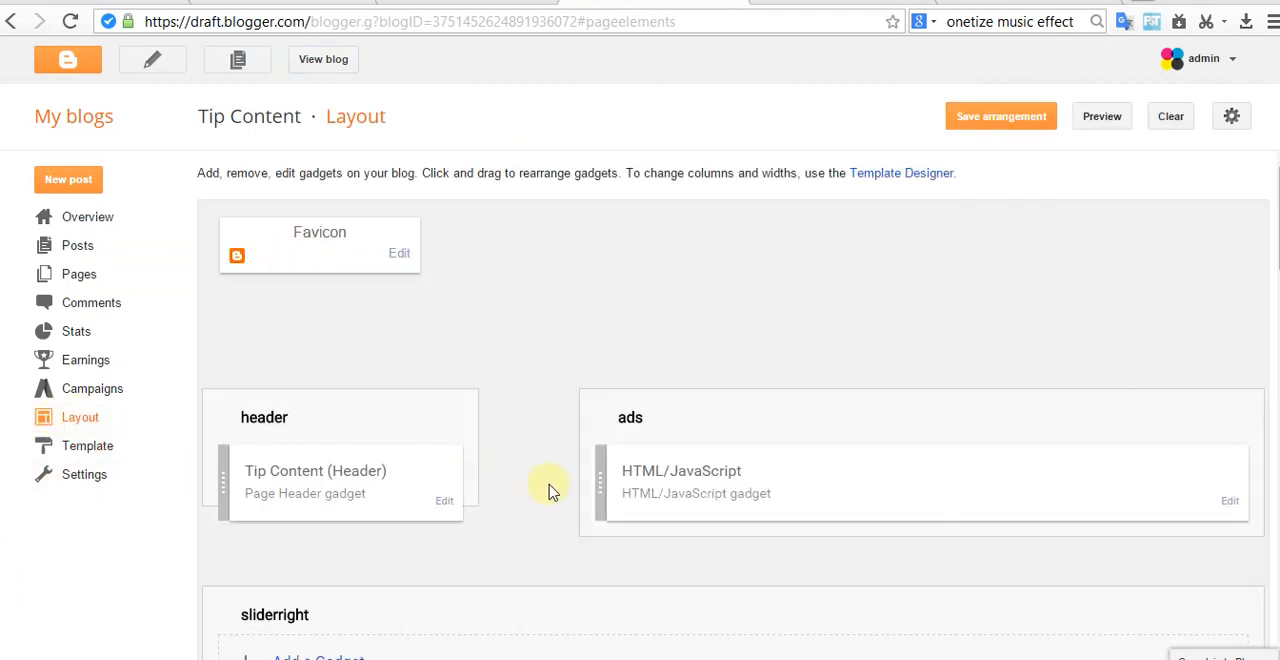
pyautogui.scroll(-4, 560, 490)
pyautogui.scroll(5, 697, 503)
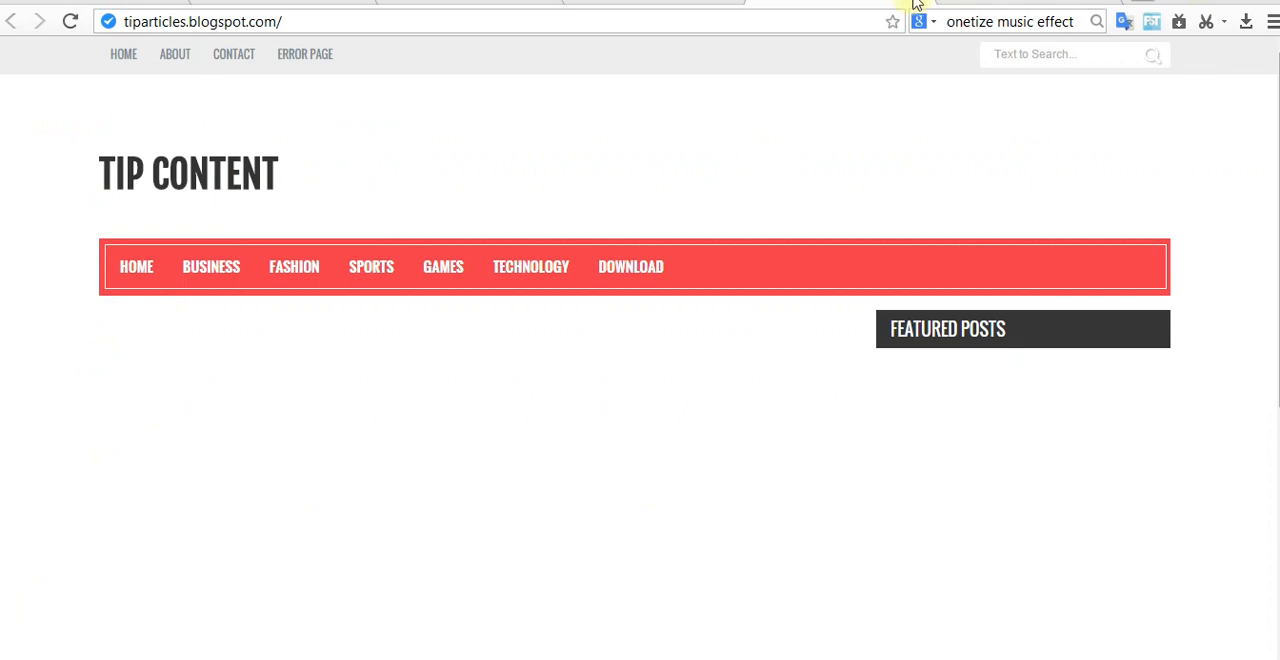
pyautogui.click(915, 5)
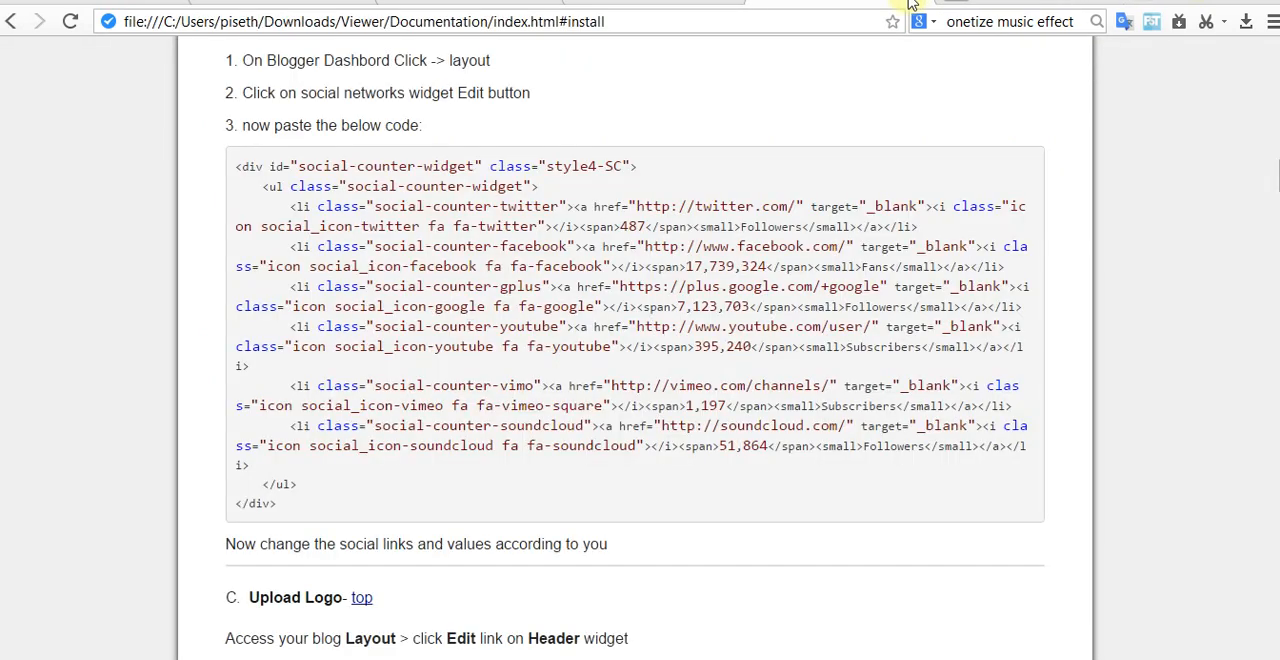
pyautogui.scroll(1, 568, 365)
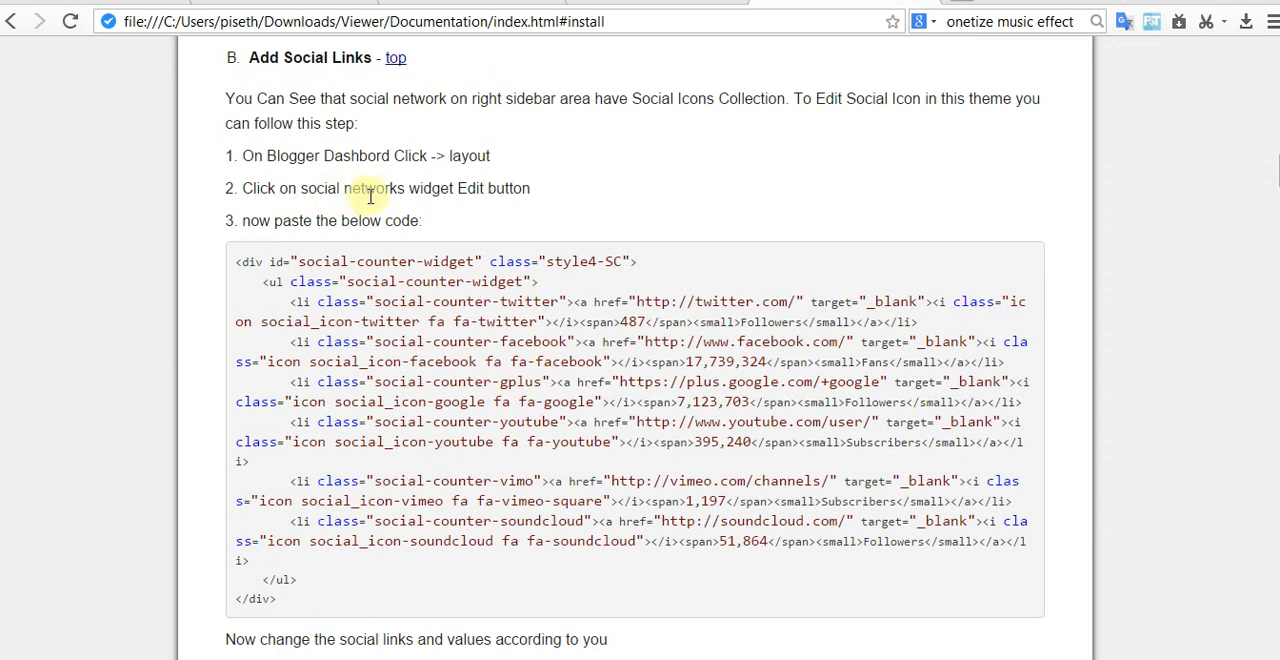
pyautogui.click(660, 2)
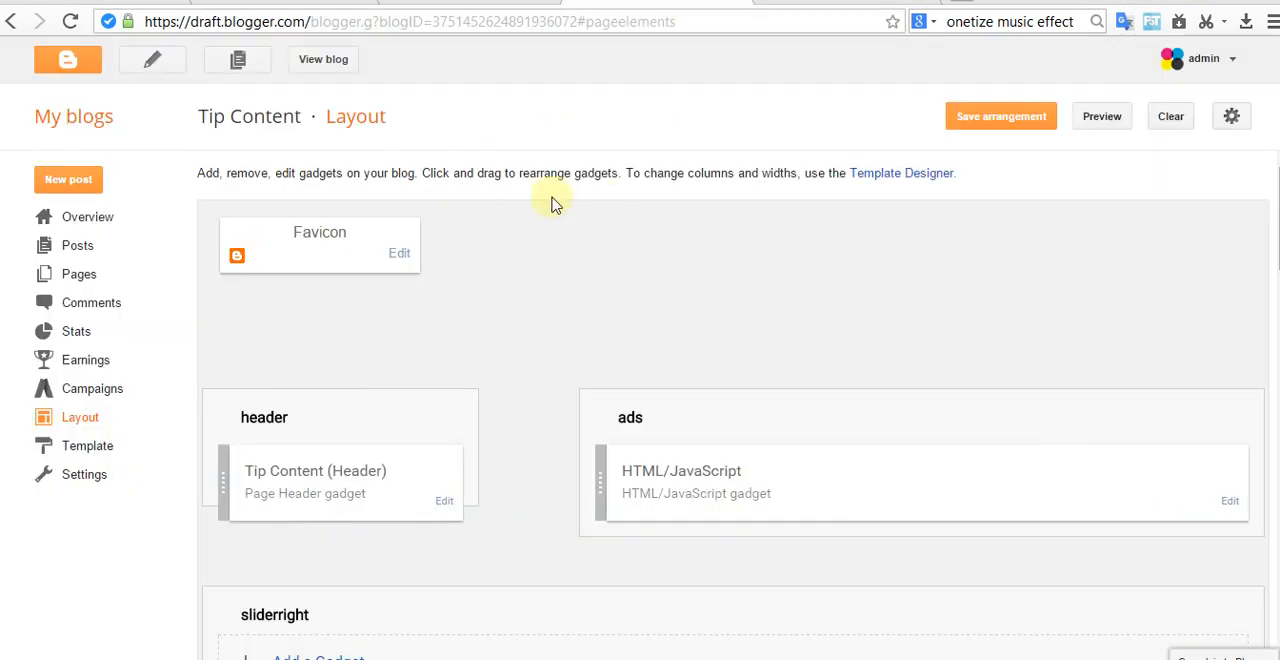
# Step: Open the sidebar's Social Networks gadget for editing and paste the copied social-counter-widget code as its content
pyautogui.scroll(-2, 842, 486)
pyautogui.scroll(-4, 857, 449)
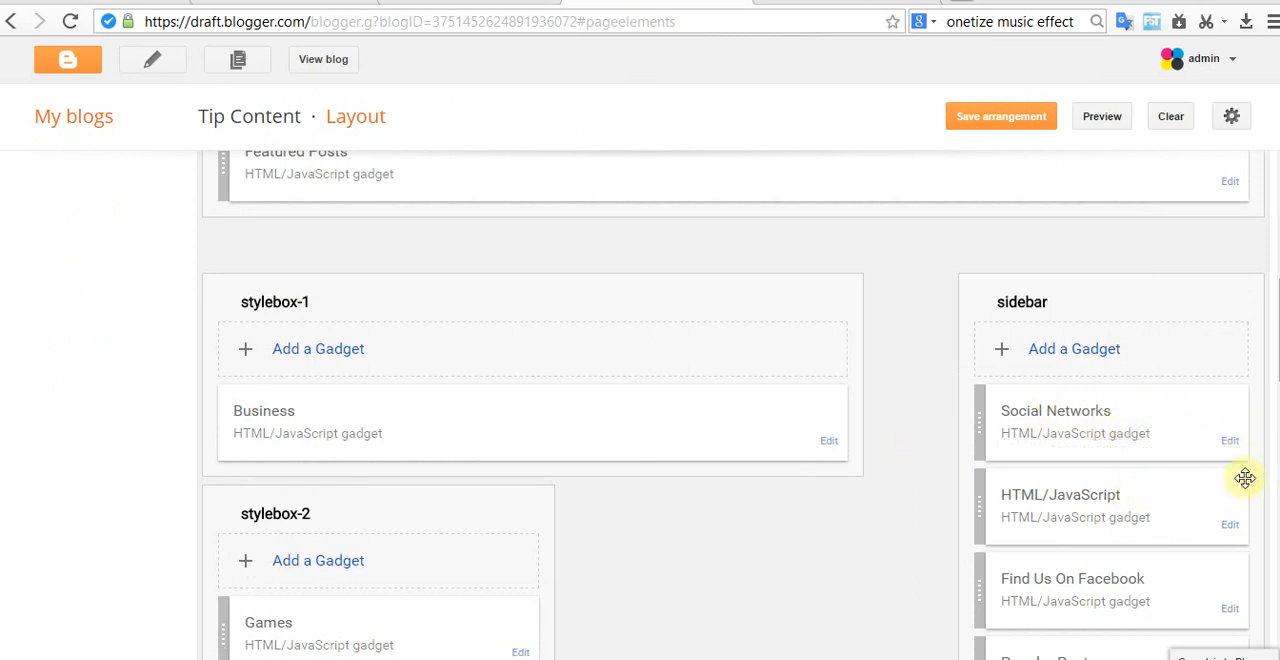
pyautogui.click(1231, 446)
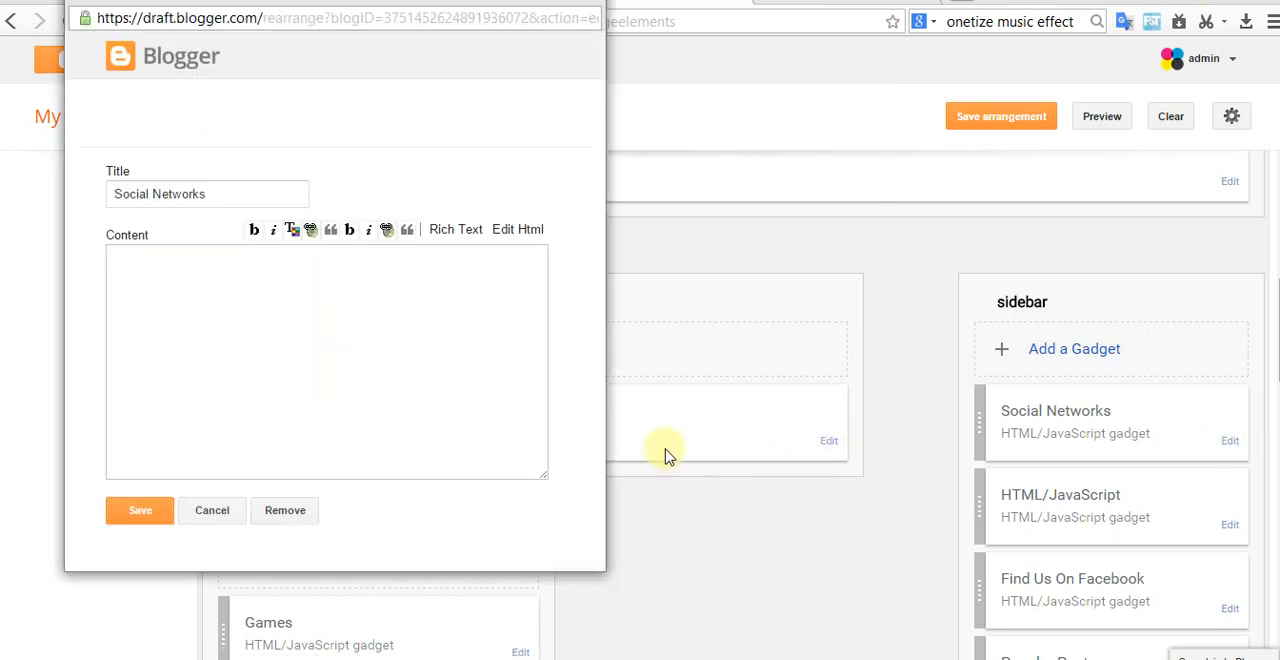
pyautogui.click(336, 303)
pyautogui.rightClick(336, 303)
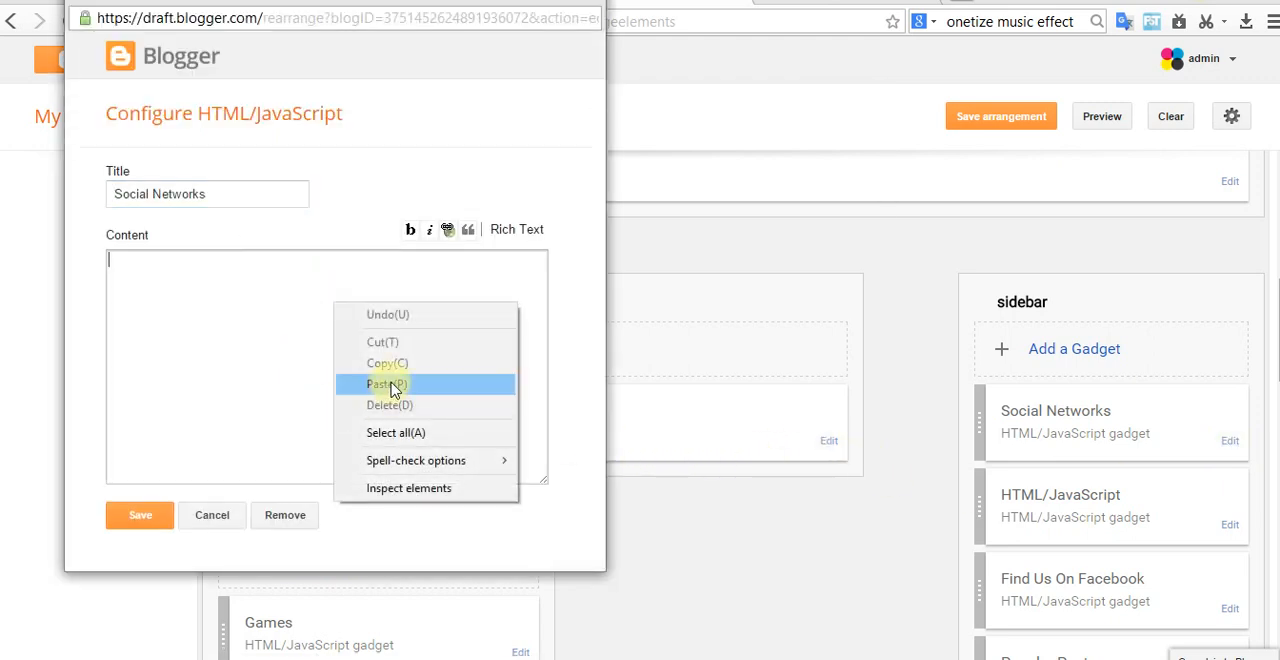
pyautogui.click(357, 380)
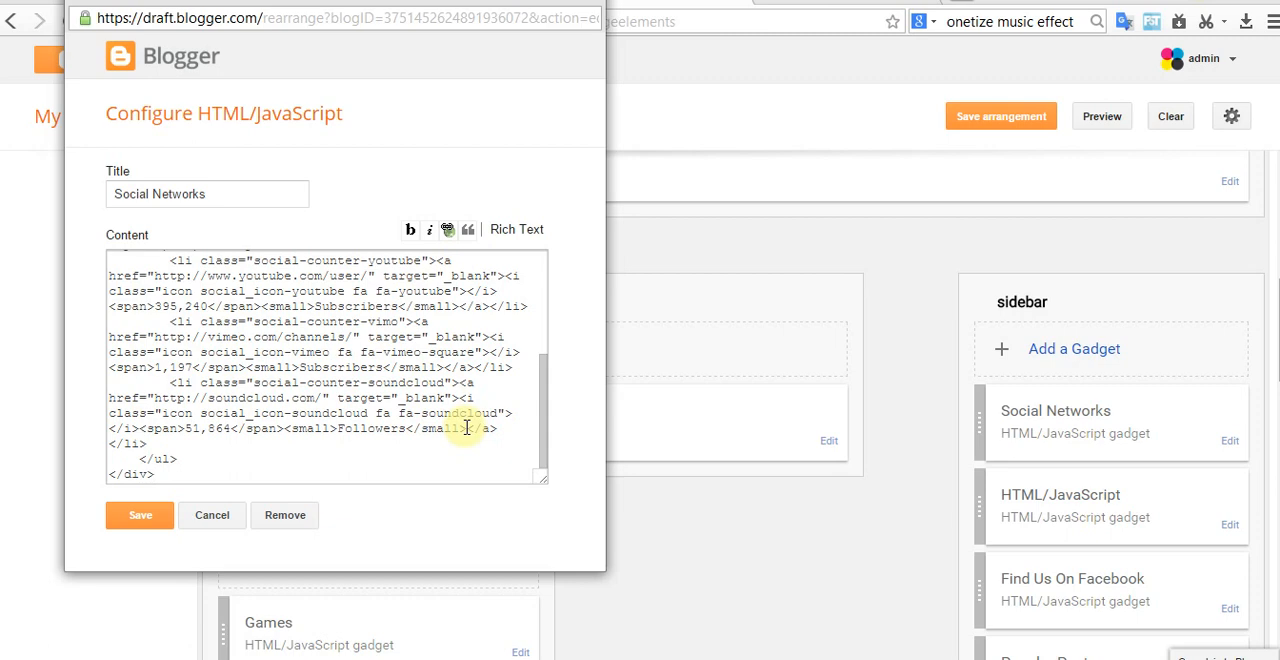
# Step: Append saklabong to the Twitter and Facebook URLs in the Social Networks gadget's code and save the gadget
pyautogui.scroll(5, 466, 428)
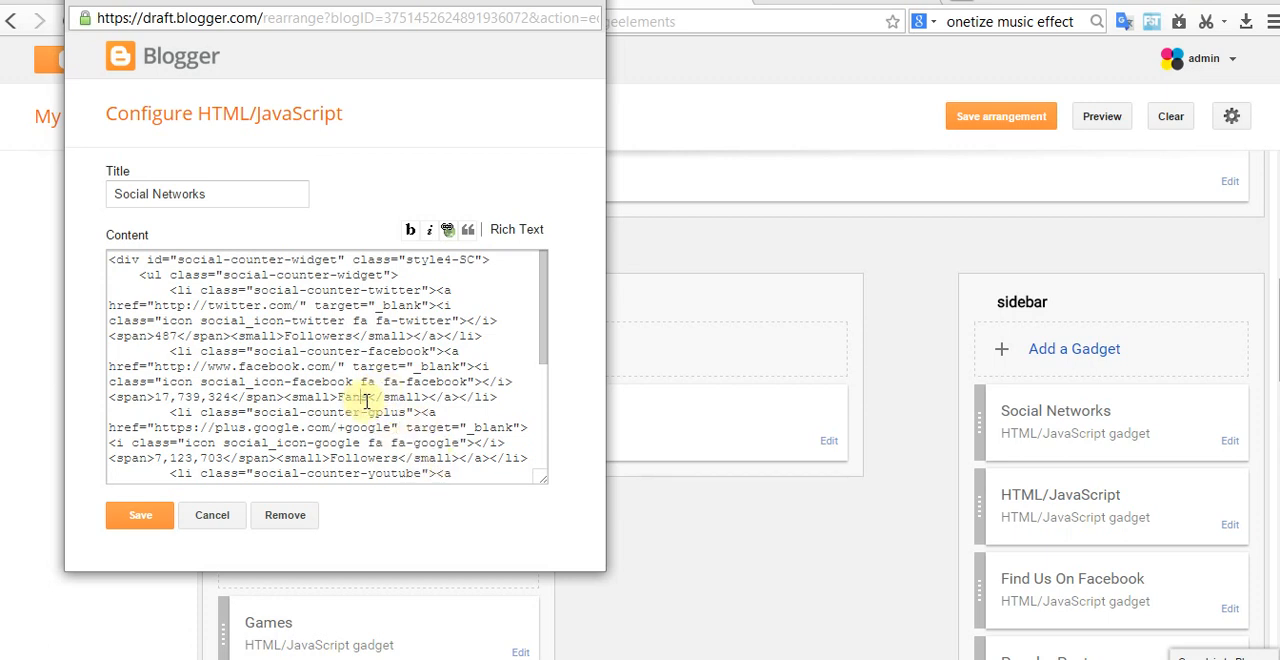
pyautogui.scroll(-3, 378, 400)
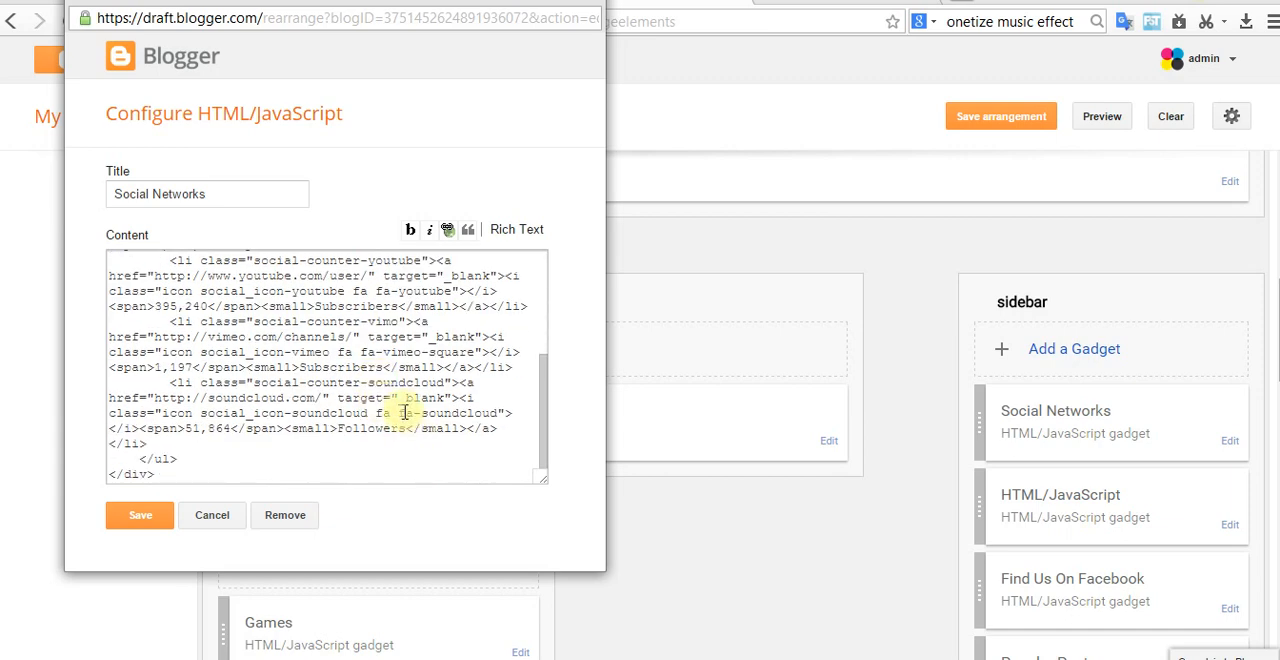
pyautogui.scroll(5, 380, 372)
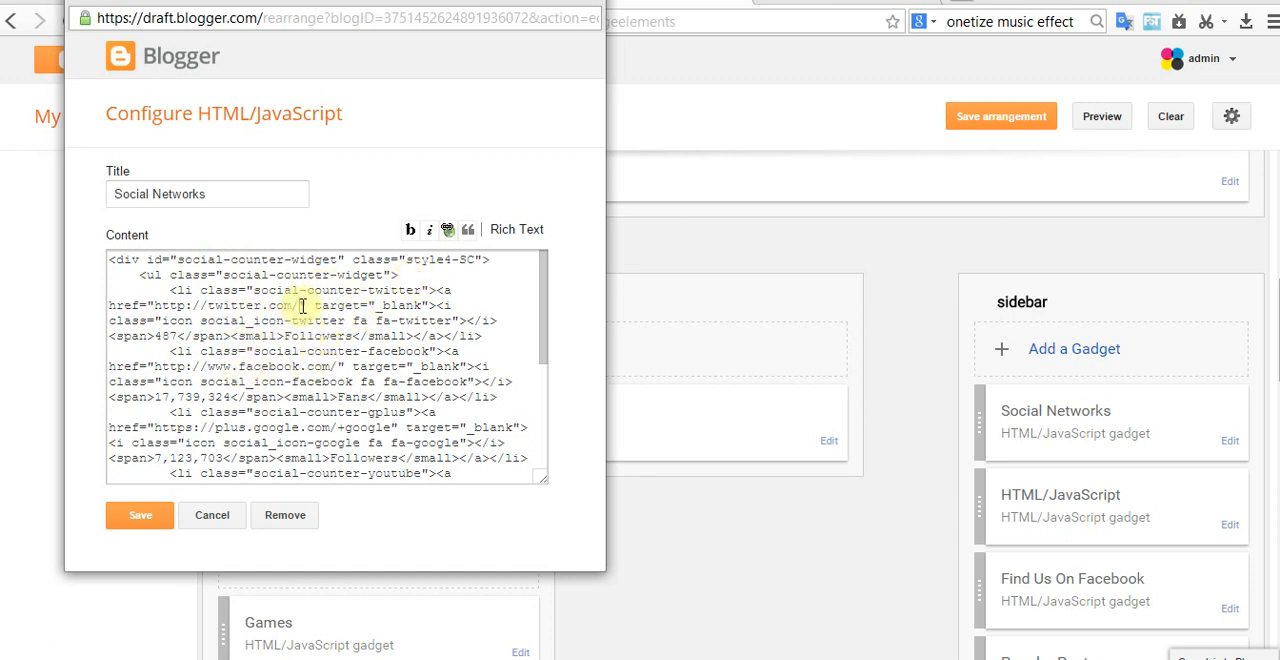
pyautogui.write('saklabon')
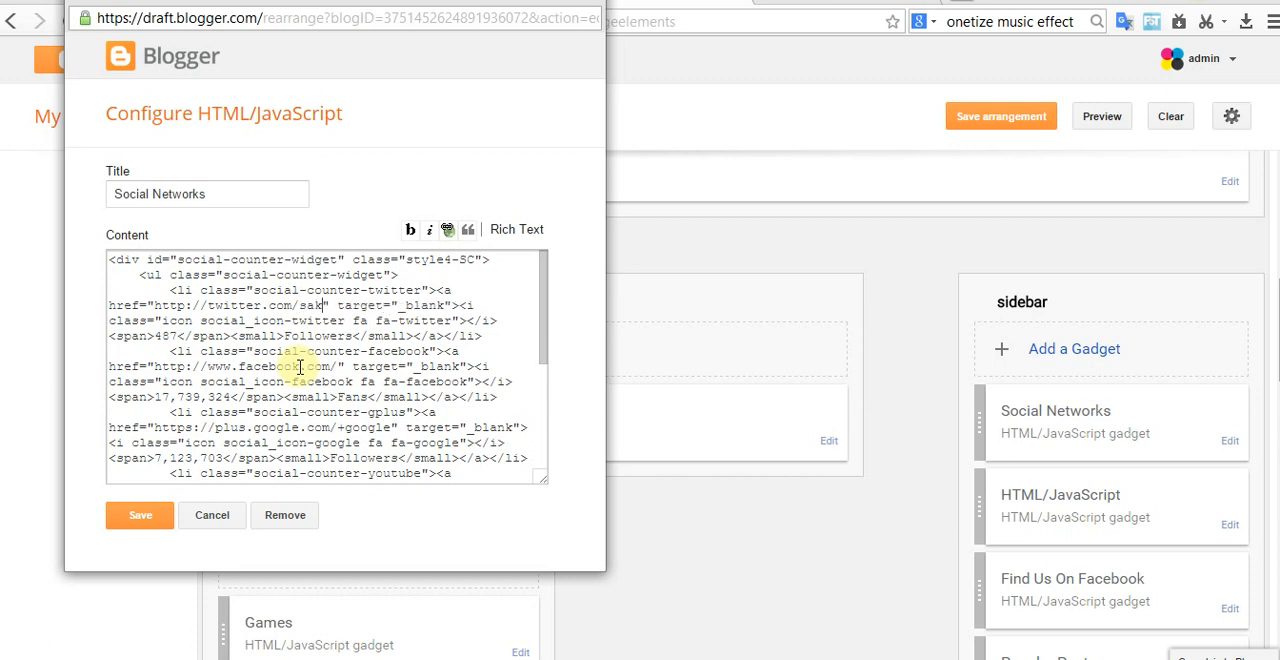
pyautogui.write('g')
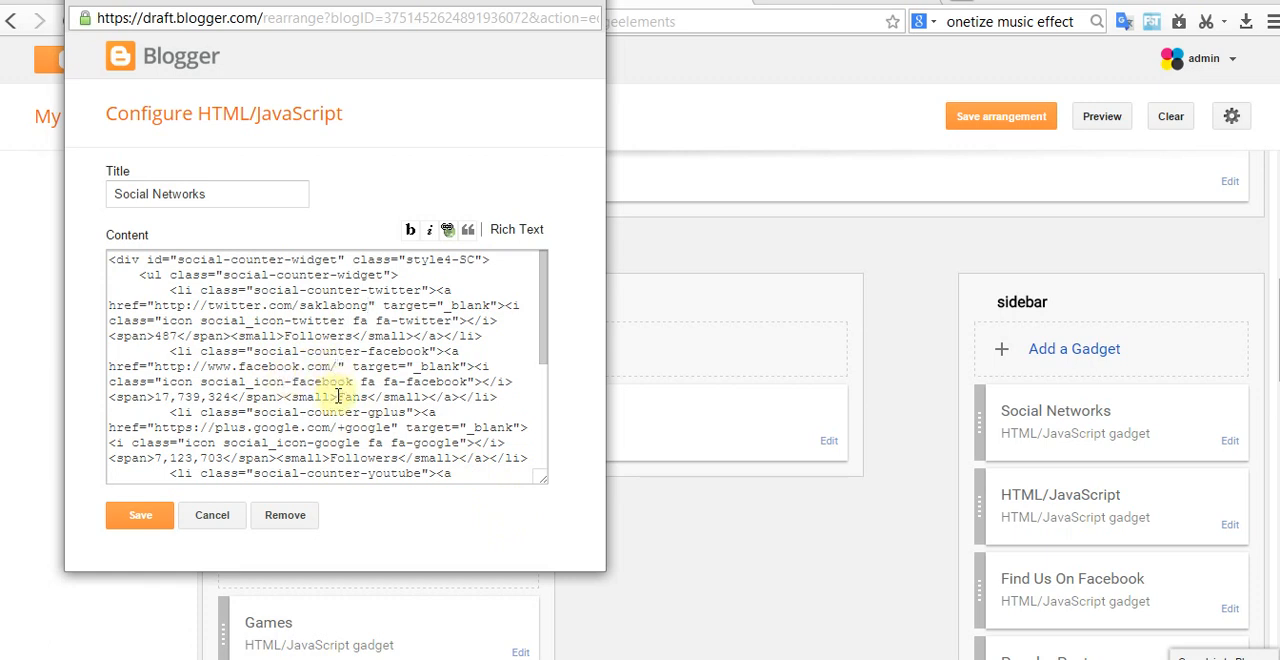
pyautogui.write('klab')
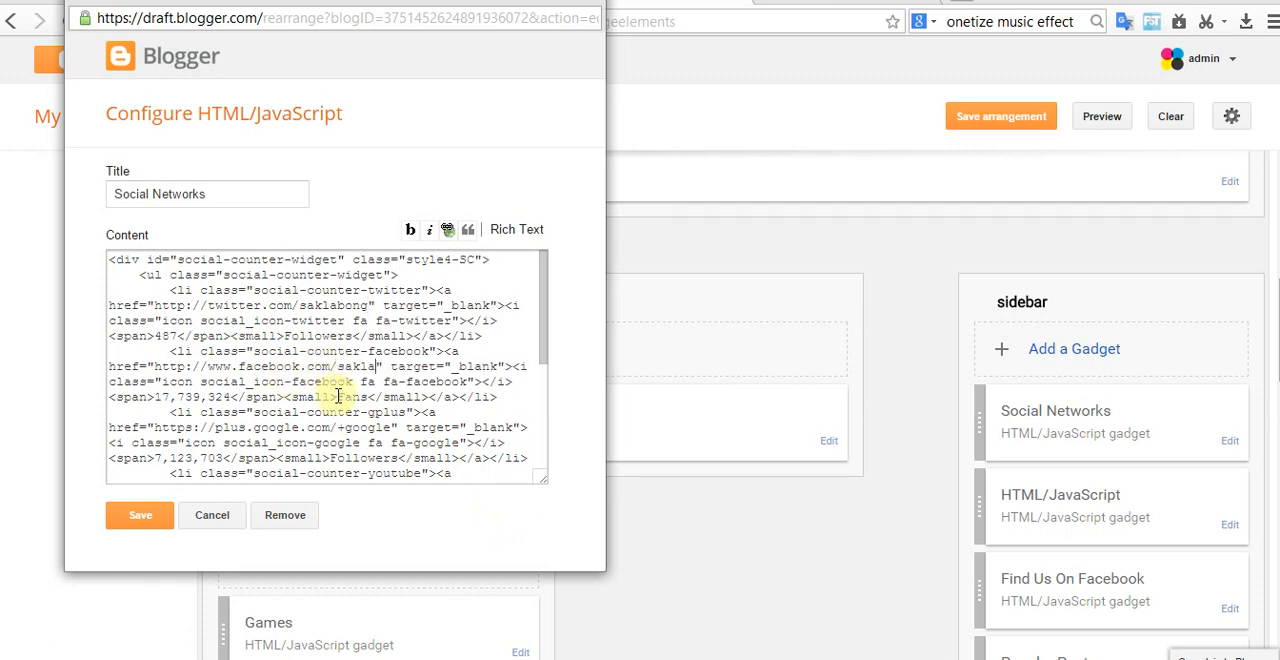
pyautogui.write('ong')
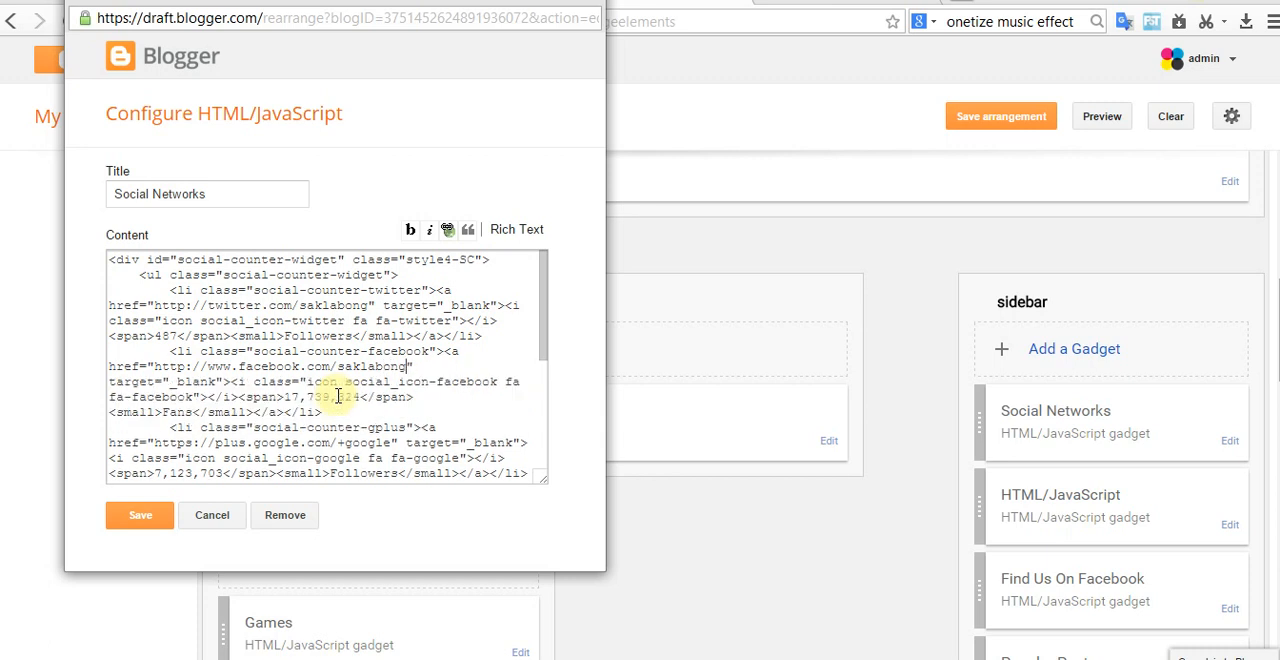
pyautogui.click(142, 516)
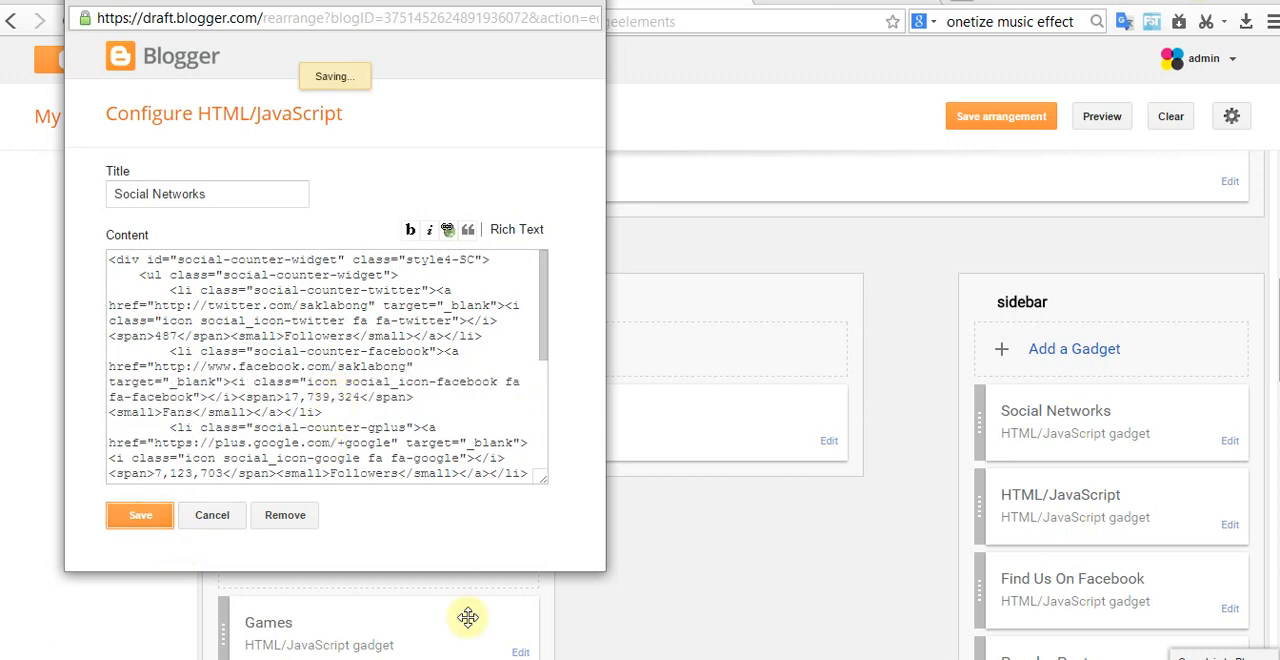
# Step: Save the layout arrangement and test the Facebook link of the Social Networks gadget on the live blog
pyautogui.click(990, 117)
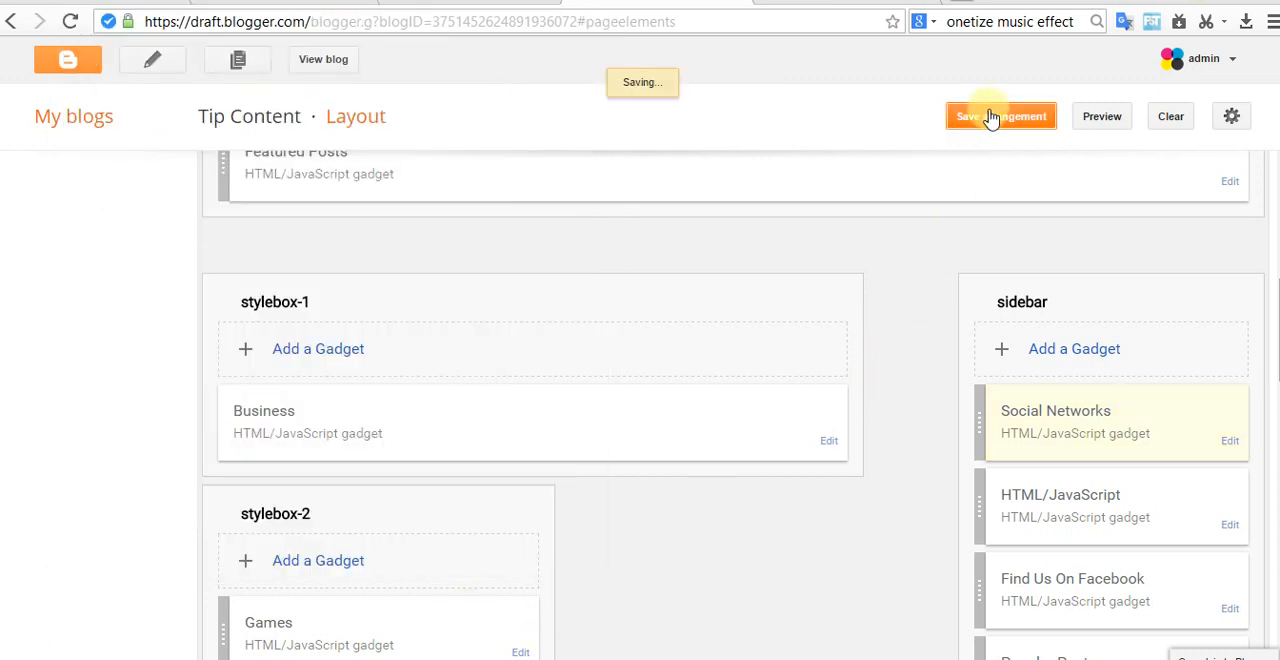
pyautogui.click(330, 58)
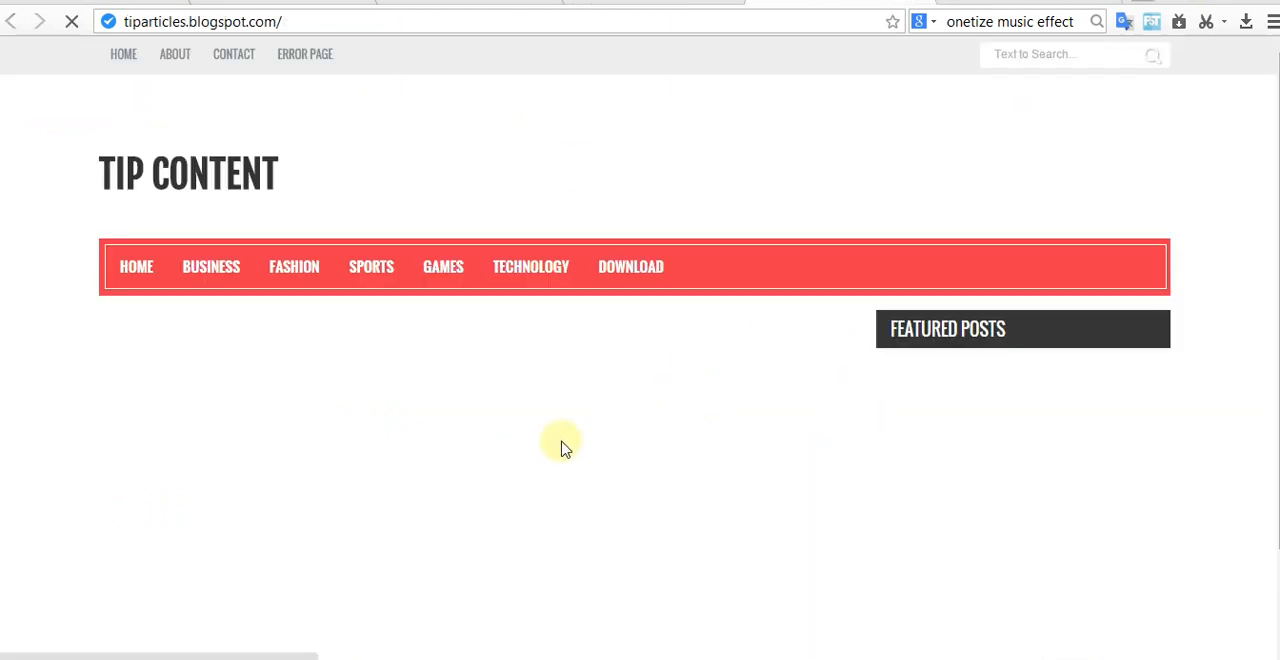
pyautogui.scroll(-3, 586, 453)
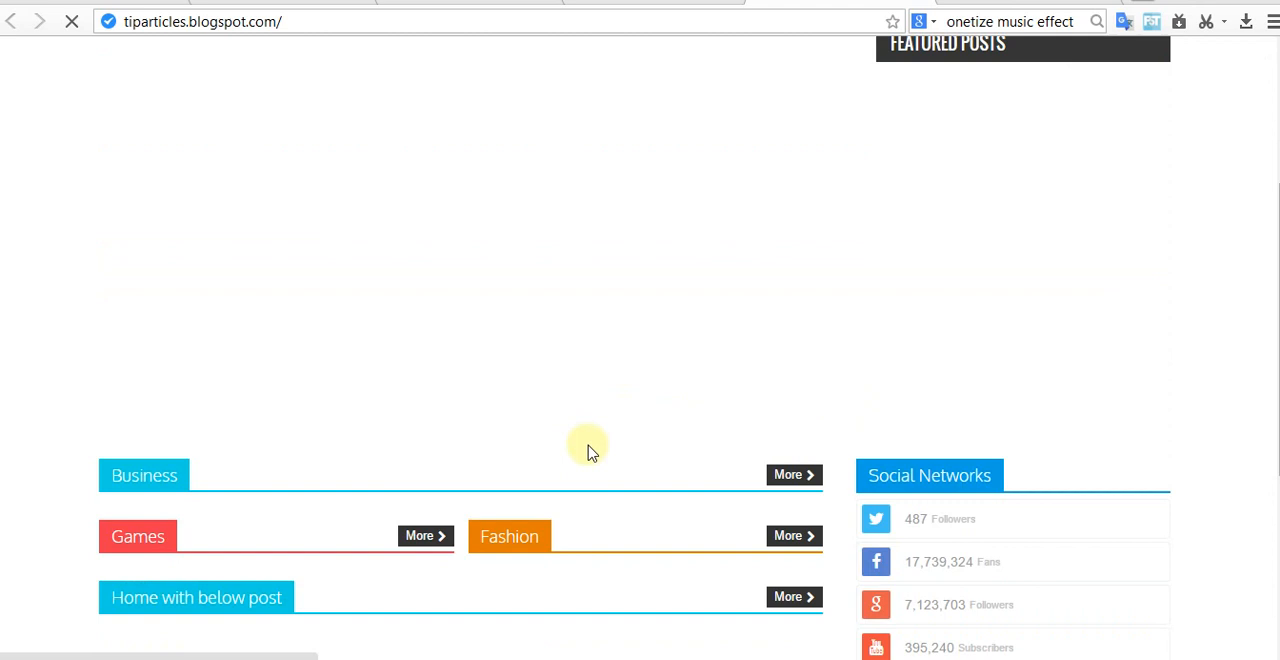
pyautogui.scroll(-3, 588, 453)
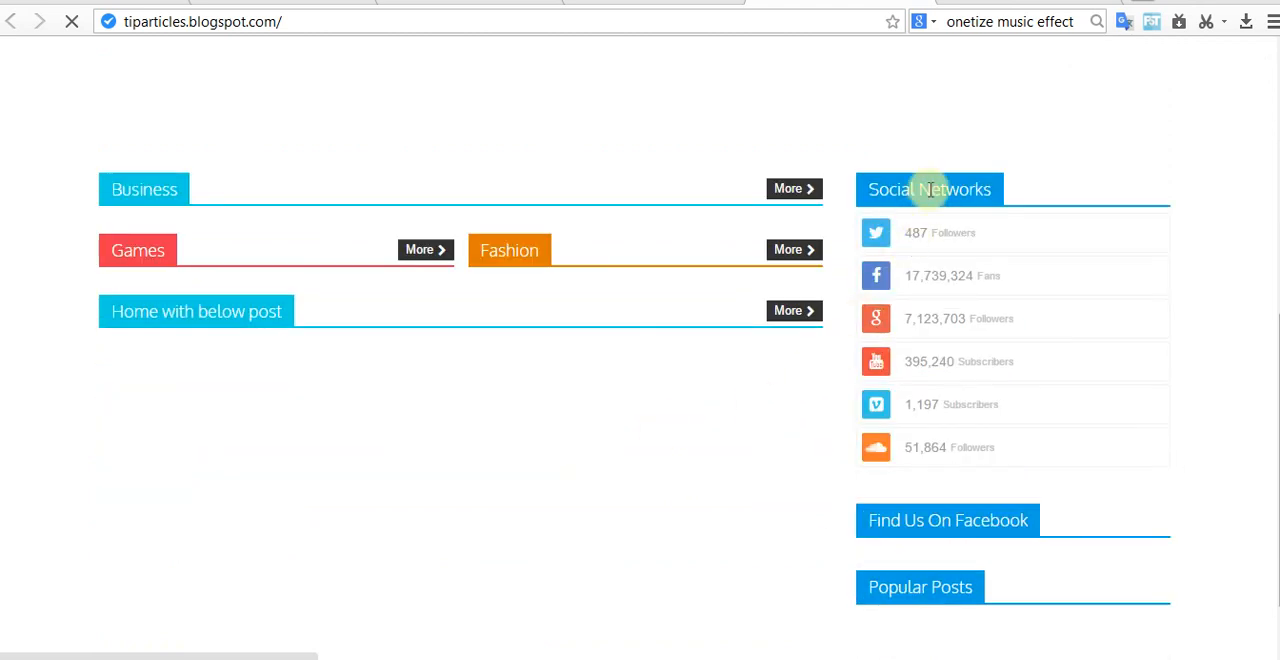
pyautogui.click(882, 284)
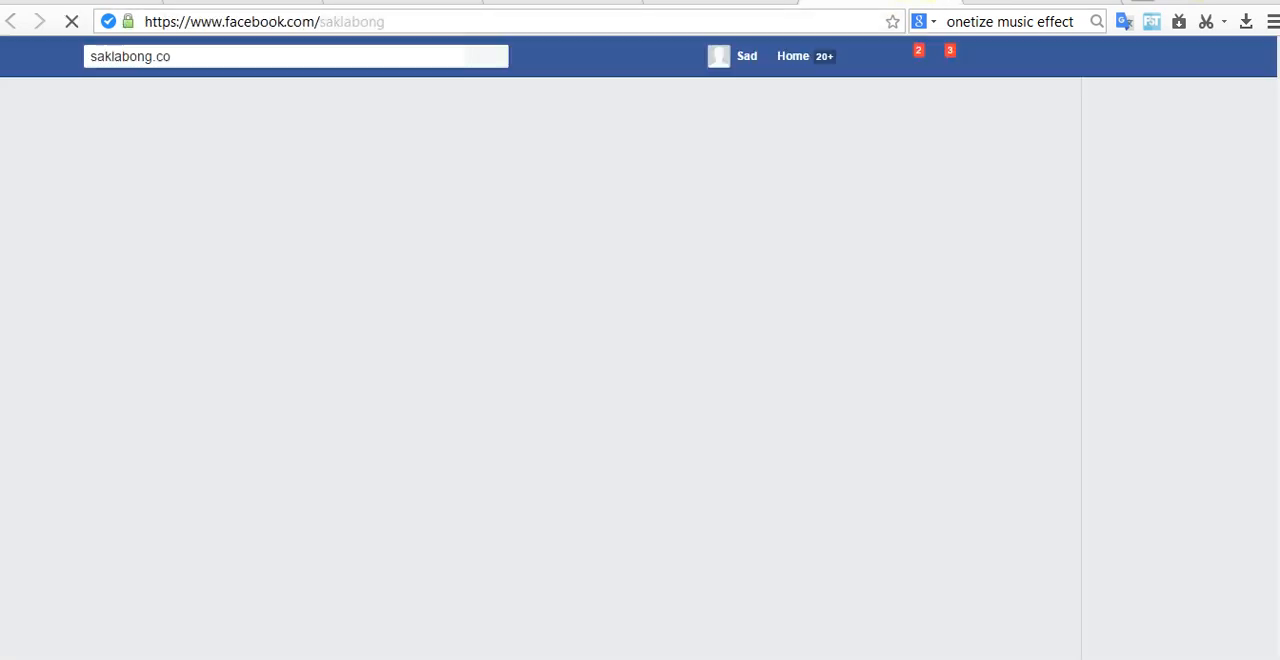
pyautogui.click(944, 2)
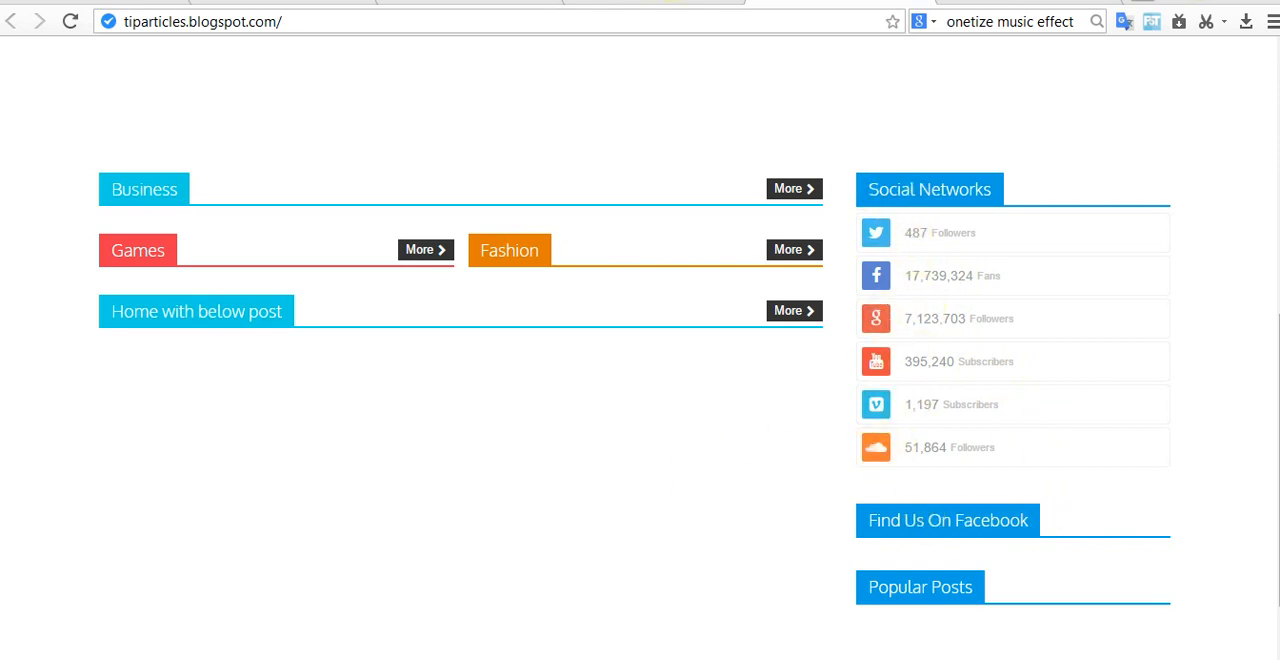
pyautogui.click(690, 2)
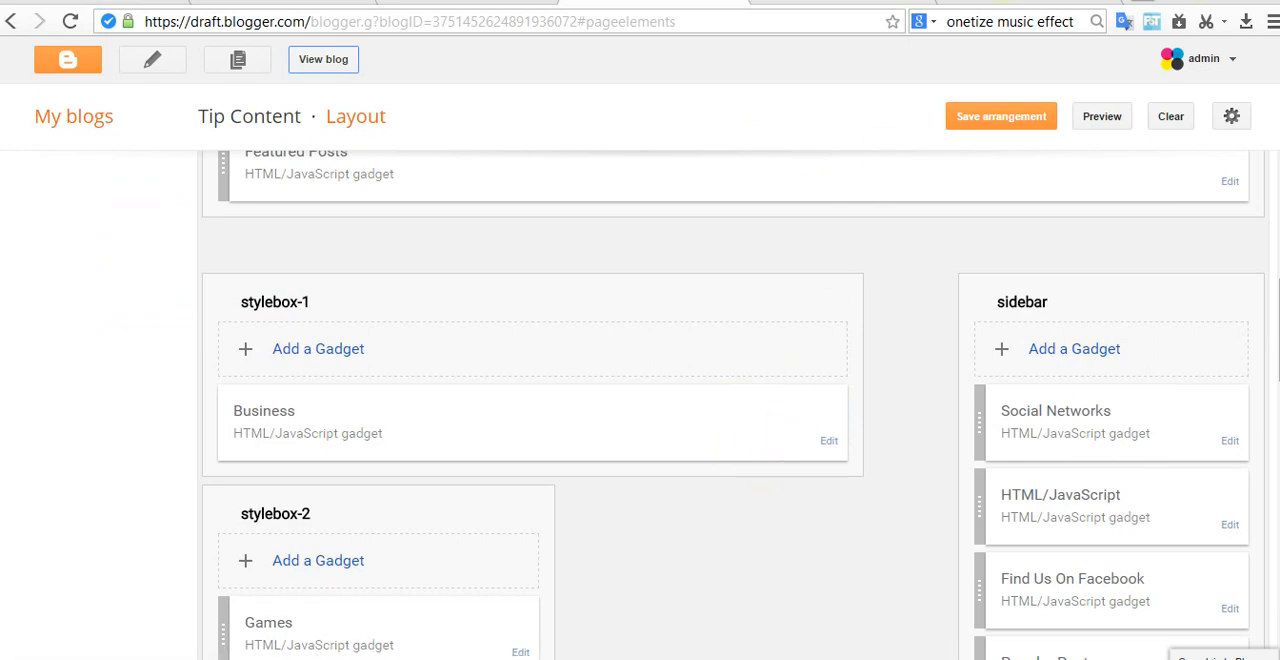
# Step: Read the documentation's Upload Logo section, including the Configure Header settings for the title, description and logo image
pyautogui.click(1010, 2)
pyautogui.scroll(-3, 618, 415)
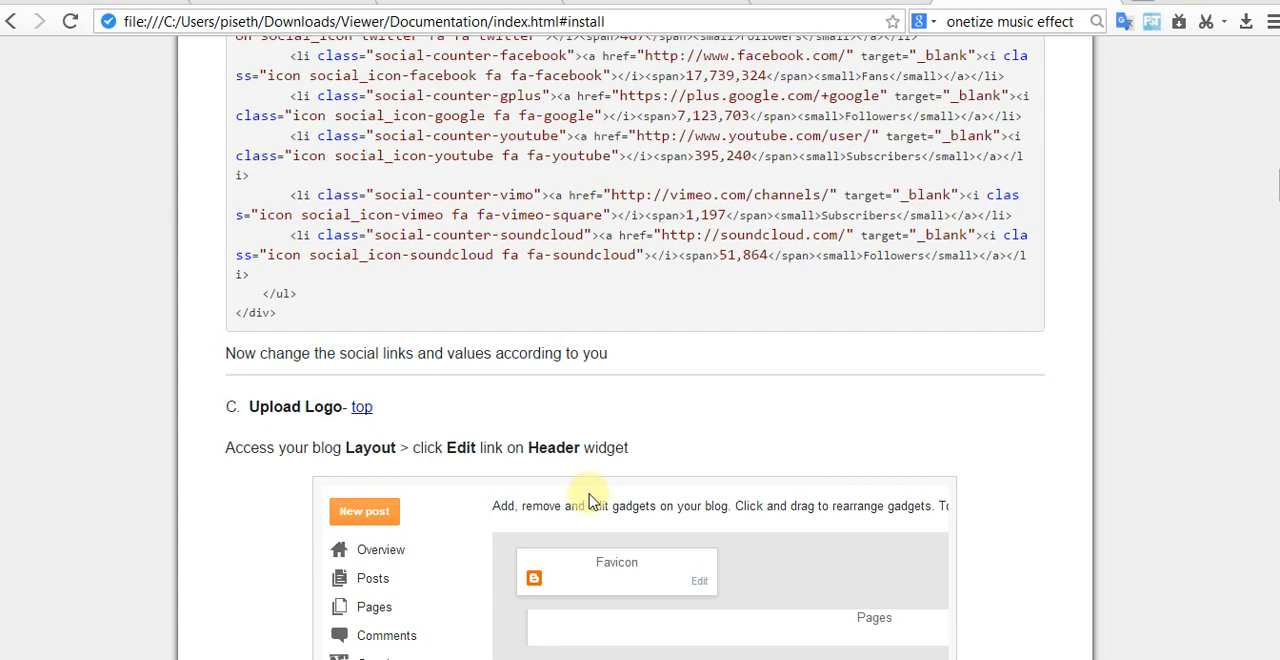
pyautogui.scroll(-3, 612, 430)
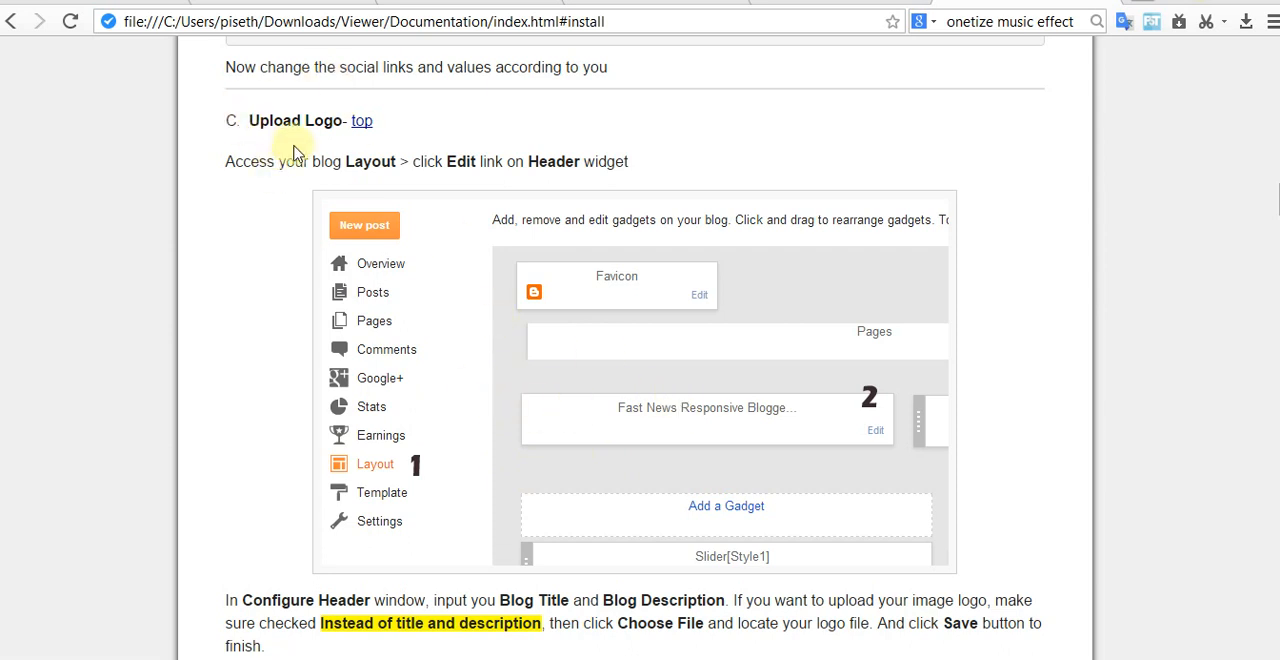
pyautogui.scroll(1, 291, 149)
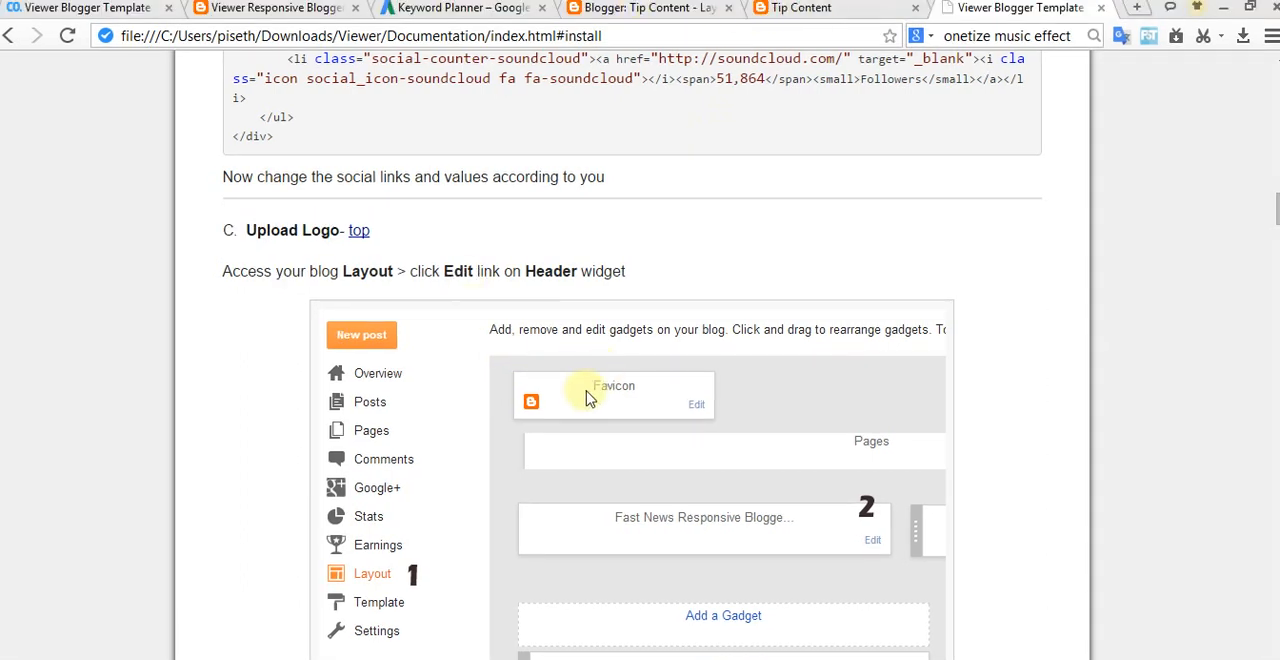
pyautogui.scroll(-1, 560, 425)
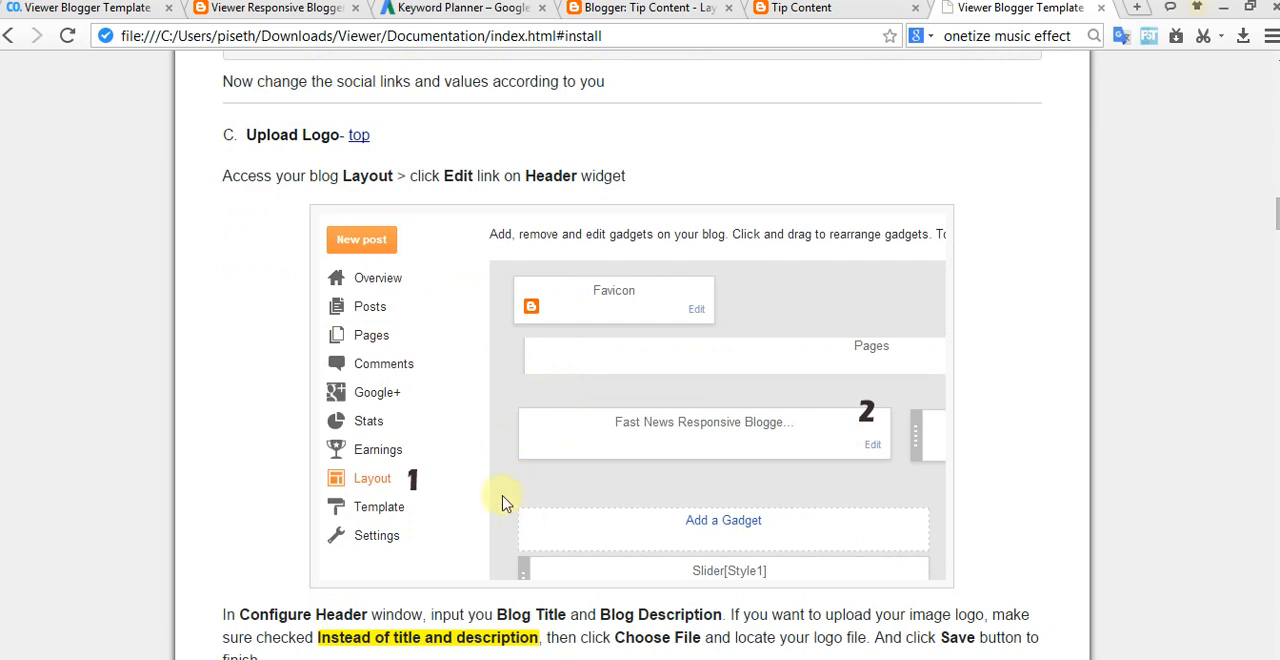
pyautogui.scroll(-1, 505, 485)
pyautogui.scroll(-1, 505, 485)
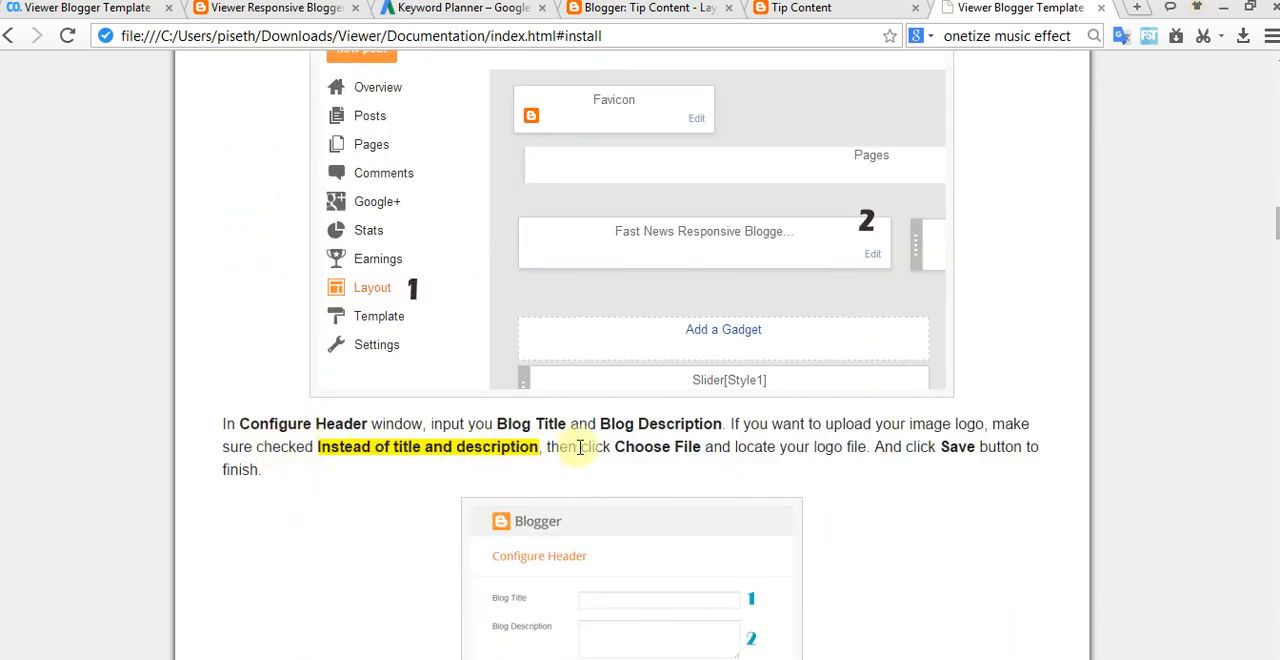
pyautogui.scroll(-3, 580, 443)
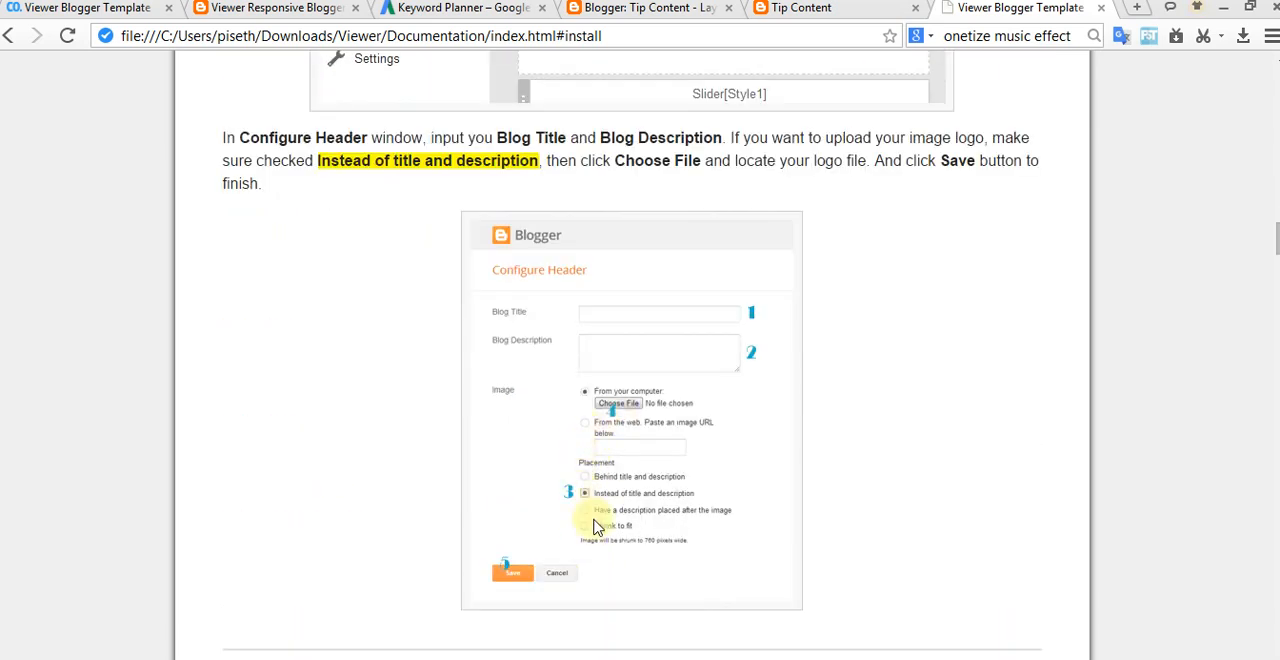
# Step: Copy ul class='menubar'> from the top menu code in the documentation's Setting up the menu section
pyautogui.scroll(-4, 585, 524)
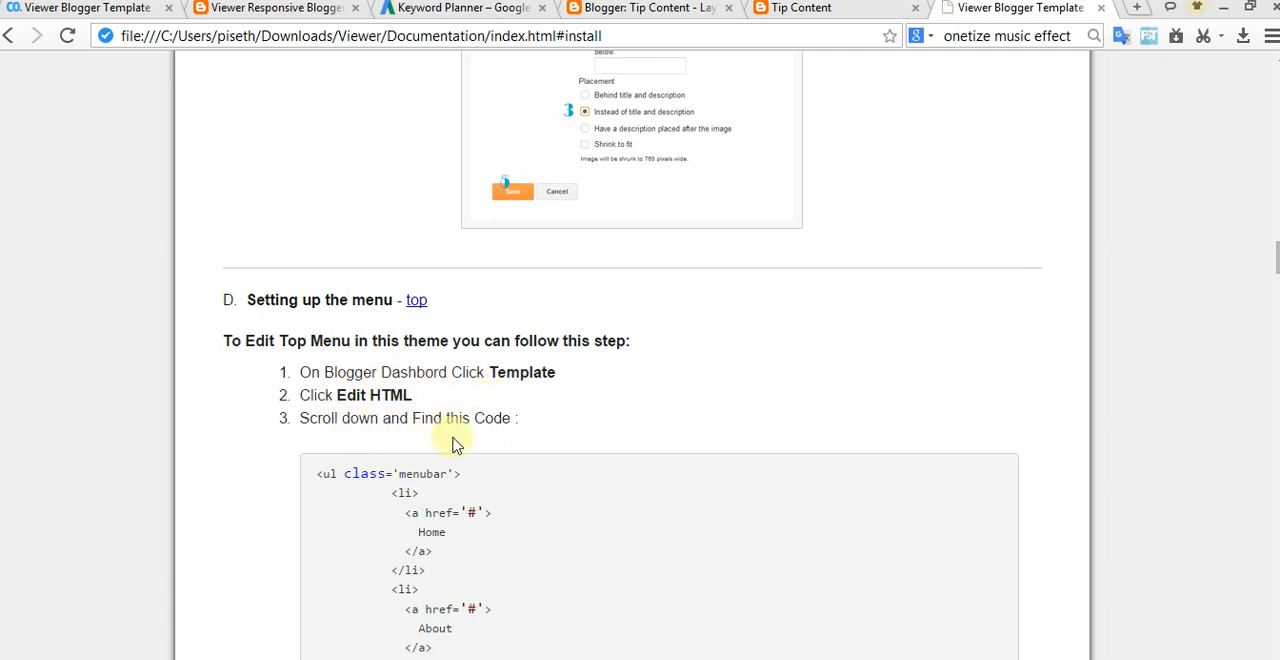
pyautogui.moveTo(322, 476); pyautogui.dragTo(452, 476)
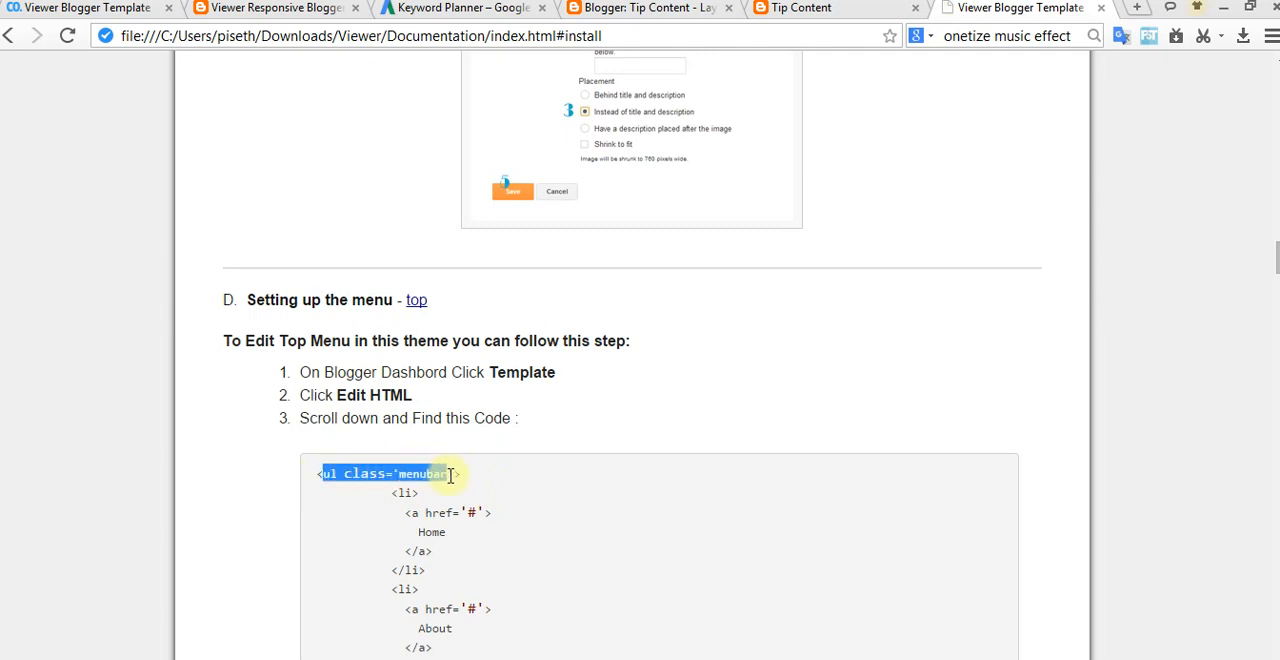
pyautogui.rightClick(440, 478)
pyautogui.click(495, 490)
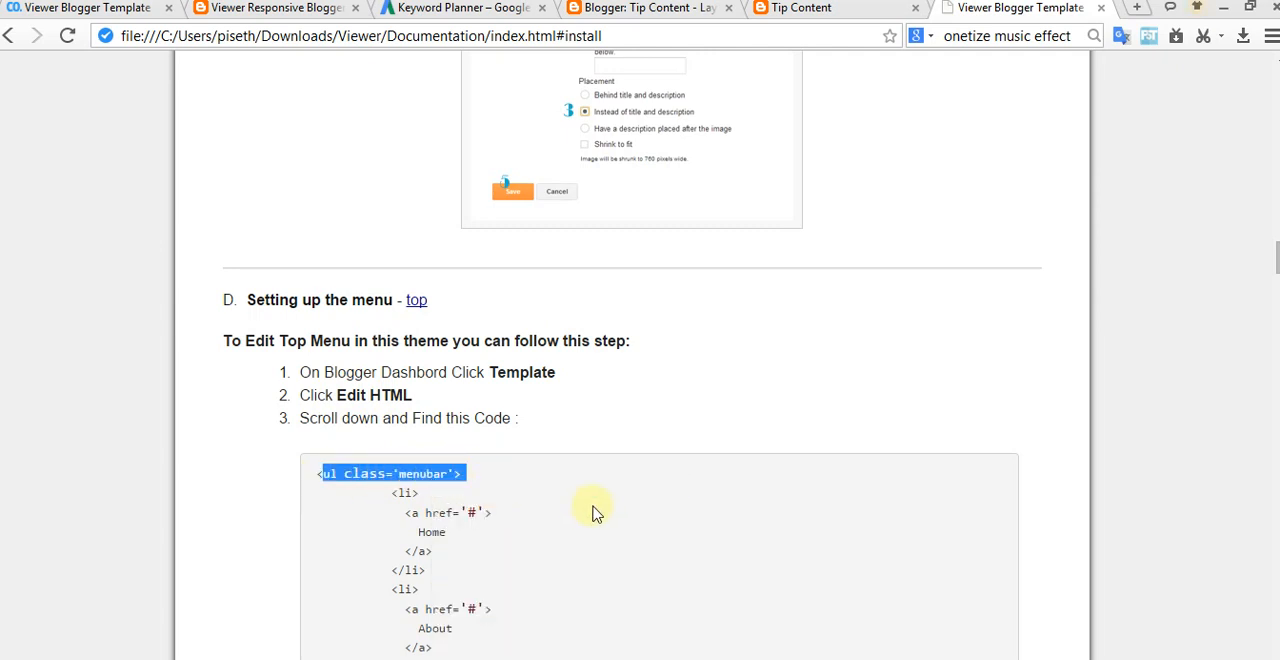
# Step: Compare the documented top menu code with the live blog's menus and open the Tip Content template's HTML for editing
pyautogui.scroll(-4, 586, 514)
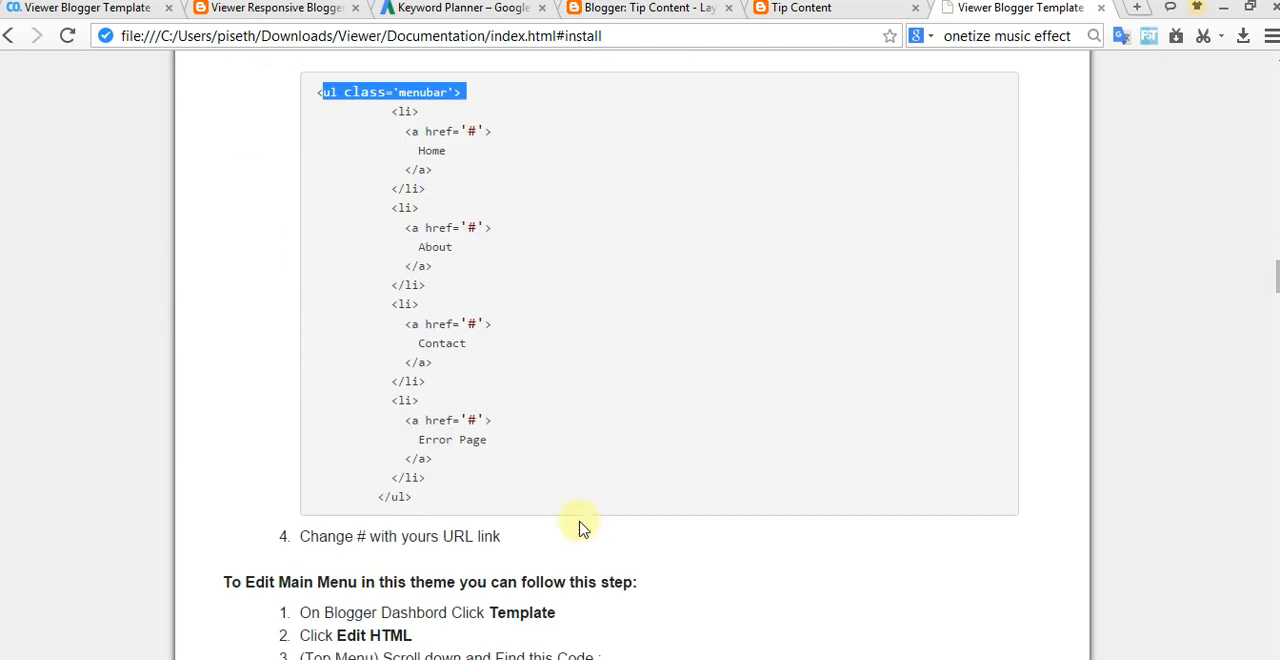
pyautogui.click(812, 18)
pyautogui.moveTo(203, 290)
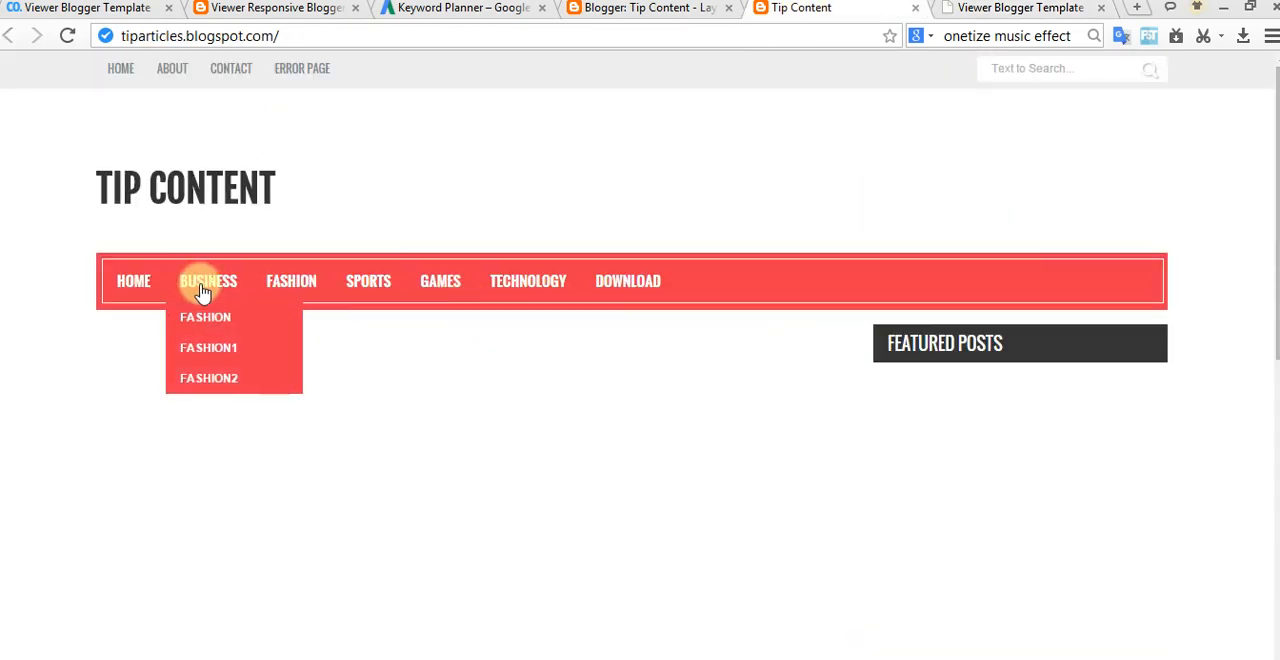
pyautogui.click(658, 18)
pyautogui.scroll(5, 600, 300)
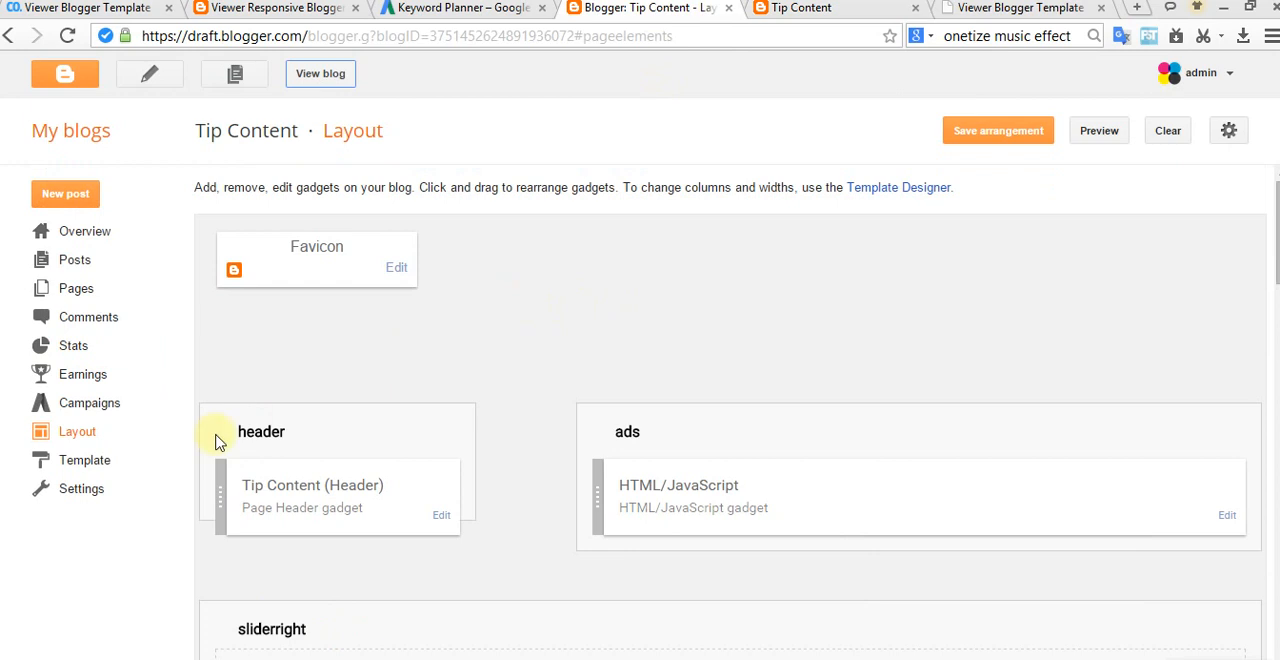
pyautogui.click(92, 463)
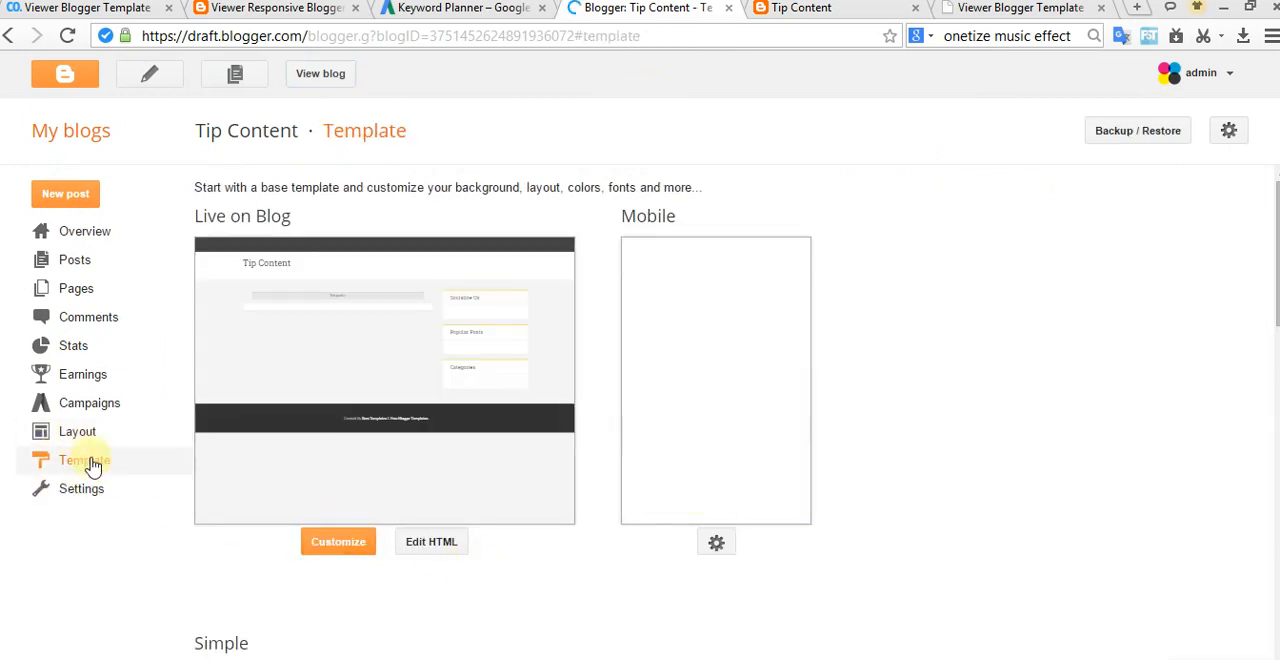
pyautogui.click(443, 553)
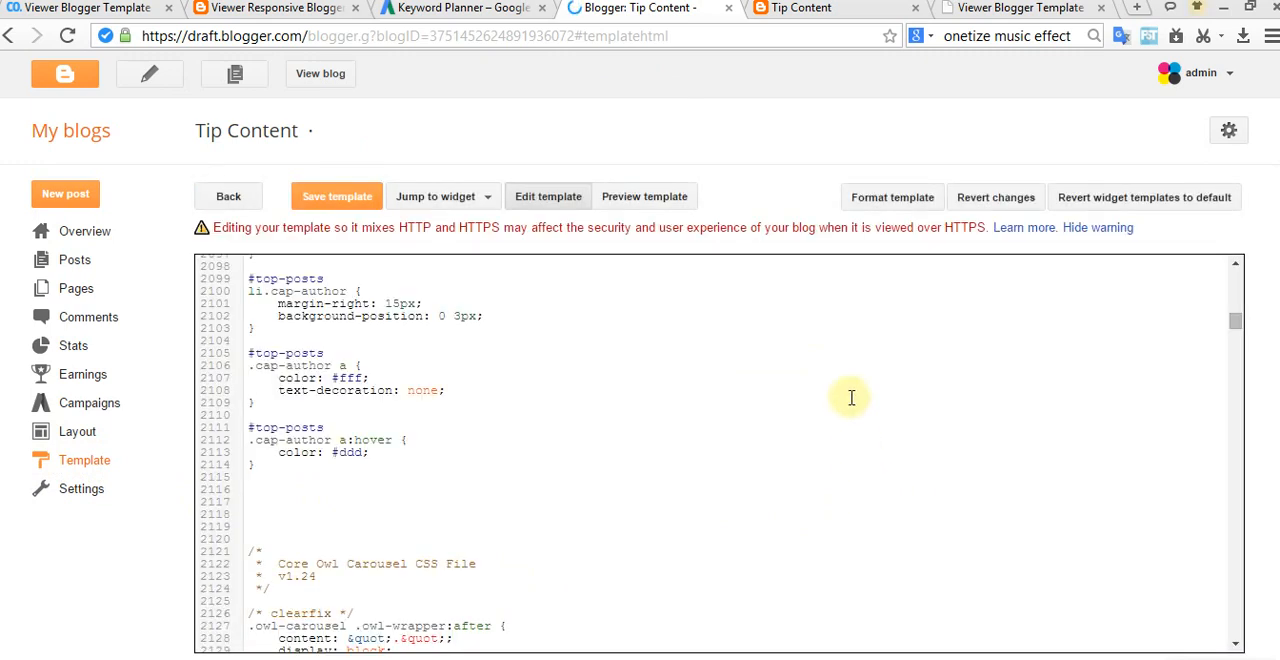
# Step: Hide the mixed HTTP and HTTPS warning and search the template code for ul class='menubar'>
pyautogui.click(1100, 230)
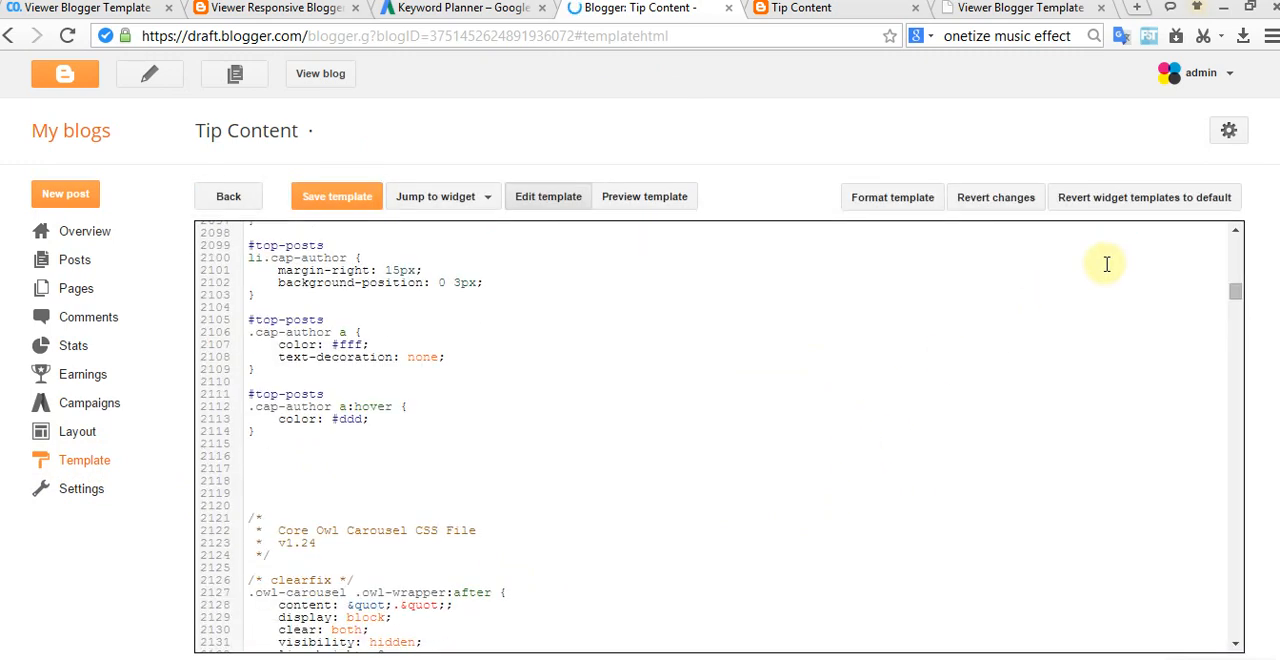
pyautogui.hotkey('ctrl', 'f')
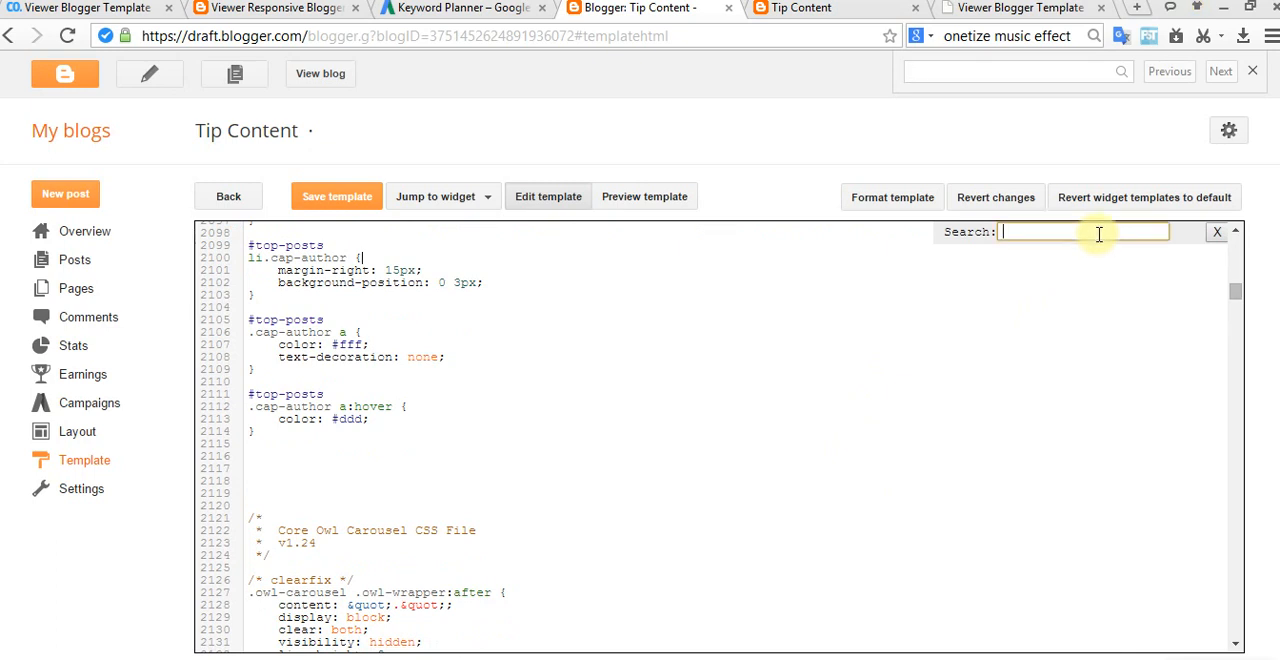
pyautogui.press('Return')
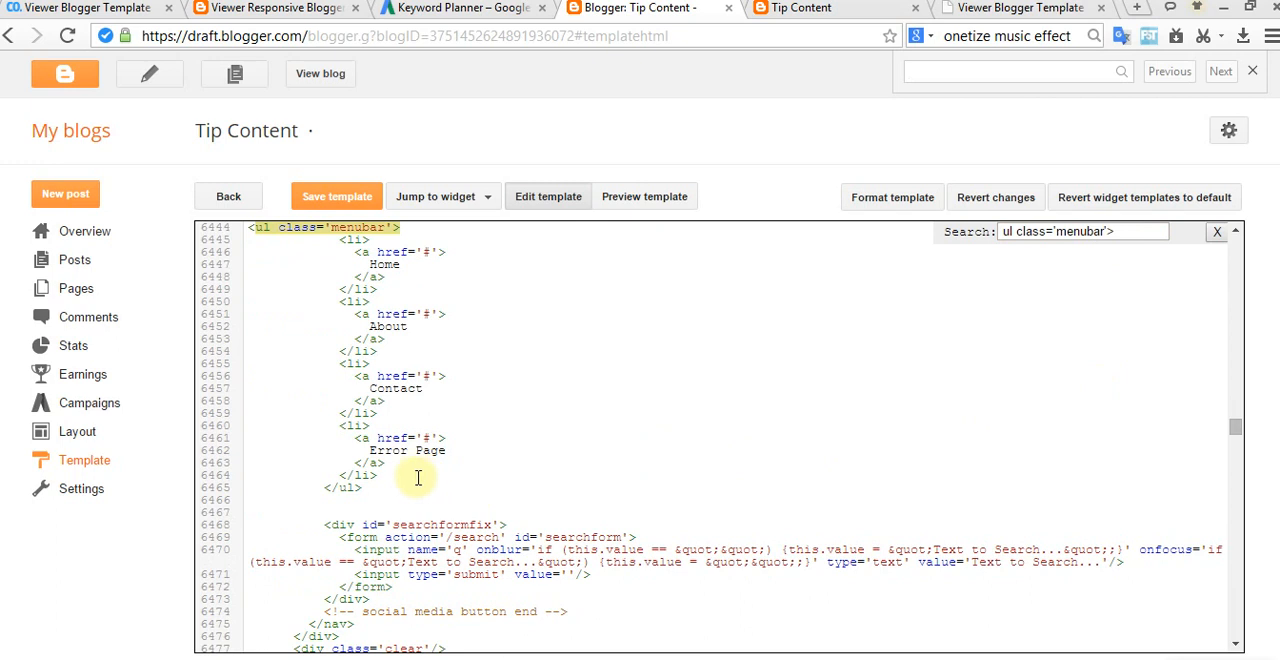
pyautogui.click(391, 254)
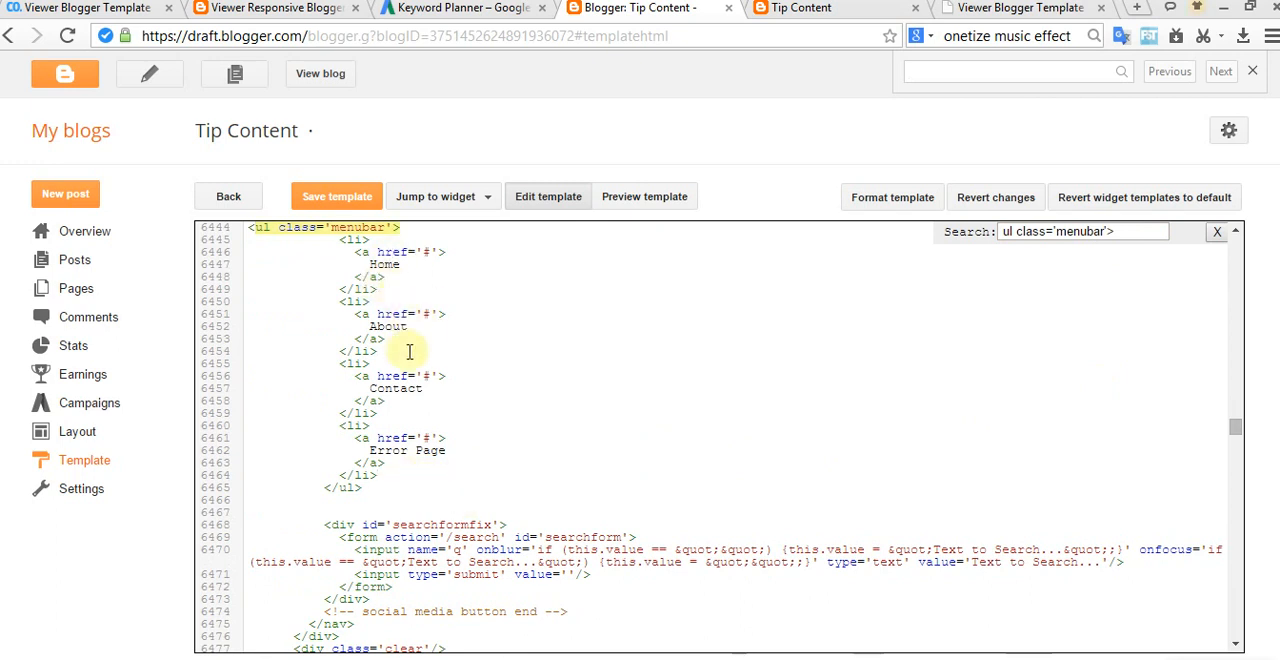
# Step: Check the top menu on the live blog against the documentation's instruction for replacing # with URL links
pyautogui.click(795, 12)
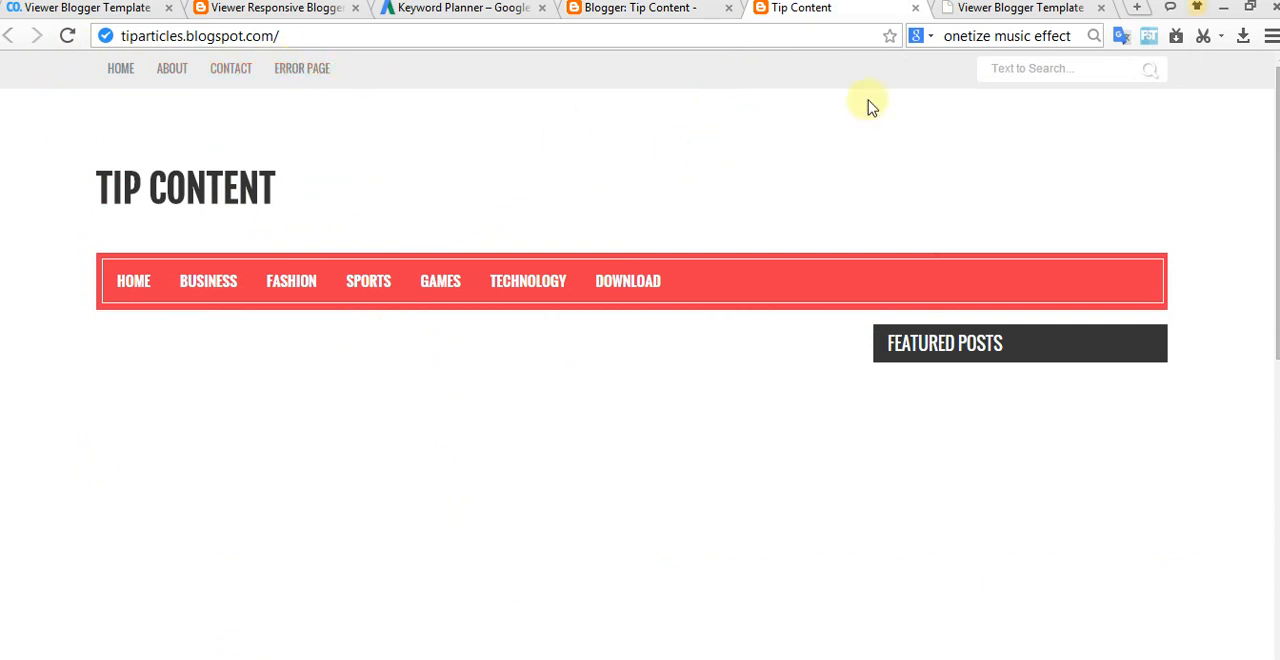
pyautogui.click(975, 9)
pyautogui.scroll(-2, 650, 300)
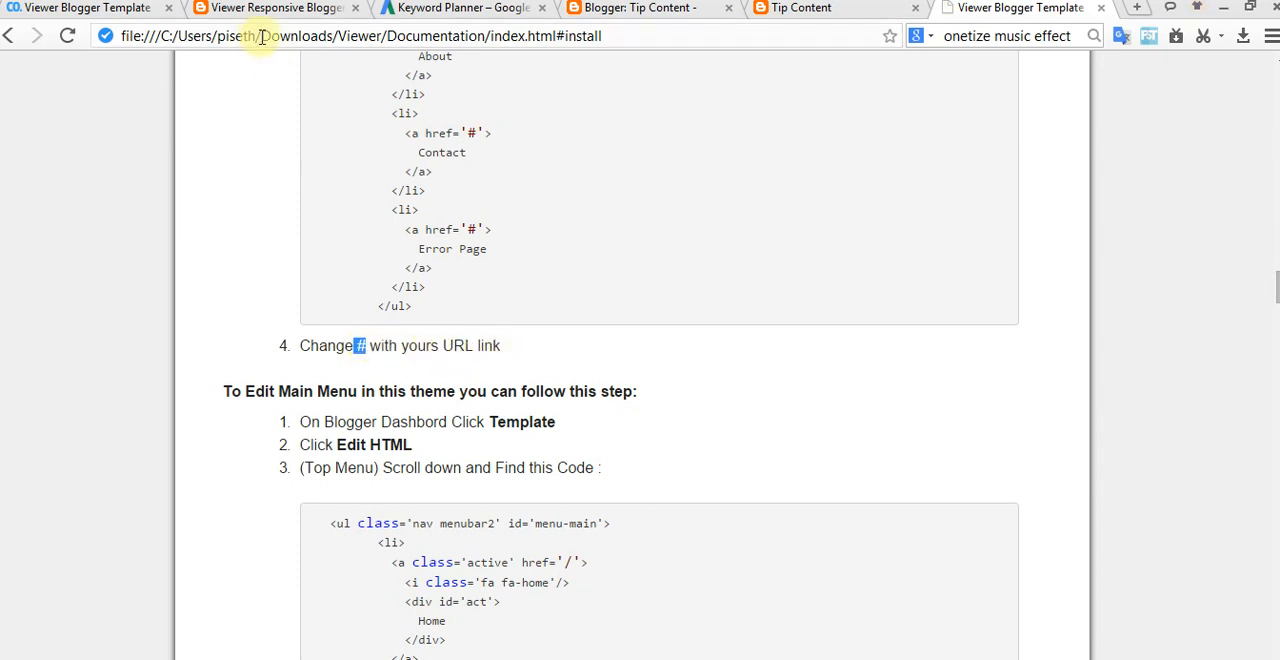
pyautogui.click(443, 36)
pyautogui.write('www.')
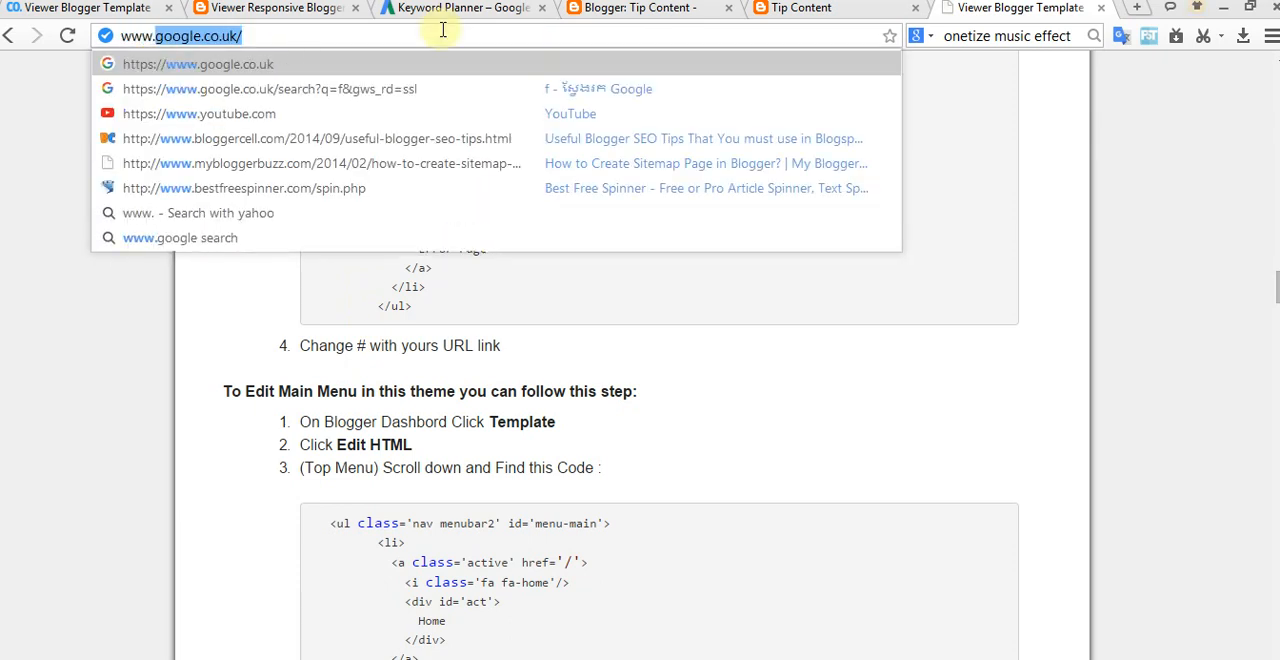
pyautogui.write('sal;a')
pyautogui.press('Home')
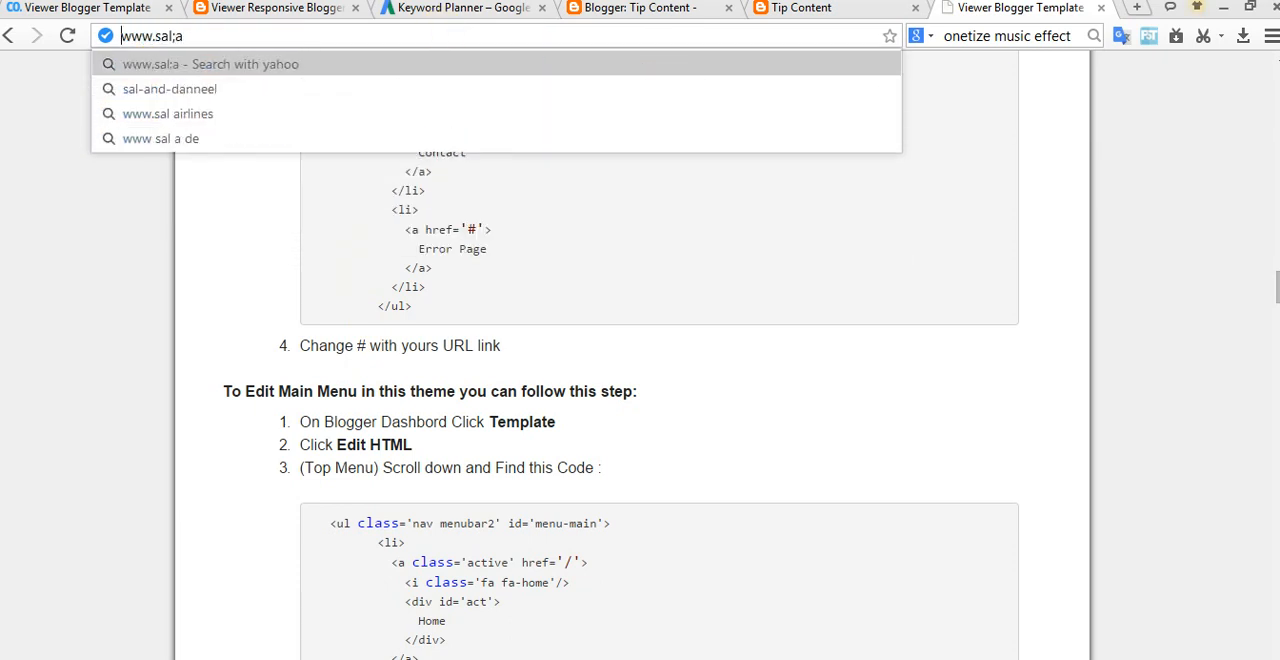
pyautogui.press('BackSpace')
pyautogui.press('BackSpace')
pyautogui.press('BackSpace')
pyautogui.write('klabong.co')
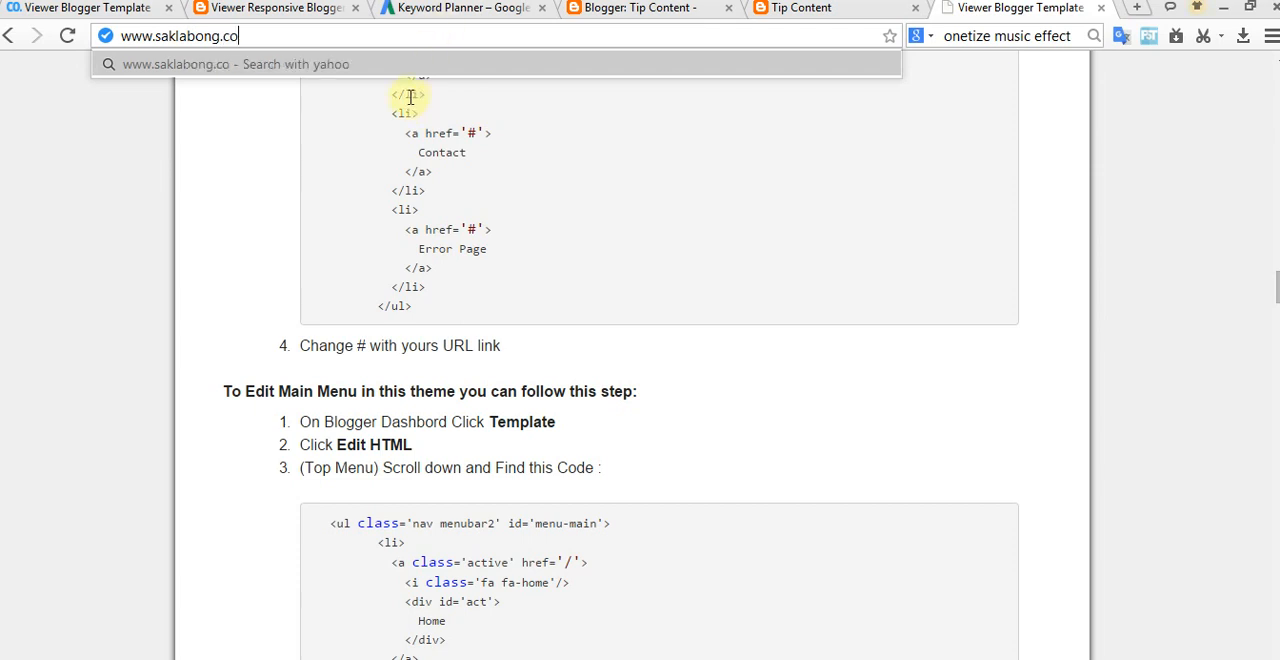
pyautogui.click(643, 345)
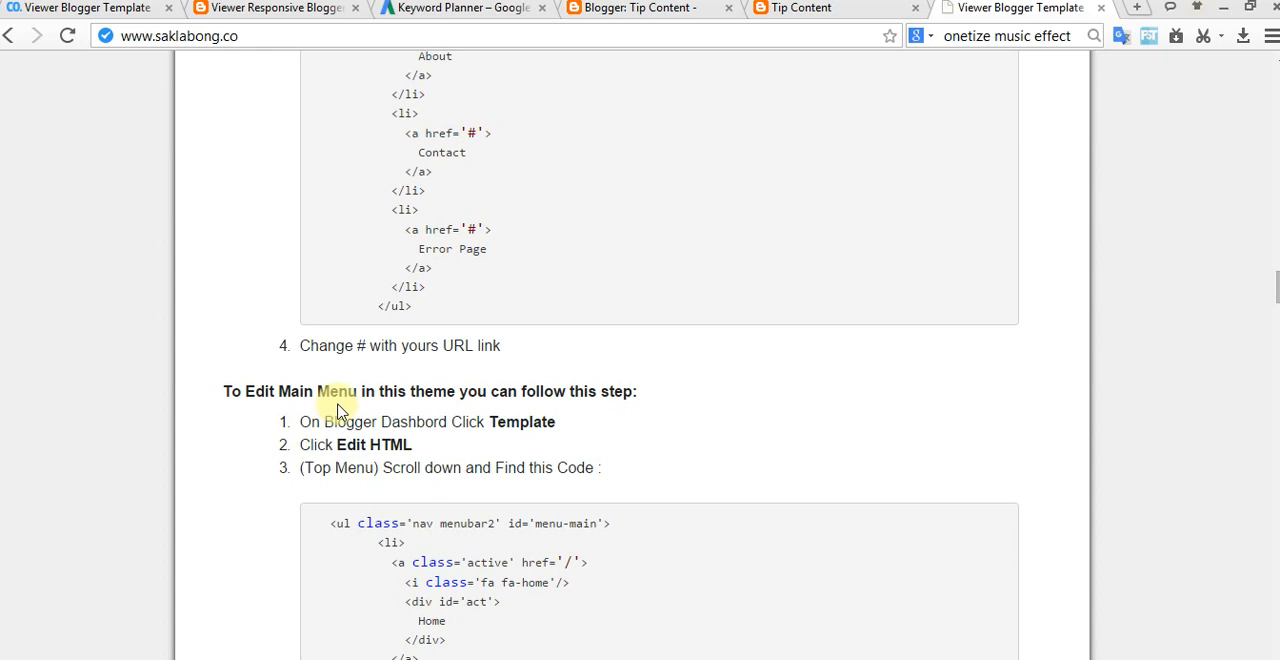
# Step: Read the documentation's main menu code and compare it with the Business submenu on the live blog
pyautogui.scroll(-2, 480, 423)
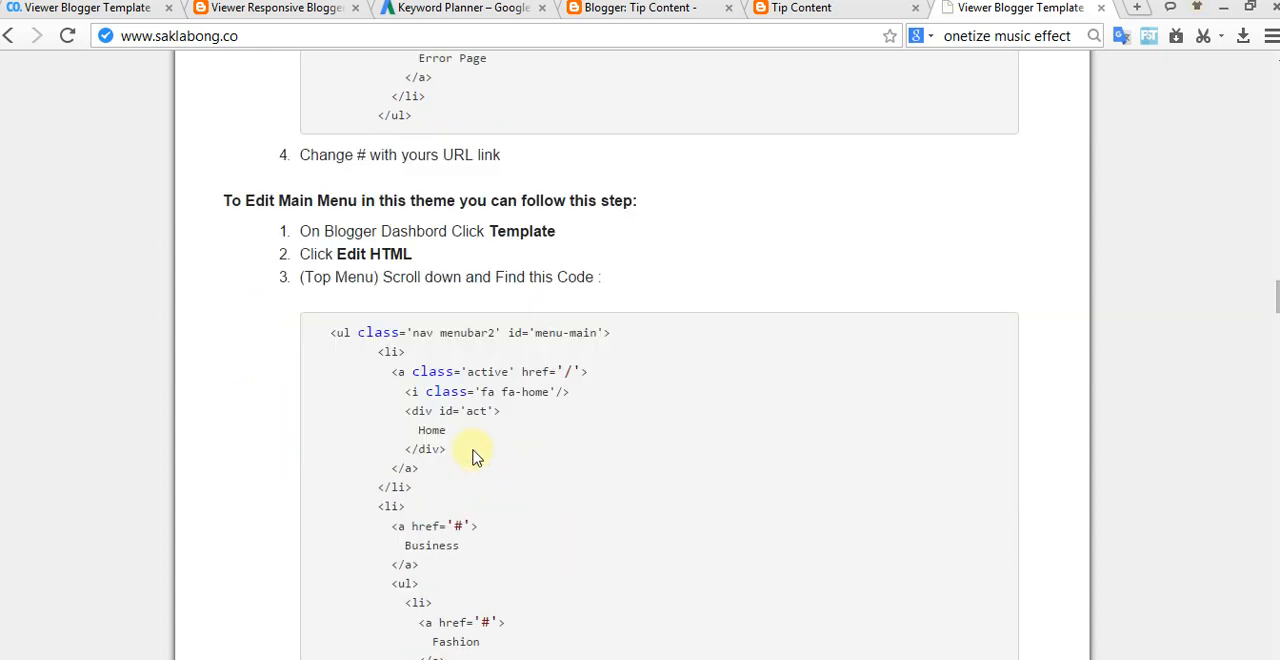
pyautogui.scroll(-2, 508, 349)
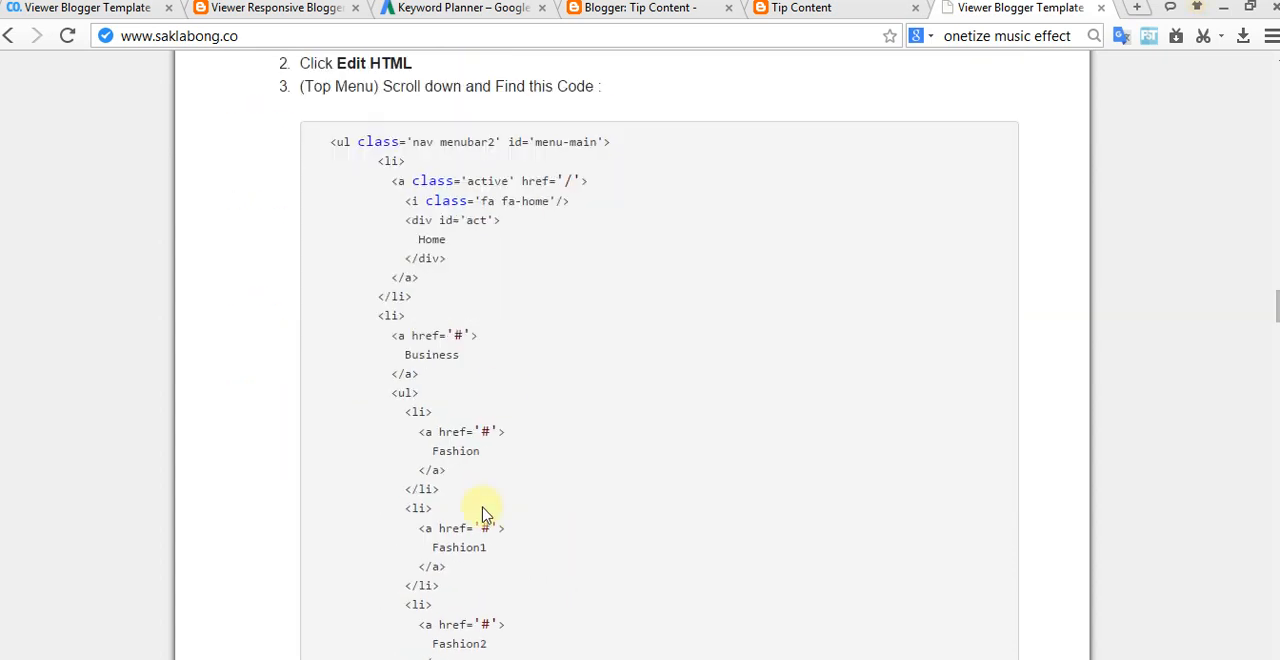
pyautogui.scroll(-2, 427, 355)
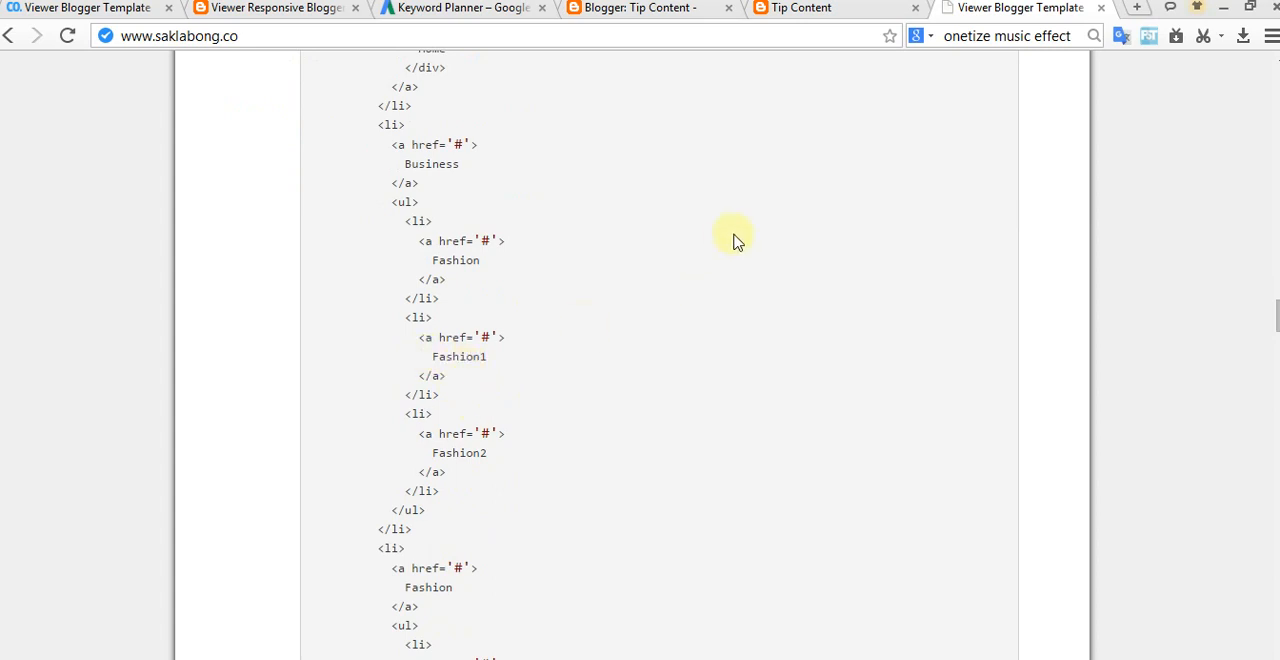
pyautogui.click(803, 10)
pyautogui.moveTo(209, 283)
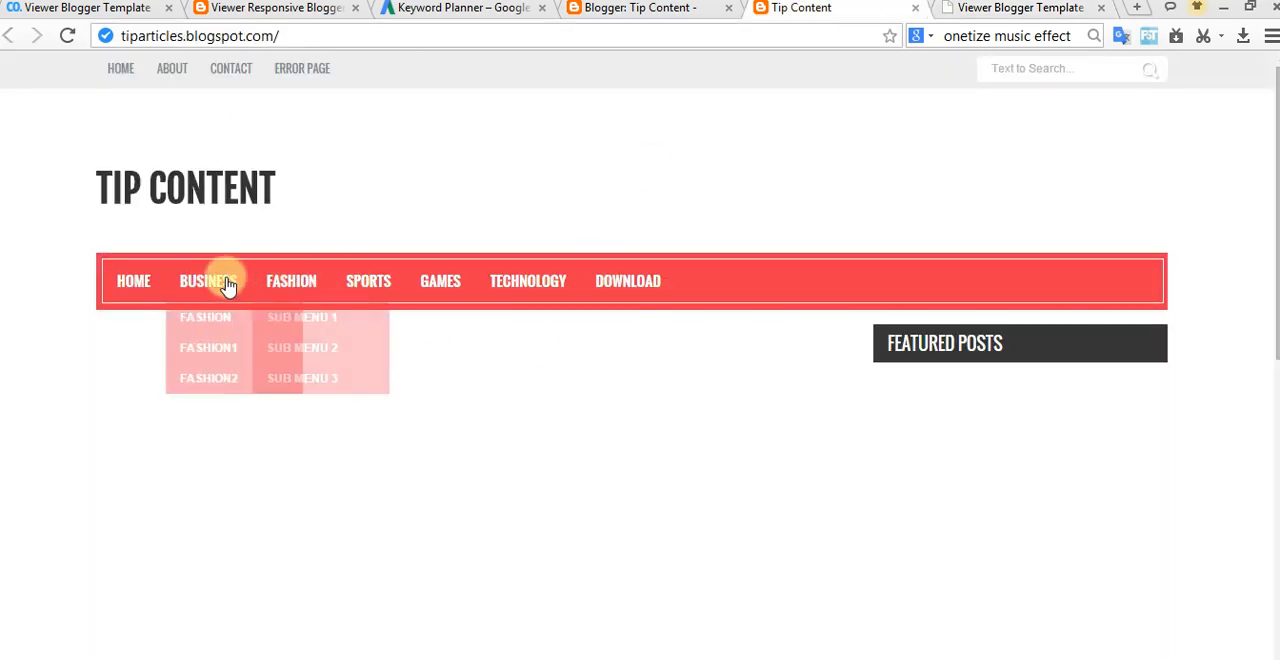
# Step: Review the documentation's main menu editing steps against the template code and the live blog's menu bar
pyautogui.click(670, 10)
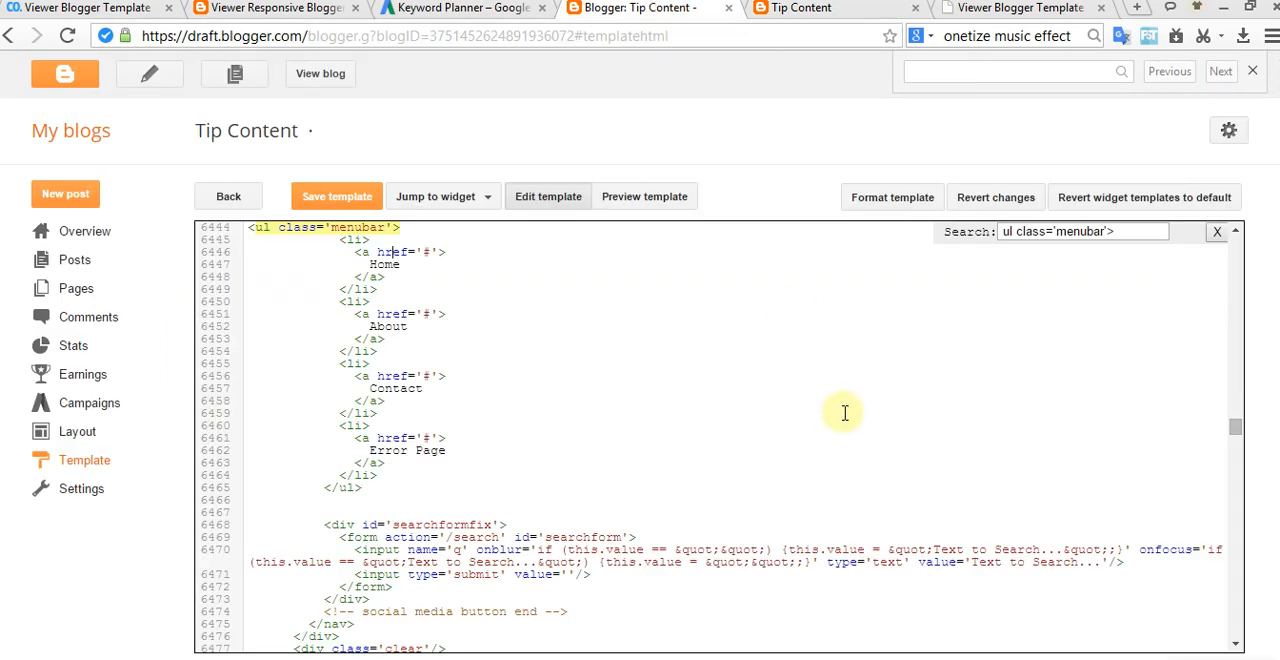
pyautogui.click(812, 10)
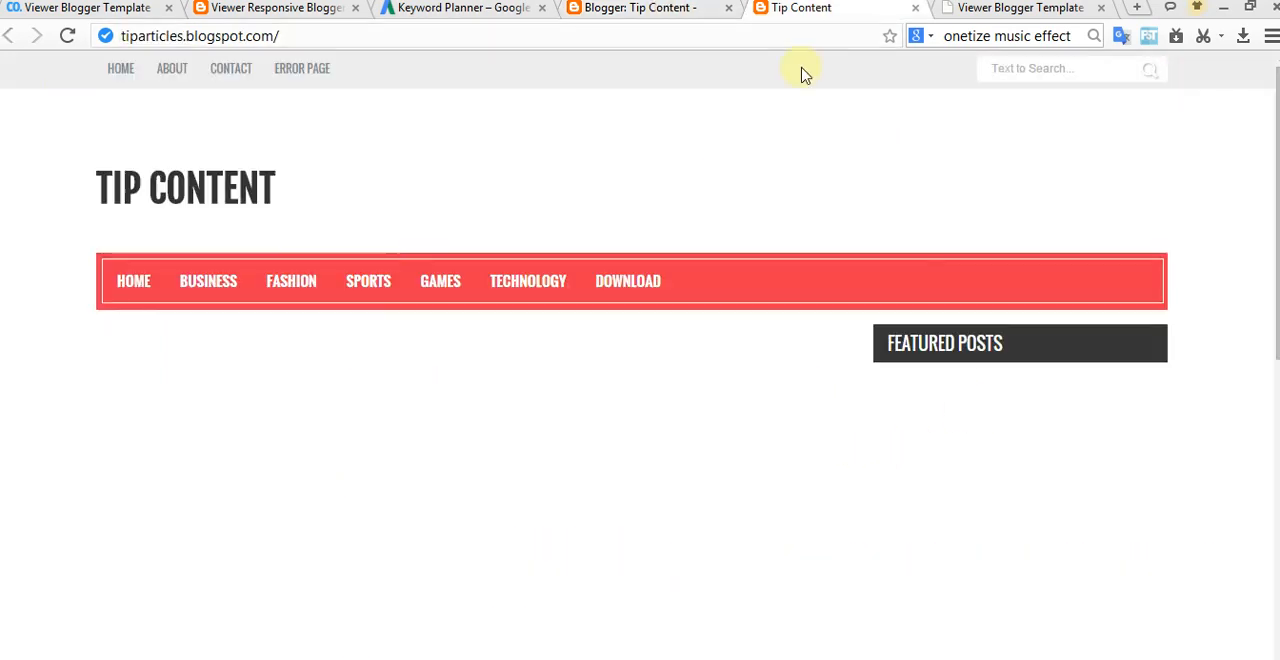
pyautogui.click(972, 10)
pyautogui.scroll(4, 459, 382)
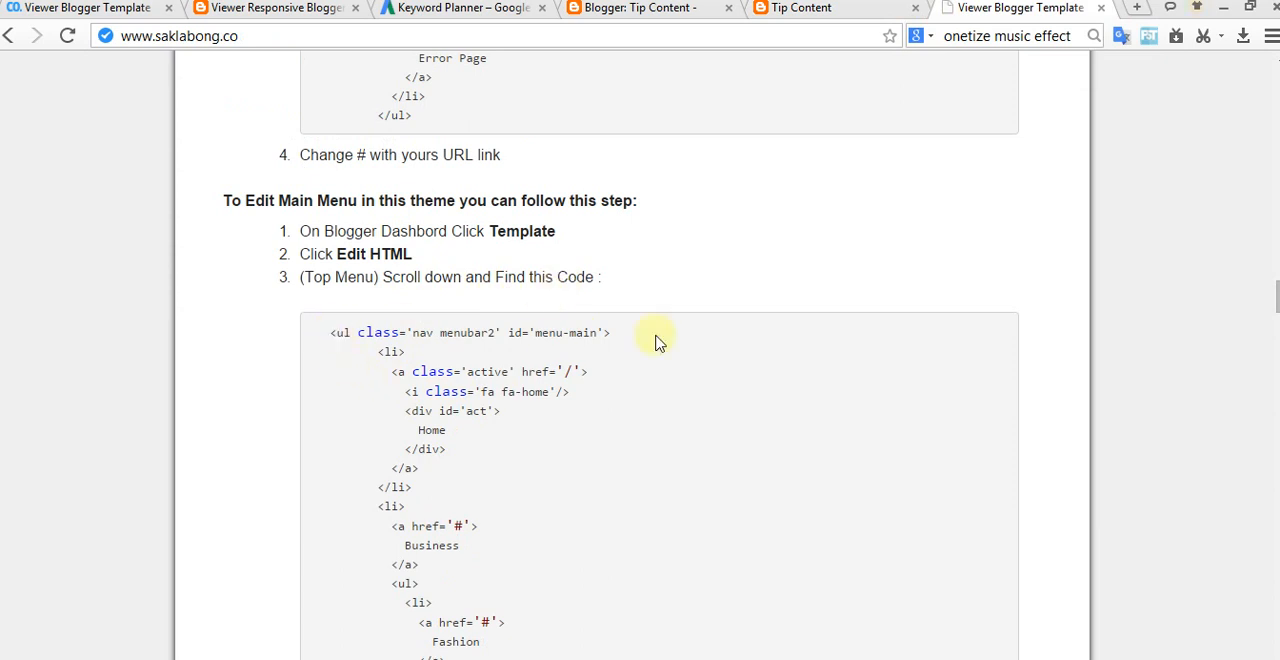
pyautogui.click(822, 9)
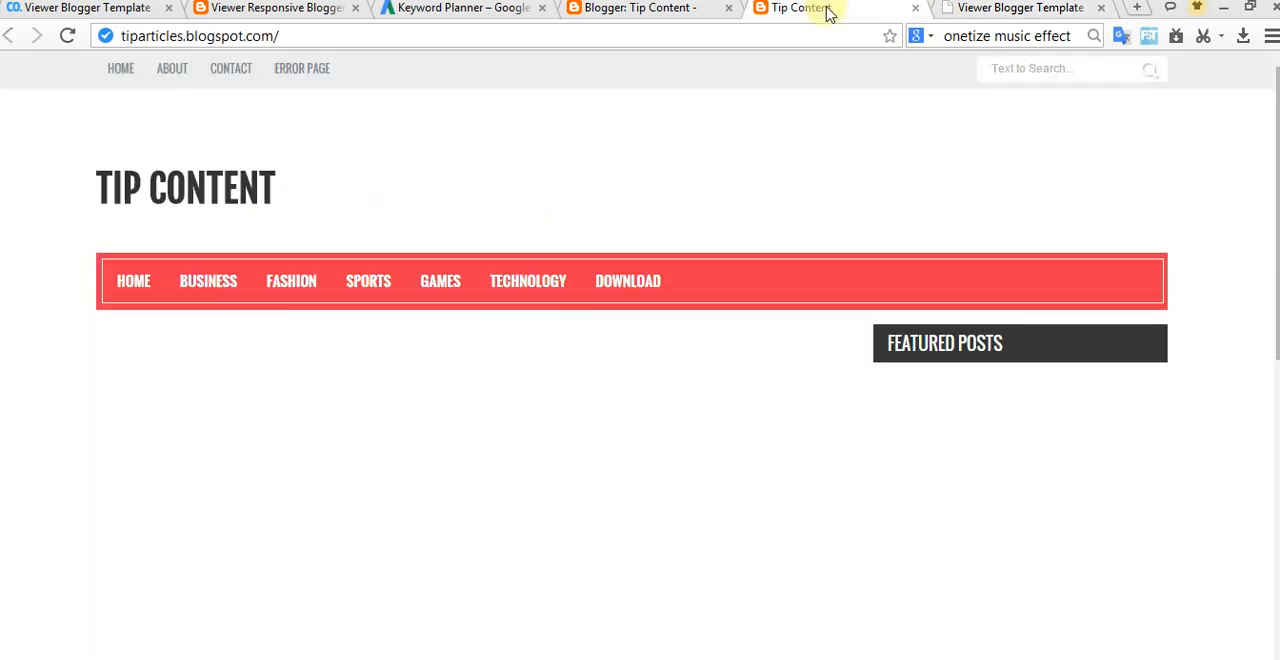
# Step: Rename the main menu's Business item to Movie in the template HTML and save the template
pyautogui.click(663, 9)
pyautogui.scroll(-5, 1006, 458)
pyautogui.scroll(-20, 1006, 458)
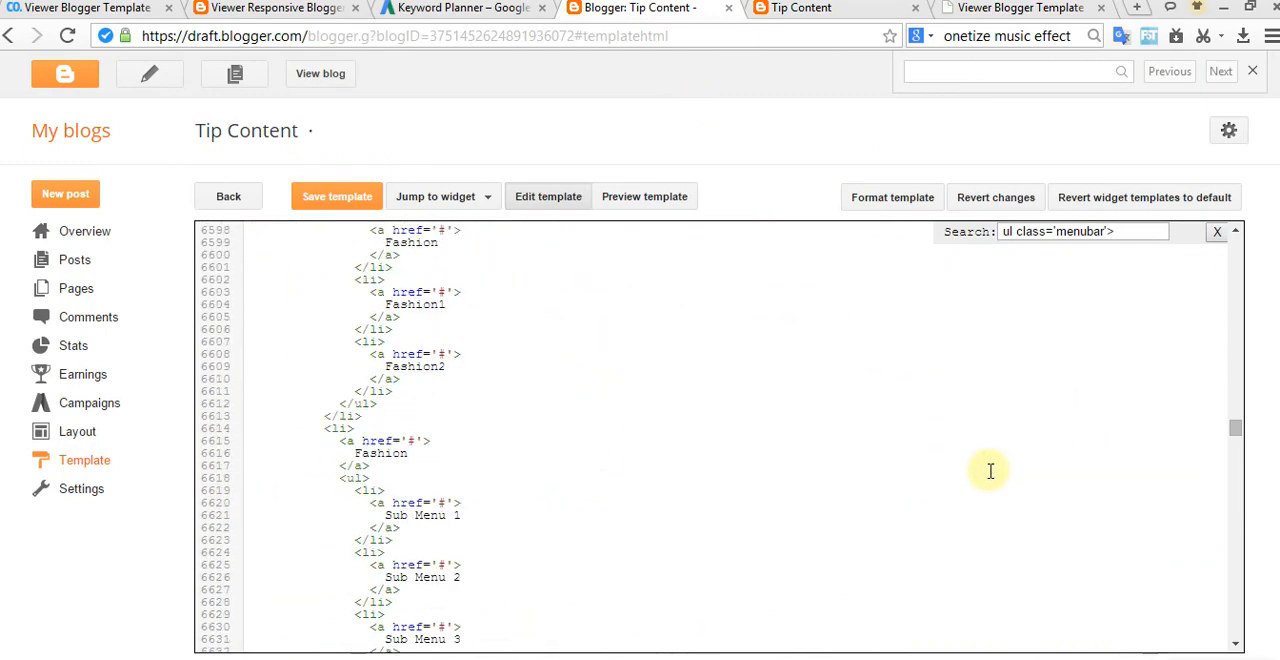
pyautogui.scroll(4, 990, 471)
pyautogui.click(370, 297)
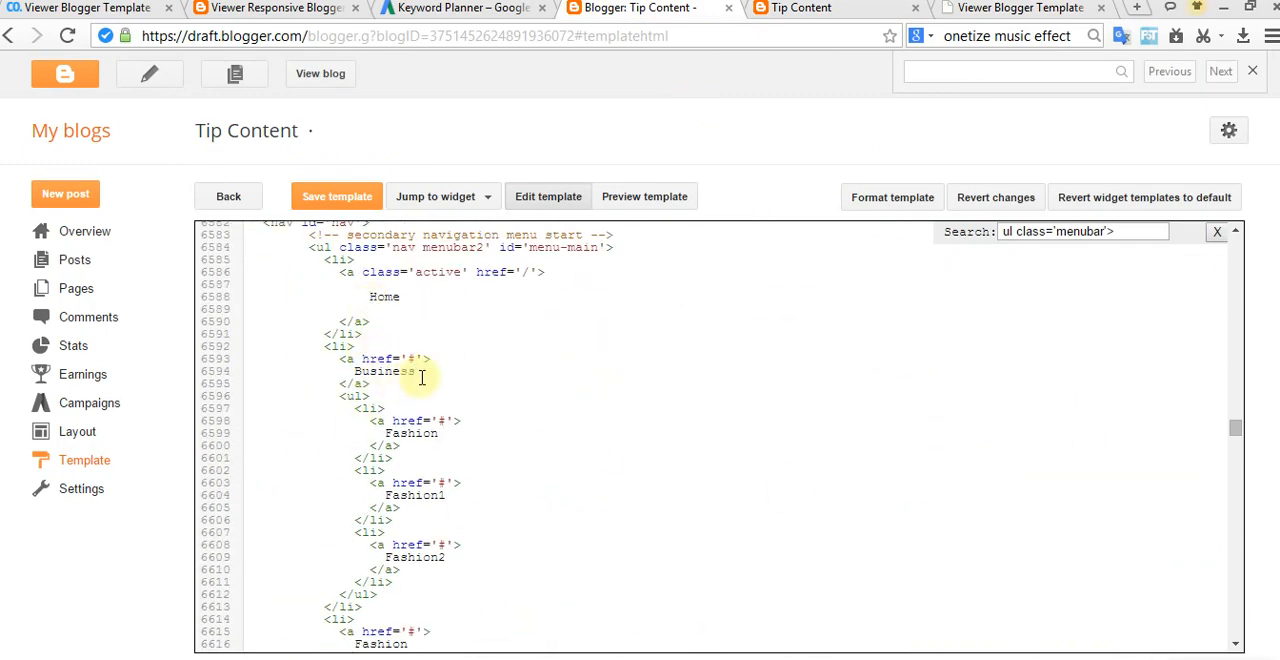
pyautogui.click(795, 15)
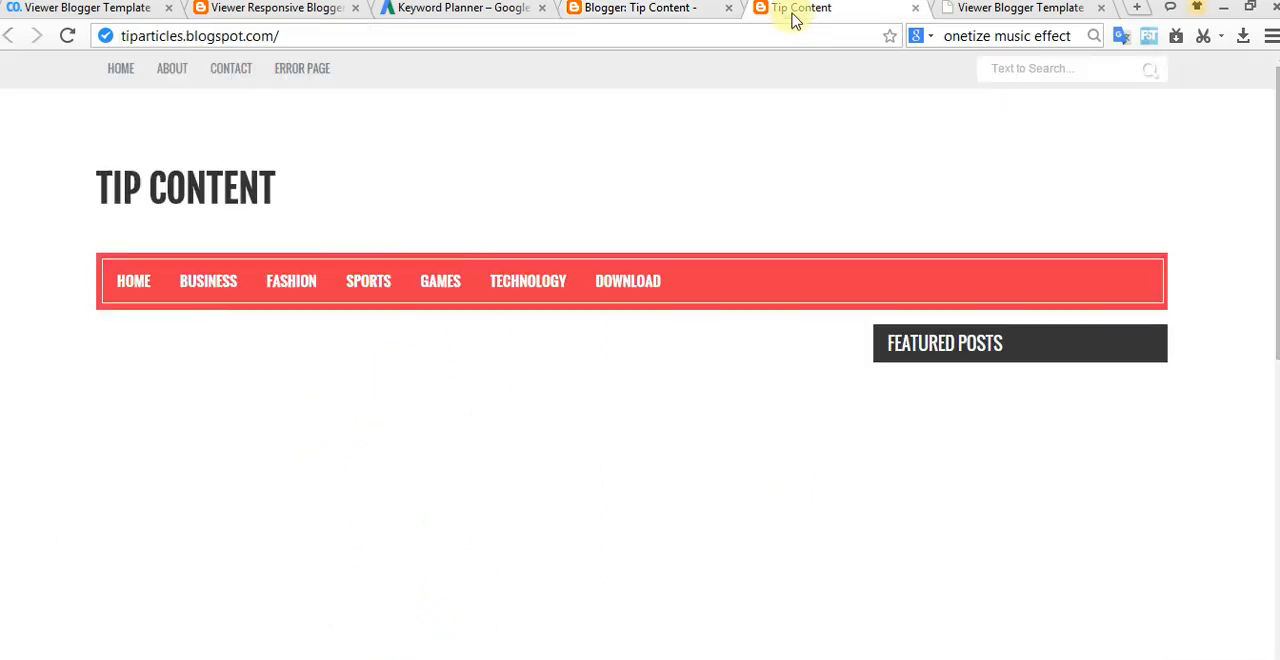
pyautogui.click(650, 15)
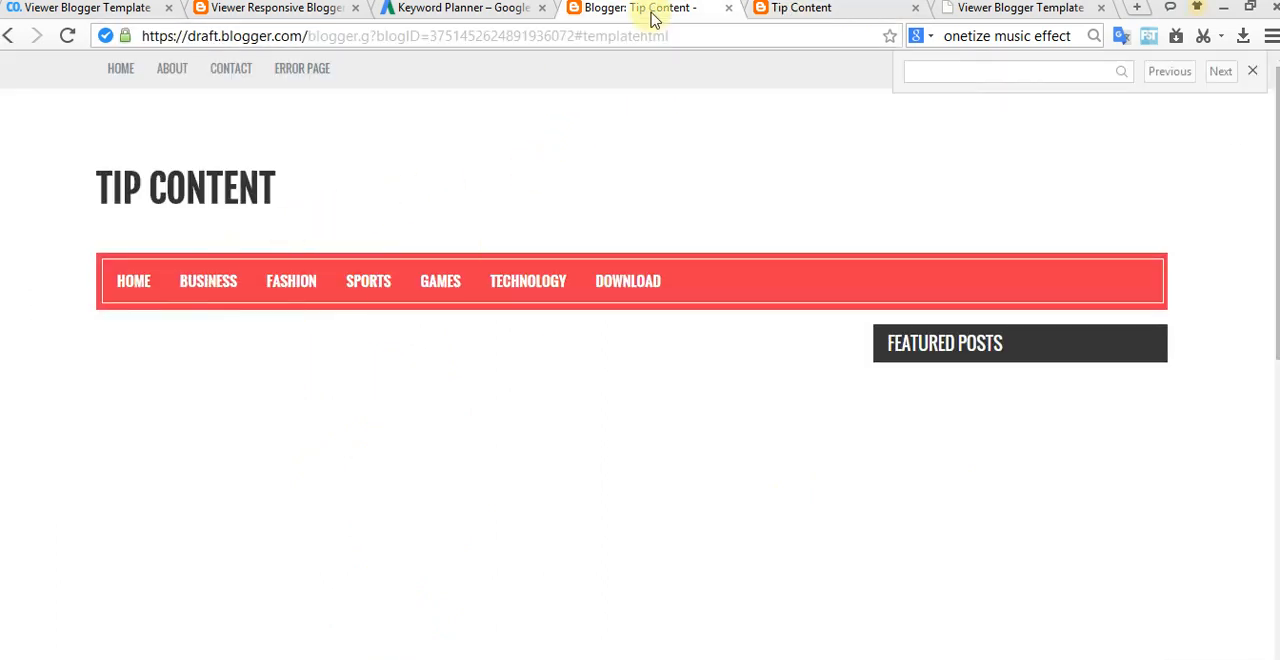
pyautogui.moveTo(416, 371); pyautogui.dragTo(355, 371)
pyautogui.click(415, 371)
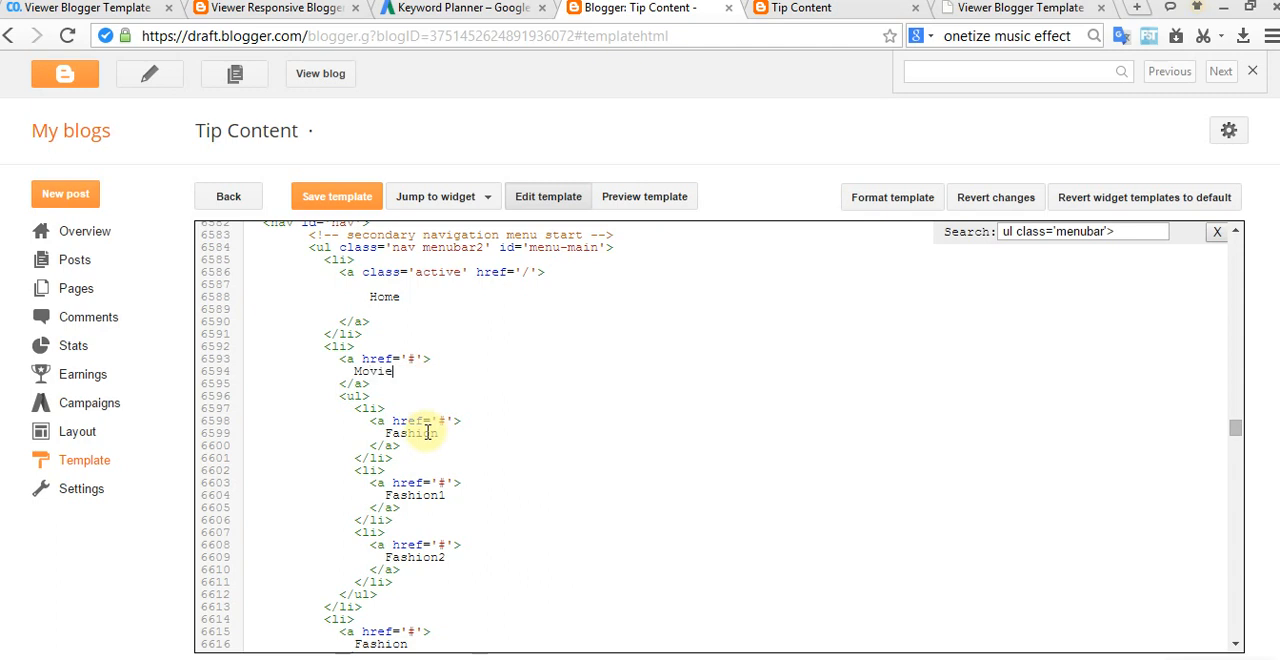
pyautogui.click(329, 195)
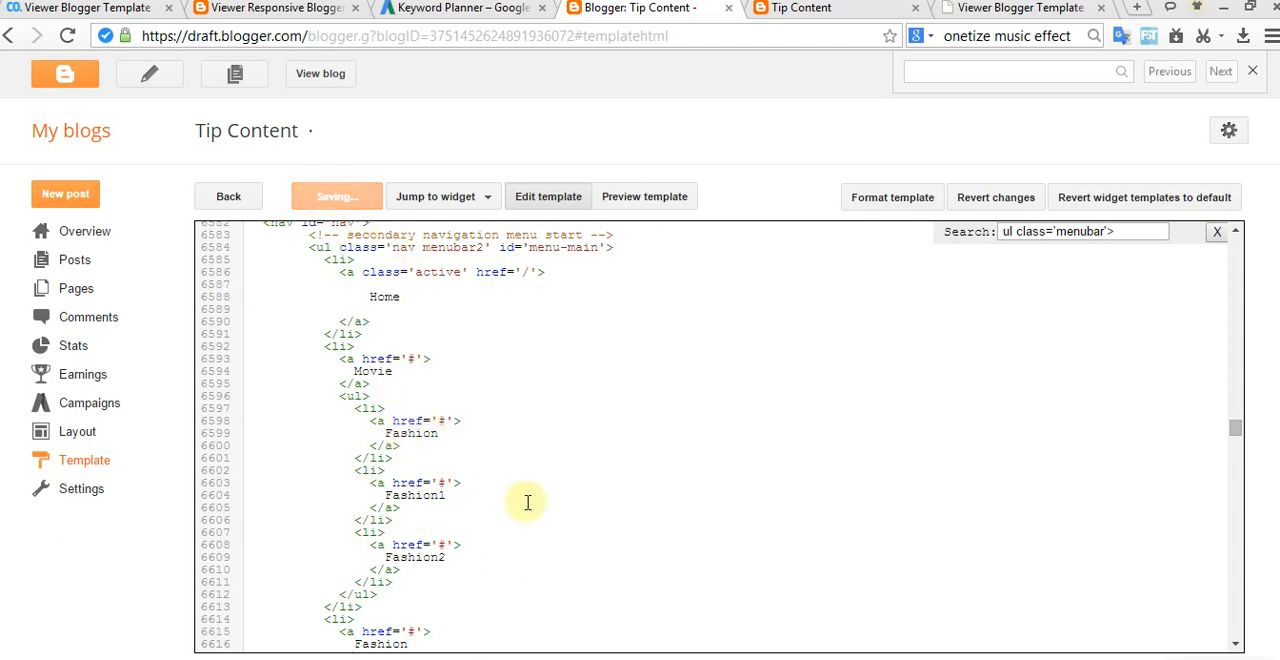
# Step: Reload the live blog and check the renamed item and its submenus in the main menu
pyautogui.click(850, 12)
pyautogui.moveTo(243, 292)
pyautogui.click(134, 281)
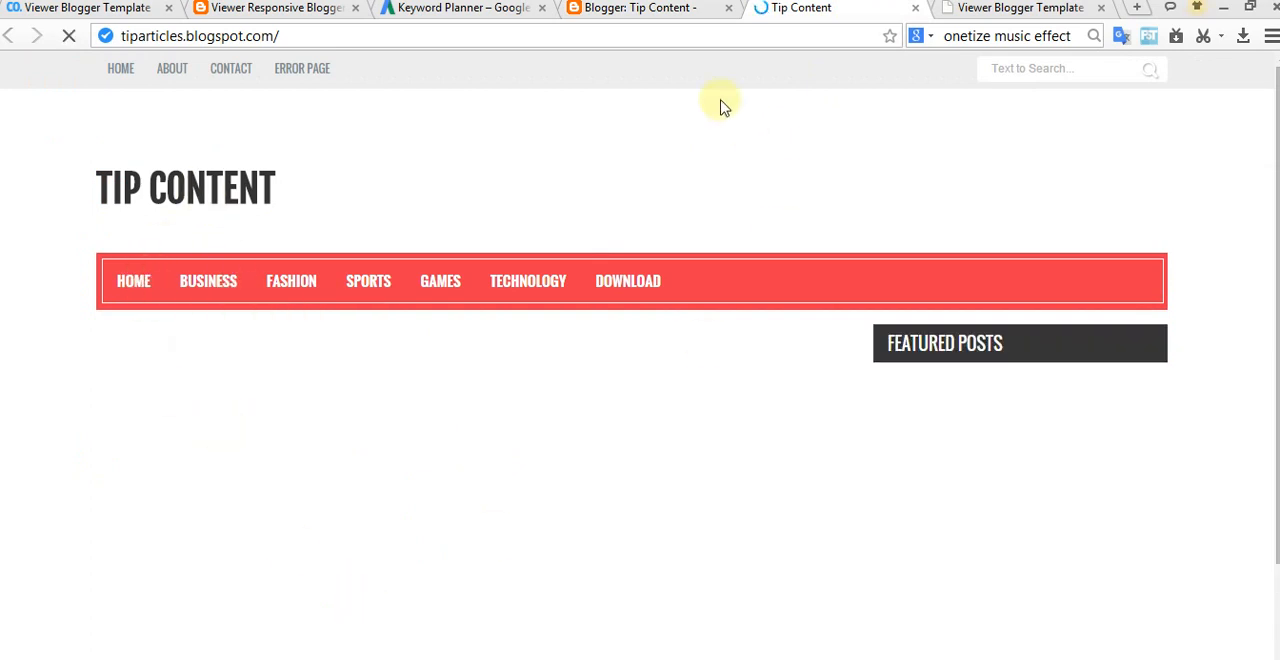
pyautogui.click(630, 8)
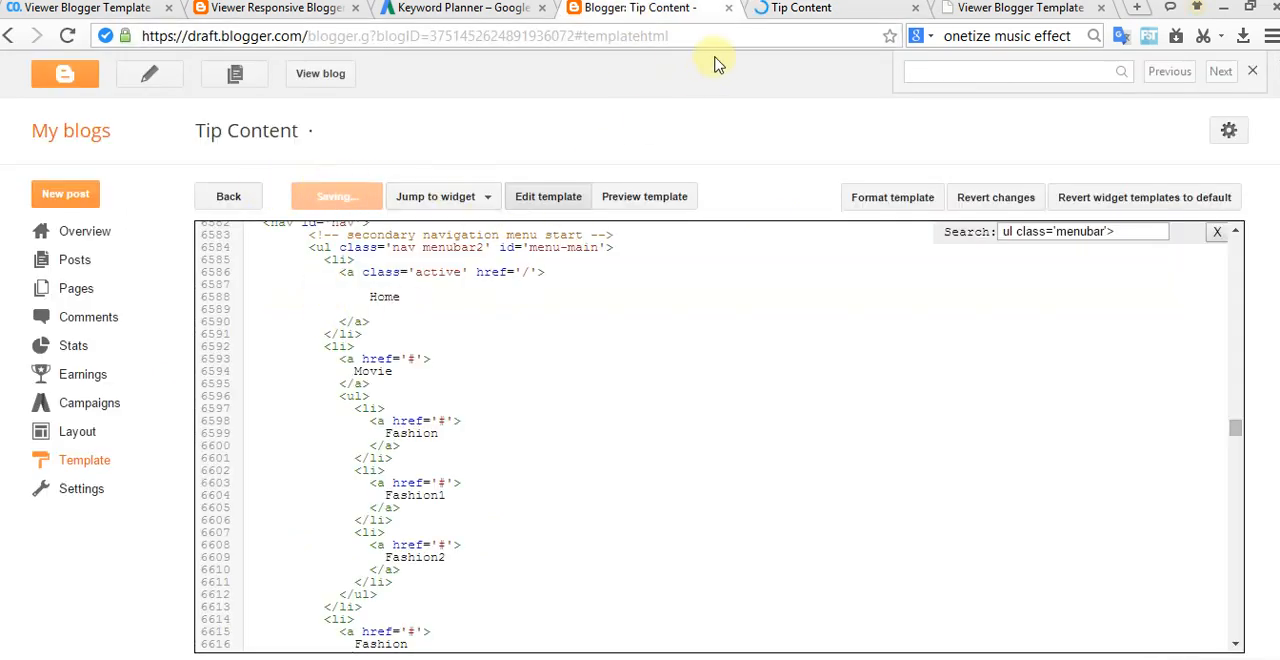
pyautogui.click(793, 12)
pyautogui.moveTo(175, 284)
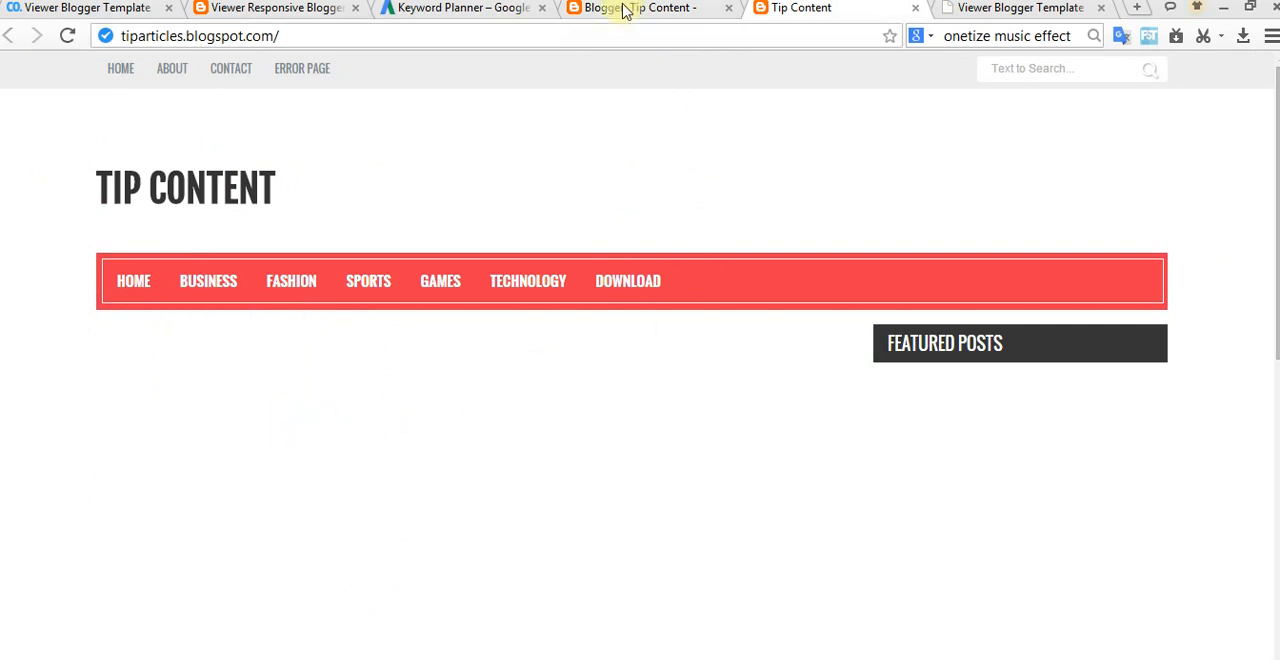
pyautogui.click(623, 11)
pyautogui.click(843, 18)
pyautogui.click(115, 290)
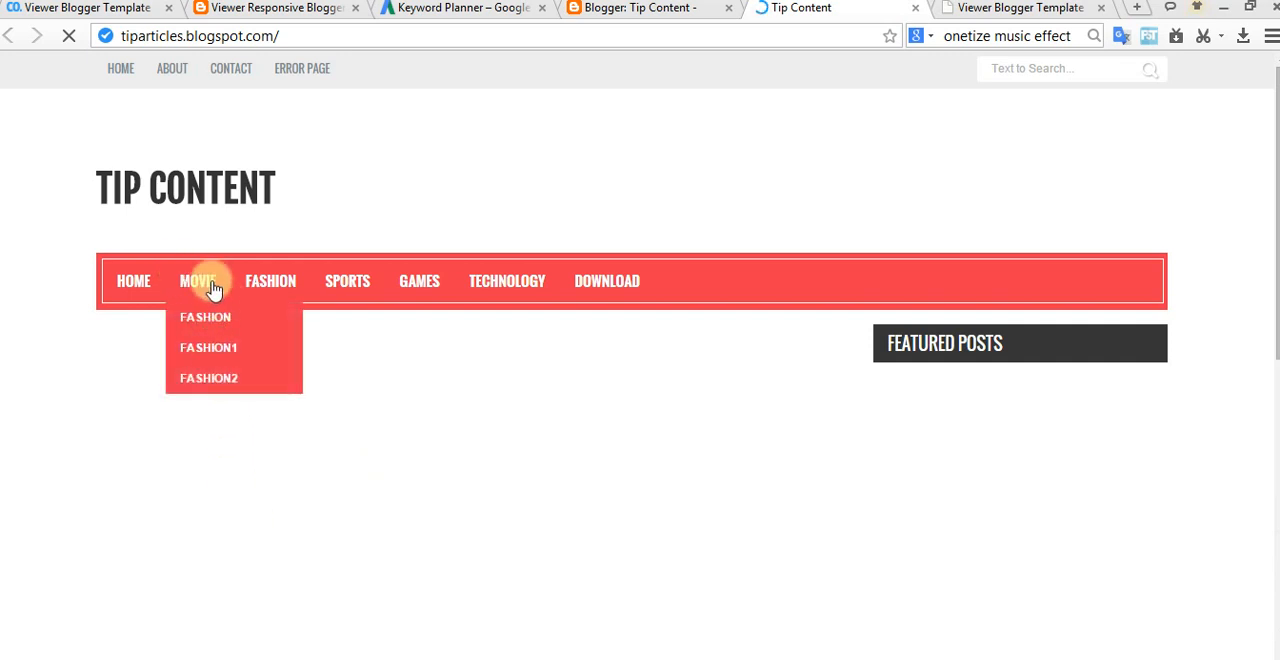
pyautogui.moveTo(282, 287)
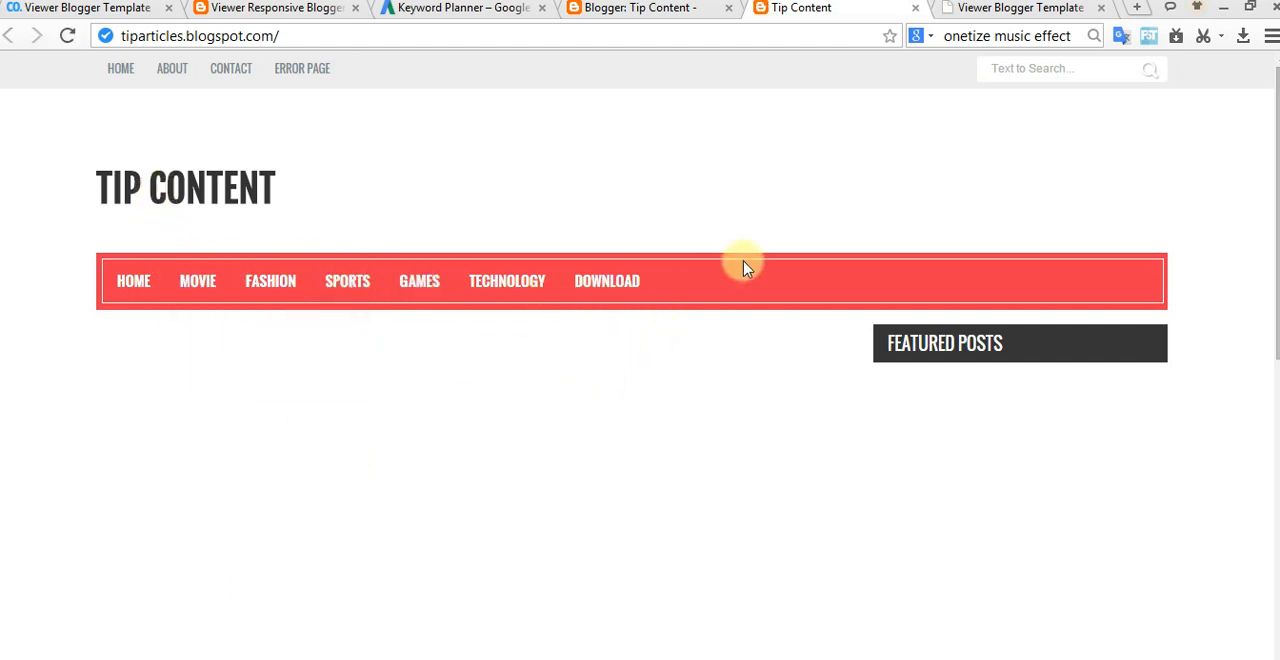
# Step: Examine the # link placeholder of the Movie item in the template code alongside the live main menu
pyautogui.click(640, 9)
pyautogui.click(443, 394)
pyautogui.scroll(-2, 480, 457)
pyautogui.scroll(2, 480, 457)
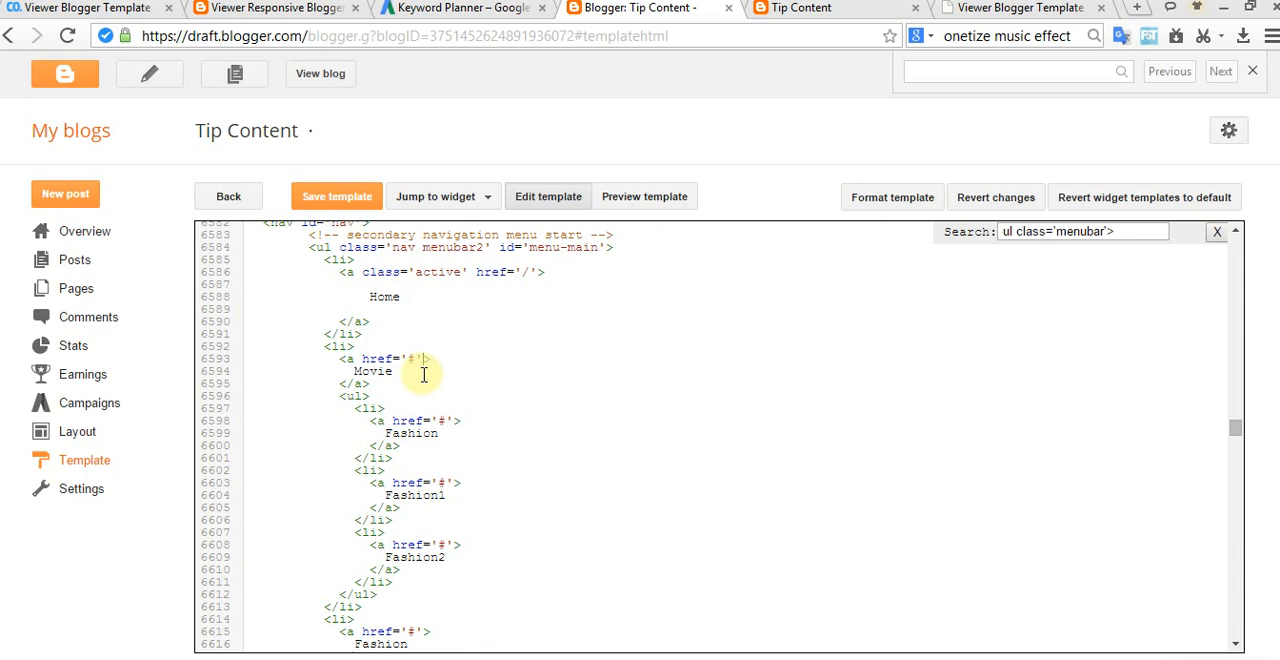
pyautogui.click(818, 12)
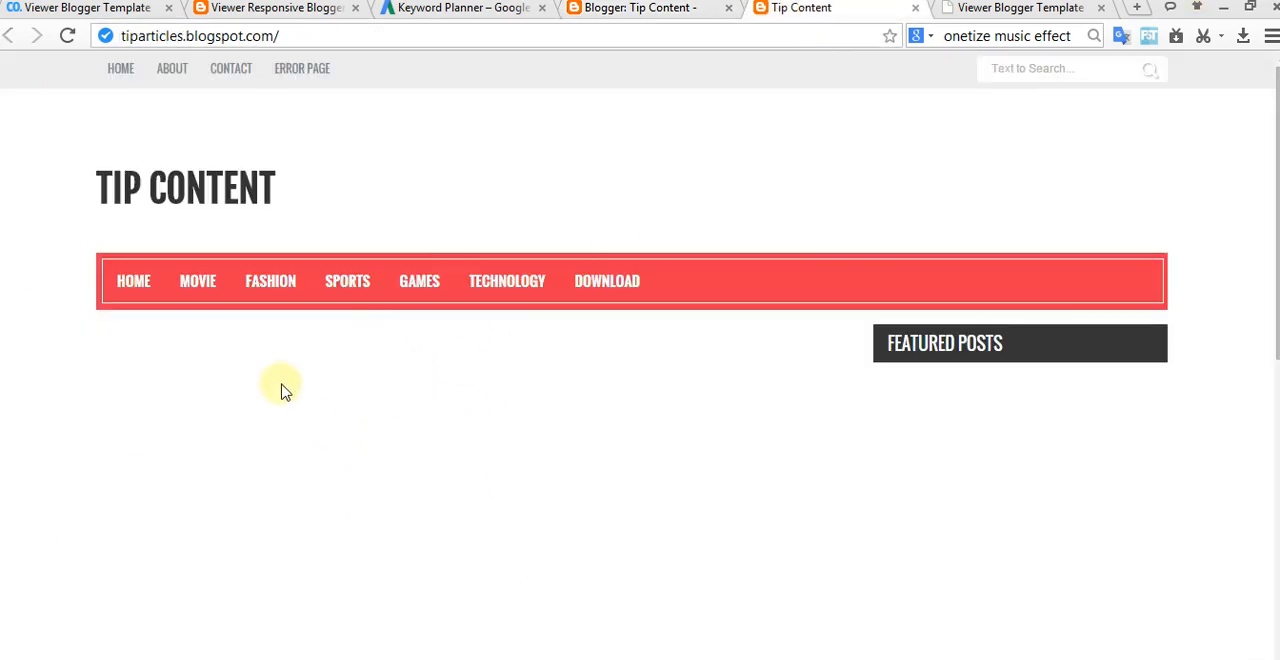
pyautogui.click(677, 18)
# Step: Compare the documentation's Fashion submenu code with the submenu and remaining main menu entries in the template HTML
pyautogui.click(1000, 9)
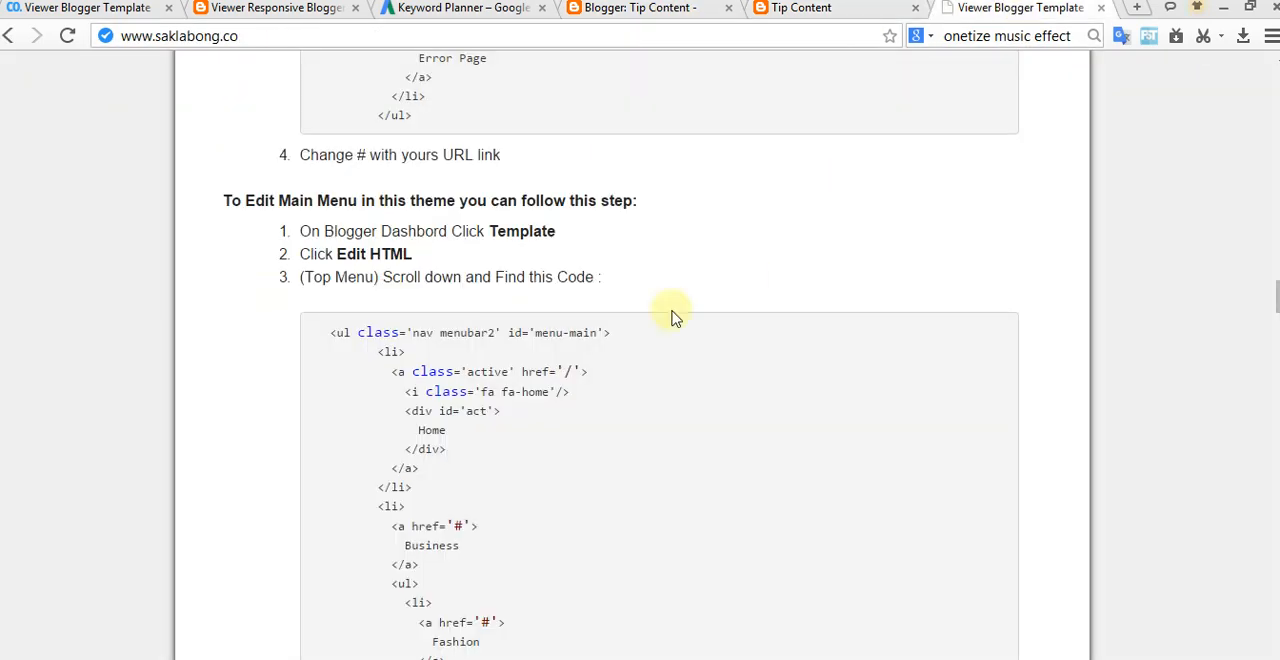
pyautogui.scroll(-3, 570, 407)
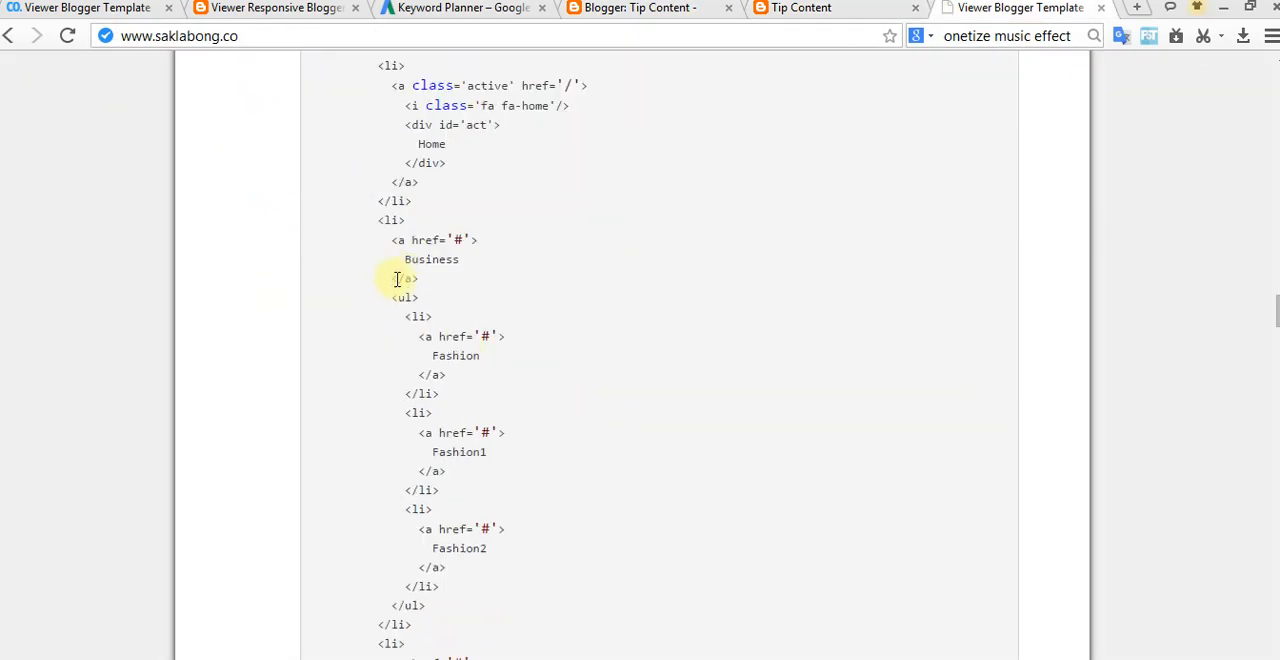
pyautogui.tripleClick(531, 364)
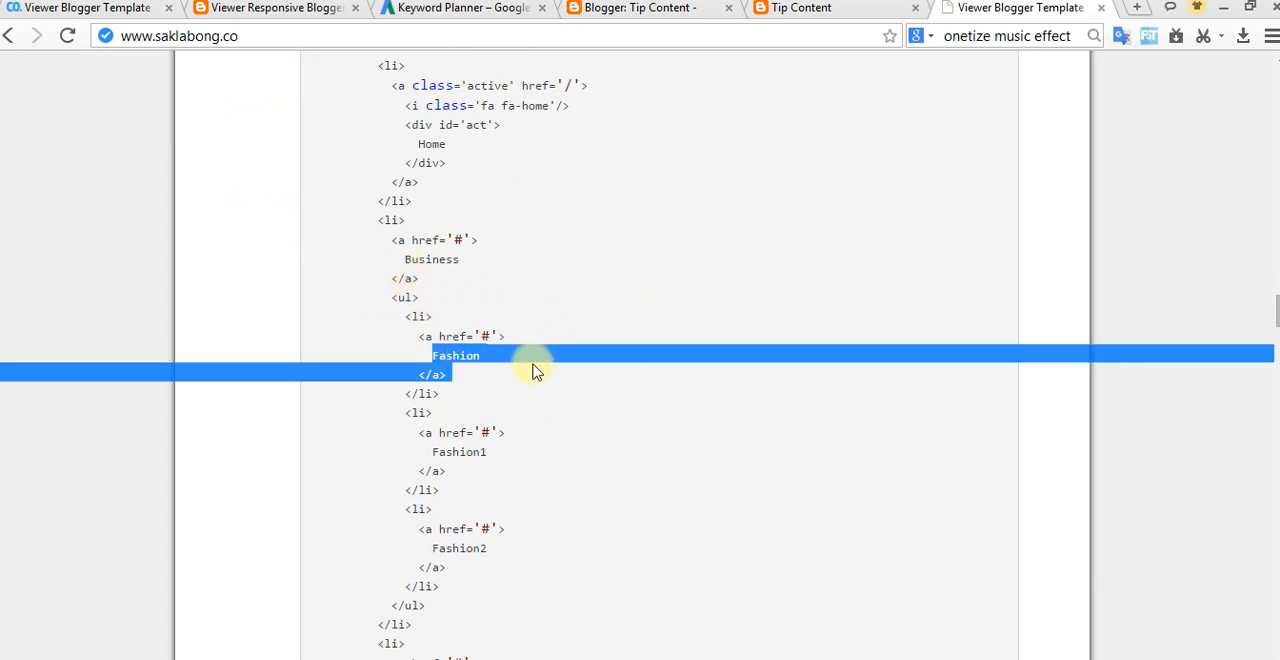
pyautogui.click(814, 10)
pyautogui.click(600, 10)
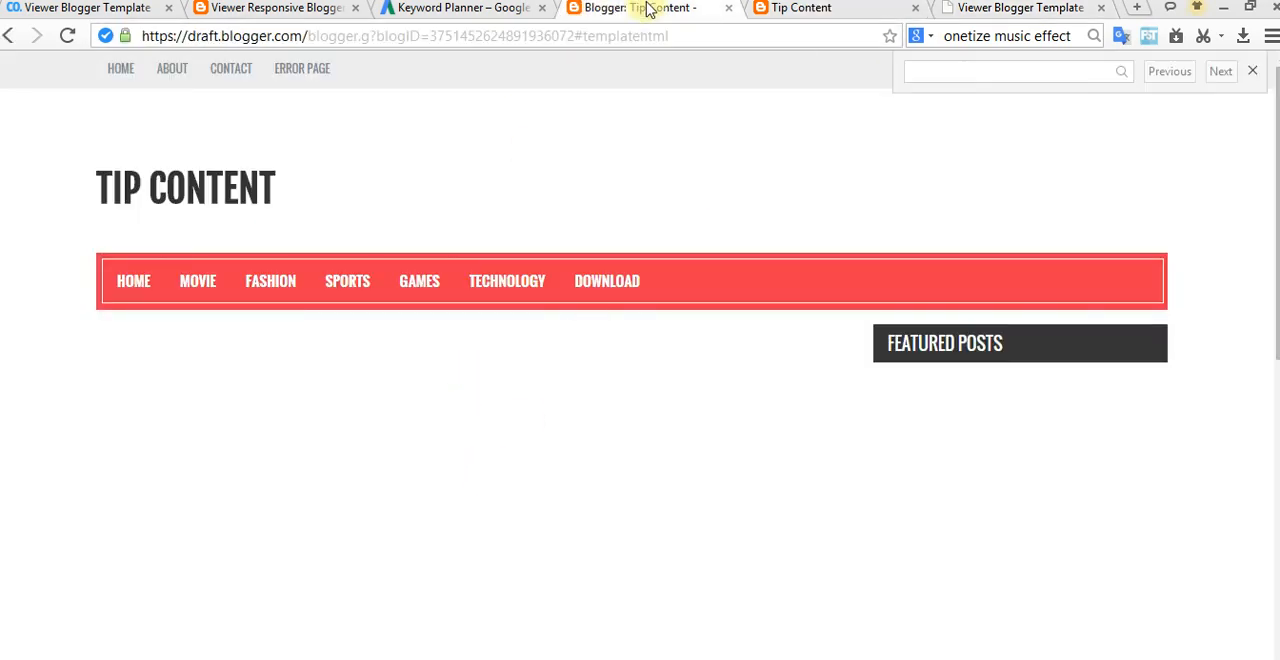
pyautogui.doubleClick(408, 433)
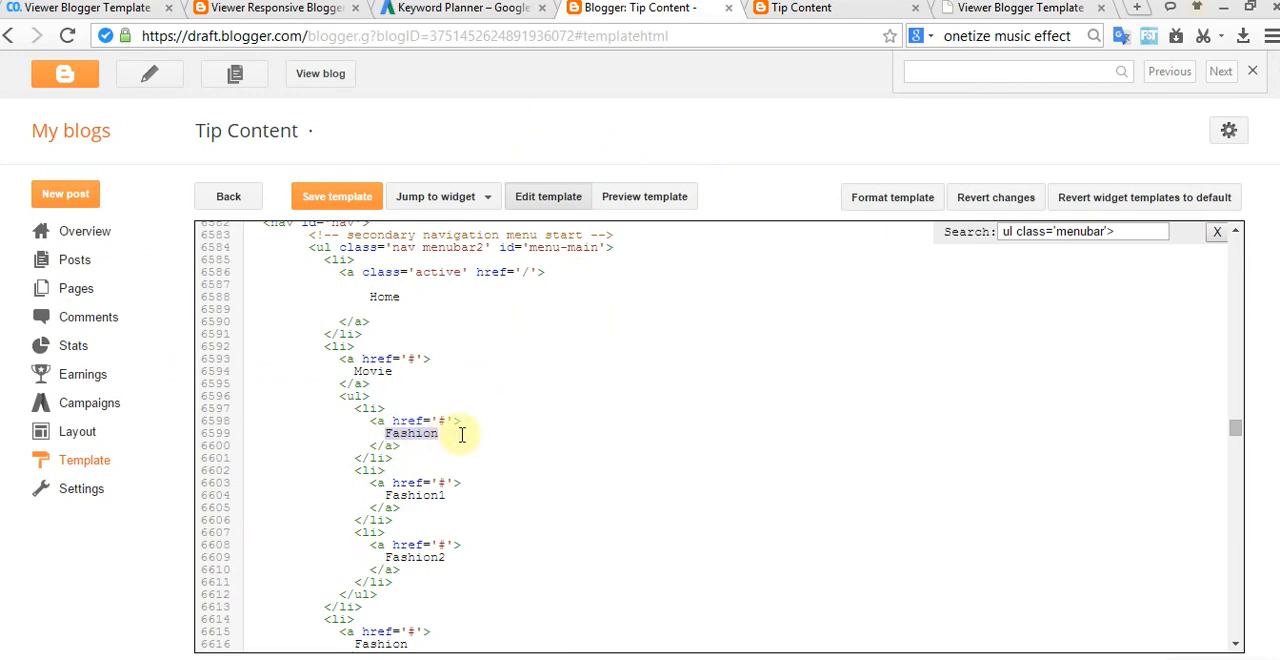
pyautogui.scroll(-2, 430, 545)
pyautogui.scroll(-2, 362, 458)
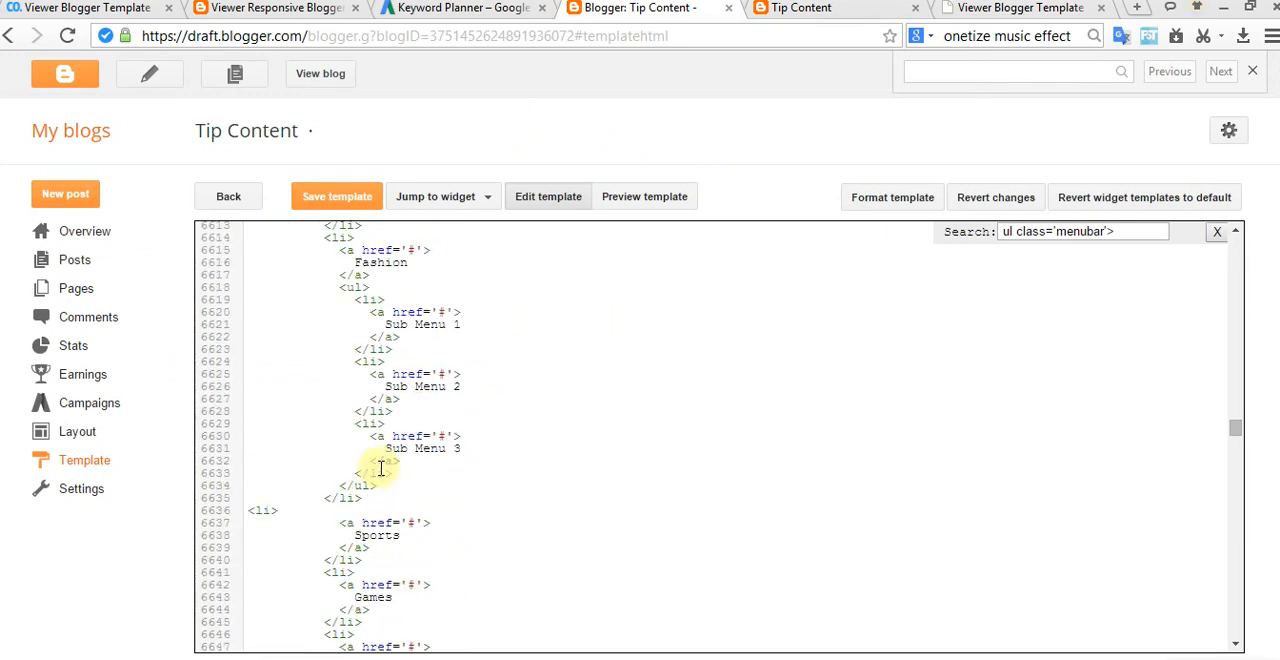
pyautogui.scroll(-3, 378, 475)
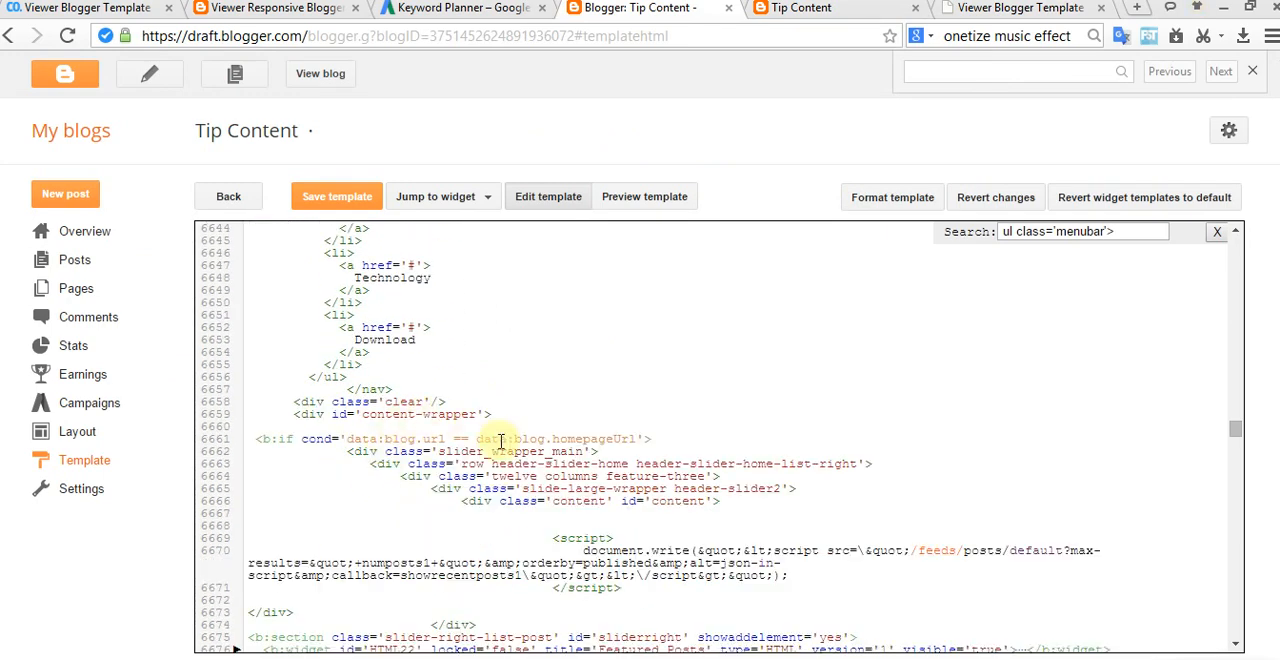
# Step: Read the documentation's "Work with home design" section on customizing the style widgets through Layout
pyautogui.click(985, 10)
pyautogui.scroll(-4, 686, 343)
pyautogui.scroll(-8, 680, 343)
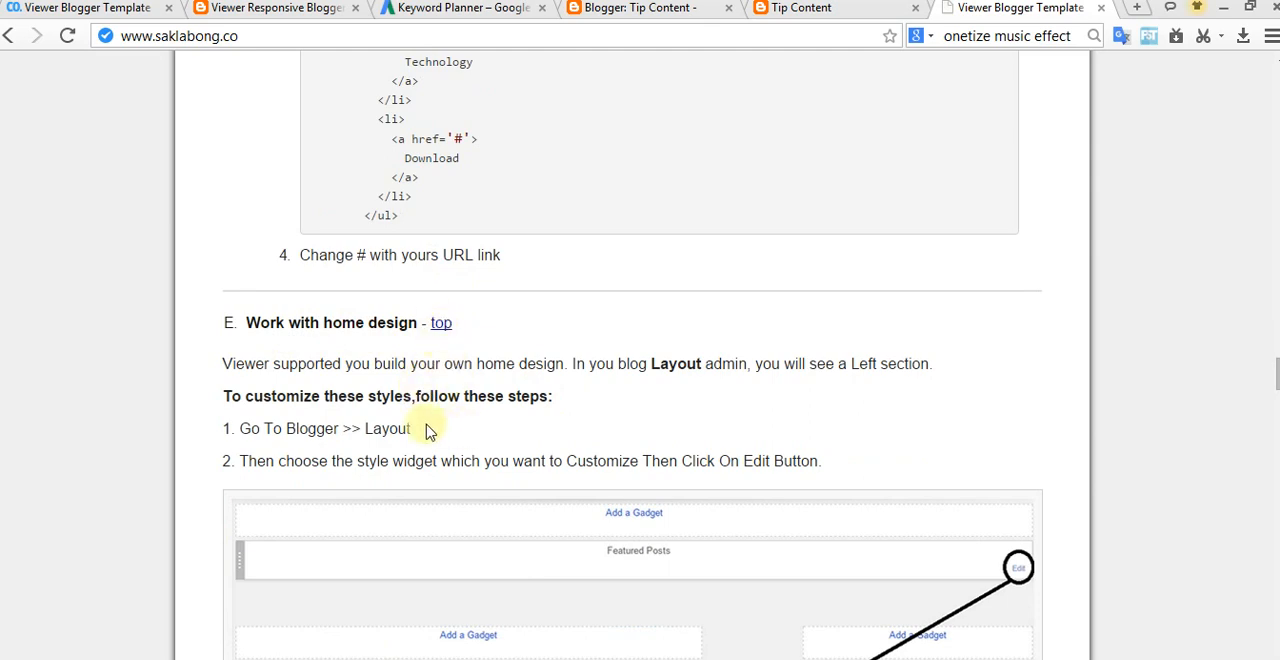
pyautogui.scroll(-4, 650, 465)
pyautogui.scroll(1, 645, 467)
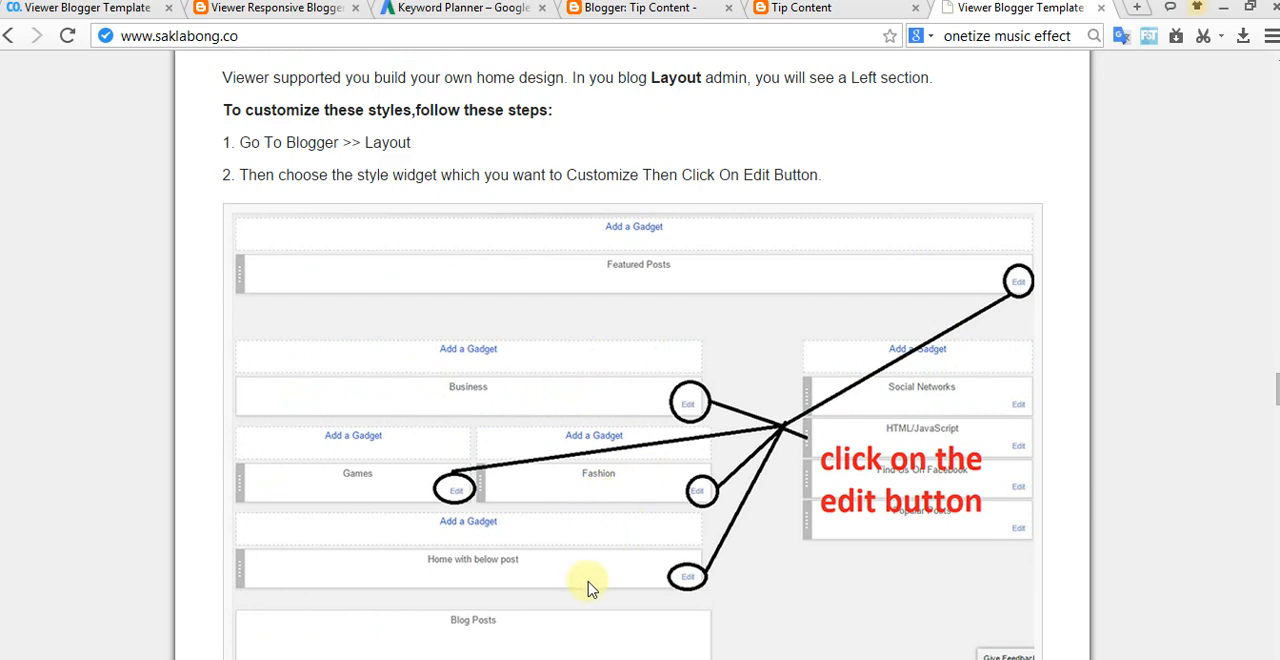
pyautogui.click(572, 658)
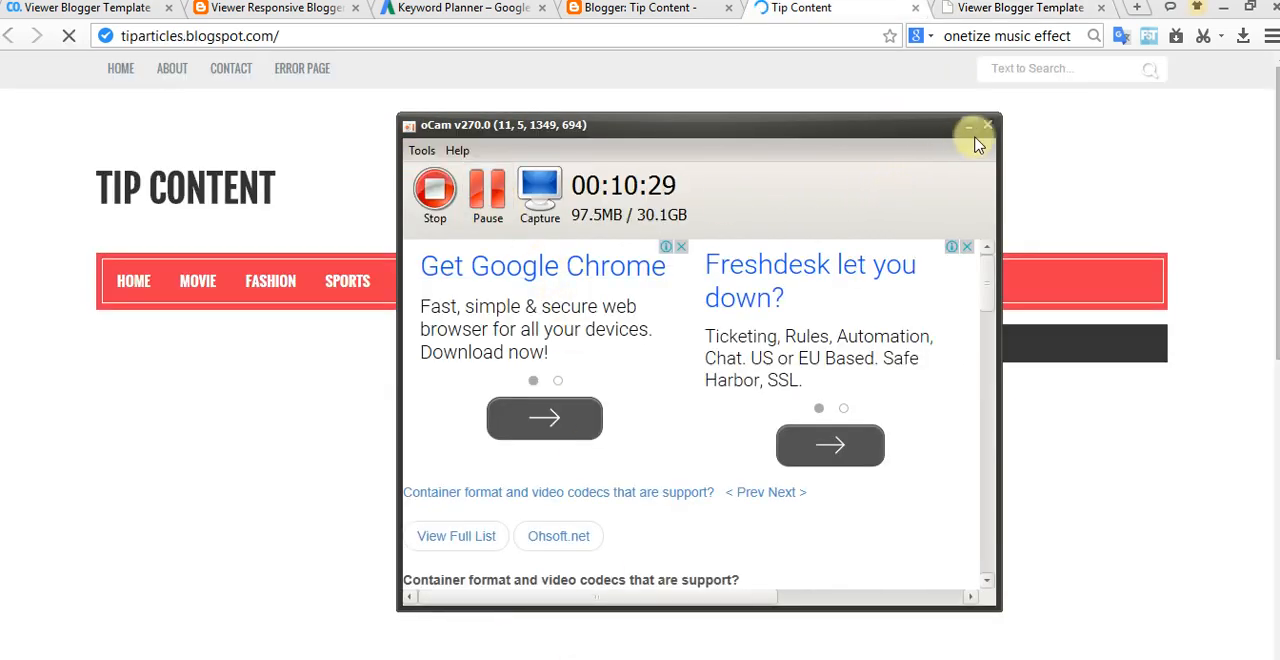
pyautogui.click(968, 126)
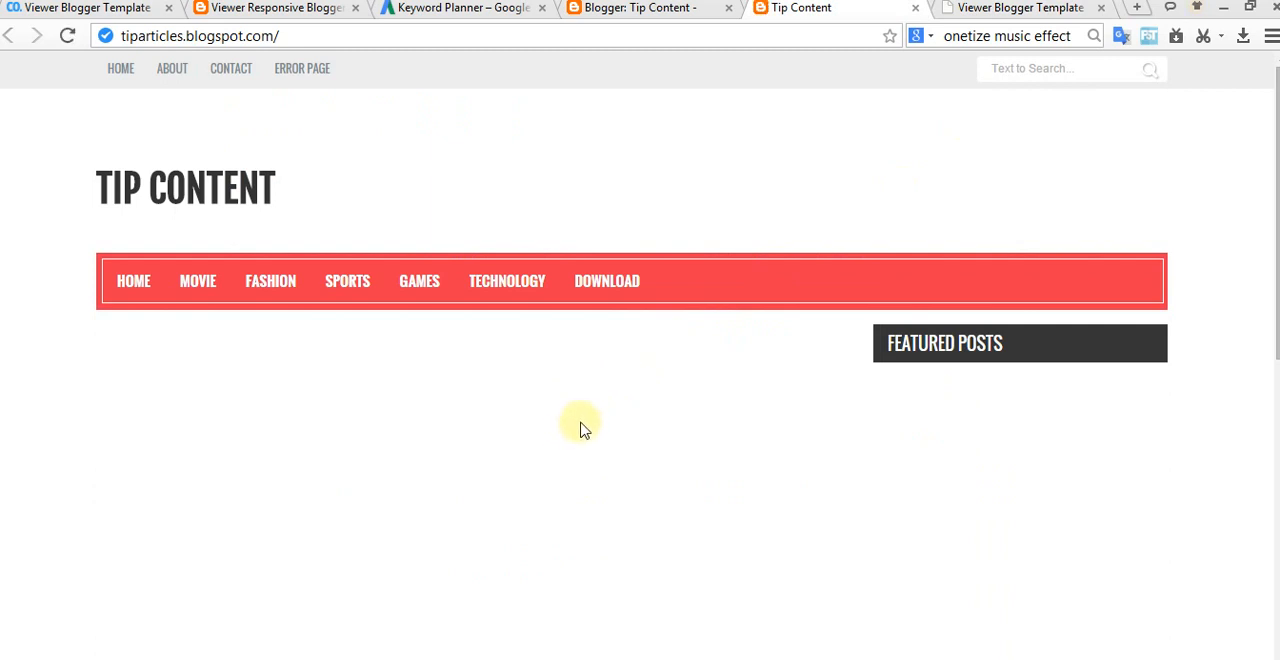
# Step: Study the documentation's layout image showing which home widgets to edit and the instructions for entering a label
pyautogui.moveTo(256, 286)
pyautogui.click(995, 12)
pyautogui.scroll(-3, 766, 414)
pyautogui.scroll(10, 766, 414)
pyautogui.scroll(-5, 646, 457)
pyautogui.scroll(-10, 630, 470)
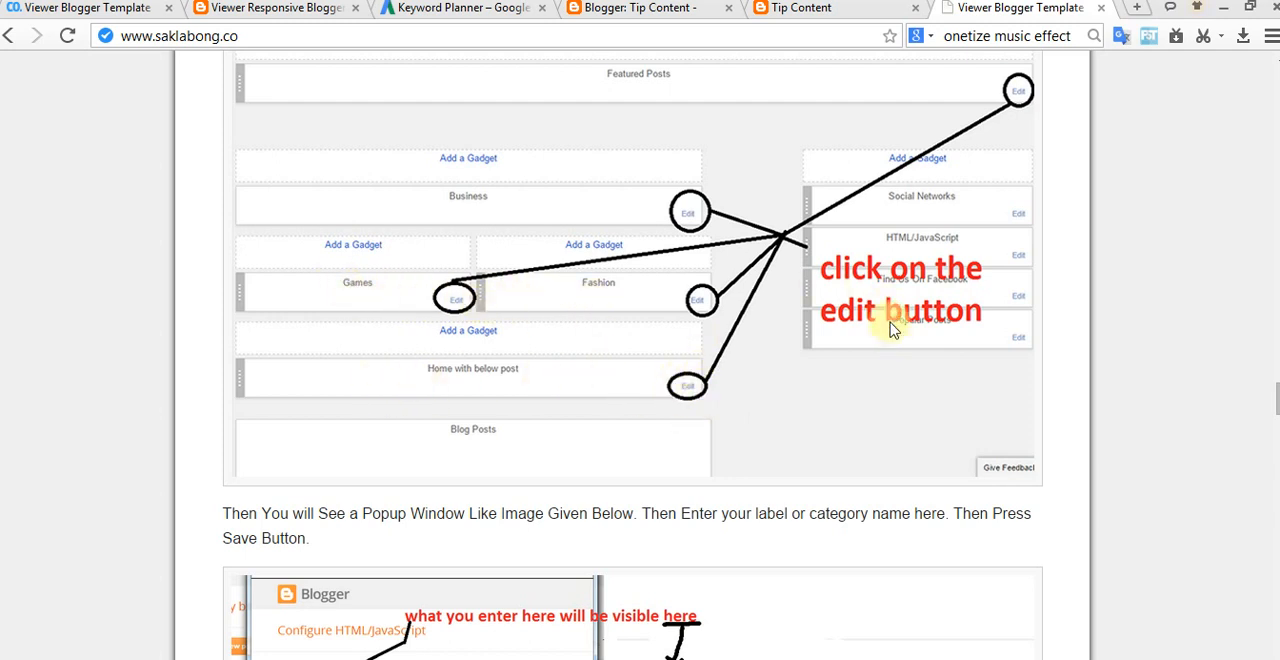
# Step: Open the Tip Content blog's Layout page and locate the Featured Posts and stylebox widgets
pyautogui.click(810, 10)
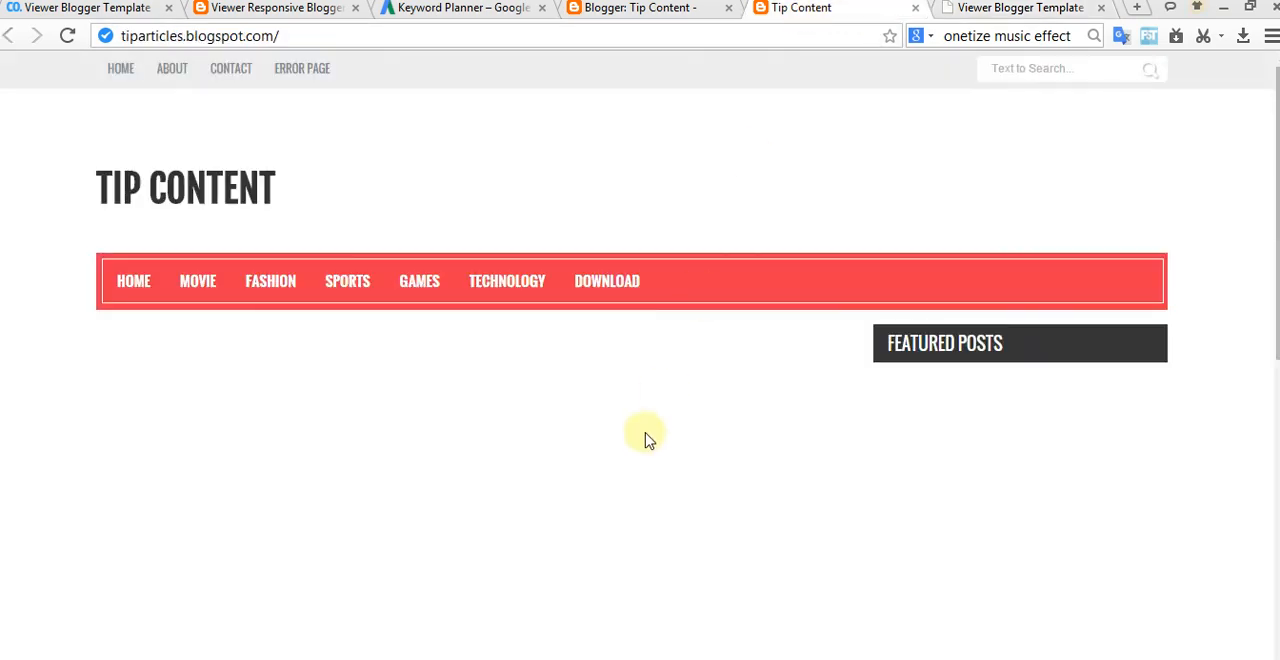
pyautogui.click(652, 10)
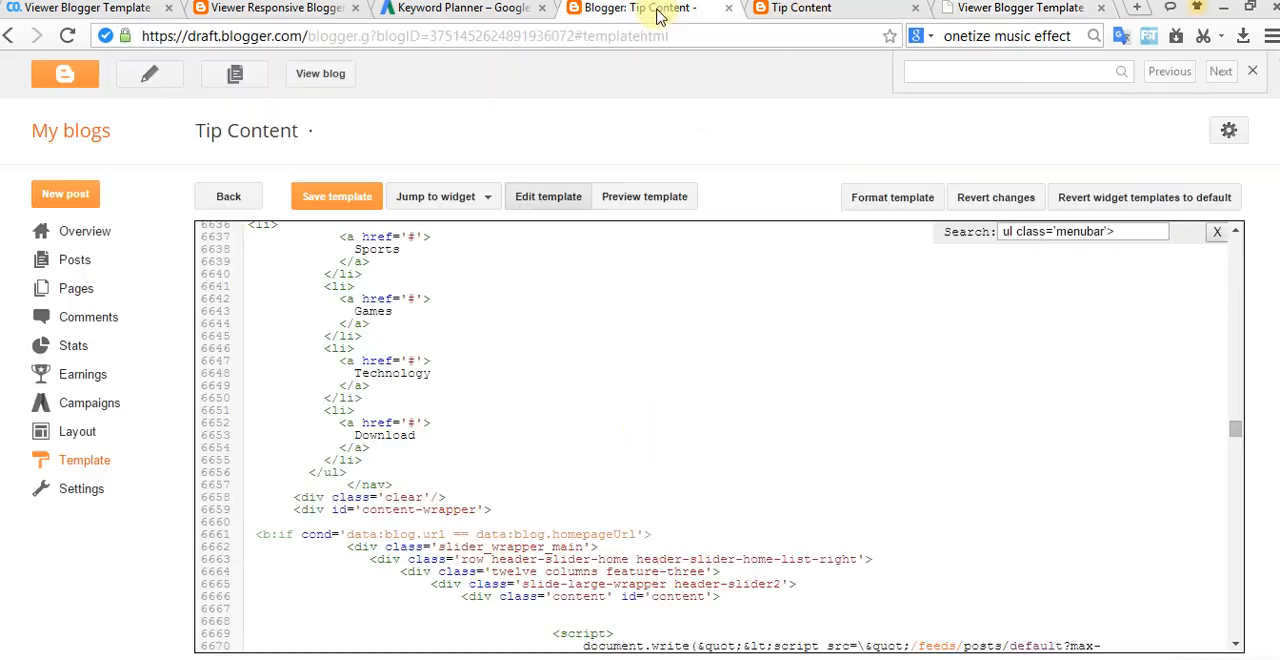
pyautogui.click(75, 430)
pyautogui.scroll(-4, 533, 470)
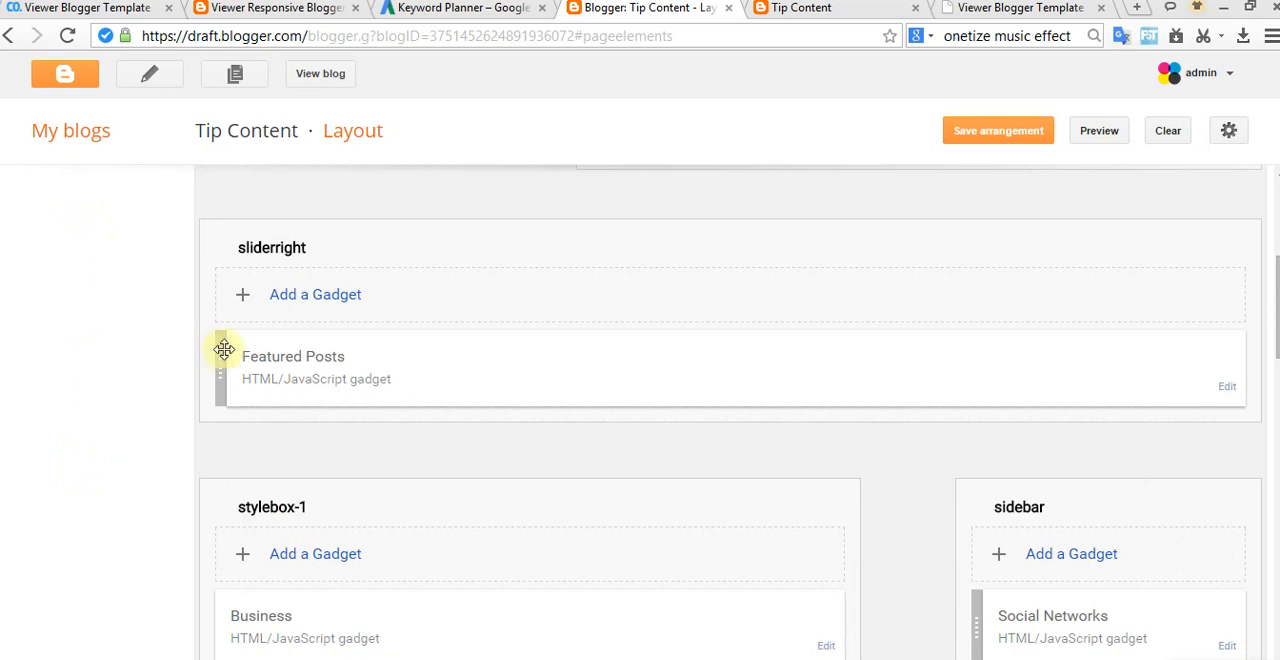
pyautogui.scroll(-3, 212, 357)
# Step: Compare the documented home widgets with the Business, Games, Fashion and Home with below post sections on the live blog
pyautogui.click(997, 15)
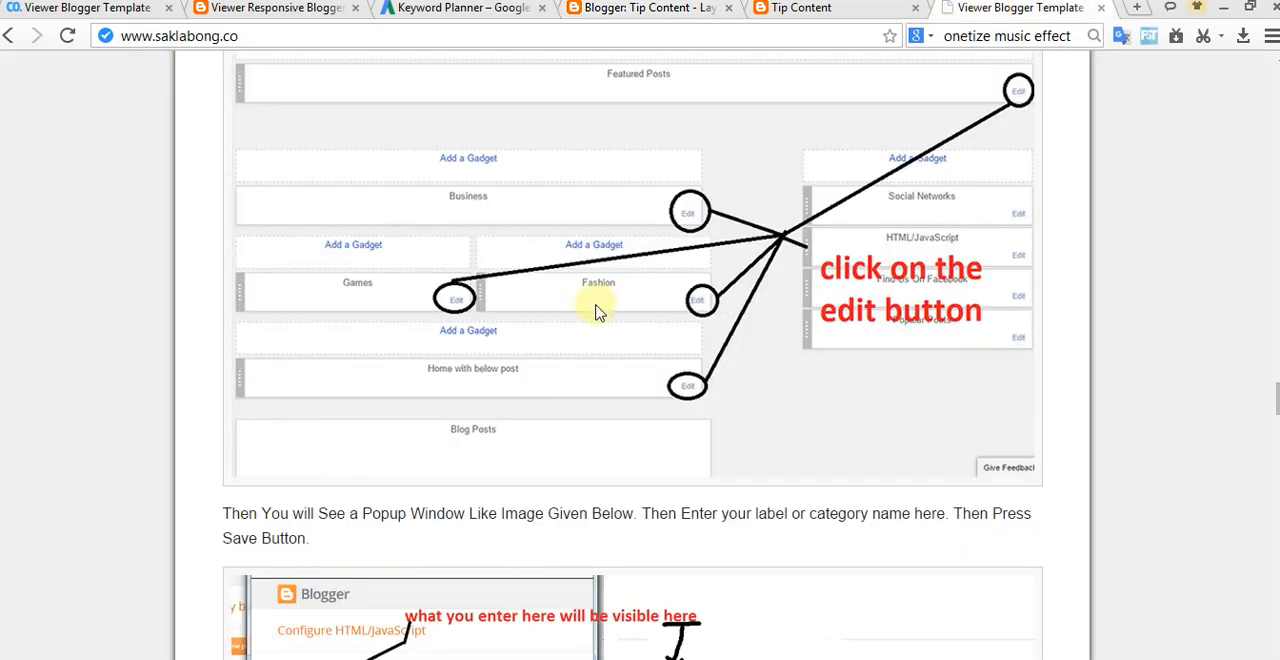
pyautogui.click(758, 10)
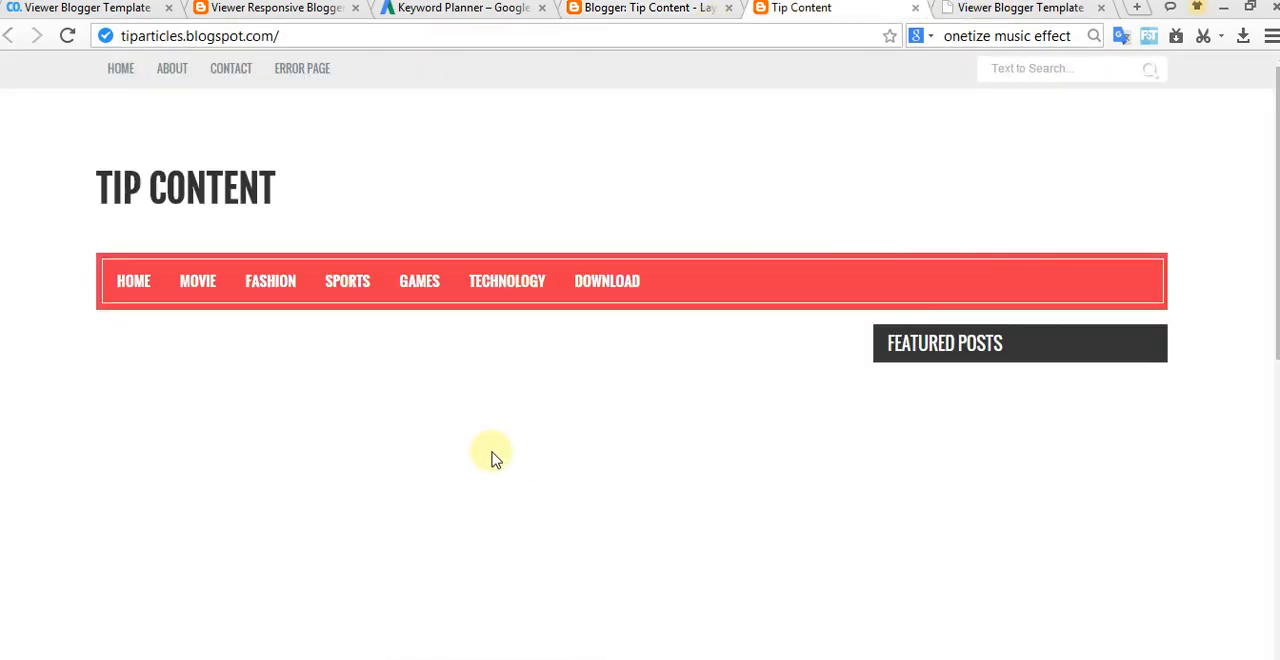
pyautogui.scroll(-5, 249, 310)
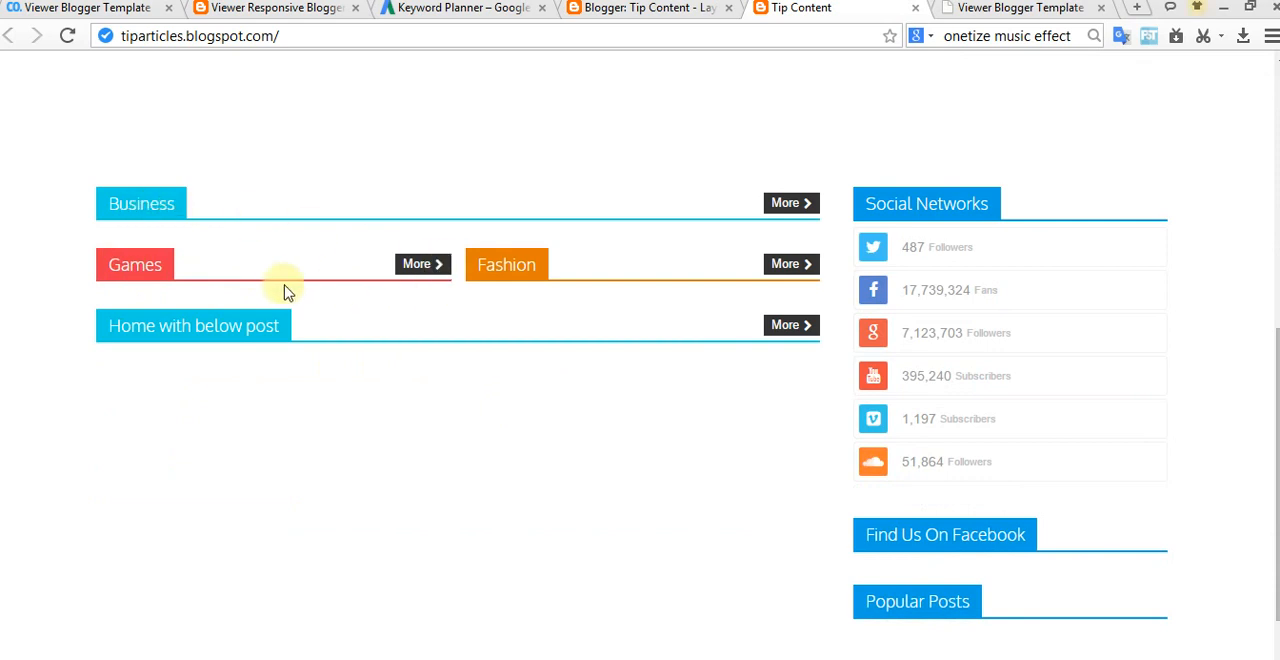
# Step: Retitle the Games gadget in stylebox-2 on the Layout page as Tech and save the arrangement
pyautogui.click(657, 10)
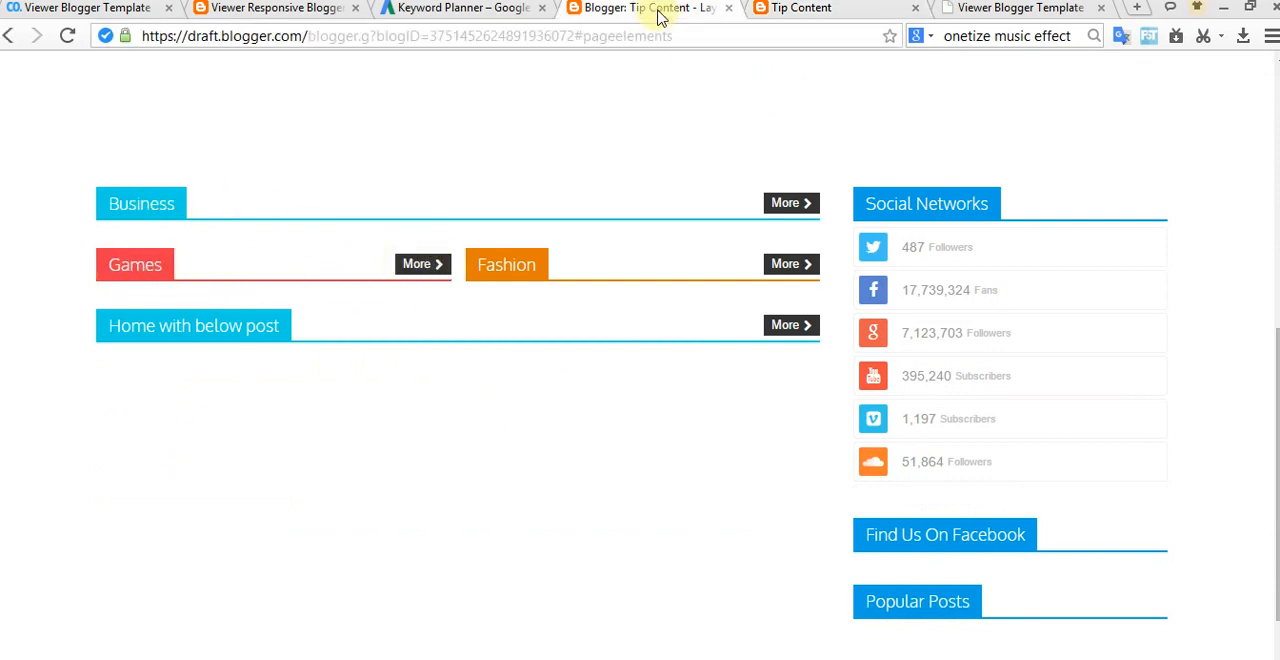
pyautogui.scroll(-2, 589, 466)
pyautogui.scroll(1, 589, 466)
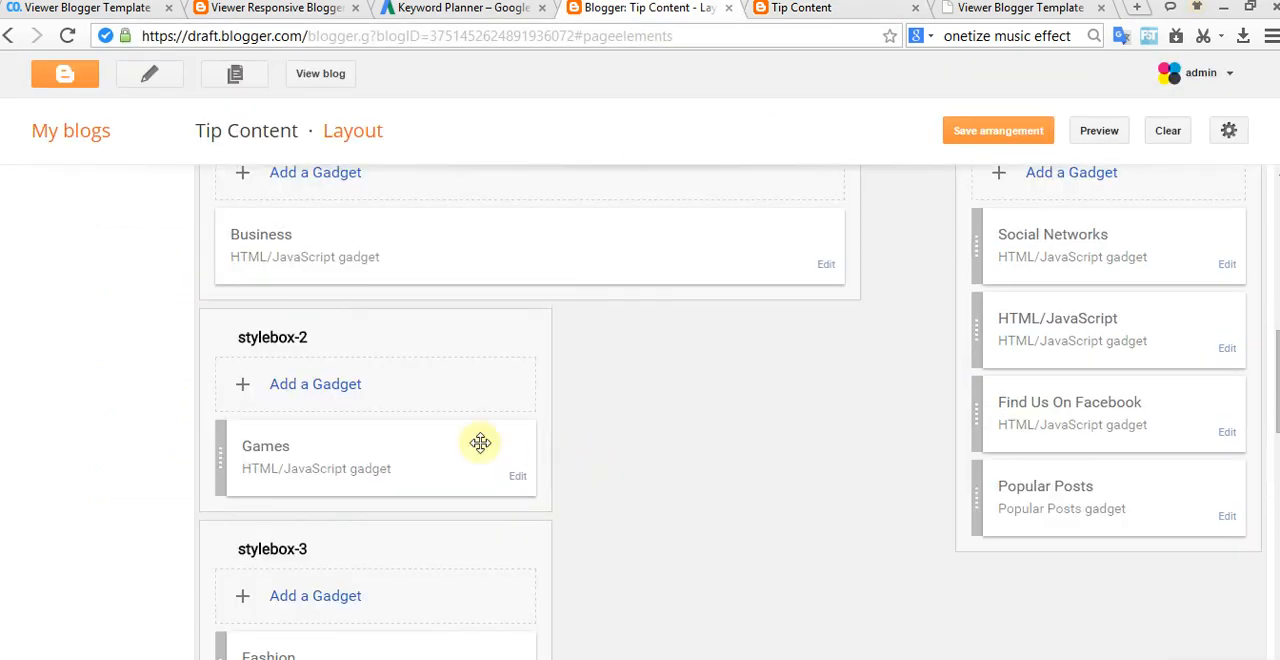
pyautogui.click(517, 479)
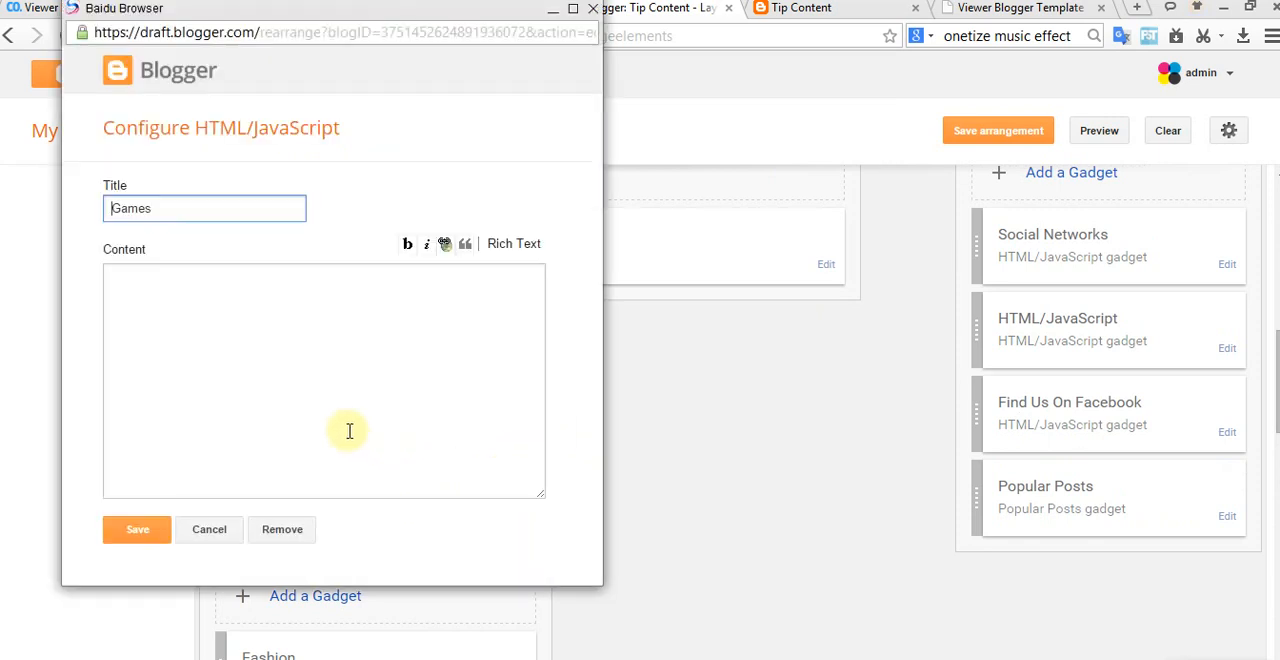
pyautogui.moveTo(179, 202); pyautogui.dragTo(91, 206)
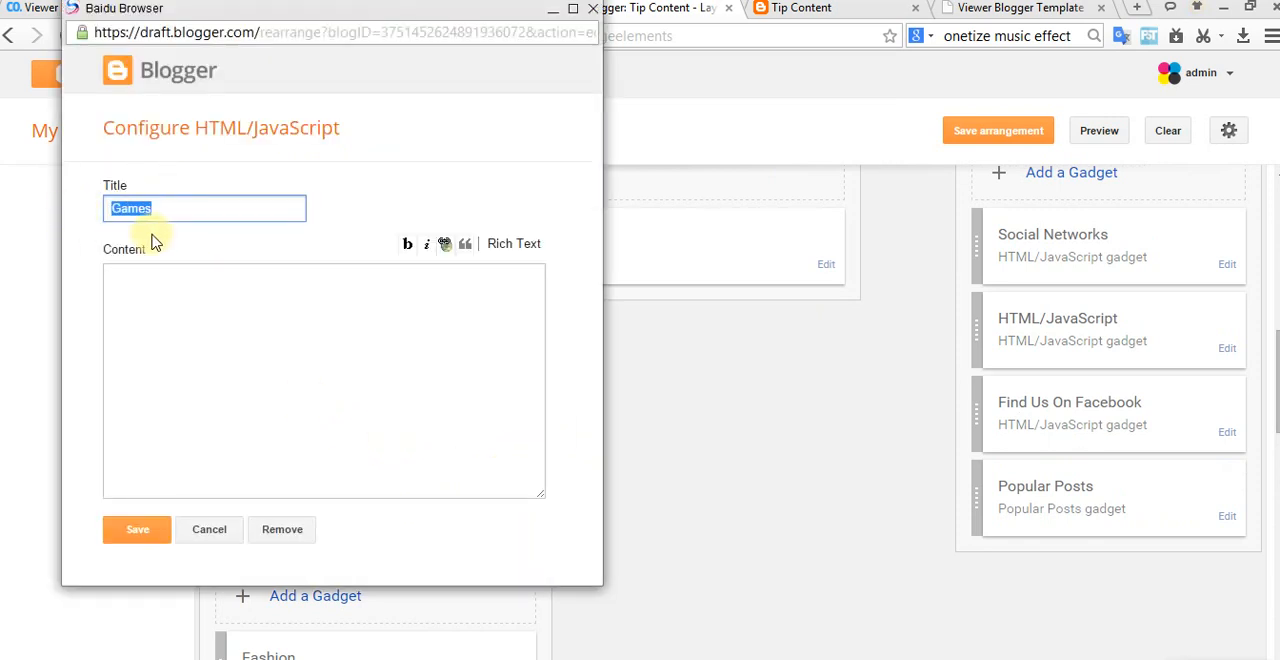
pyautogui.write('Tech')
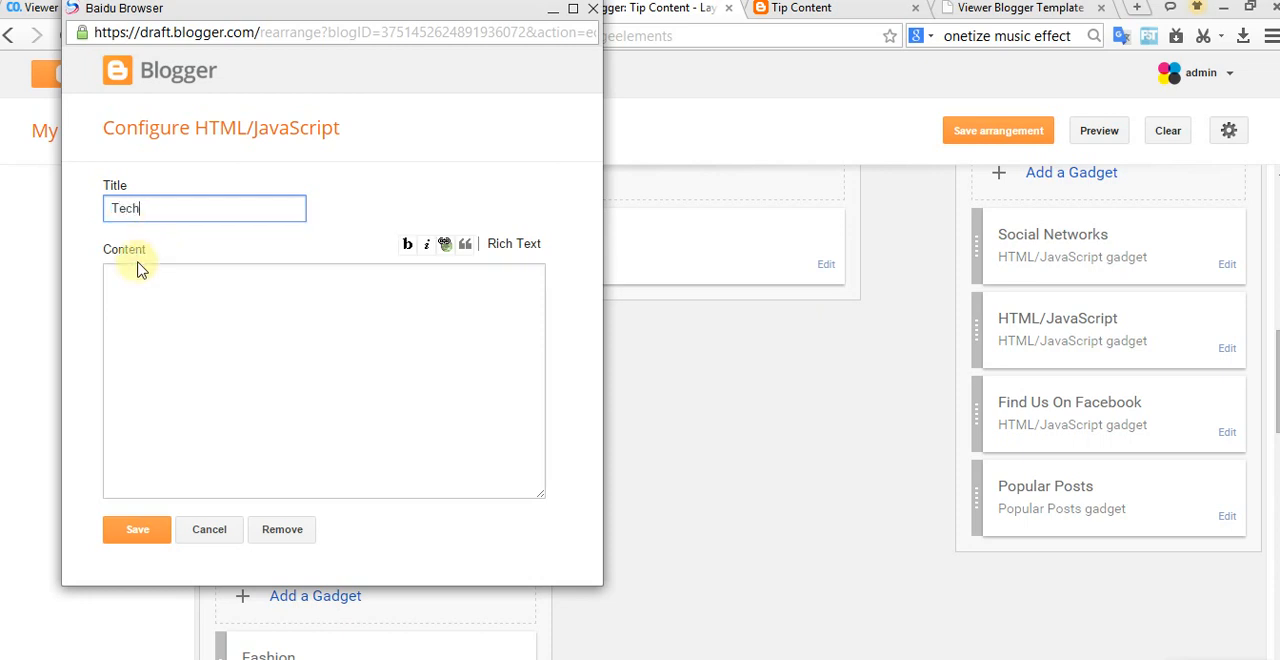
pyautogui.click(140, 533)
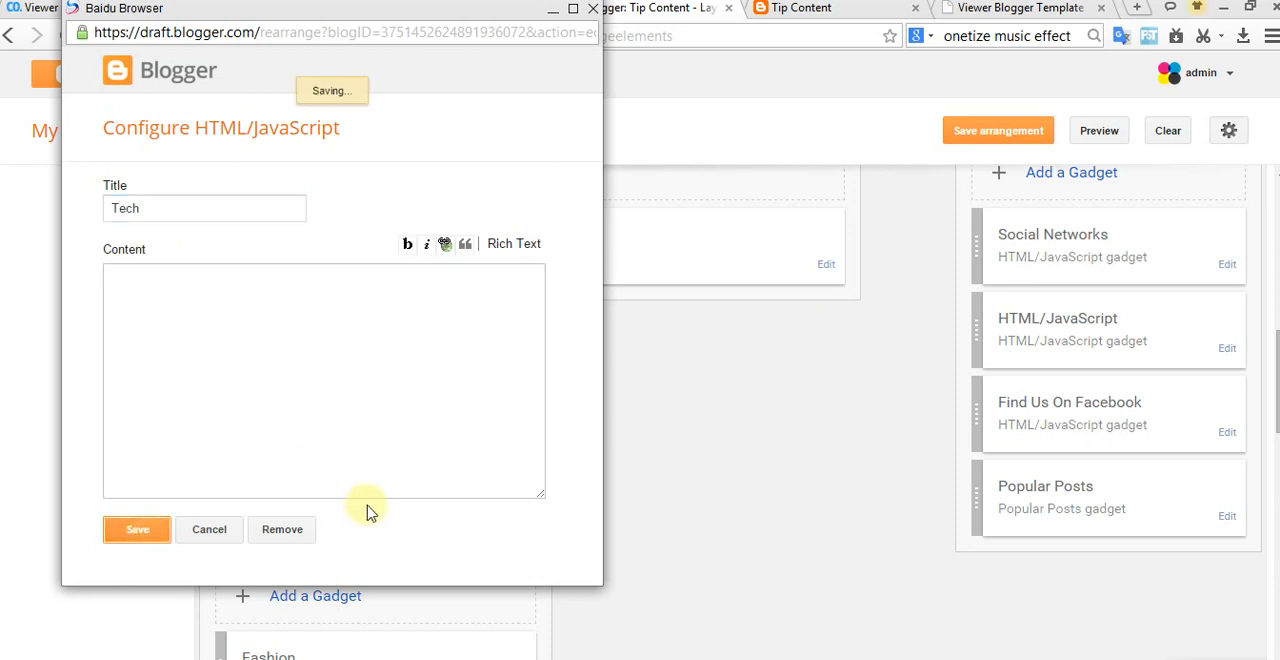
pyautogui.click(1018, 130)
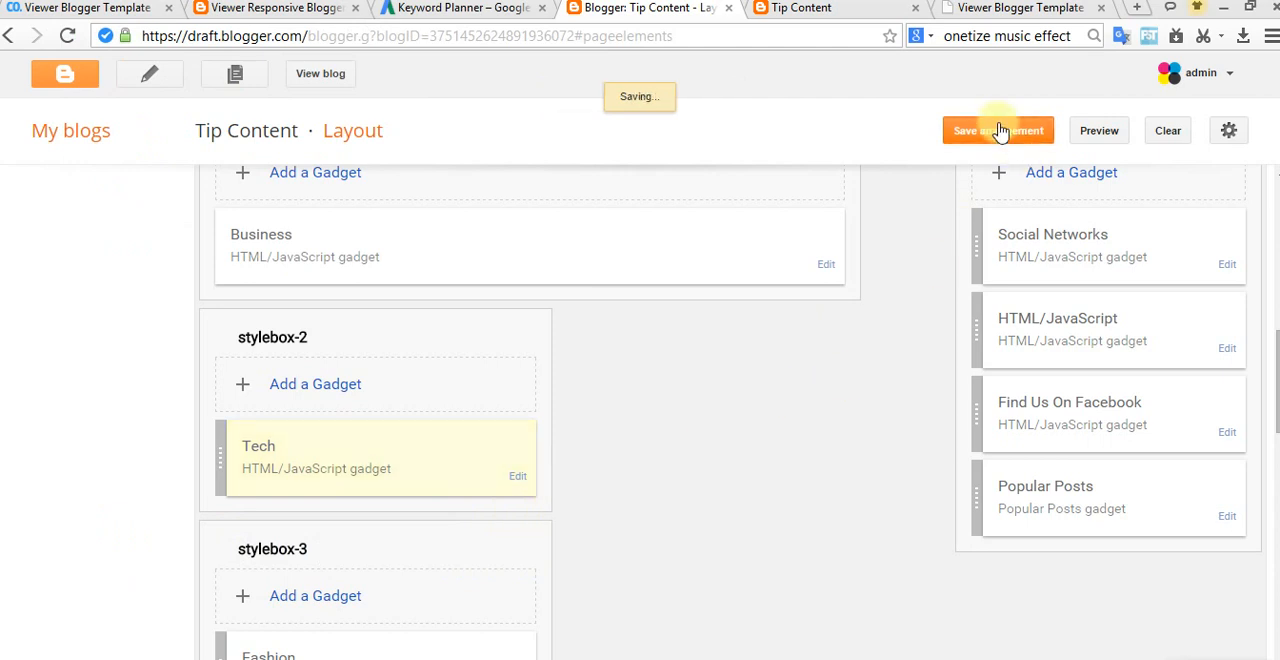
# Step: Check the renamed section on the live blog against the documentation's image explaining the gadget's title and label content
pyautogui.click(716, 96)
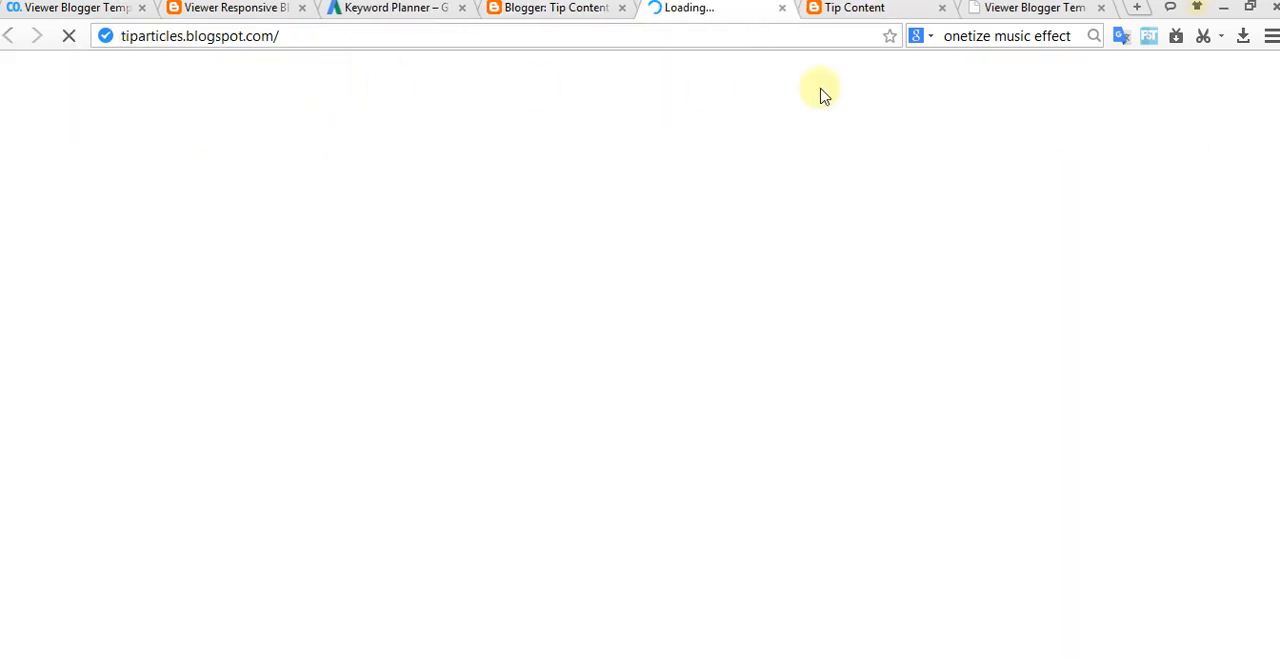
pyautogui.click(941, 8)
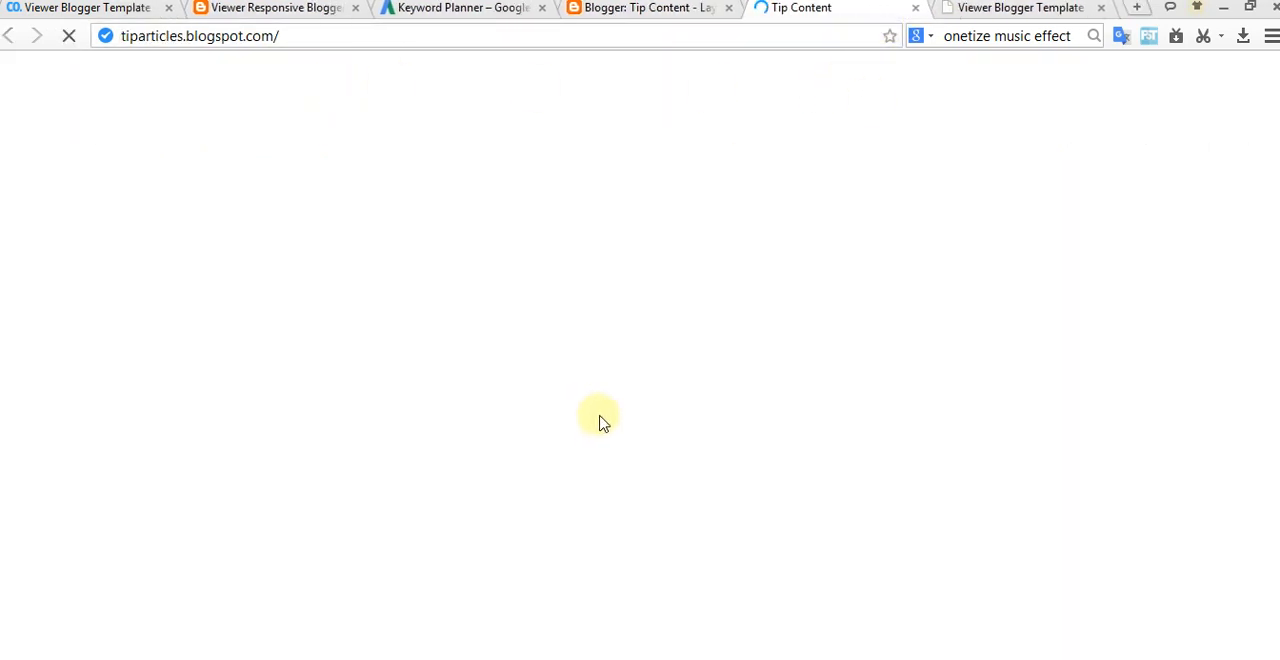
pyautogui.scroll(-3, 650, 445)
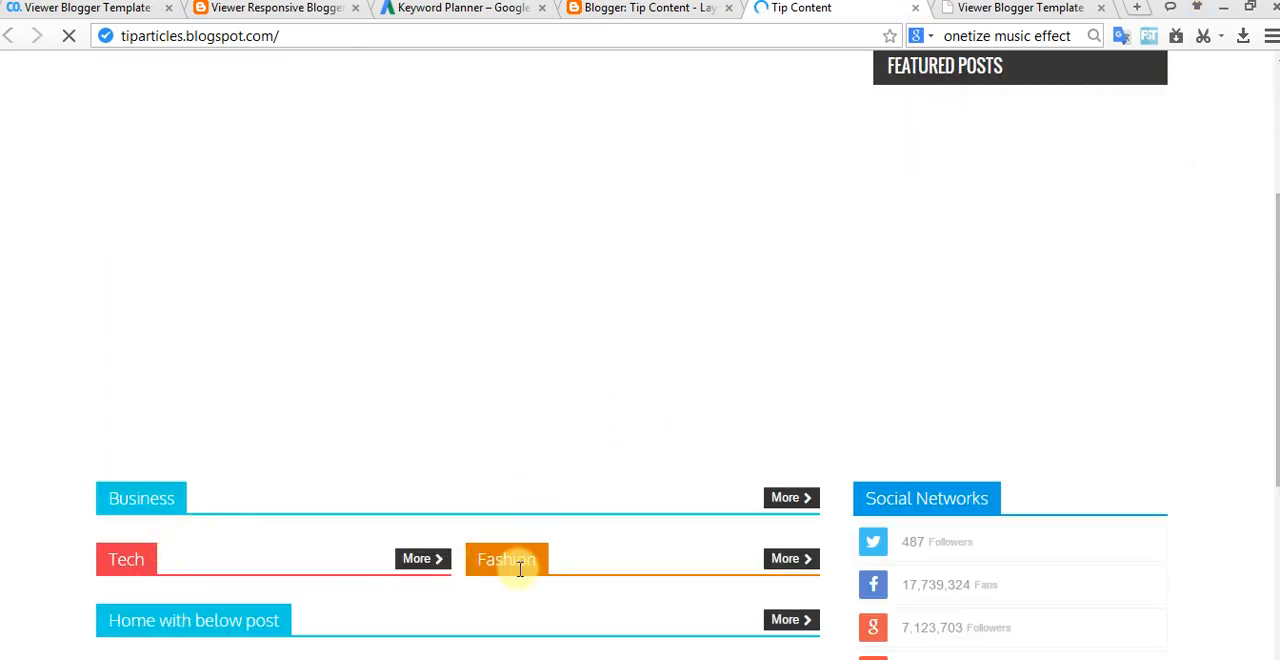
pyautogui.scroll(-2, 670, 552)
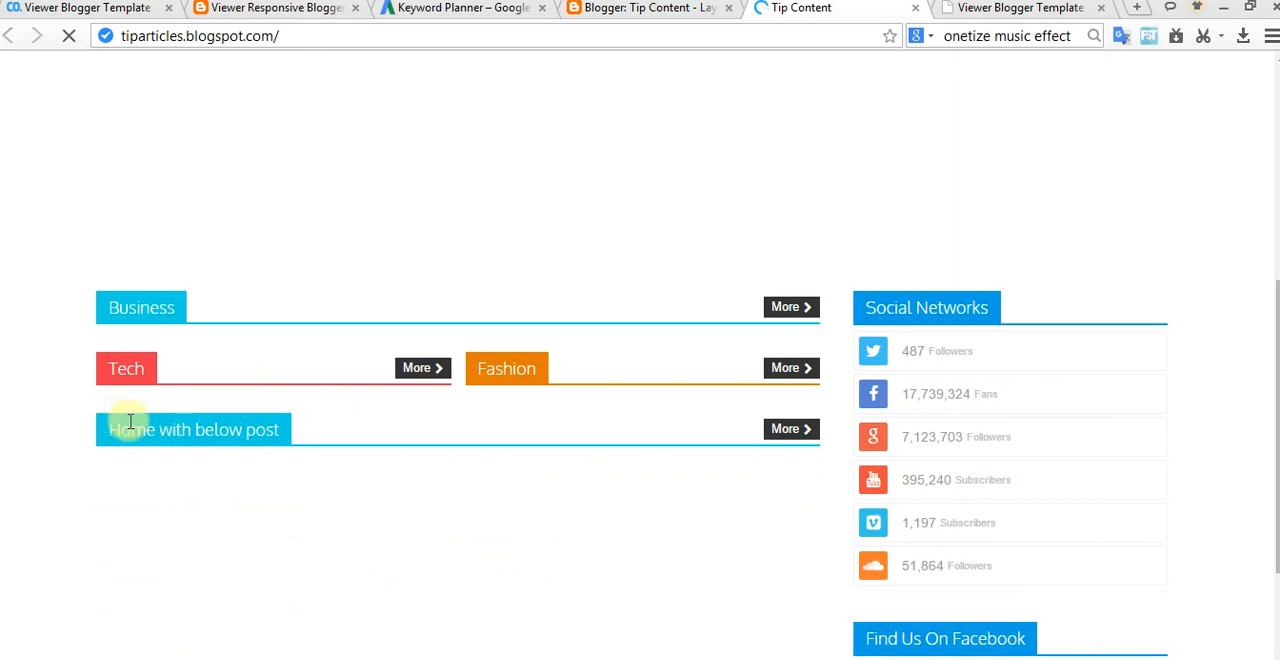
pyautogui.click(1010, 8)
pyautogui.scroll(-3, 631, 442)
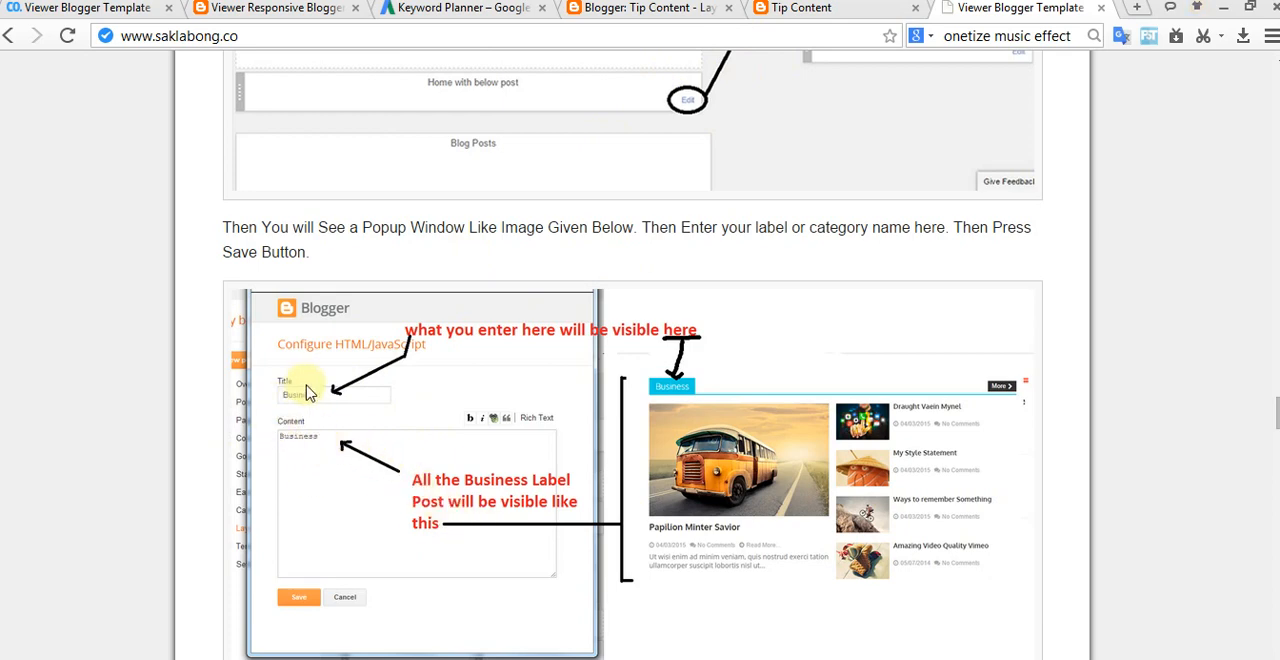
pyautogui.scroll(-2, 462, 462)
pyautogui.scroll(1, 465, 470)
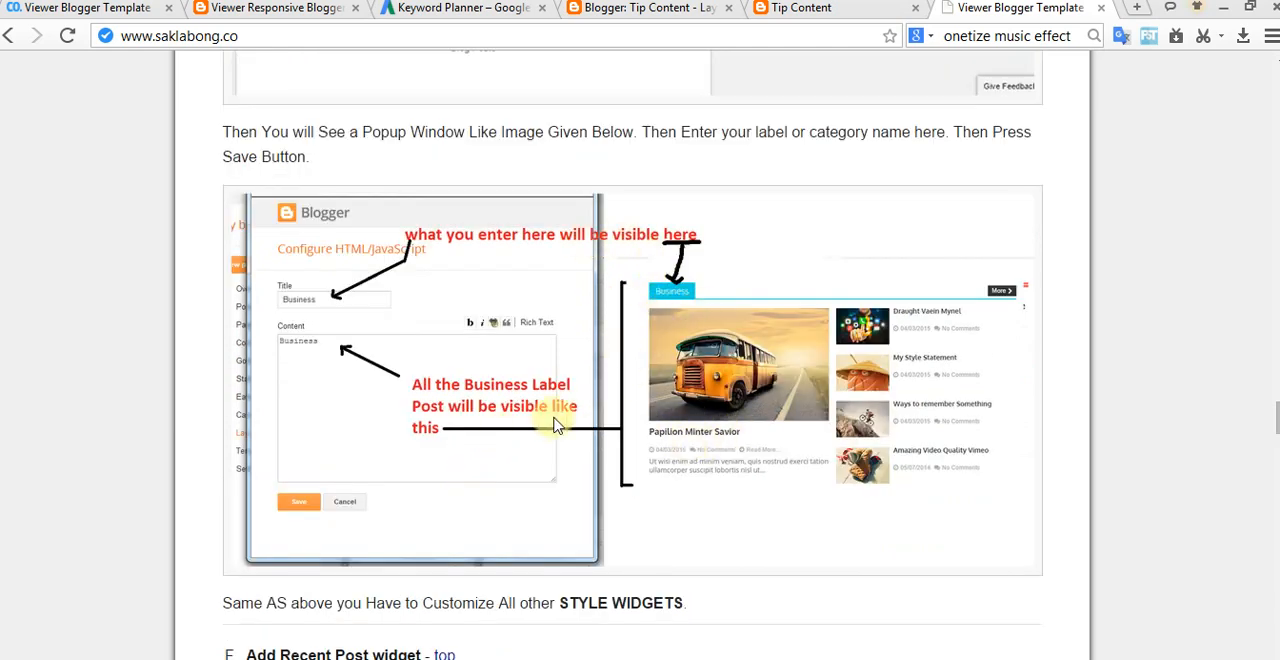
# Step: Copy the recent posts script from the documentation's "Add Recent Post widget" section
pyautogui.scroll(-3, 337, 480)
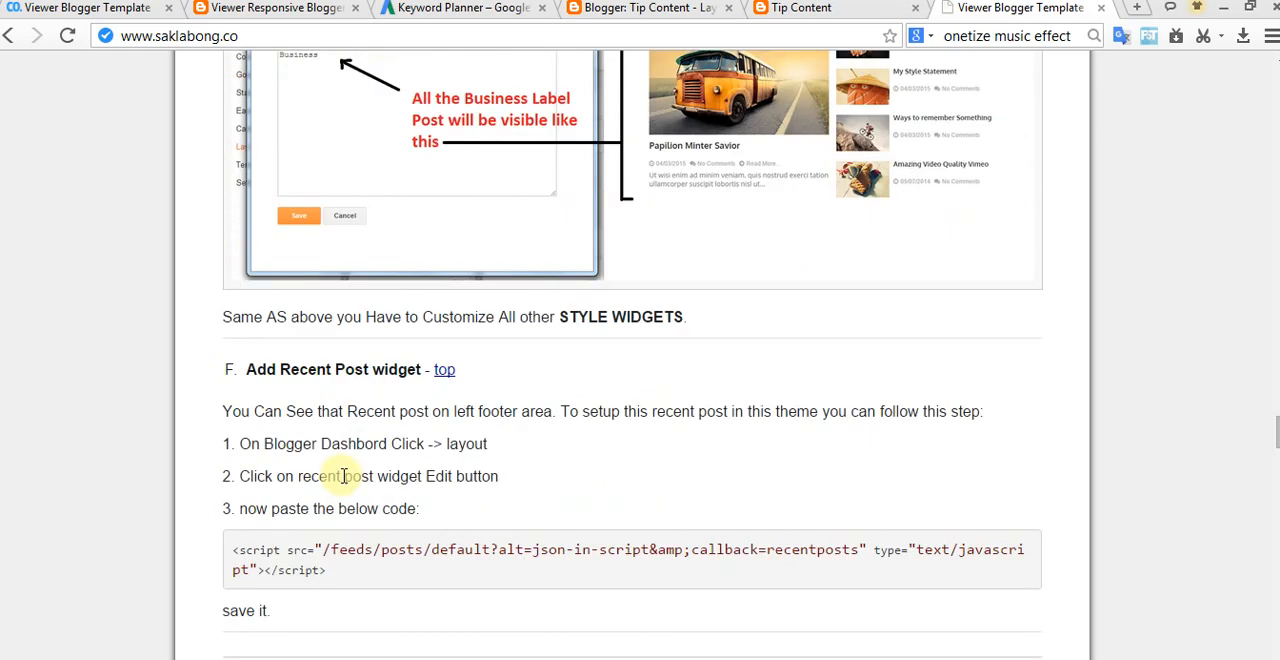
pyautogui.scroll(-1, 380, 420)
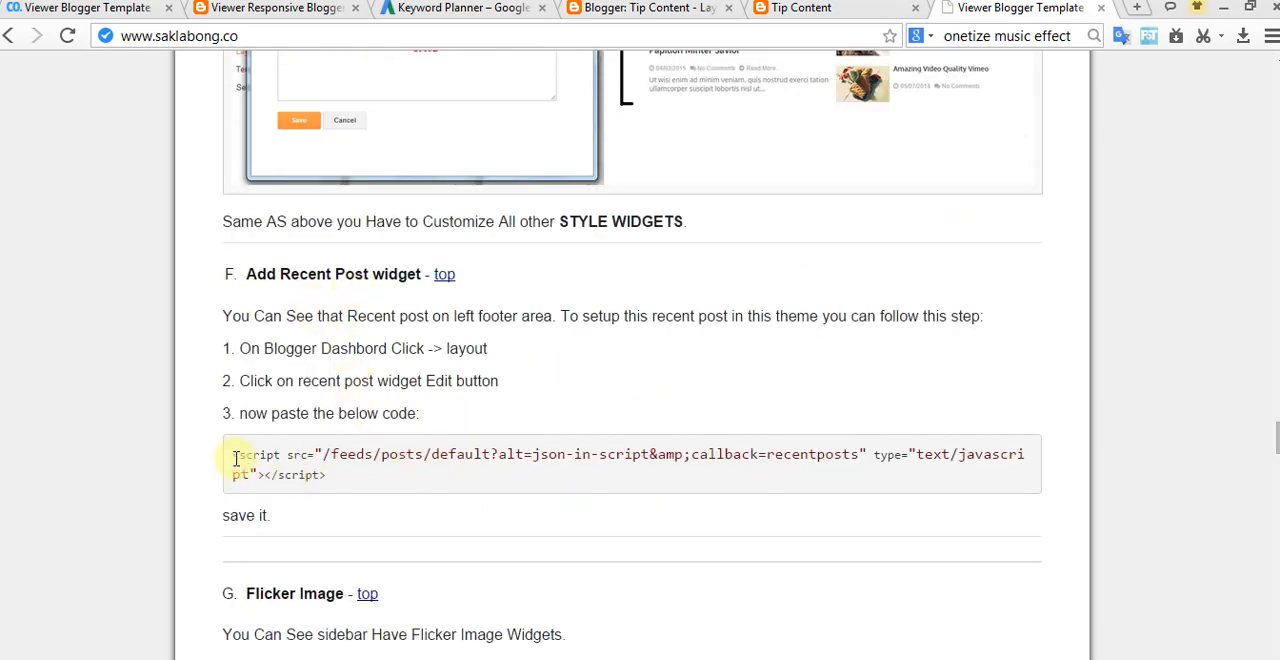
pyautogui.moveTo(235, 457); pyautogui.dragTo(323, 476)
pyautogui.hotkey('ctrl', 'c')
pyautogui.rightClick(378, 455)
pyautogui.click(440, 462)
pyautogui.click(601, 488)
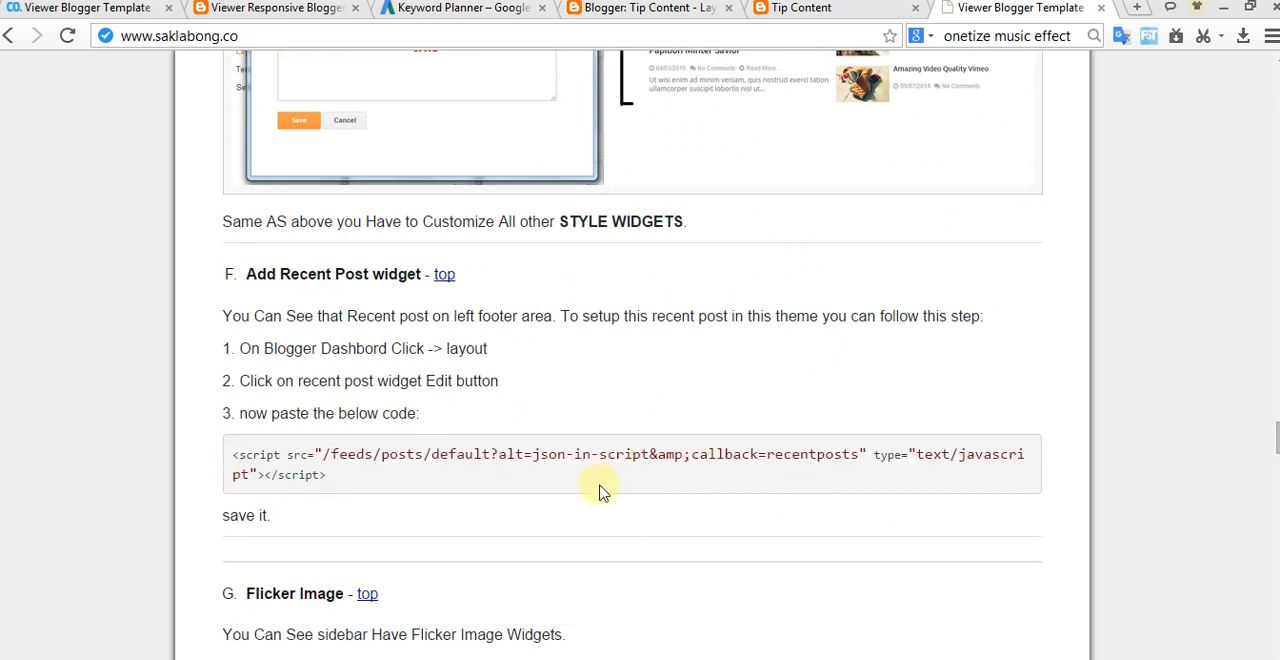
pyautogui.scroll(1, 545, 355)
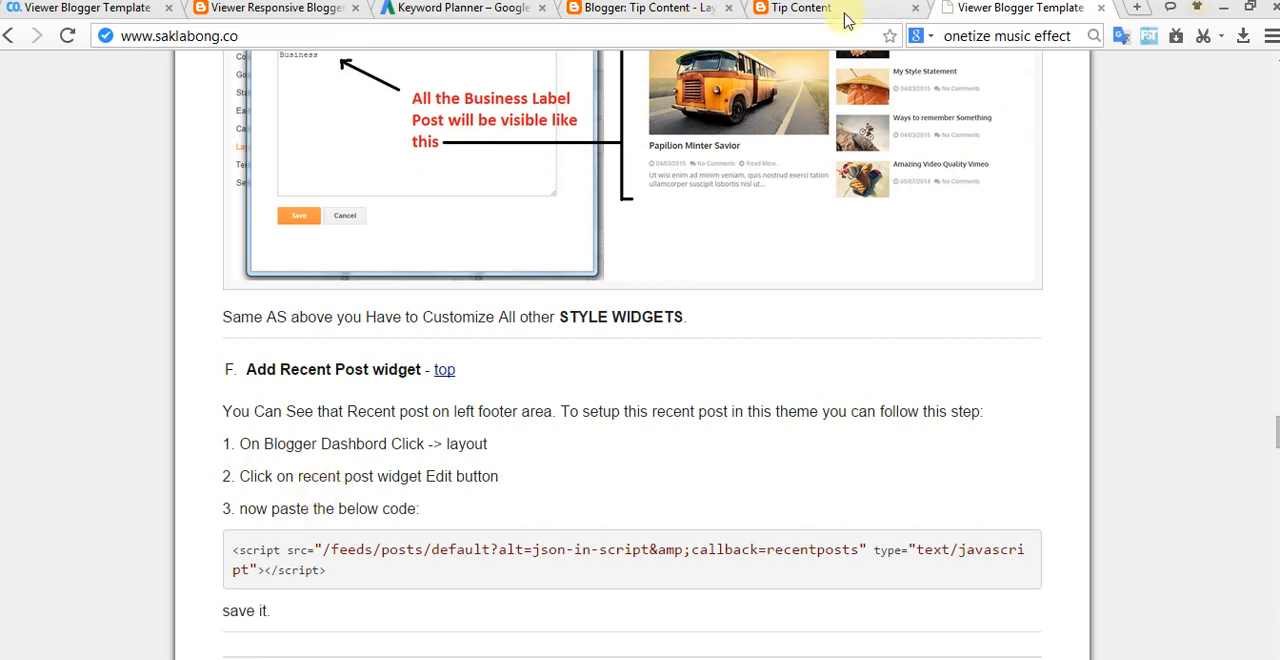
# Step: Locate the Recent Posts gadget in the left footer section of the blog's Layout page
pyautogui.click(812, 9)
pyautogui.click(650, 9)
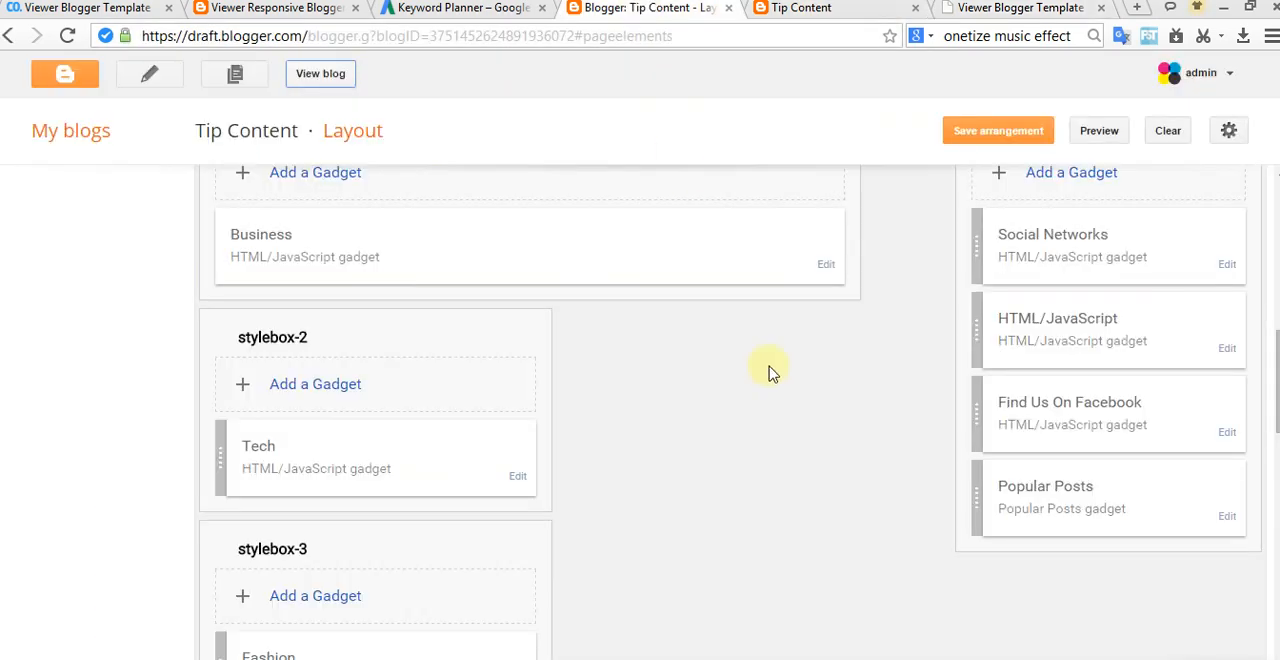
pyautogui.scroll(-5, 651, 469)
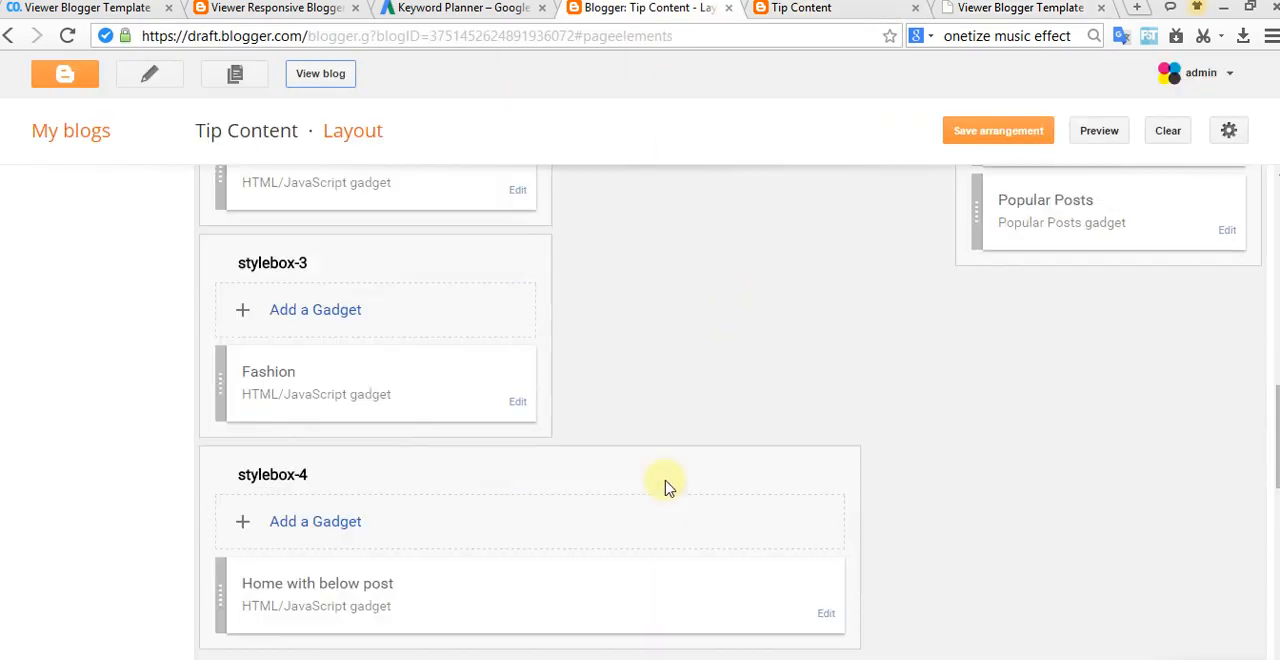
pyautogui.scroll(-5, 494, 440)
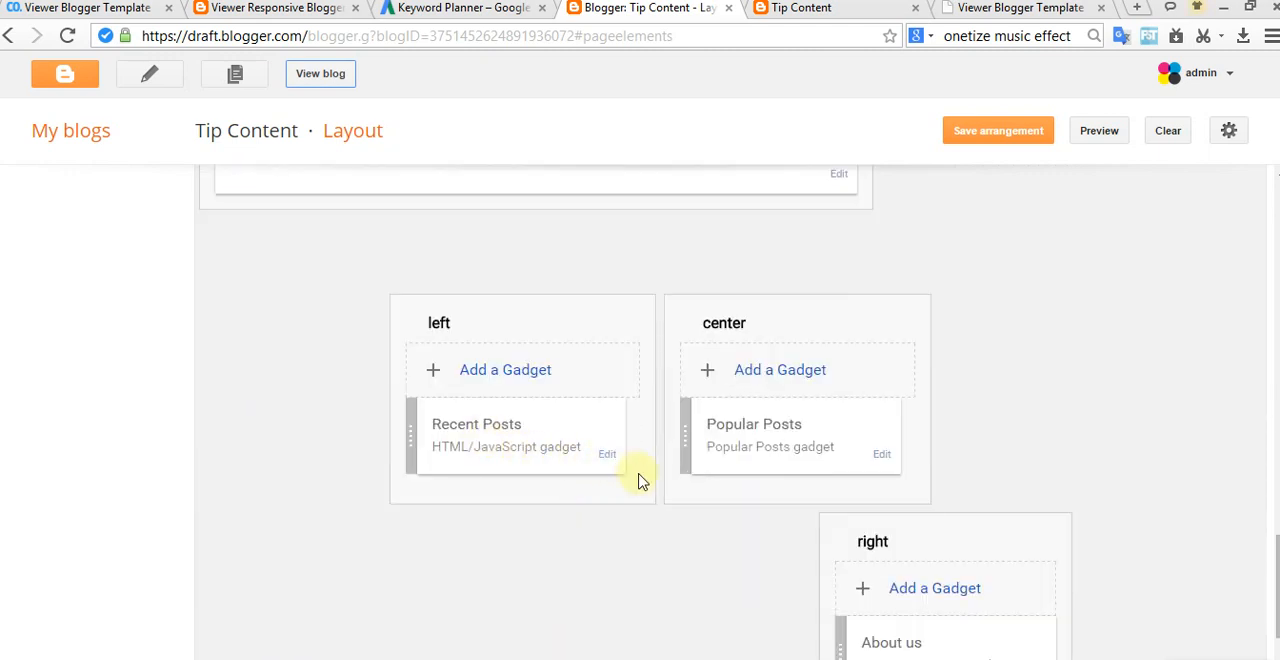
pyautogui.scroll(5, 828, 500)
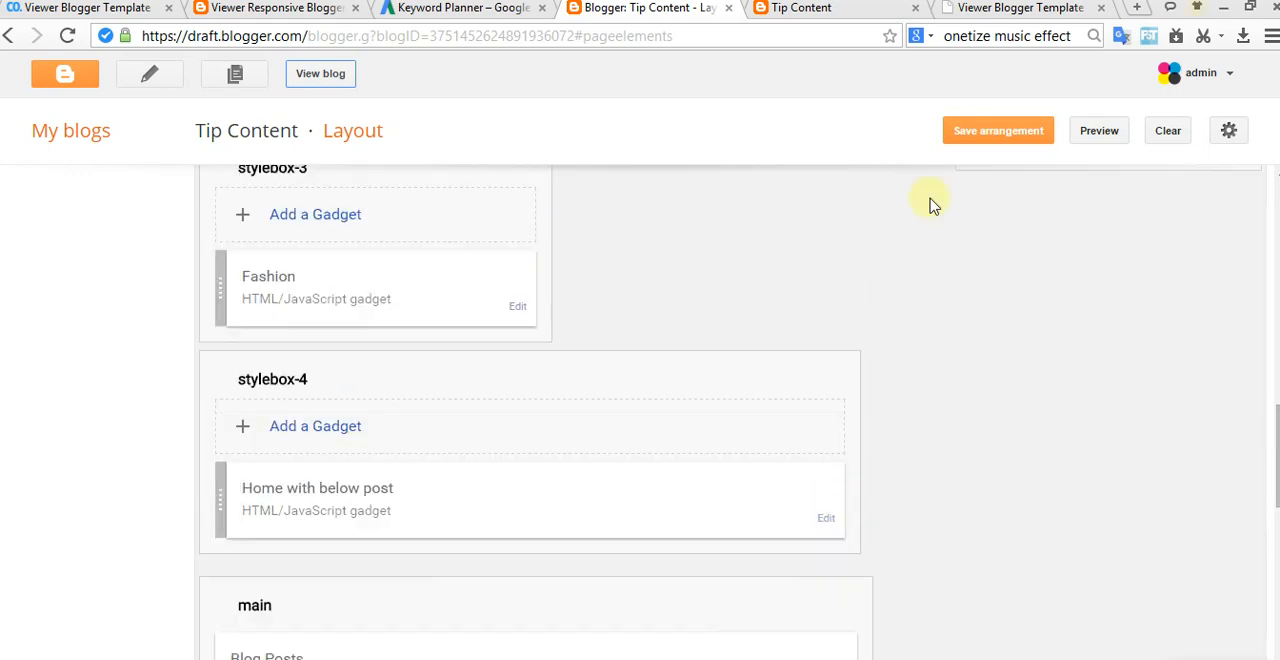
# Step: Review the documentation's "Flicker Image" steps and script code, down to the "Enable Mobile Template" section
pyautogui.click(805, 9)
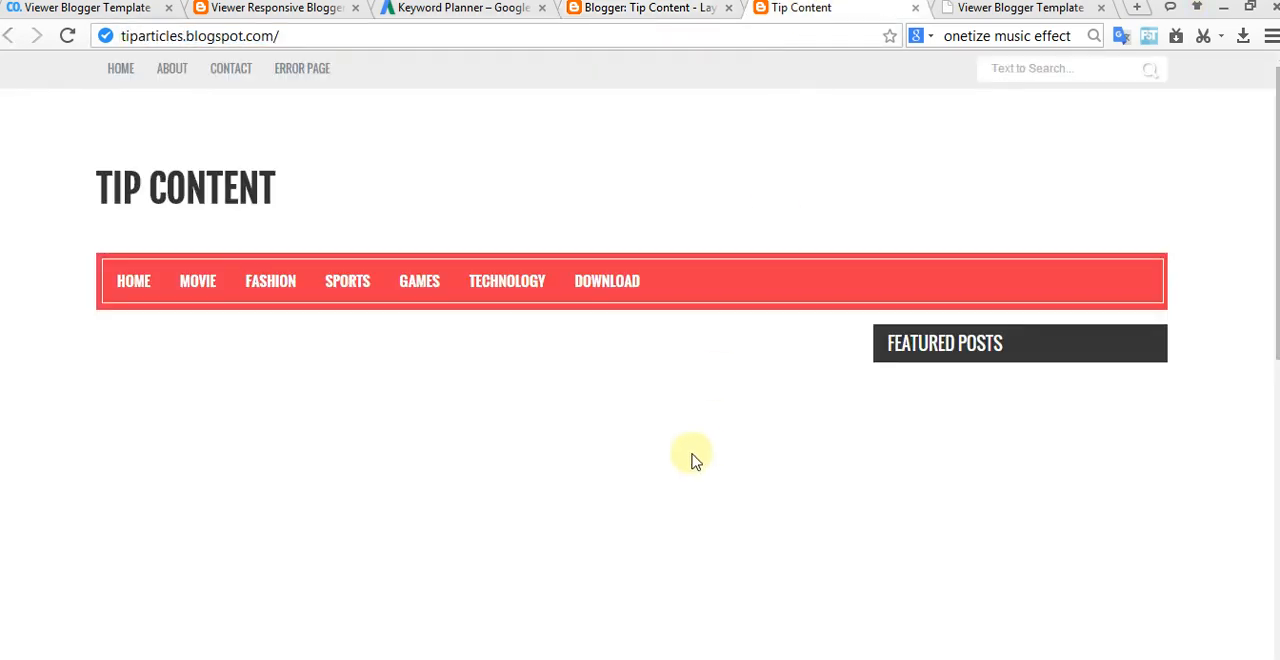
pyautogui.click(970, 8)
pyautogui.scroll(3, 773, 370)
pyautogui.scroll(-6, 773, 370)
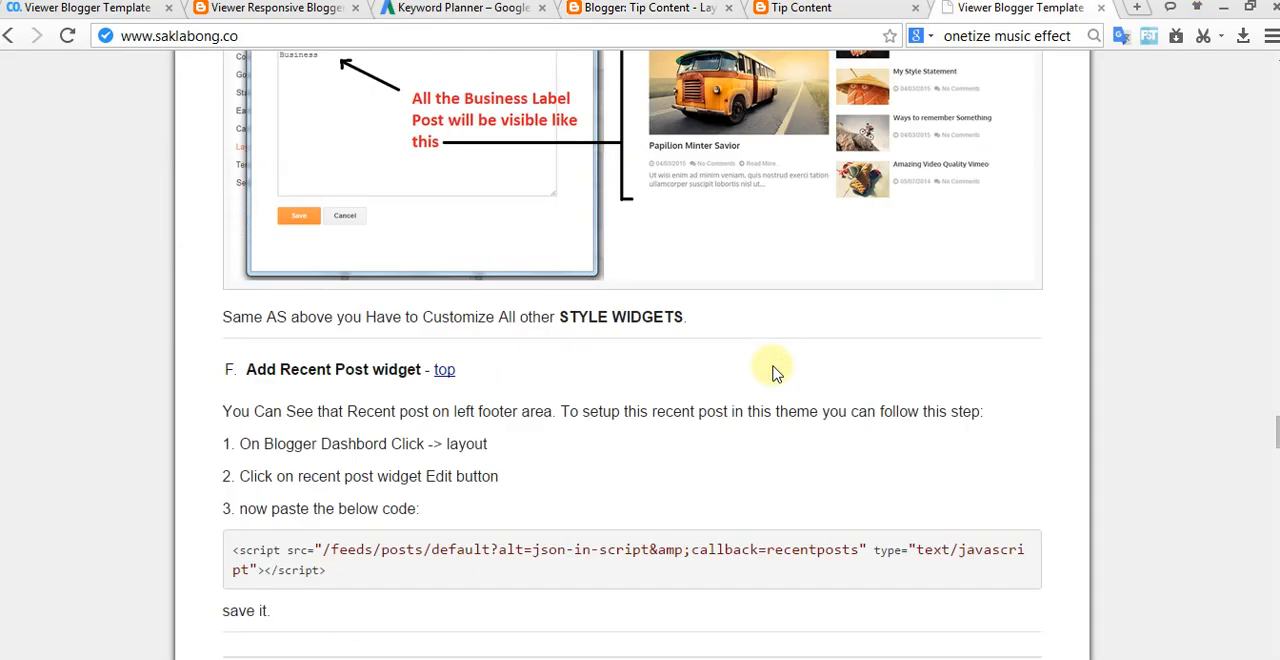
pyautogui.scroll(-4, 733, 414)
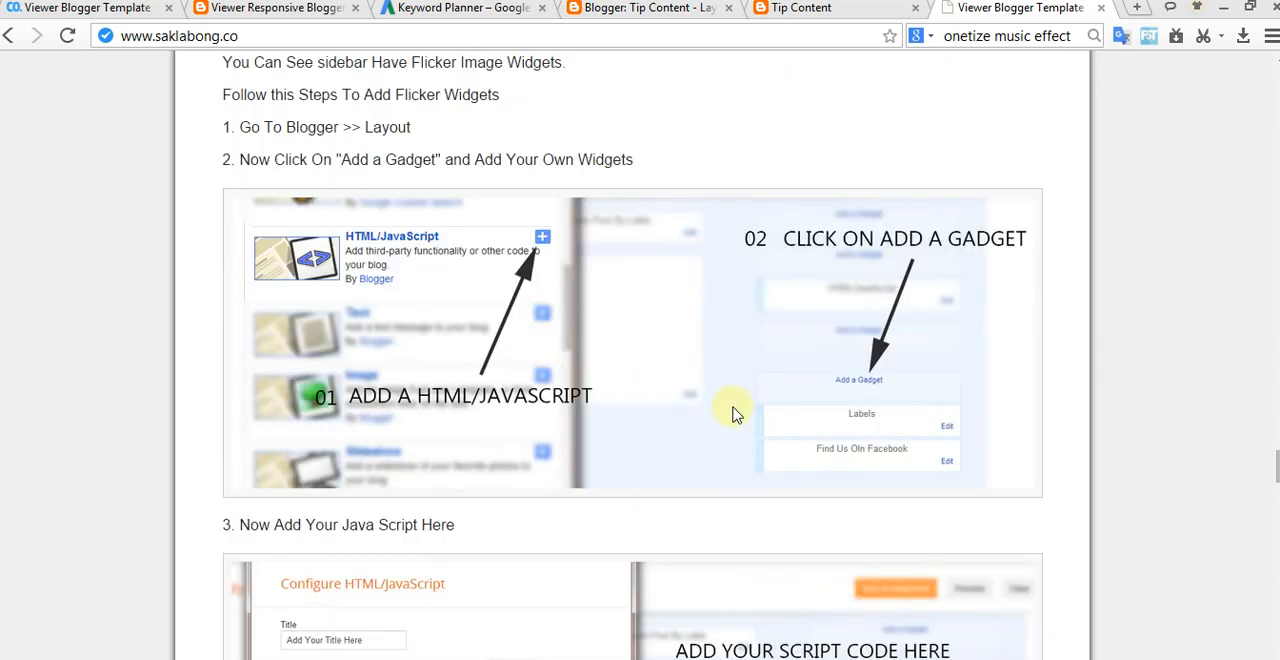
pyautogui.scroll(-2, 571, 351)
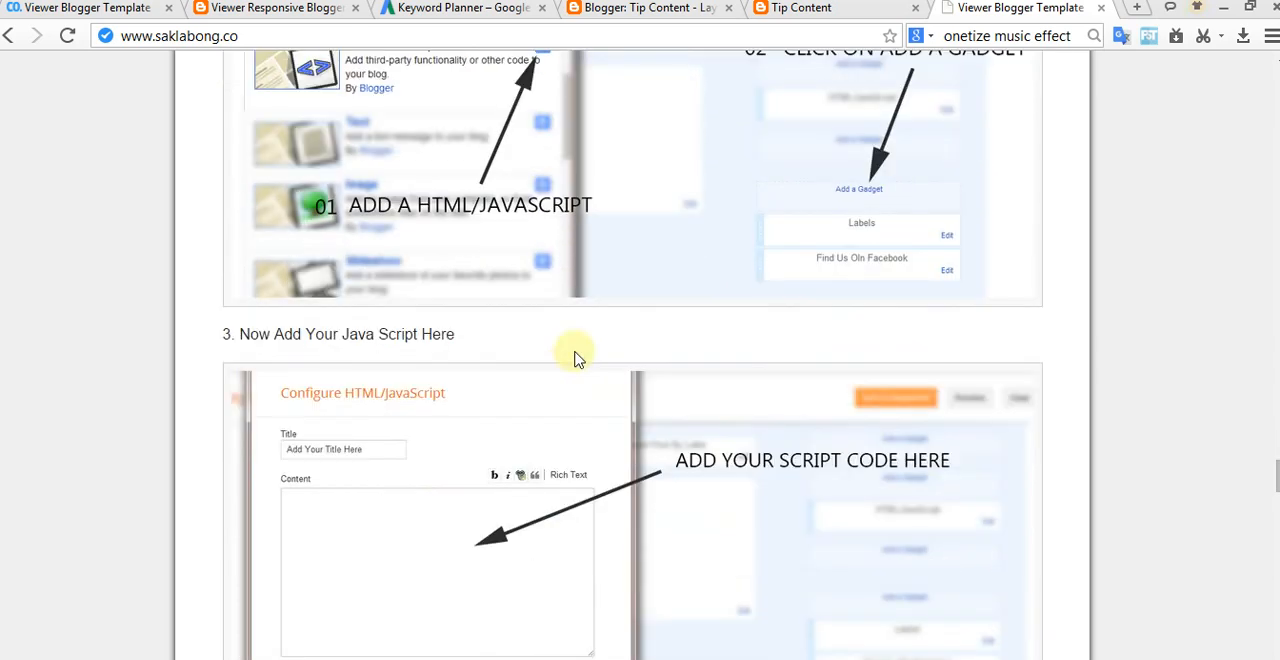
pyautogui.scroll(-6, 576, 358)
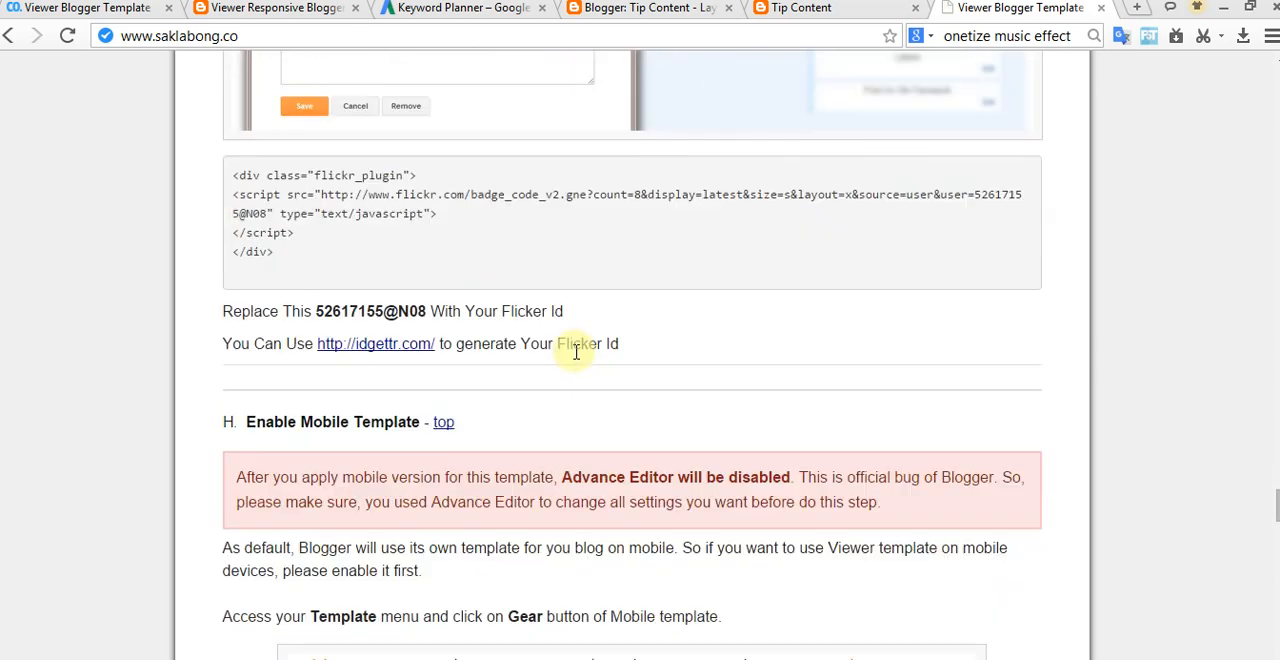
pyautogui.scroll(13, 576, 351)
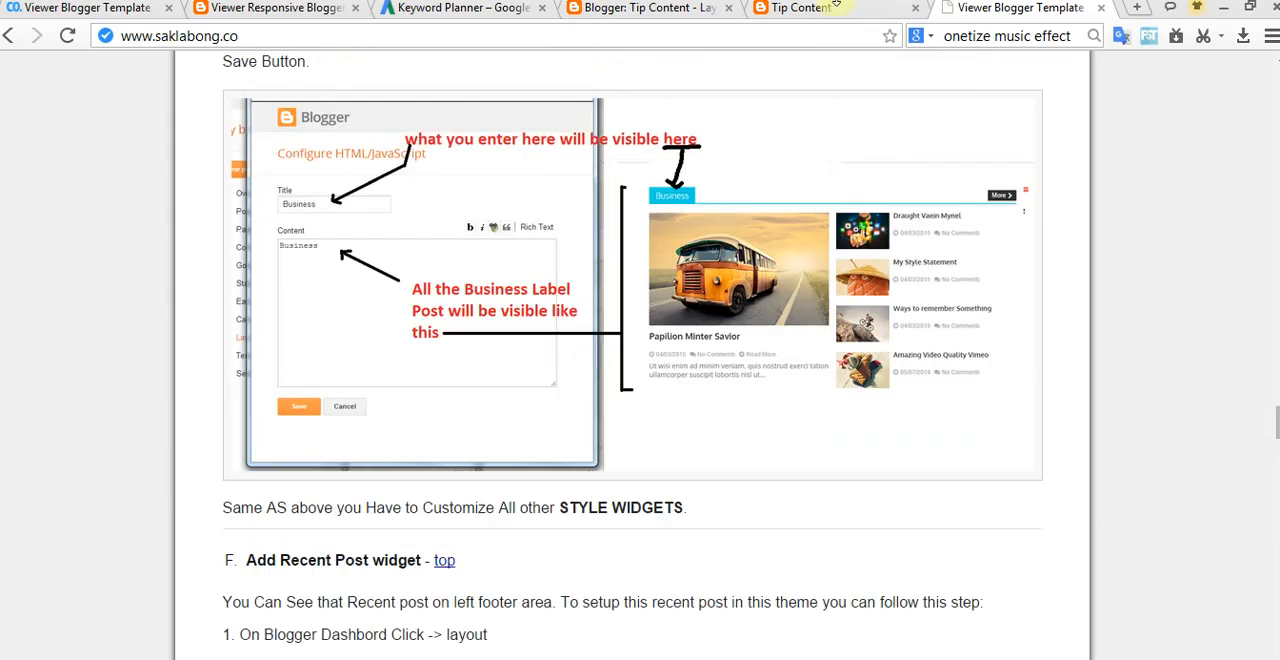
# Step: Paste the copied recent posts script into the left footer's Recent Posts gadget, then save the gadget and the arrangement
pyautogui.click(813, 14)
pyautogui.scroll(-6, 794, 423)
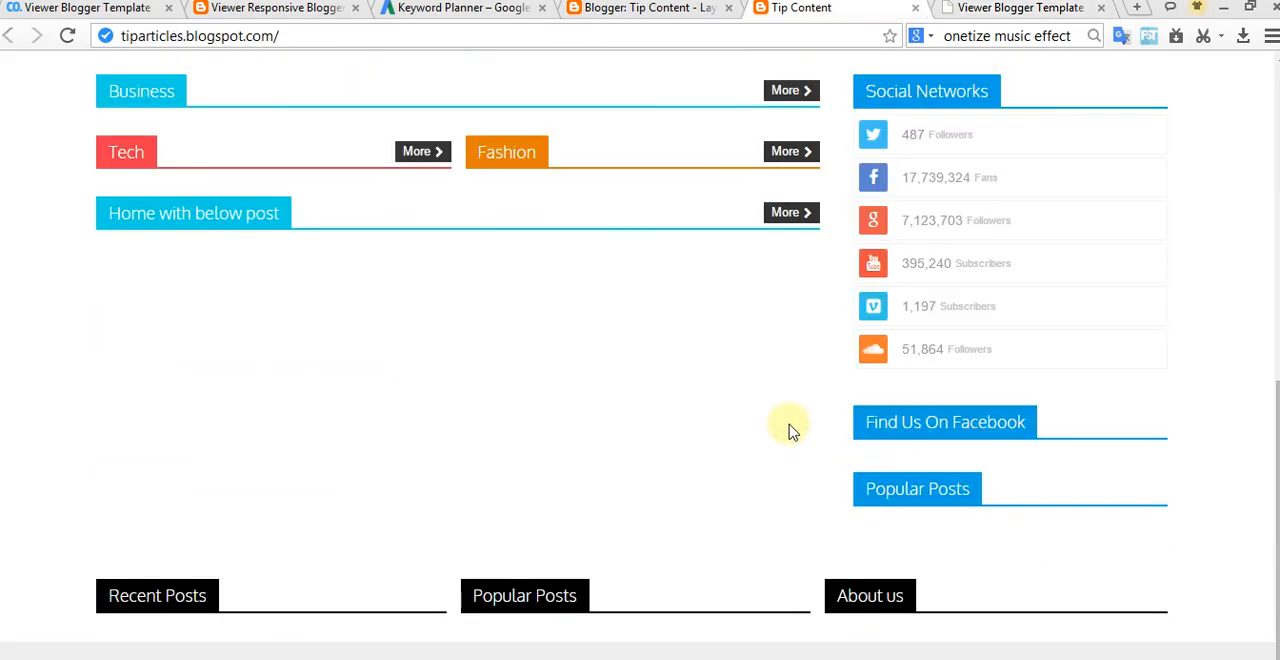
pyautogui.click(622, 14)
pyautogui.scroll(-8, 477, 460)
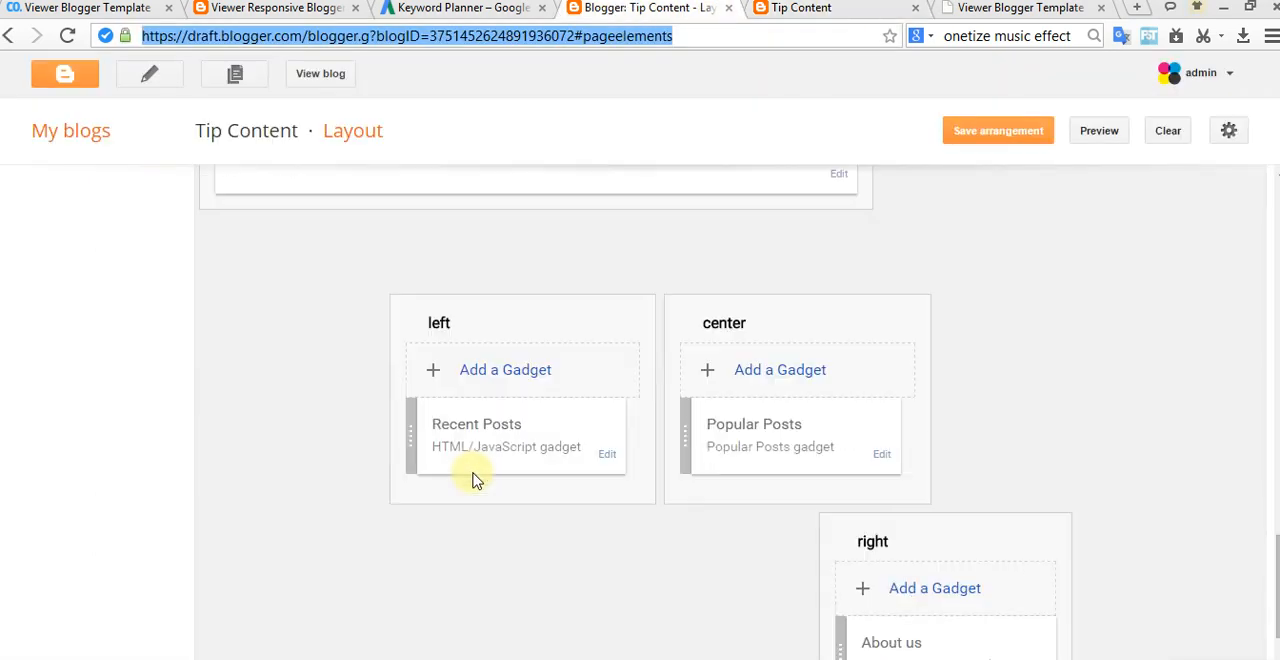
pyautogui.click(610, 454)
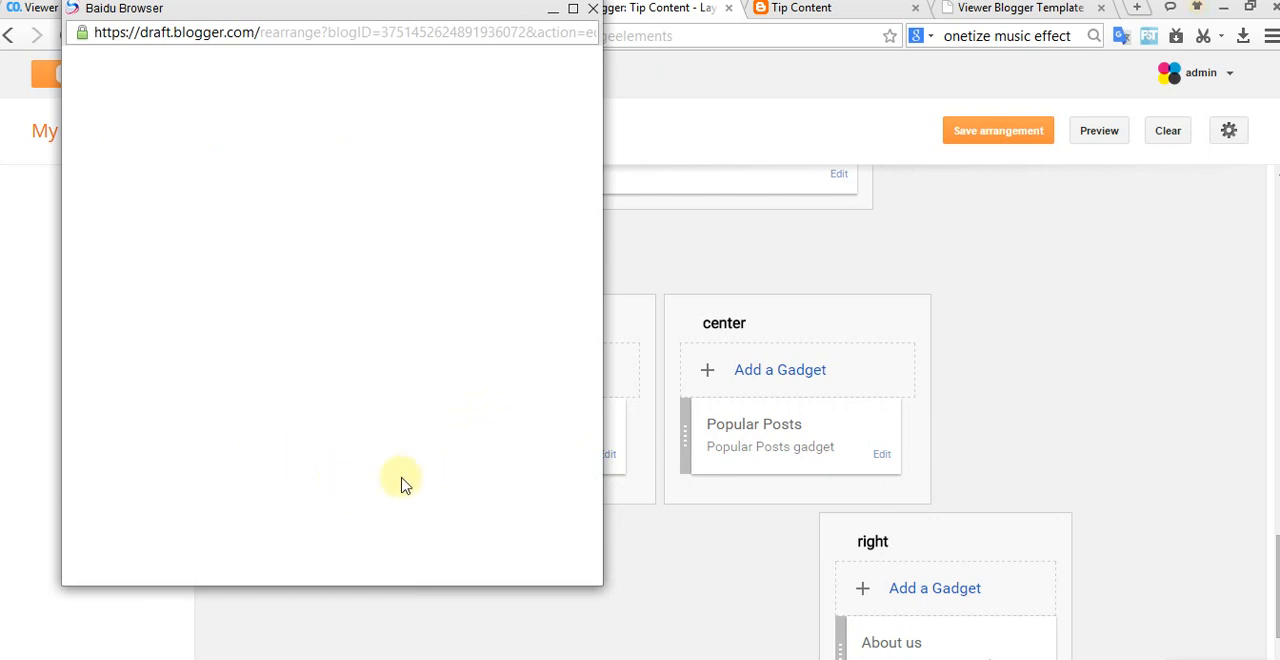
pyautogui.rightClick(277, 305)
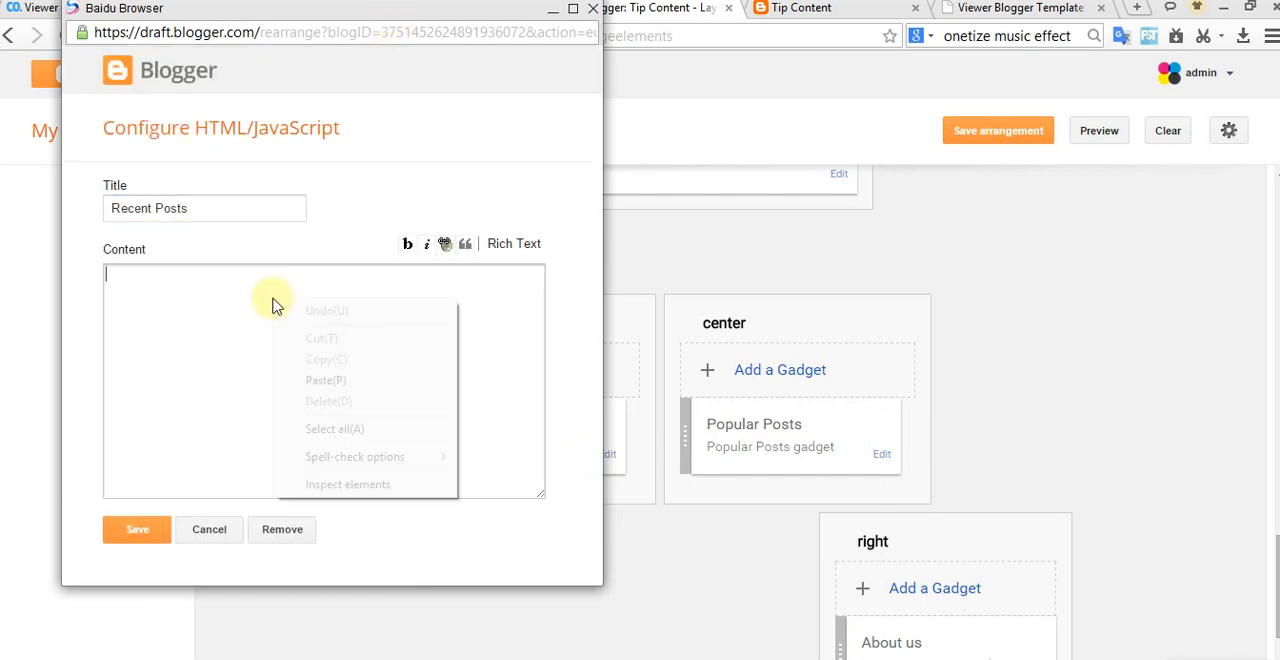
pyautogui.click(325, 380)
pyautogui.click(160, 525)
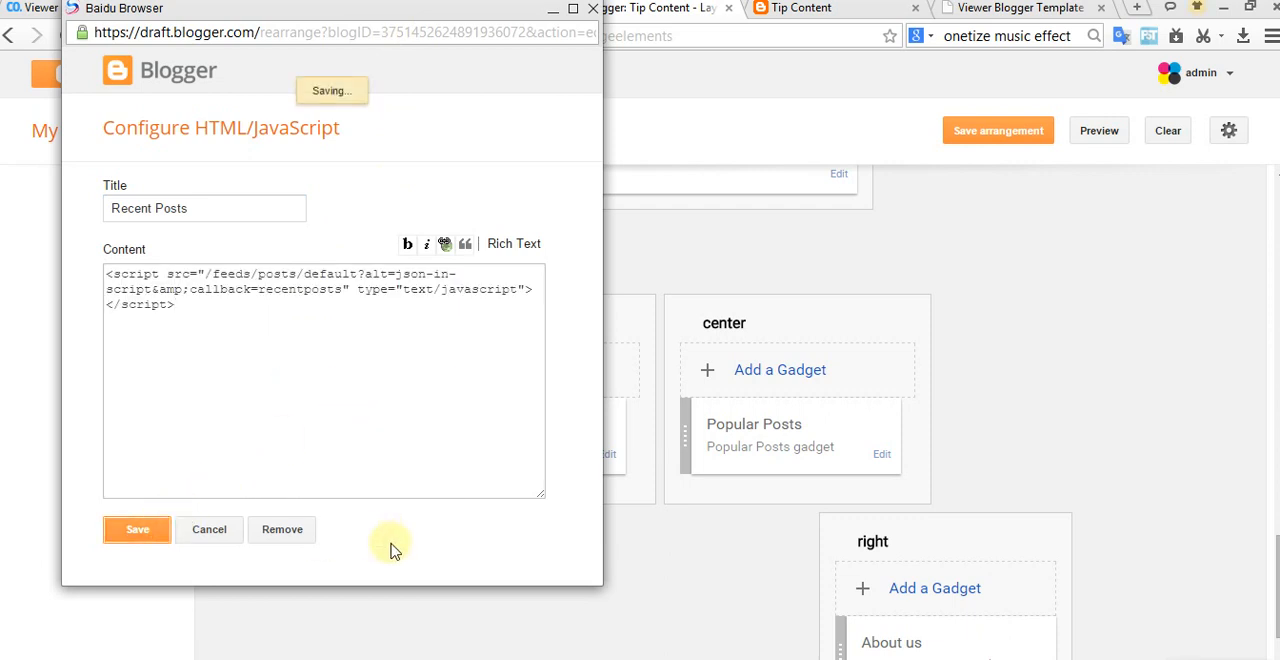
pyautogui.click(1005, 135)
# Step: Reload the live blog in a fresh tab, close its old tab and return to the documentation's "Flicker Image" section
pyautogui.click(338, 73)
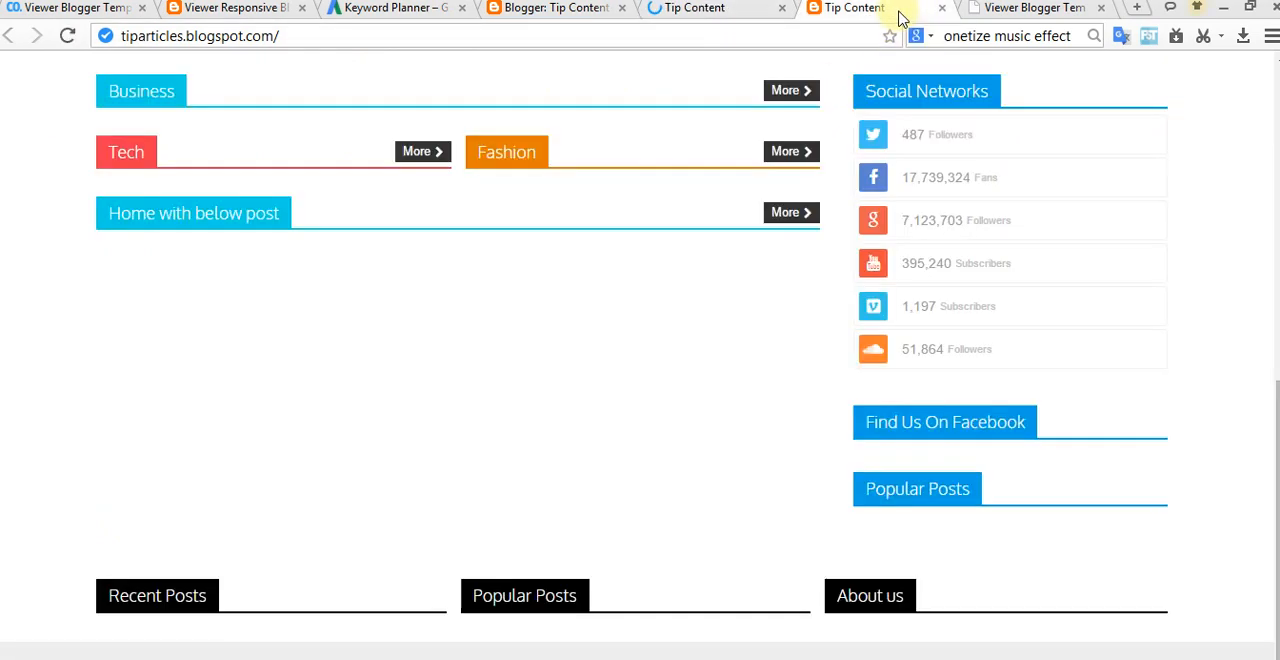
pyautogui.middleClick(858, 10)
pyautogui.click(716, 14)
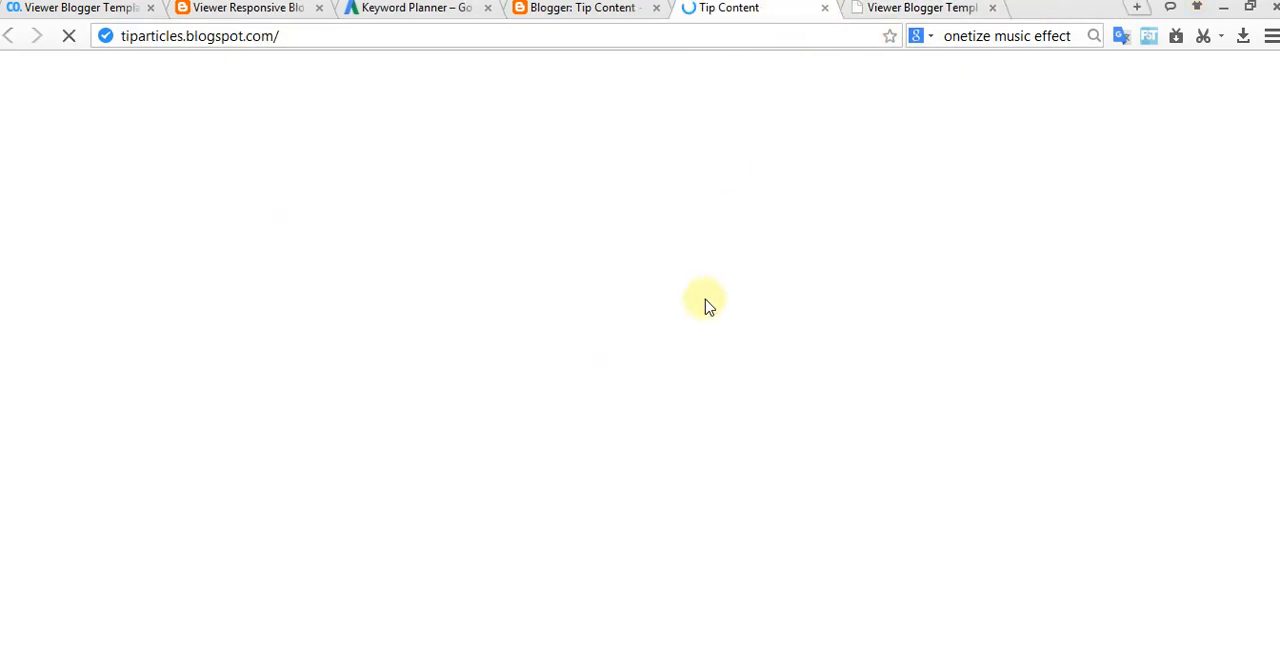
pyautogui.click(980, 14)
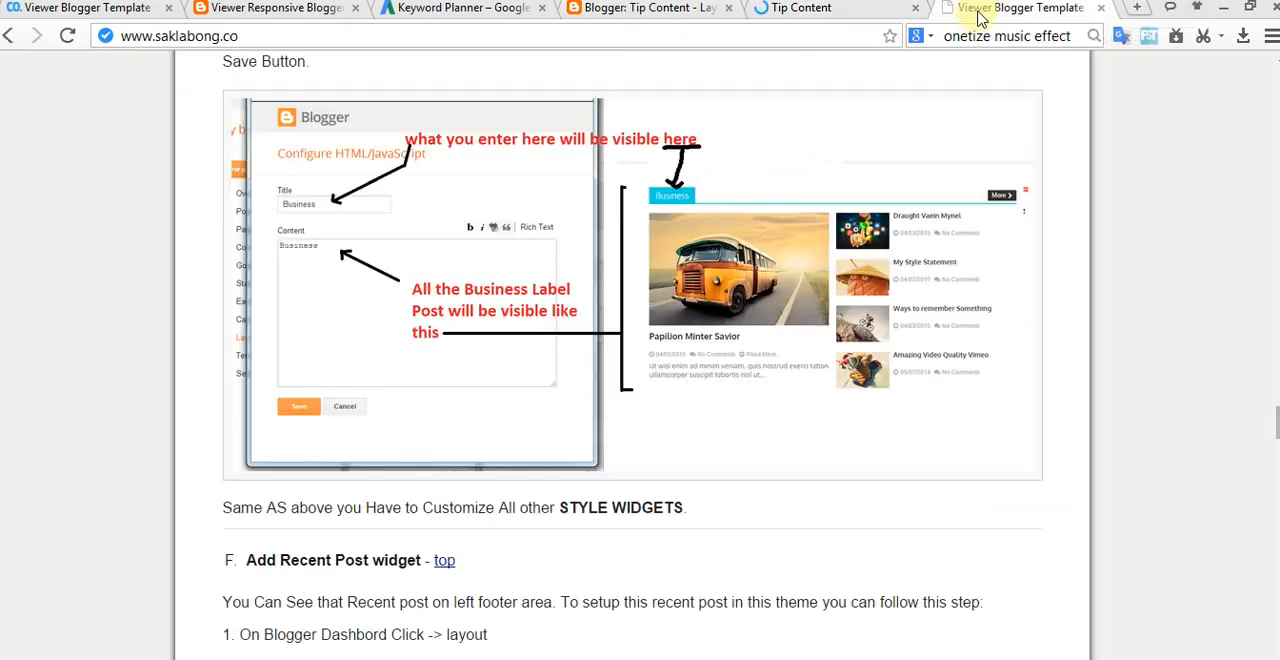
pyautogui.scroll(-4, 765, 355)
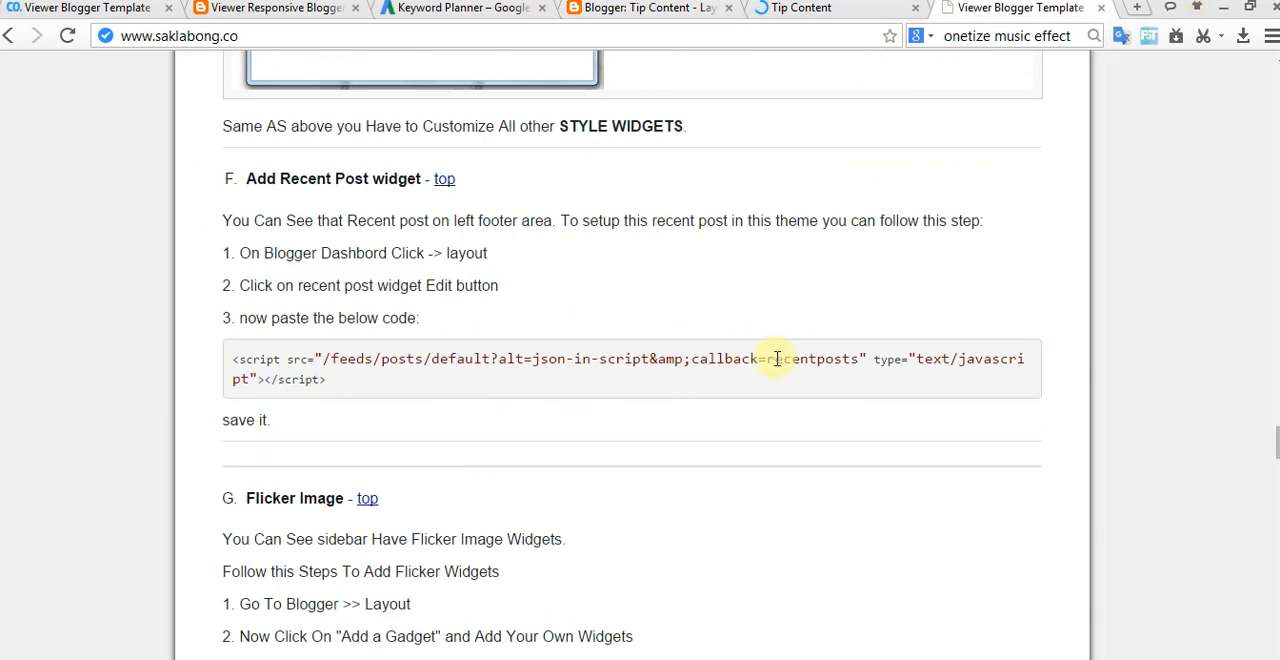
# Step: Copy the flickr_plugin script code from the documentation's "Flicker Image" section
pyautogui.scroll(-2, 775, 360)
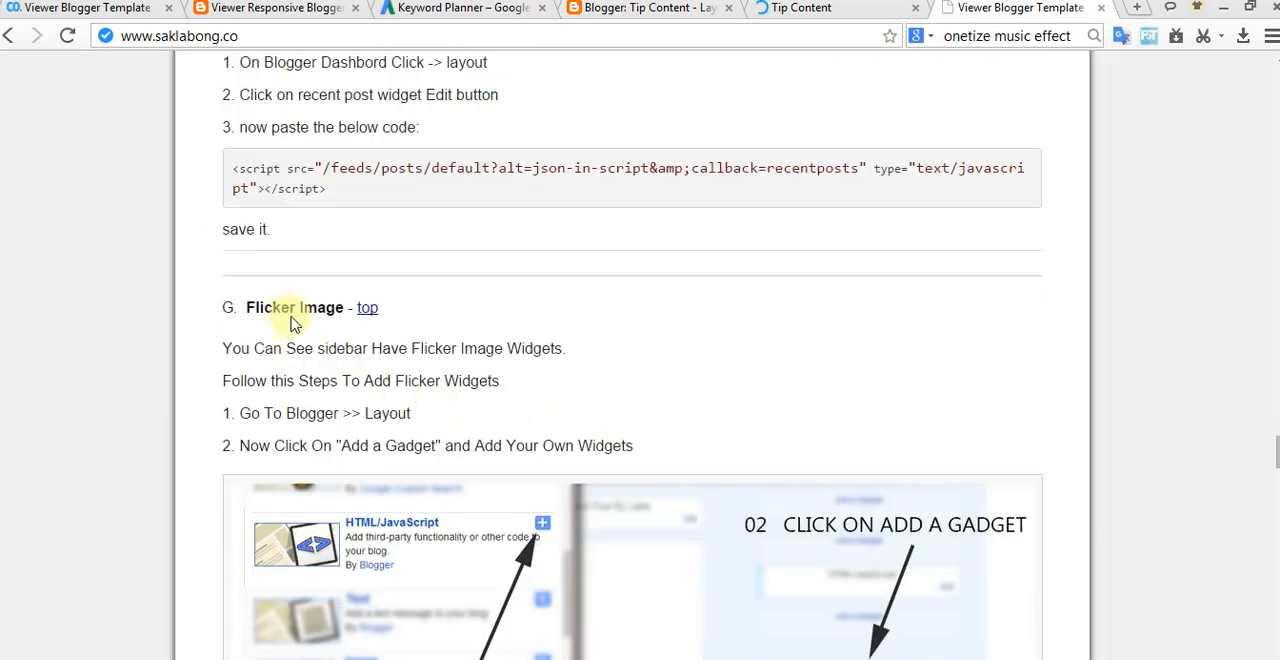
pyautogui.scroll(-2, 437, 393)
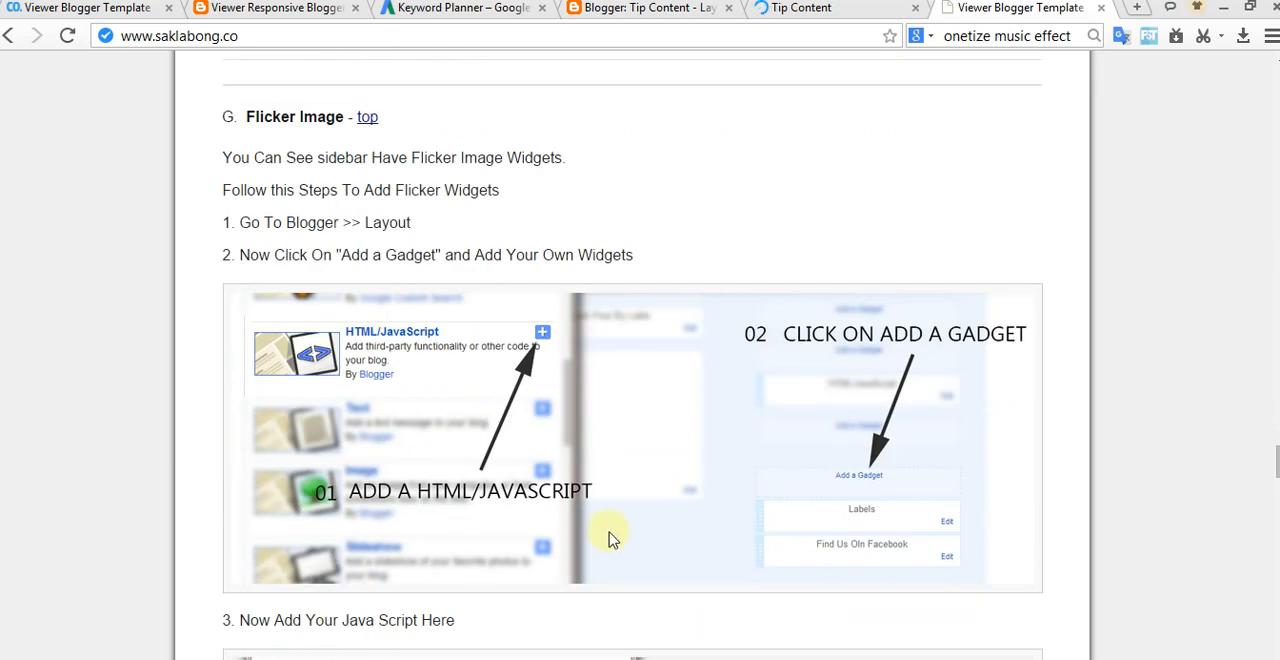
pyautogui.scroll(-3, 455, 350)
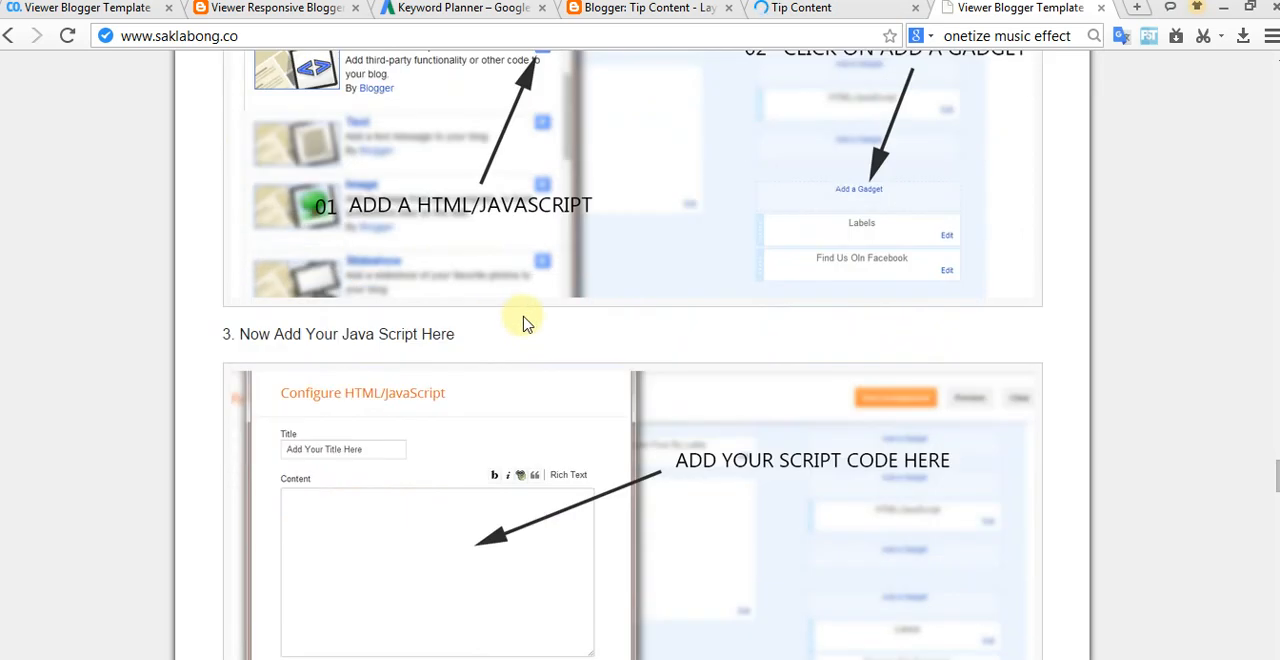
pyautogui.scroll(-2, 519, 326)
pyautogui.scroll(-1, 519, 326)
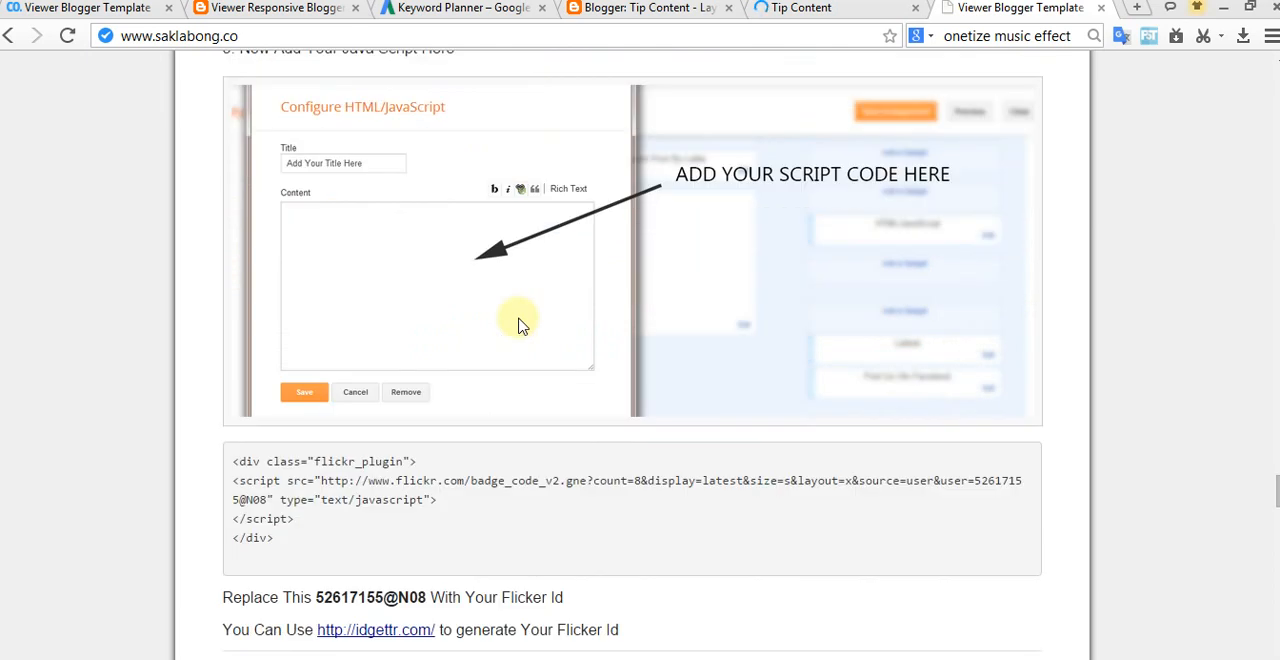
pyautogui.moveTo(234, 463); pyautogui.dragTo(329, 520)
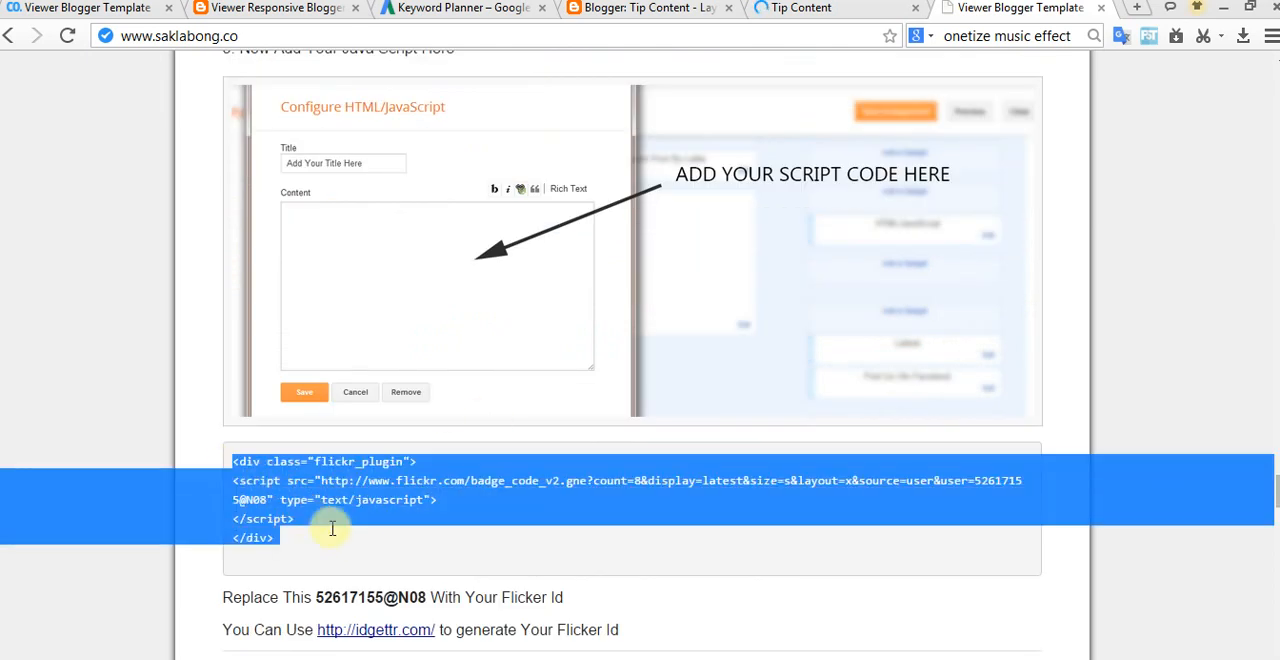
pyautogui.rightClick(389, 495)
pyautogui.click(452, 508)
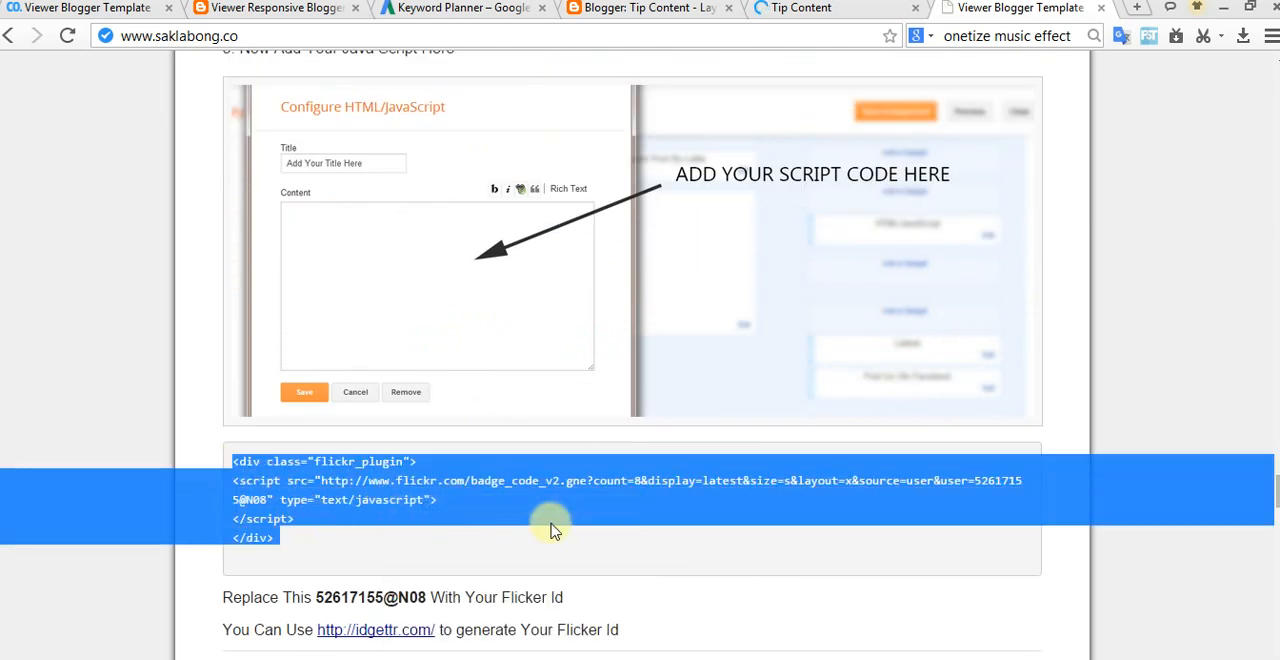
pyautogui.click(553, 524)
# Step: Review where the documentation places the Flickr gadget and locate the untitled HTML/JavaScript gadget in the blog layout's sidebar
pyautogui.scroll(4, 660, 522)
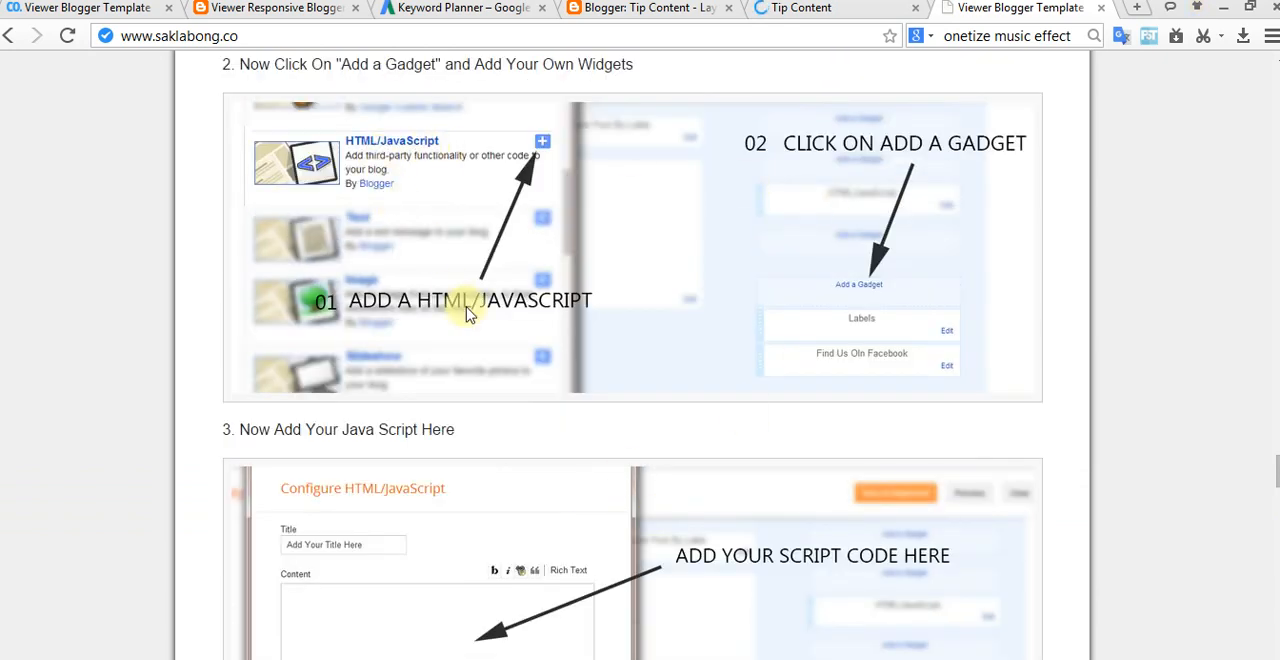
pyautogui.scroll(3, 470, 313)
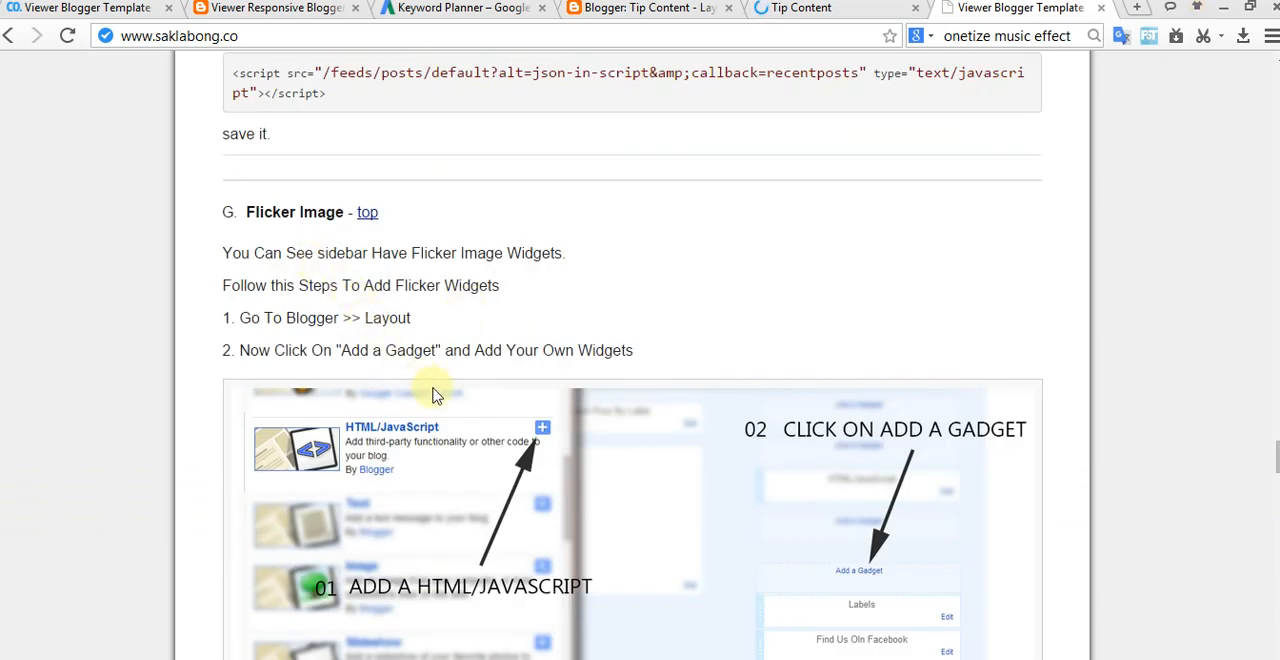
pyautogui.scroll(-2, 540, 398)
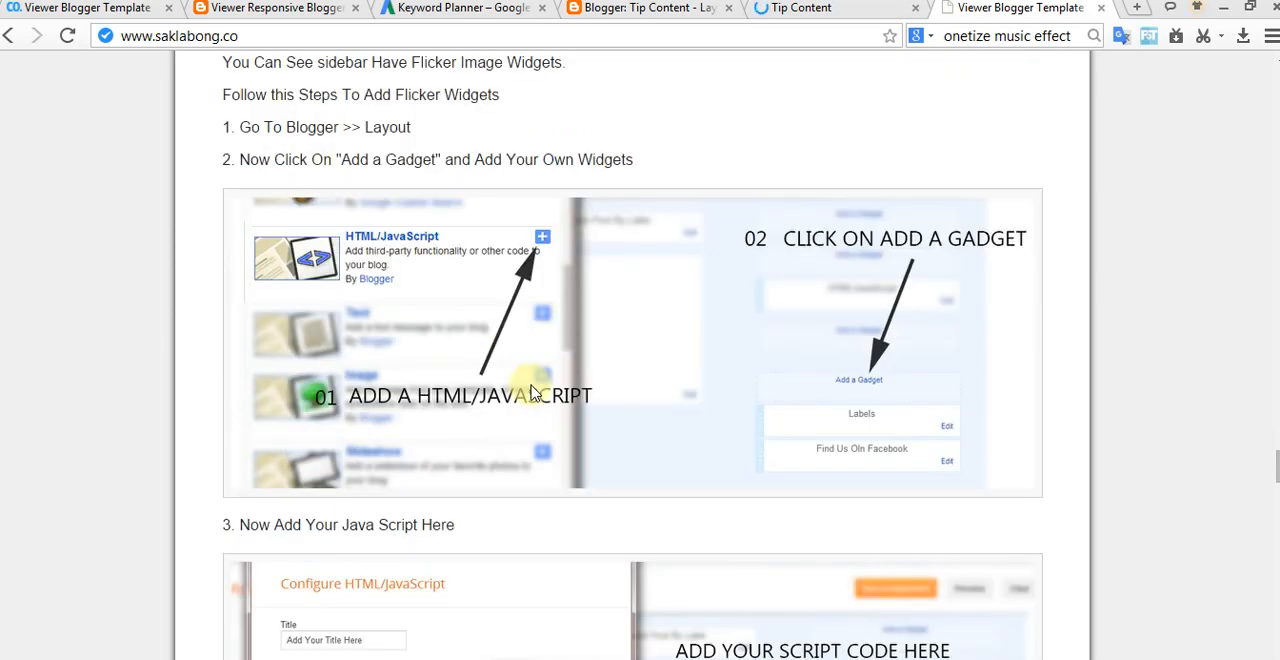
pyautogui.scroll(-2, 722, 427)
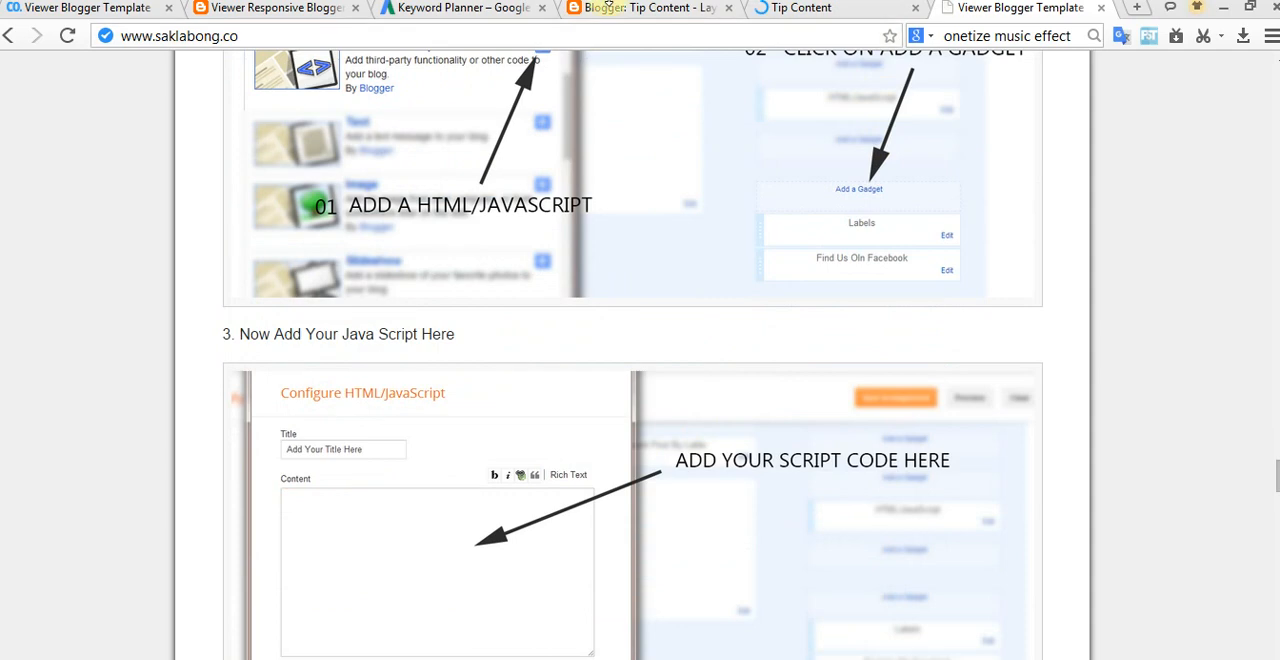
pyautogui.click(620, 15)
pyautogui.scroll(-2, 834, 523)
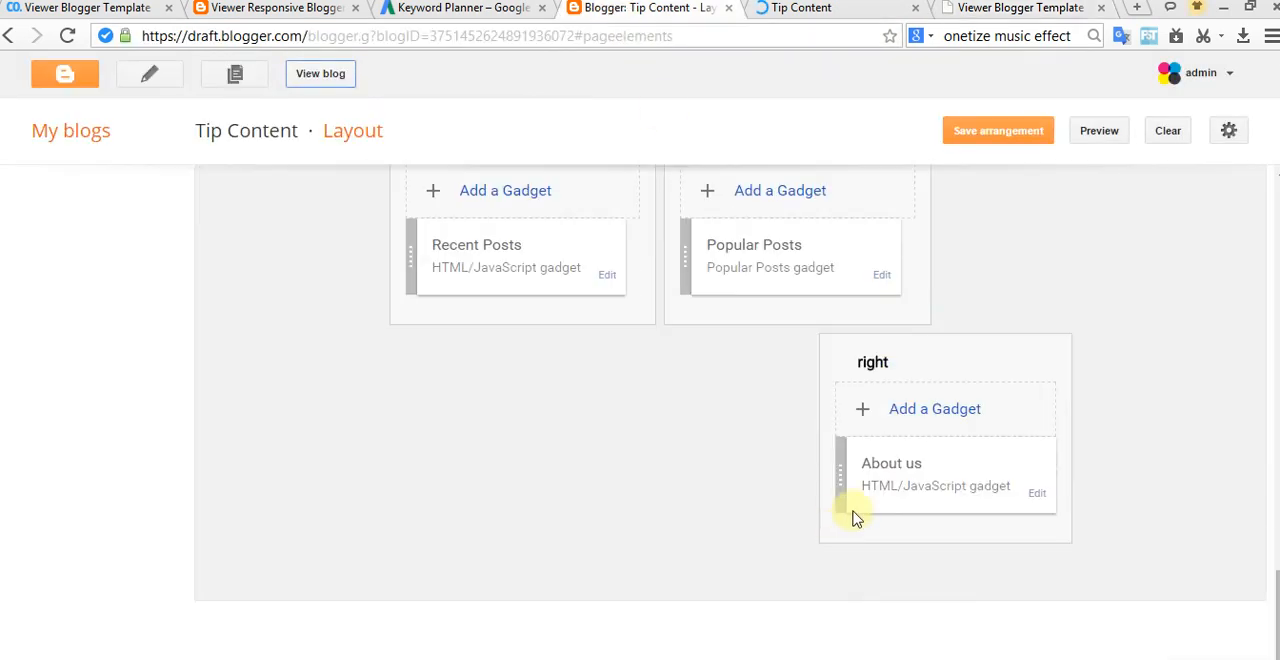
pyautogui.scroll(3, 903, 450)
pyautogui.scroll(6, 903, 450)
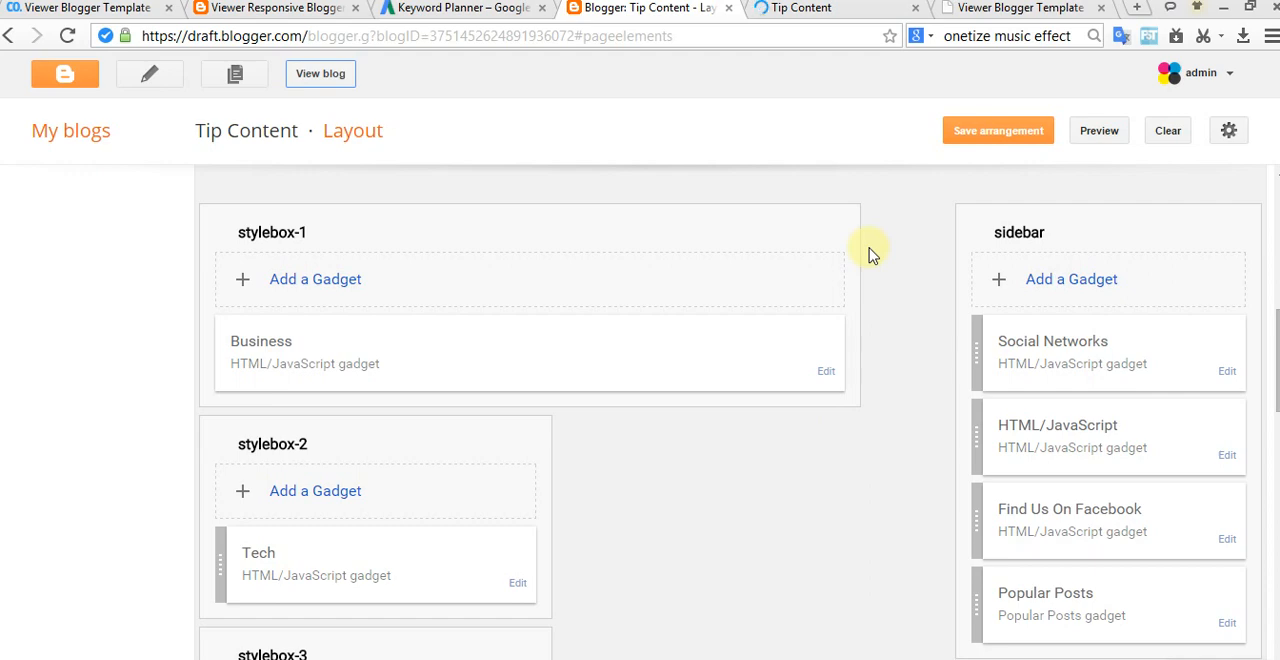
pyautogui.click(955, 12)
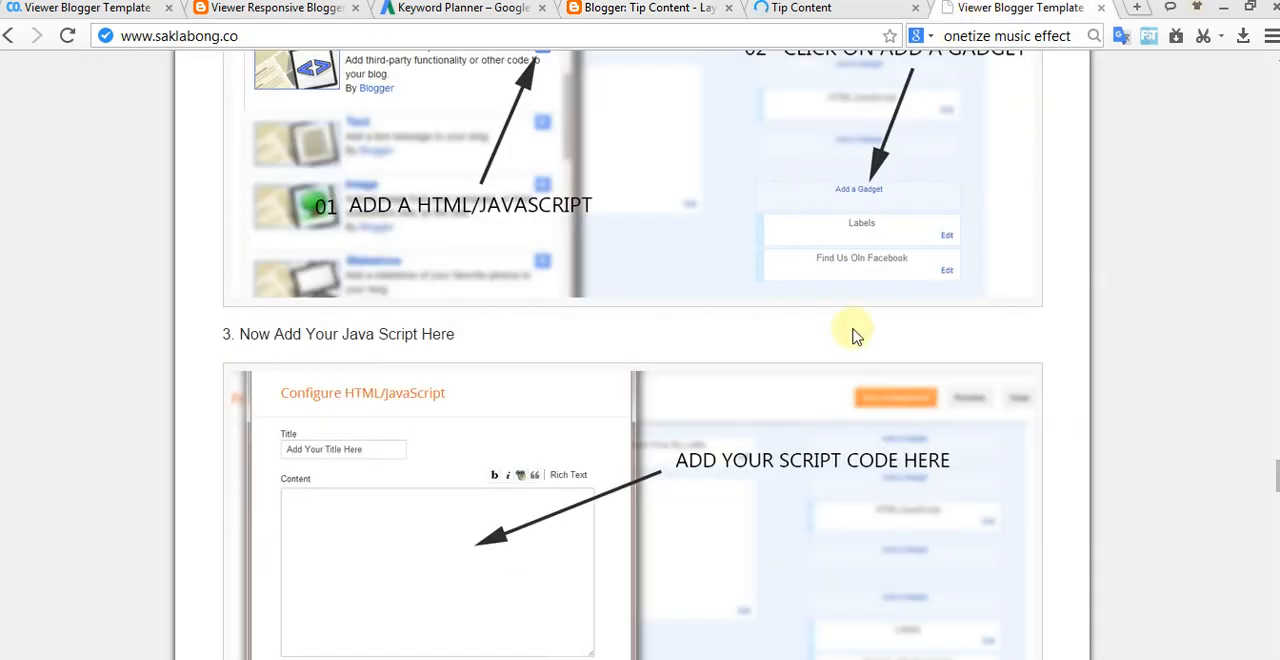
pyautogui.scroll(2, 773, 376)
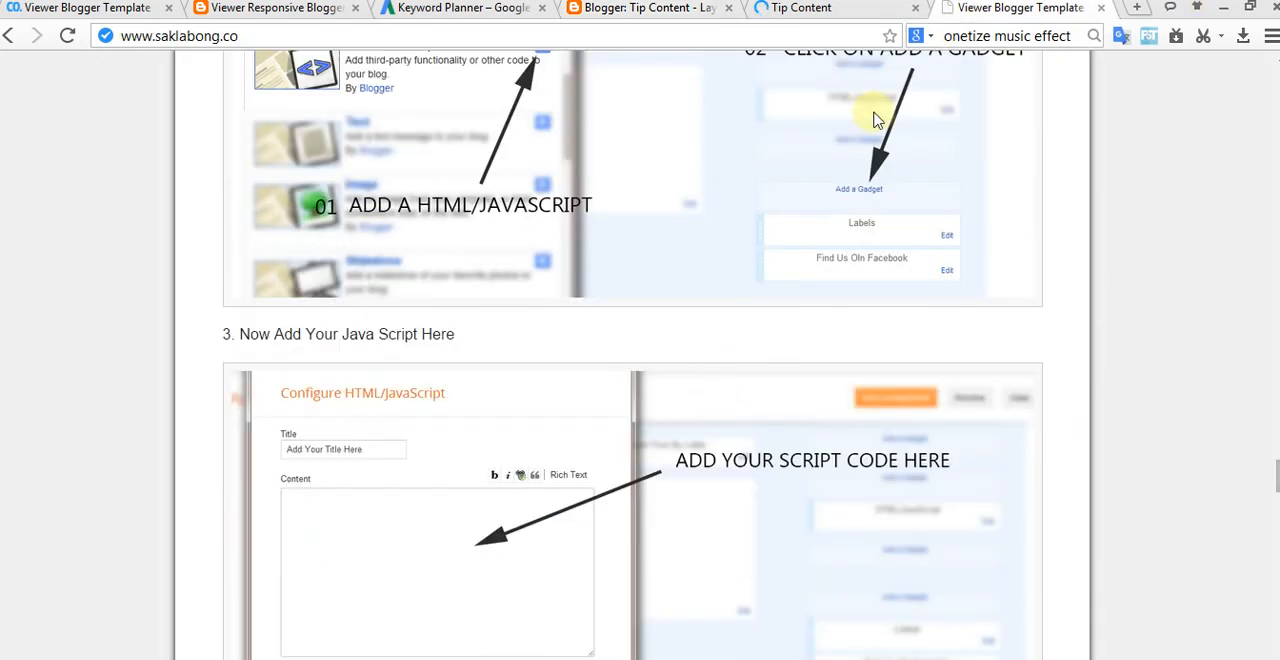
pyautogui.click(866, 8)
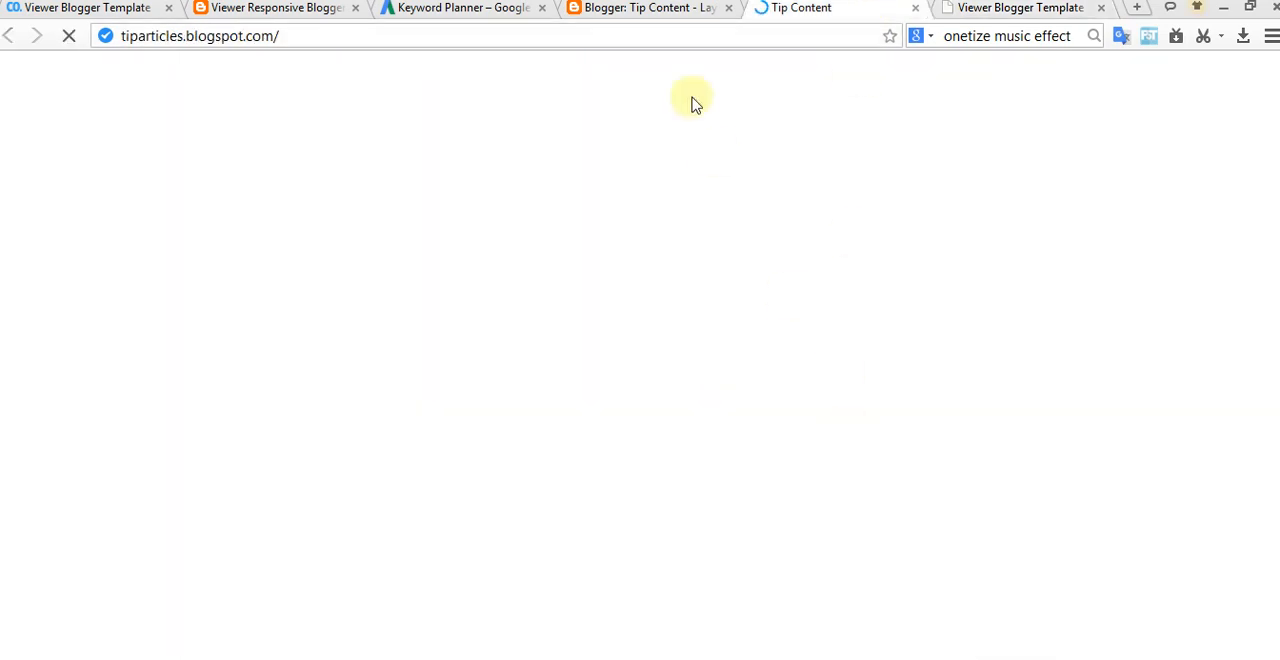
pyautogui.click(658, 8)
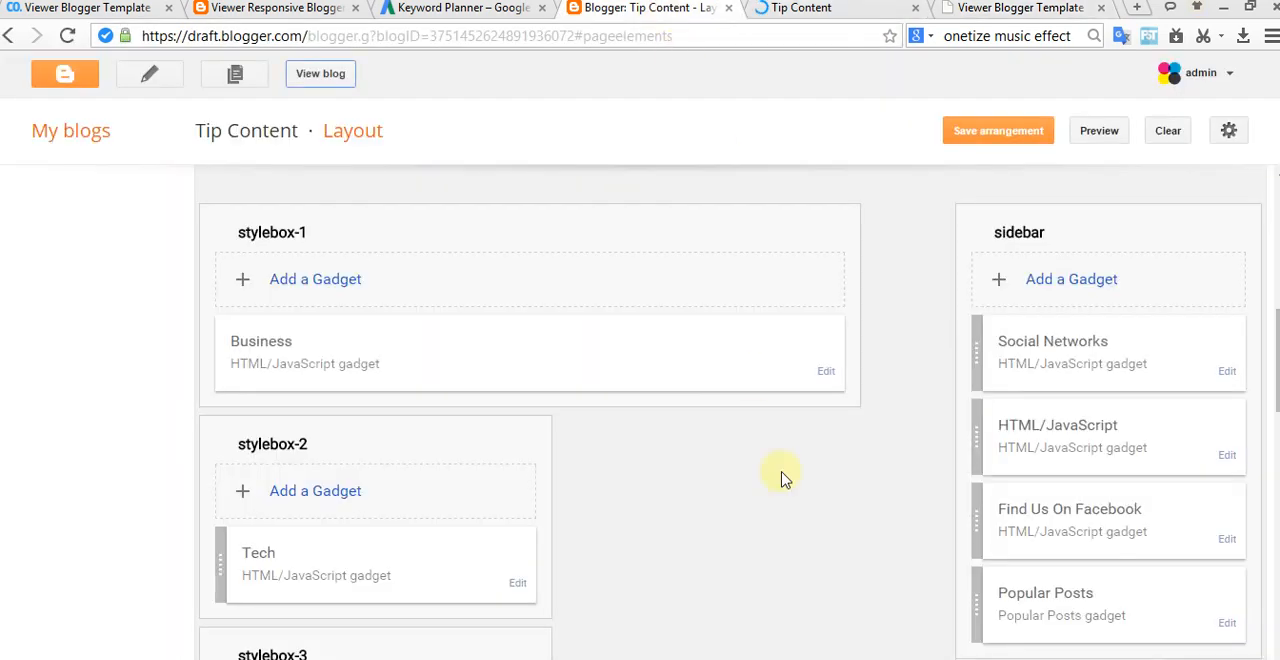
# Step: Paste the Flickr script into the sidebar's untitled HTML/JavaScript gadget, title it "Flickr", and save the gadget and the arrangement
pyautogui.click(1227, 455)
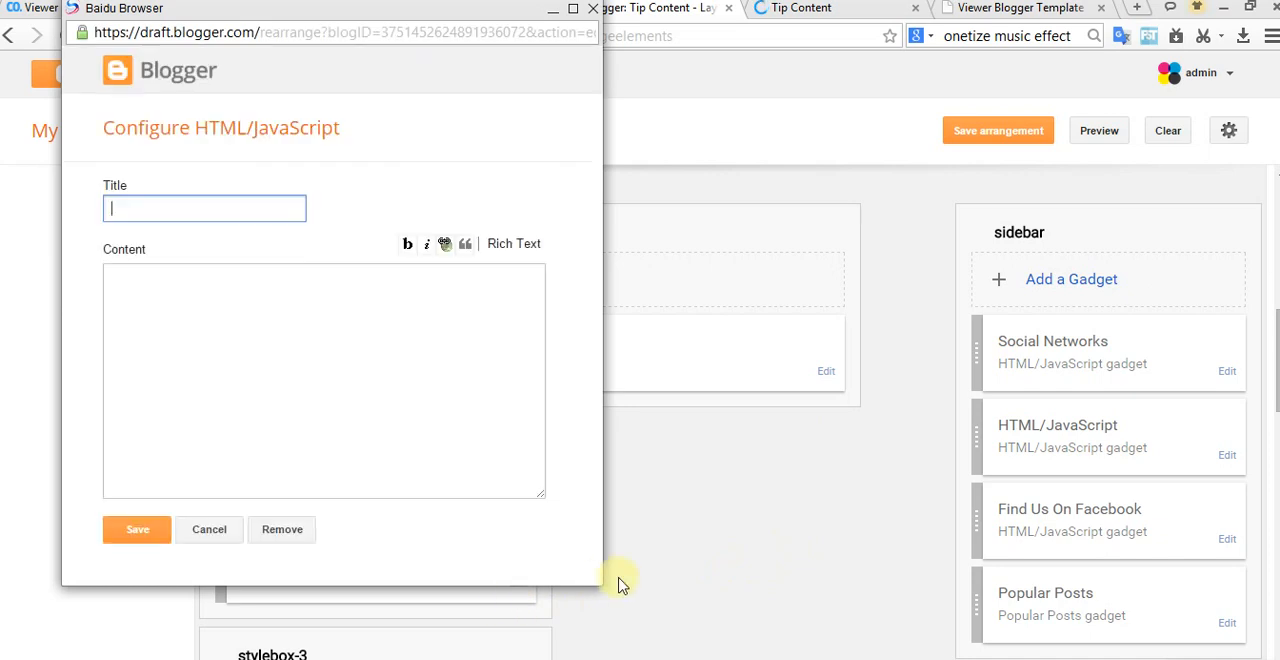
pyautogui.click(360, 340)
pyautogui.rightClick(283, 344)
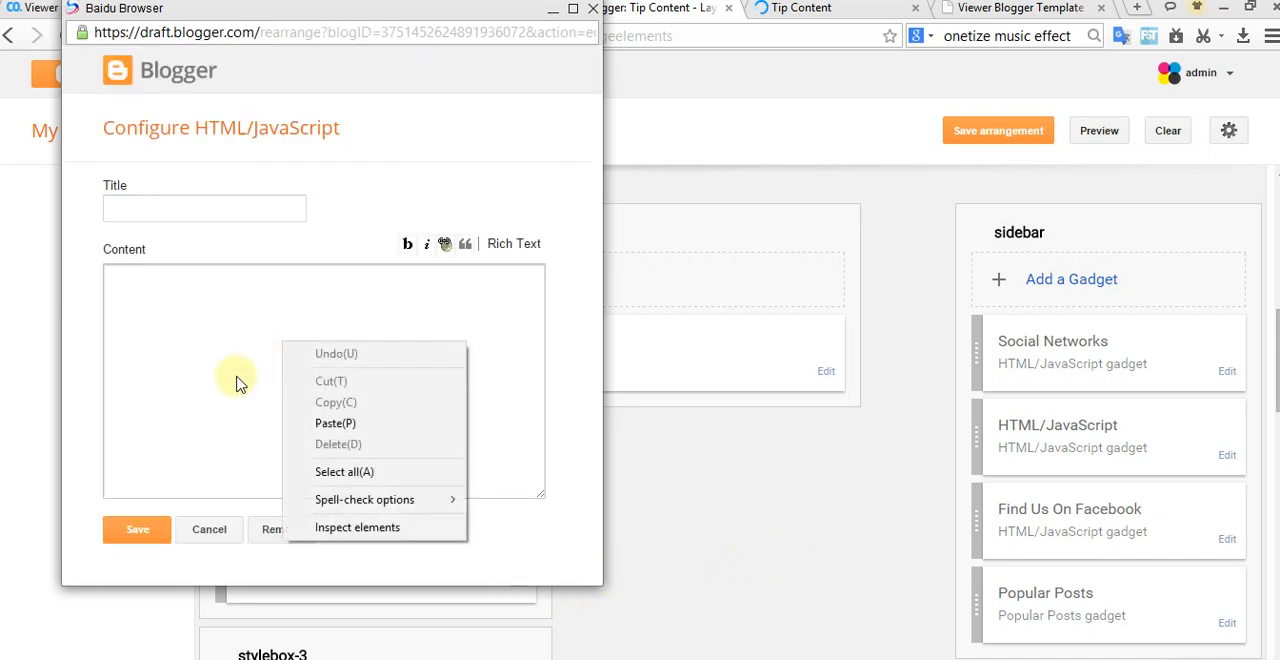
pyautogui.click(335, 423)
pyautogui.click(205, 205)
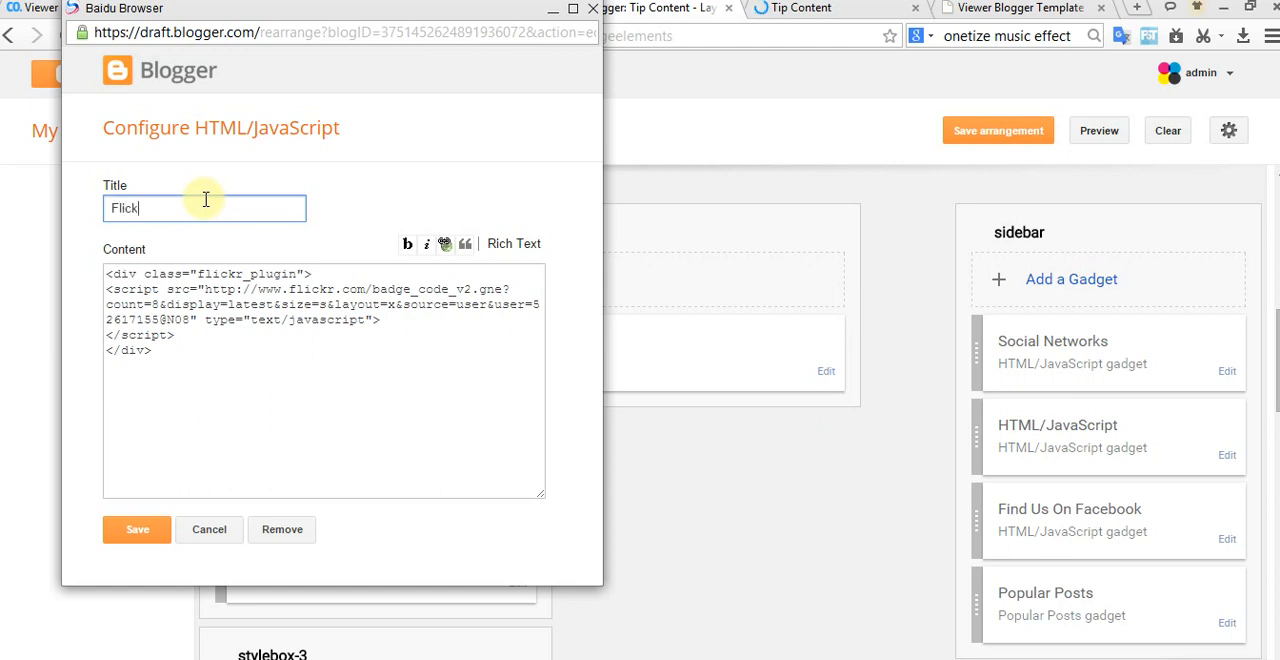
pyautogui.click(131, 527)
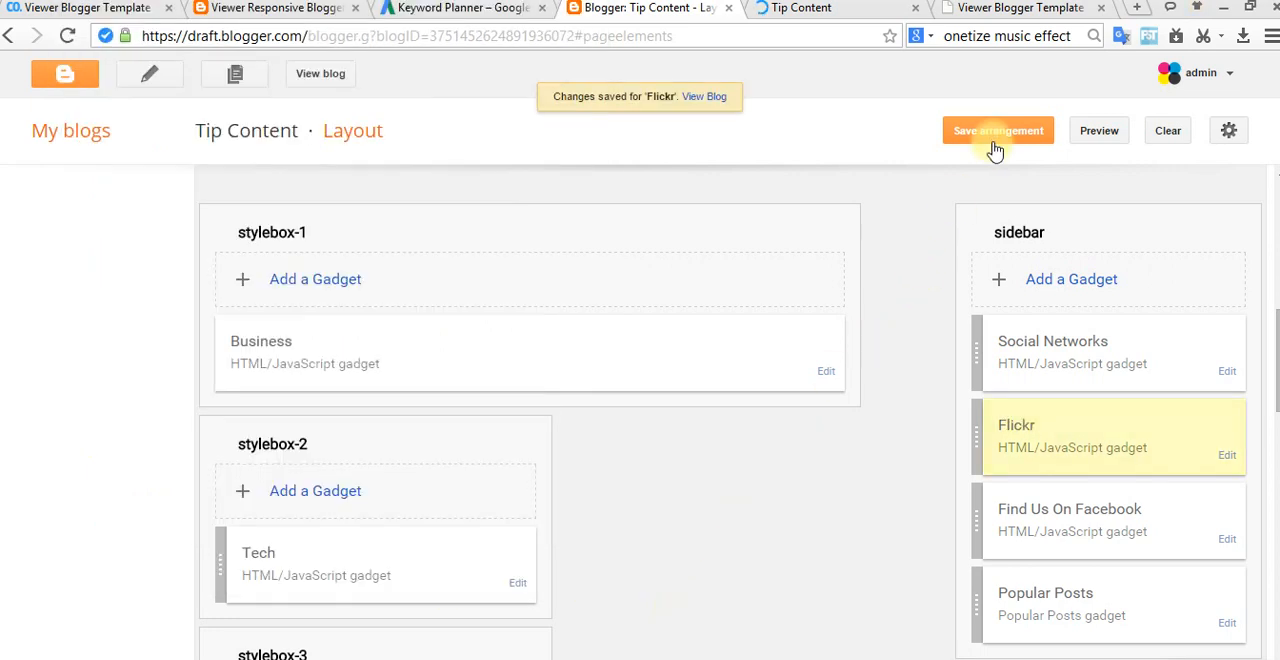
pyautogui.click(998, 131)
# Step: Open the live blog afresh, close its old tab and check the Flickr images in the sidebar
pyautogui.click(340, 77)
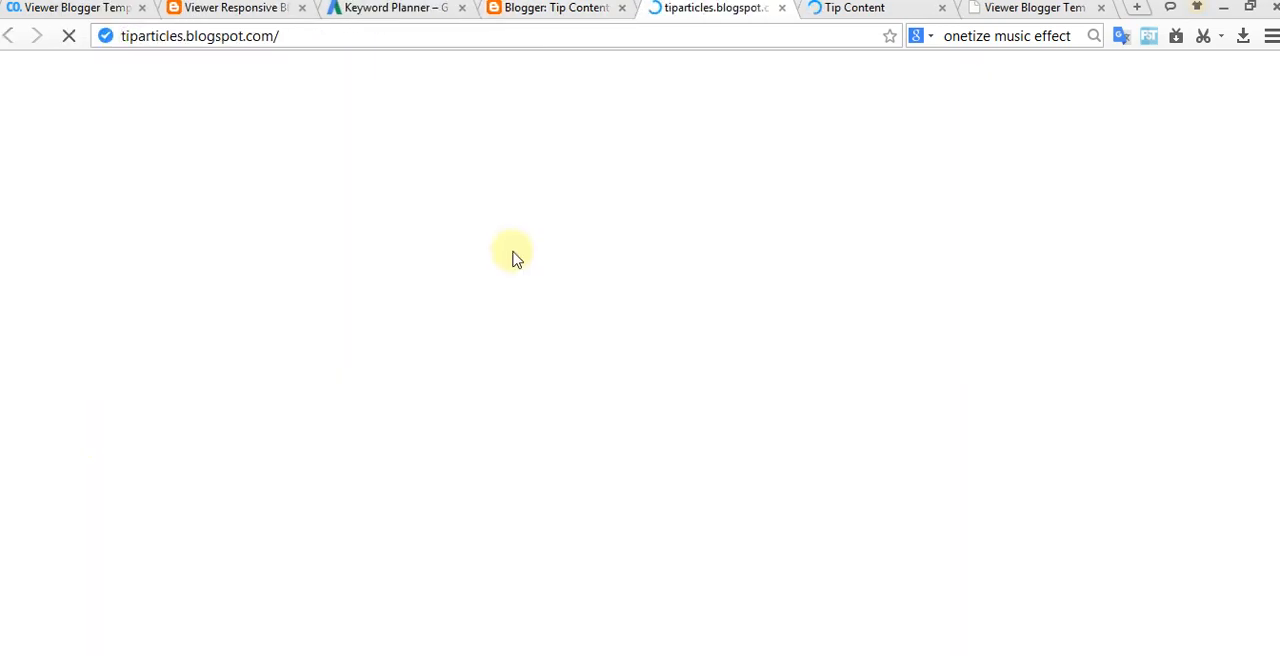
pyautogui.click(941, 8)
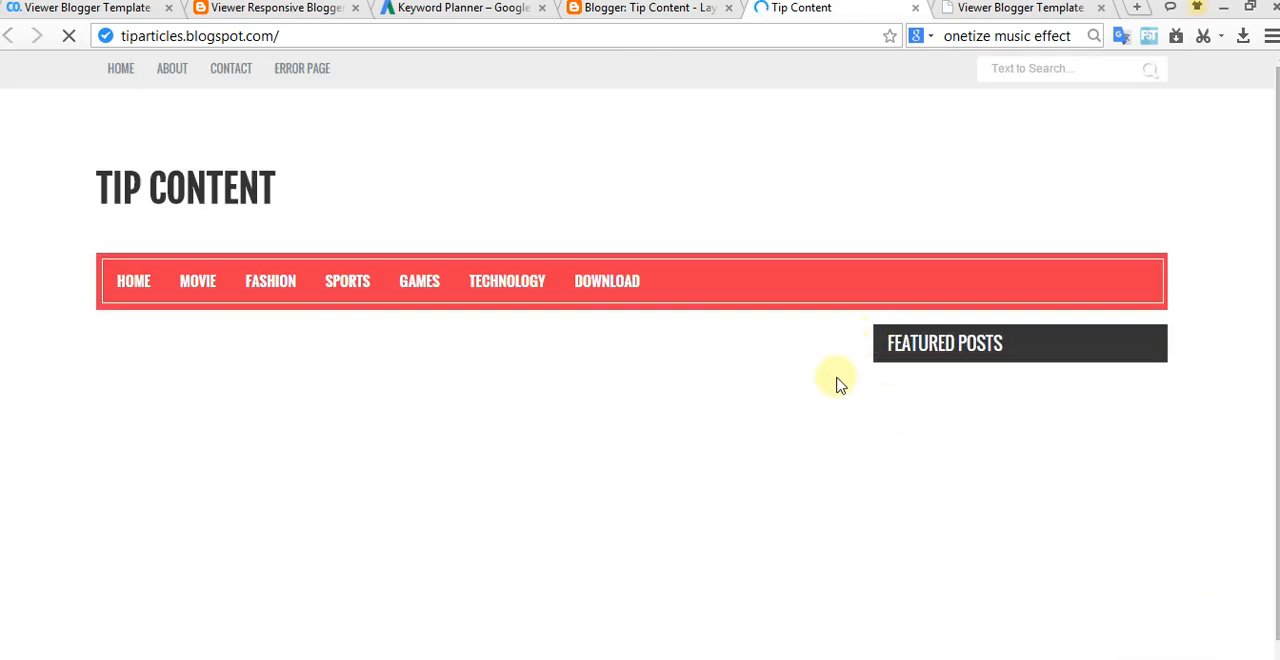
pyautogui.scroll(-8, 695, 408)
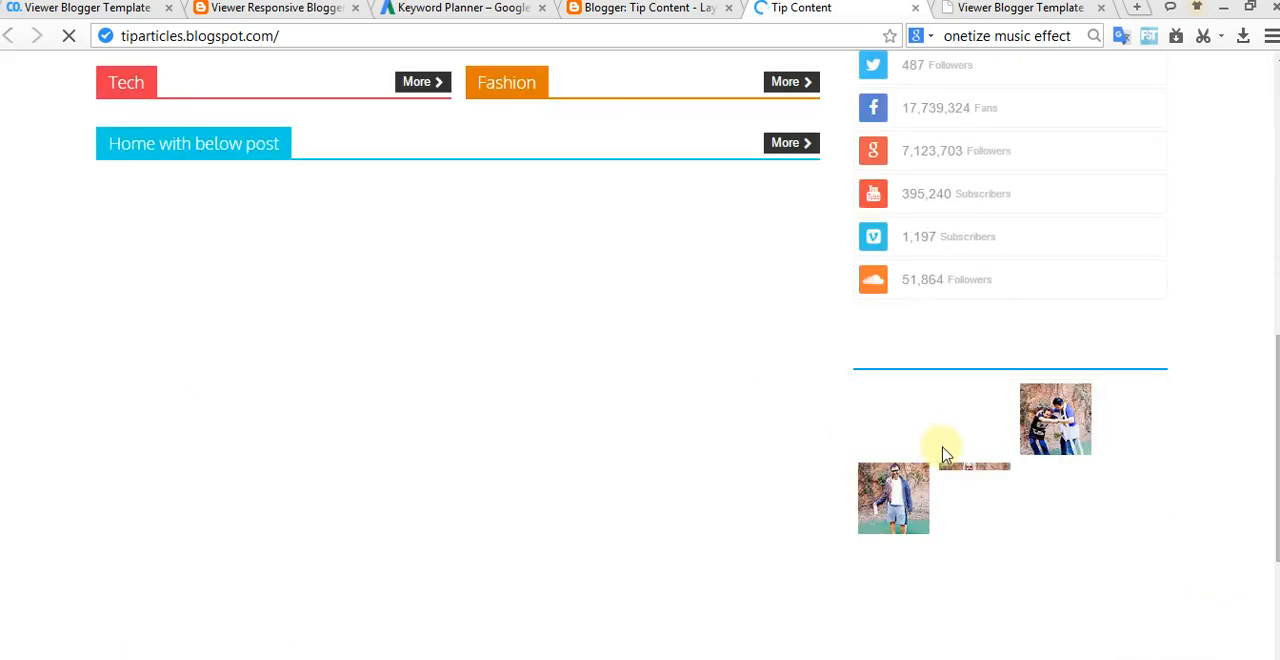
pyautogui.scroll(-2, 1043, 444)
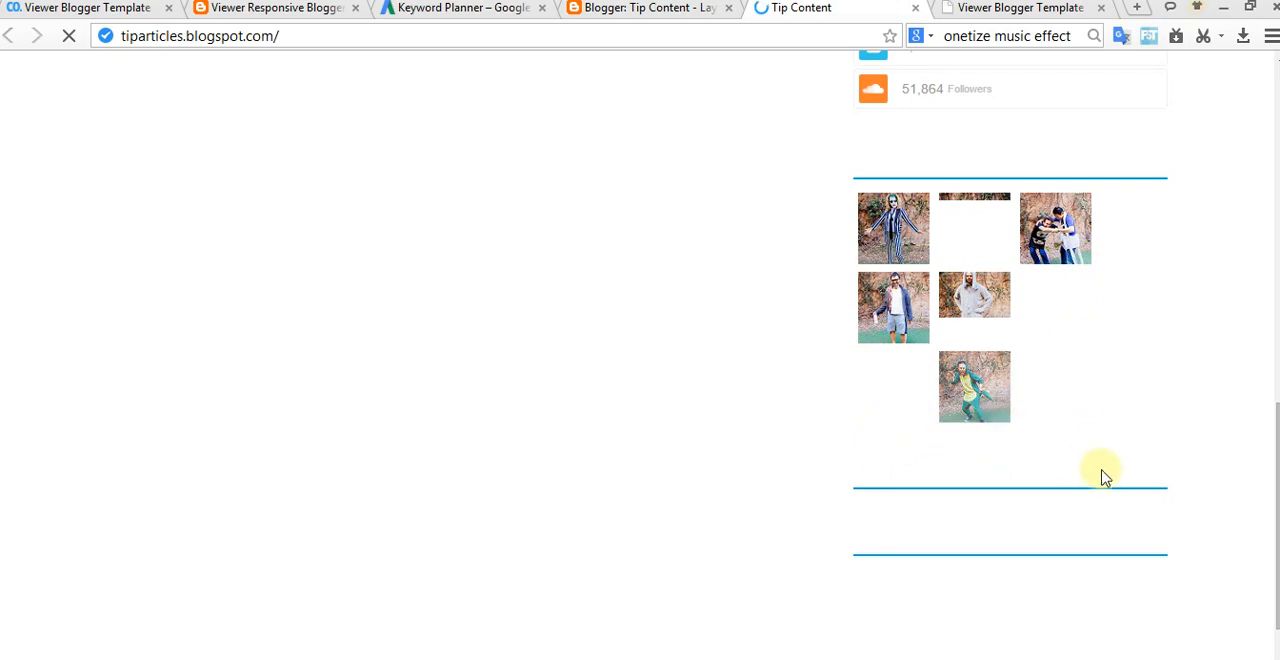
# Step: Review the documentation's note on replacing the Flickr user ID and its "Enable Mobile Template" steps
pyautogui.click(1015, 8)
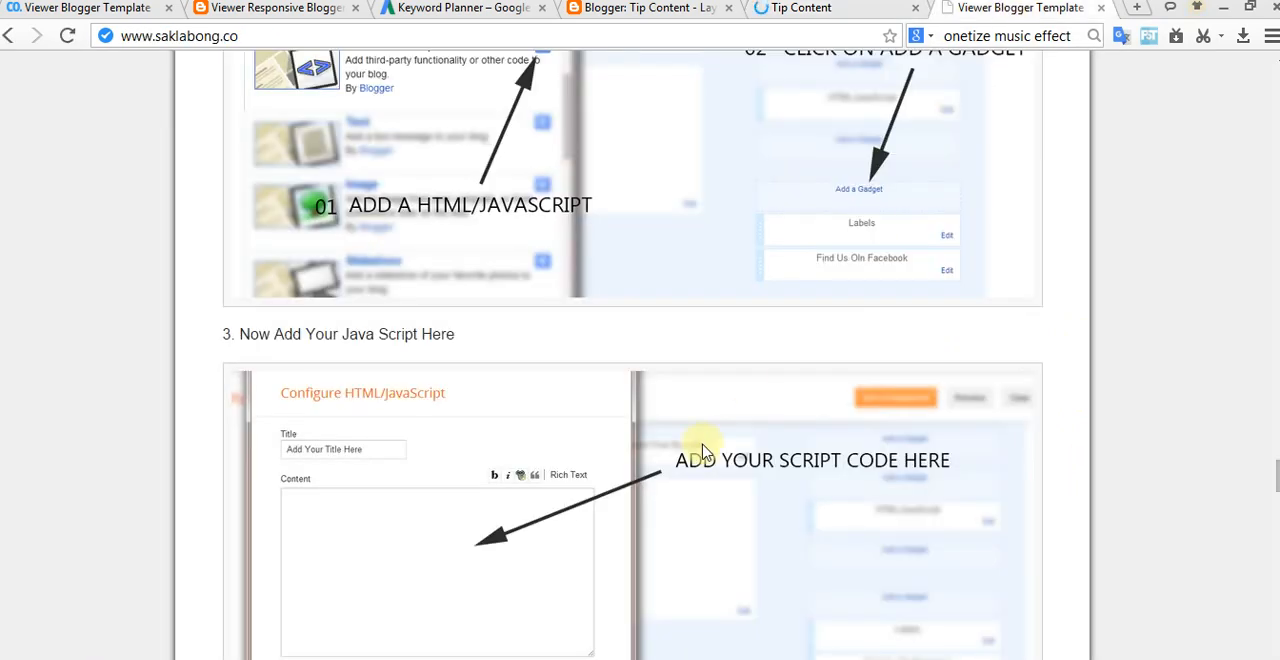
pyautogui.scroll(-5, 671, 463)
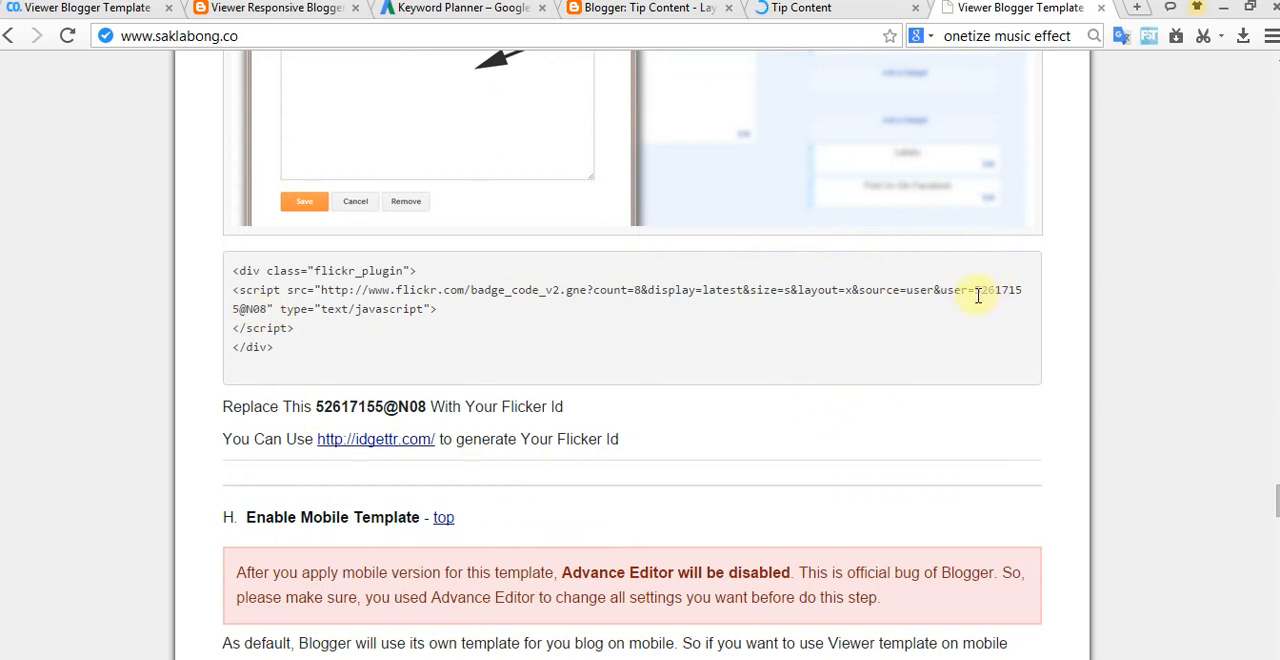
pyautogui.moveTo(985, 295); pyautogui.dragTo(1022, 297)
pyautogui.moveTo(801, 314); pyautogui.dragTo(273, 328)
pyautogui.click(545, 421)
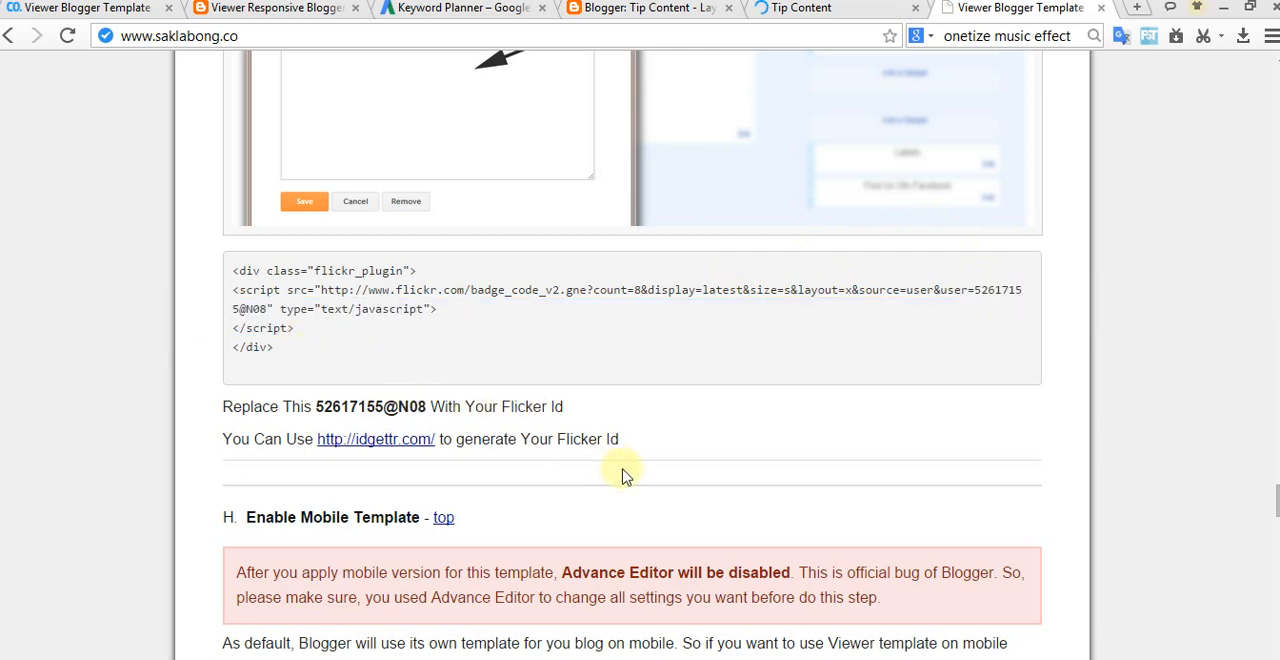
pyautogui.scroll(-2, 690, 460)
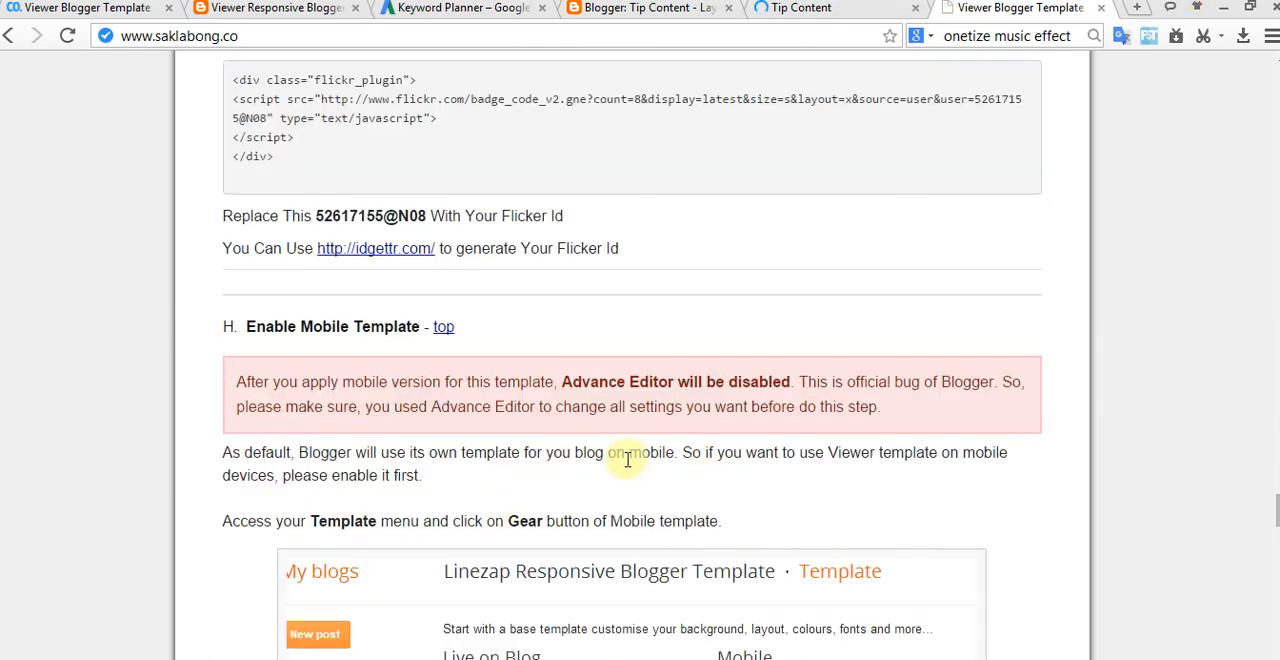
pyautogui.scroll(-5, 362, 350)
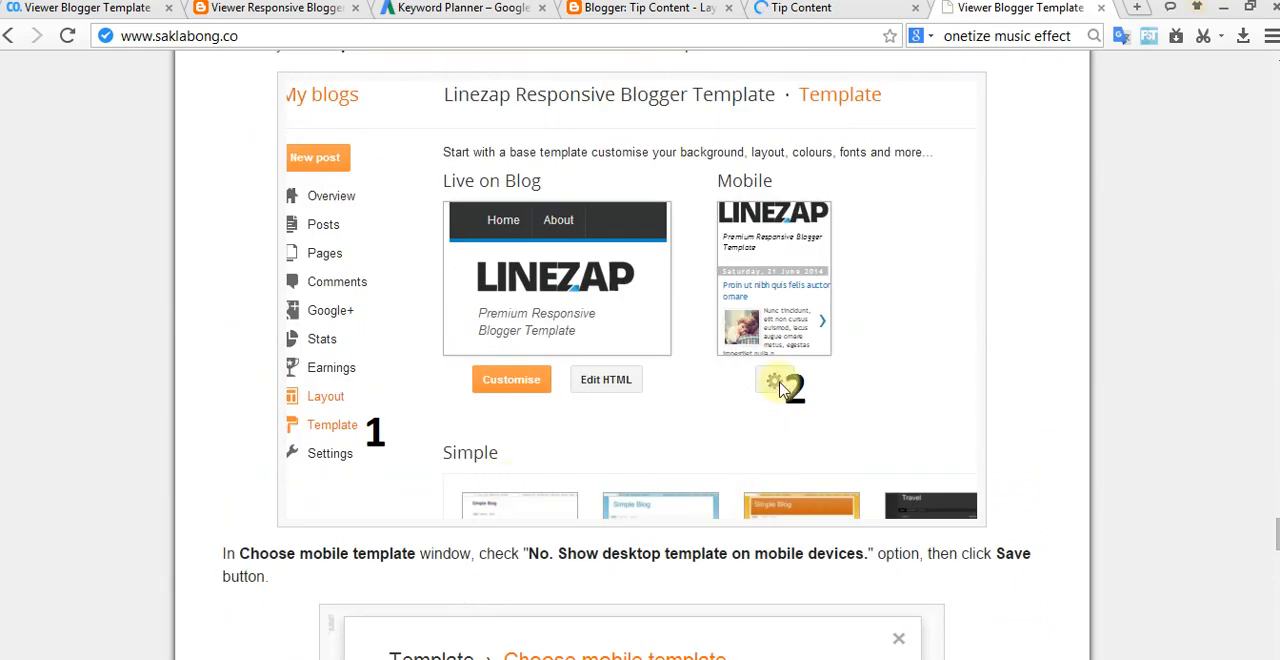
pyautogui.scroll(-2, 722, 409)
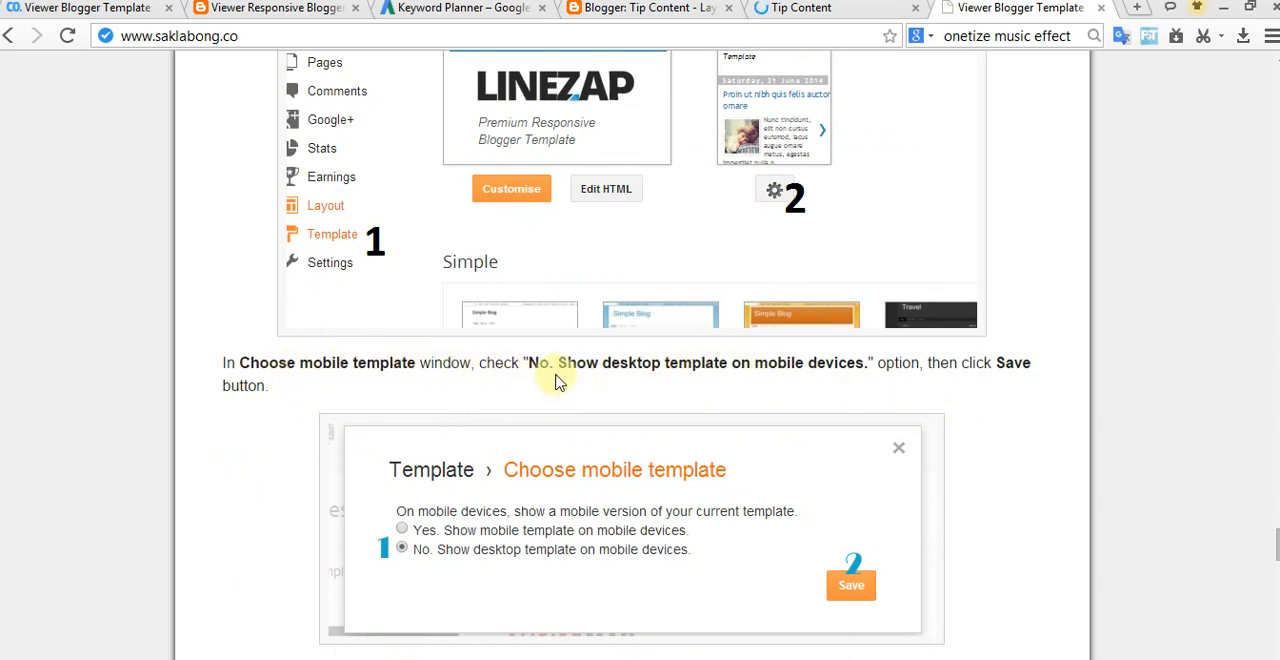
# Step: Save the layout arrangement, and set the blog's mobile template option to "No. Show desktop template on mobile devices."
pyautogui.click(620, 12)
pyautogui.click(988, 135)
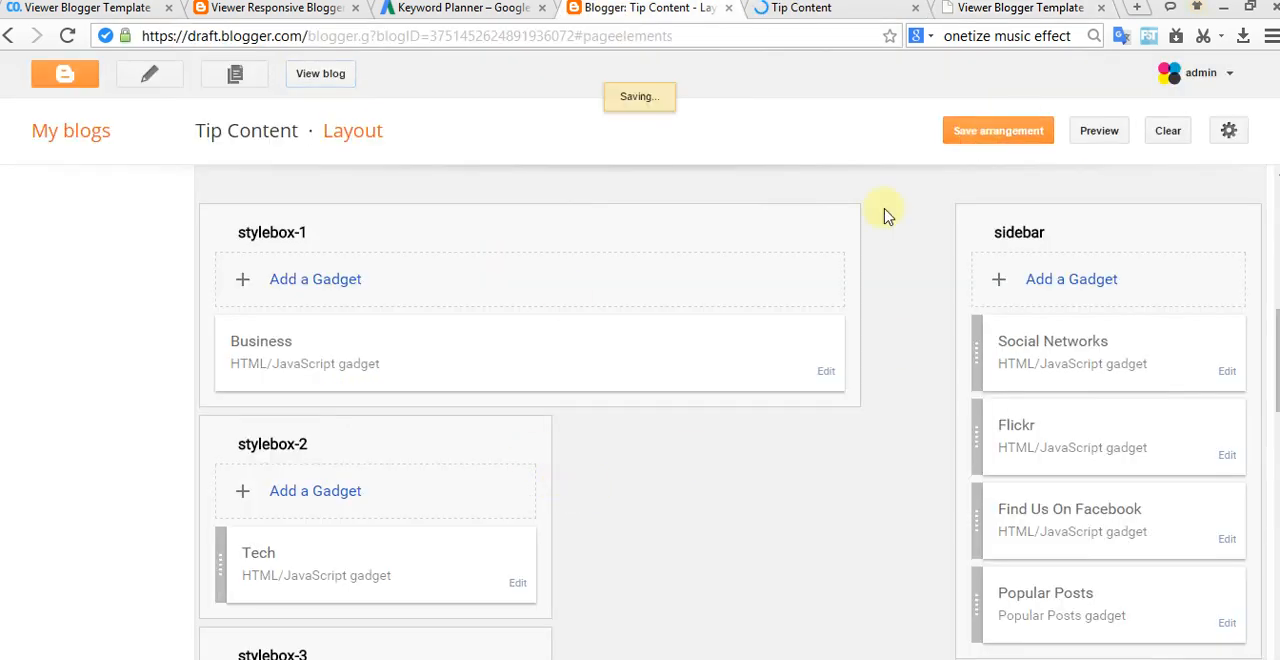
pyautogui.click(80, 462)
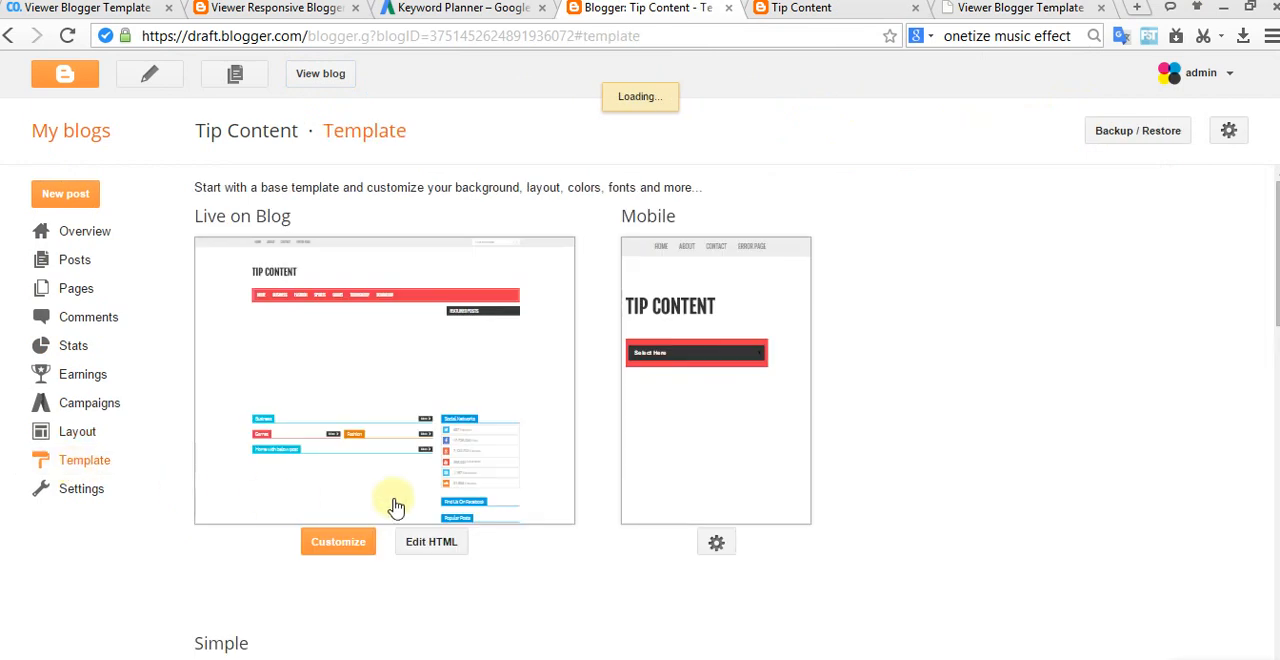
pyautogui.click(720, 545)
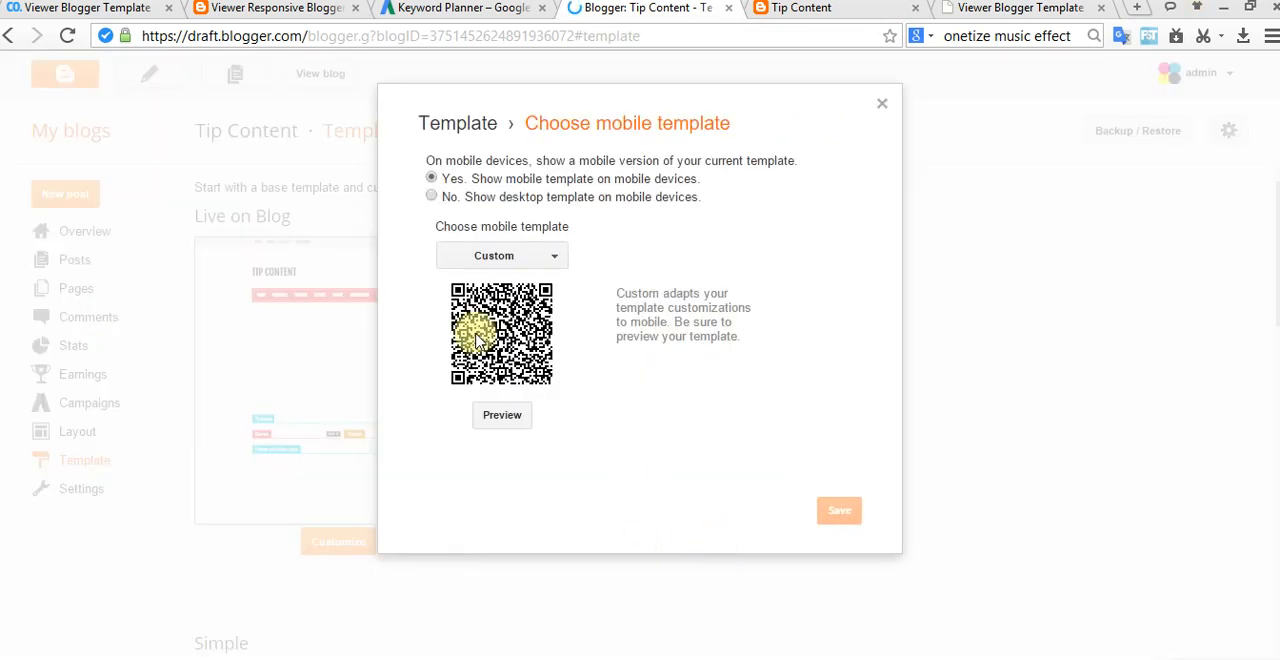
pyautogui.click(431, 198)
pyautogui.click(842, 236)
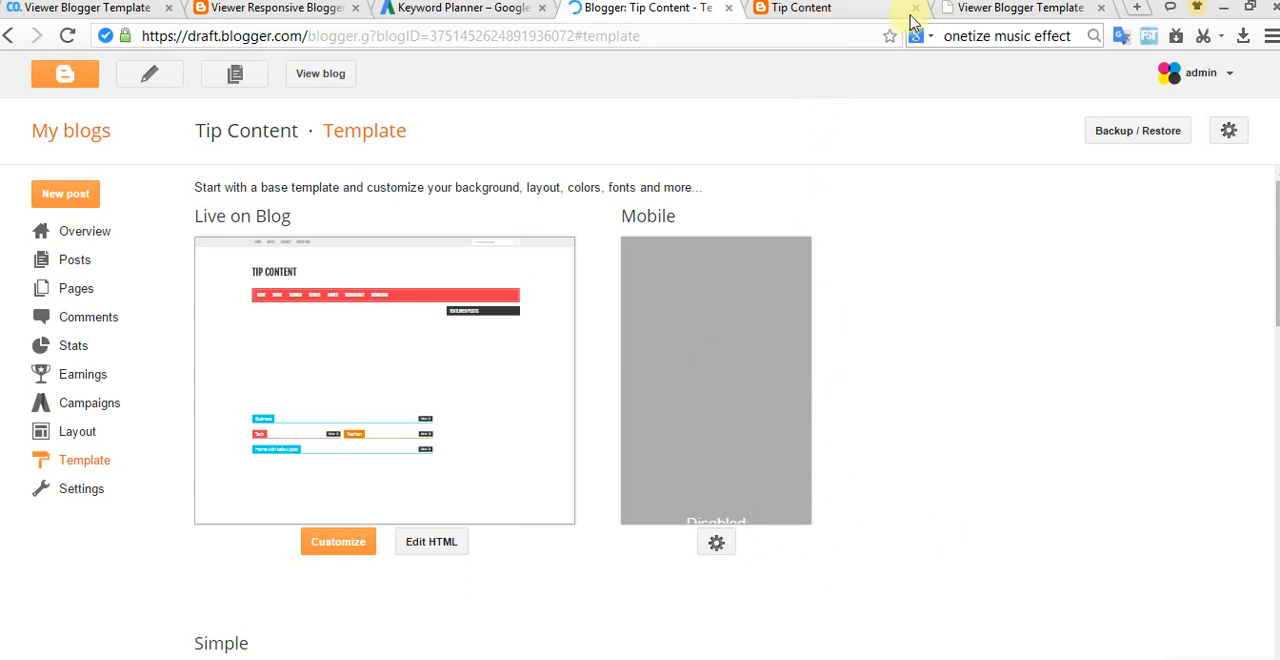
# Step: Compare the mobile setting with the documentation's "Choose mobile template" instructions
pyautogui.click(982, 8)
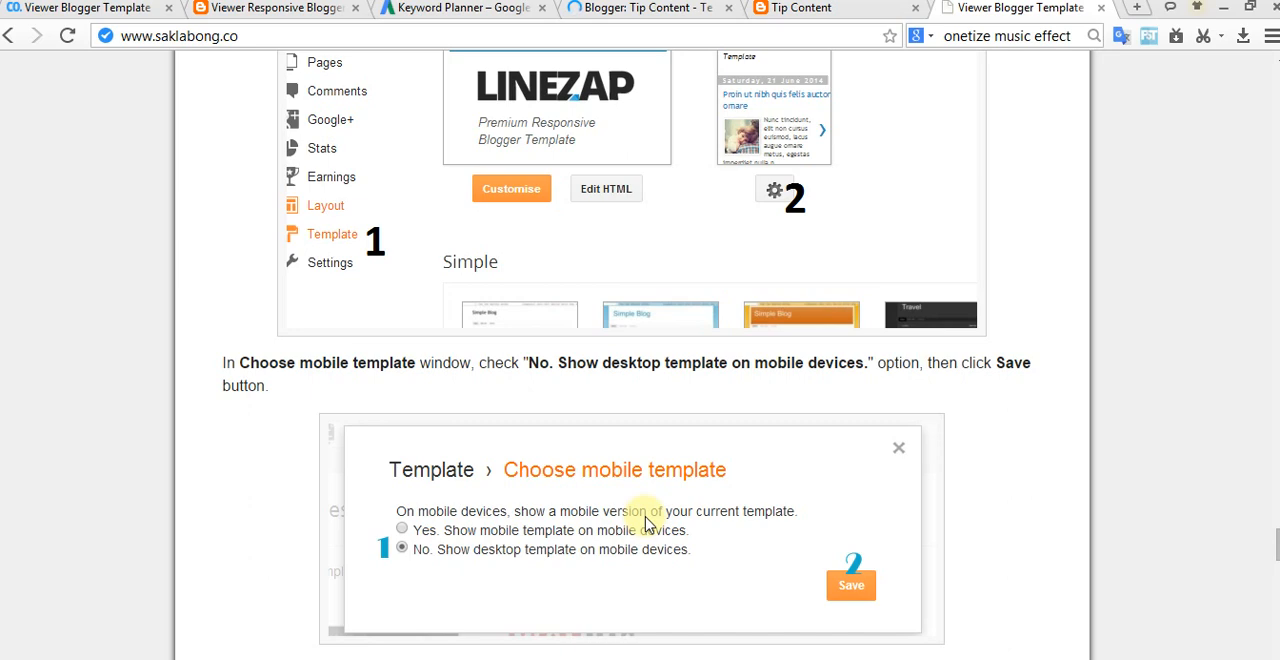
pyautogui.scroll(5, 648, 520)
pyautogui.scroll(-5, 569, 520)
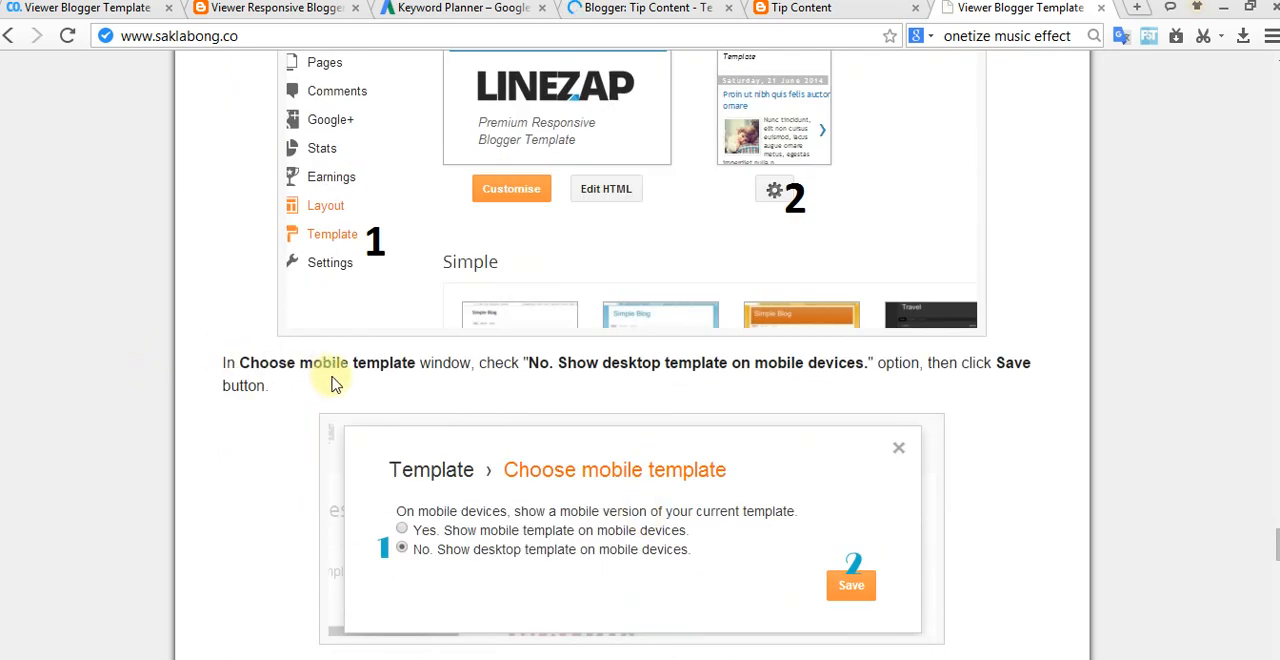
# Step: Finish reviewing the documentation's mobile template instructions and read its "Enable Full Feed" section
pyautogui.scroll(2, 335, 385)
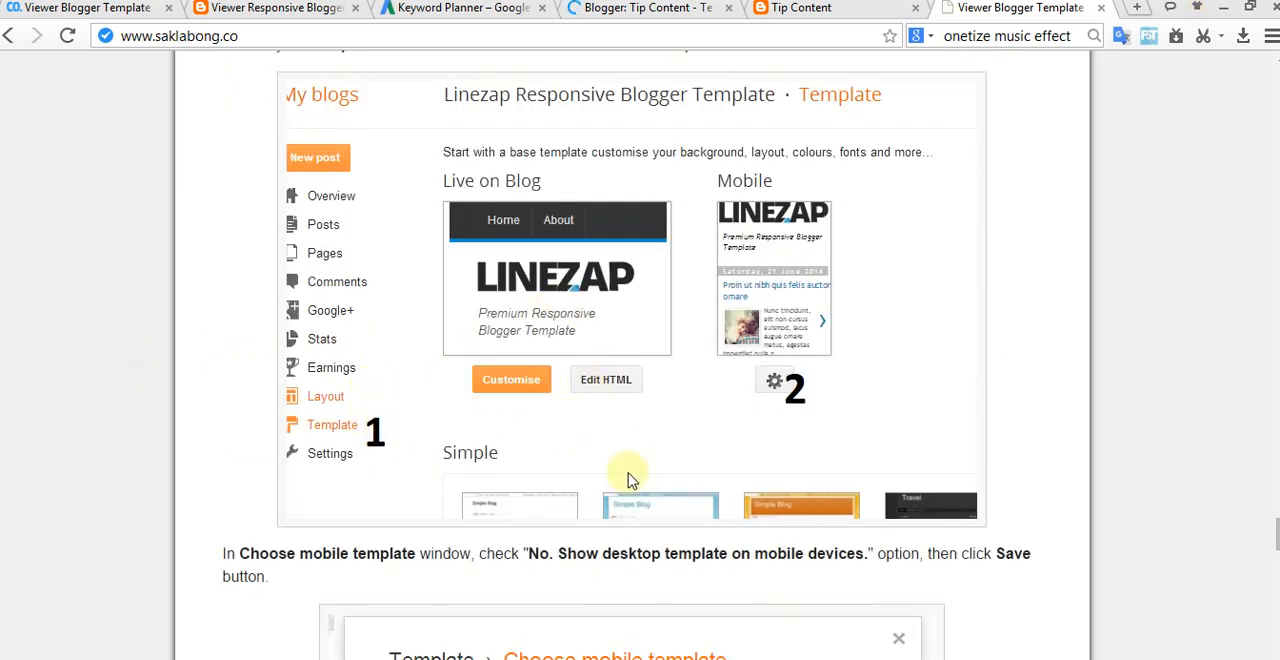
pyautogui.scroll(-2, 628, 480)
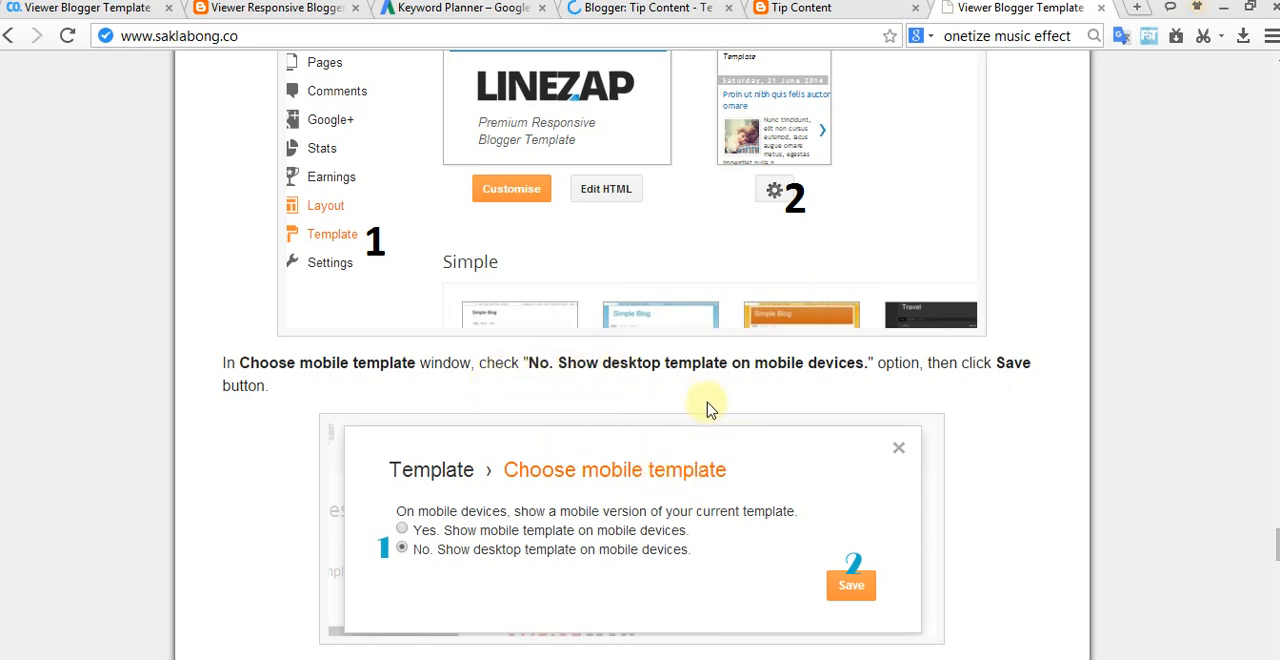
pyautogui.scroll(-3, 707, 409)
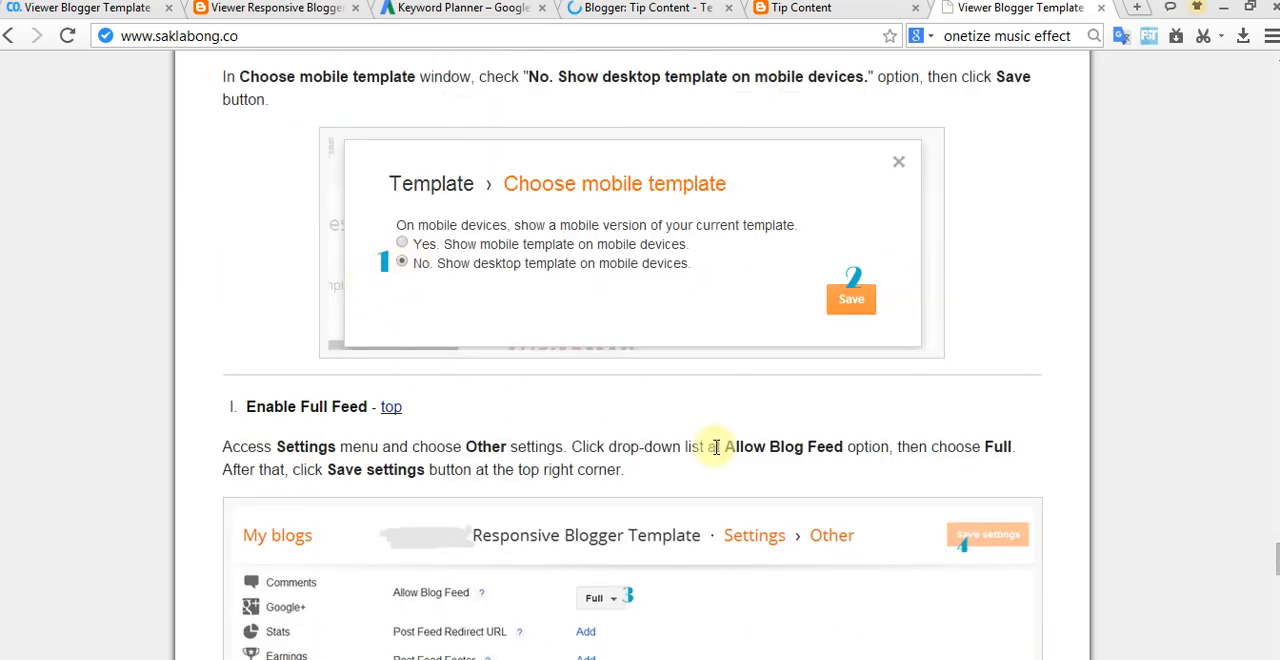
pyautogui.scroll(-2, 716, 447)
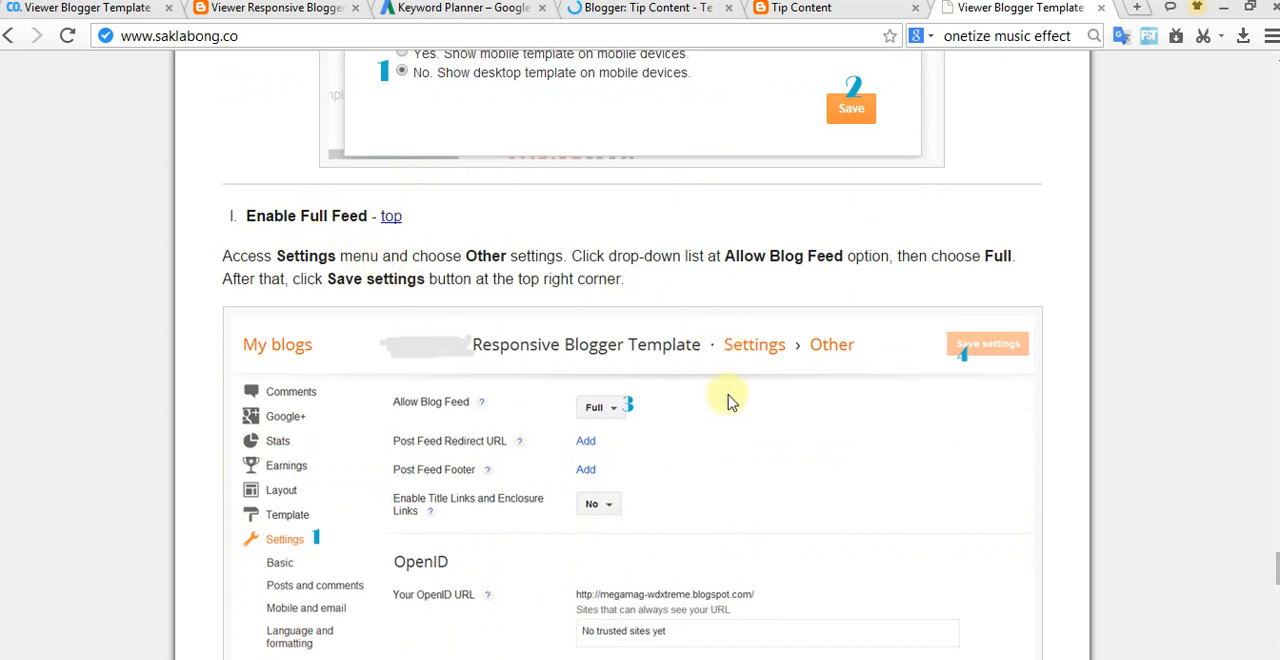
pyautogui.scroll(-1, 640, 432)
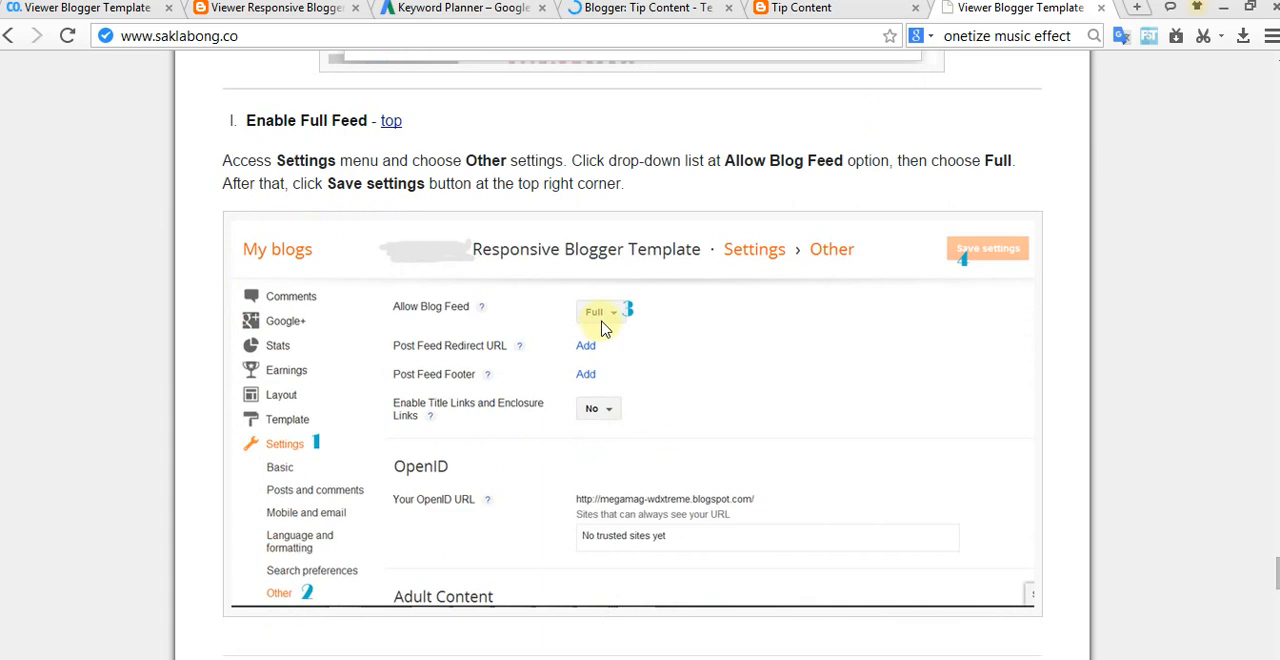
pyautogui.scroll(-2, 626, 363)
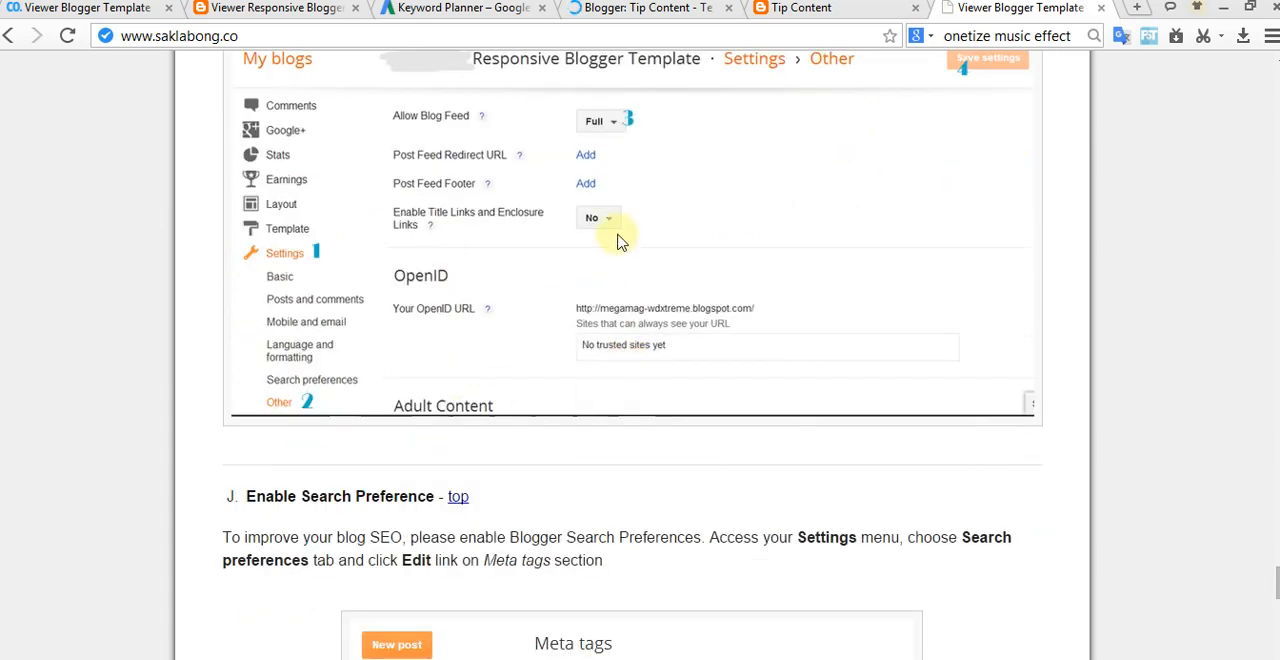
# Step: Open the Tip Content blog's settings and recheck the documentation for where the Allow Blog Feed option is found
pyautogui.click(760, 8)
pyautogui.click(654, 9)
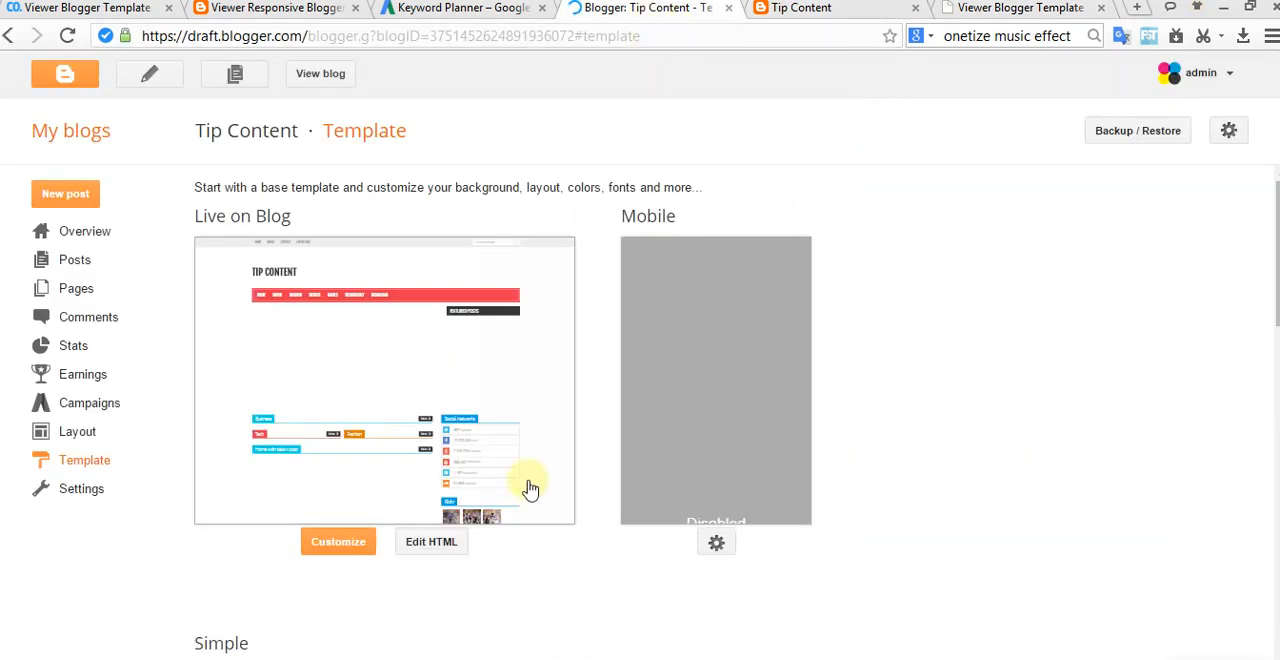
pyautogui.click(100, 498)
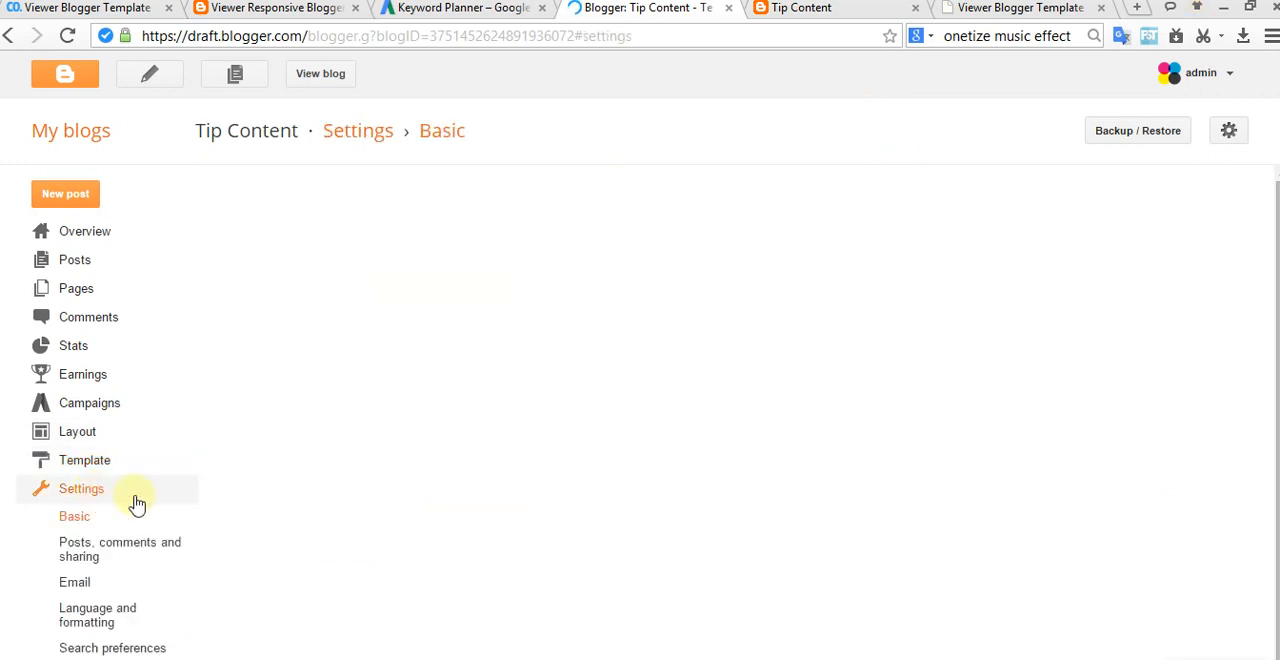
pyautogui.click(1020, 8)
pyautogui.scroll(3, 665, 333)
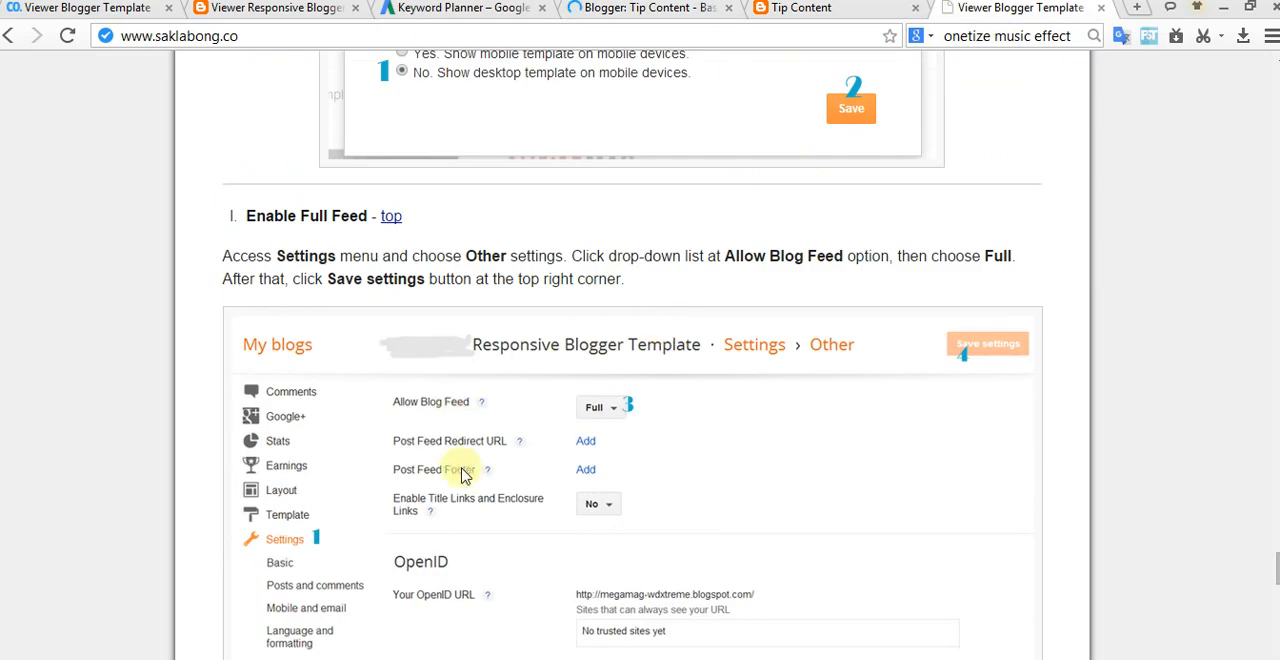
pyautogui.scroll(-1, 452, 468)
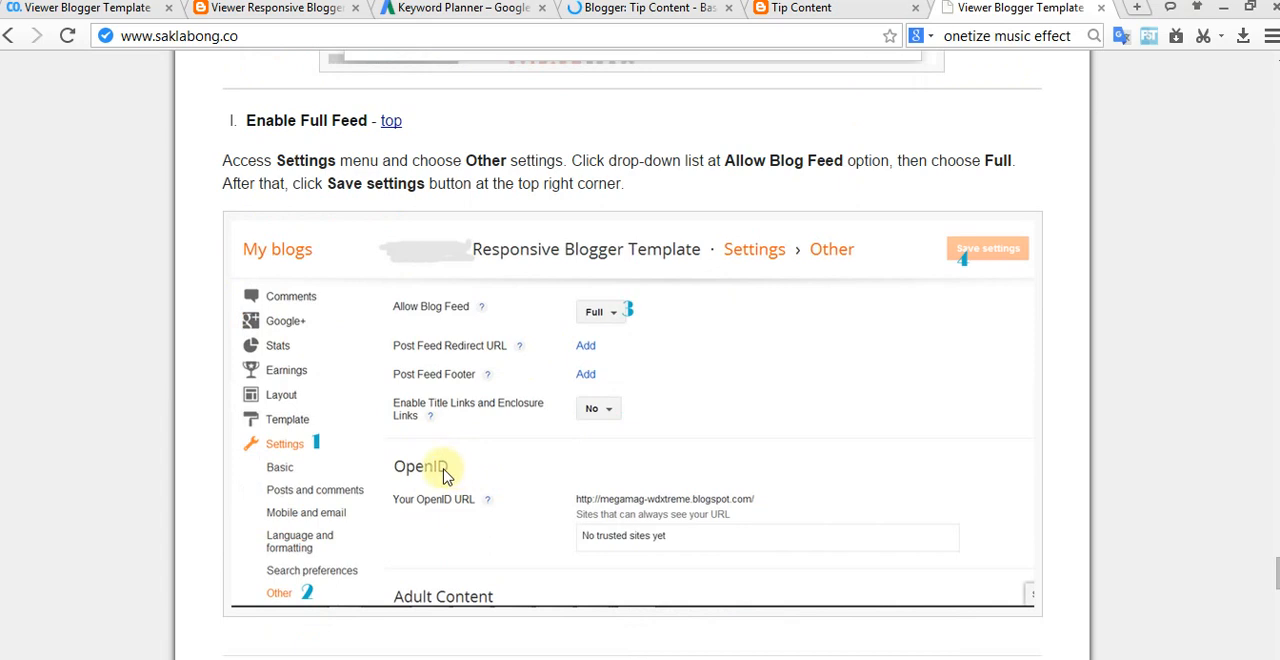
# Step: Look through the blog's Basic, "Posts, comments and sharing" and Email settings for the feed option
pyautogui.click(672, 8)
pyautogui.scroll(-2, 749, 380)
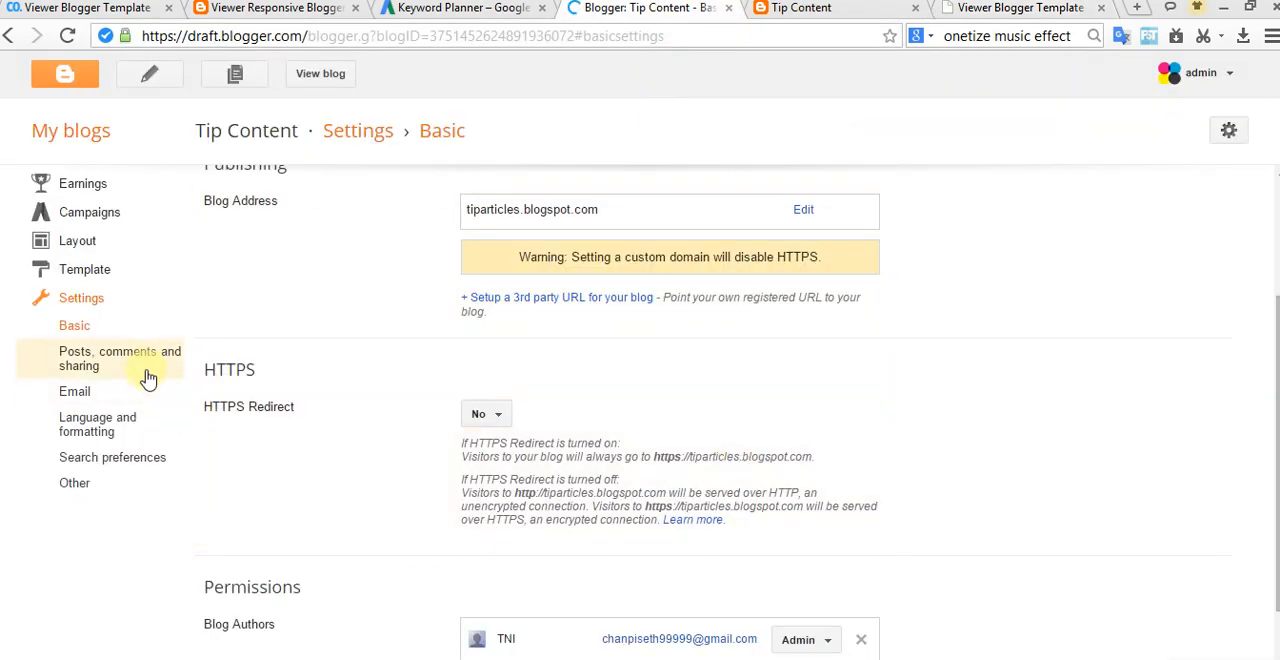
pyautogui.scroll(2, 271, 425)
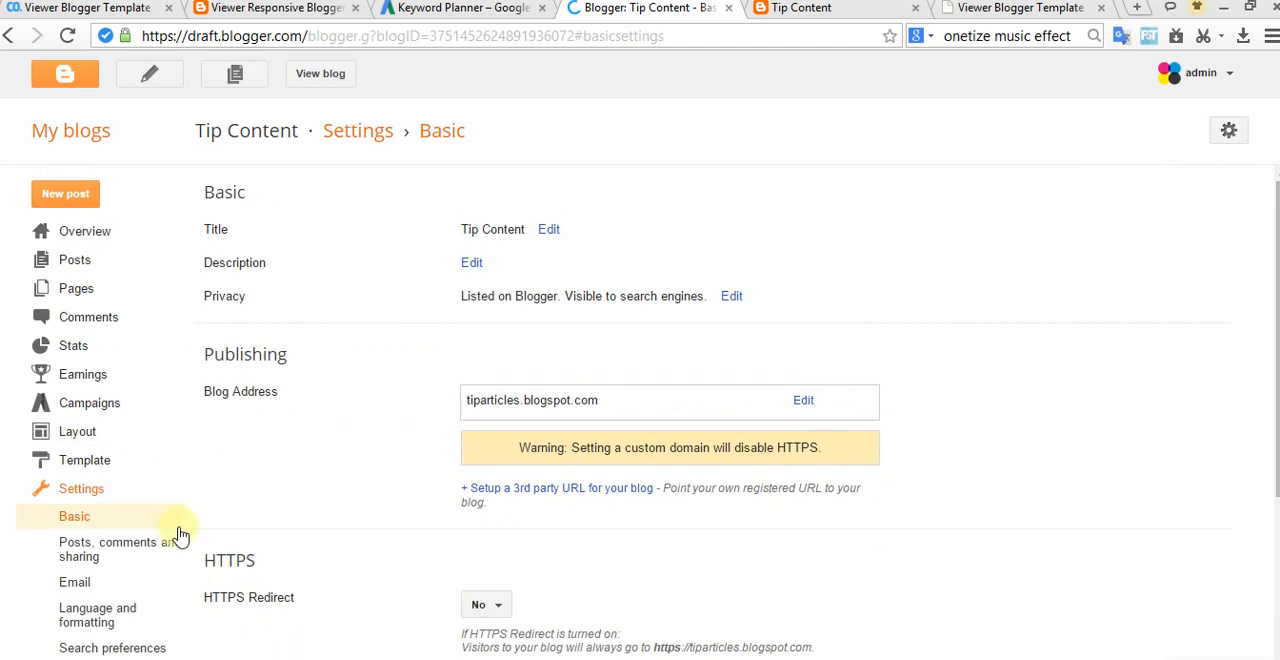
pyautogui.click(130, 550)
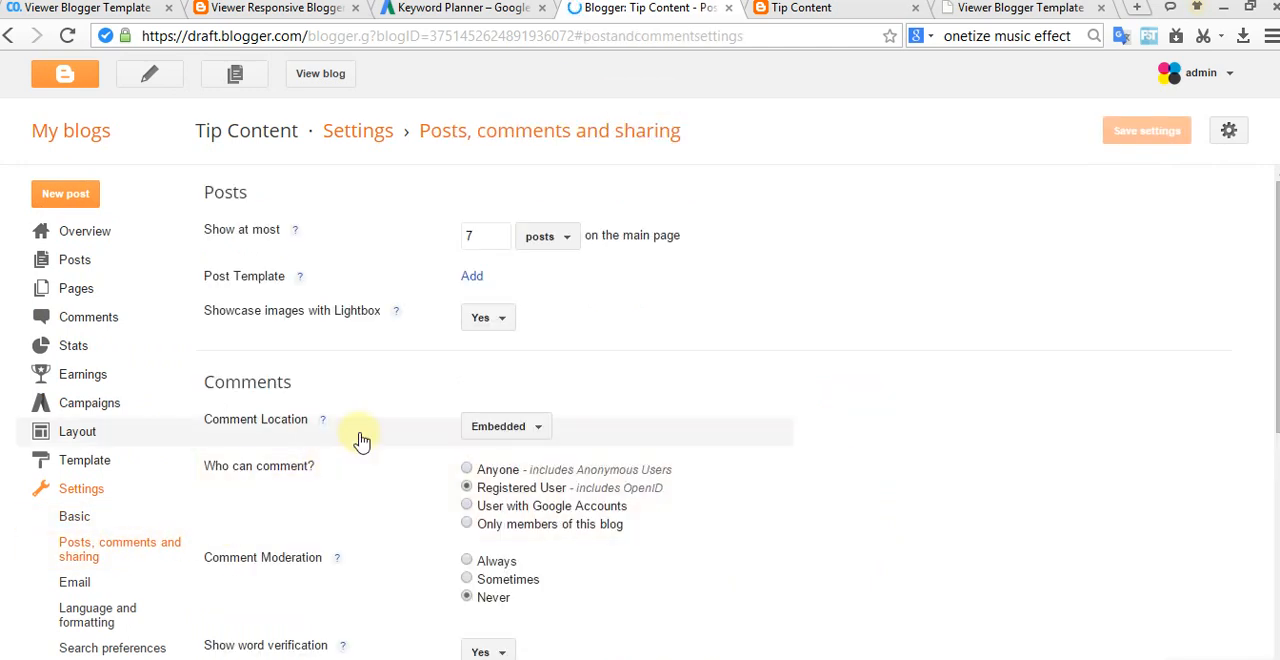
pyautogui.scroll(-3, 423, 520)
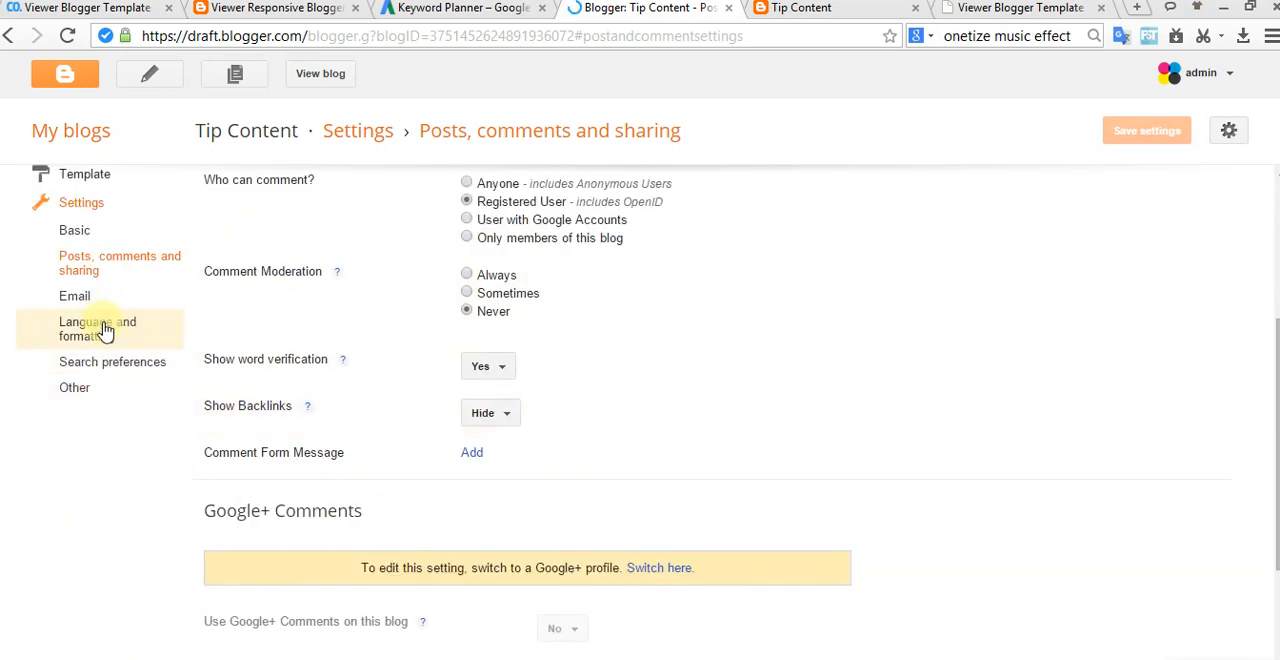
pyautogui.click(89, 297)
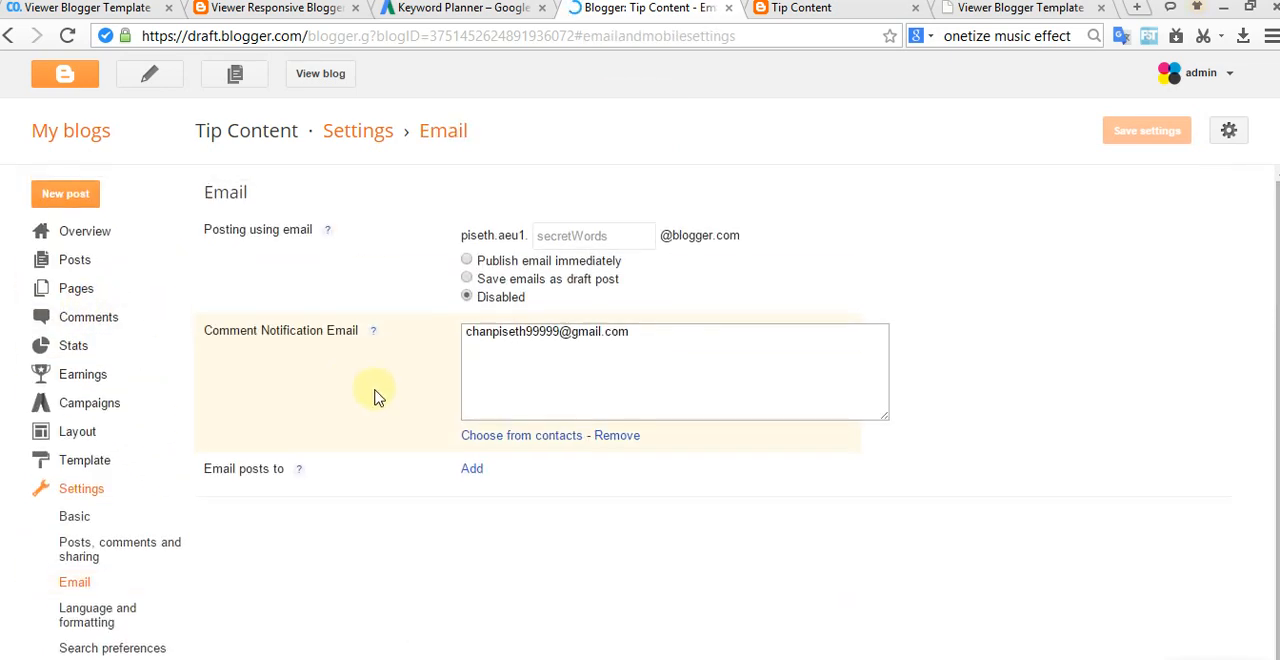
# Step: Set Allow Blog Feed to Full in the blog's Other settings, following the documentation, and save the settings
pyautogui.click(975, 8)
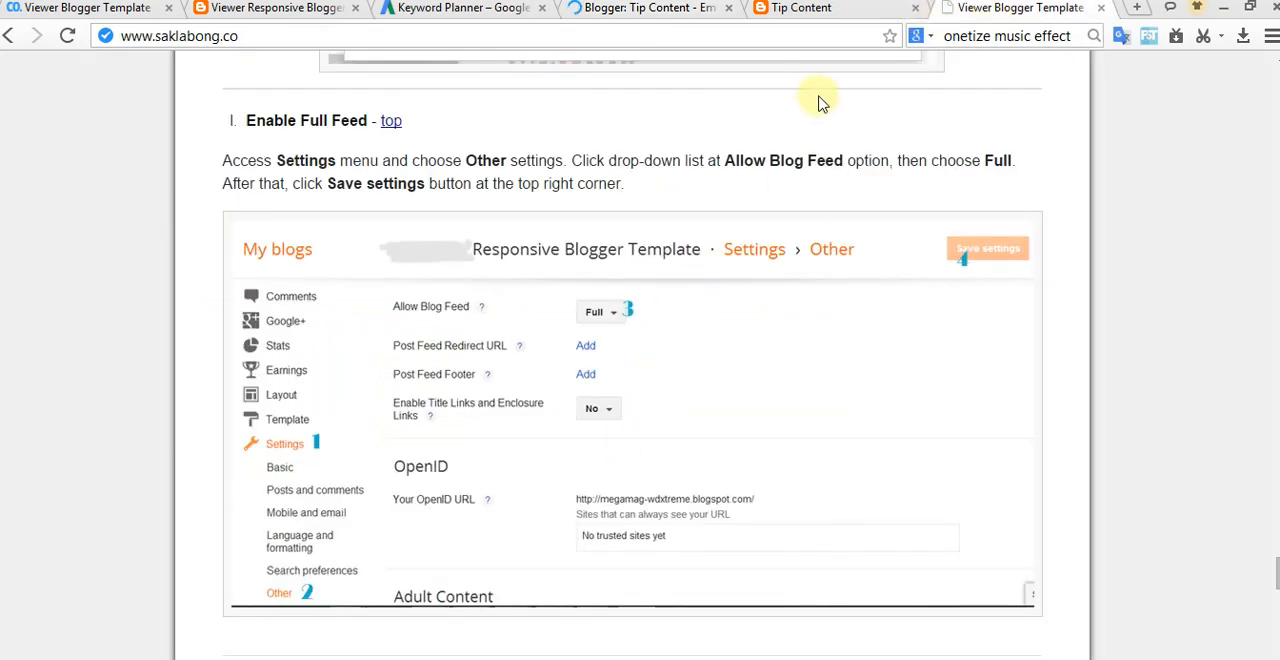
pyautogui.click(808, 8)
pyautogui.click(648, 7)
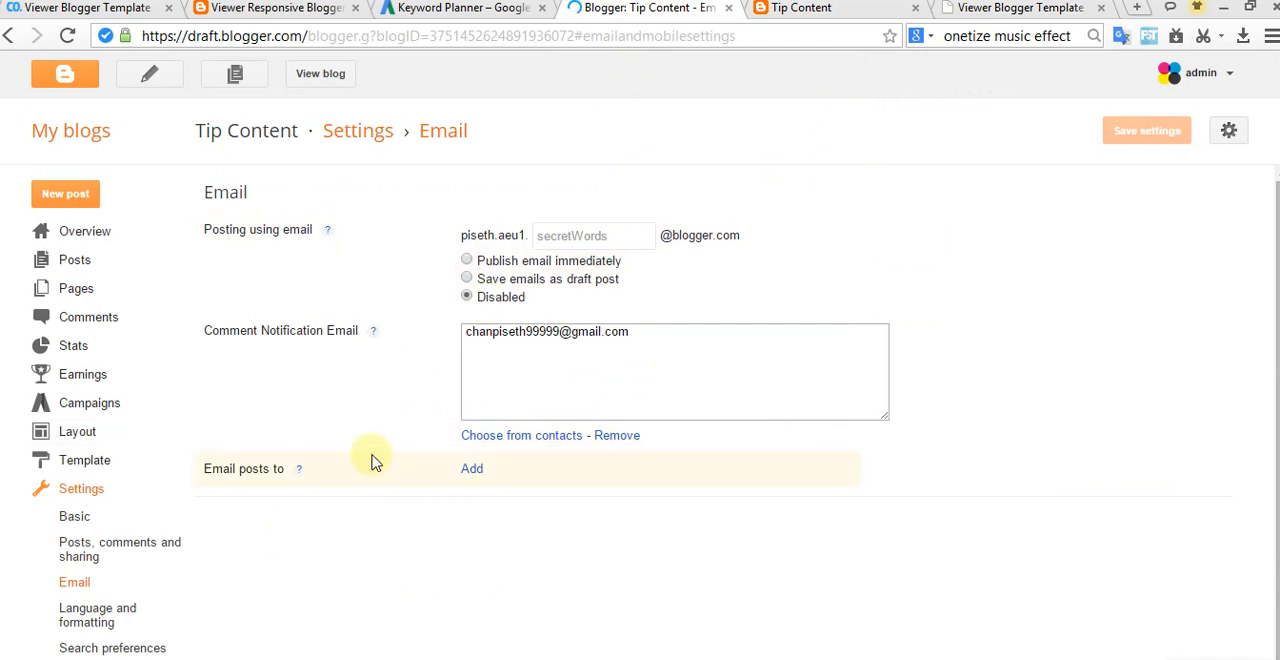
pyautogui.click(72, 640)
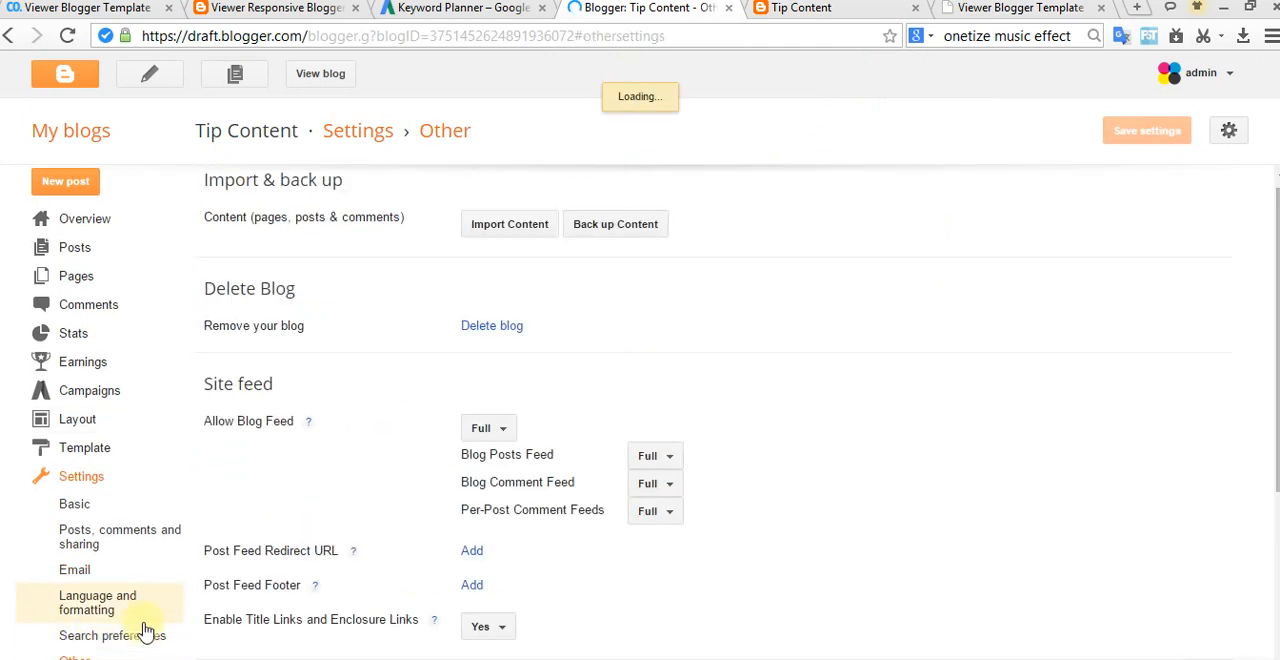
pyautogui.click(497, 442)
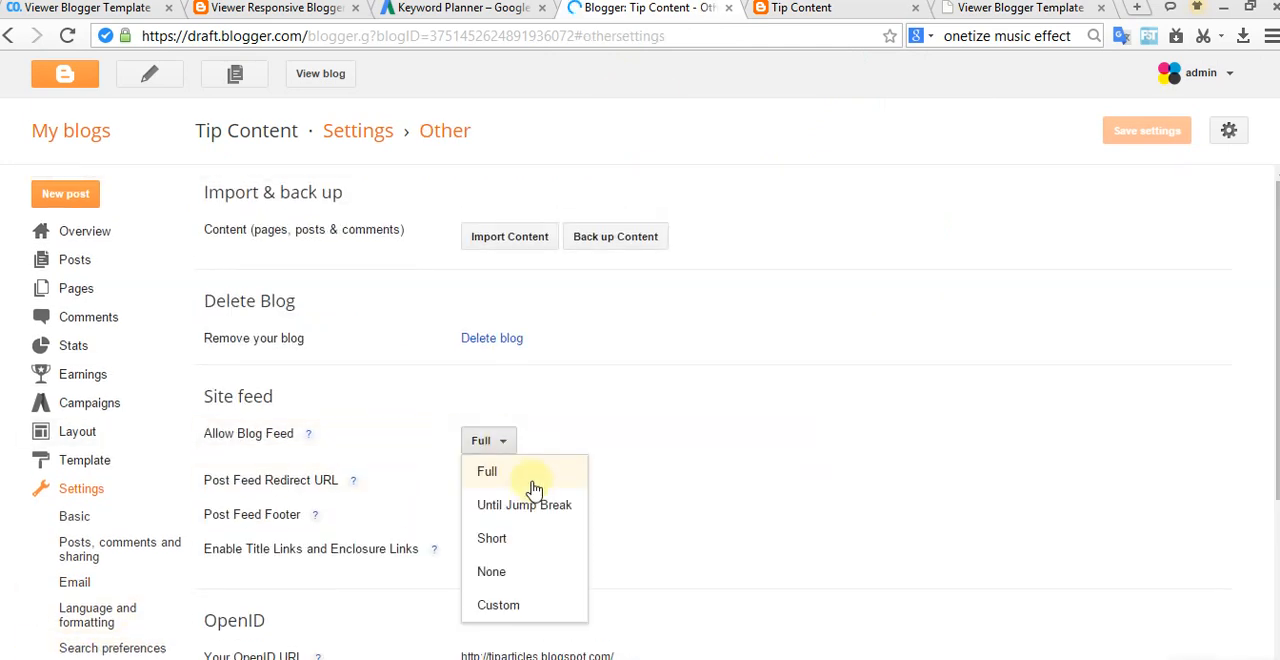
pyautogui.click(528, 484)
pyautogui.click(1150, 136)
# Step: Compare the blog's Site feed settings with the documentation's "Enable Full Feed" example
pyautogui.click(855, 12)
pyautogui.click(980, 10)
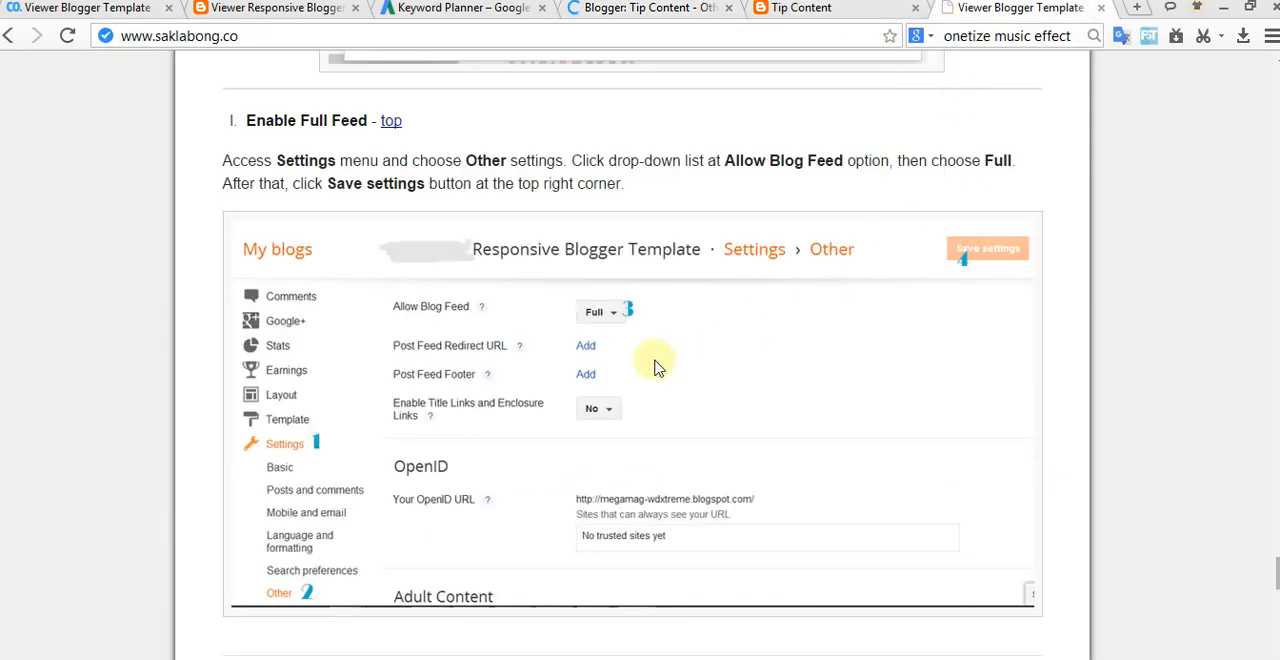
pyautogui.scroll(-2, 620, 334)
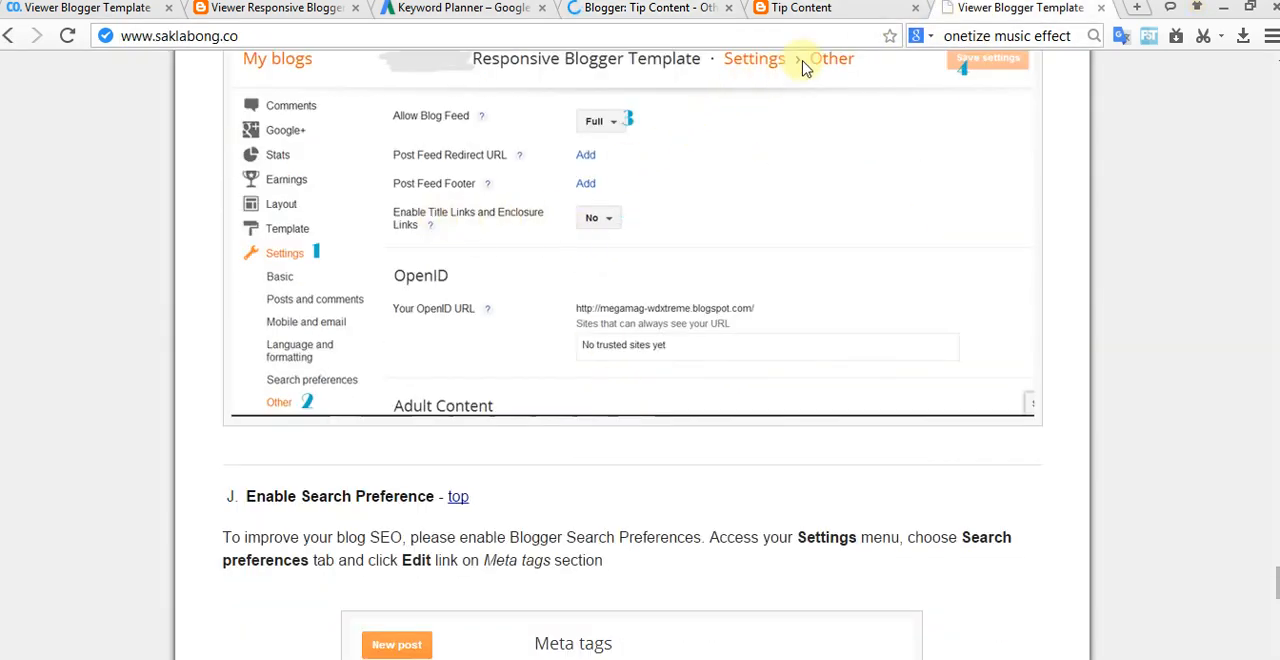
pyautogui.click(636, 8)
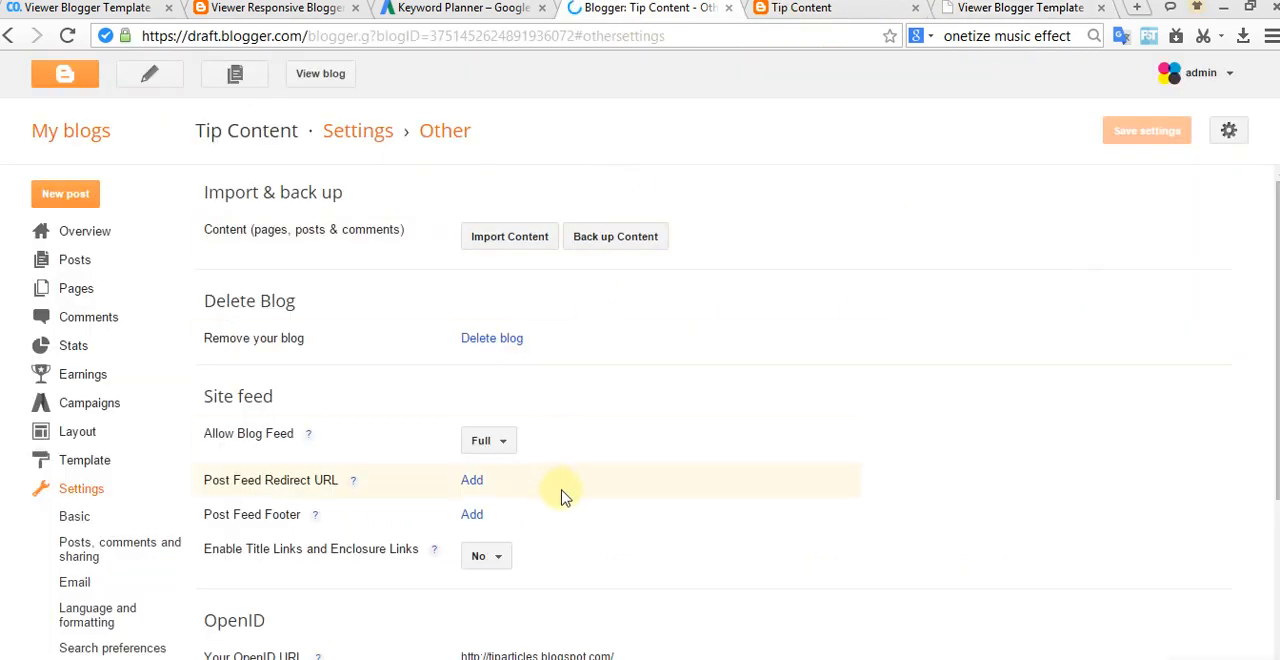
pyautogui.click(1010, 10)
# Step: Read the documentation's "Enable Search Preference" steps for enabling the meta tag description
pyautogui.scroll(-3, 630, 340)
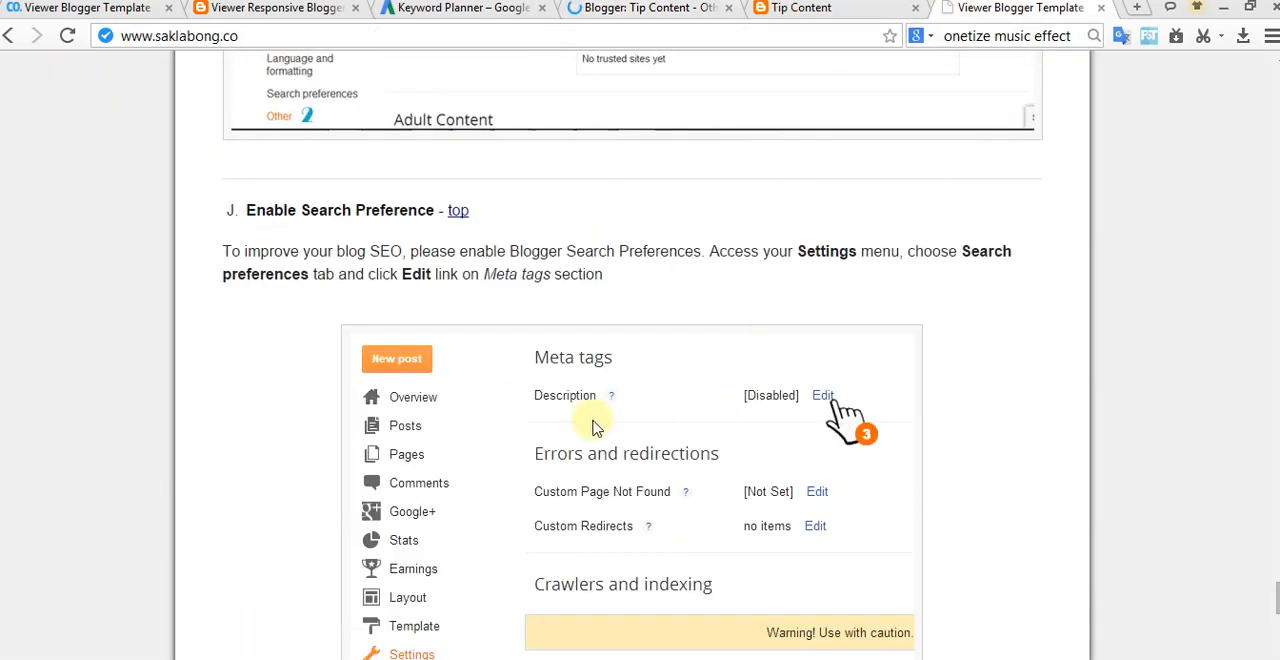
pyautogui.scroll(-2, 490, 300)
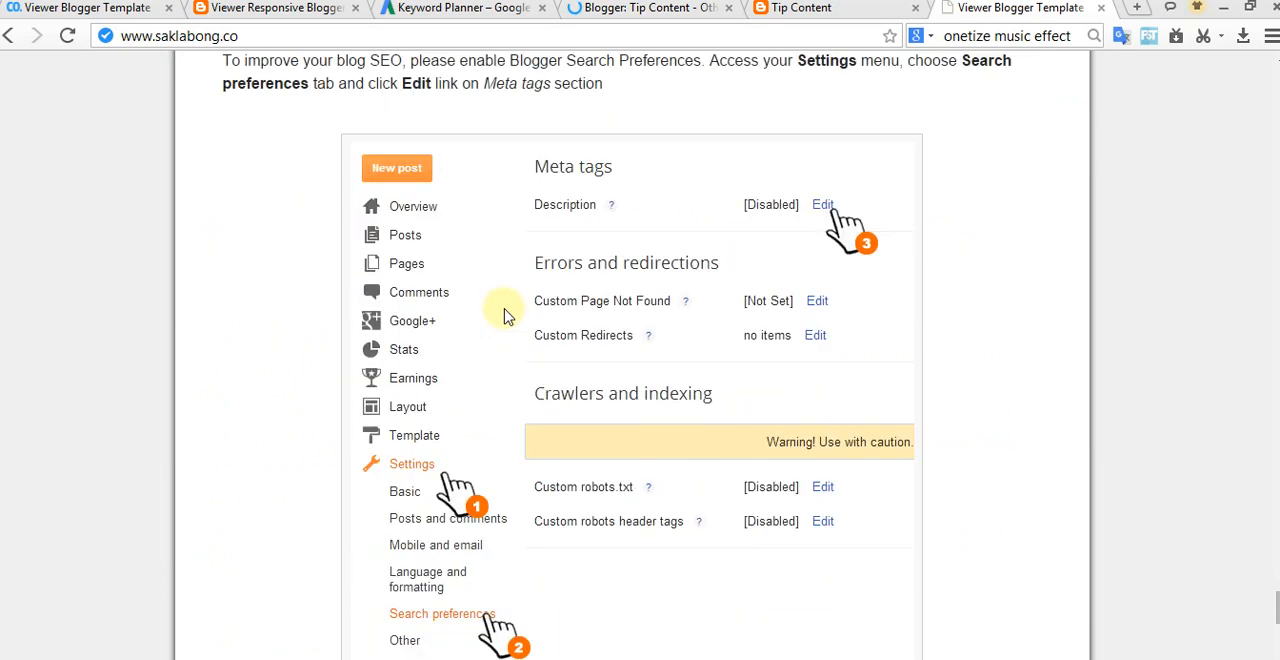
pyautogui.scroll(1, 835, 220)
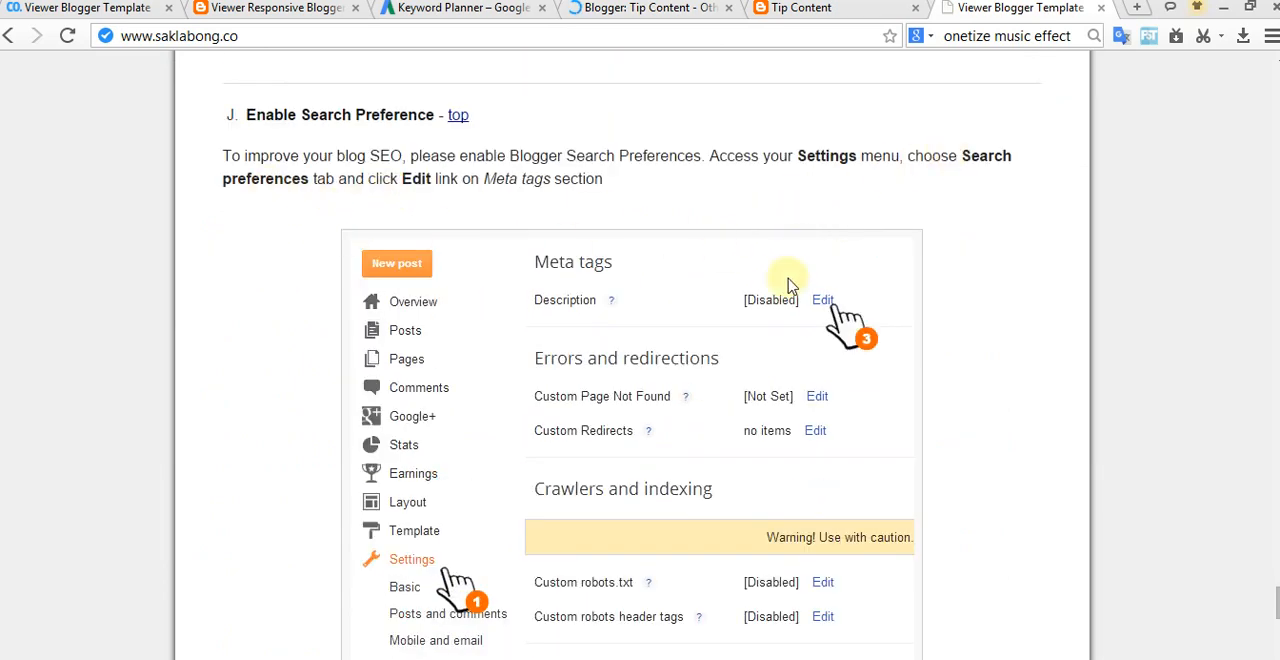
pyautogui.scroll(-1, 826, 300)
pyautogui.scroll(-5, 547, 517)
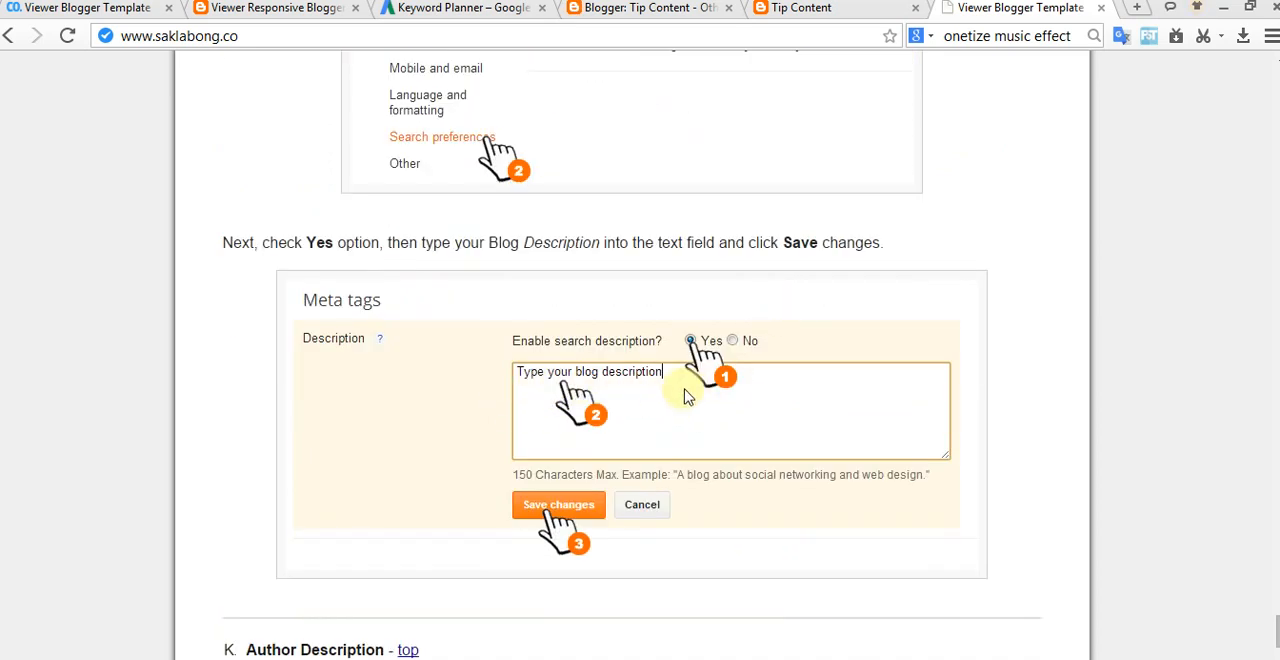
# Step: Enable the search description in the blog's Search preferences, enter "Free Videos" as the description and save the changes
pyautogui.click(835, 10)
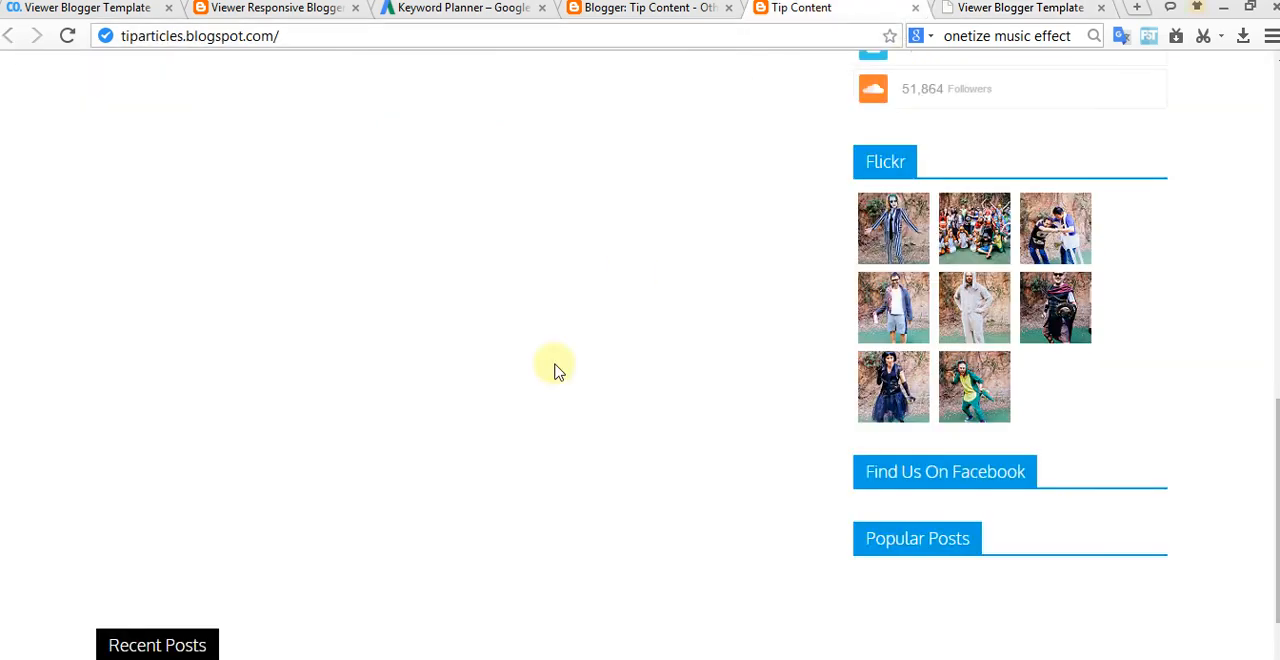
pyautogui.click(663, 9)
pyautogui.scroll(-3, 511, 517)
pyautogui.click(129, 362)
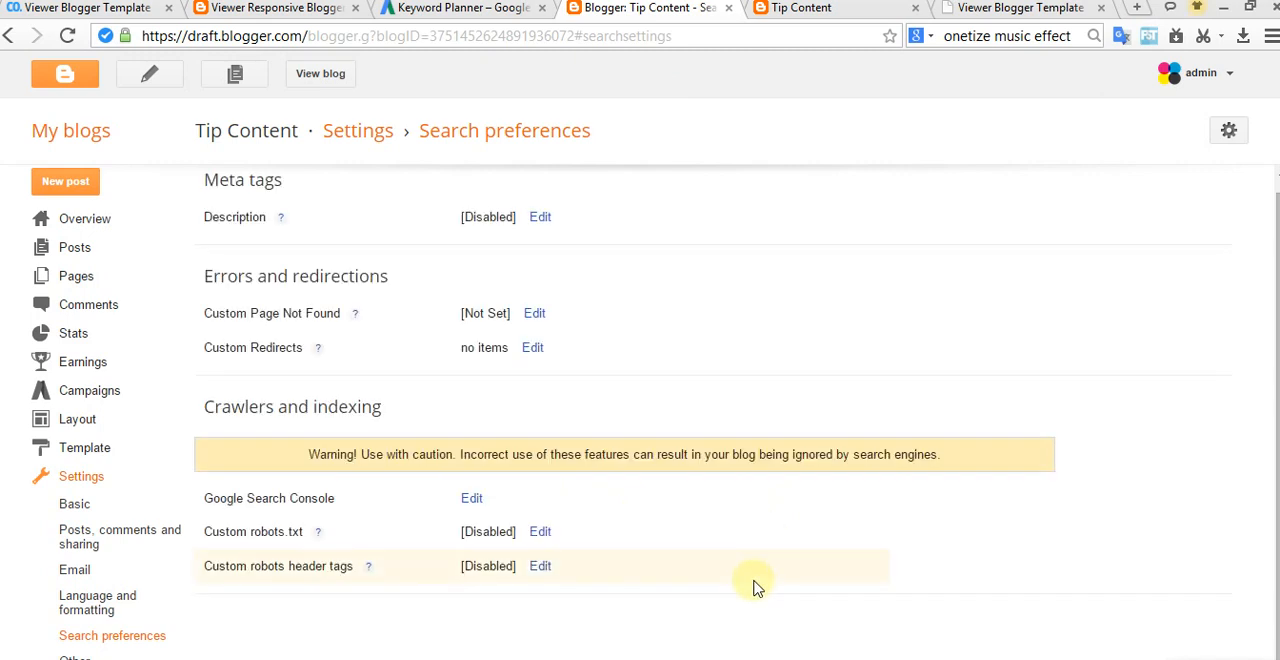
pyautogui.click(540, 218)
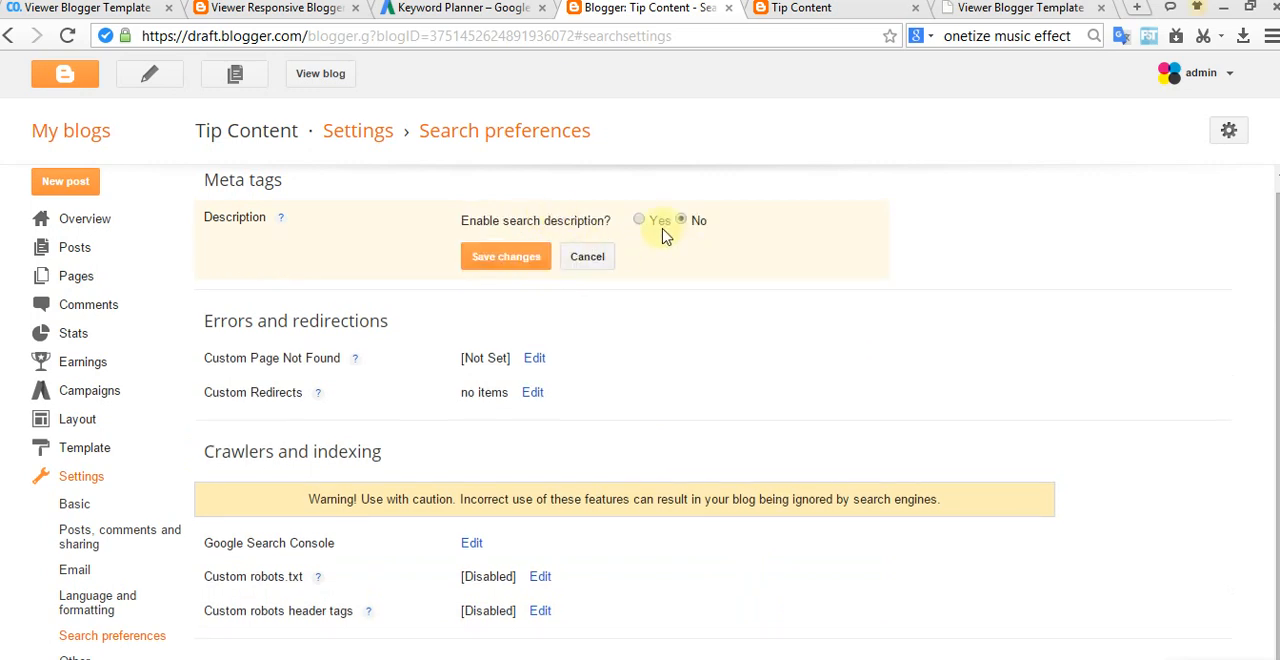
pyautogui.click(639, 220)
pyautogui.click(622, 272)
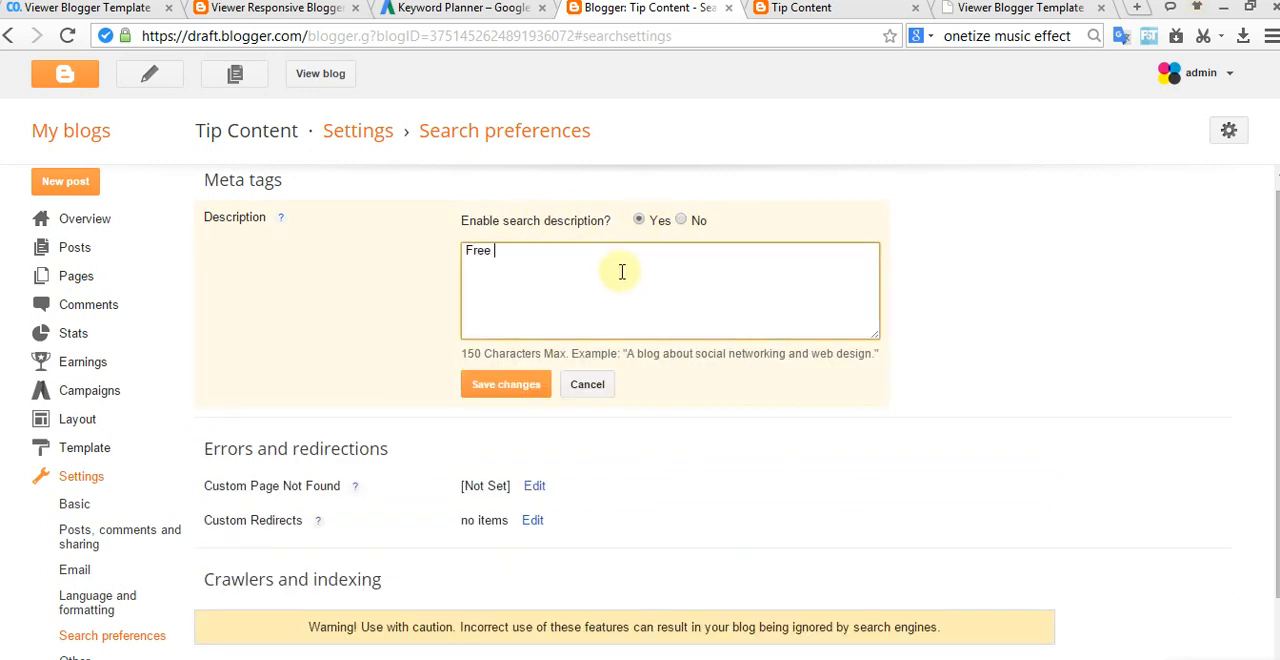
pyautogui.click(515, 384)
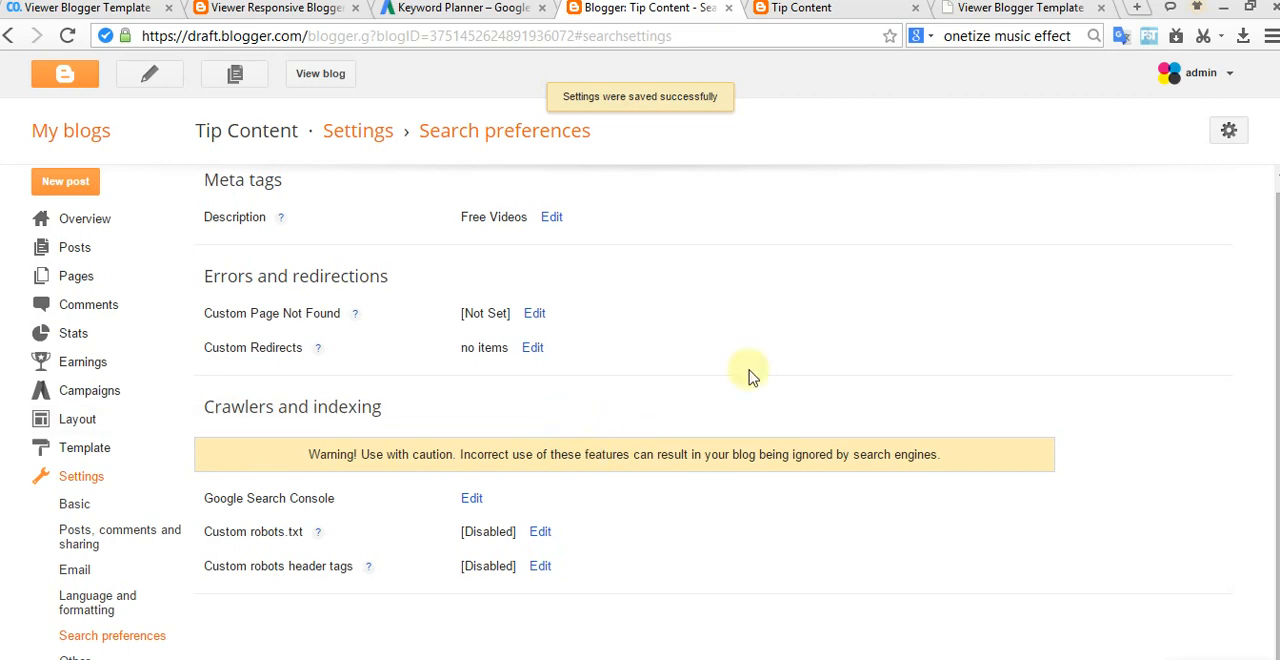
# Step: Read the documentation's "Author Description" section on editing the author-description code in the template HTML
pyautogui.click(966, 14)
pyautogui.scroll(-3, 600, 398)
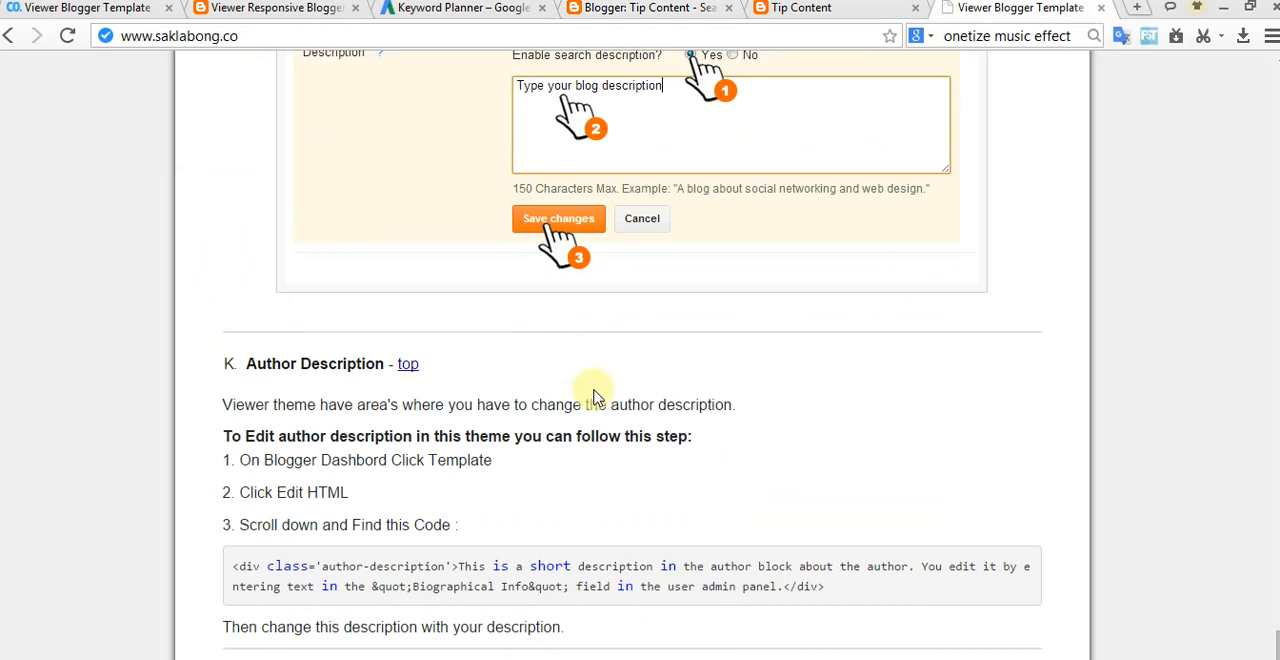
pyautogui.scroll(-2, 320, 360)
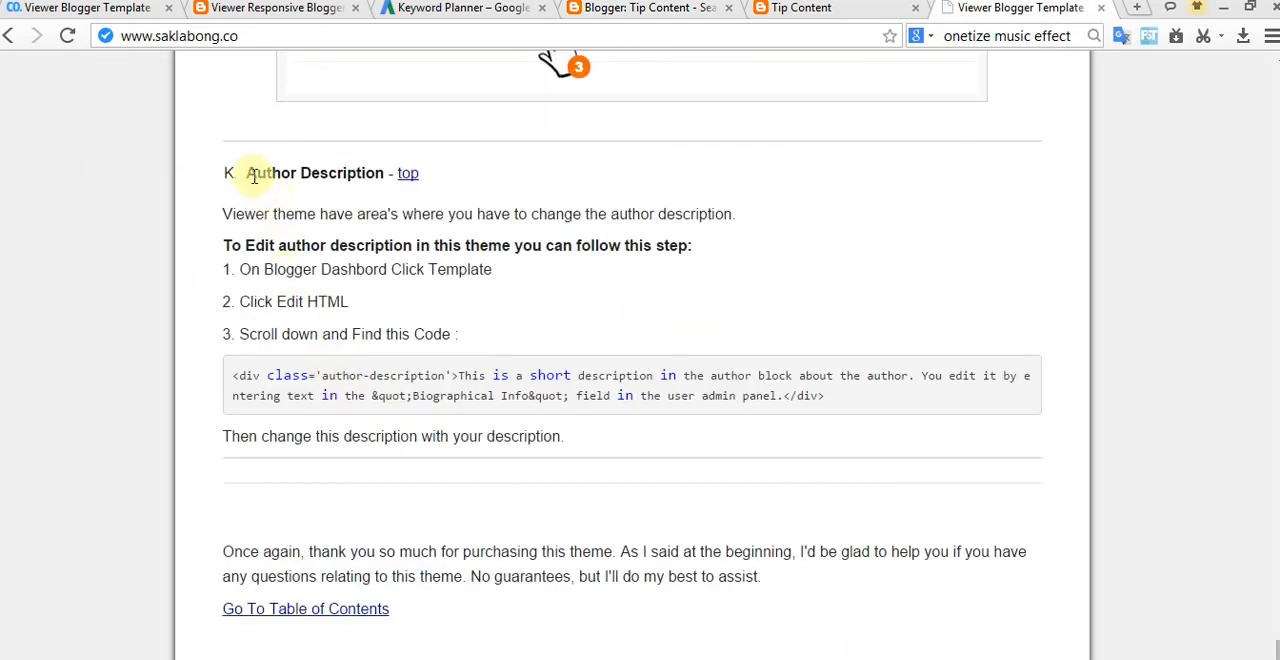
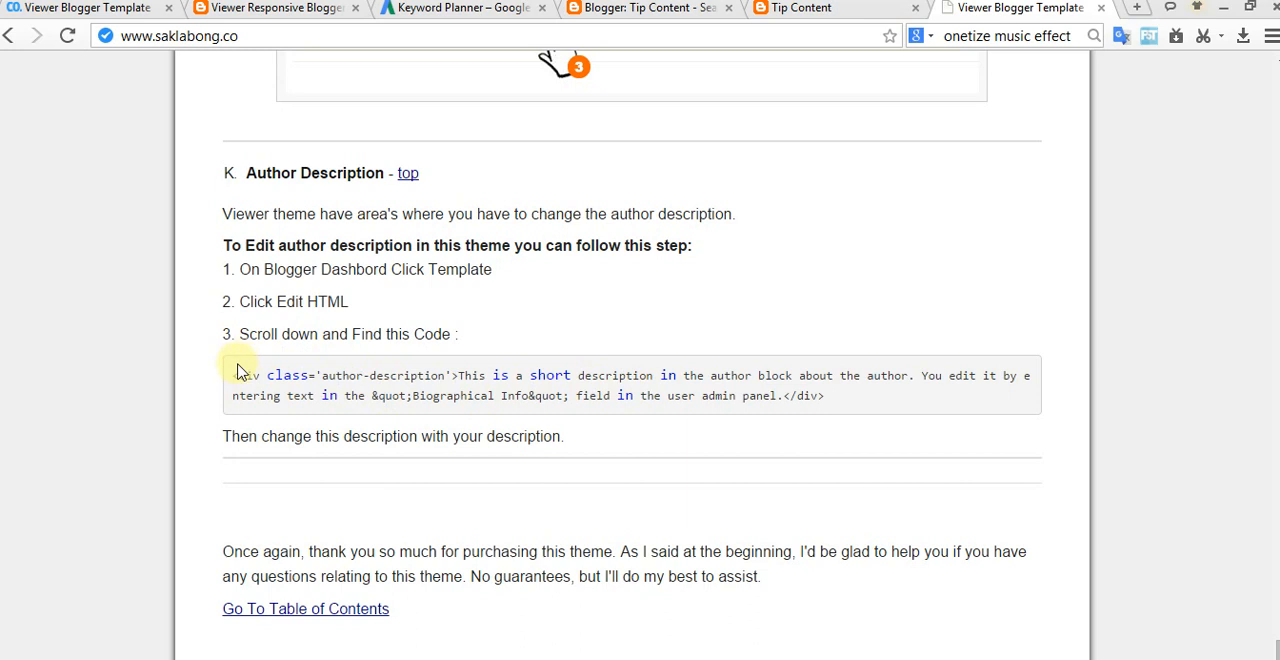
# Step: Copy the opening <div class='author-description'> tag from the documentation and open the Tip Content blog's template HTML for editing
pyautogui.moveTo(322, 372); pyautogui.dragTo(456, 367)
pyautogui.rightClick(441, 372)
pyautogui.click(490, 377)
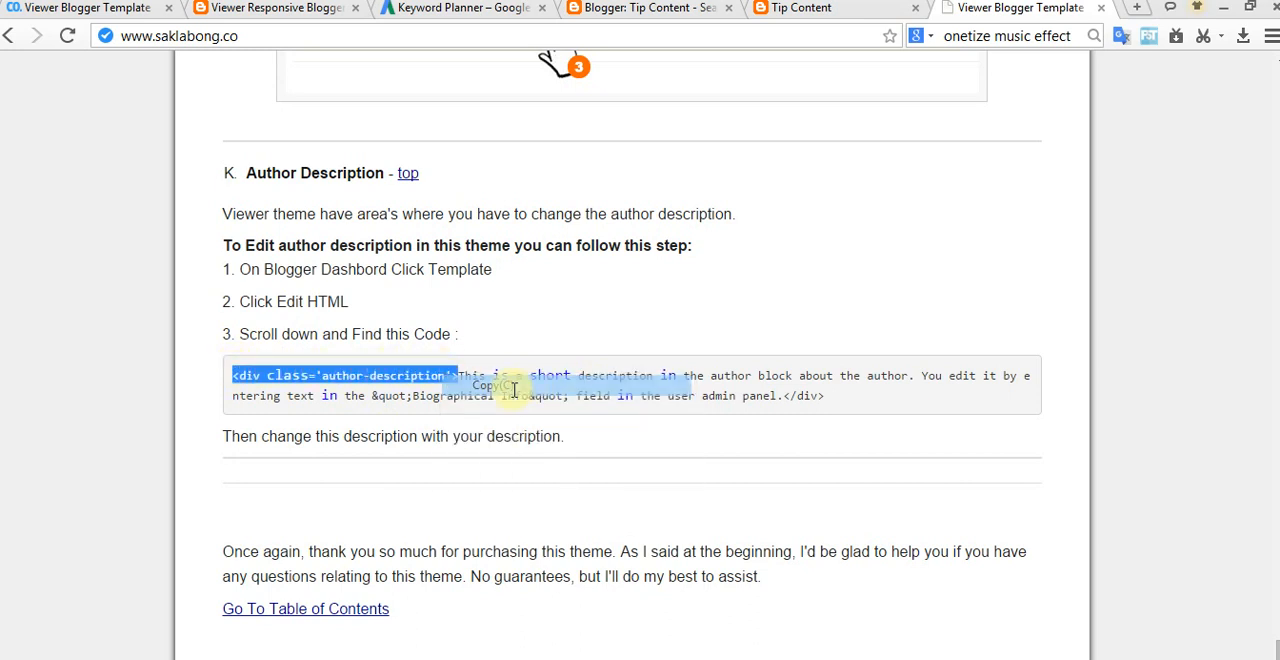
pyautogui.click(795, 8)
pyautogui.click(650, 8)
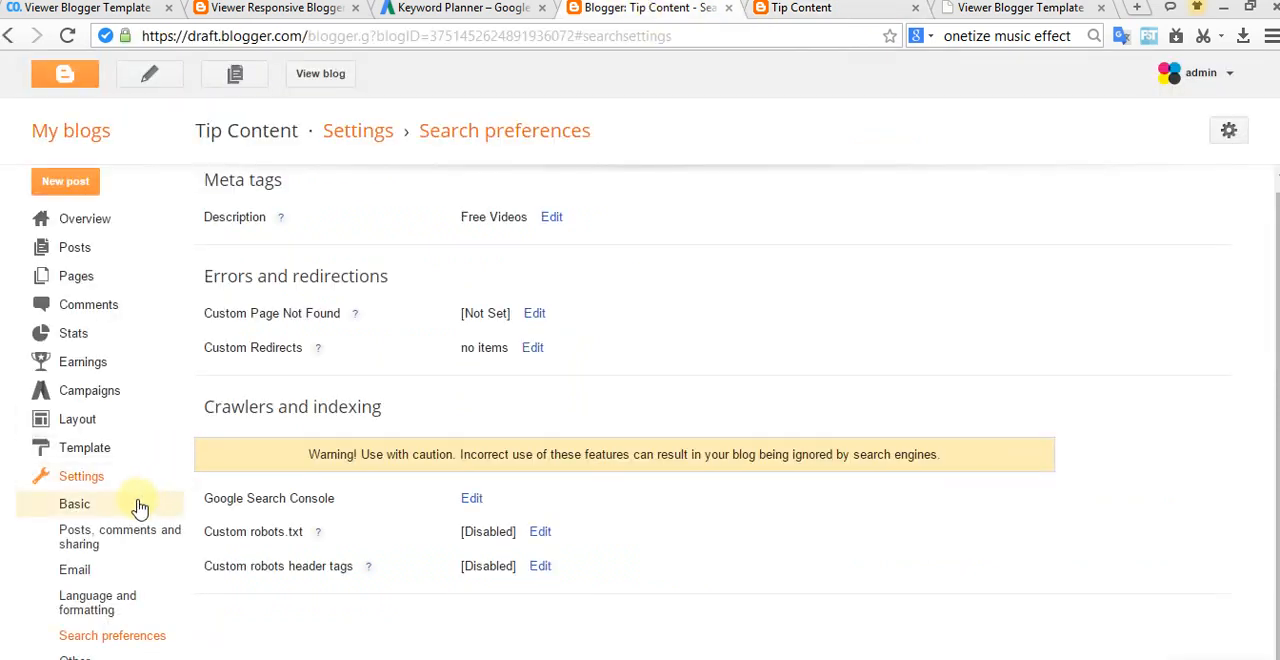
pyautogui.click(72, 452)
pyautogui.click(440, 538)
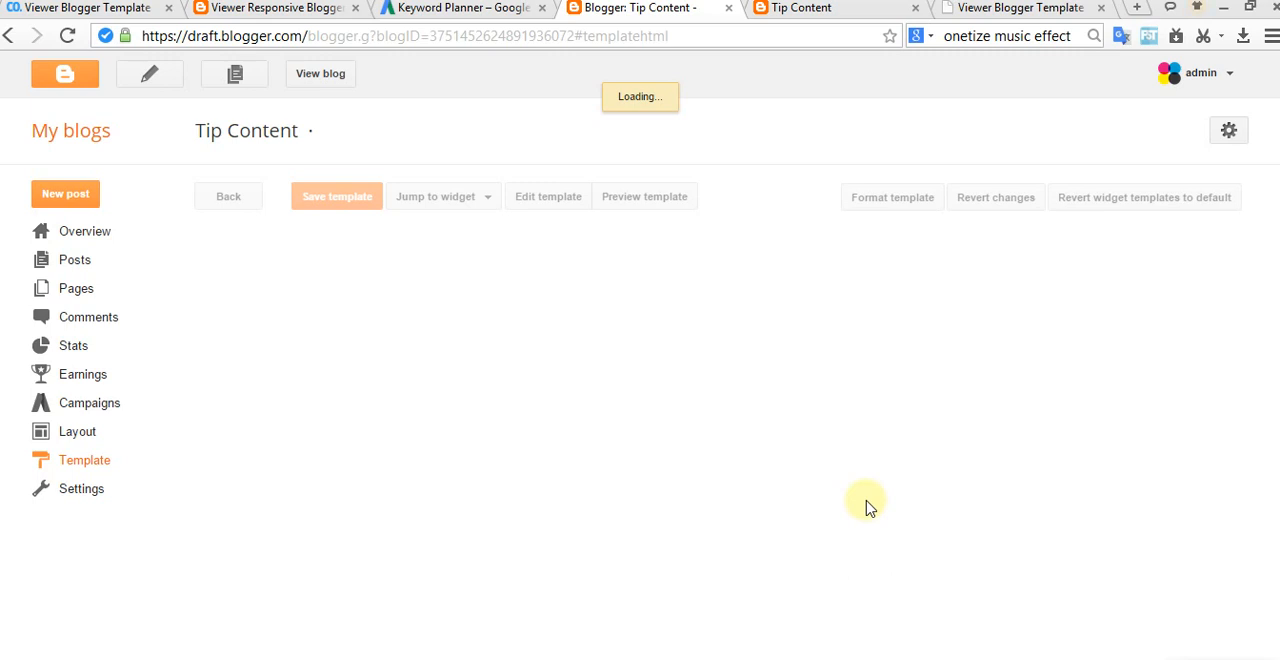
pyautogui.click(818, 14)
pyautogui.scroll(5, 737, 432)
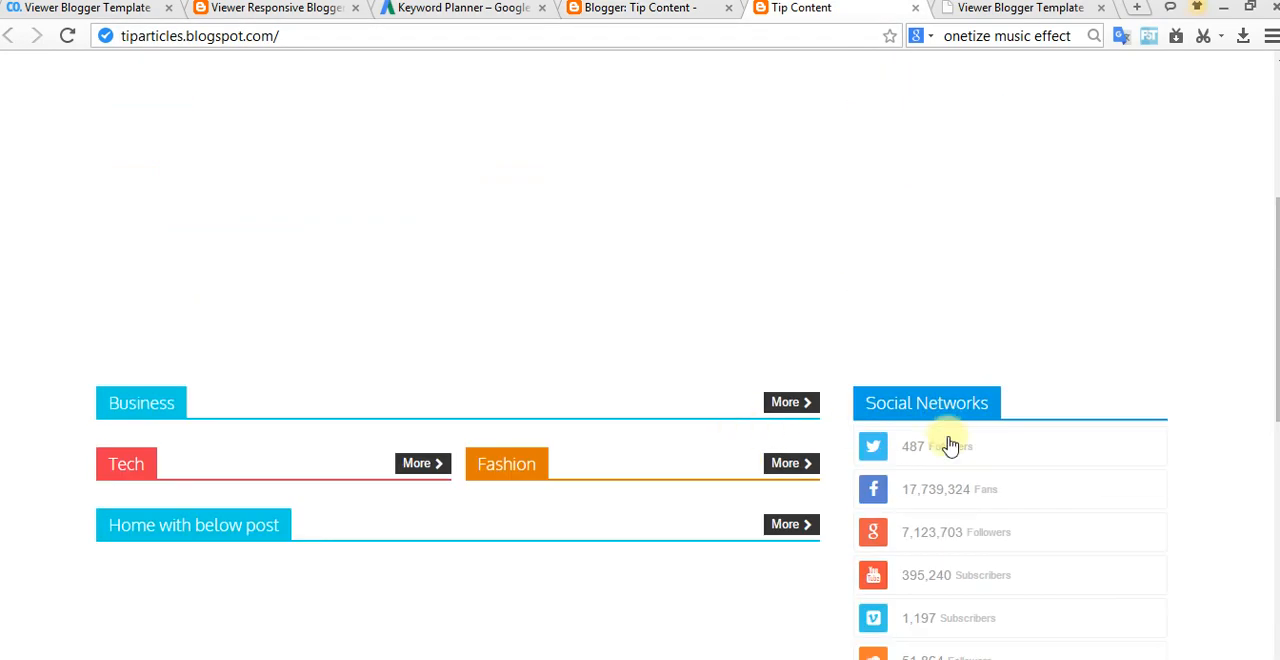
pyautogui.click(650, 9)
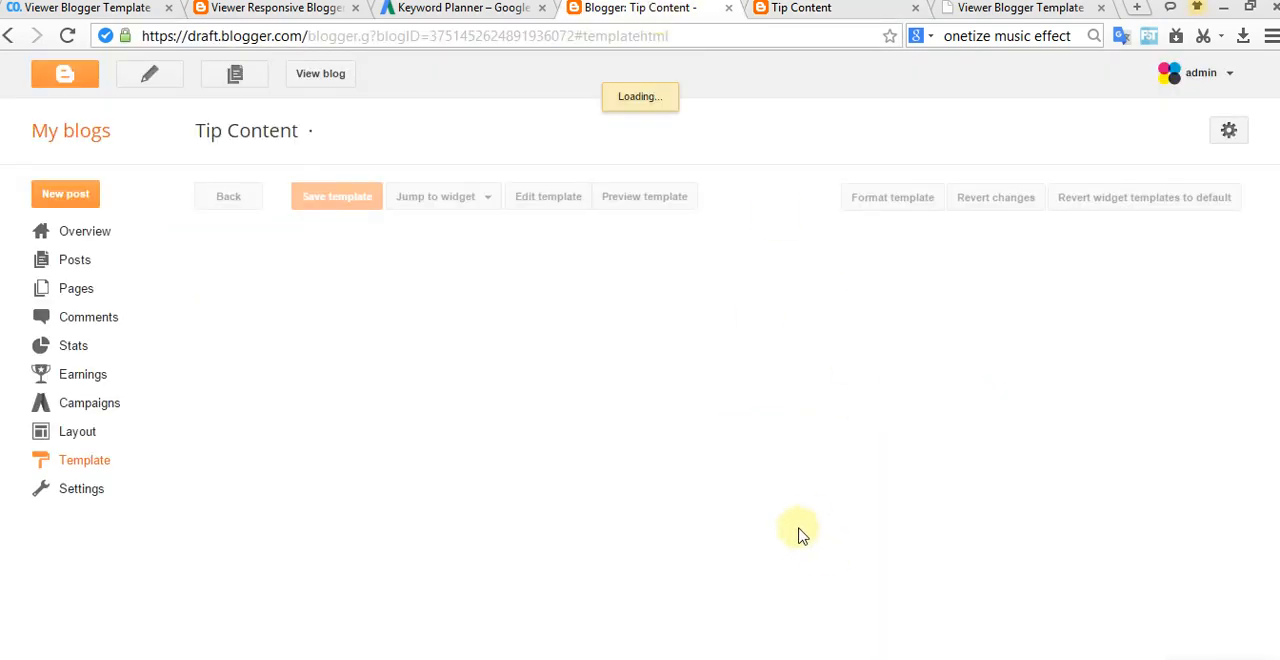
pyautogui.click(586, 658)
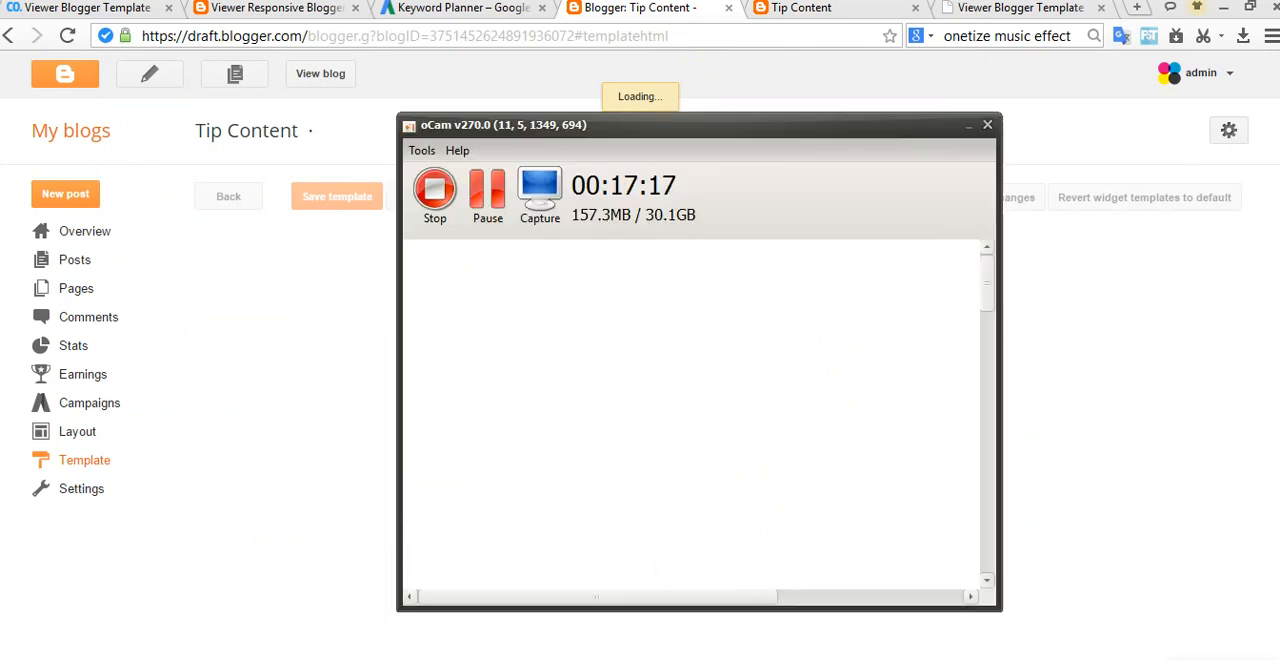
pyautogui.click(967, 125)
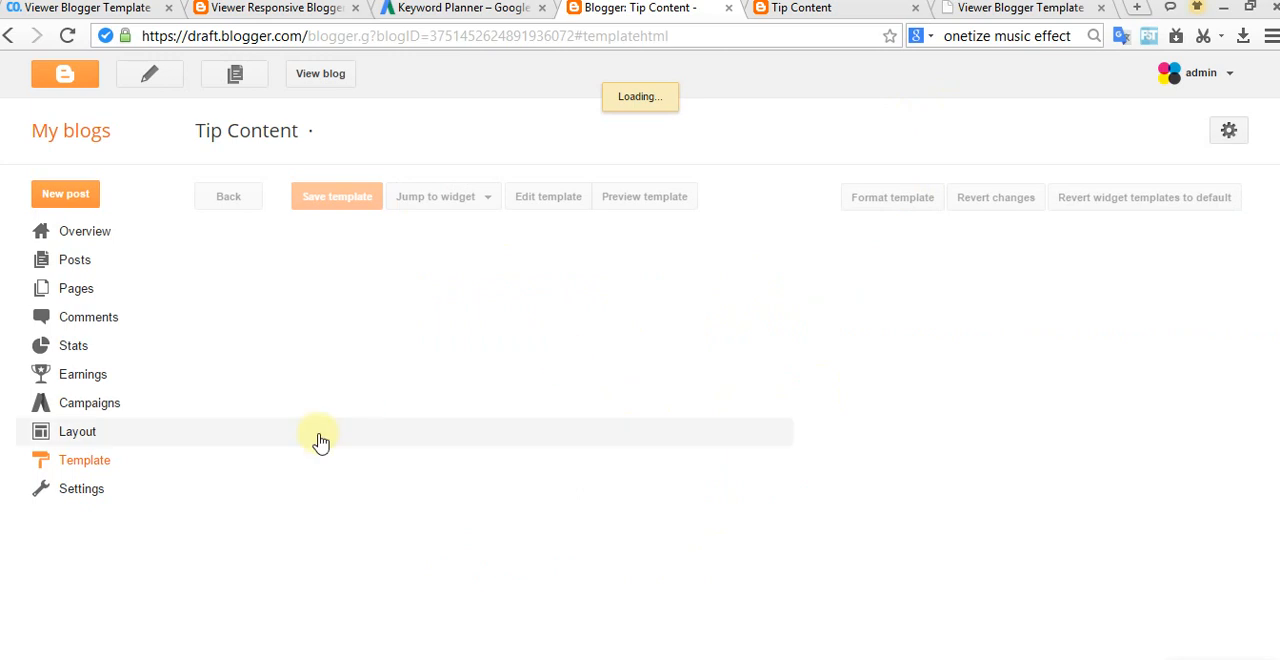
# Step: Reload the template's HTML editor and search the code for the copied <div class='author-description'> tag
pyautogui.click(112, 462)
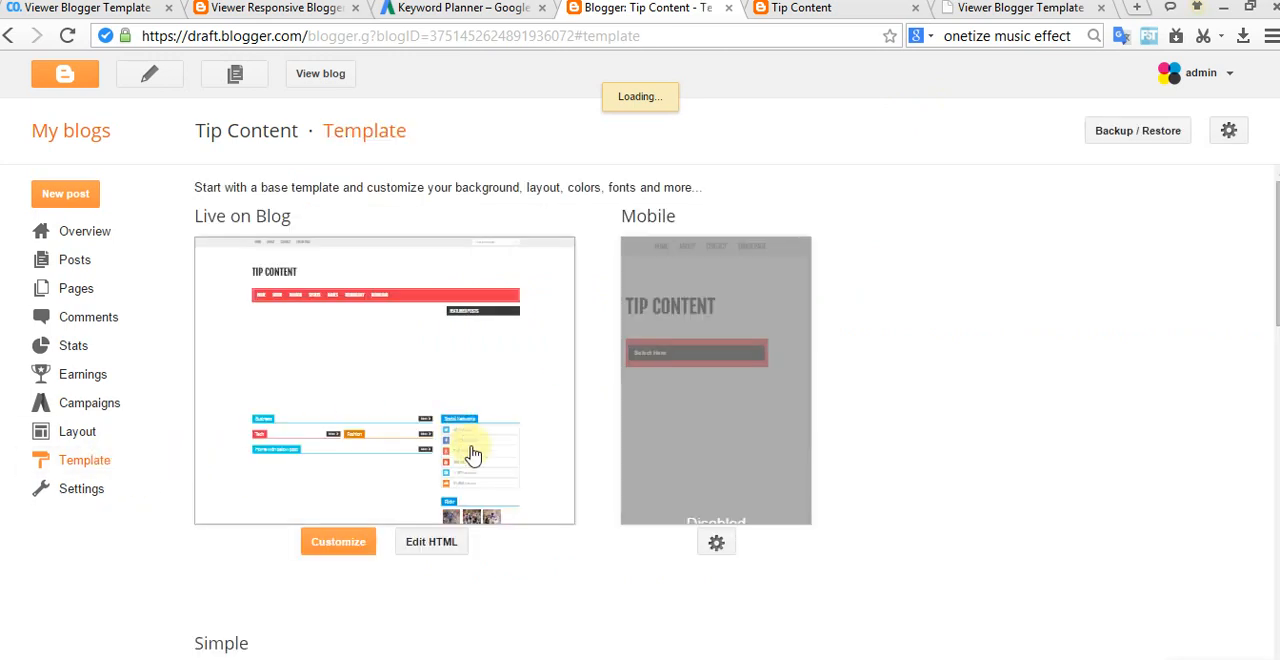
pyautogui.click(432, 543)
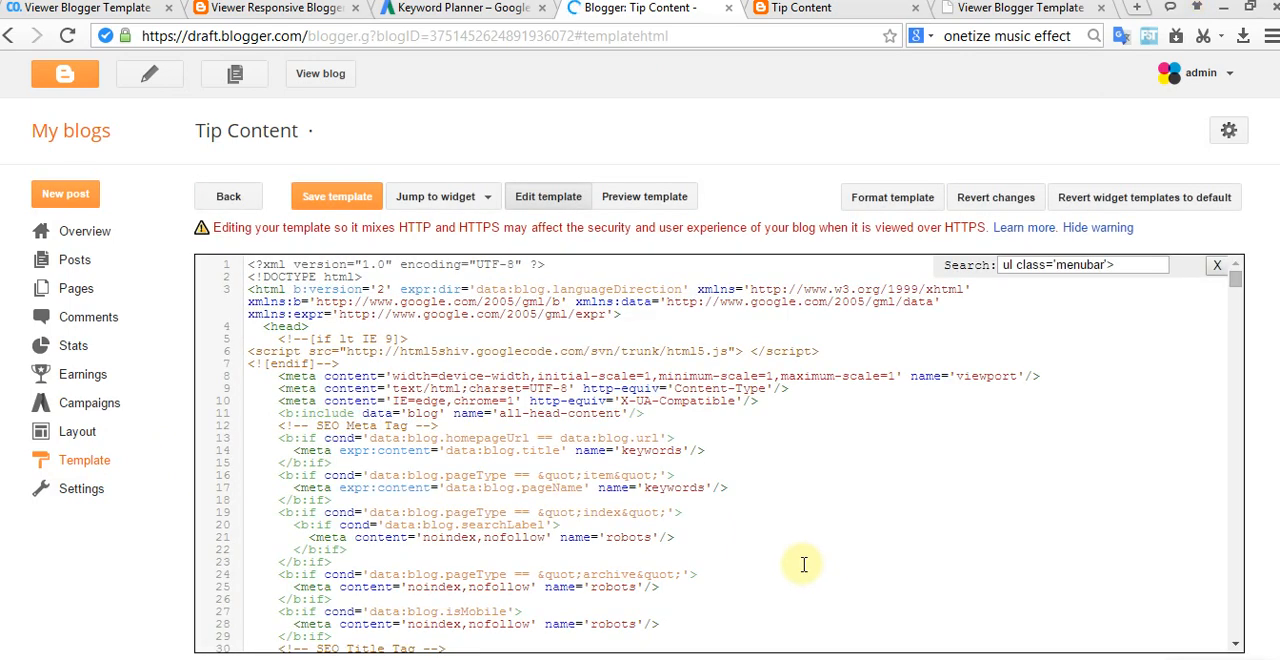
pyautogui.moveTo(1145, 264); pyautogui.dragTo(938, 266)
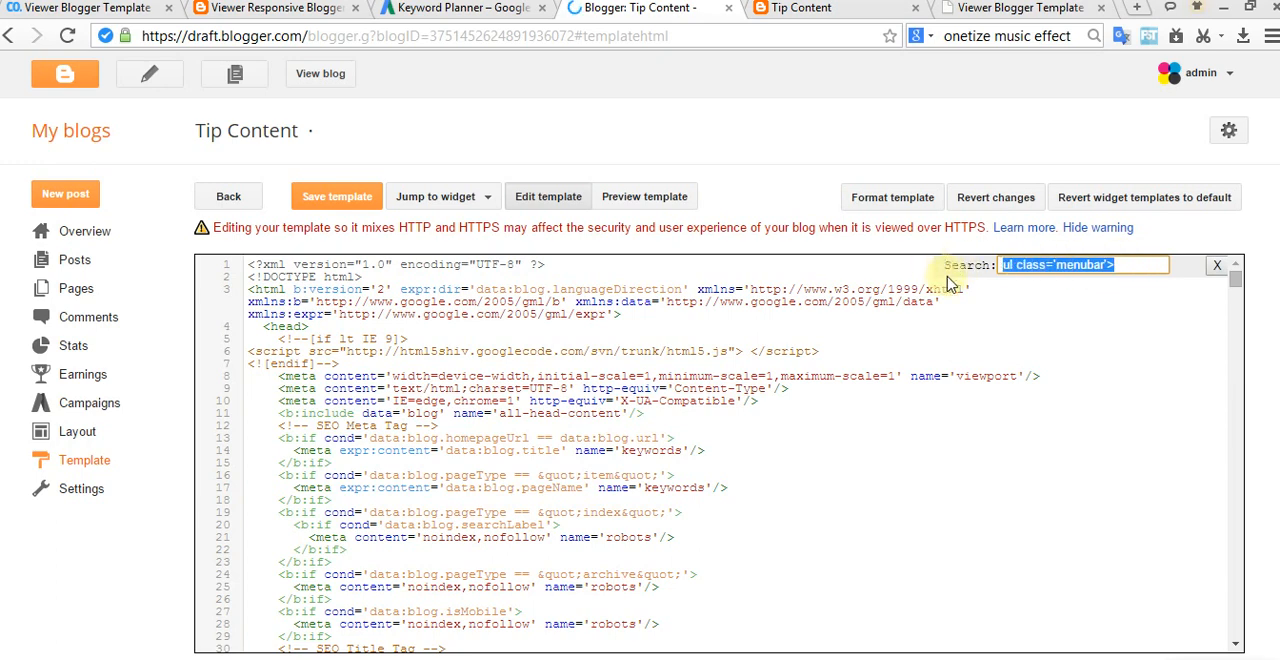
pyautogui.hotkey('ctrl', 'v')
pyautogui.press('Return')
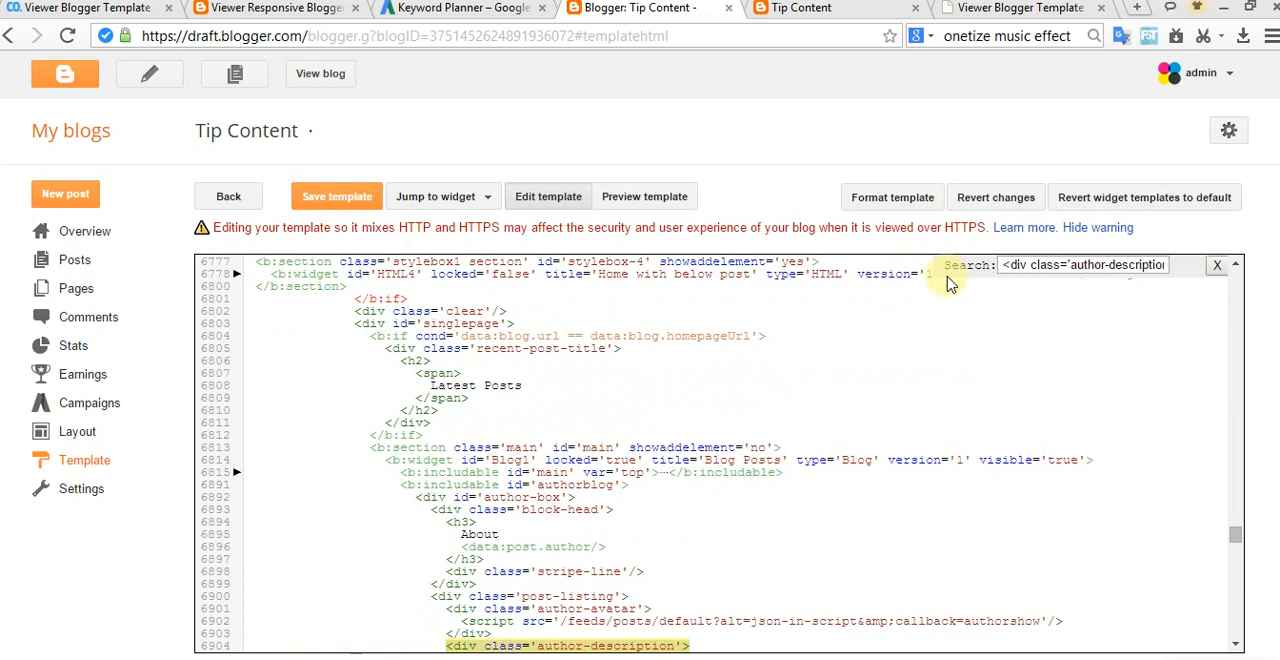
pyautogui.scroll(-3, 737, 523)
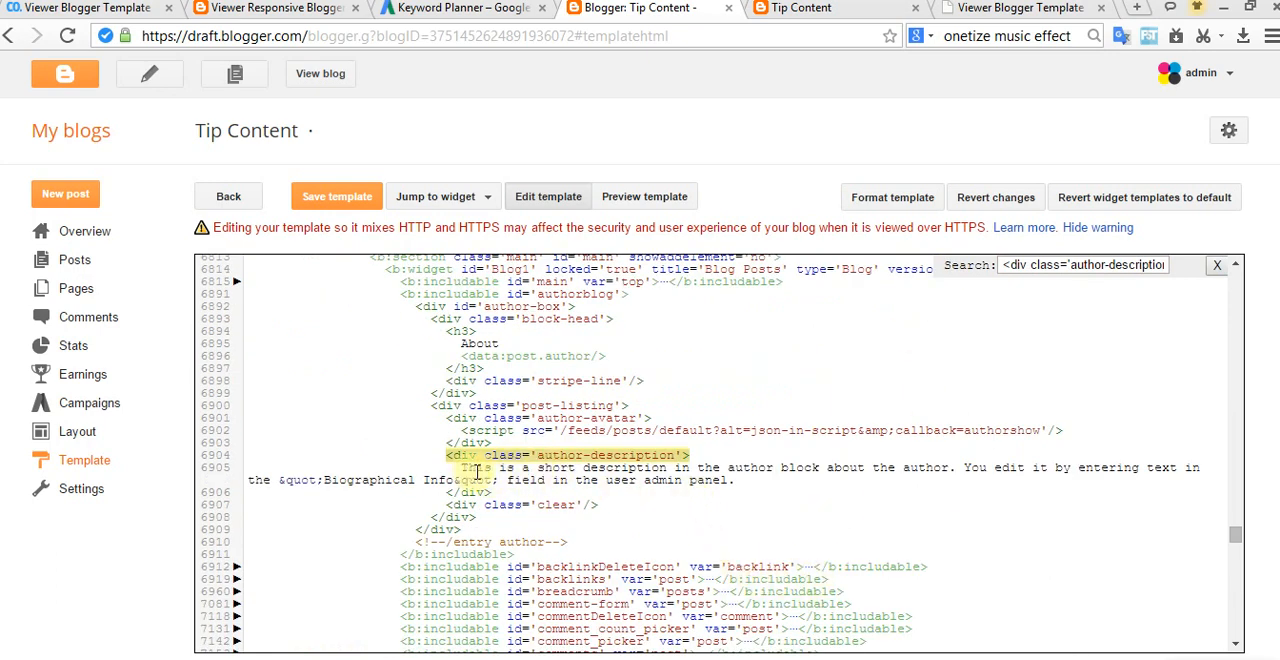
# Step: Look over the live Tip Content blog, including the Tech section's full post listing, and return to the template code
pyautogui.click(806, 8)
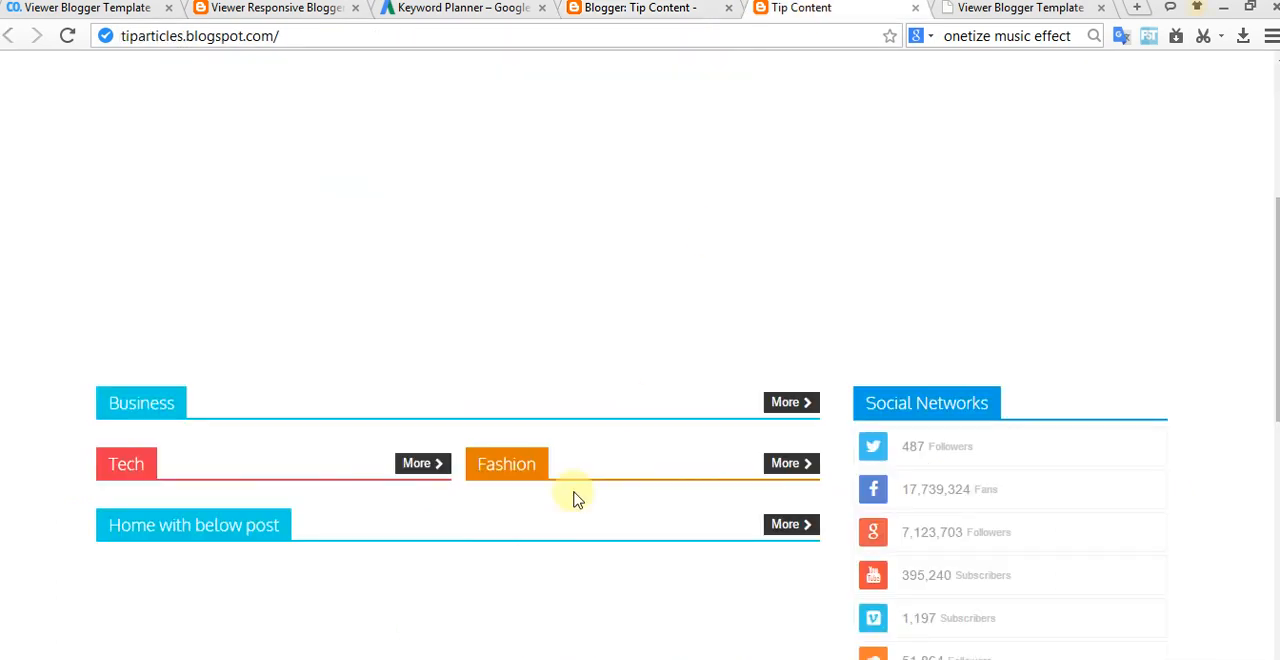
pyautogui.scroll(-5, 507, 512)
pyautogui.scroll(2, 857, 315)
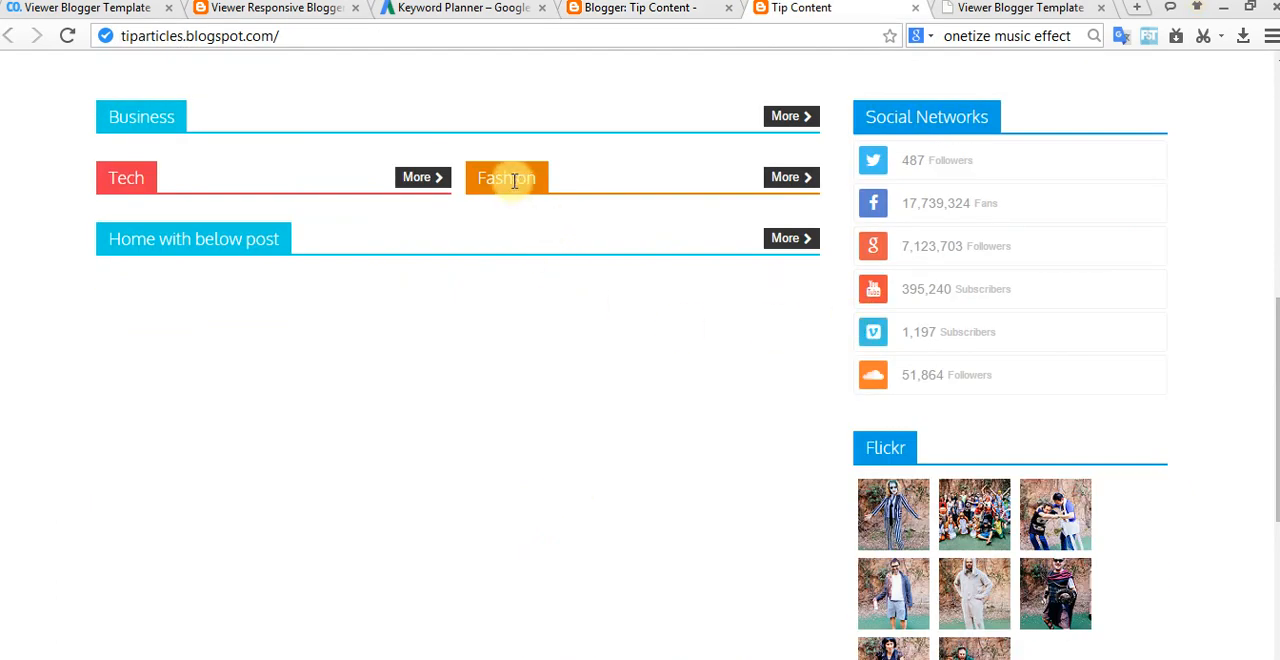
pyautogui.click(435, 181)
pyautogui.scroll(5, 524, 286)
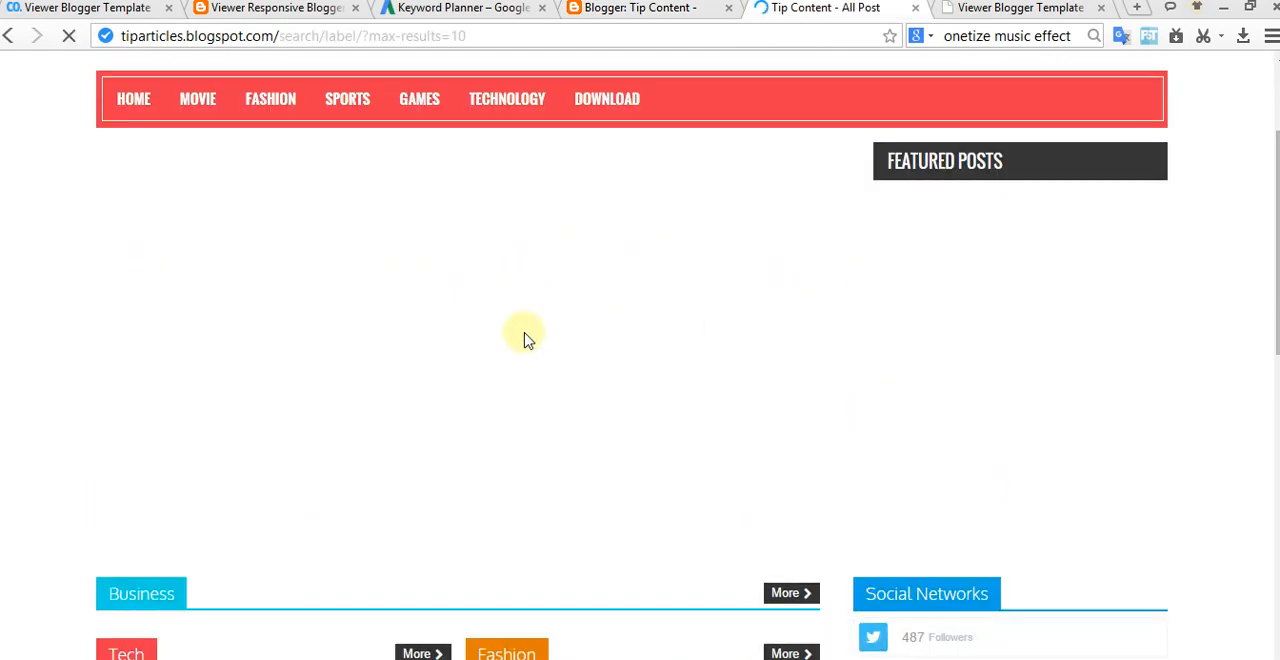
pyautogui.scroll(-8, 603, 430)
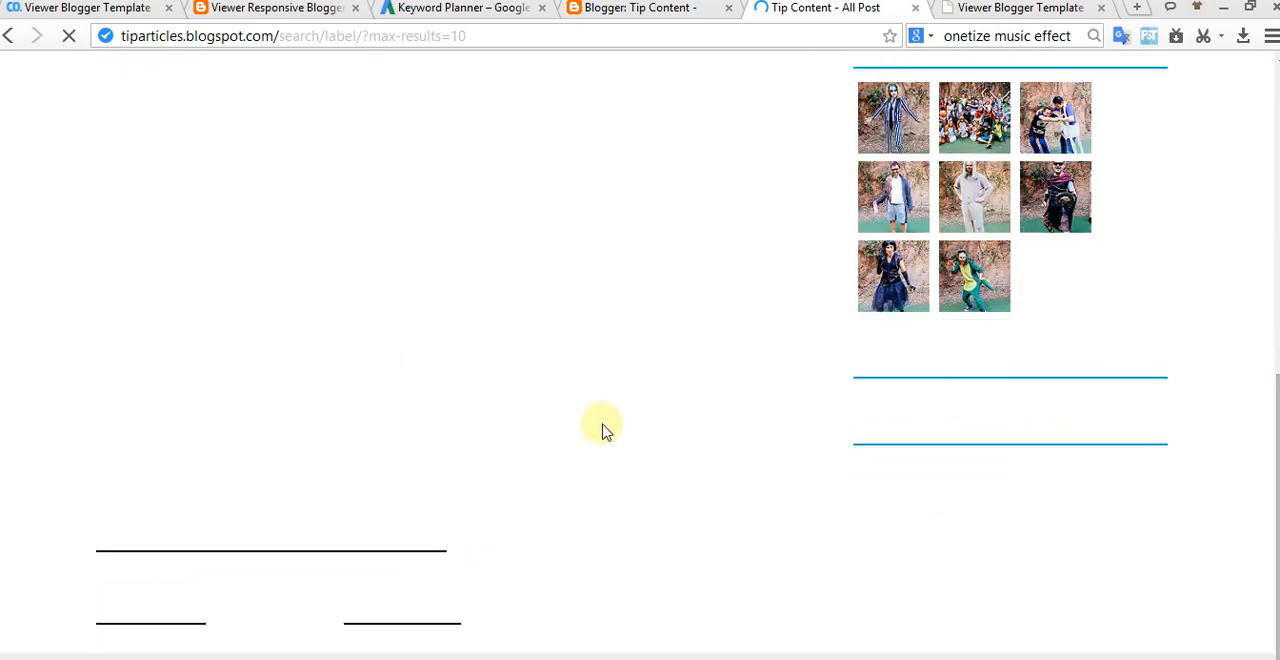
pyautogui.scroll(-1, 568, 450)
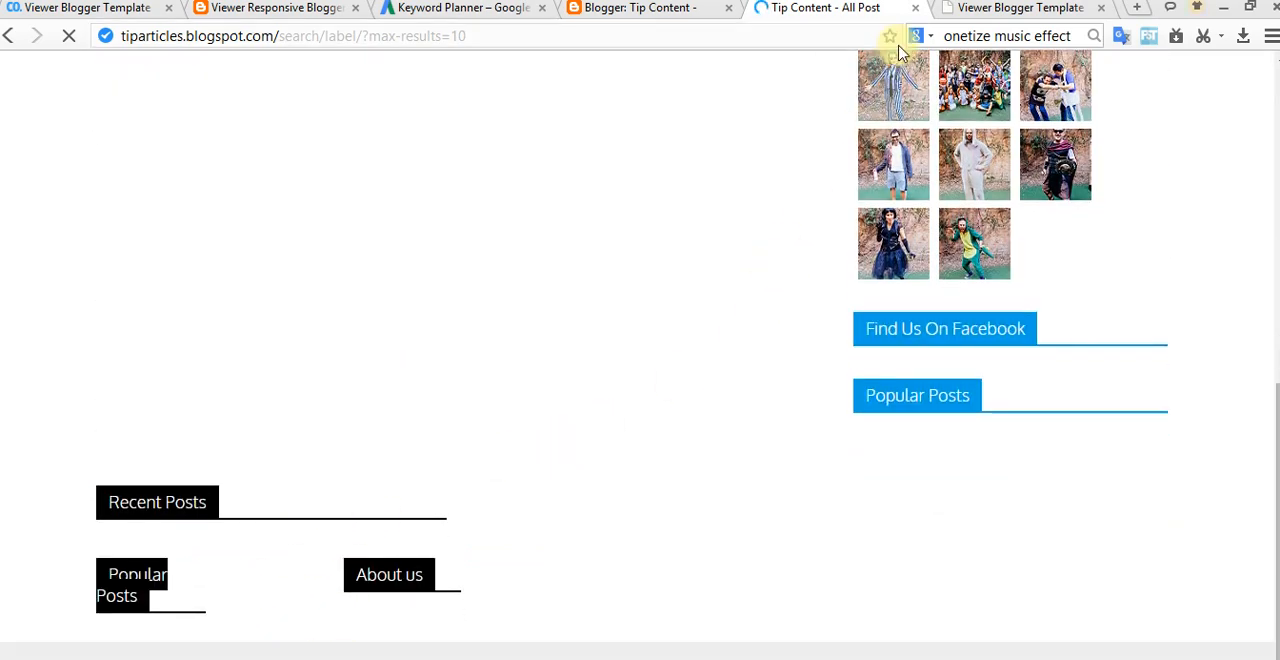
pyautogui.click(686, 9)
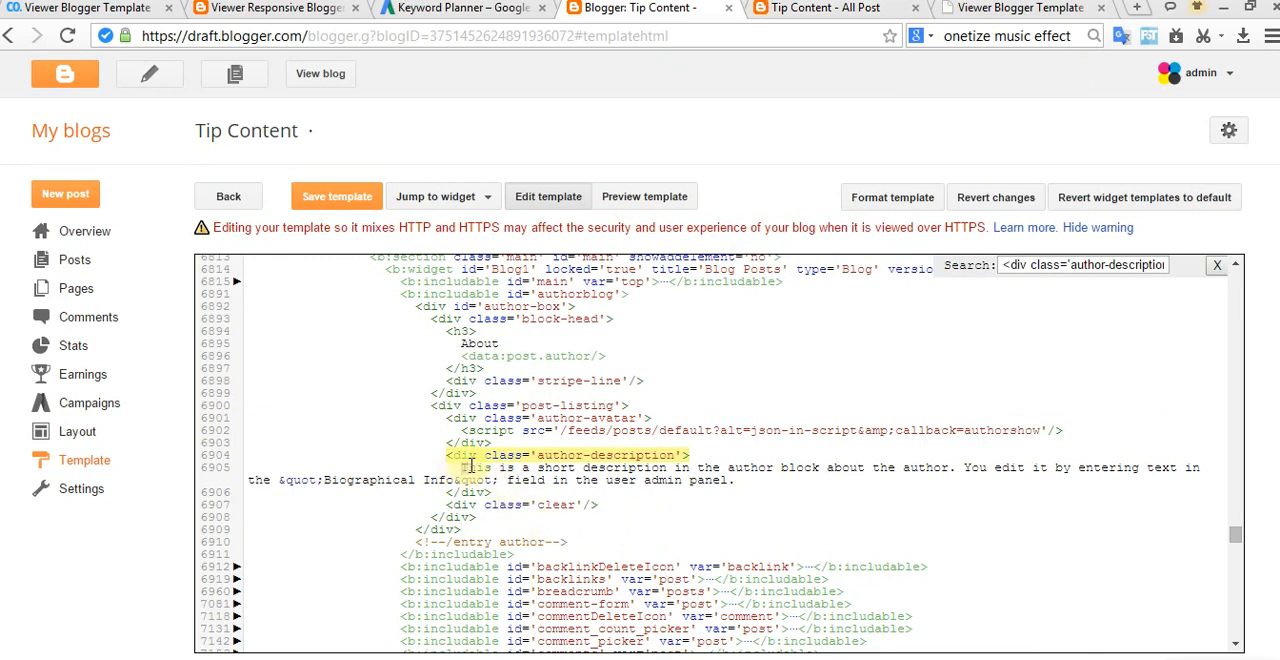
# Step: Replace "This is a short description in the author block about the author" with "author admin" and save the template
pyautogui.moveTo(493, 467); pyautogui.dragTo(735, 480)
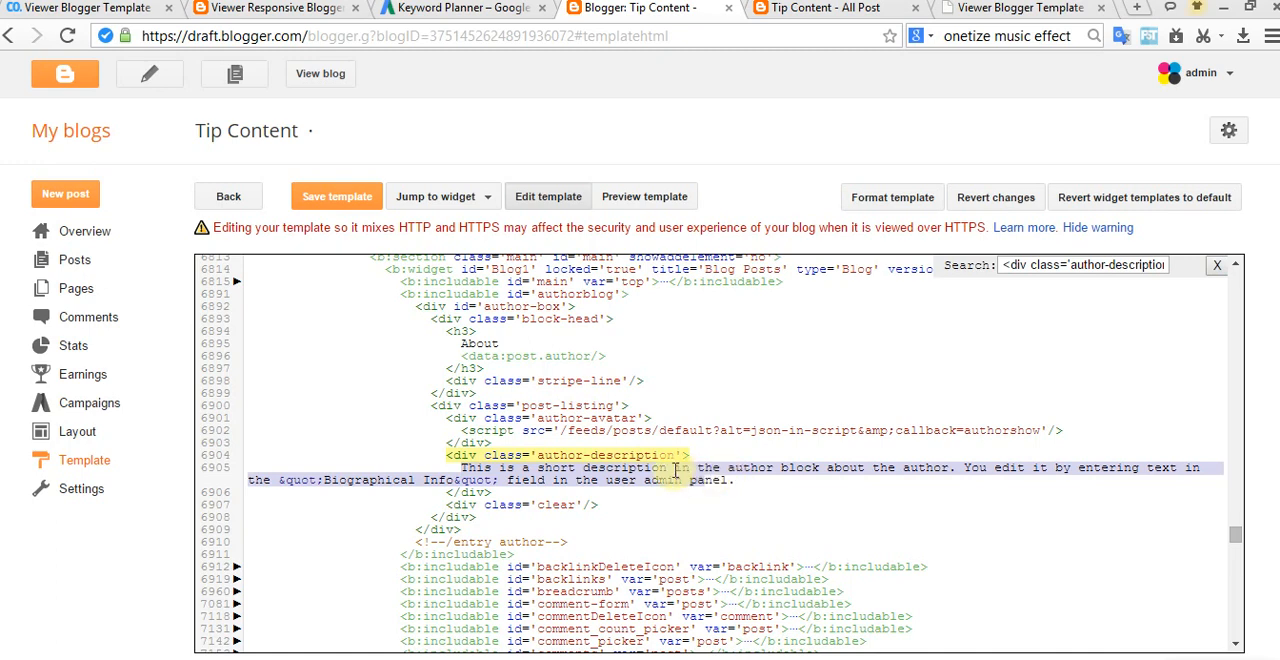
pyautogui.click(695, 472)
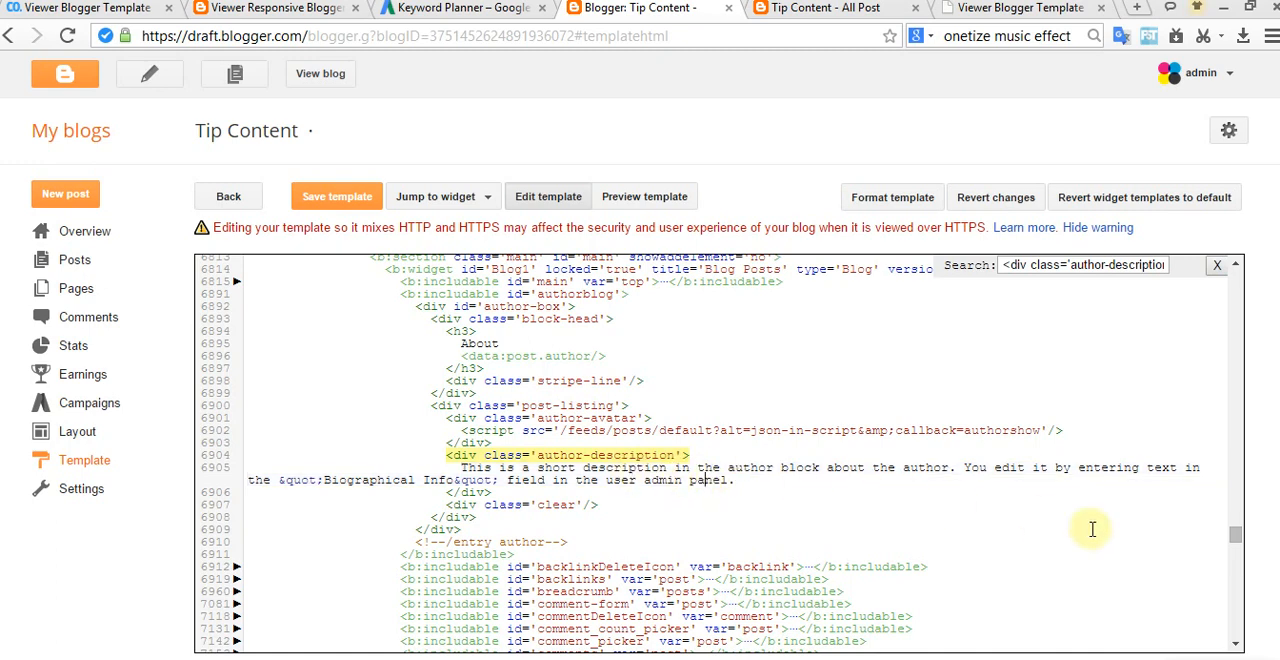
pyautogui.moveTo(954, 466); pyautogui.dragTo(487, 472)
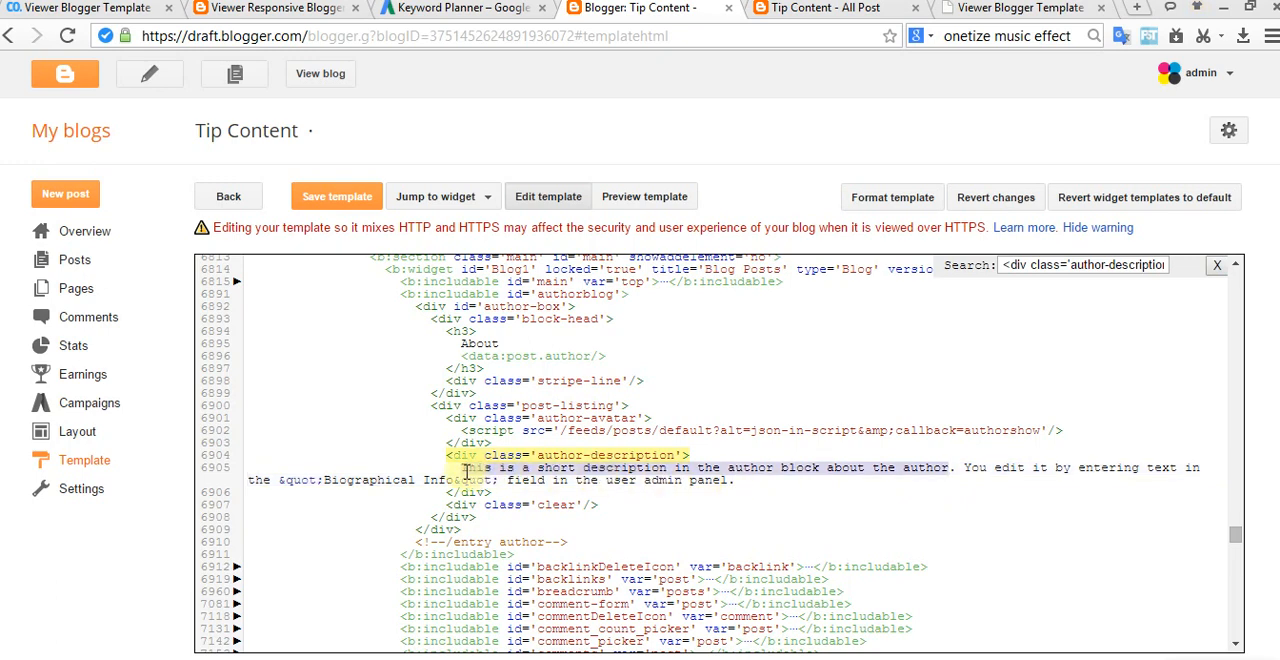
pyautogui.click(486, 489)
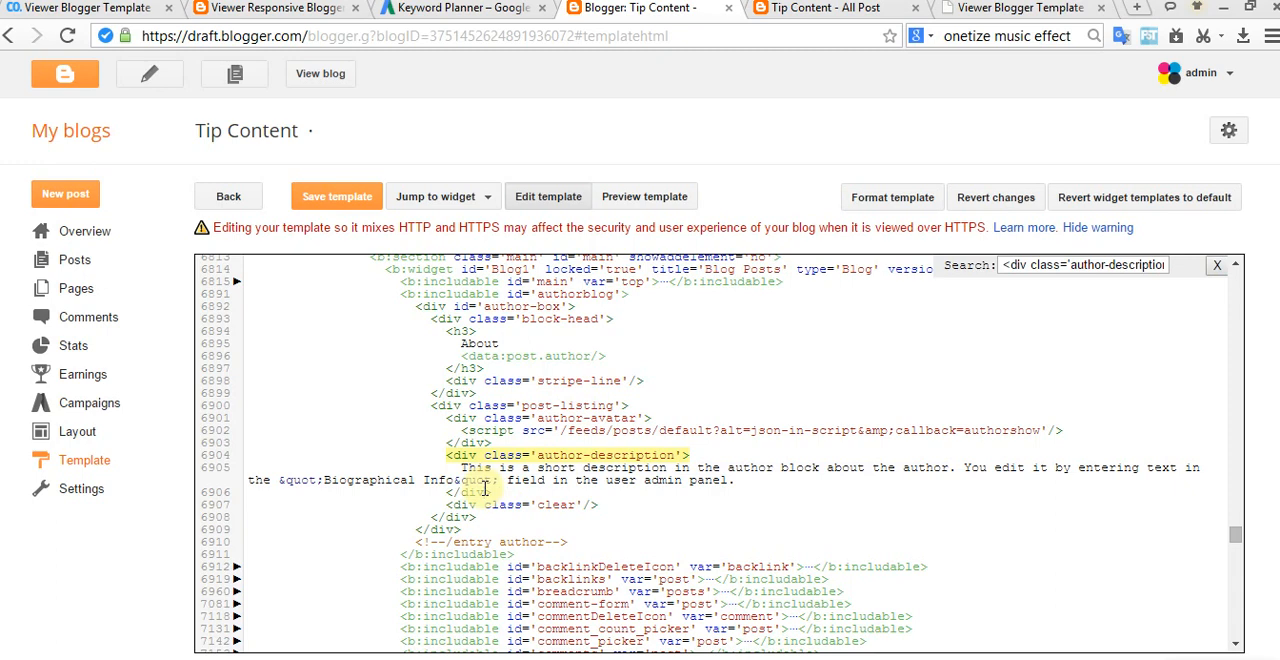
pyautogui.moveTo(462, 469); pyautogui.dragTo(957, 468)
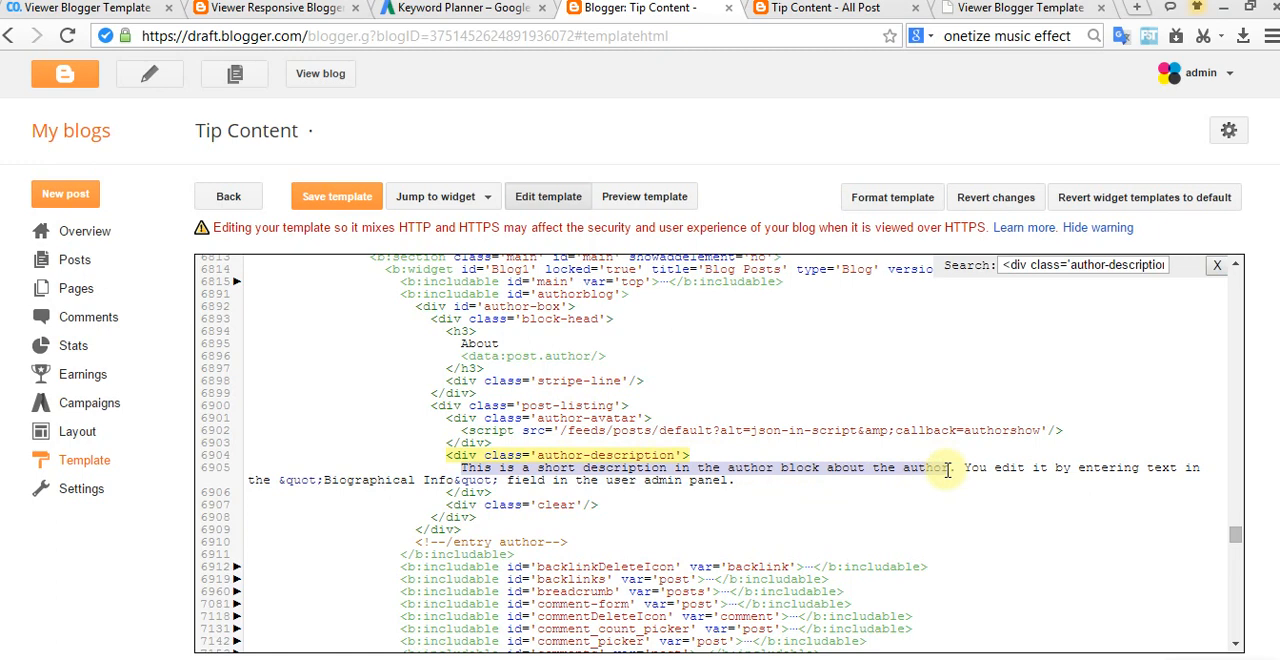
pyautogui.press('BackSpace')
pyautogui.write('author amidn')
pyautogui.press('BackSpace')
pyautogui.press('BackSpace')
pyautogui.press('BackSpace')
pyautogui.press('BackSpace')
pyautogui.write('dmin')
pyautogui.click(330, 199)
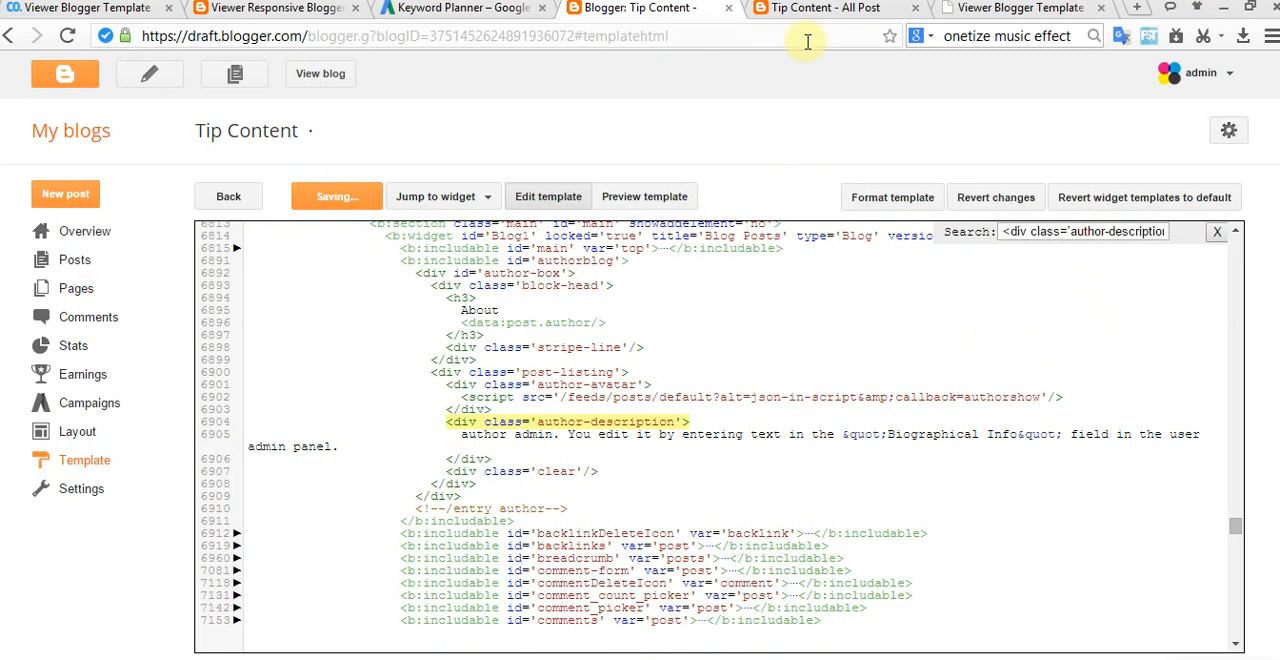
# Step: Return to the documentation's table of contents from the end of the Author Description section
pyautogui.click(986, 9)
pyautogui.scroll(-1, 720, 382)
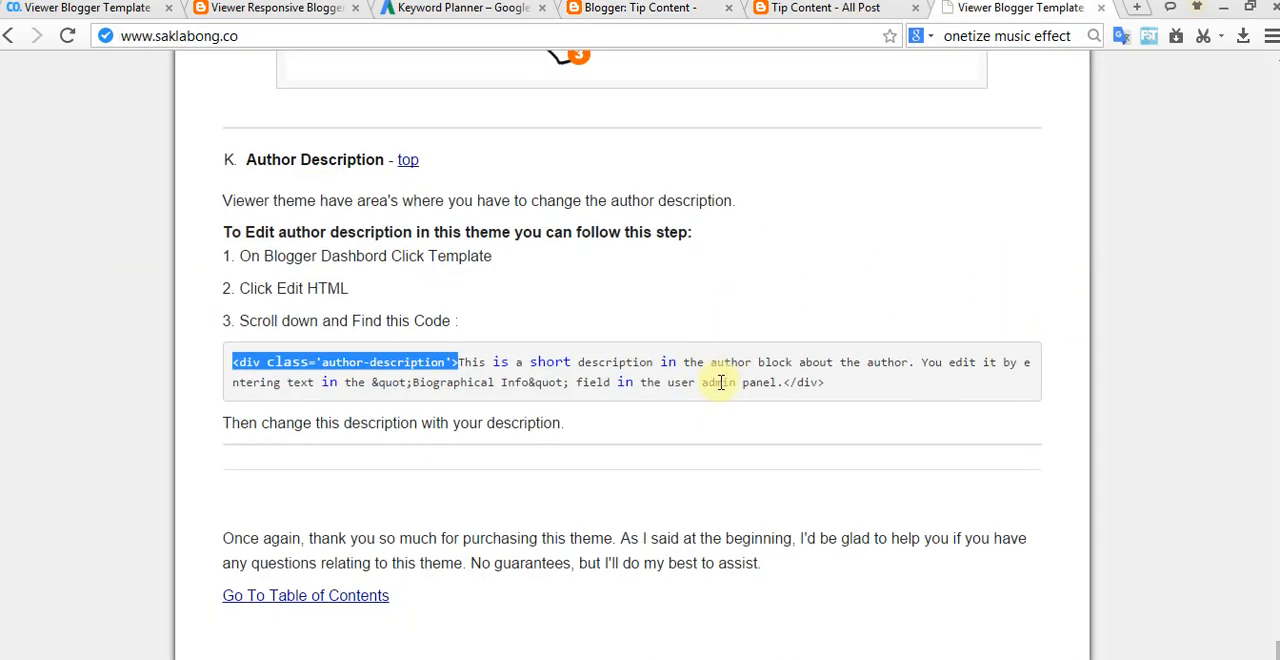
pyautogui.click(337, 595)
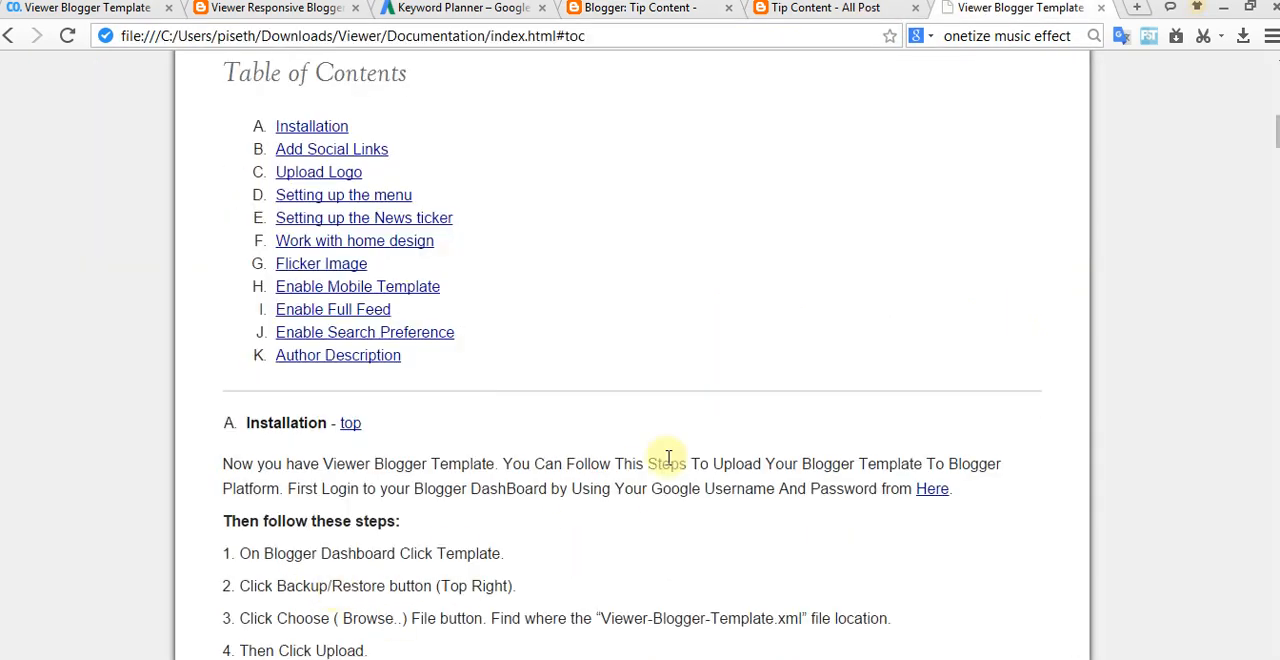
pyautogui.scroll(1, 700, 200)
# Step: Check the live blog's label page and view the Tip Content blog's list of posts in Blogger
pyautogui.click(820, 12)
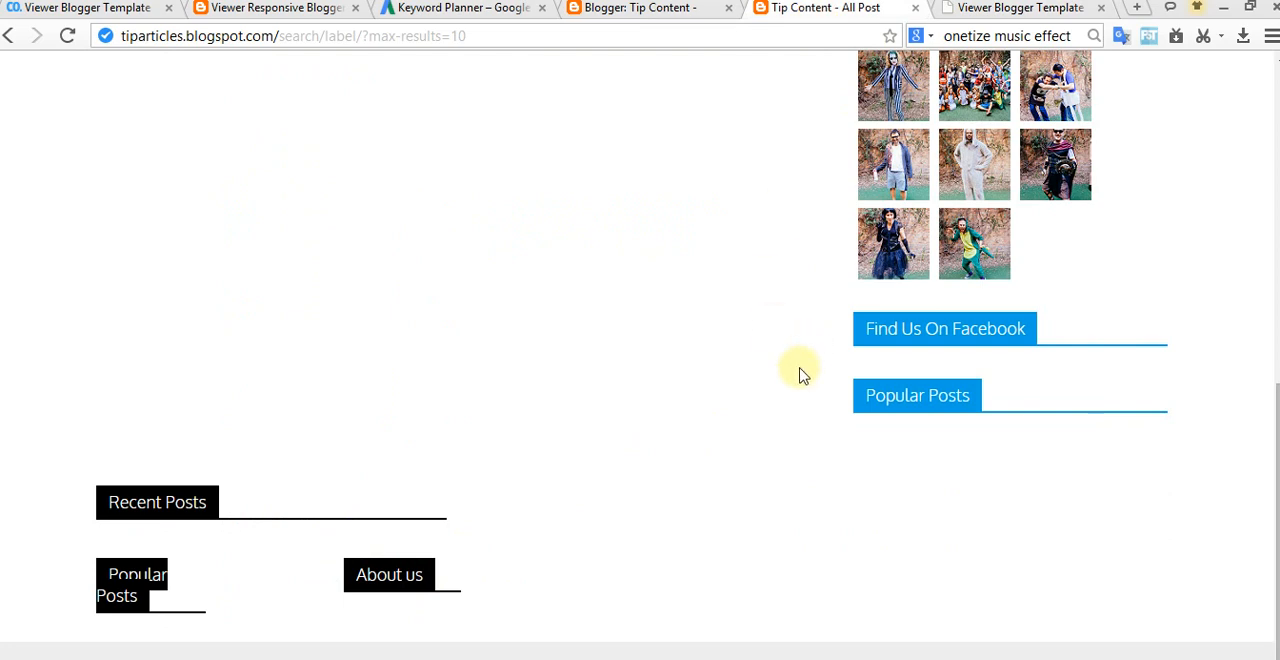
pyautogui.scroll(5, 800, 375)
pyautogui.scroll(2, 790, 378)
pyautogui.click(615, 10)
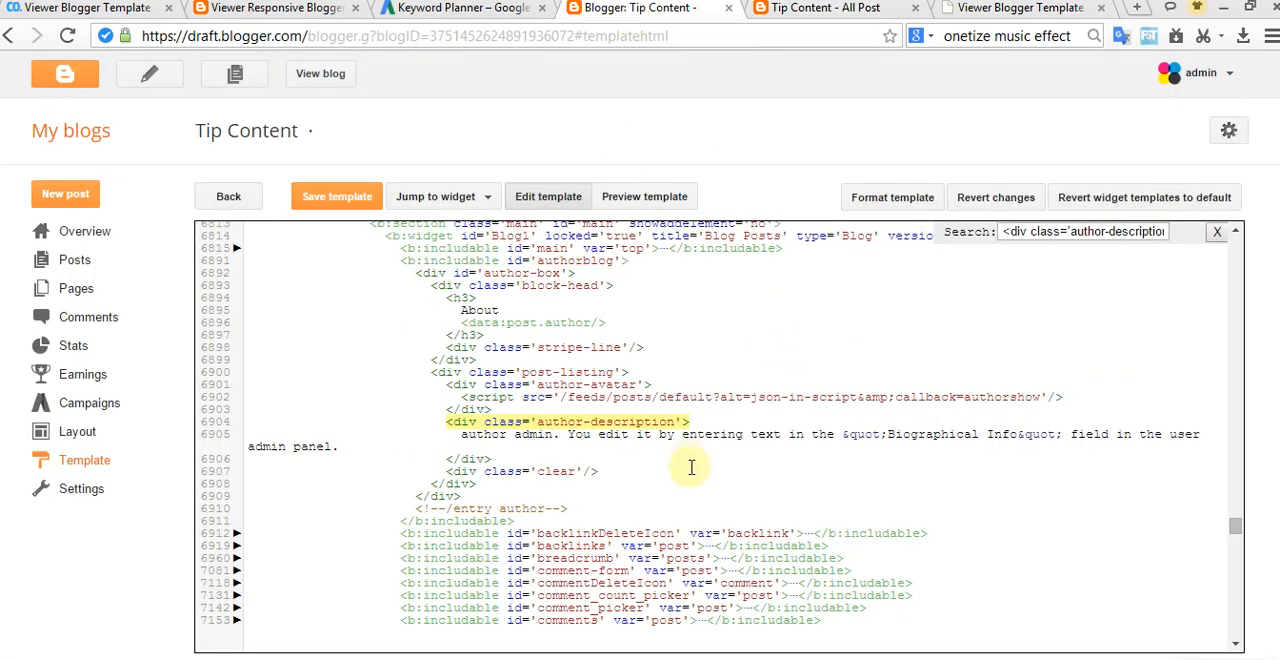
pyautogui.click(77, 262)
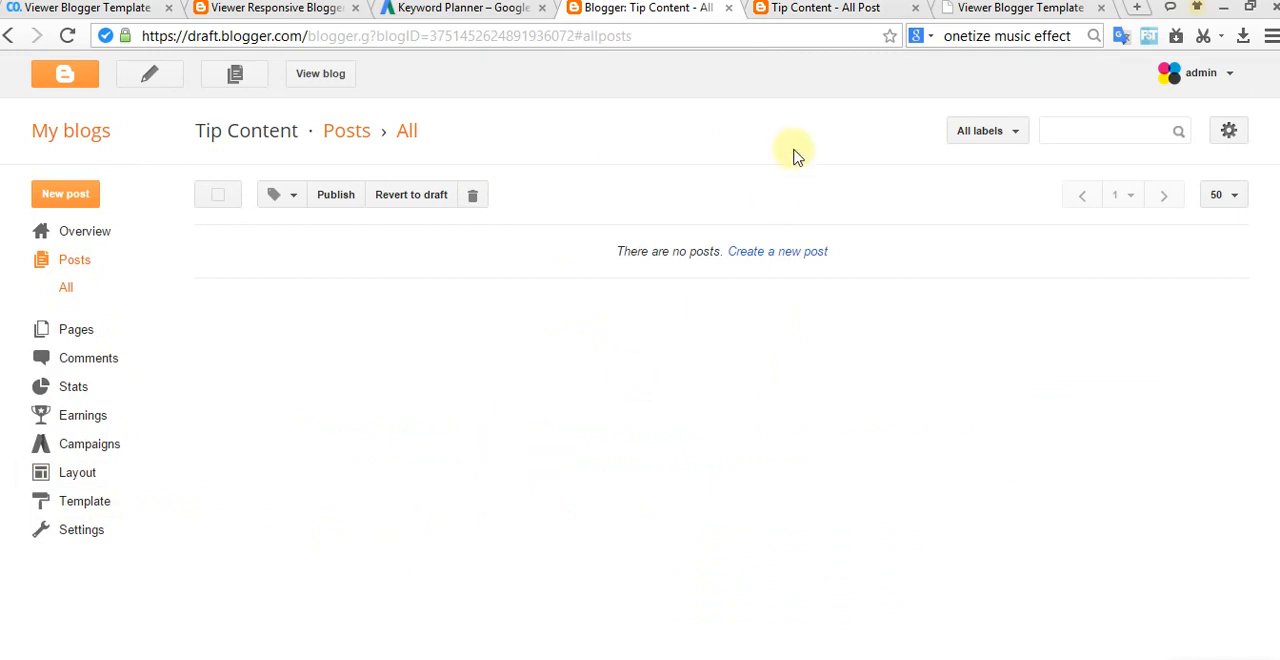
# Step: Load the Blogger dashboard from blogger.com in place of the live blog's label page
pyautogui.click(805, 10)
pyautogui.click(555, 35)
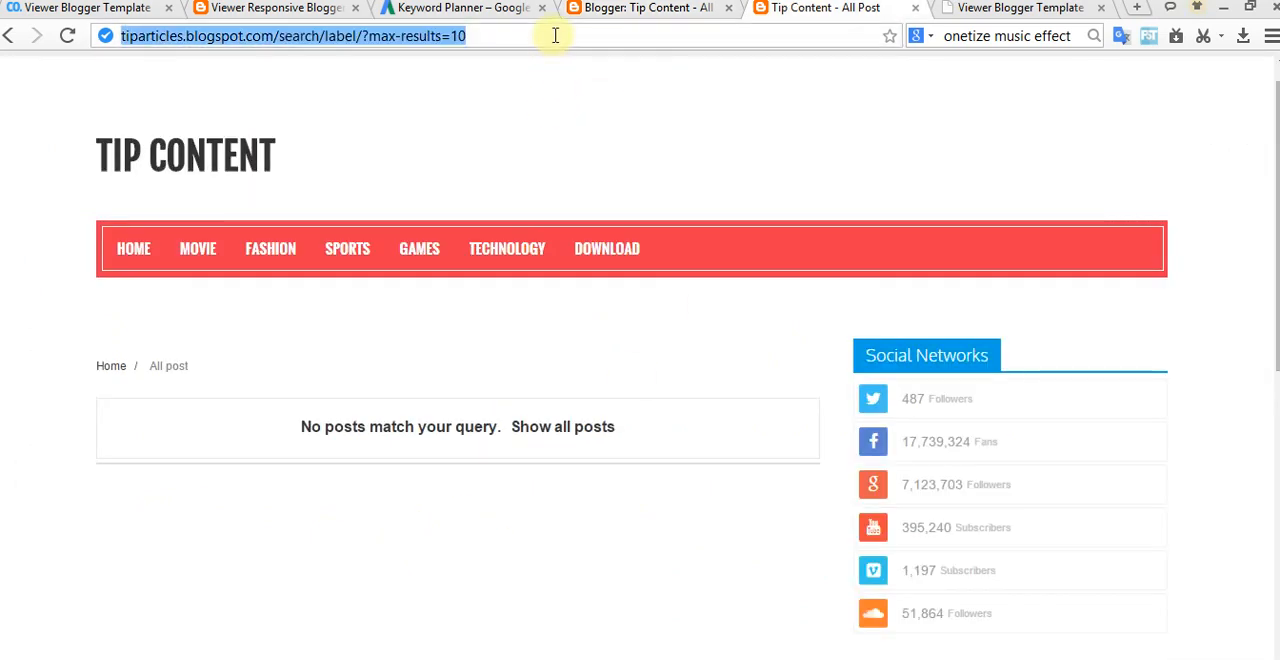
pyautogui.write('blog')
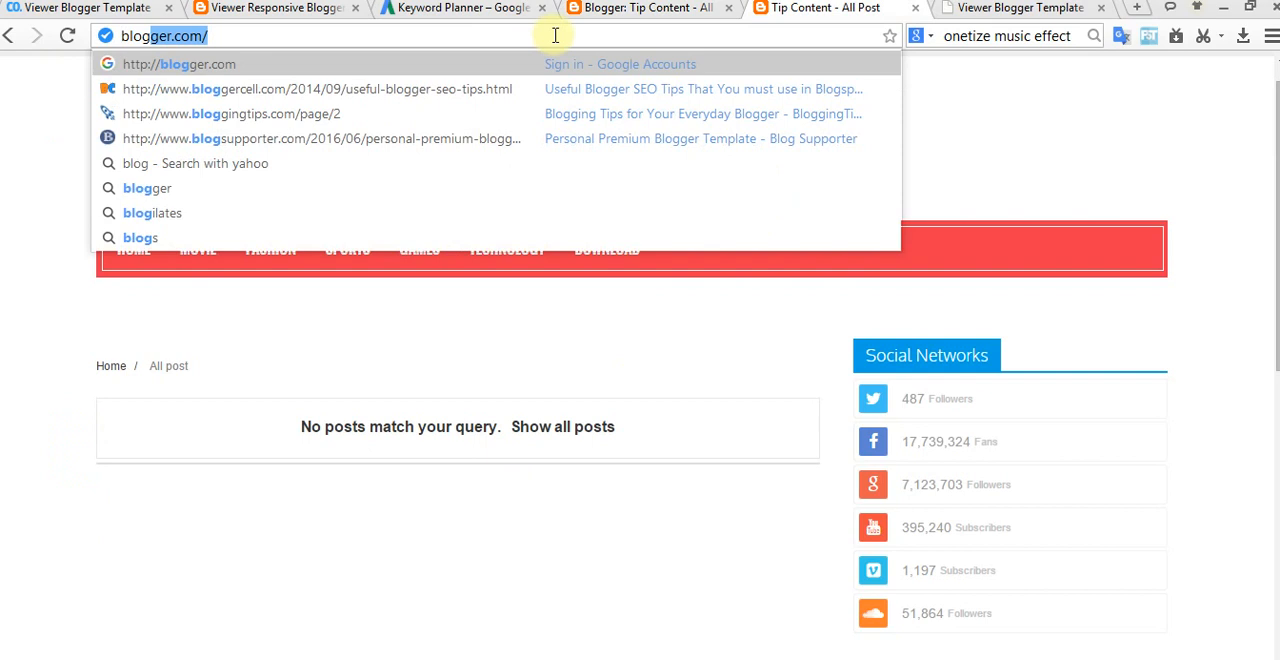
pyautogui.press('Return')
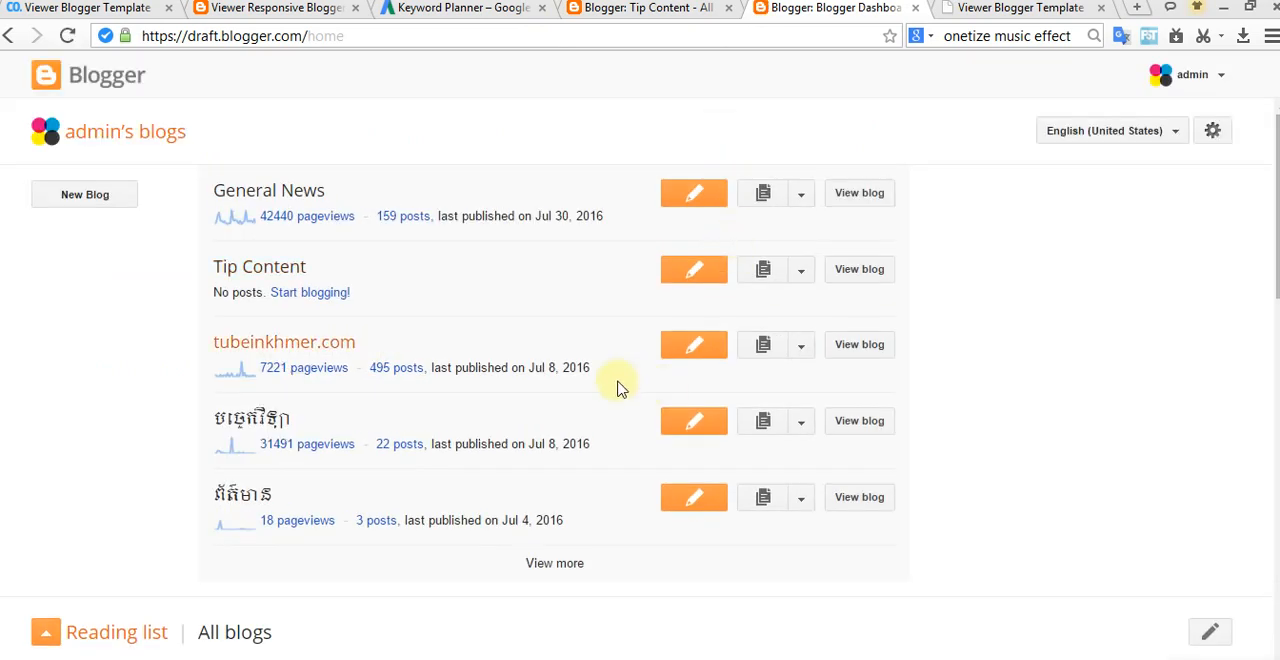
# Step: Expand the dashboard's full list of blogs, look through it and preview the live page of "the best content"
pyautogui.click(545, 570)
pyautogui.scroll(-2, 590, 466)
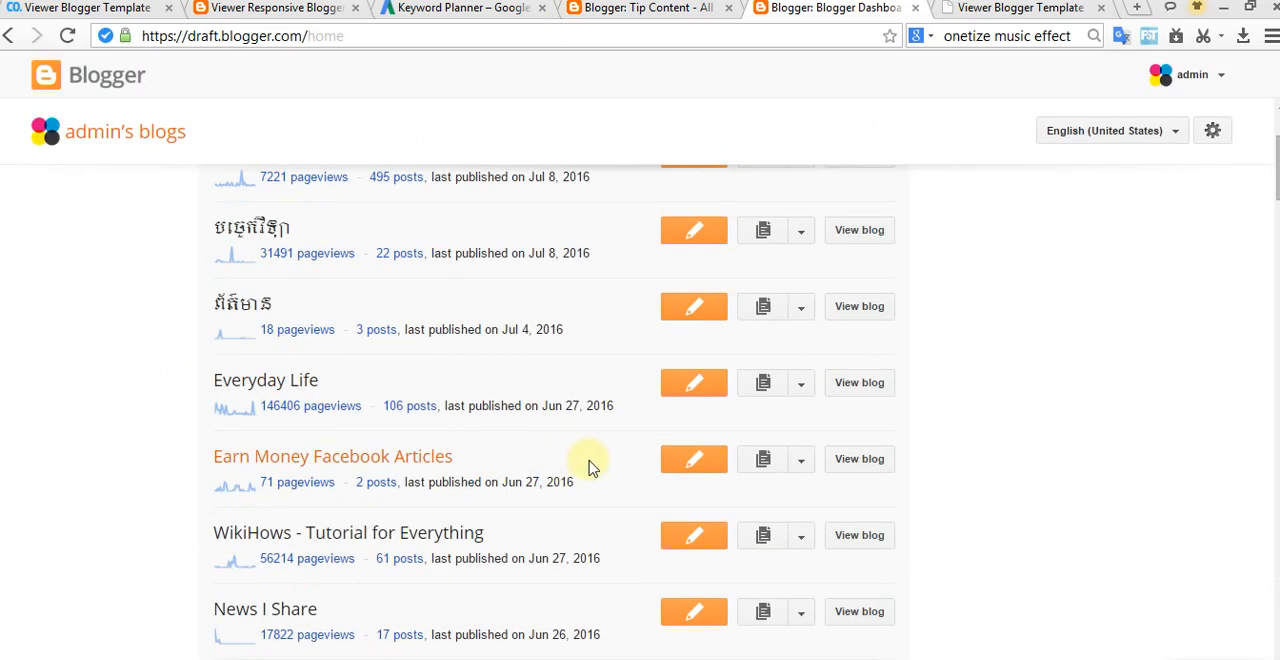
pyautogui.scroll(-2, 590, 466)
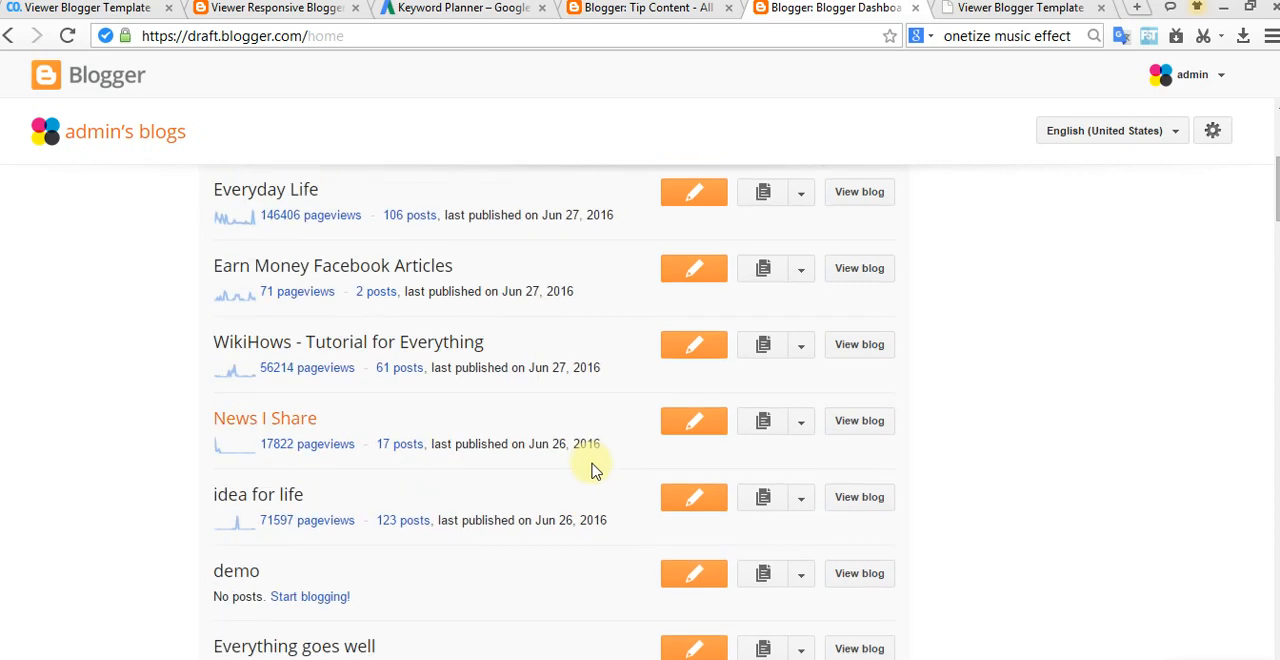
pyautogui.scroll(-2, 591, 470)
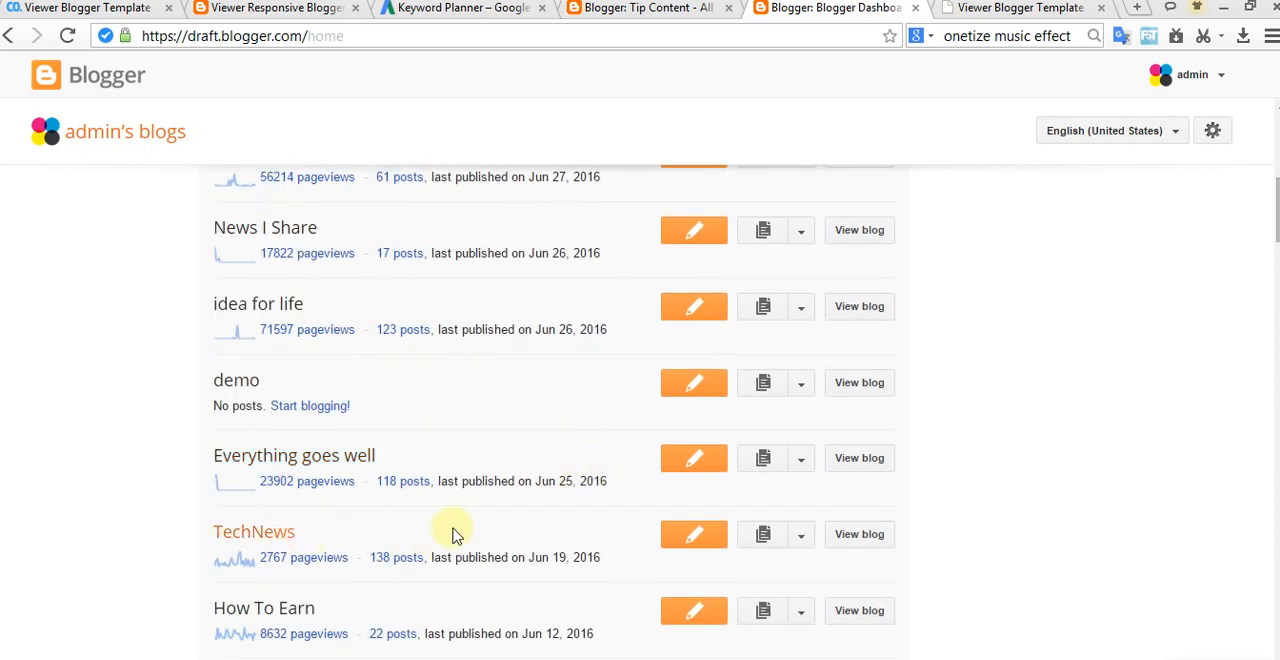
pyautogui.scroll(1, 588, 412)
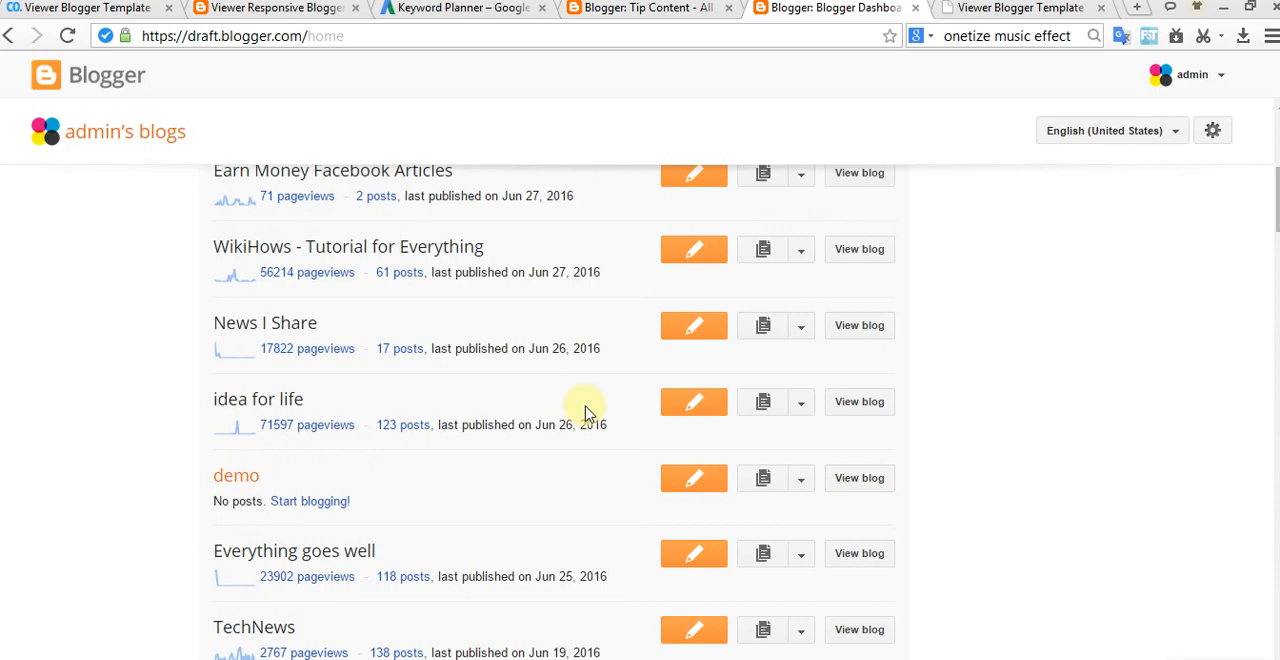
pyautogui.click(590, 658)
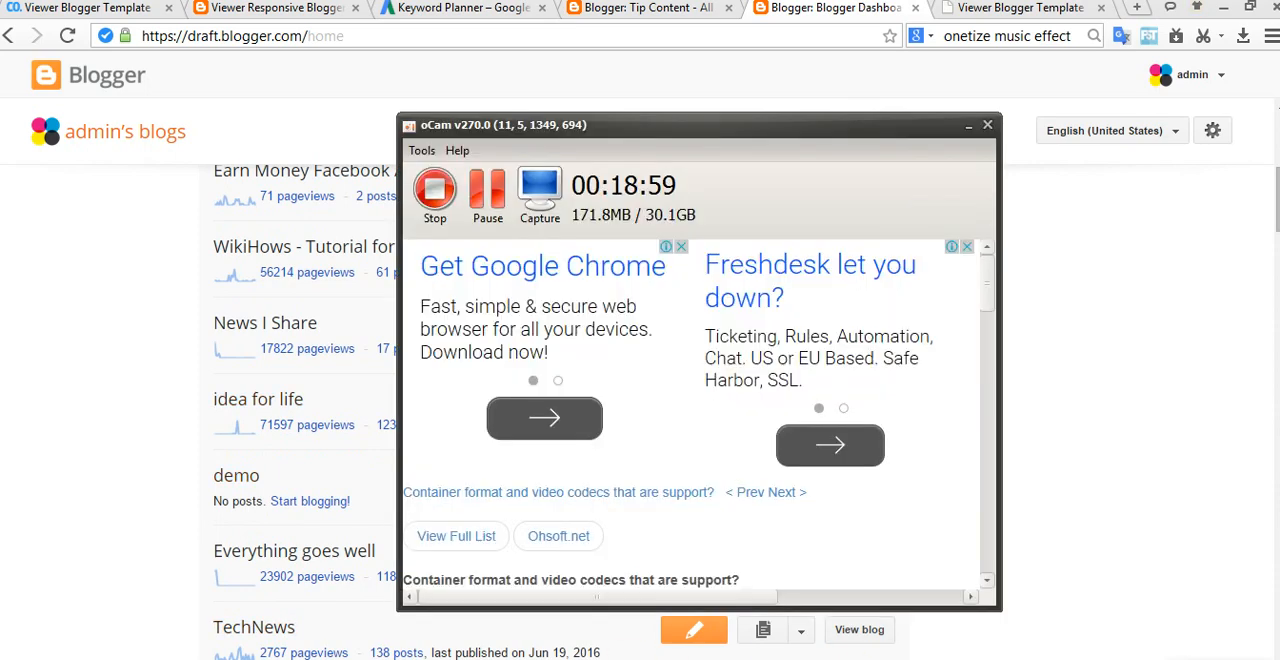
pyautogui.click(986, 125)
pyautogui.scroll(-3, 770, 430)
pyautogui.scroll(-2, 533, 440)
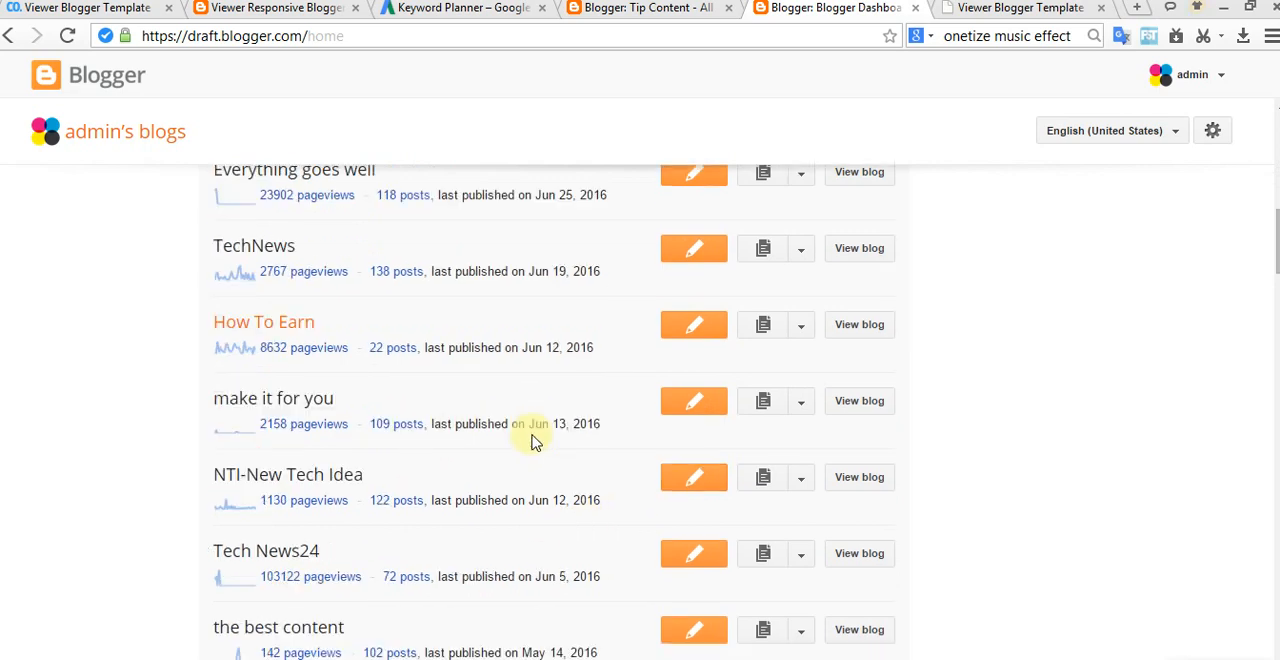
pyautogui.scroll(-1, 533, 440)
pyautogui.click(878, 440)
pyautogui.click(941, 7)
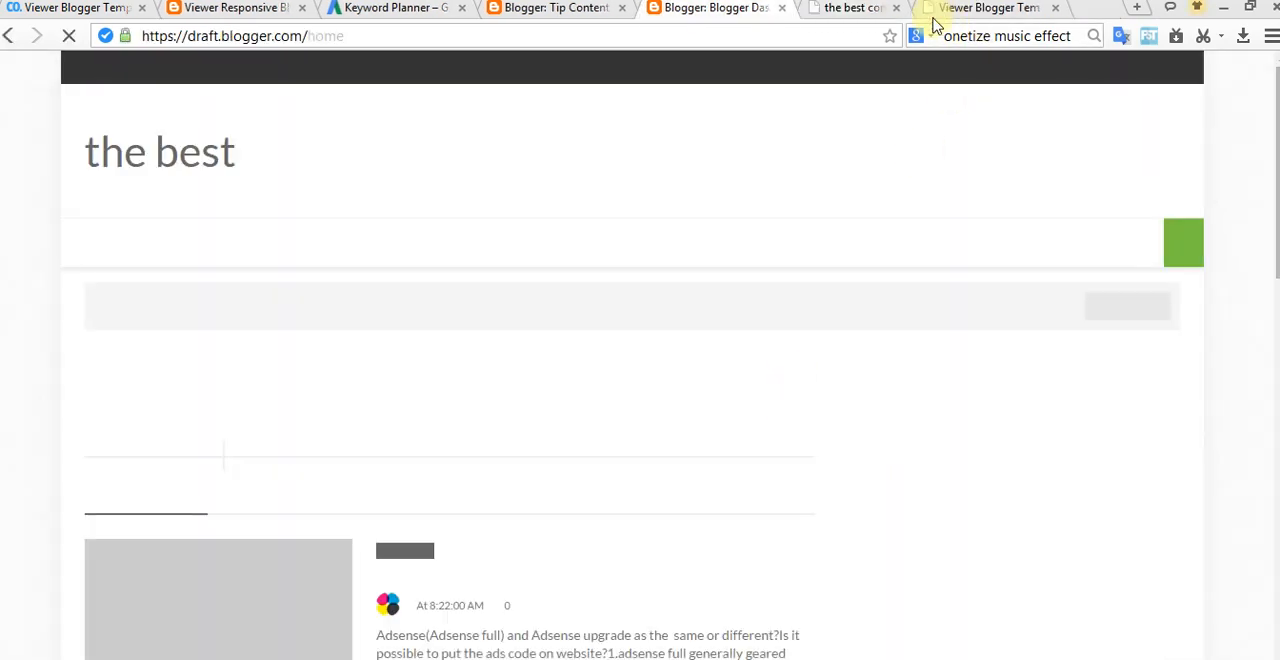
# Step: Open the Other section of the settings for the blog "the best content"
pyautogui.click(804, 442)
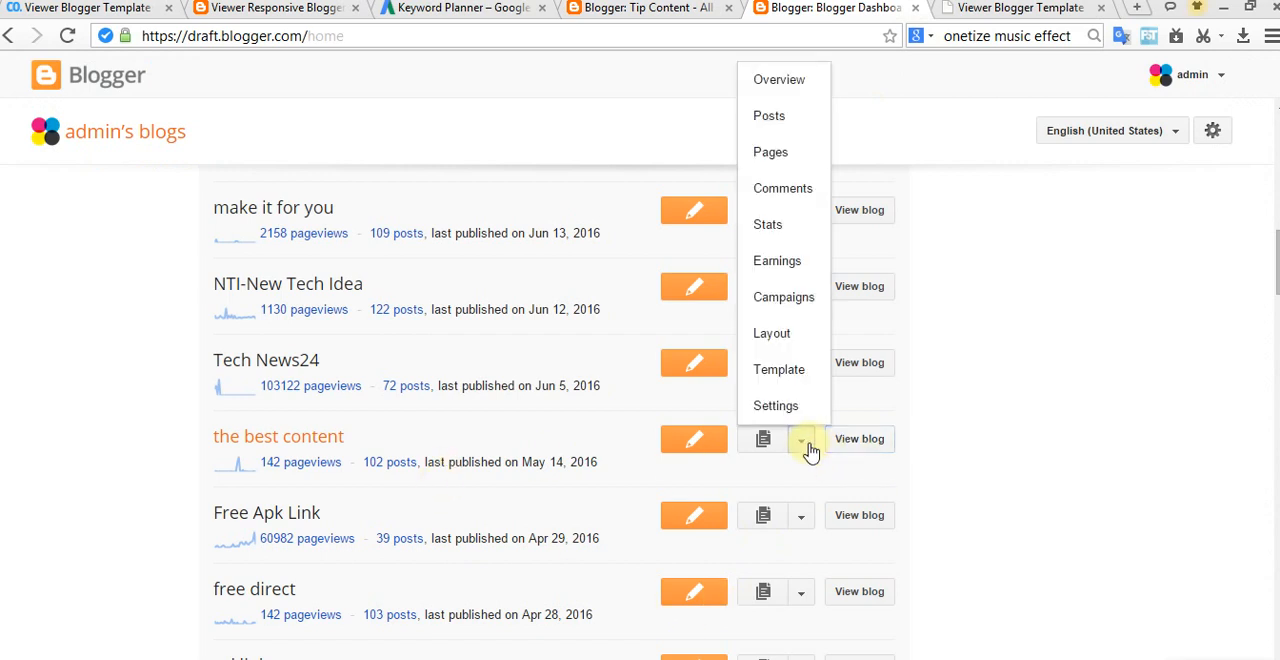
pyautogui.click(803, 407)
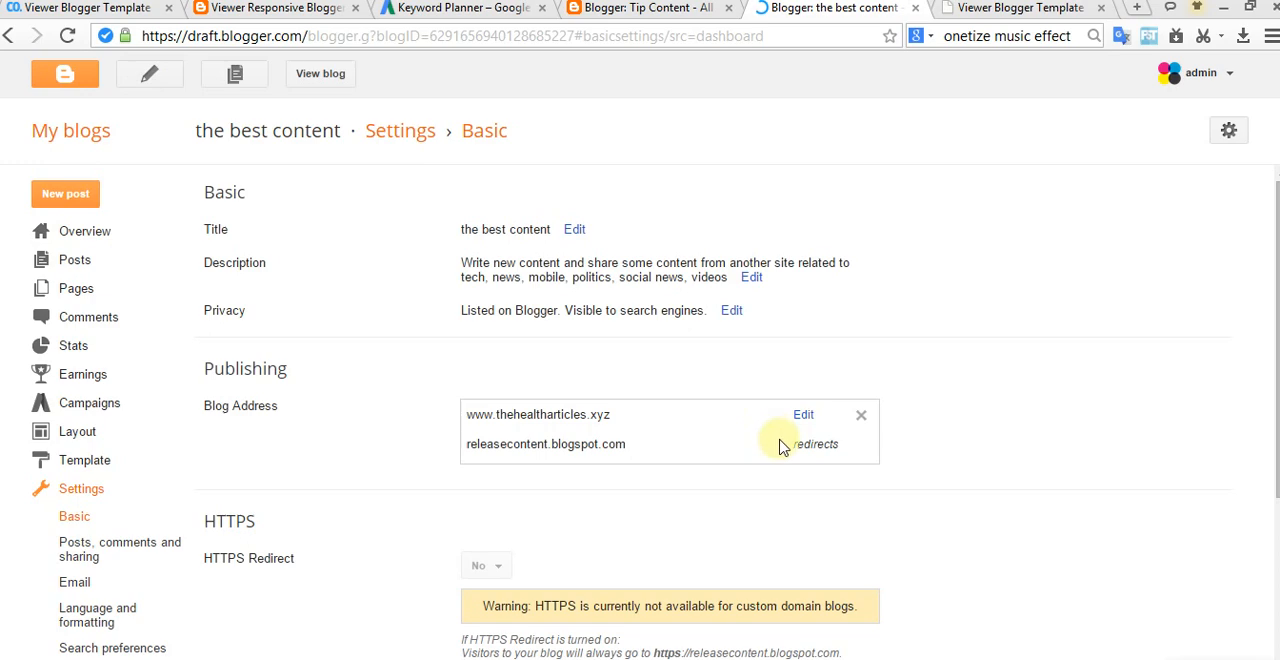
pyautogui.scroll(-1, 329, 520)
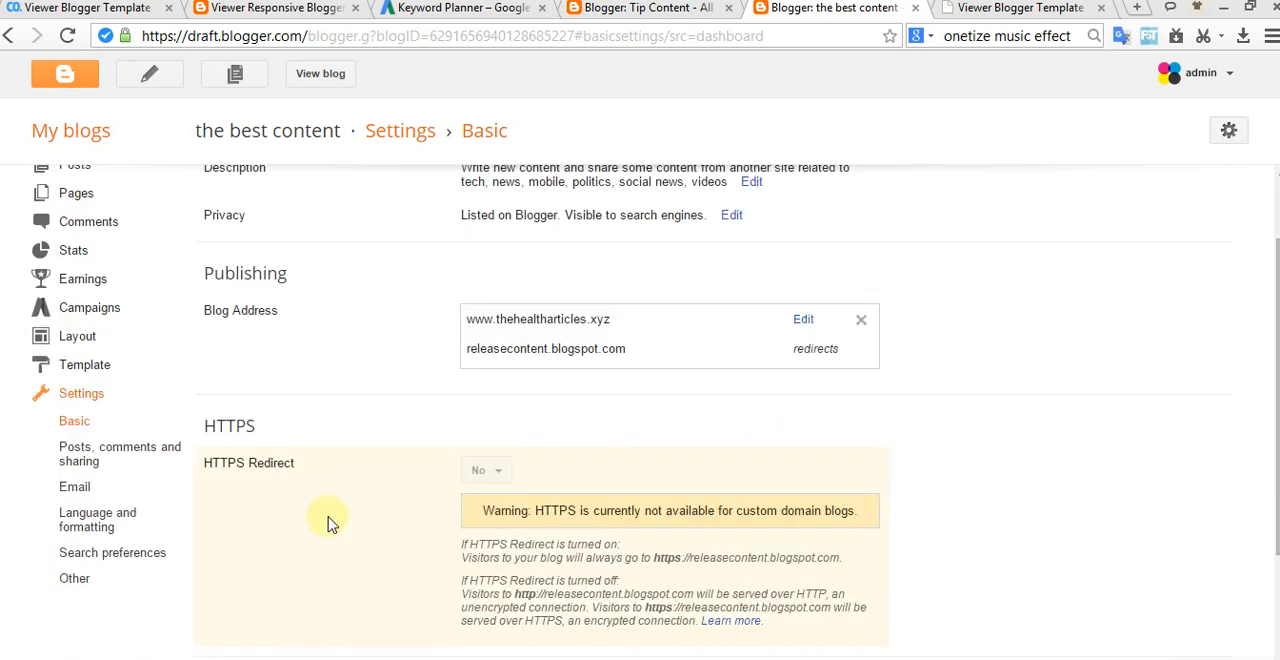
pyautogui.click(93, 586)
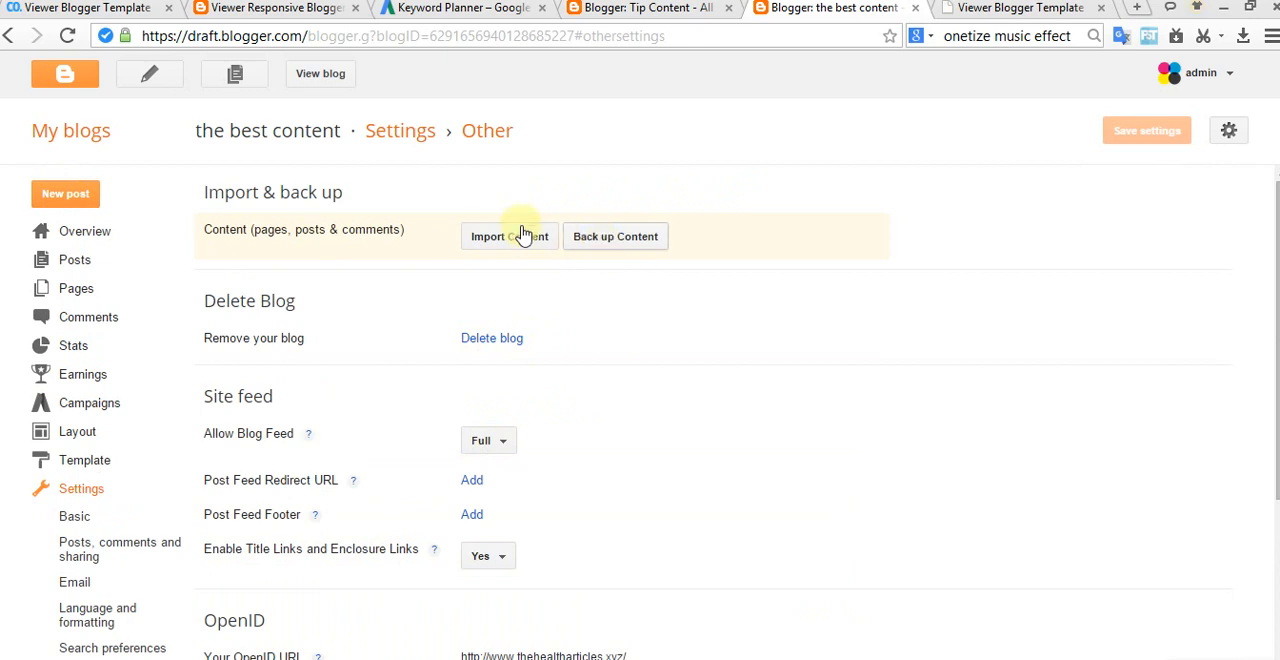
# Step: Back up the content of "the best content" to the Downloads folder as thhh.xml and close the backup dialog
pyautogui.click(618, 238)
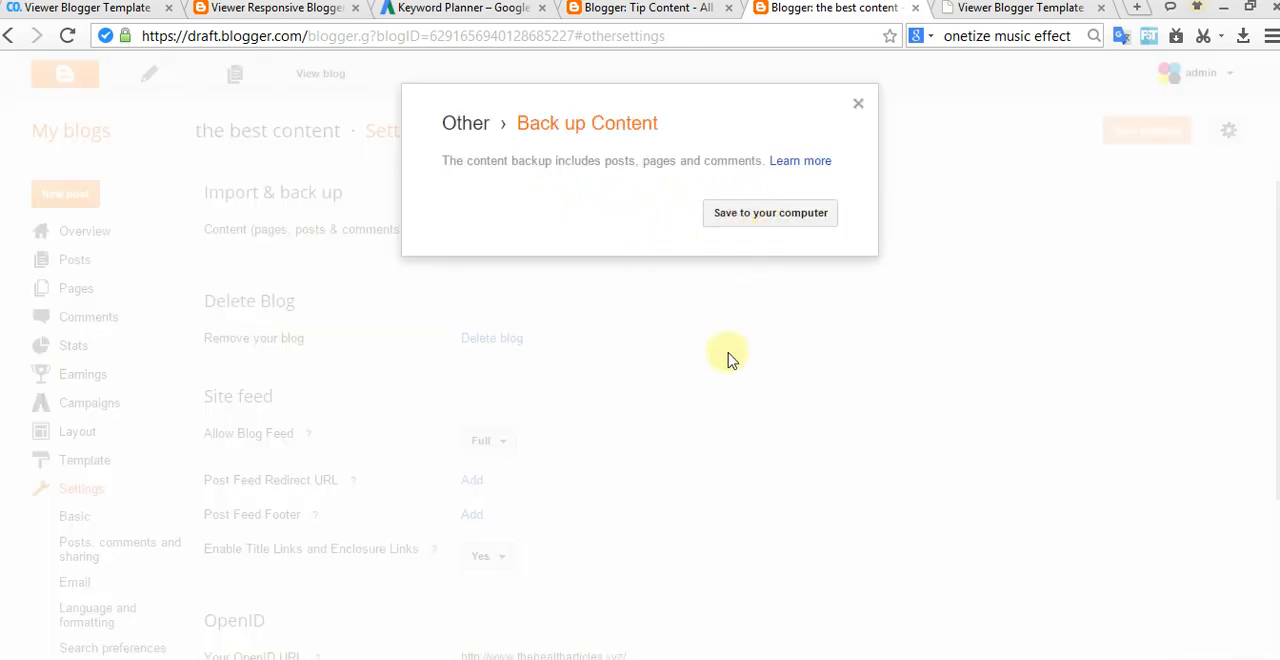
pyautogui.click(731, 218)
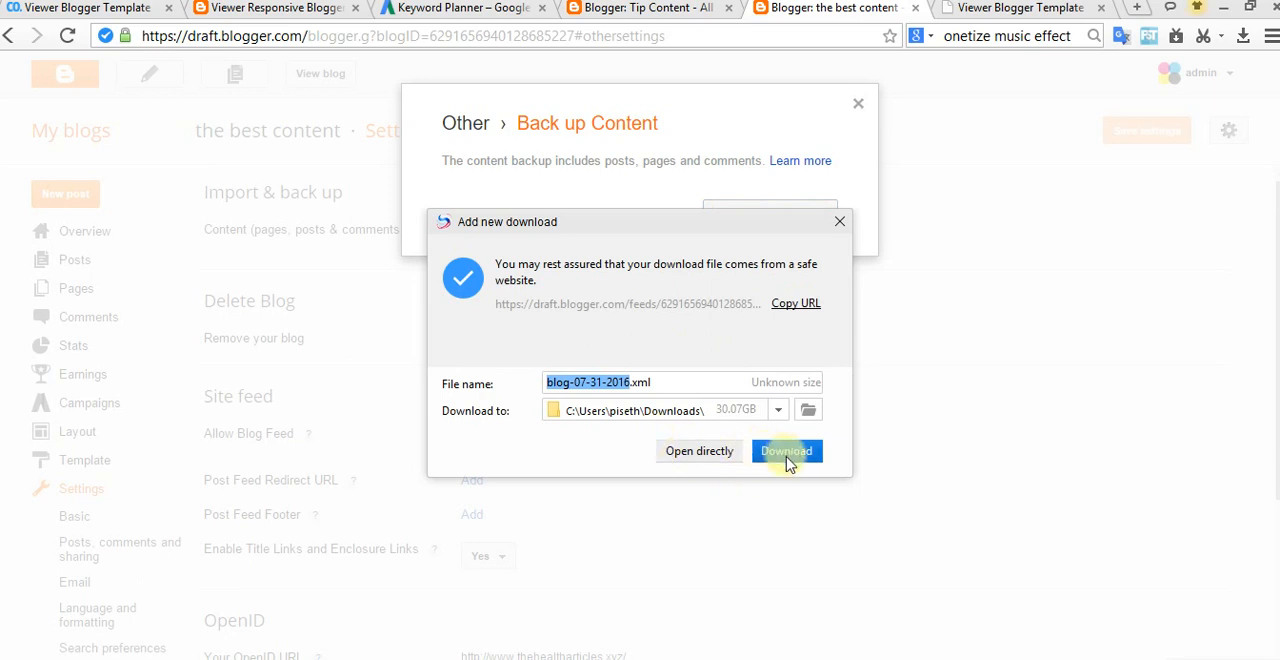
pyautogui.write('t')
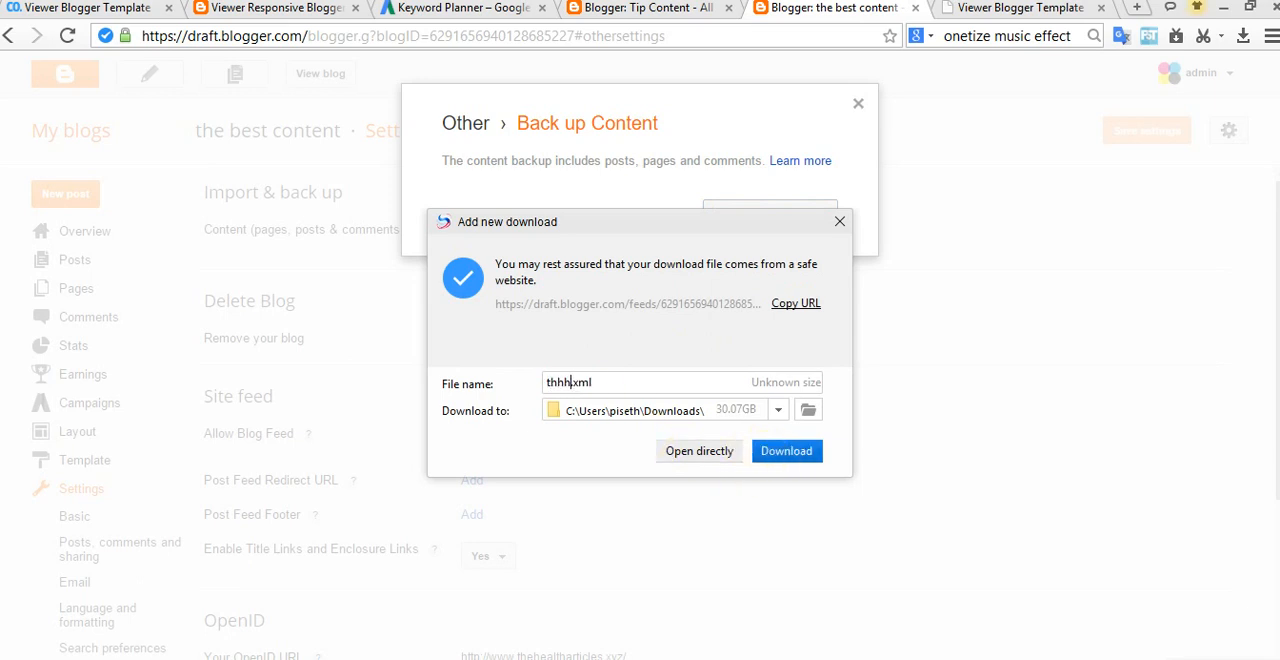
pyautogui.write('hh')
pyautogui.click(786, 455)
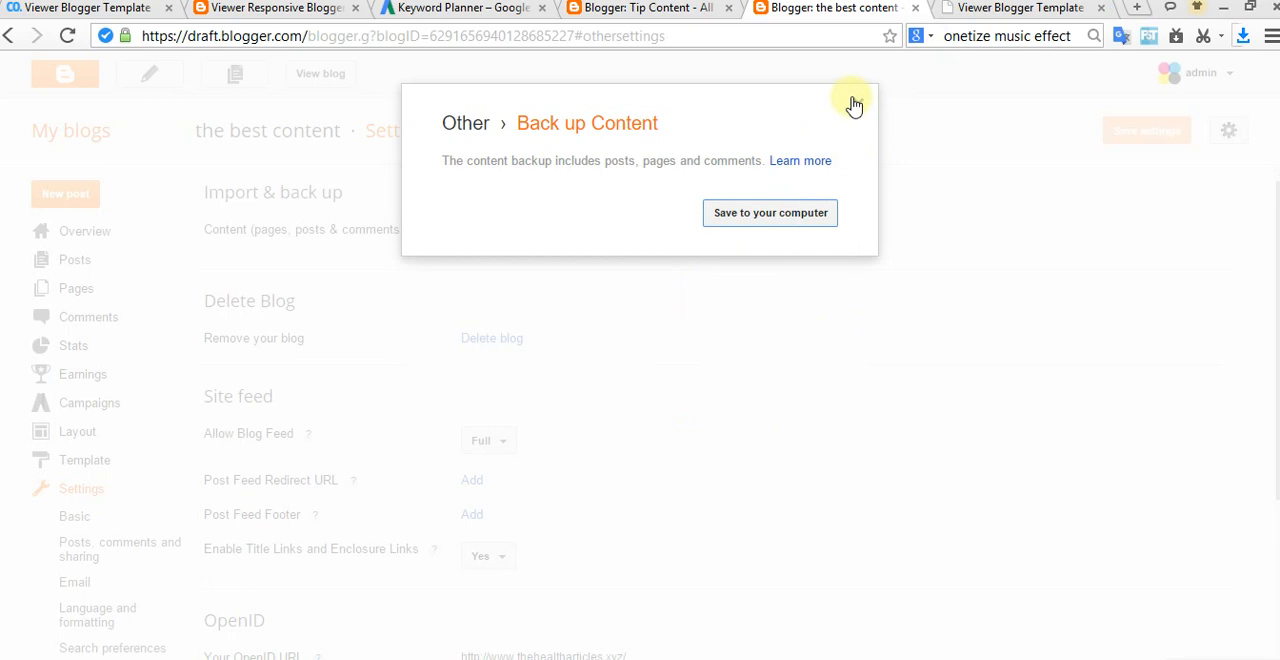
pyautogui.click(853, 105)
# Step: Return to the Tip Content blog and open the content import from the Other section of its settings
pyautogui.click(640, 10)
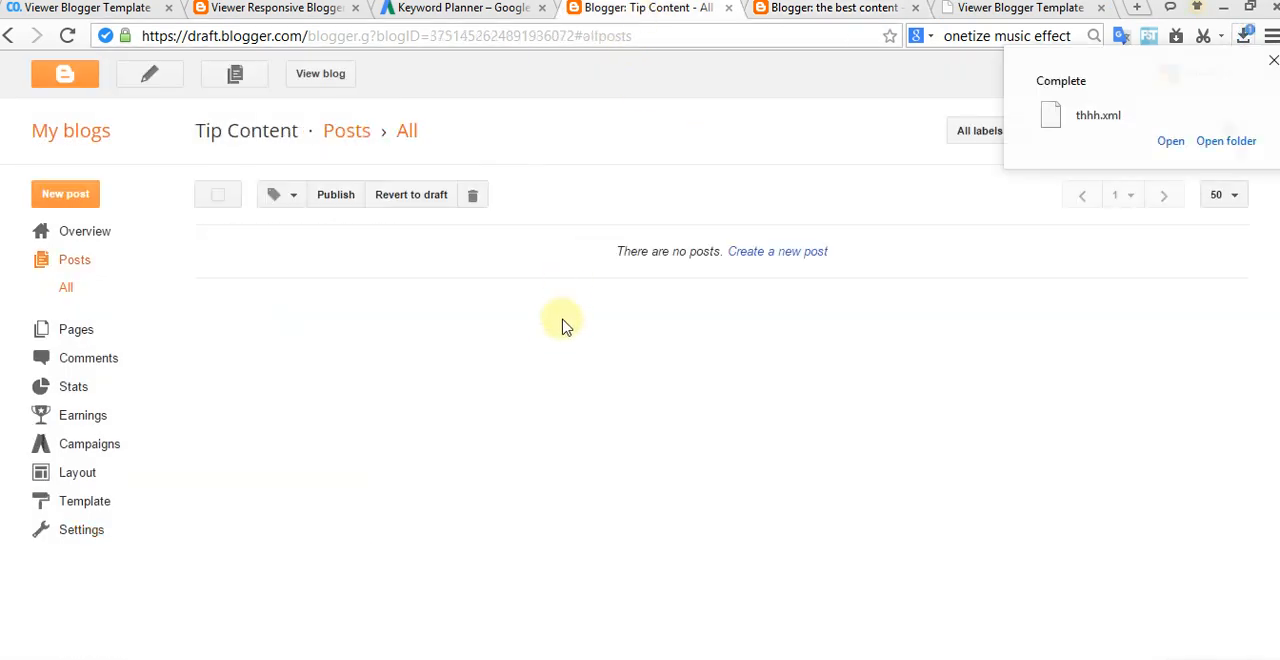
pyautogui.click(84, 530)
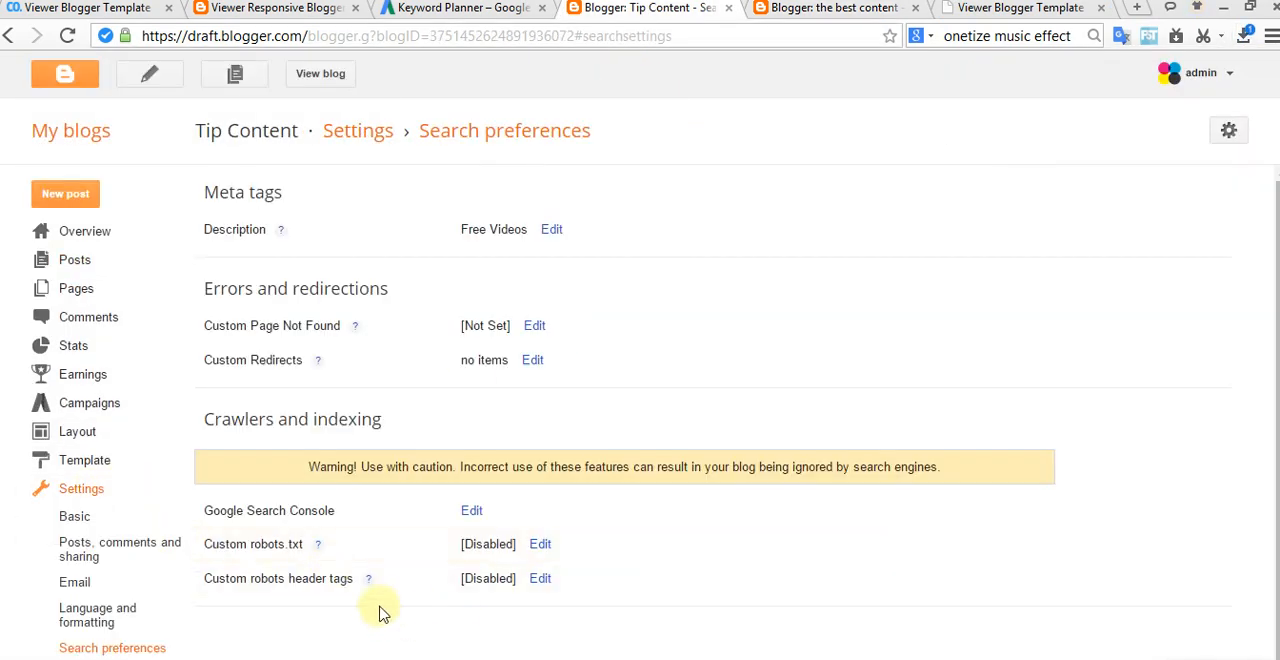
pyautogui.scroll(-1, 383, 612)
pyautogui.click(77, 656)
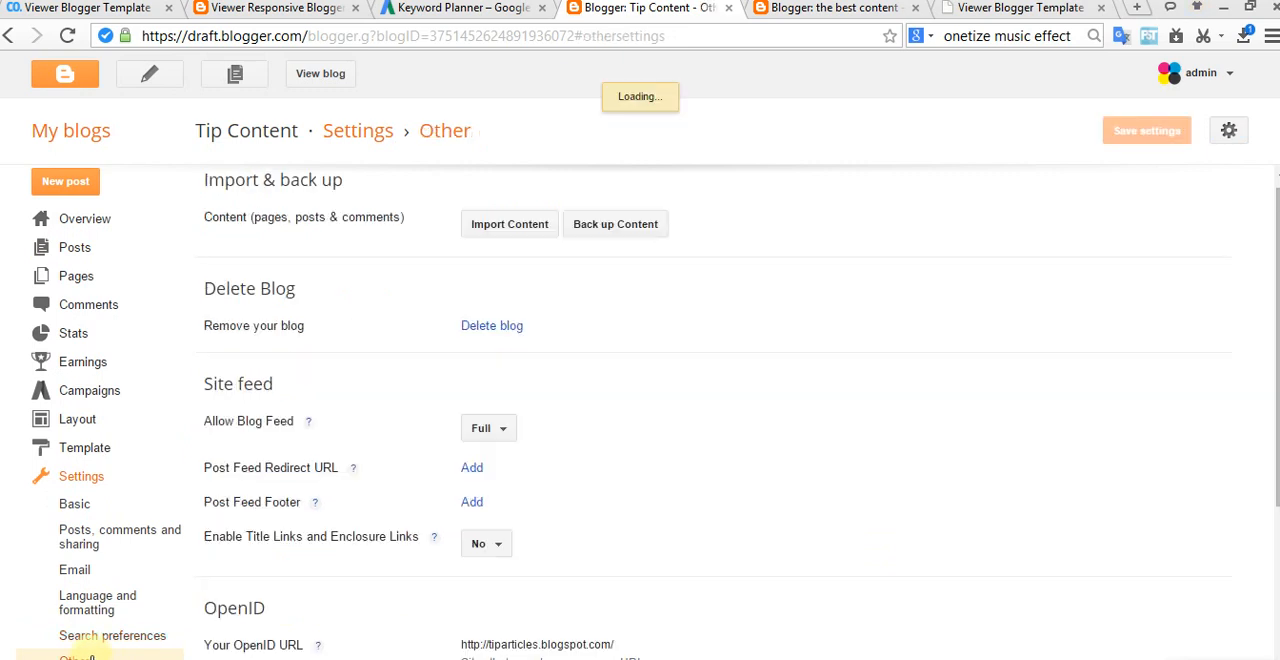
pyautogui.click(510, 224)
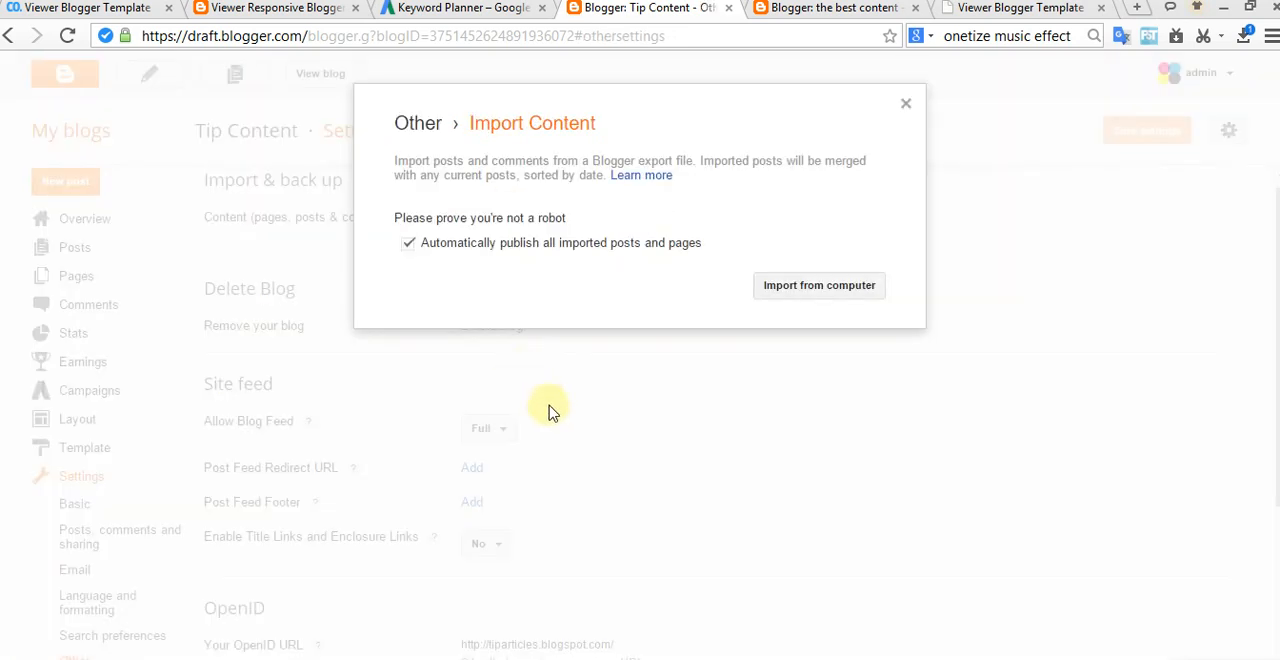
# Step: Complete the robot check and import the posts from thhh in the Downloads folder into Tip Content
pyautogui.click(420, 265)
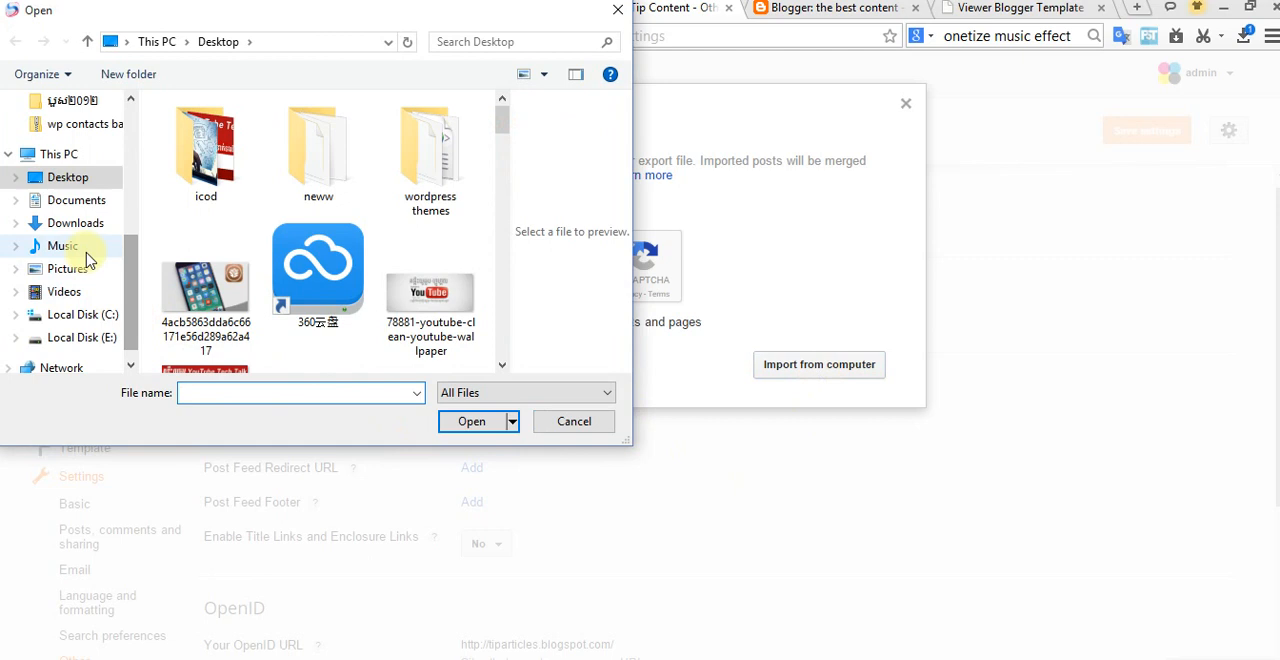
pyautogui.click(97, 229)
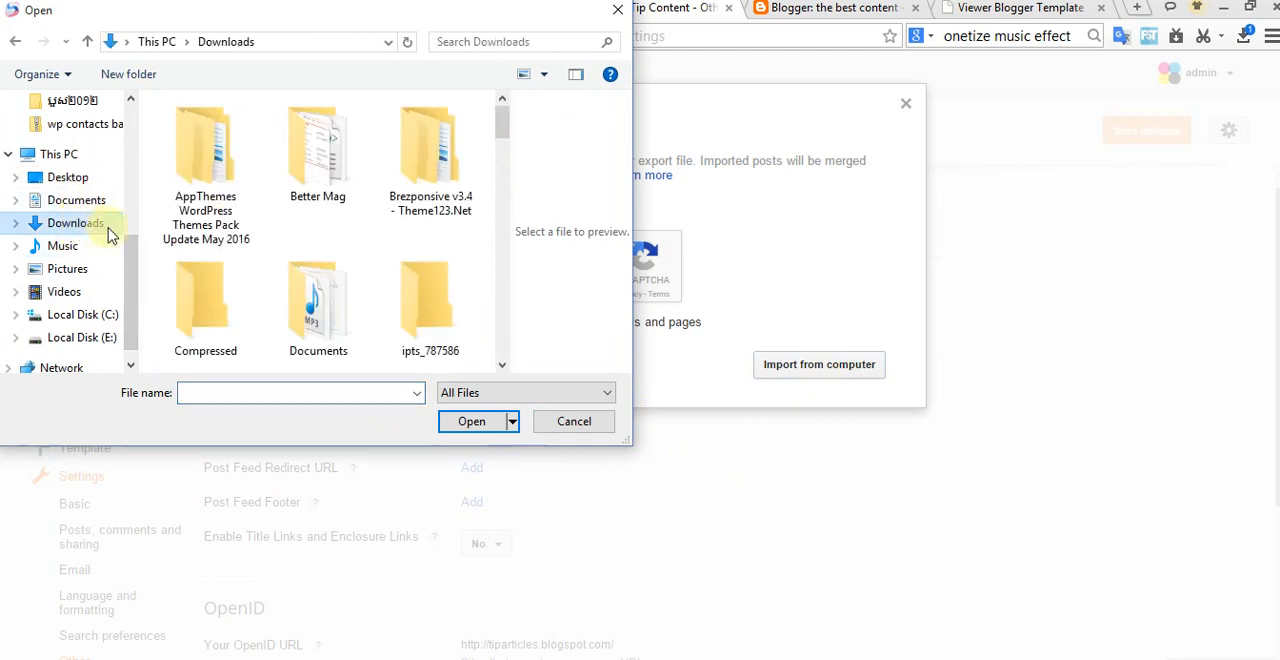
pyautogui.click(418, 330)
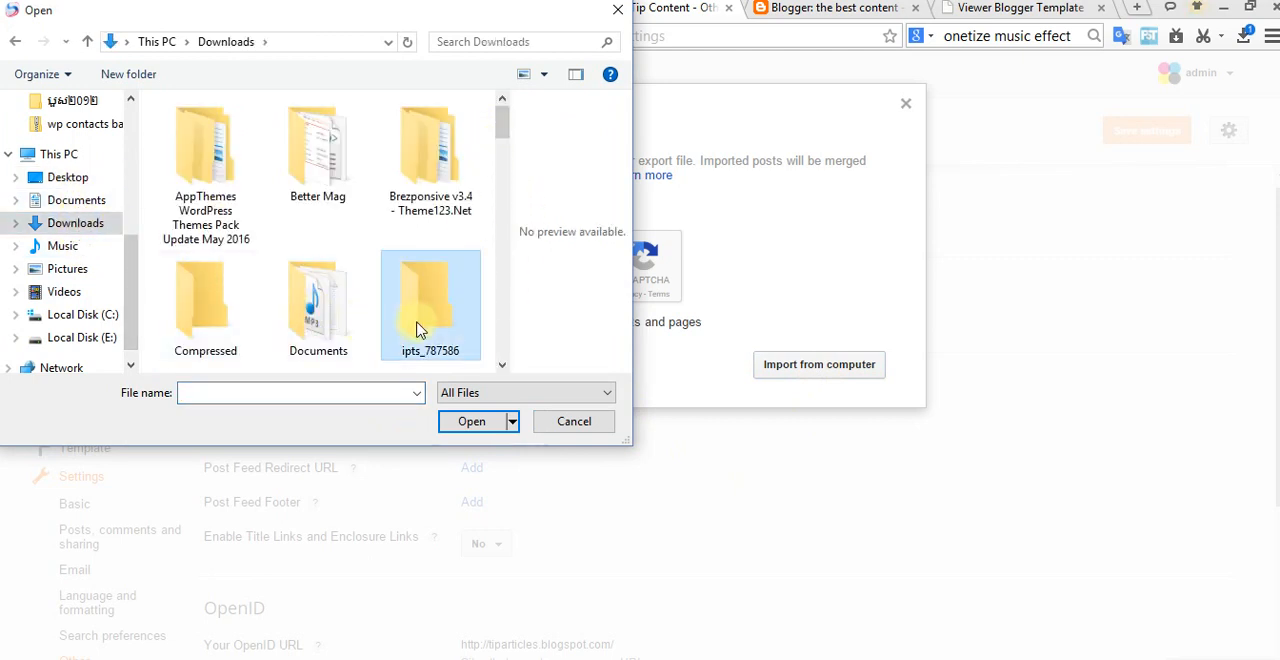
pyautogui.write('techkhmermobiel')
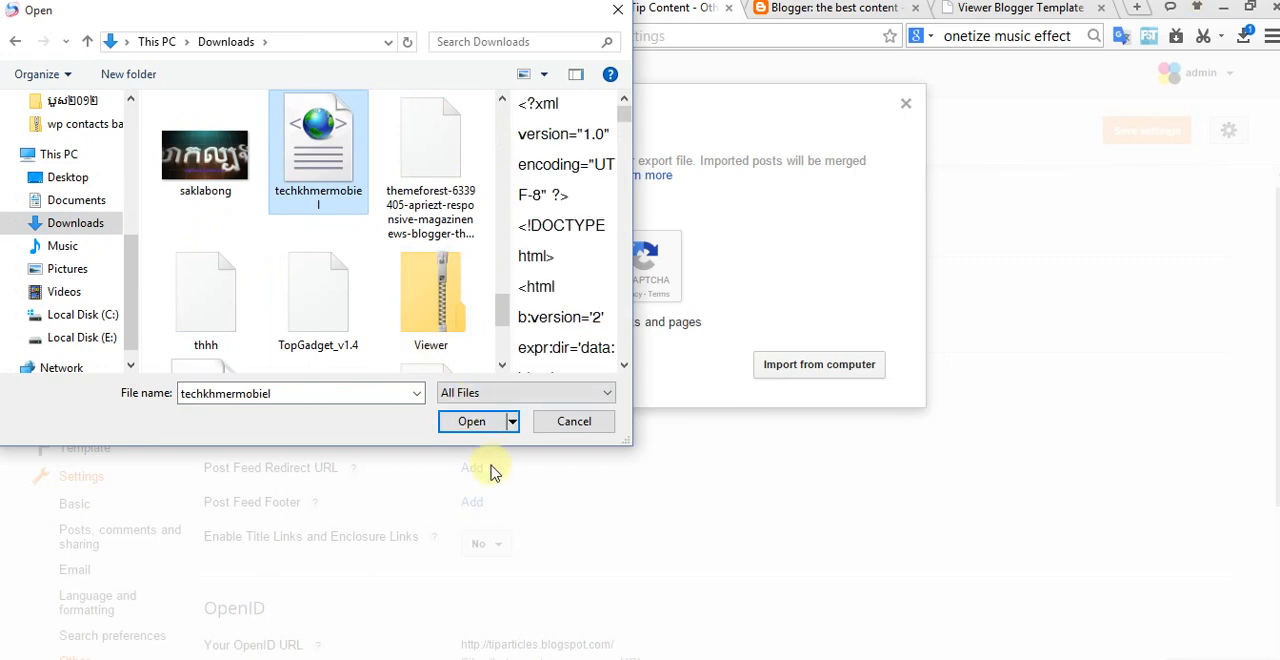
pyautogui.click(206, 322)
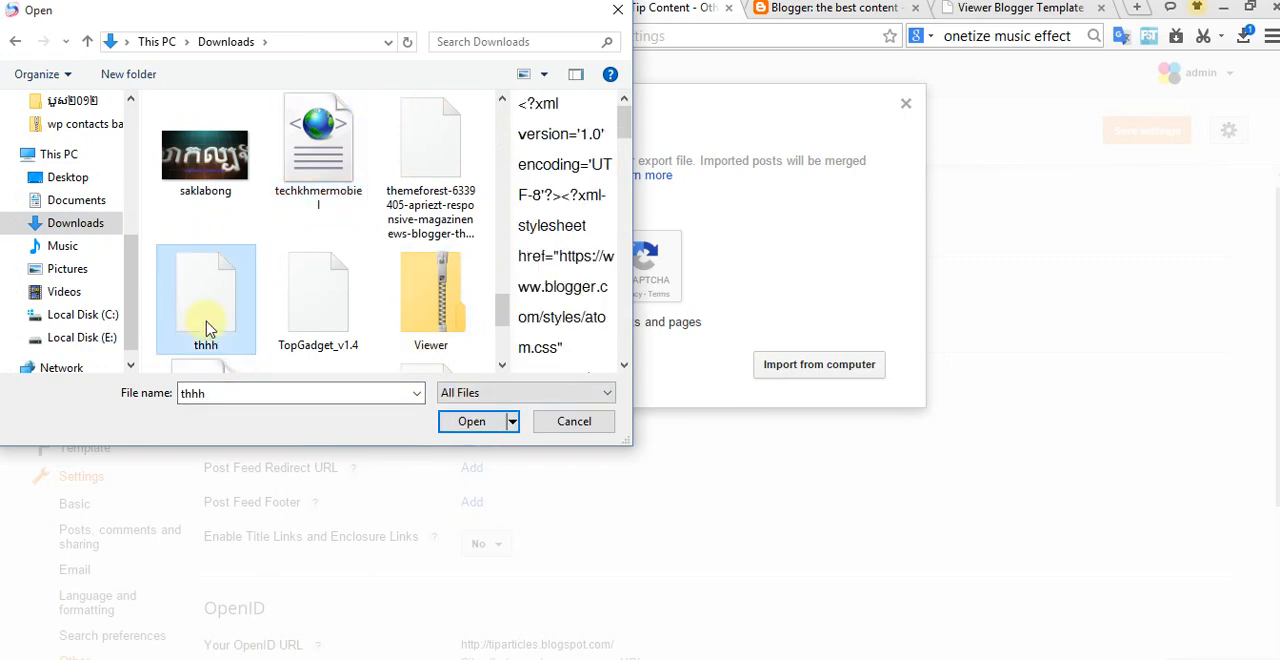
pyautogui.click(474, 421)
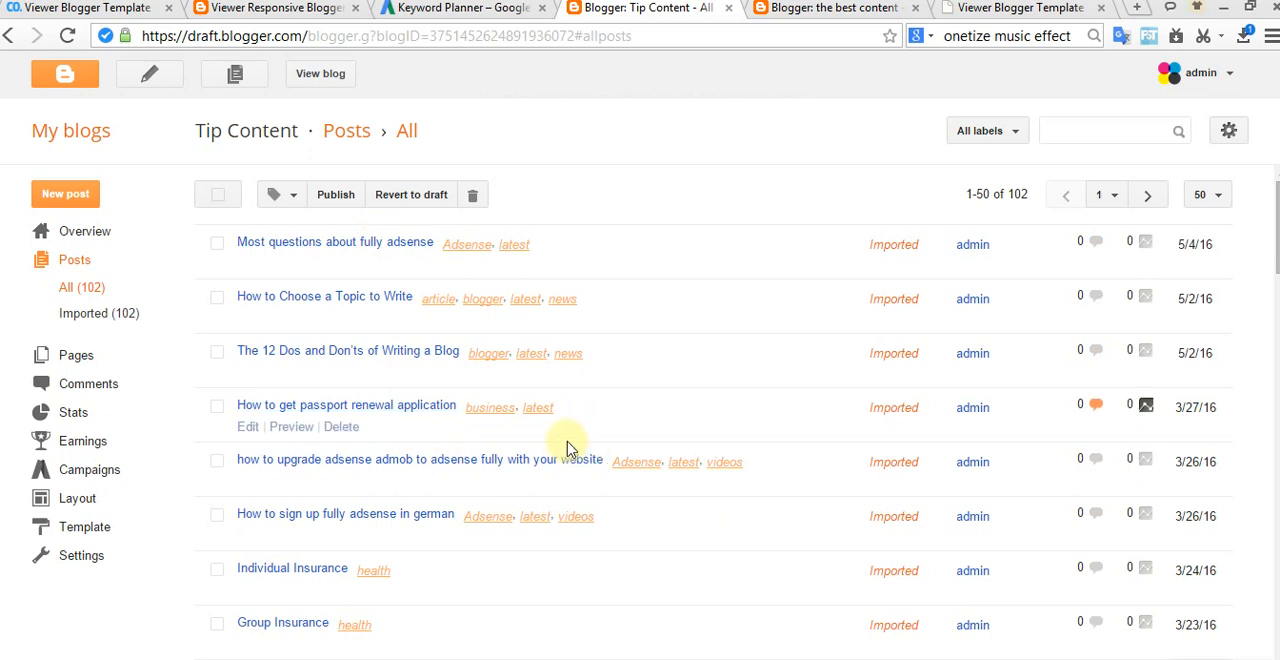
# Step: Check the live Tip Content home page after the import and return to the blog's post list
pyautogui.click(320, 74)
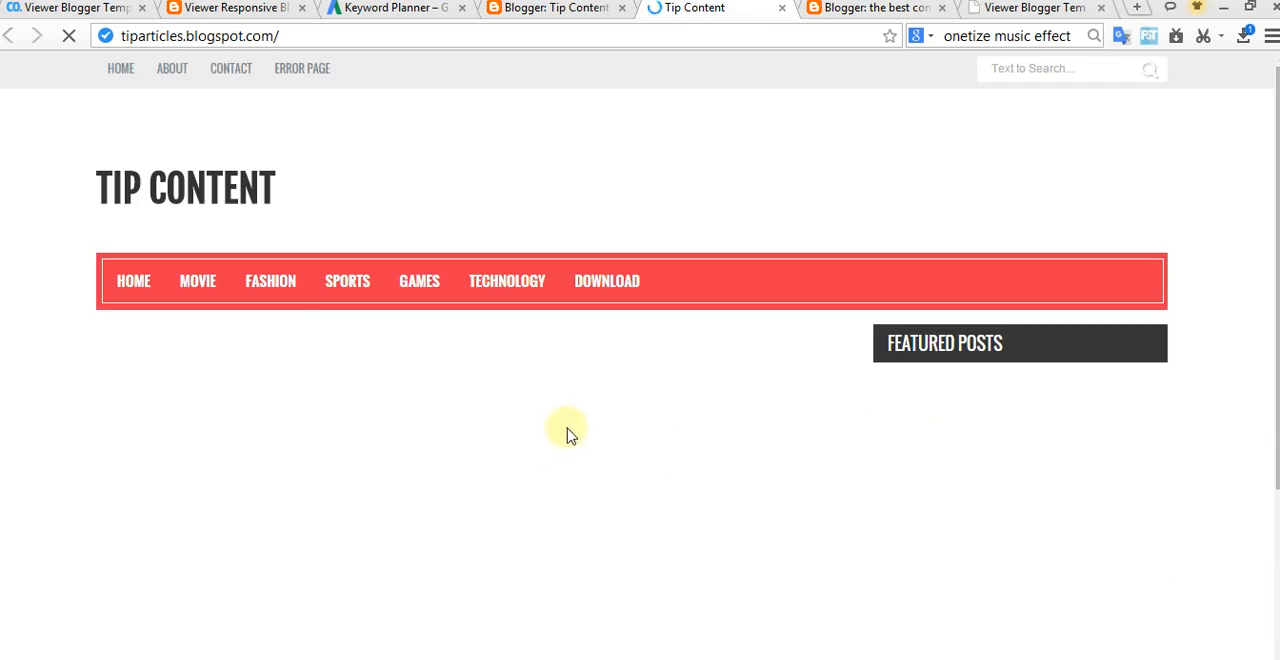
pyautogui.scroll(-5, 566, 435)
pyautogui.scroll(5, 570, 433)
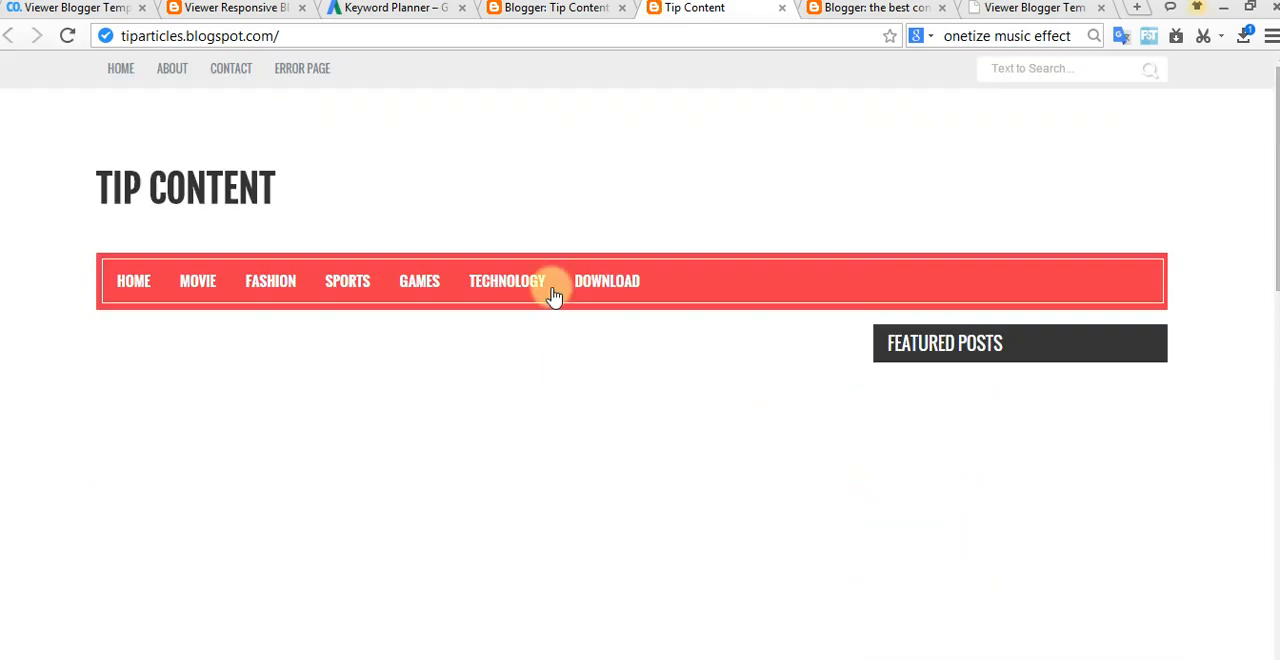
pyautogui.click(557, 10)
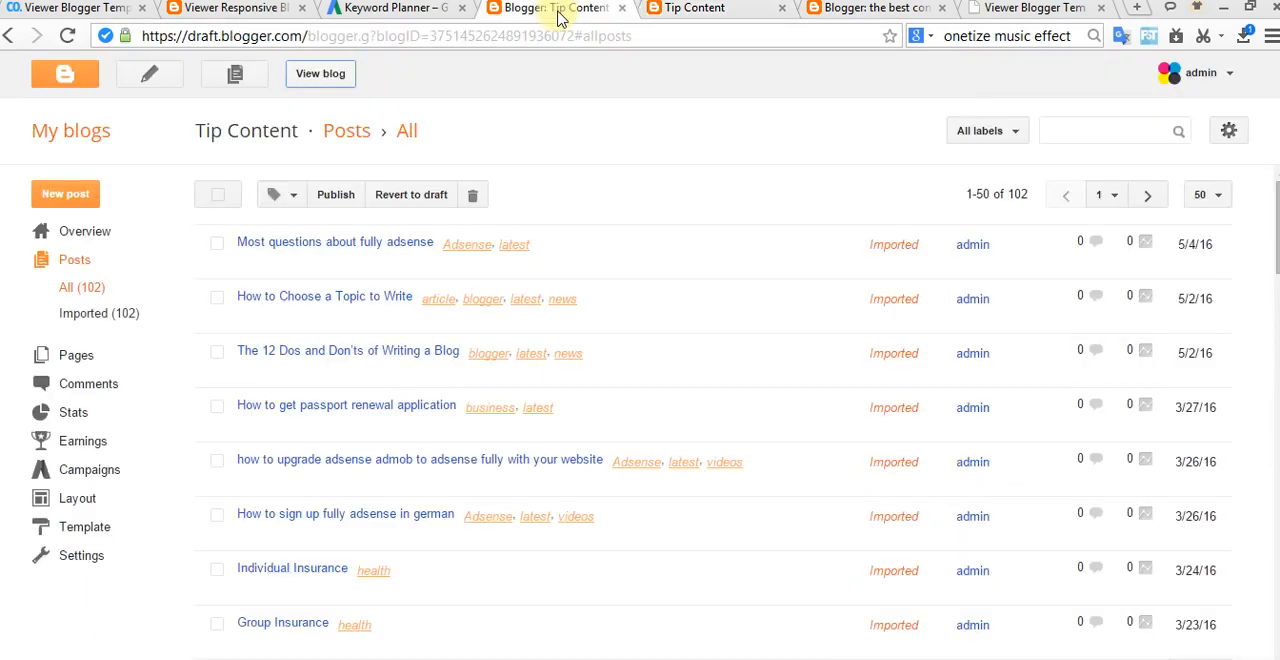
# Step: Publish the first seven imported posts, from "Most questions about fully adsense" through "Individual Insurance"
pyautogui.click(217, 243)
pyautogui.click(217, 352)
pyautogui.click(217, 298)
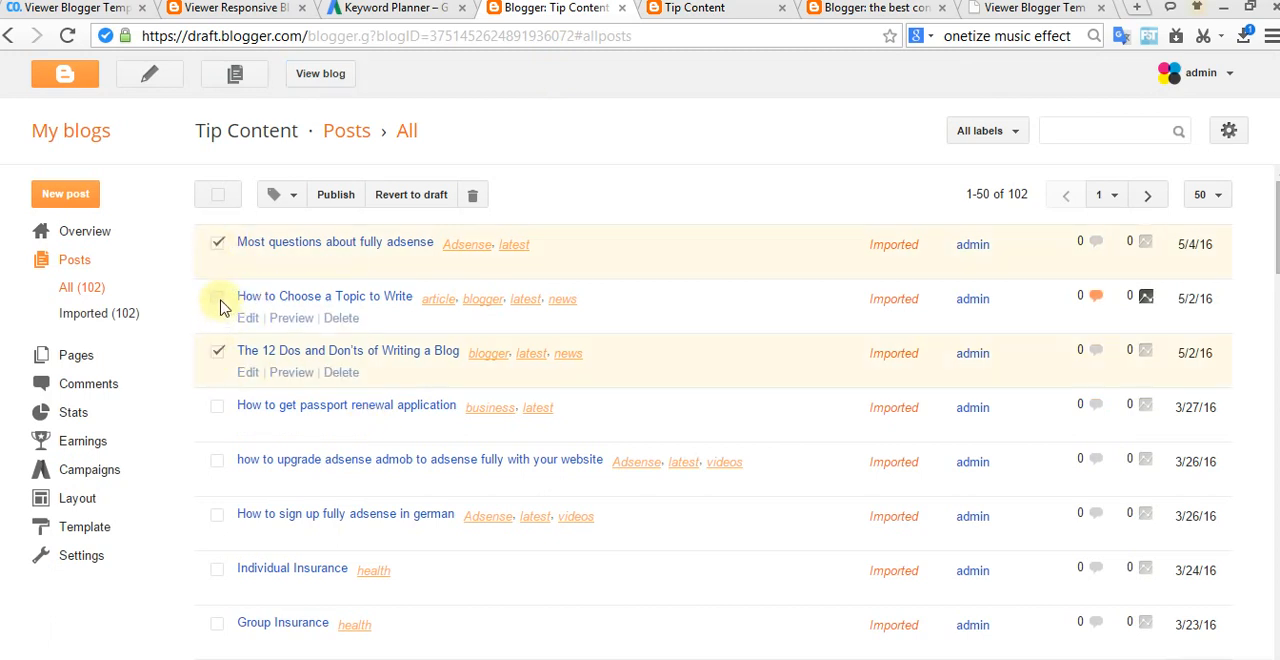
pyautogui.click(217, 406)
pyautogui.click(217, 460)
pyautogui.click(217, 514)
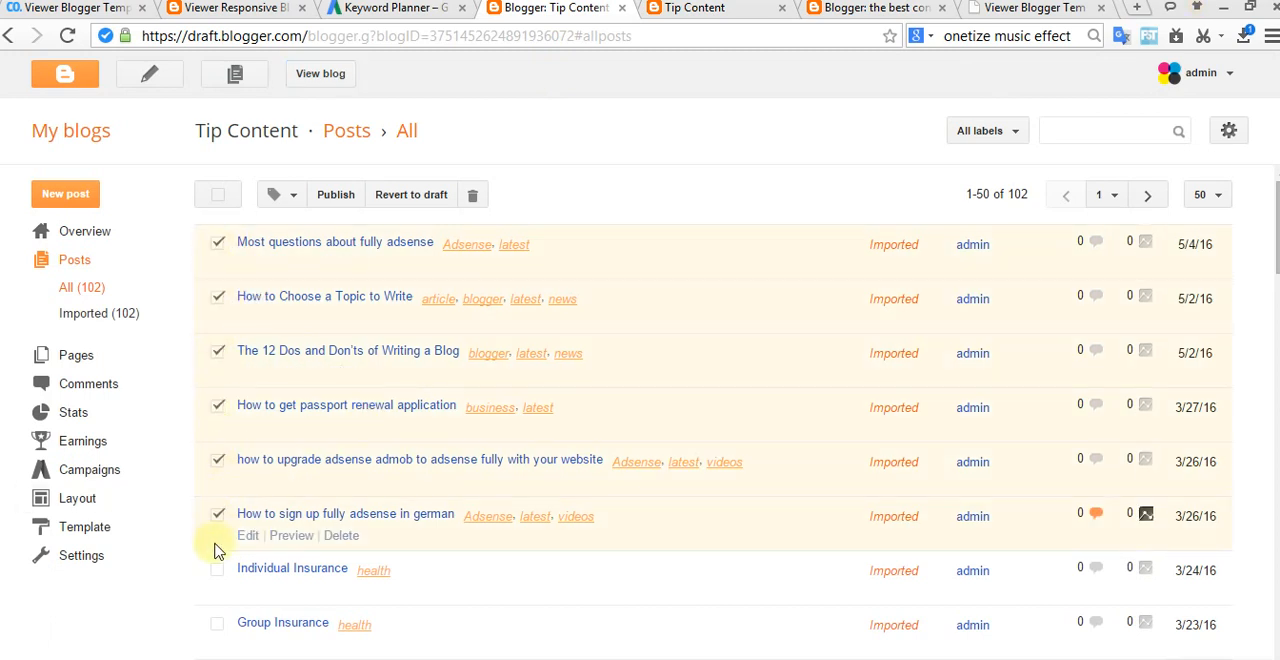
pyautogui.click(216, 571)
pyautogui.click(289, 200)
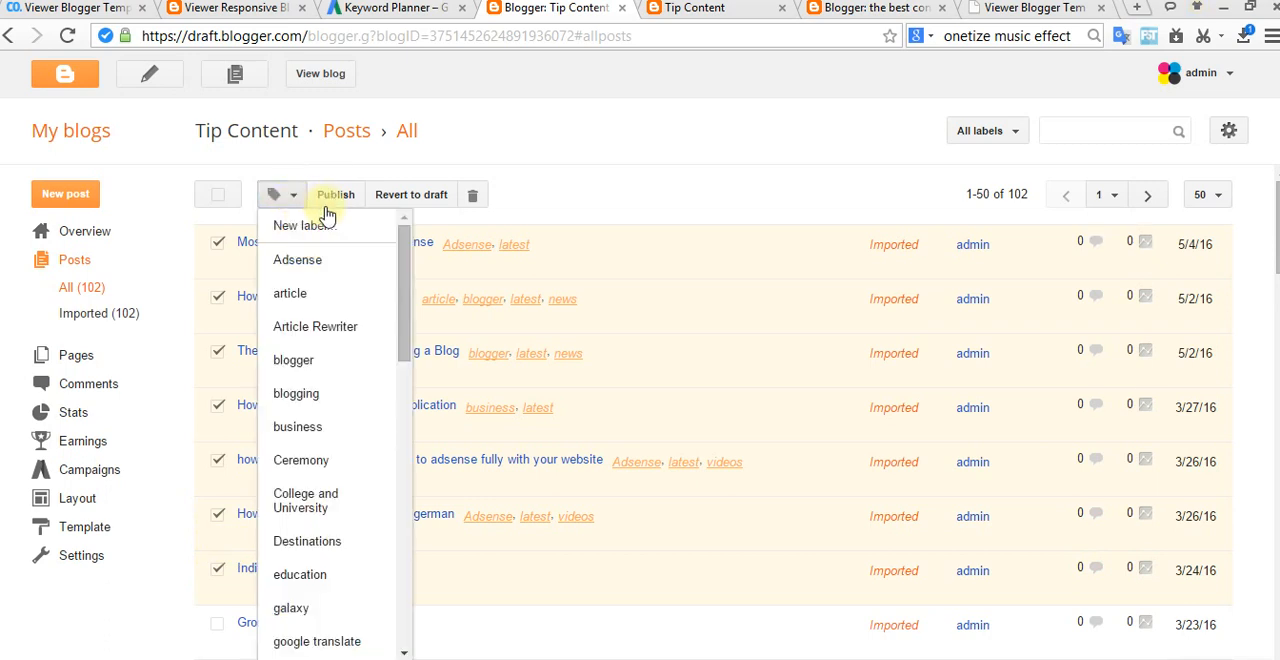
pyautogui.click(337, 196)
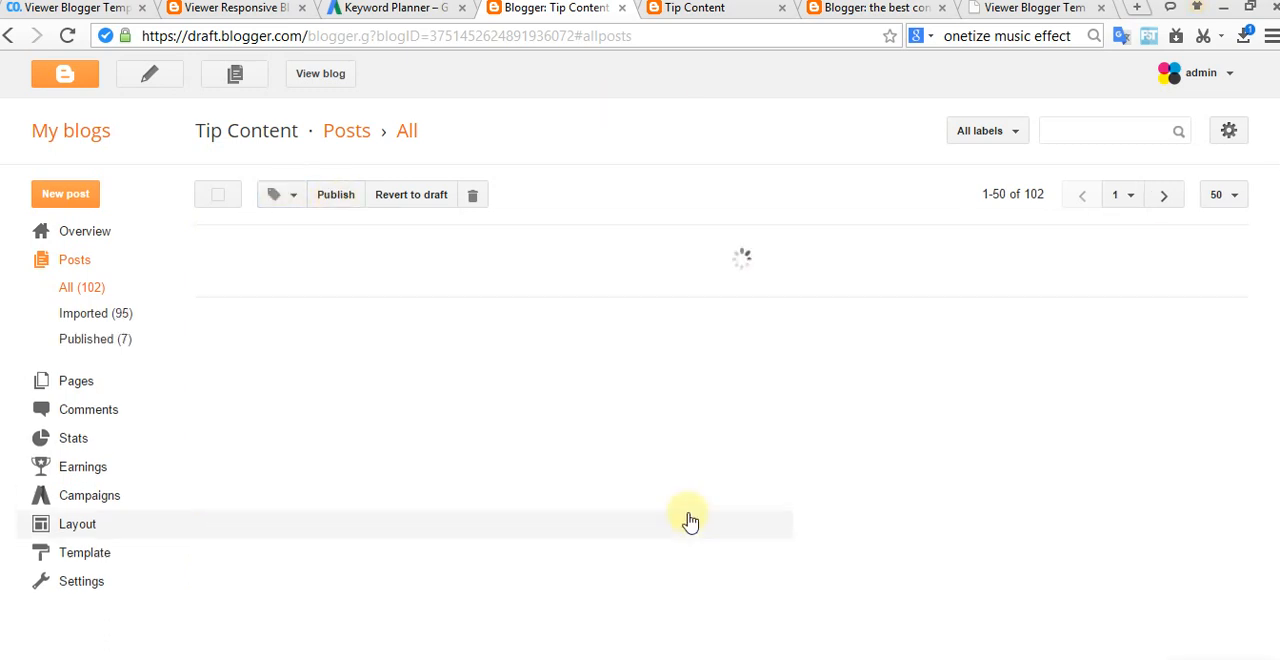
# Step: List the published Tip Content posts, view the live blog, and close the older Tip Content and the best content tabs
pyautogui.click(120, 340)
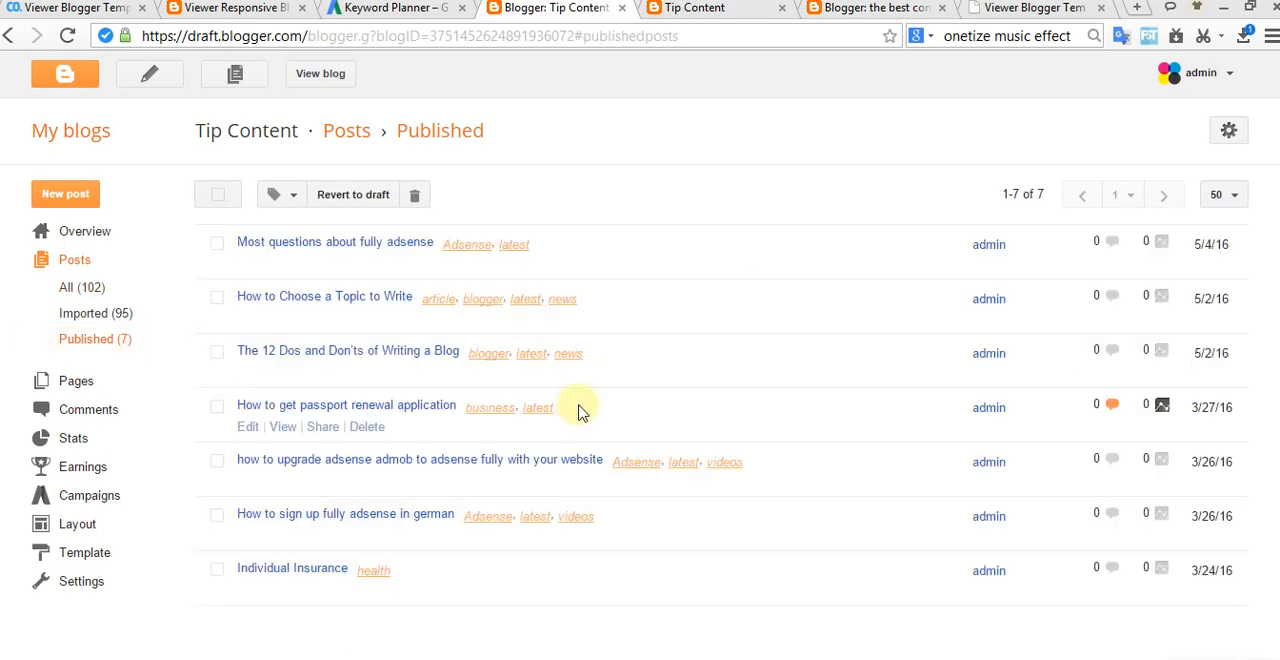
pyautogui.click(322, 76)
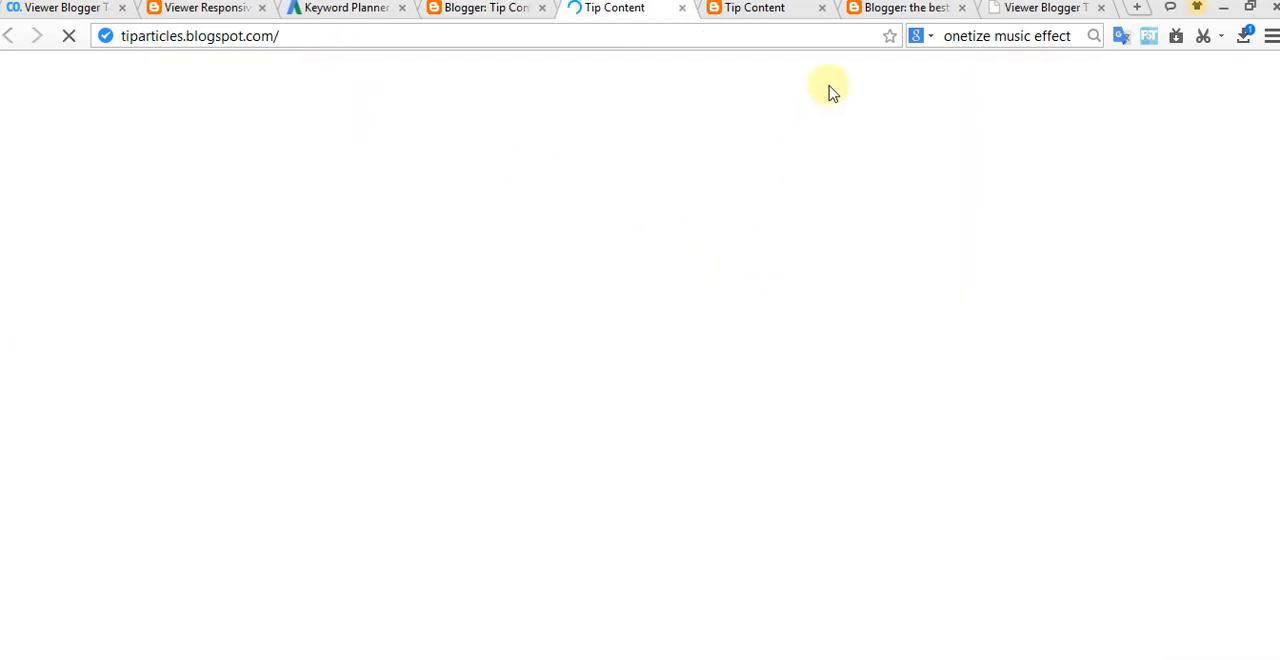
pyautogui.click(822, 8)
pyautogui.click(770, 8)
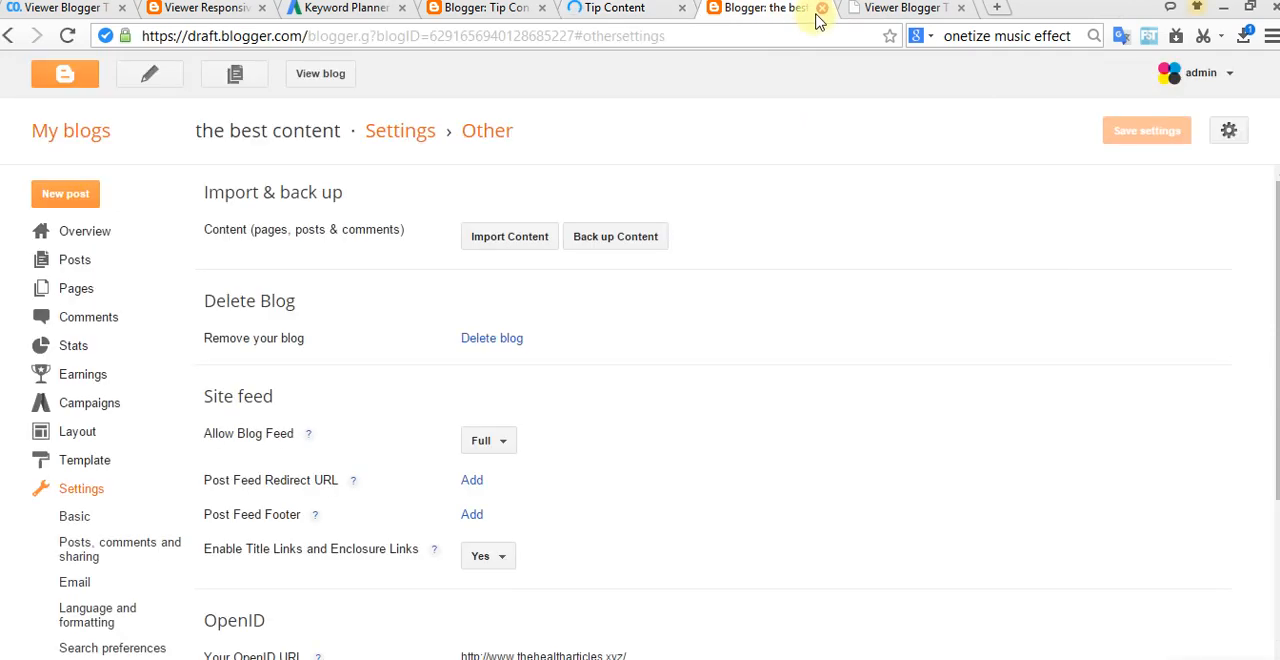
pyautogui.click(822, 8)
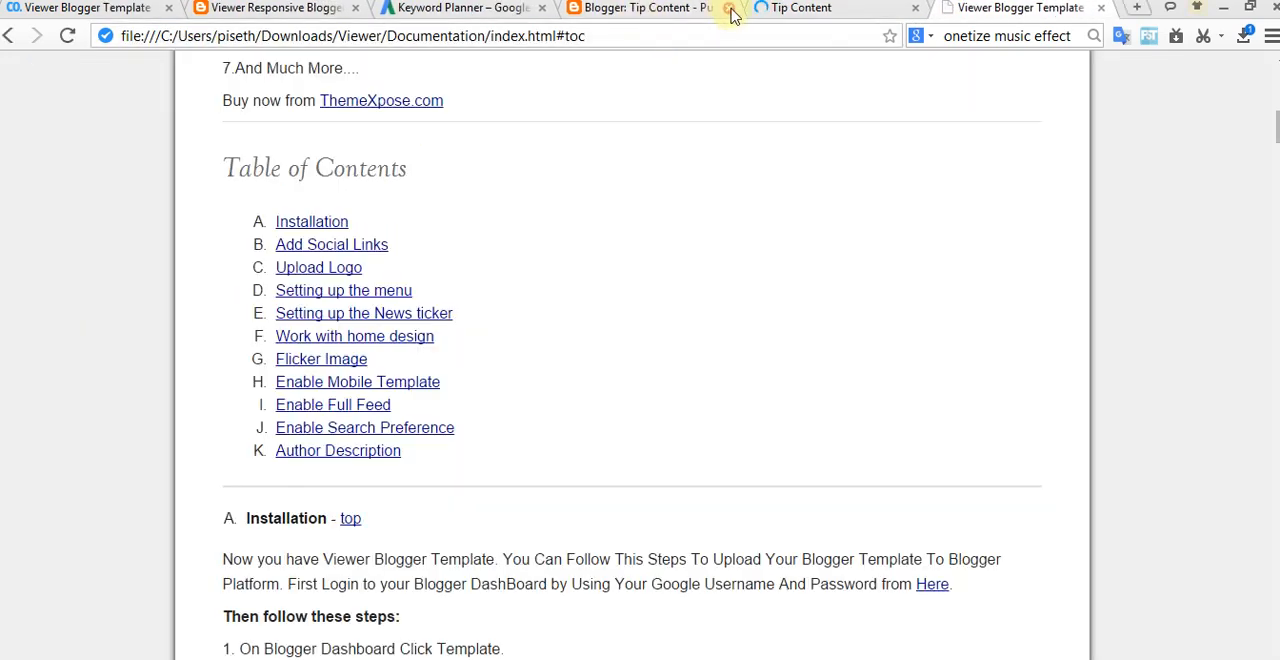
pyautogui.click(786, 12)
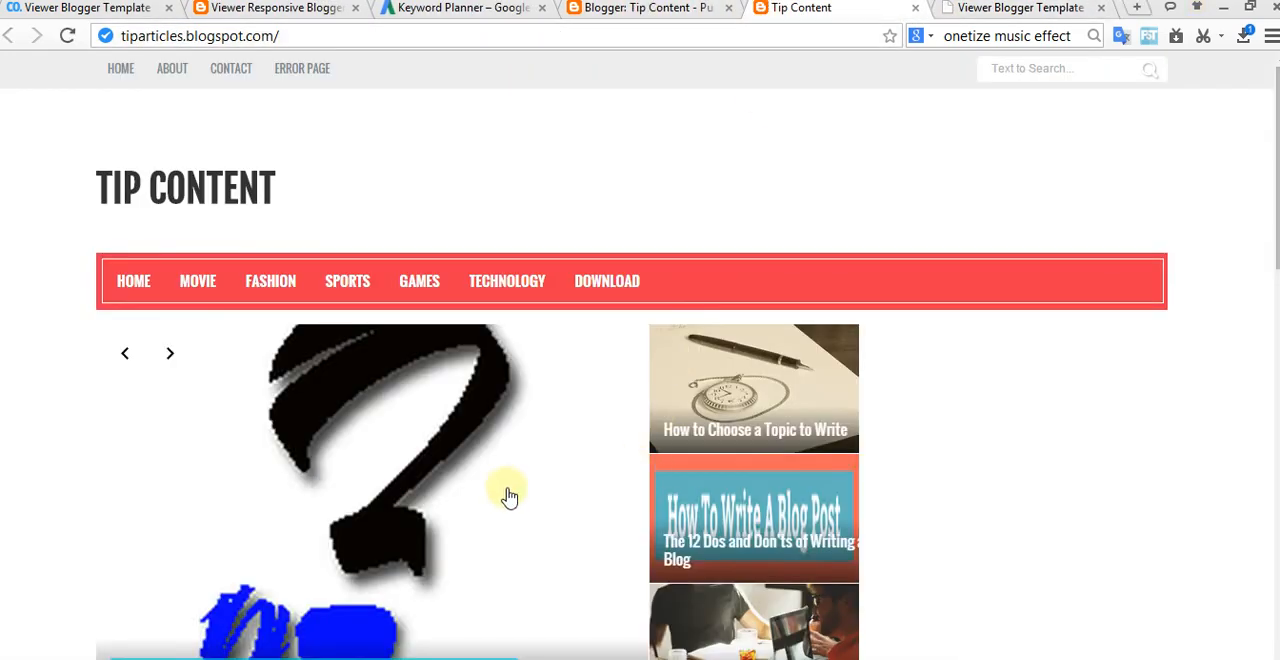
# Step: Examine the featured posts on the live home page and open the post "How to get passport renewal application"
pyautogui.scroll(-3, 505, 500)
pyautogui.scroll(3, 500, 500)
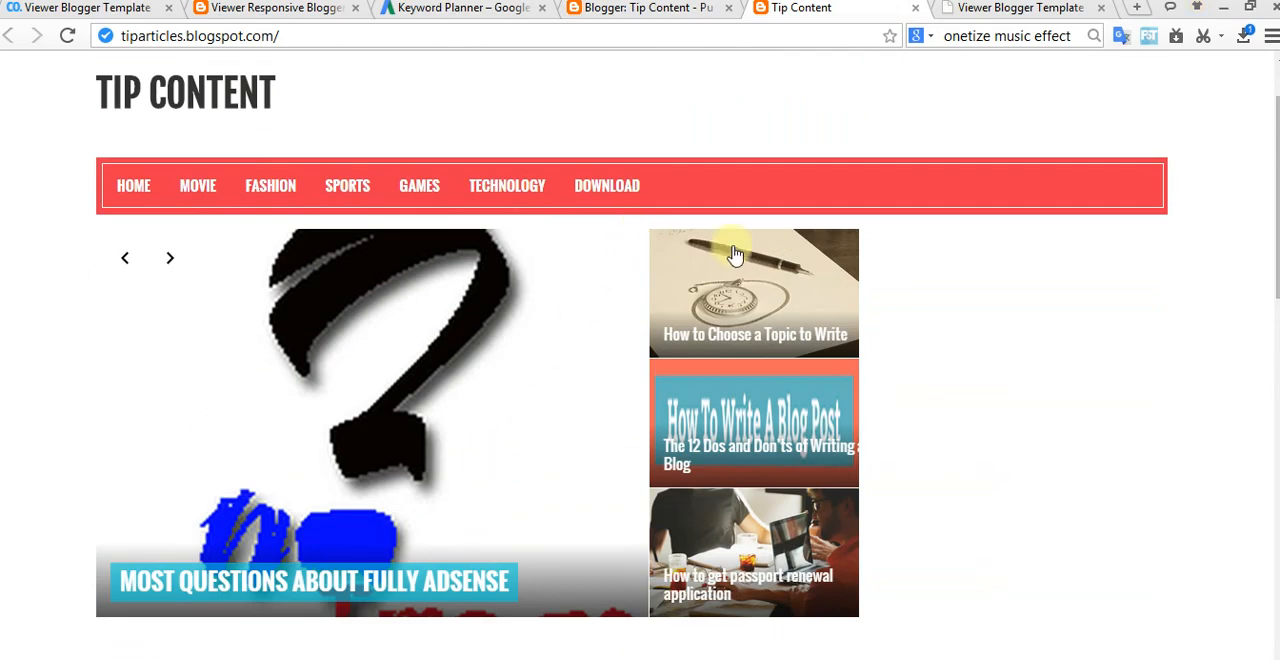
pyautogui.scroll(-1, 800, 310)
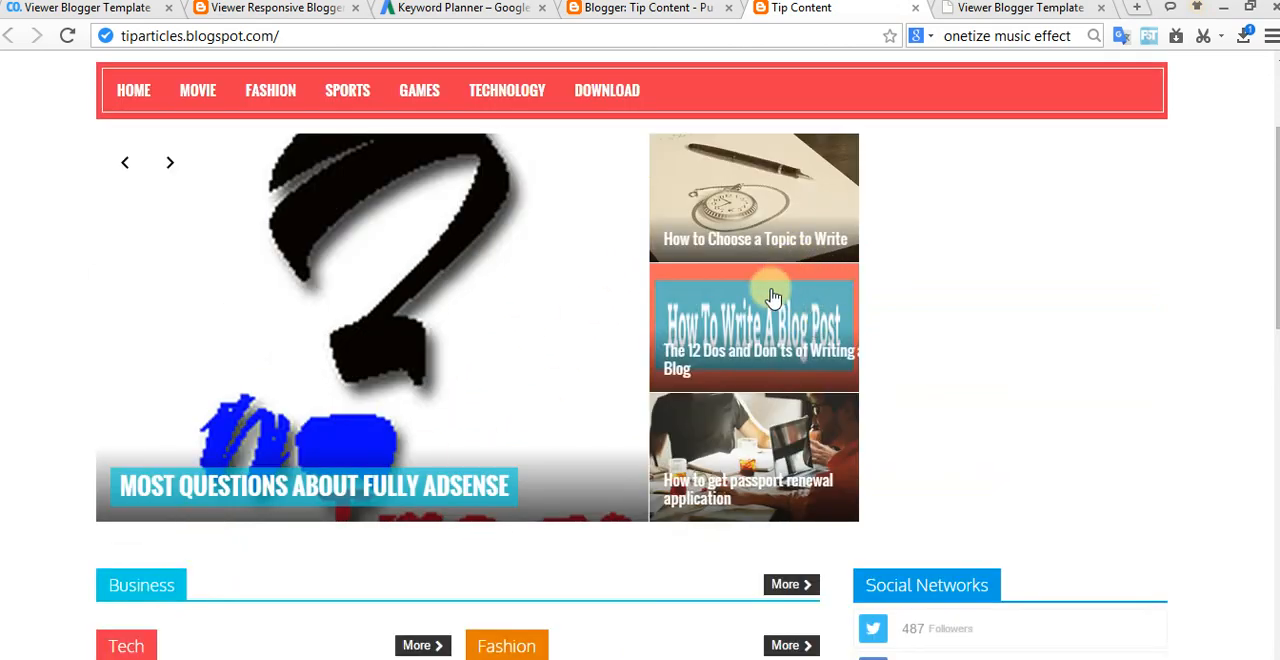
pyautogui.scroll(-4, 741, 313)
pyautogui.scroll(1, 130, 215)
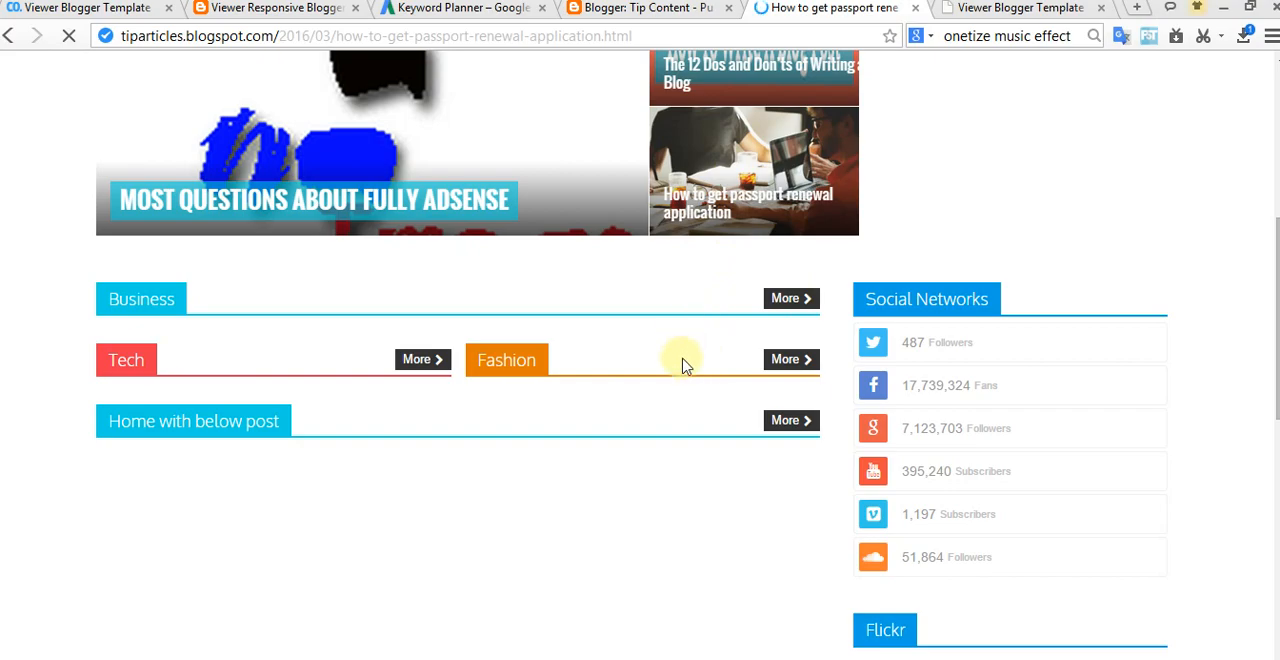
# Step: Review the passport renewal post's layout, including its related posts, Facebook comment section, footer and sidebar widgets
pyautogui.scroll(-7, 748, 375)
pyautogui.scroll(-15, 530, 400)
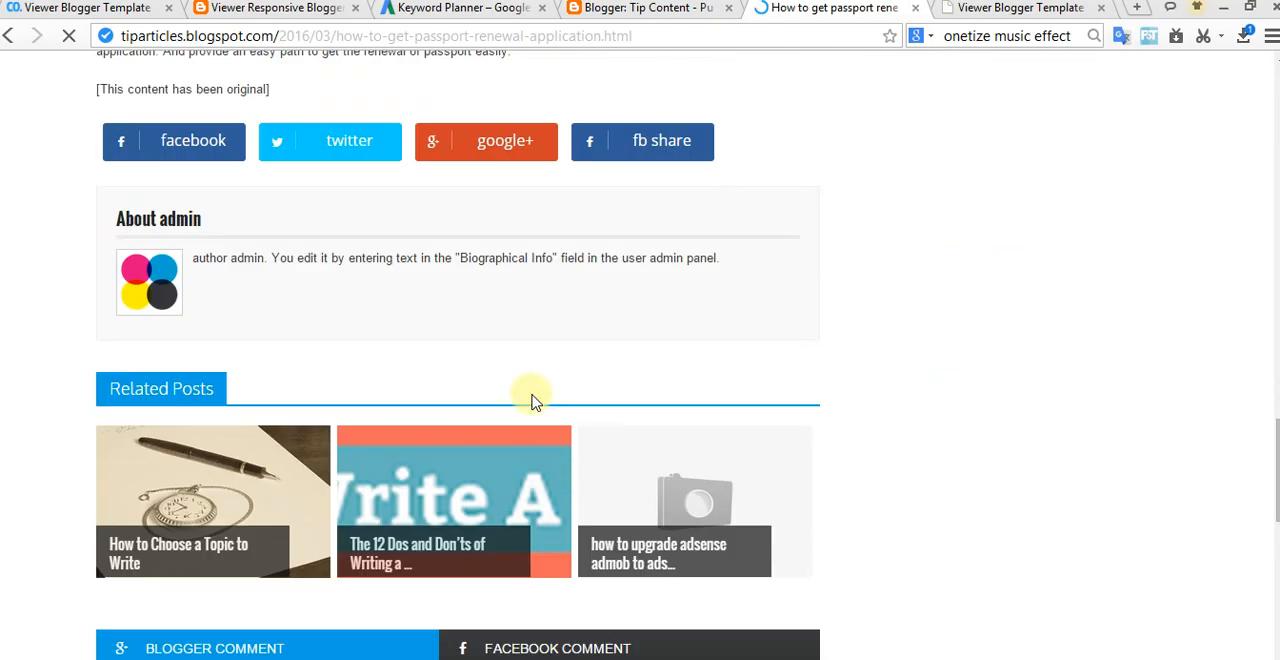
pyautogui.scroll(-3, 260, 393)
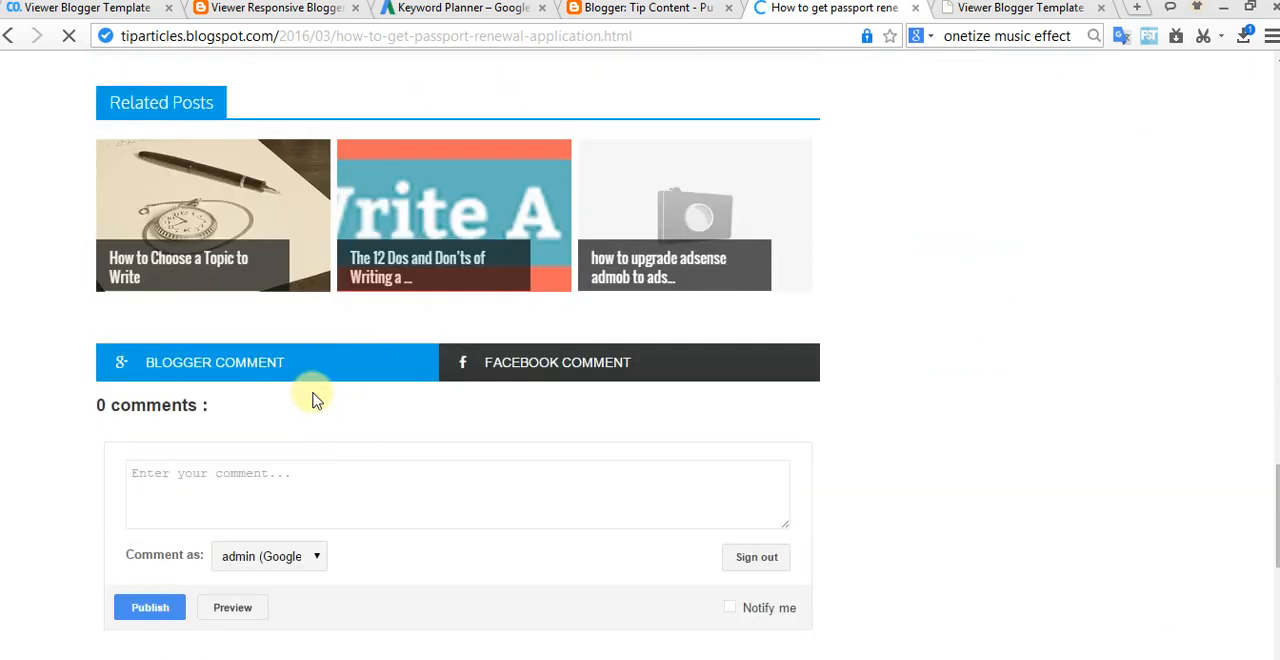
pyautogui.click(584, 362)
pyautogui.scroll(-4, 369, 515)
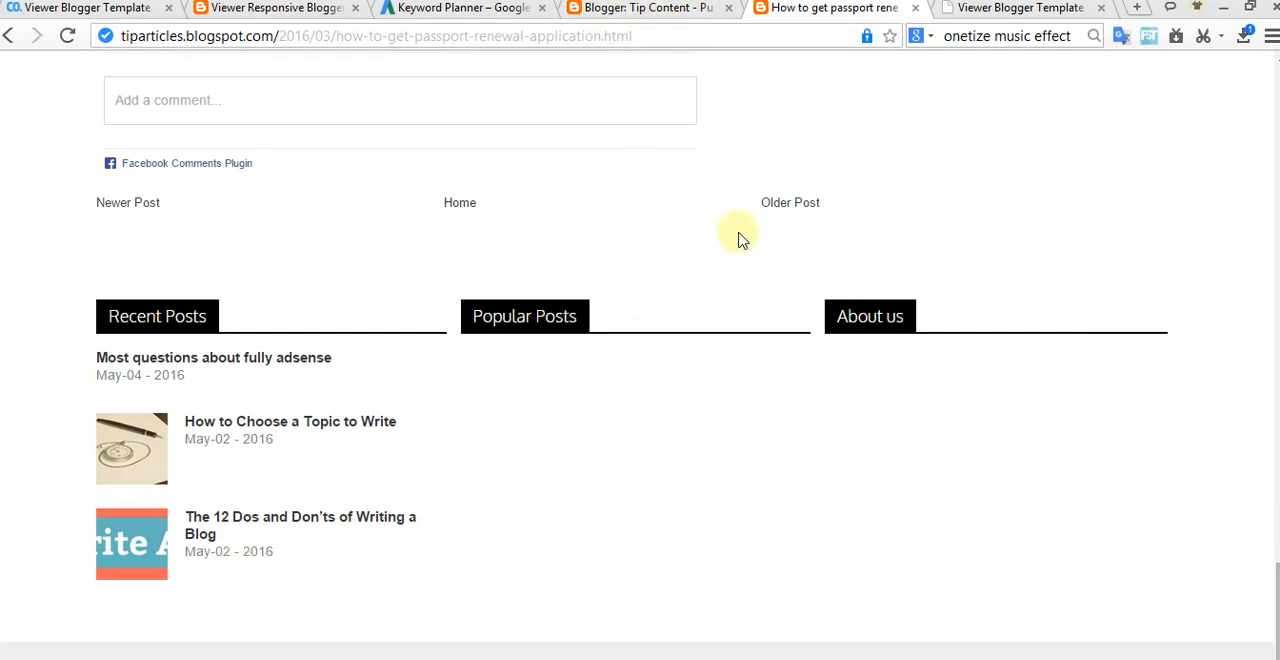
pyautogui.scroll(15, 740, 238)
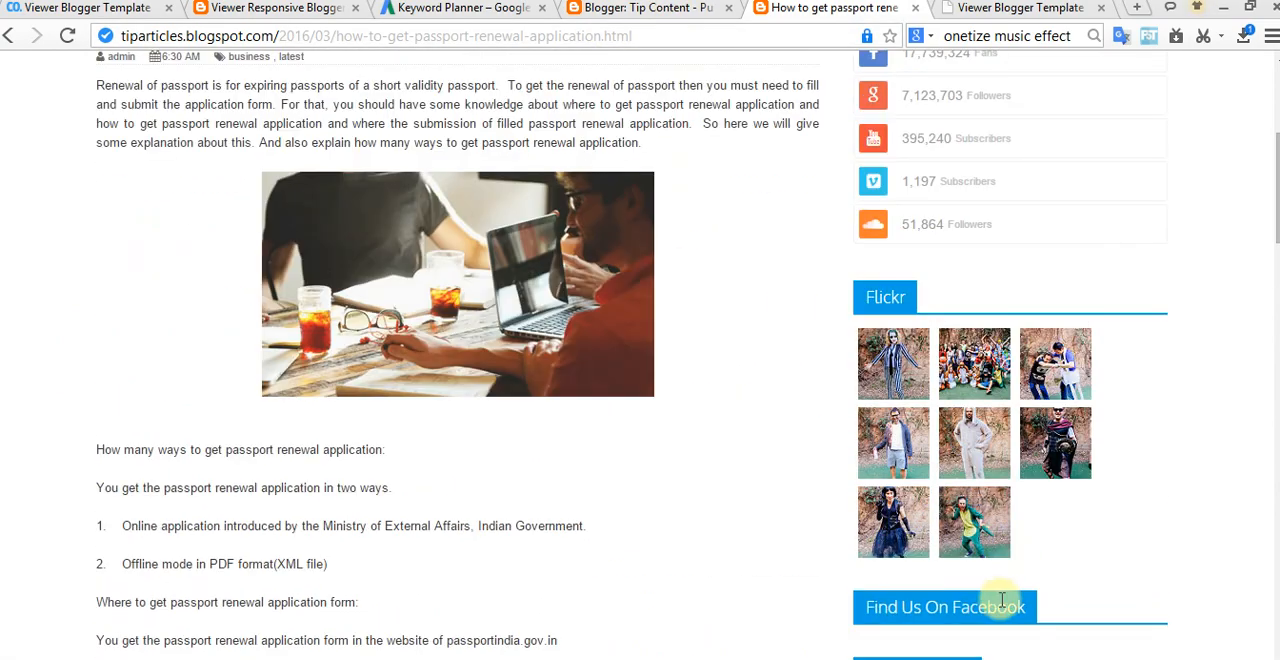
pyautogui.scroll(2, 900, 315)
pyautogui.scroll(2, 915, 160)
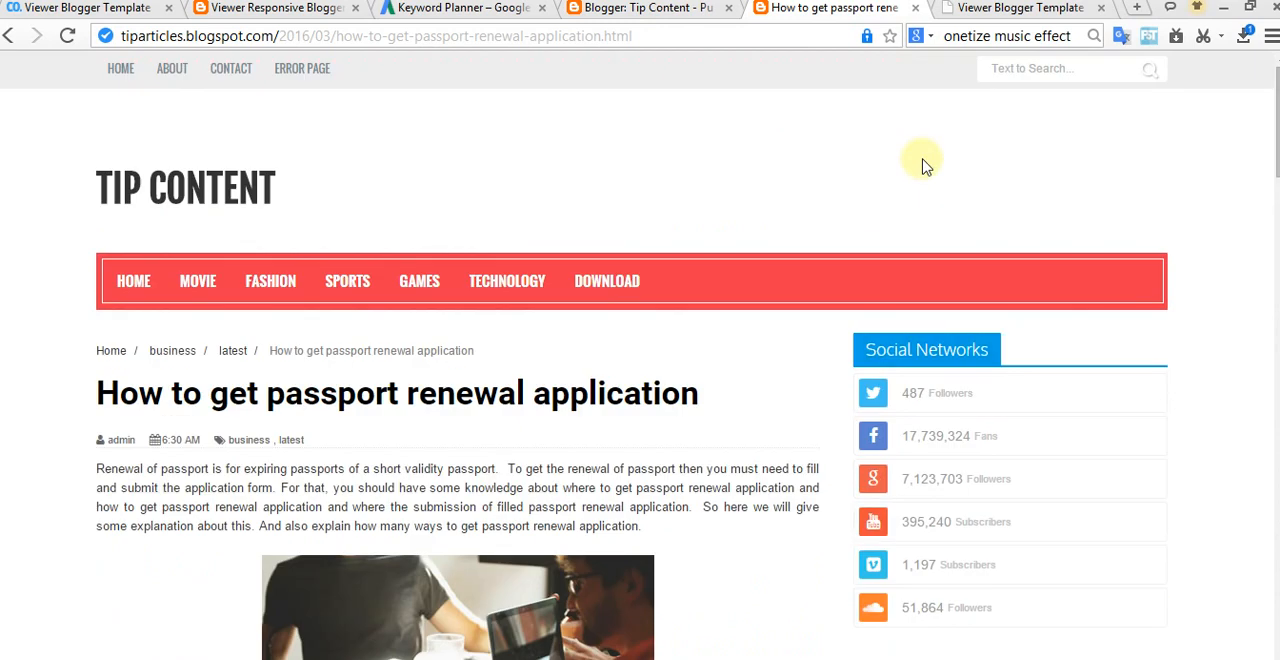
# Step: Check the labels of the published posts and compare them with the category sections on the live home page
pyautogui.click(637, 10)
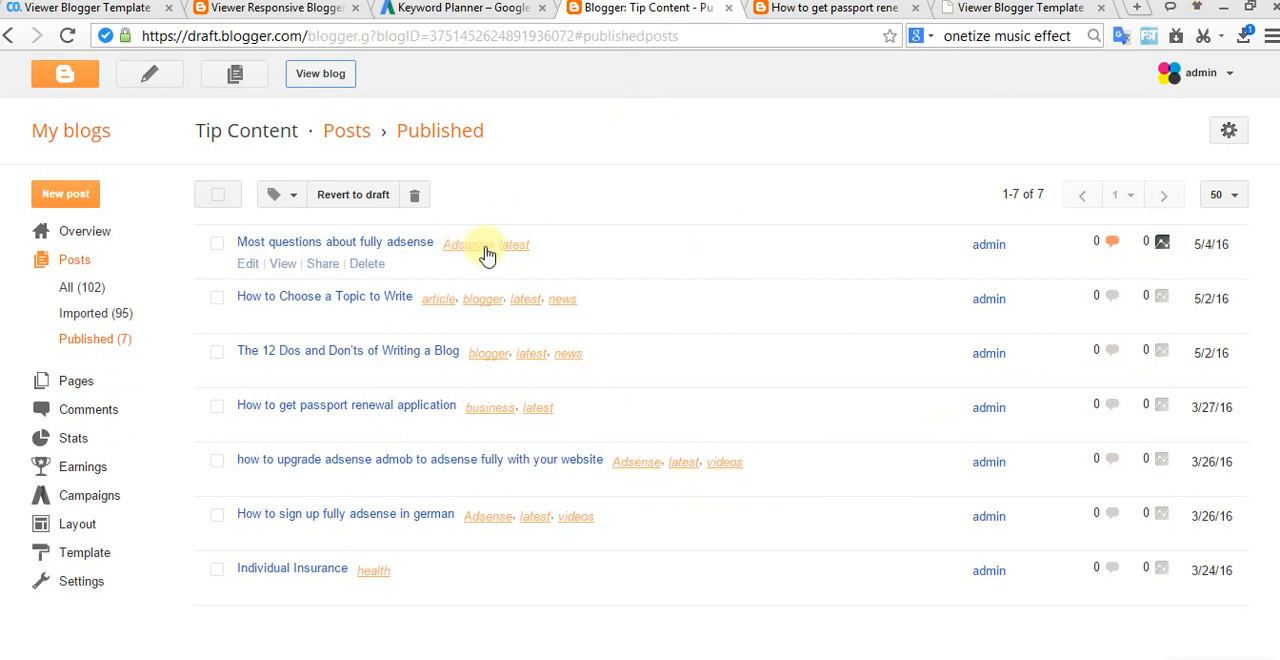
pyautogui.click(809, 10)
pyautogui.click(119, 300)
pyautogui.click(648, 8)
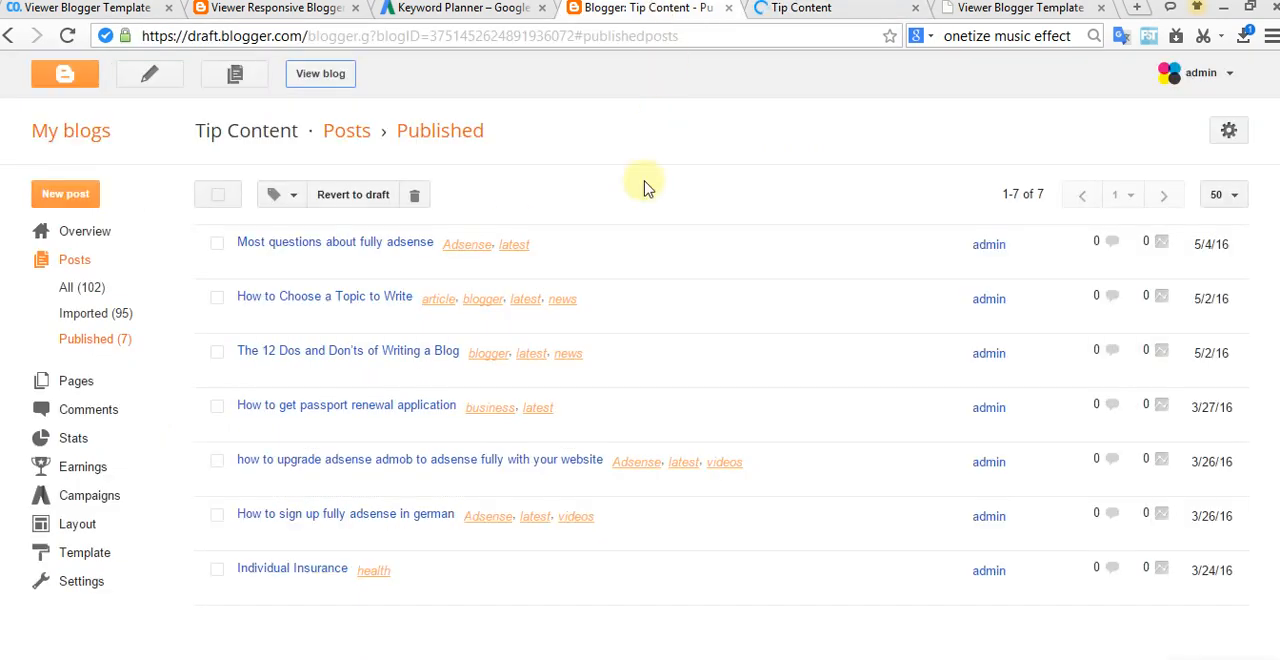
pyautogui.click(805, 8)
pyautogui.scroll(-1, 600, 360)
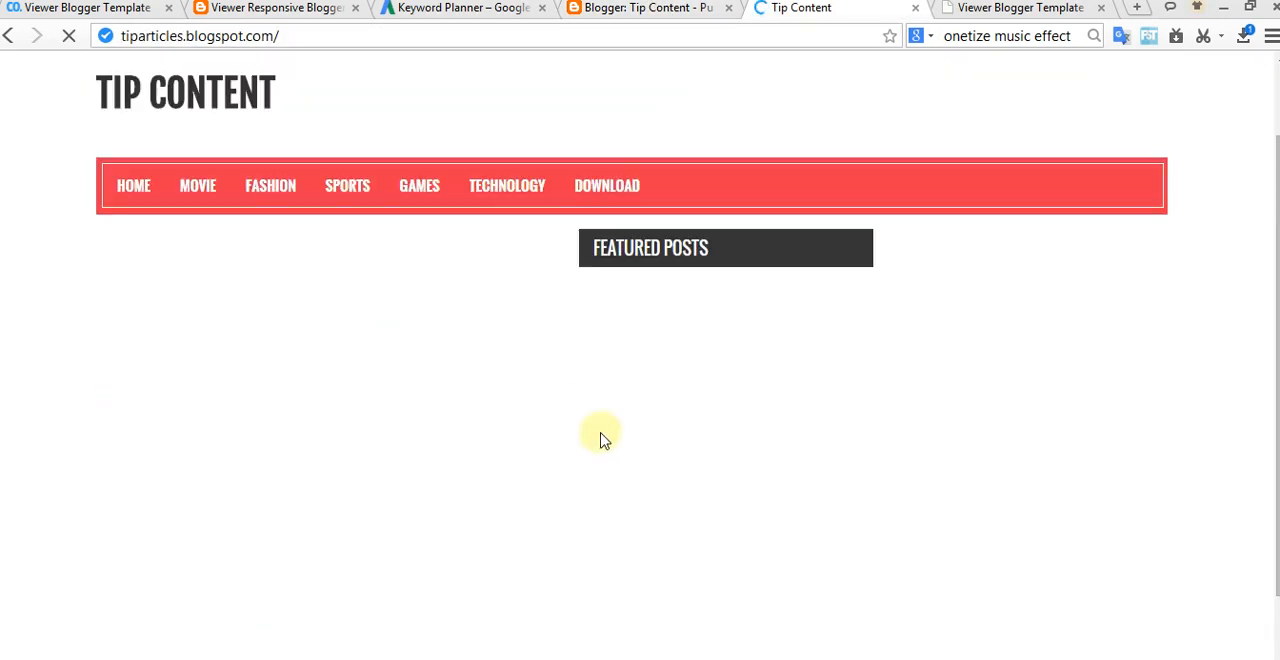
pyautogui.scroll(-5, 605, 470)
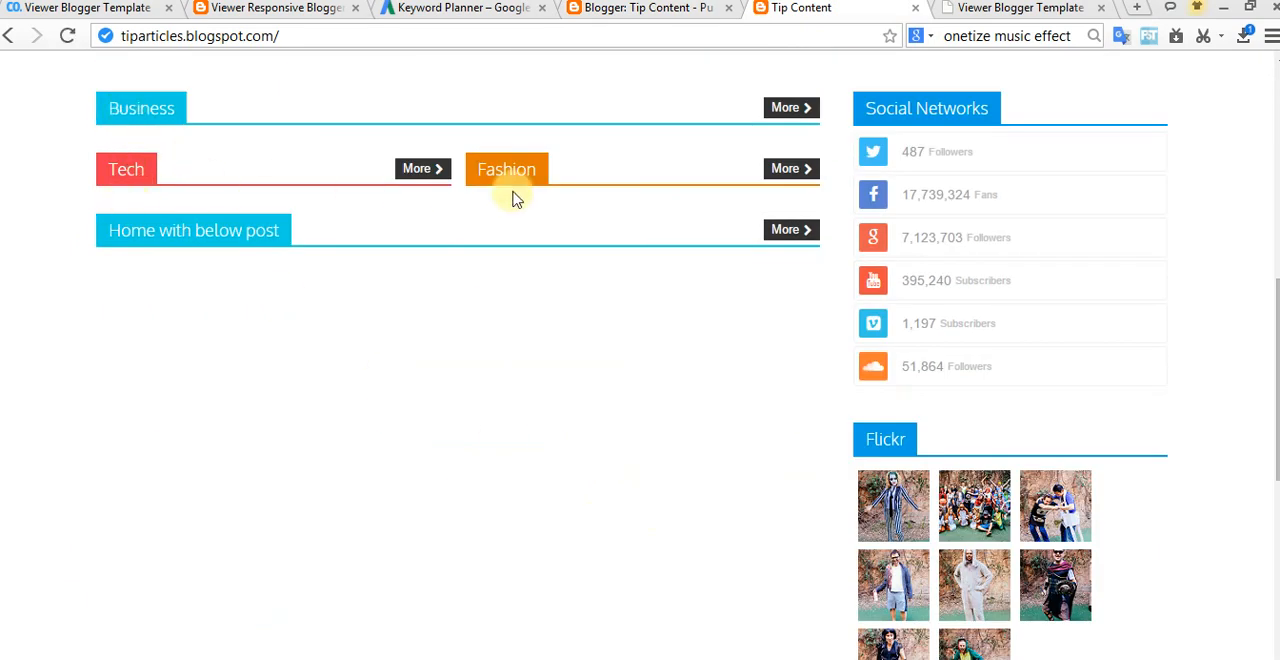
# Step: Open the Tip Content blog's layout in a separate tab from the published posts list
pyautogui.click(673, 6)
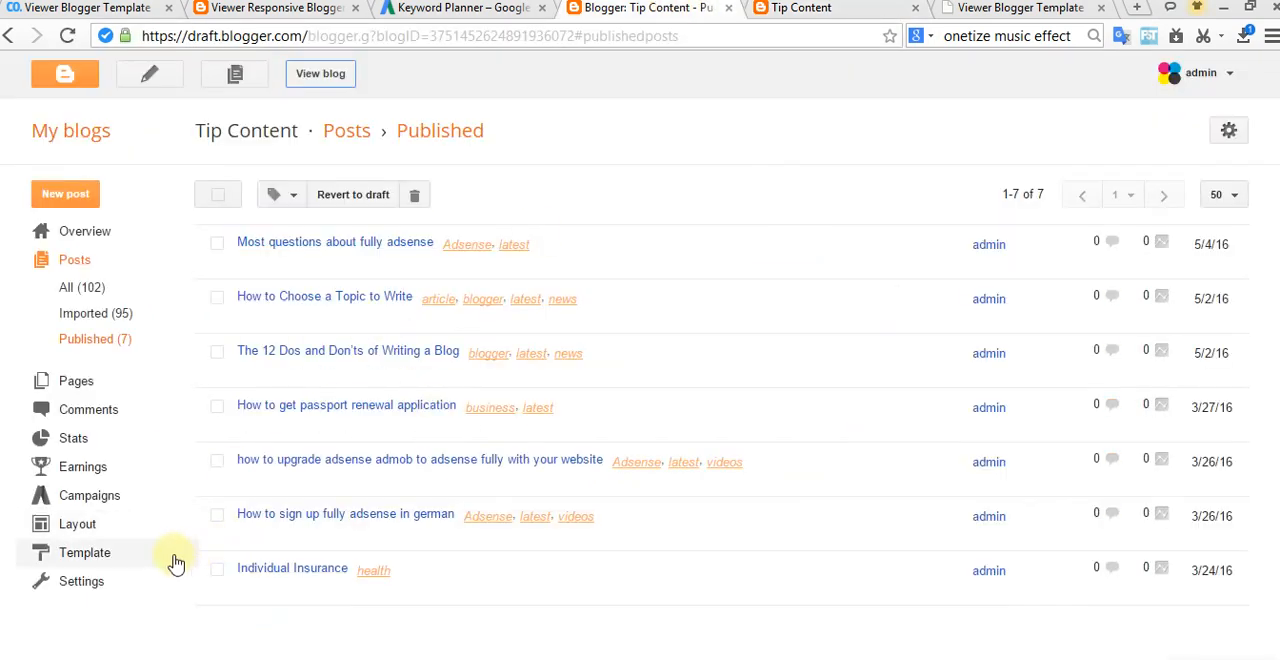
pyautogui.rightClick(100, 537)
pyautogui.click(160, 291)
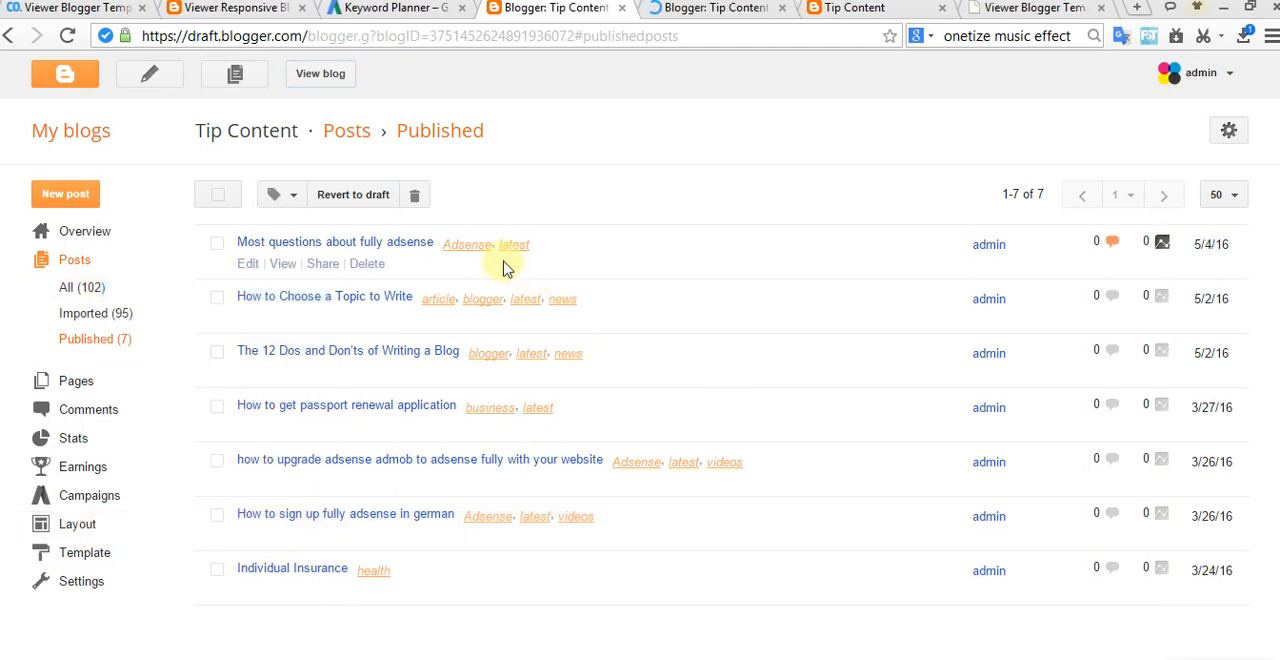
pyautogui.click(685, 12)
# Step: Set the title and content of the Business gadget in stylebox-1 to "Adsense", then save the gadget and the arrangement
pyautogui.scroll(-5, 765, 370)
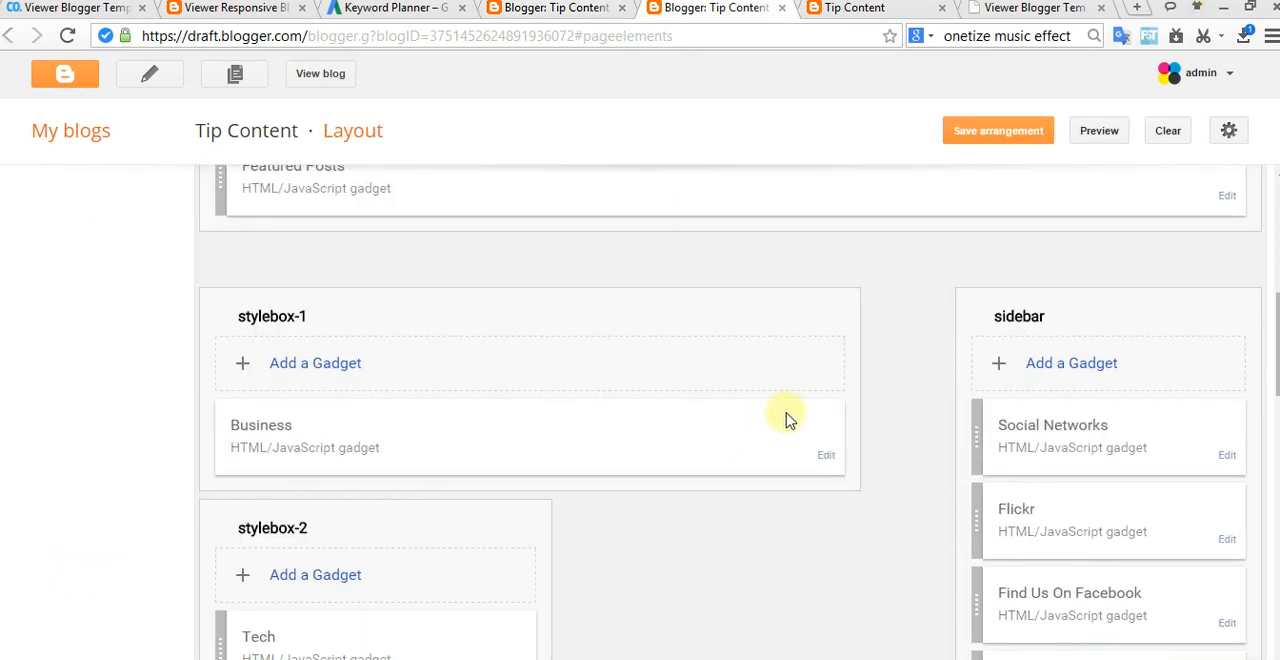
pyautogui.scroll(-1, 790, 424)
pyautogui.click(824, 362)
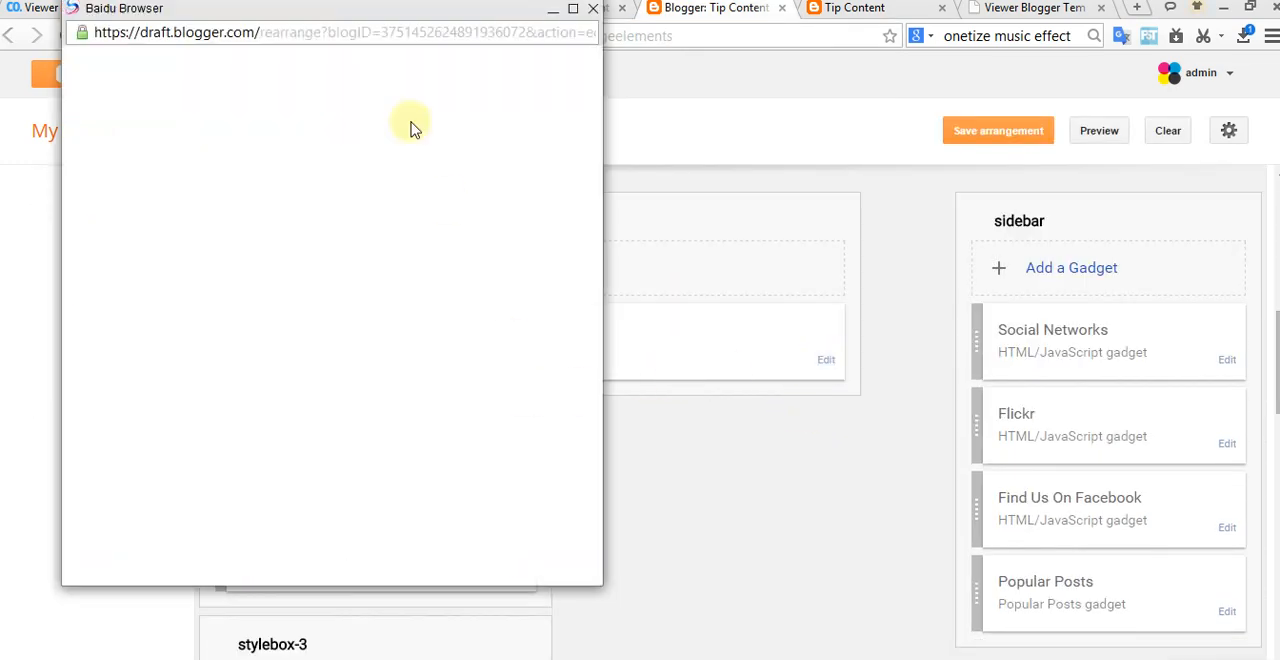
pyautogui.moveTo(474, 279); pyautogui.dragTo(279, 288)
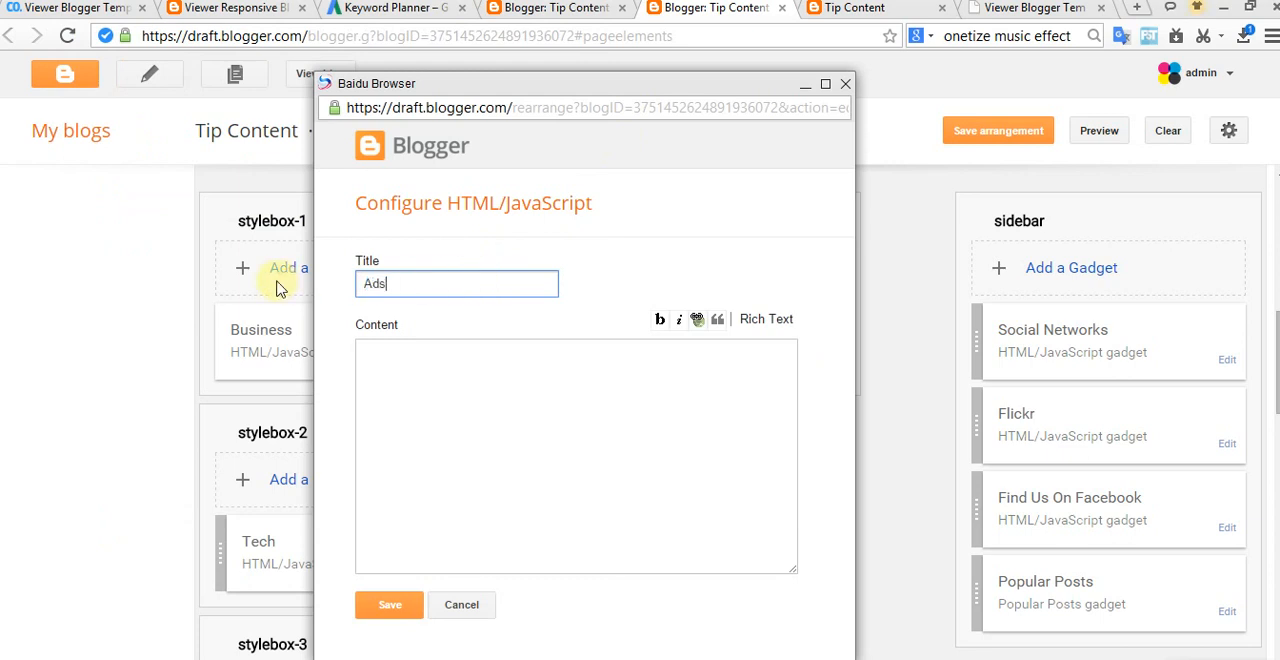
pyautogui.click(490, 367)
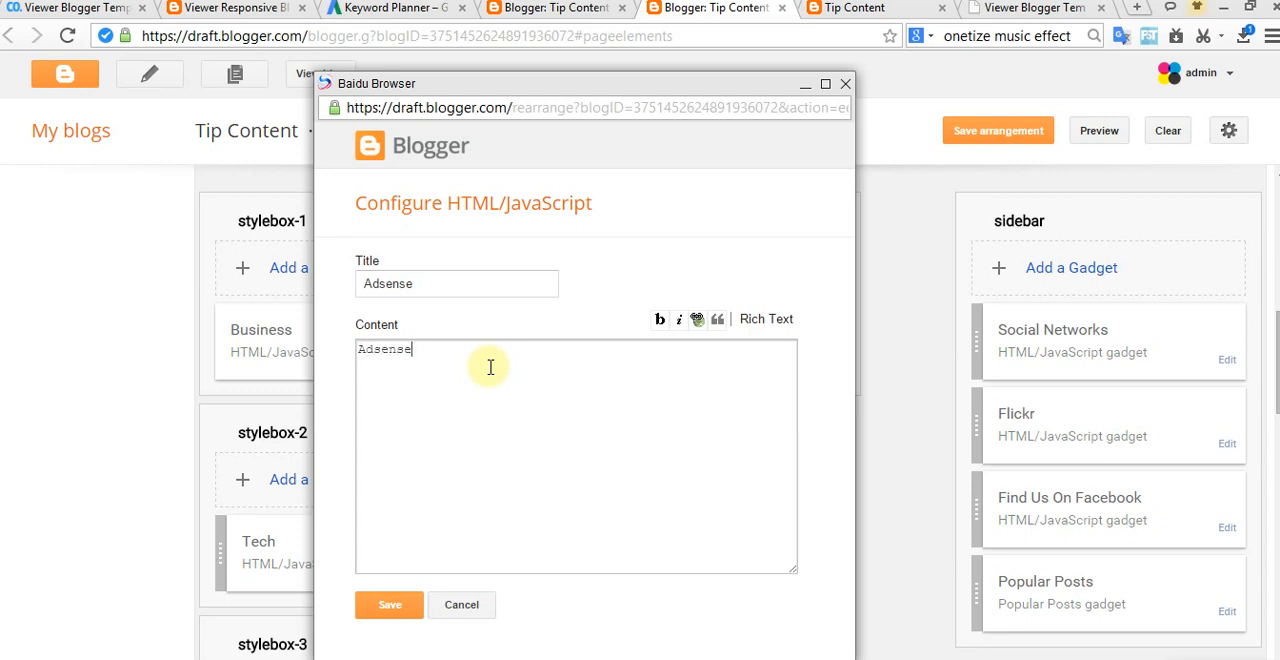
pyautogui.click(390, 612)
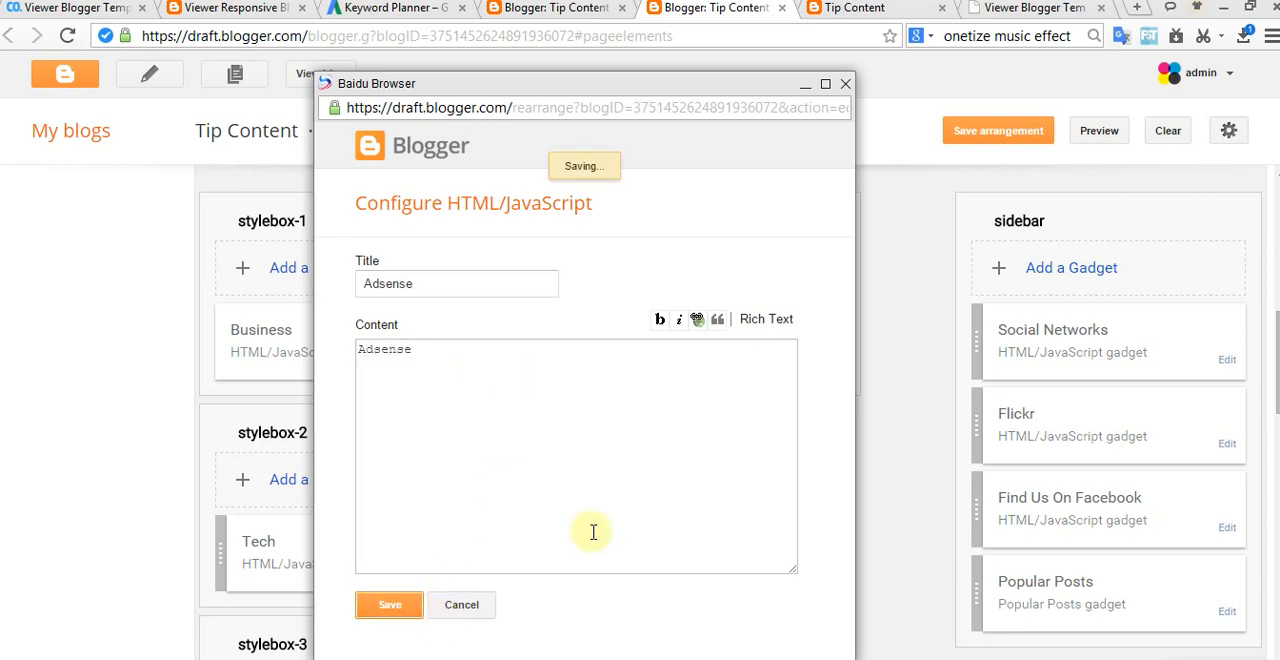
pyautogui.click(971, 137)
# Step: Compare the live home page sections and the published posts' labels with the gadgets in the layout
pyautogui.click(857, 9)
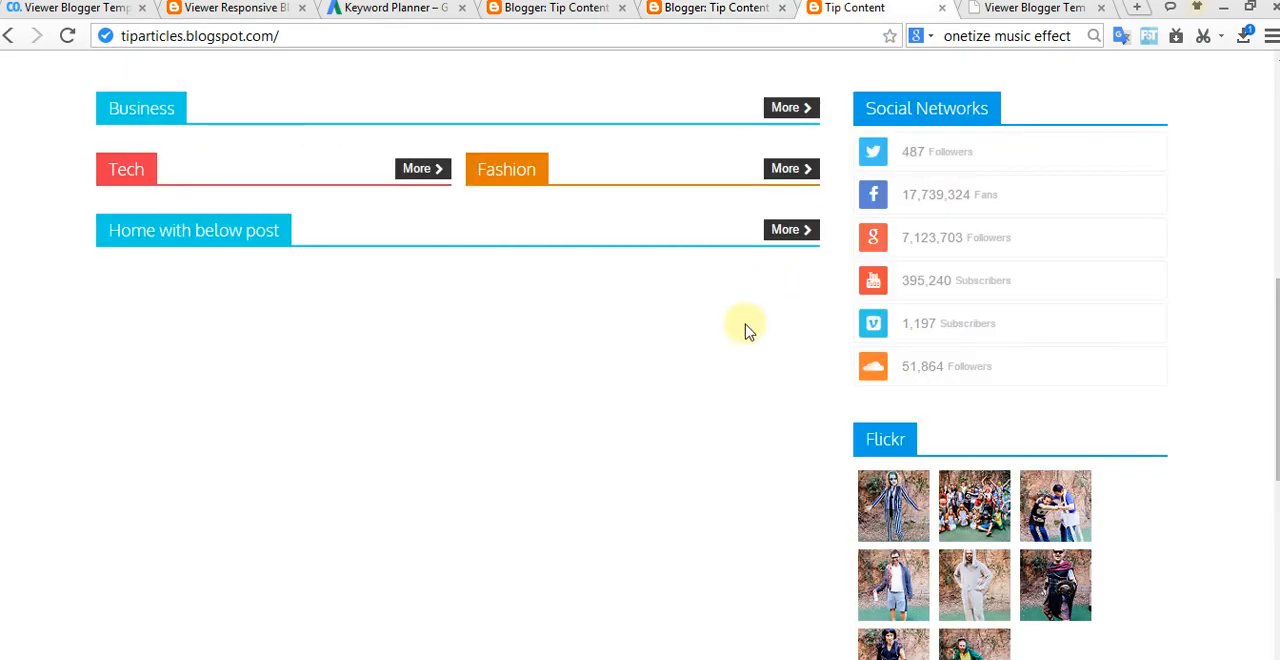
pyautogui.click(680, 9)
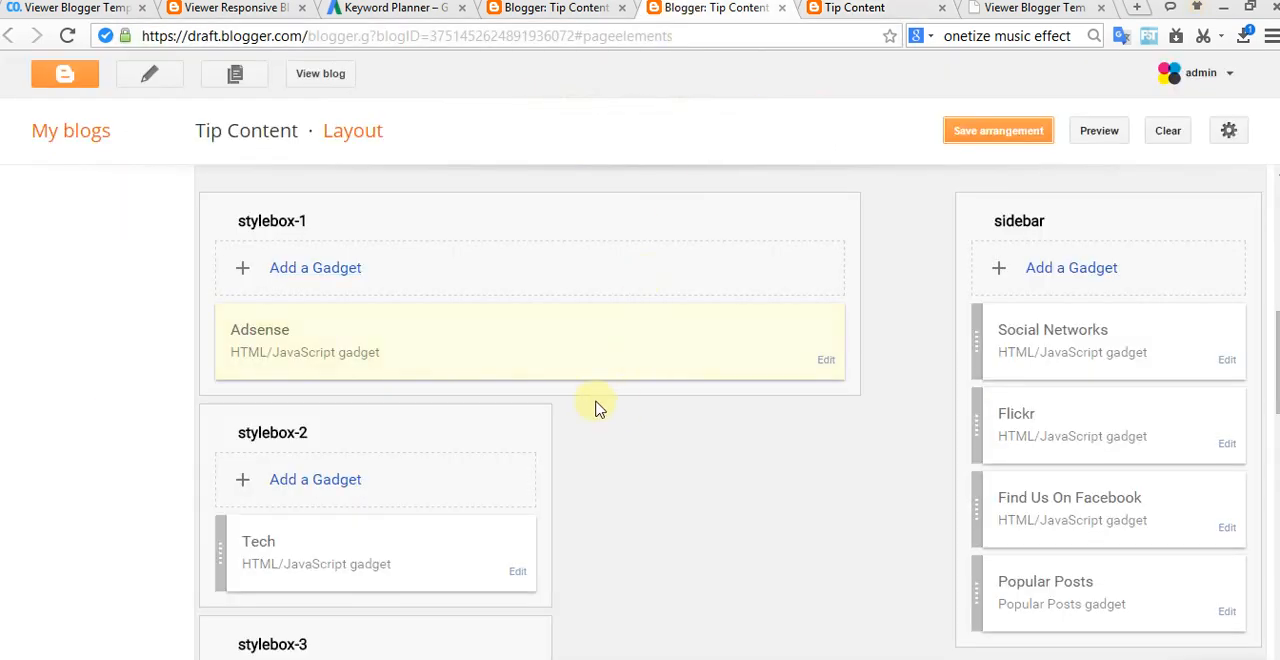
pyautogui.click(545, 9)
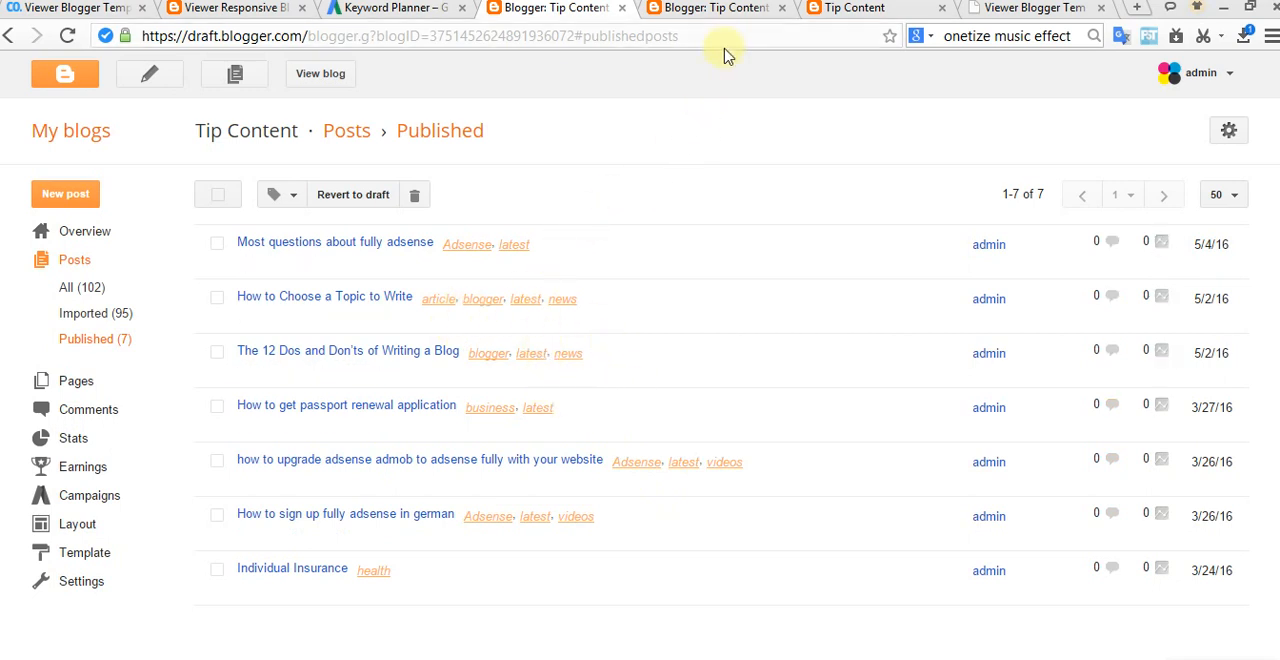
pyautogui.click(737, 12)
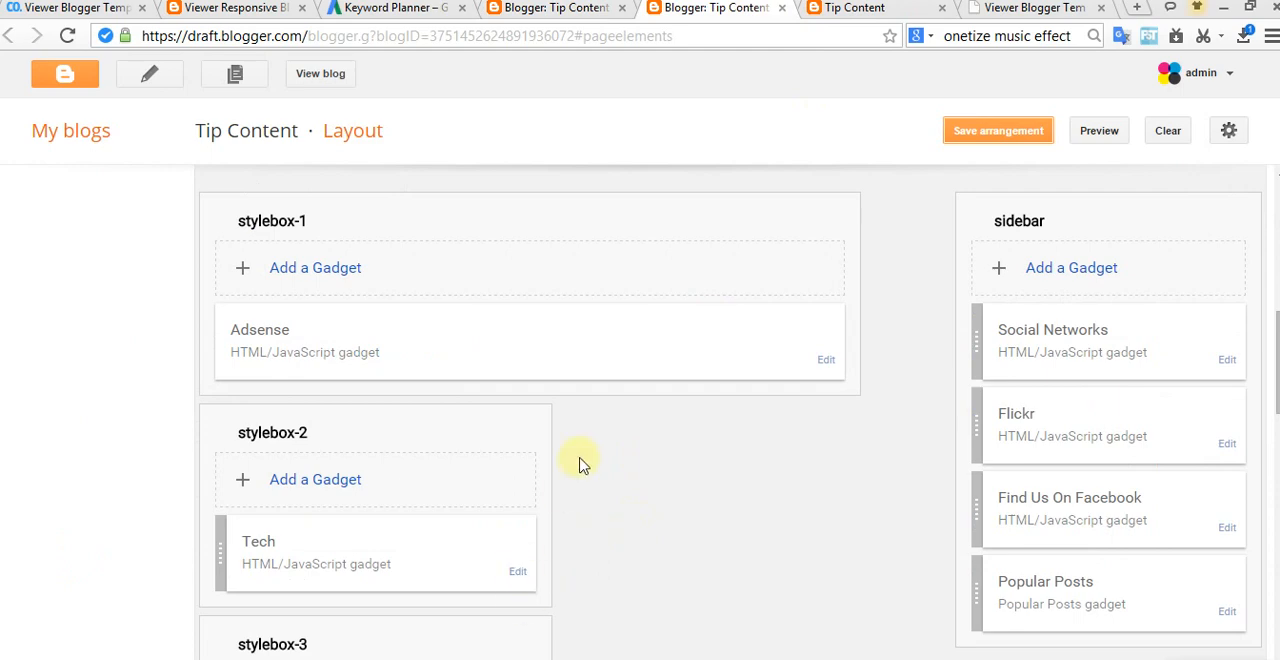
pyautogui.scroll(2, 580, 467)
pyautogui.scroll(4, 581, 466)
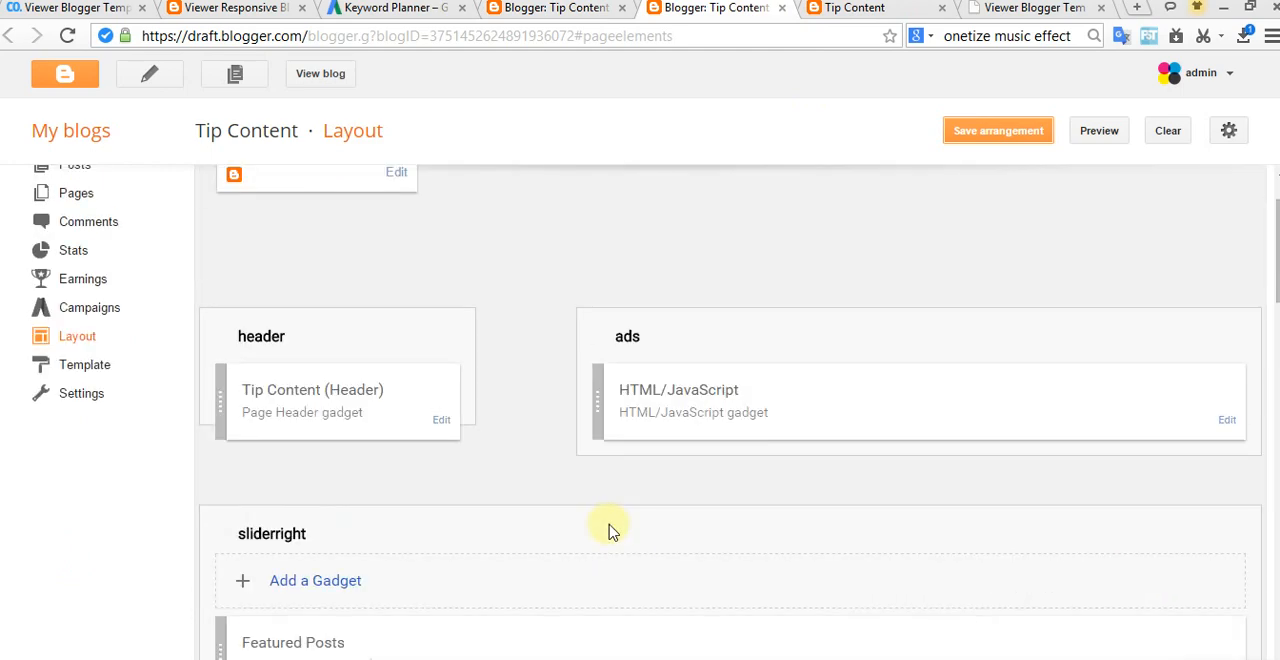
# Step: Set the title and content of the Tech gadget in stylebox-2 to "blogger" and save it
pyautogui.scroll(-9, 617, 530)
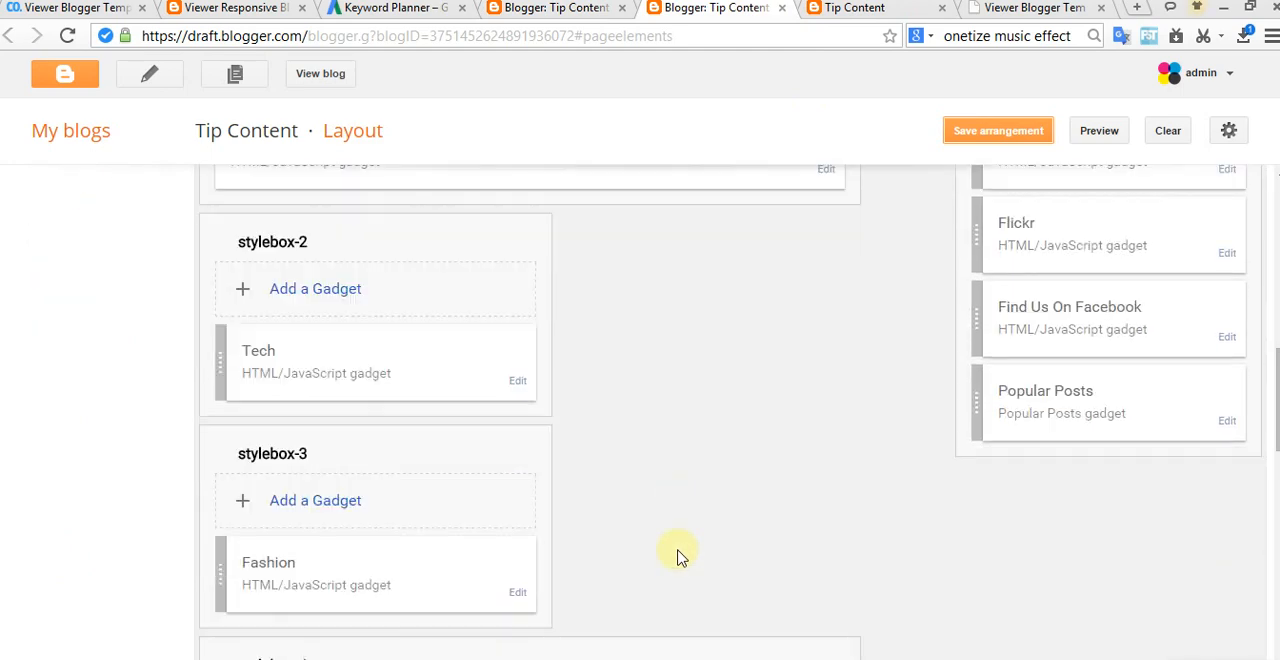
pyautogui.click(518, 384)
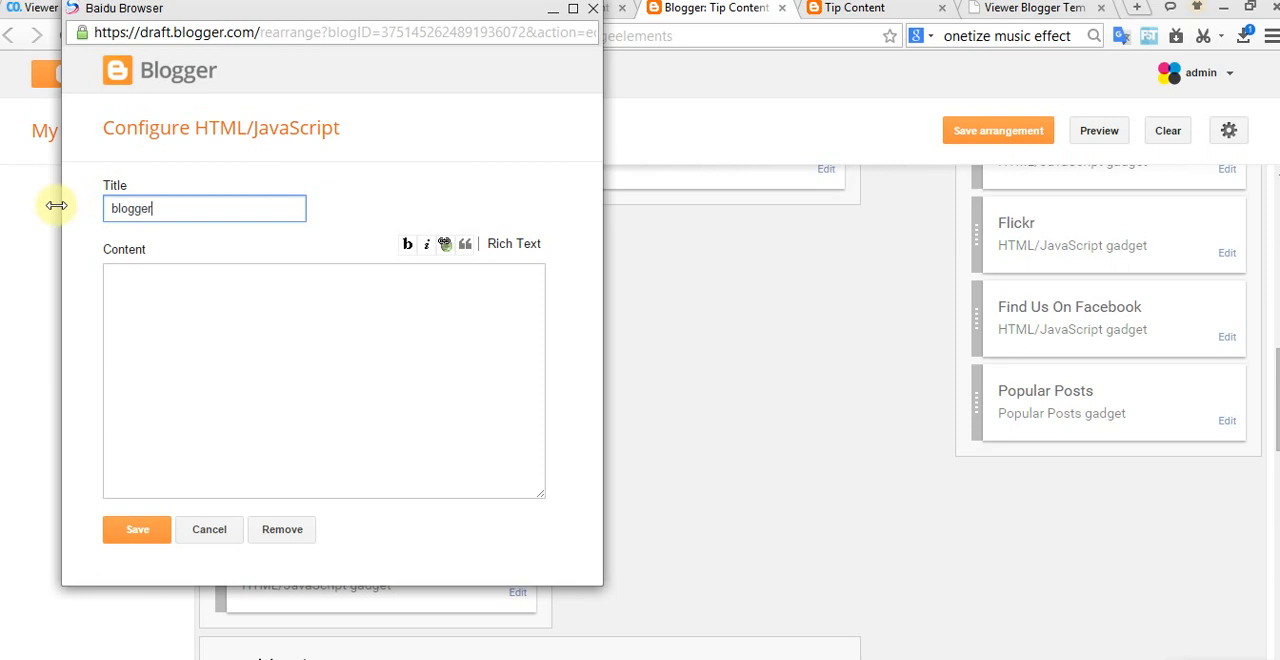
pyautogui.click(172, 292)
pyautogui.write('blogger')
pyautogui.click(137, 530)
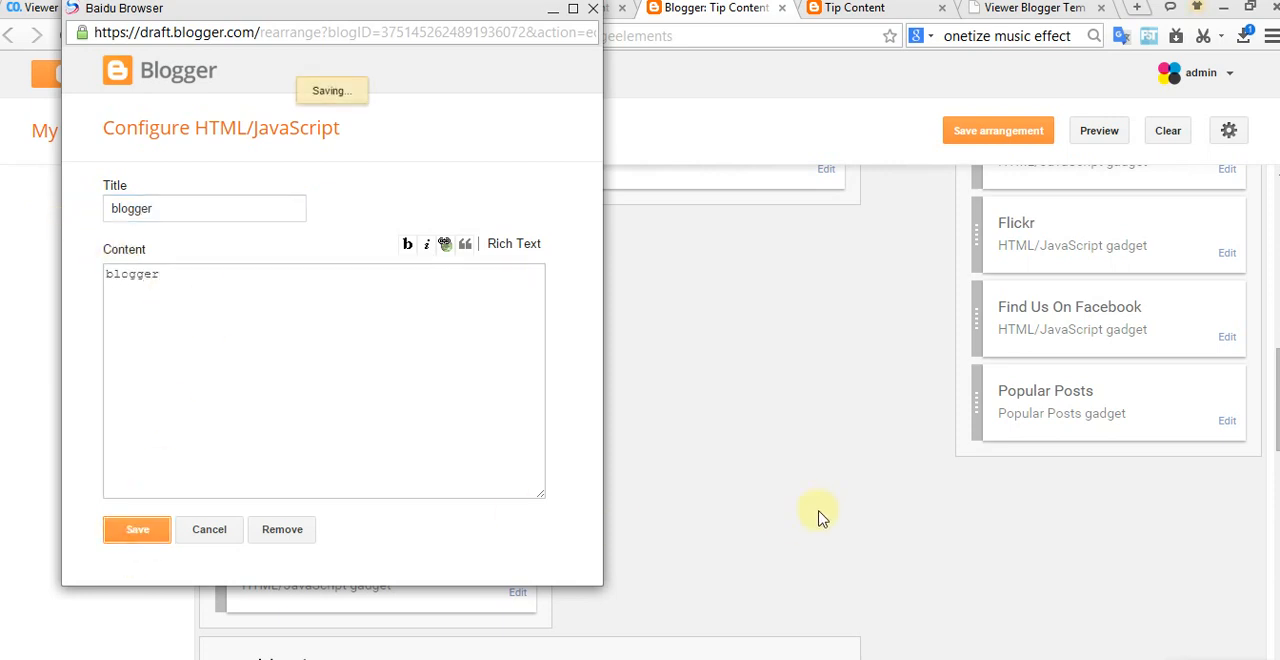
# Step: Change the Fashion gadget in stylebox-3 to title "News" and content "news", then save the gadget and the arrangement
pyautogui.scroll(-2, 617, 562)
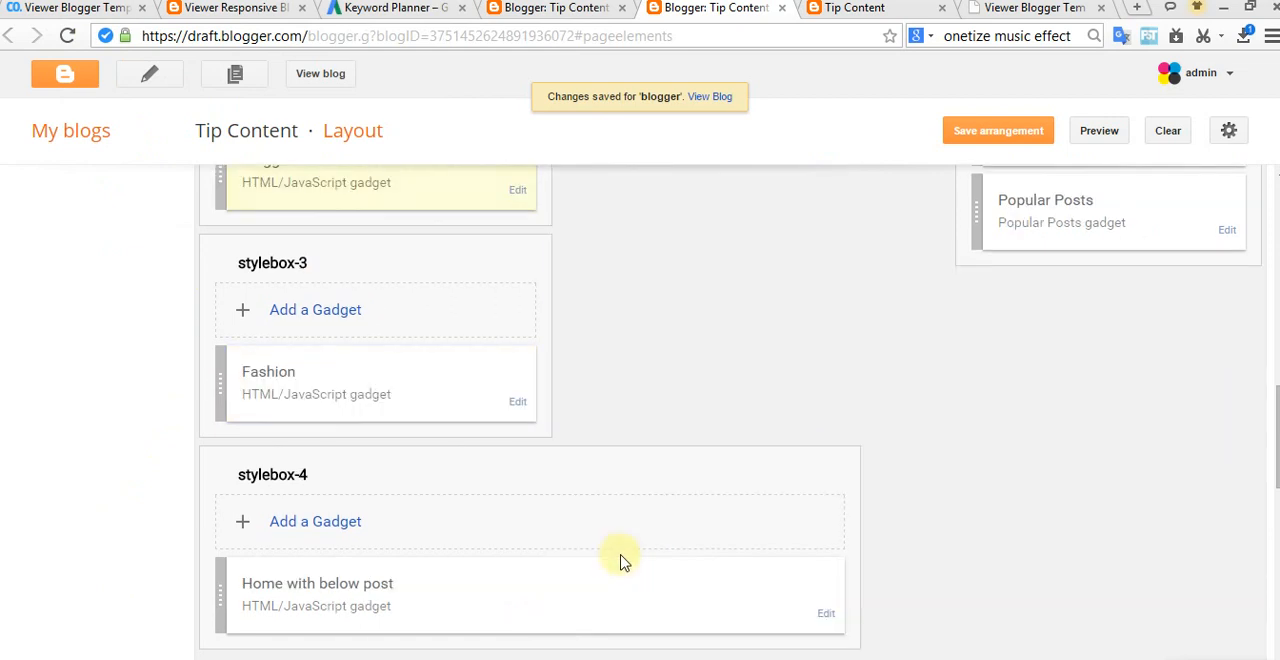
pyautogui.click(516, 404)
pyautogui.moveTo(180, 208); pyautogui.dragTo(70, 220)
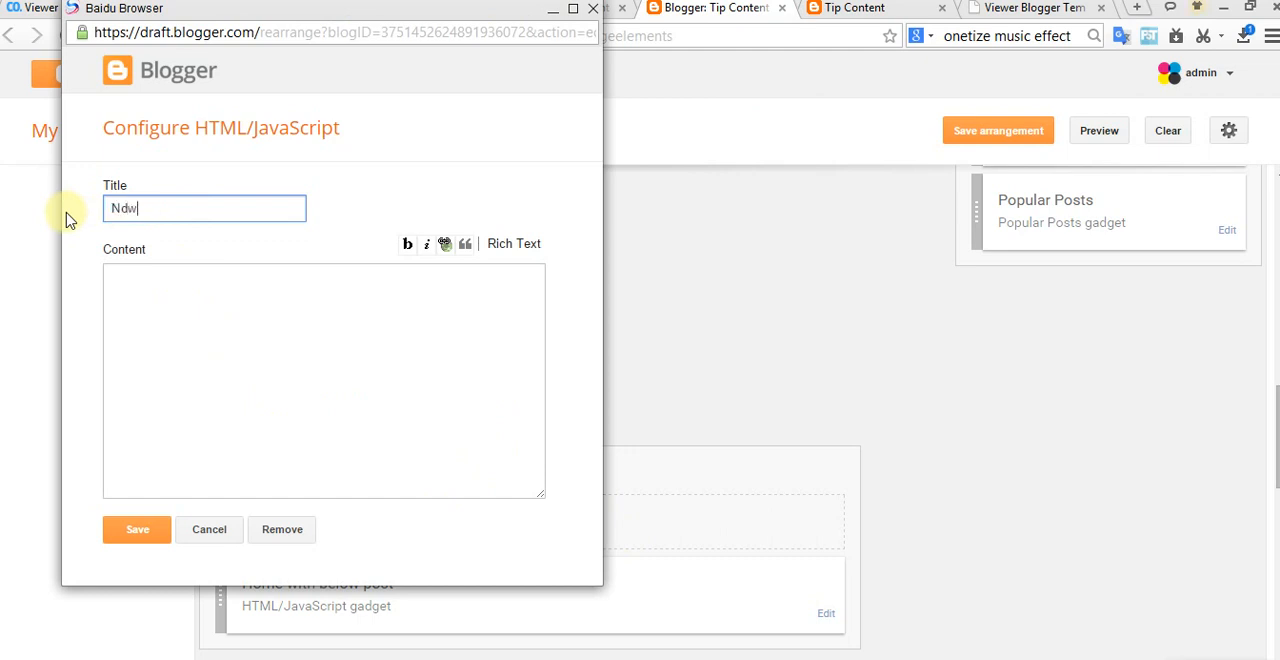
pyautogui.write('News')
pyautogui.click(216, 286)
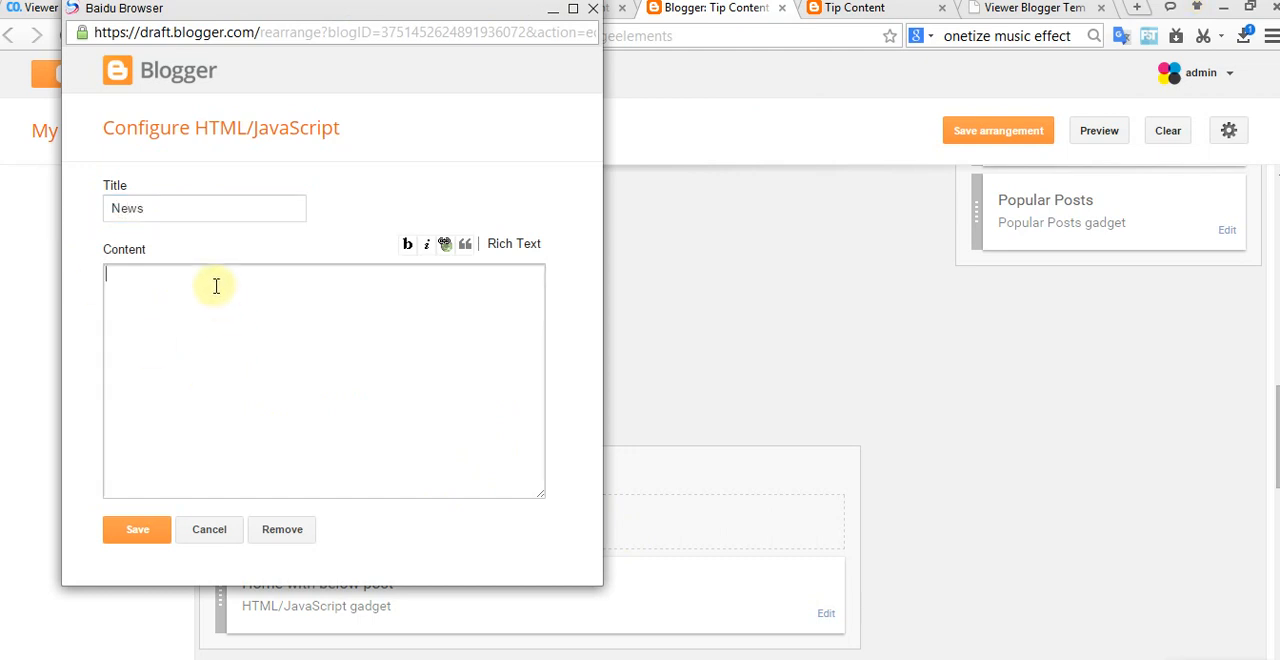
pyautogui.write('news')
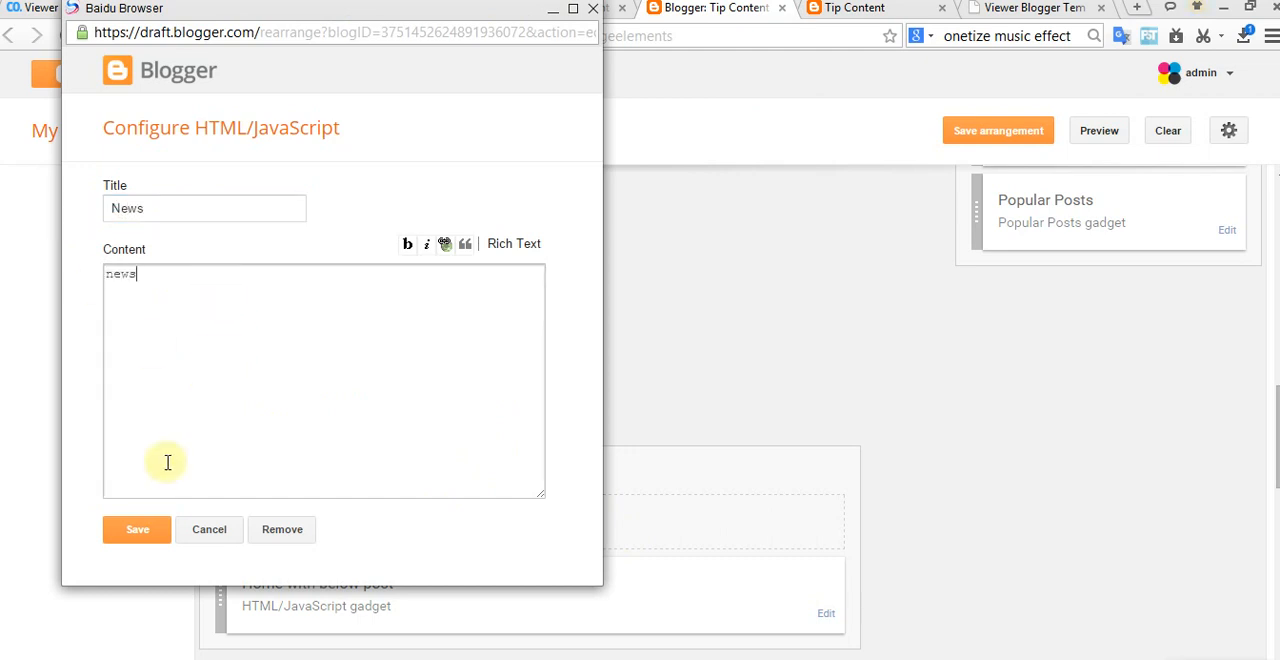
pyautogui.click(137, 530)
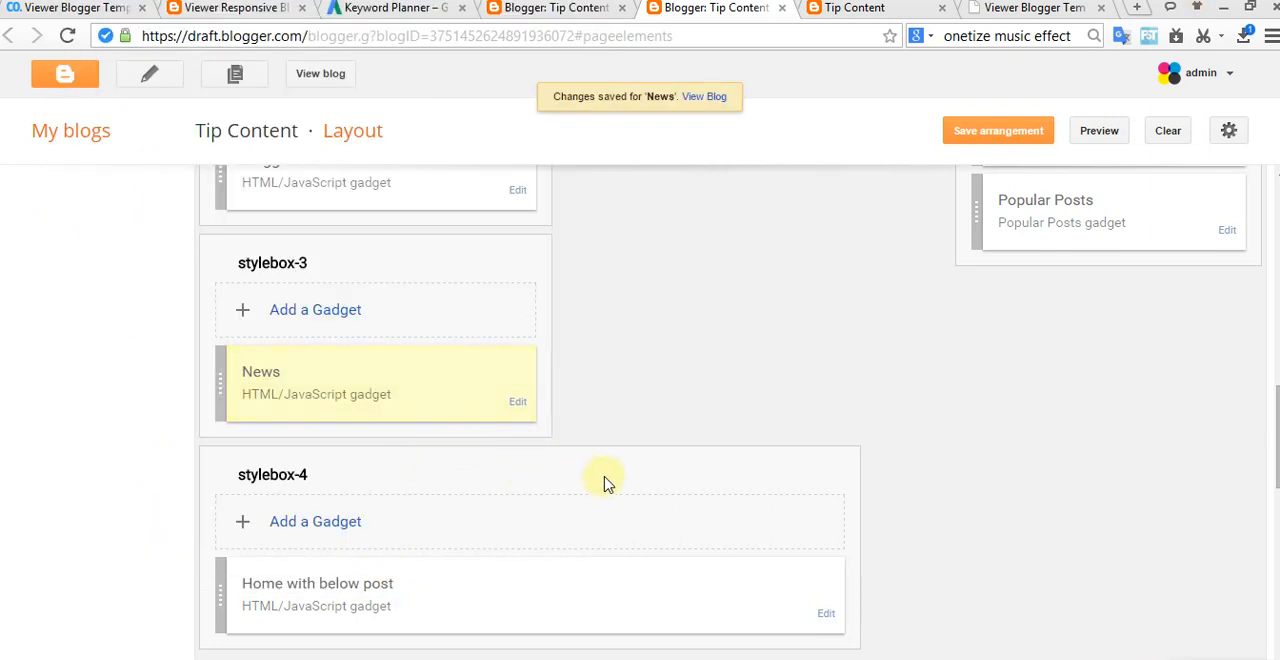
pyautogui.scroll(-2, 604, 483)
pyautogui.scroll(-1, 615, 481)
pyautogui.click(1000, 132)
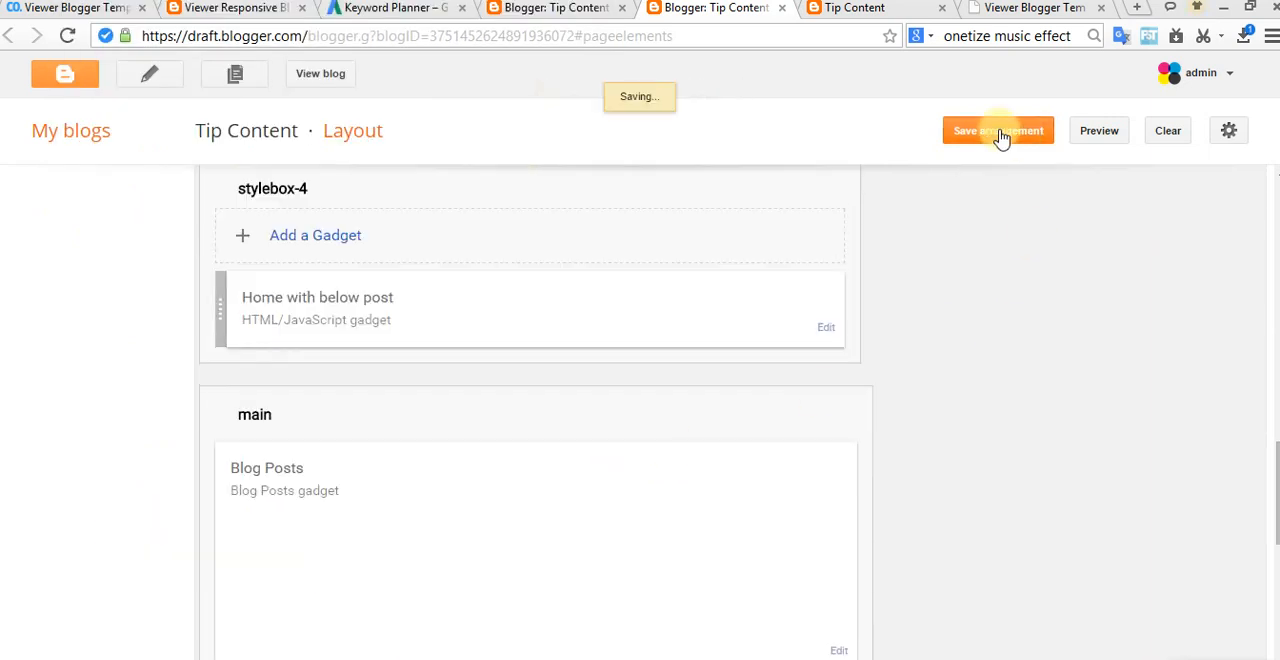
# Step: Compare the section headings on the live home page with the gadgets from sliderright down to the footer in the layout
pyautogui.click(853, 8)
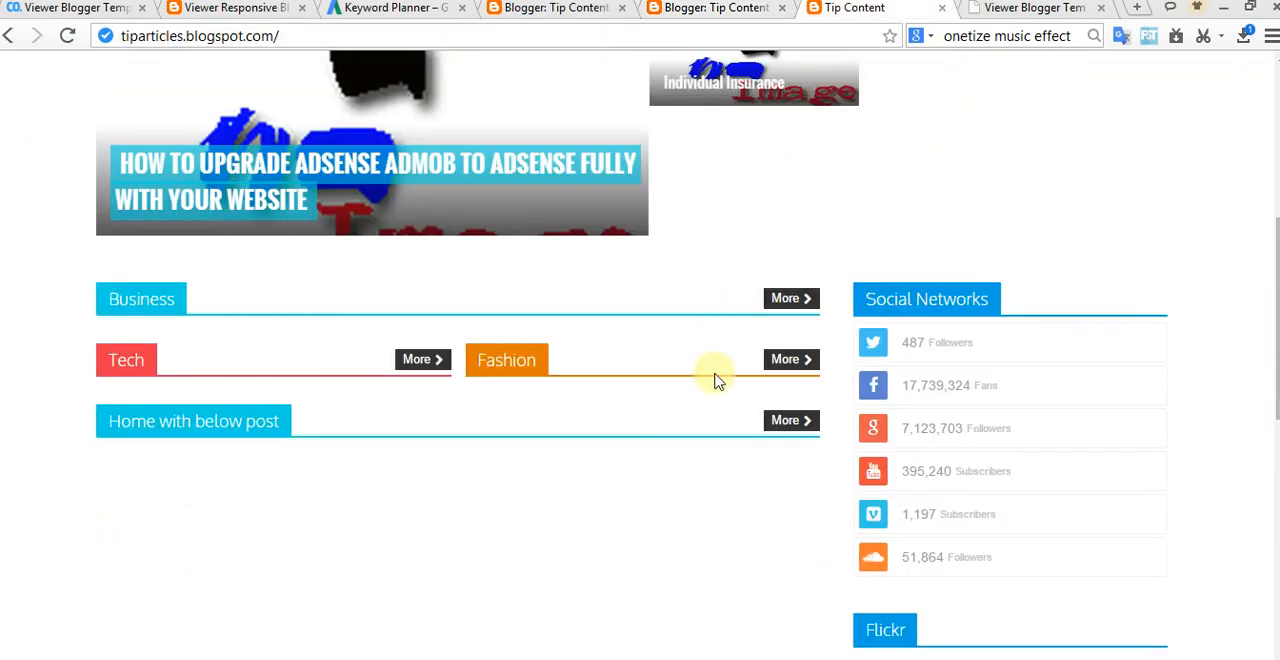
pyautogui.click(686, 12)
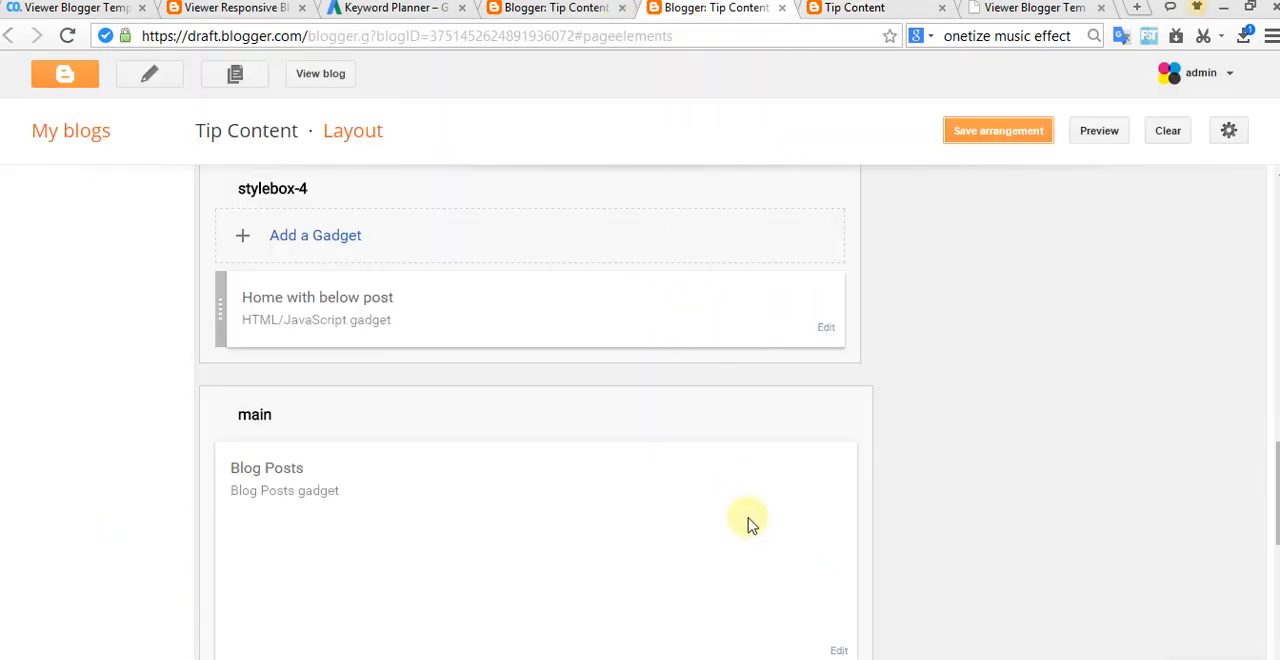
pyautogui.scroll(2, 745, 510)
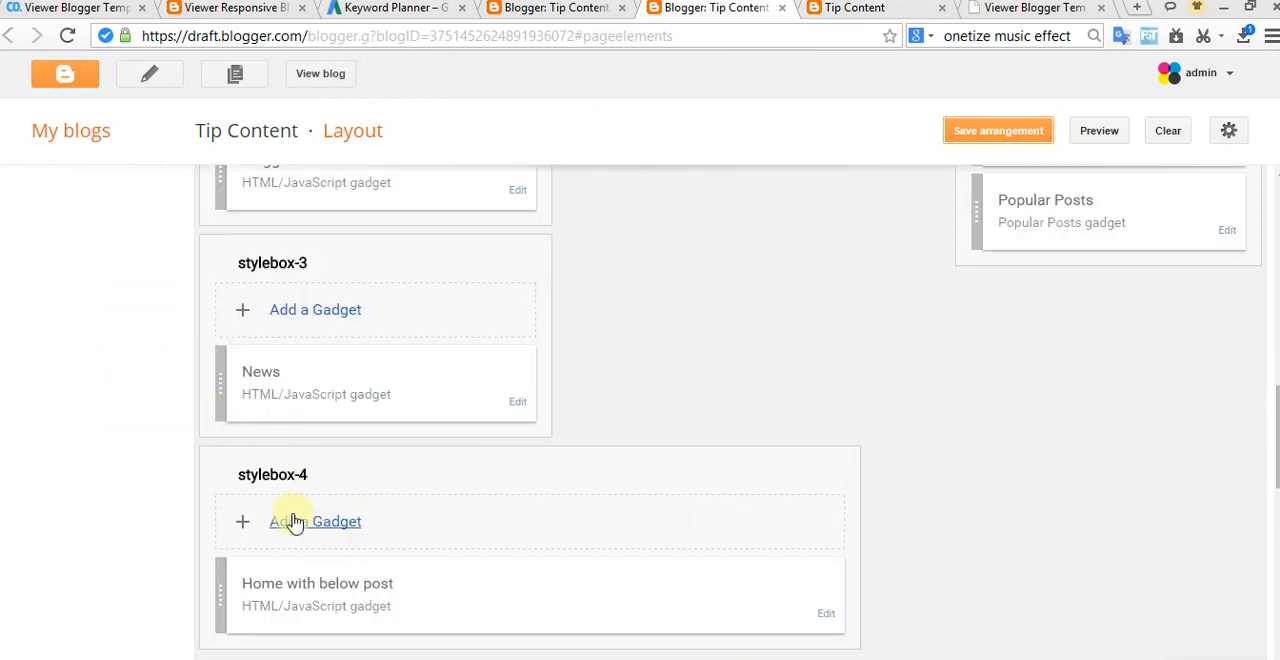
pyautogui.scroll(1, 600, 403)
pyautogui.scroll(3, 400, 435)
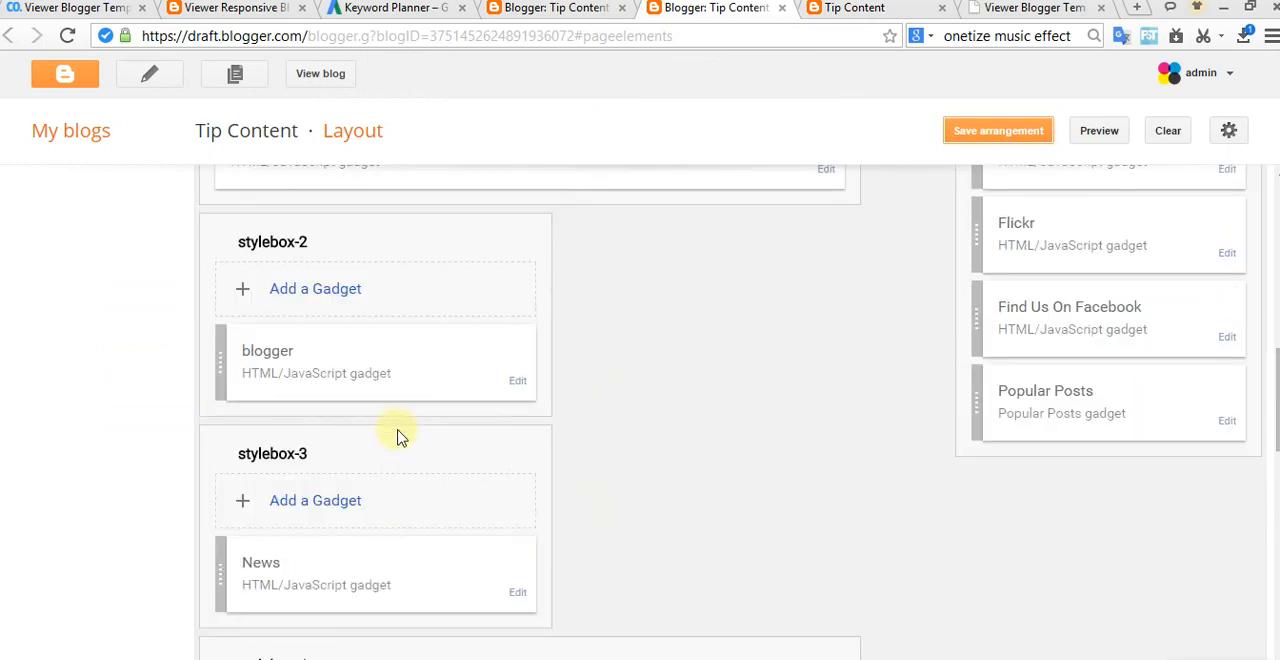
pyautogui.scroll(3, 462, 344)
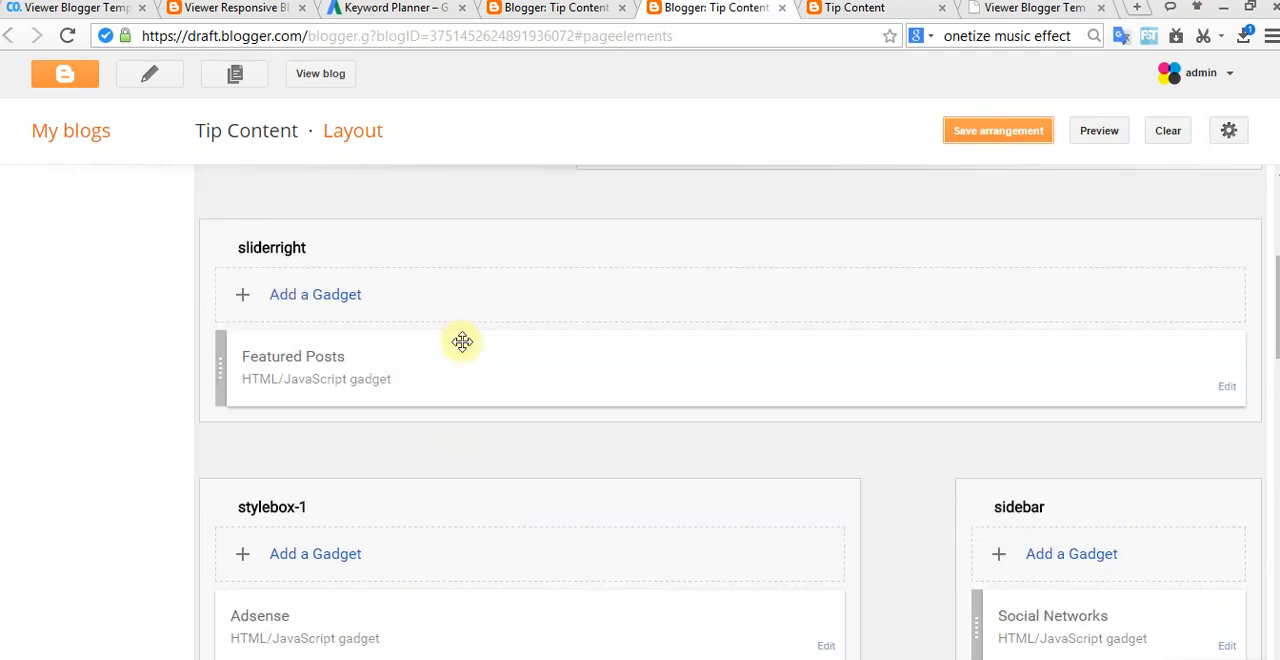
pyautogui.scroll(-6, 462, 342)
pyautogui.scroll(2, 716, 465)
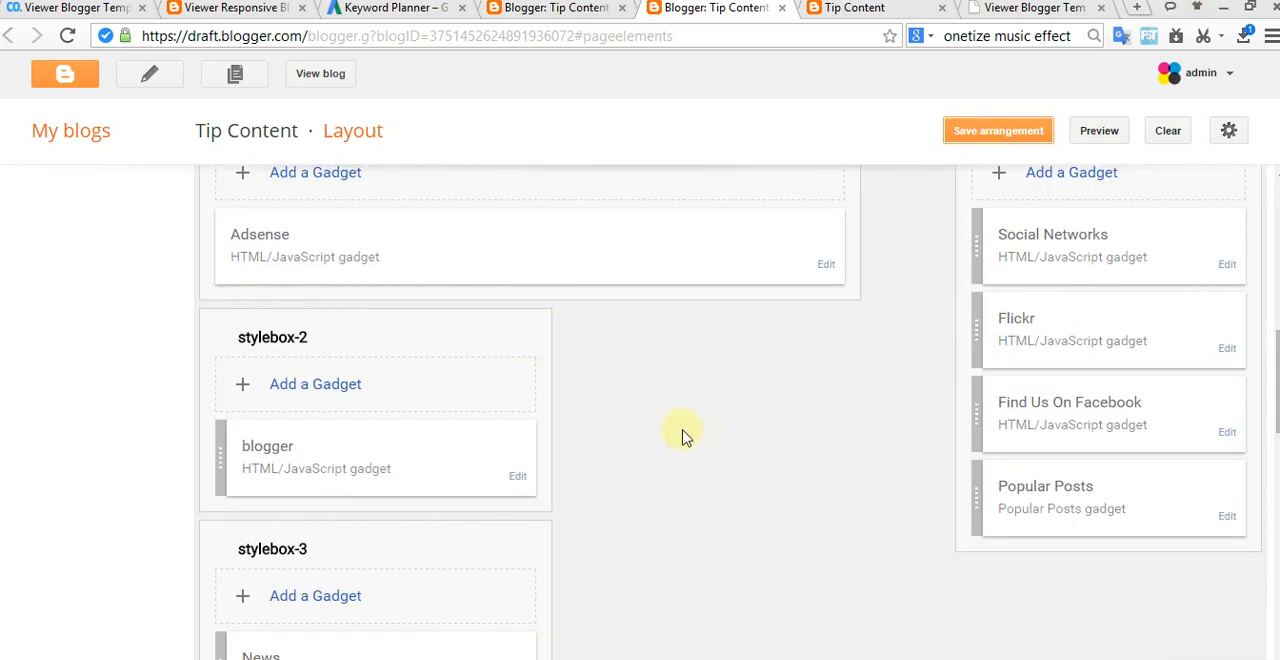
pyautogui.scroll(-5, 682, 430)
pyautogui.scroll(-6, 685, 421)
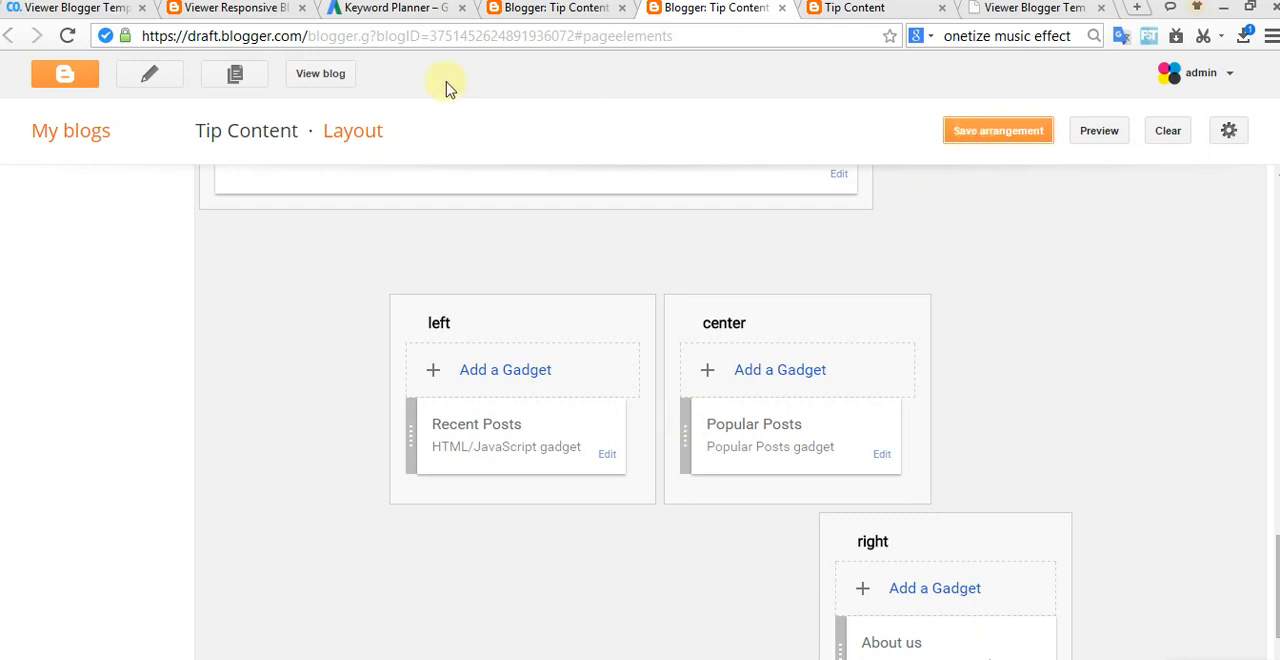
# Step: Open the live blog and examine the Adsense, blogger, News and Home with below post sections down to the footer
pyautogui.click(322, 74)
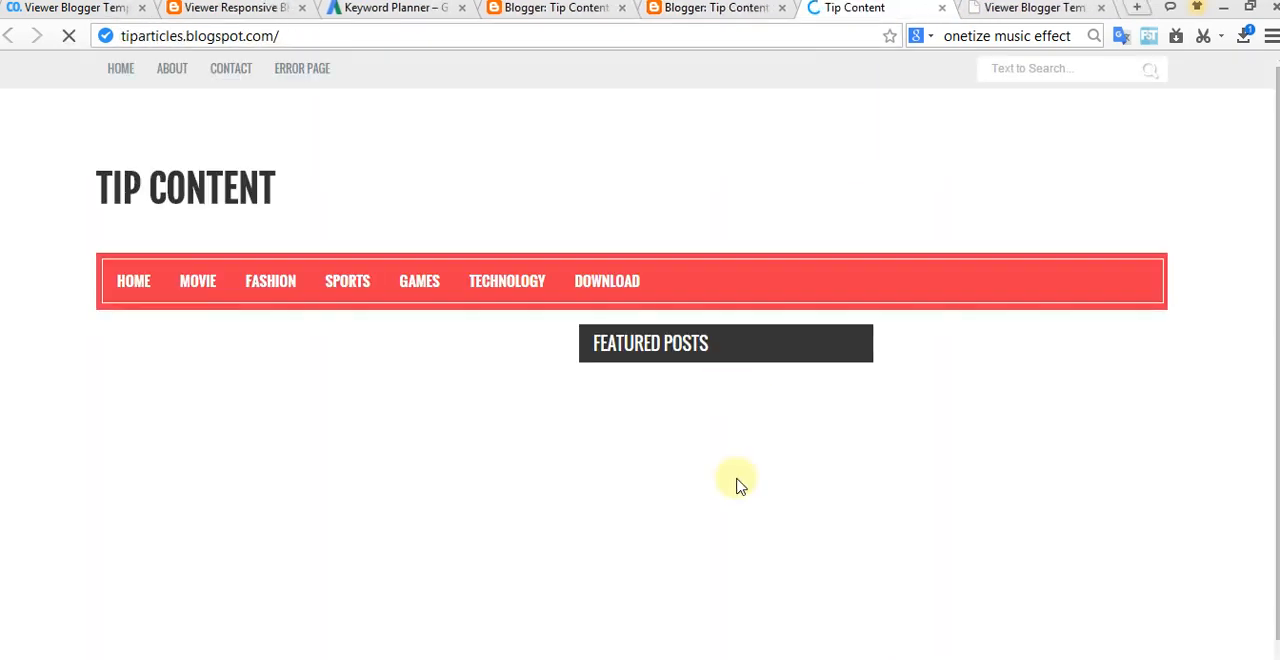
pyautogui.scroll(-7, 575, 480)
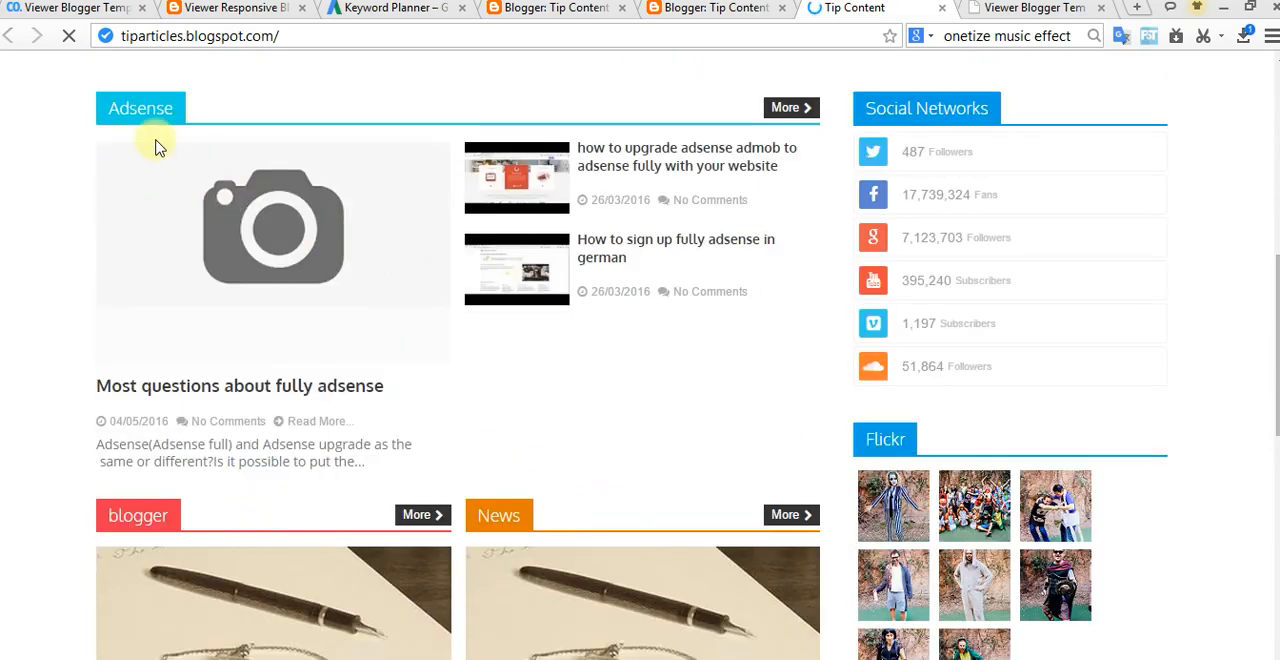
pyautogui.scroll(-2, 545, 302)
pyautogui.scroll(-5, 545, 302)
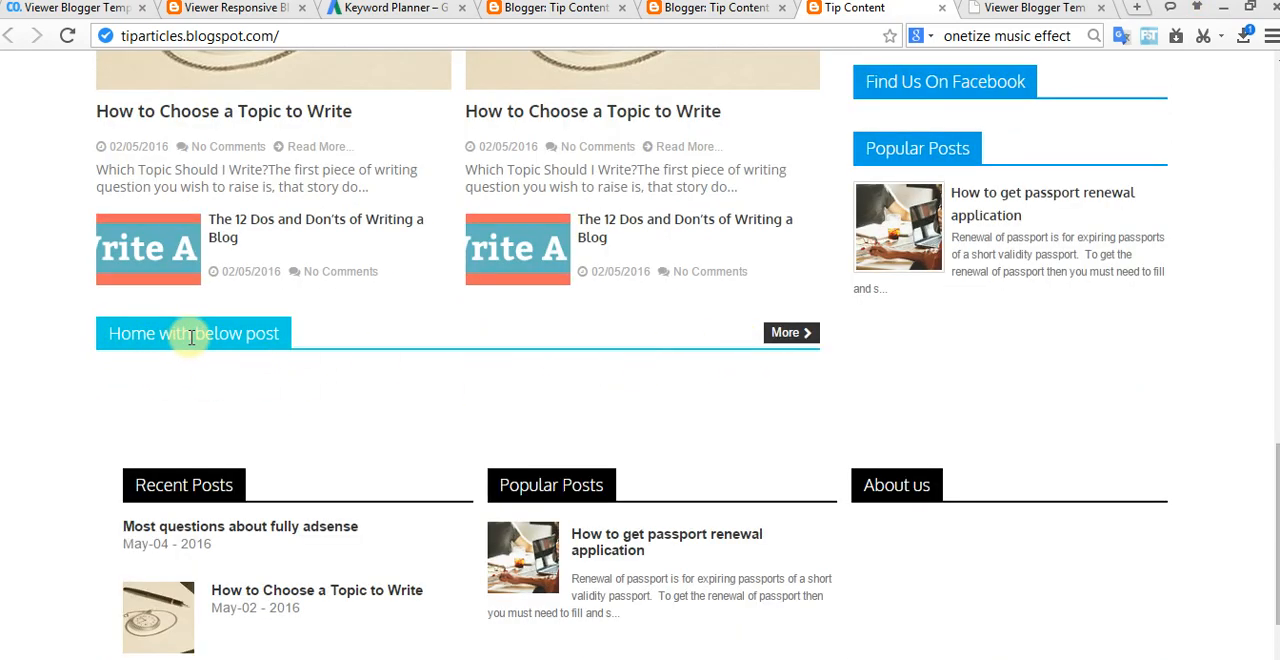
pyautogui.scroll(-2, 357, 380)
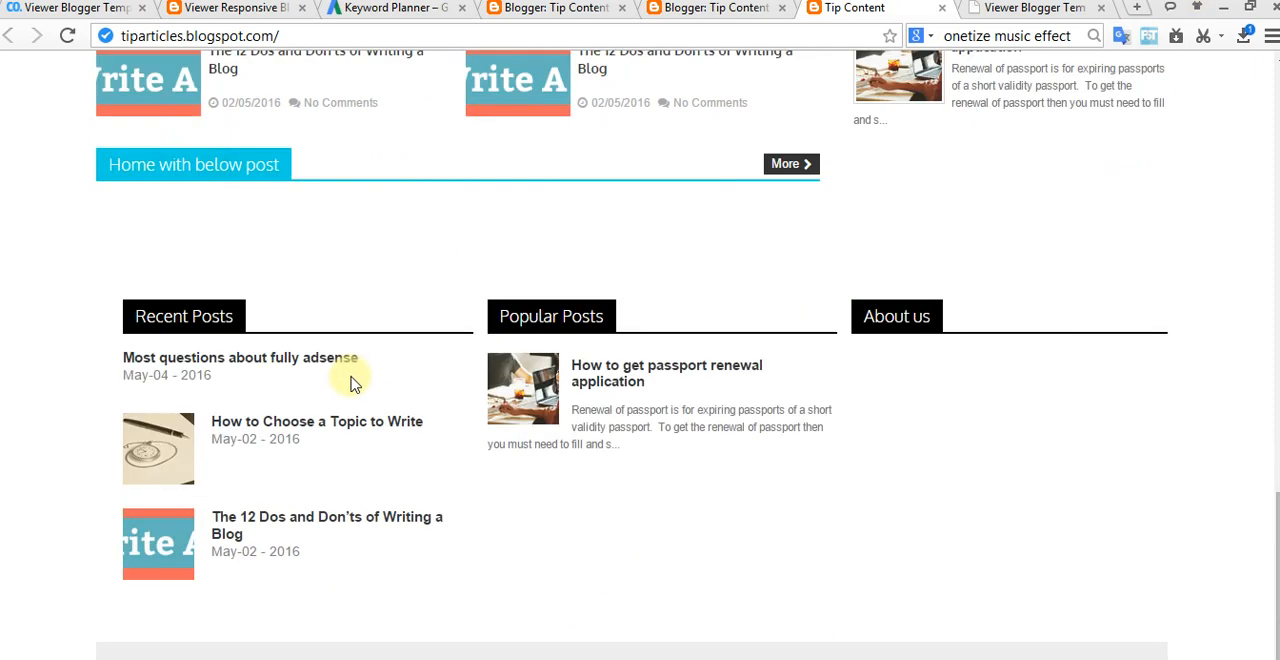
pyautogui.scroll(2, 352, 384)
# Step: Open the settings of the Home with below post gadget in stylebox-4 of the layout
pyautogui.click(726, 9)
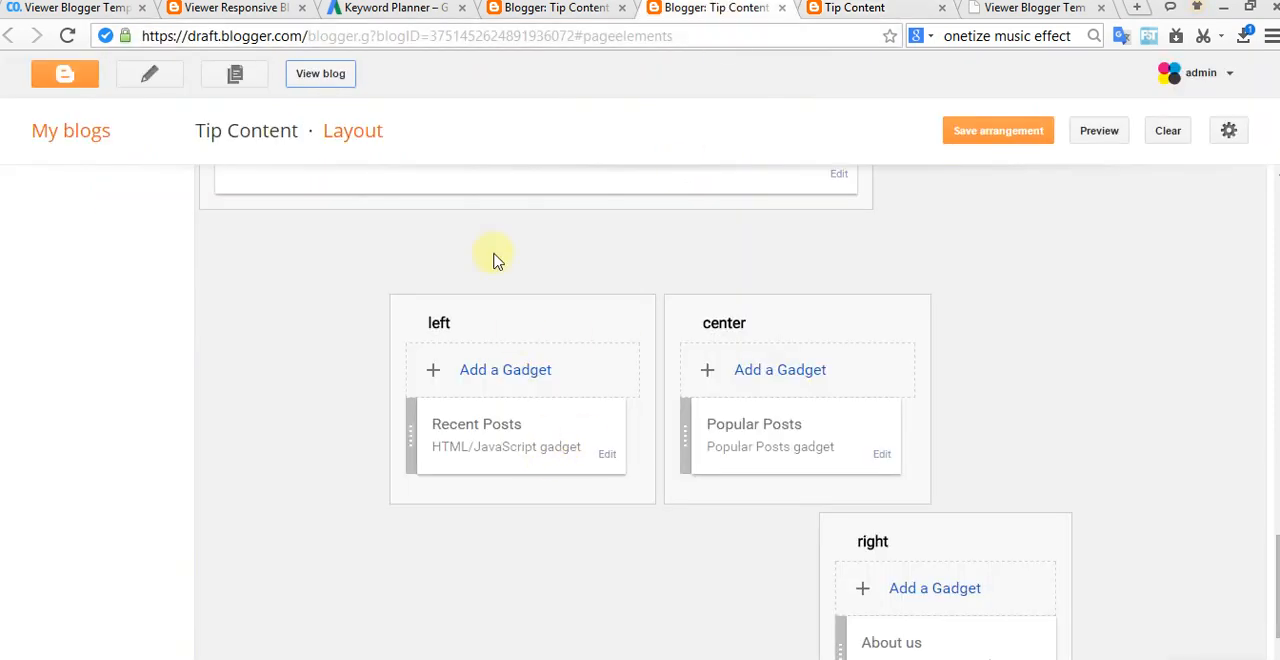
pyautogui.scroll(6, 512, 300)
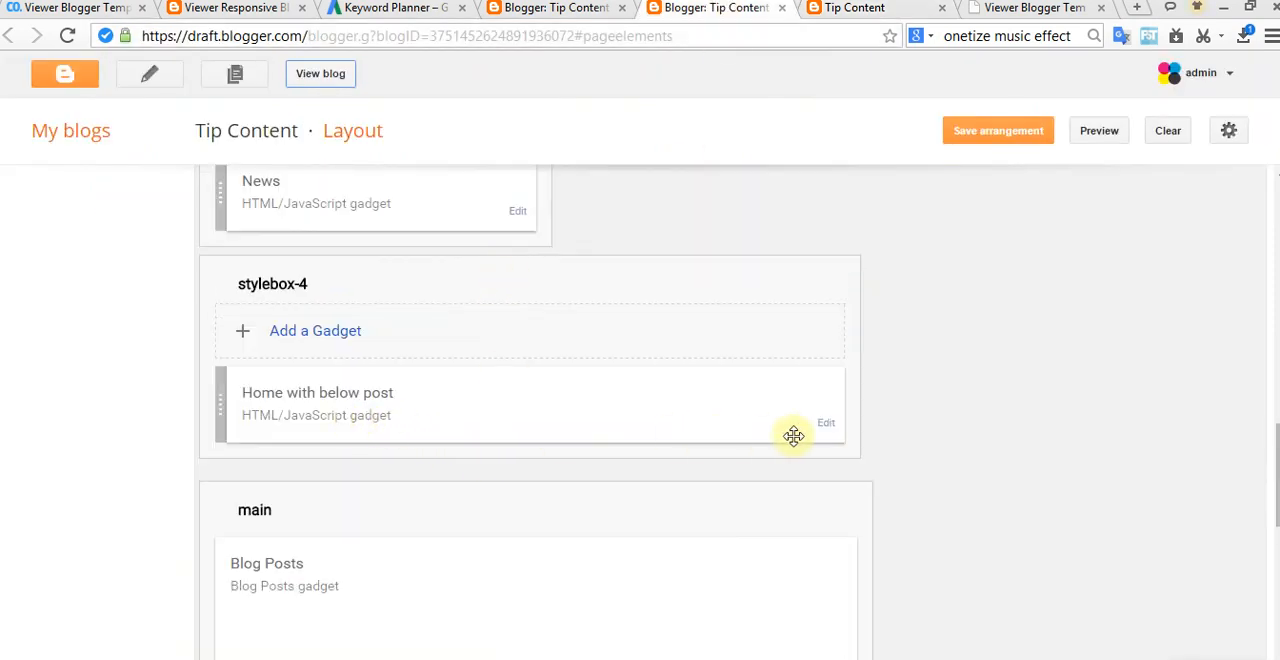
pyautogui.click(827, 423)
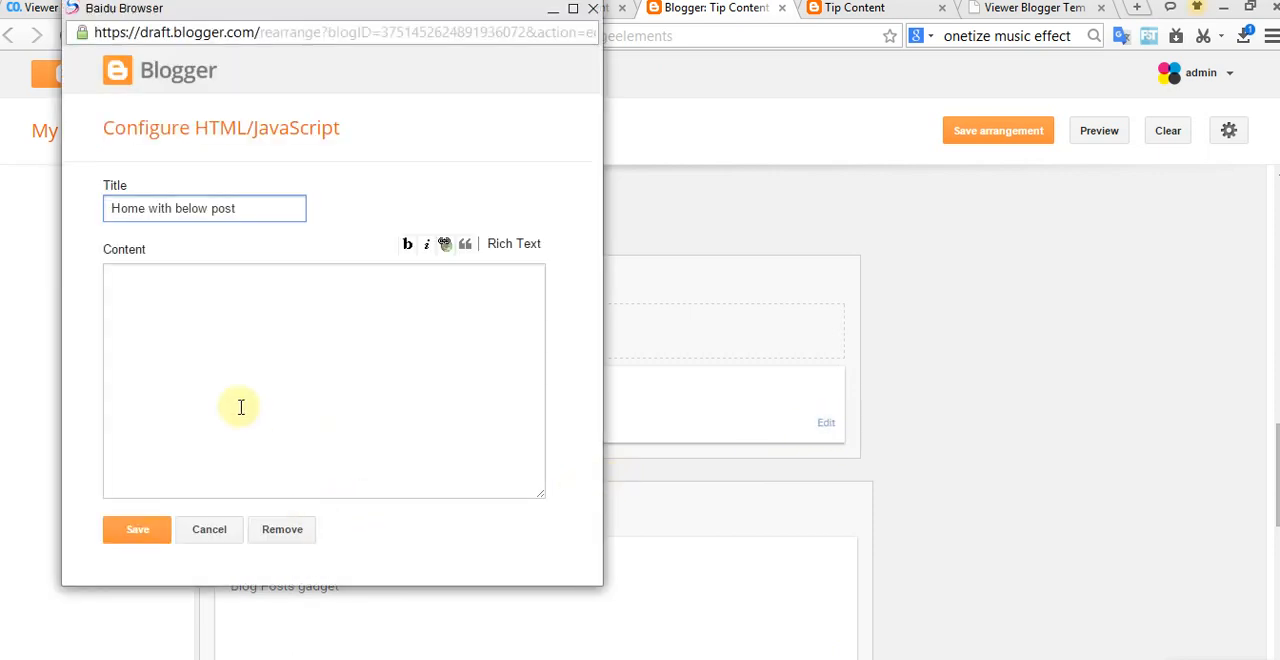
pyautogui.click(221, 336)
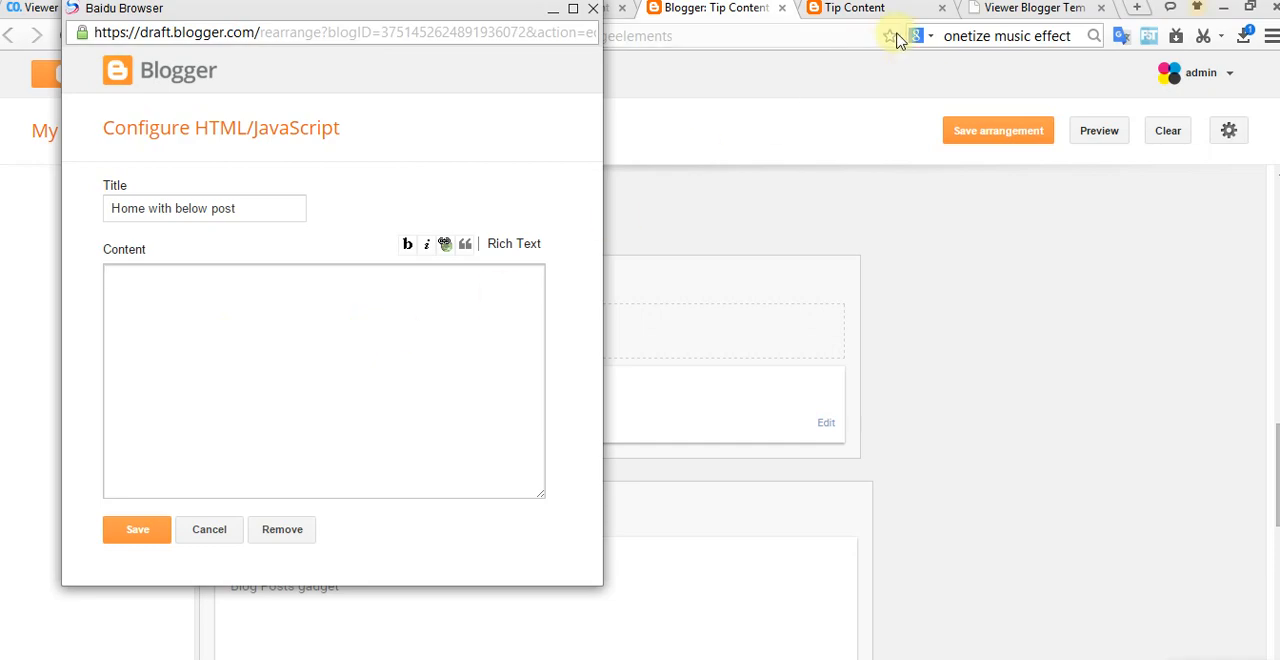
# Step: Read the template documentation on customizing the home page style widgets and check the Home with below post section on the live blog
pyautogui.click(1018, 9)
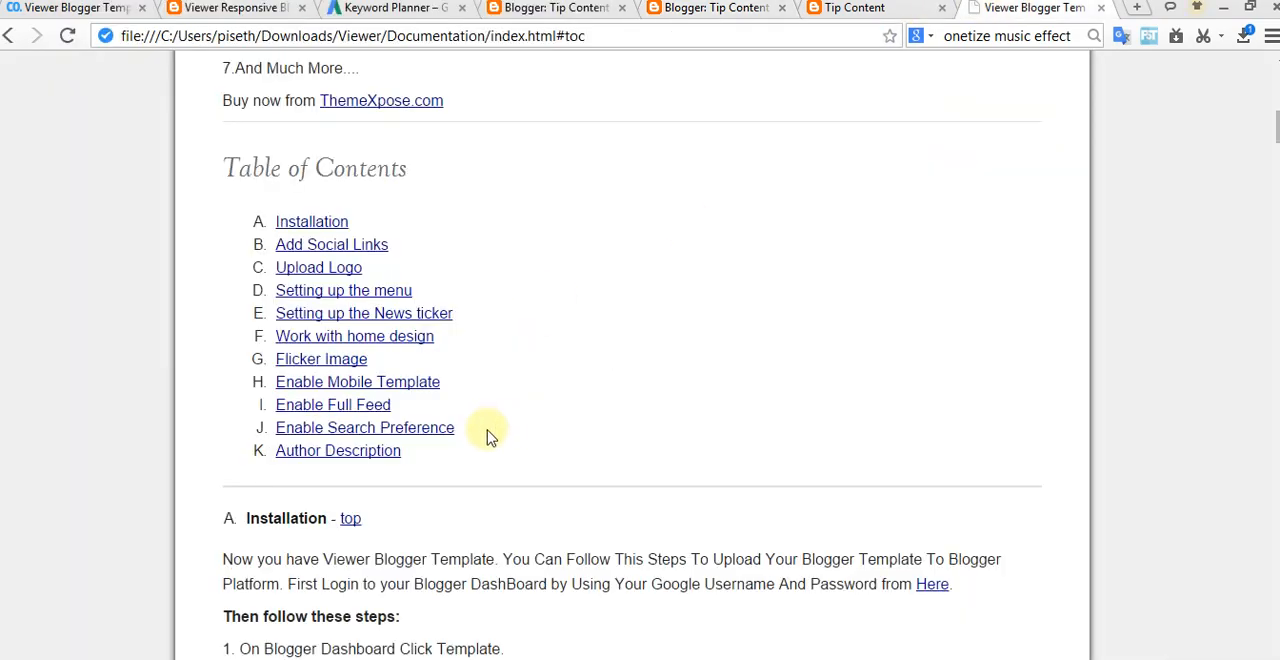
pyautogui.scroll(-15, 490, 436)
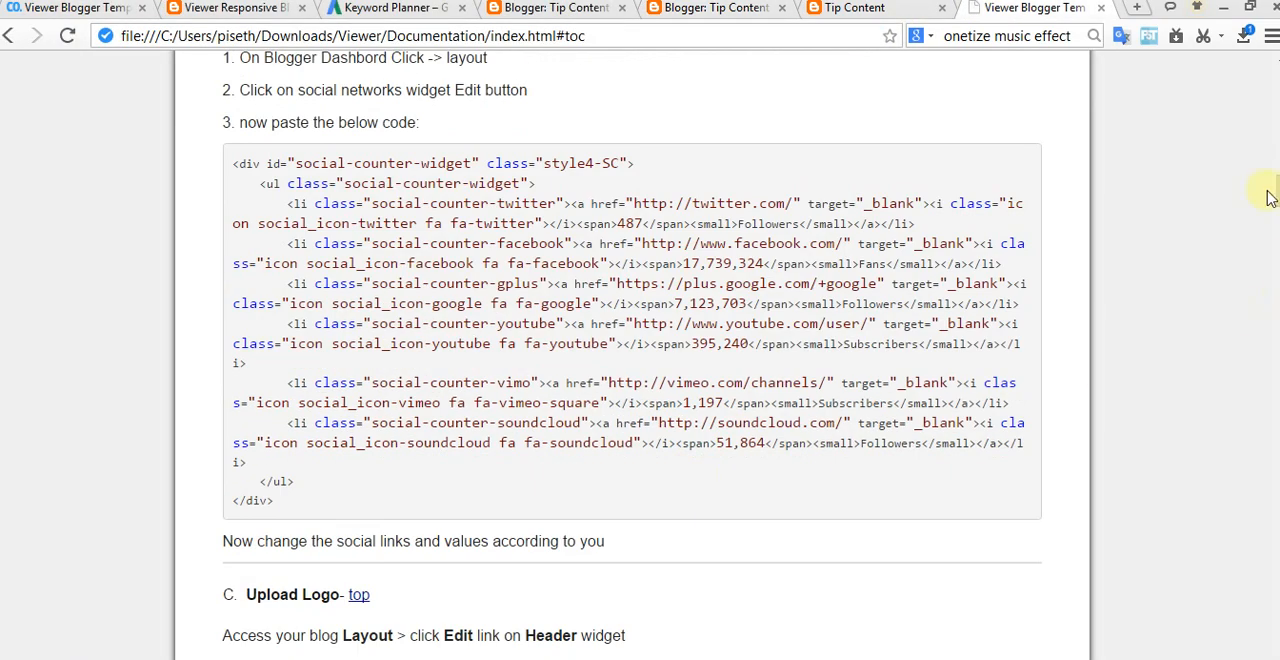
pyautogui.moveTo(1274, 190); pyautogui.dragTo(1276, 425)
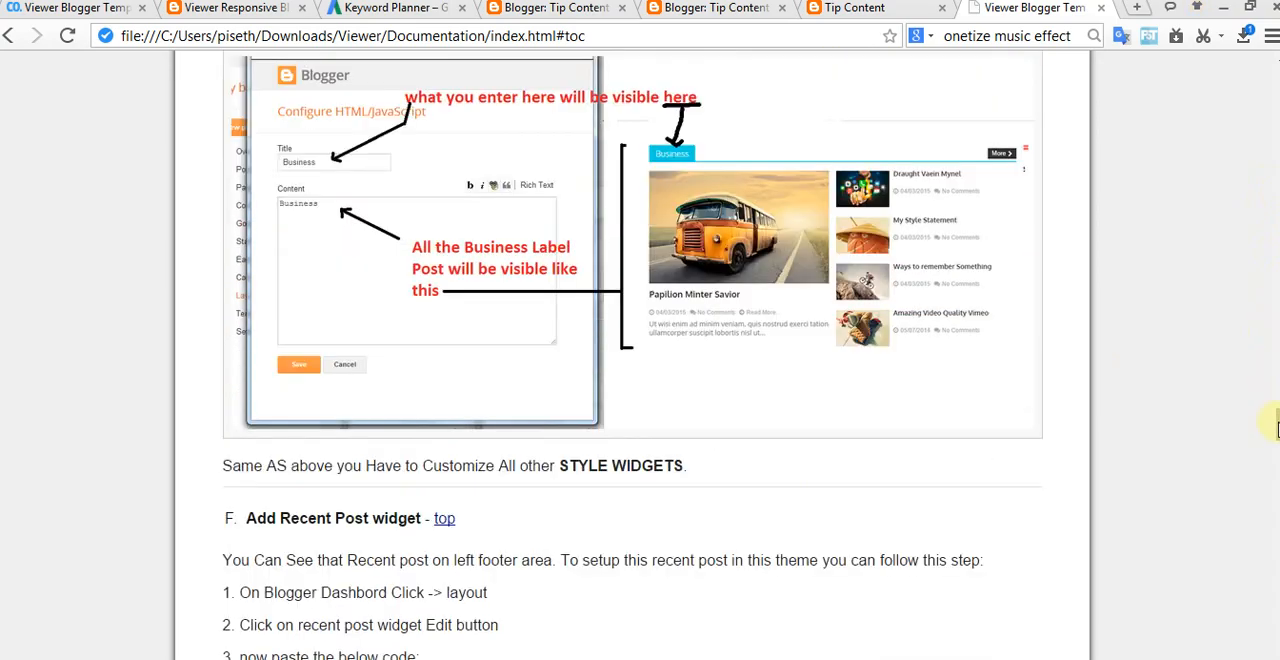
pyautogui.scroll(5, 743, 434)
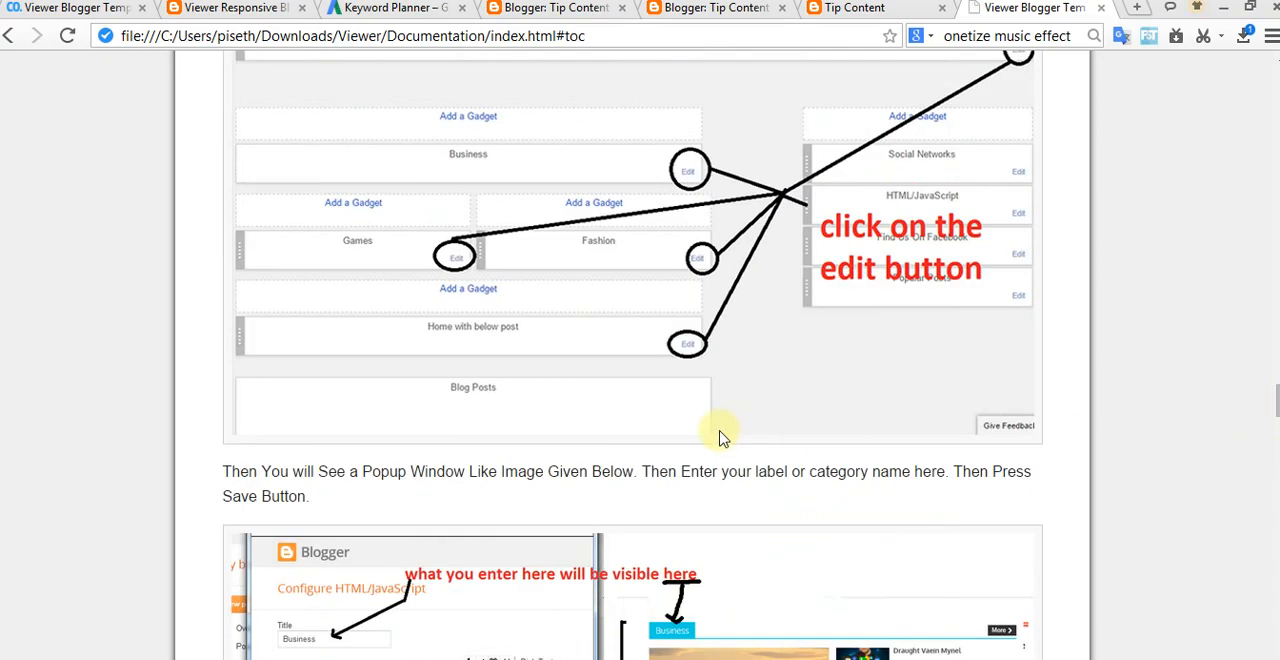
pyautogui.scroll(3, 723, 437)
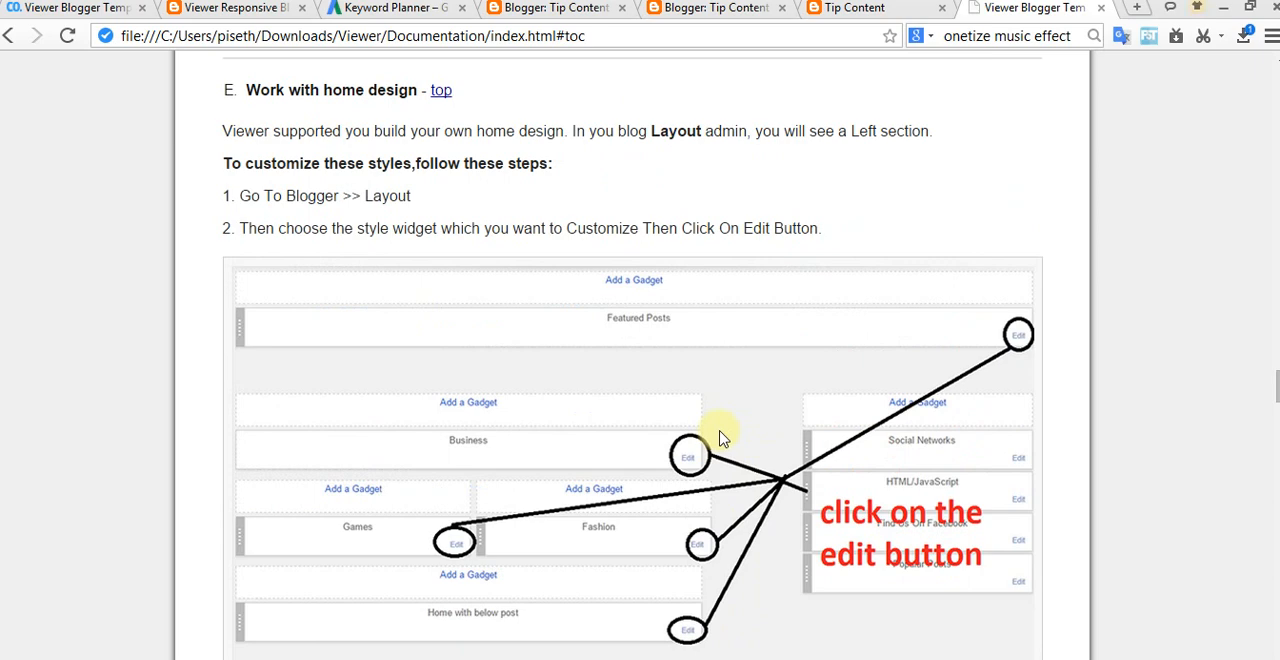
pyautogui.scroll(-2, 722, 438)
pyautogui.click(855, 14)
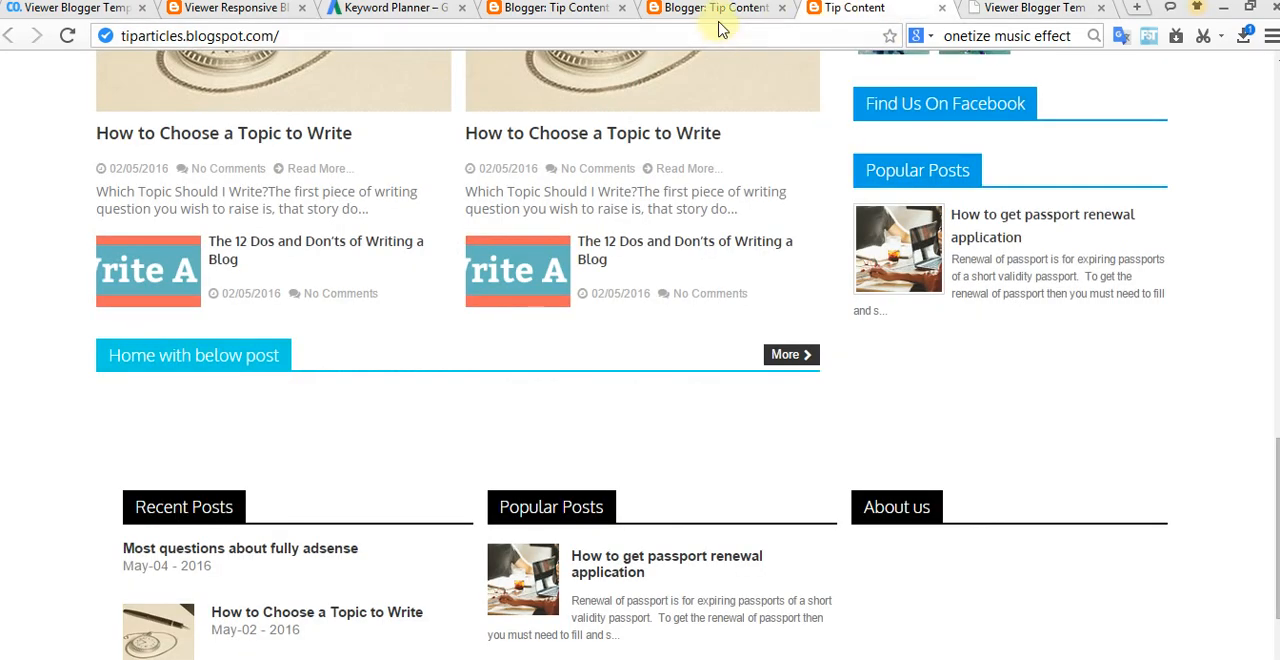
# Step: Set the content of the Home with below post gadget in stylebox-4 to "latest", then save the gadget and the arrangement
pyautogui.click(716, 16)
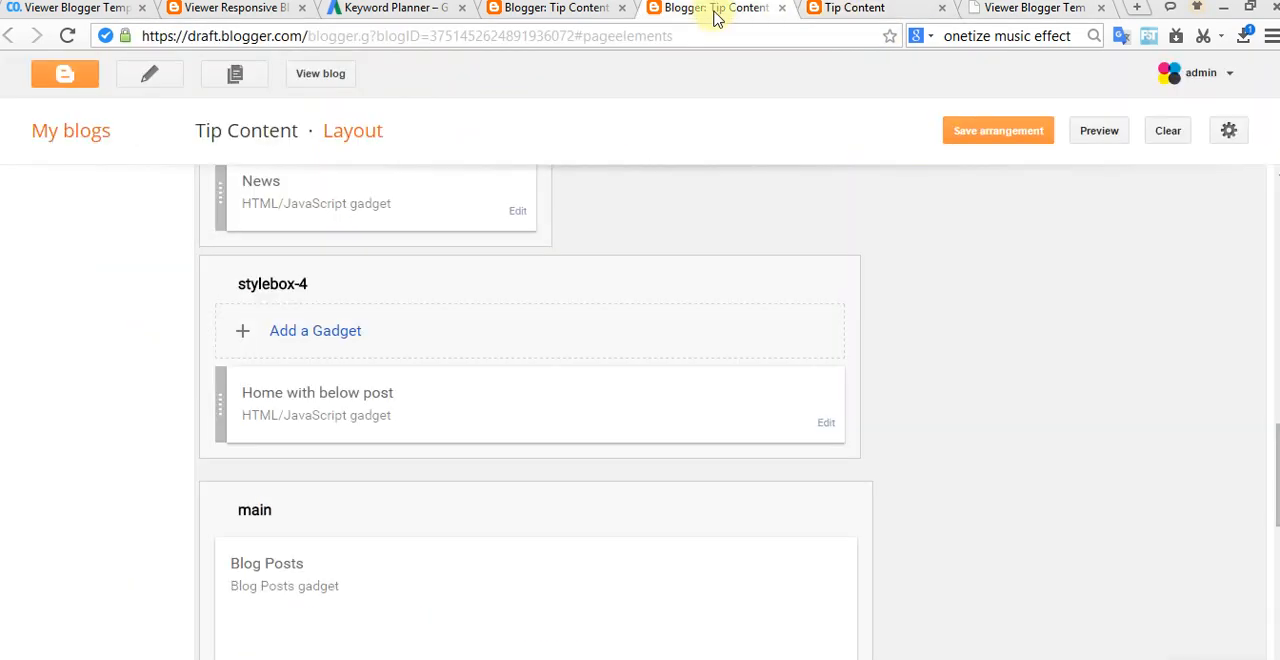
pyautogui.click(828, 428)
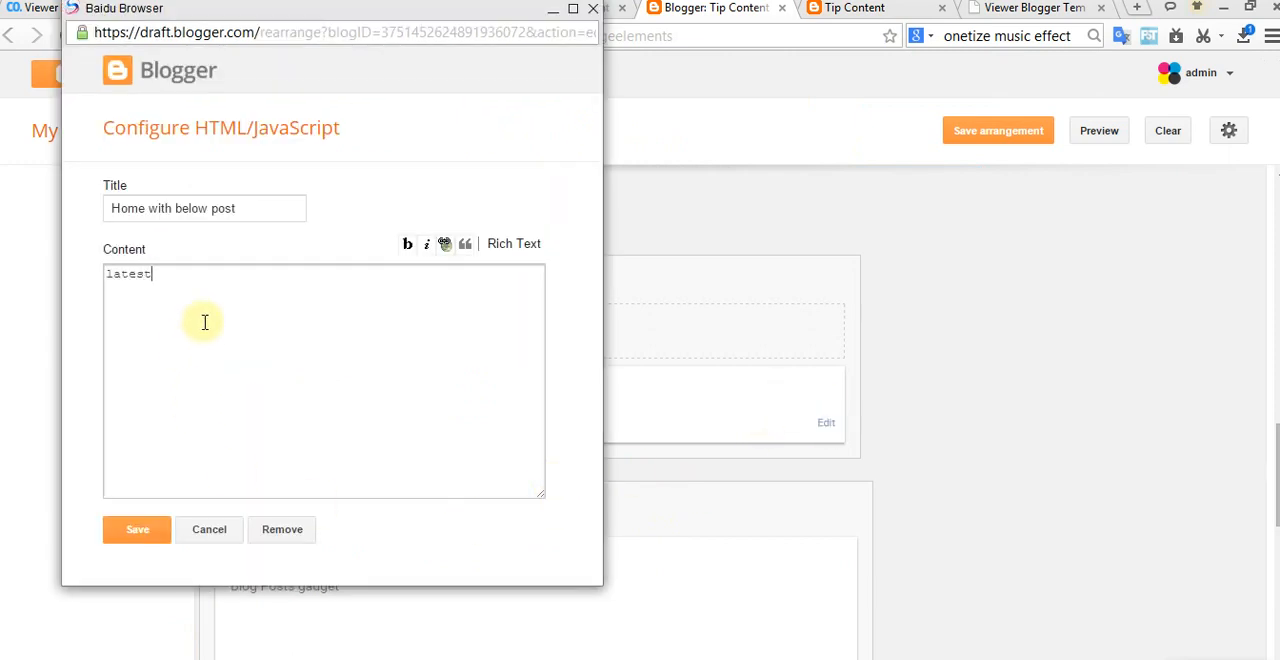
pyautogui.click(160, 532)
pyautogui.click(978, 143)
# Step: Open the updated live blog, close its outdated tab, and examine the posts in the Home with below post section
pyautogui.click(320, 73)
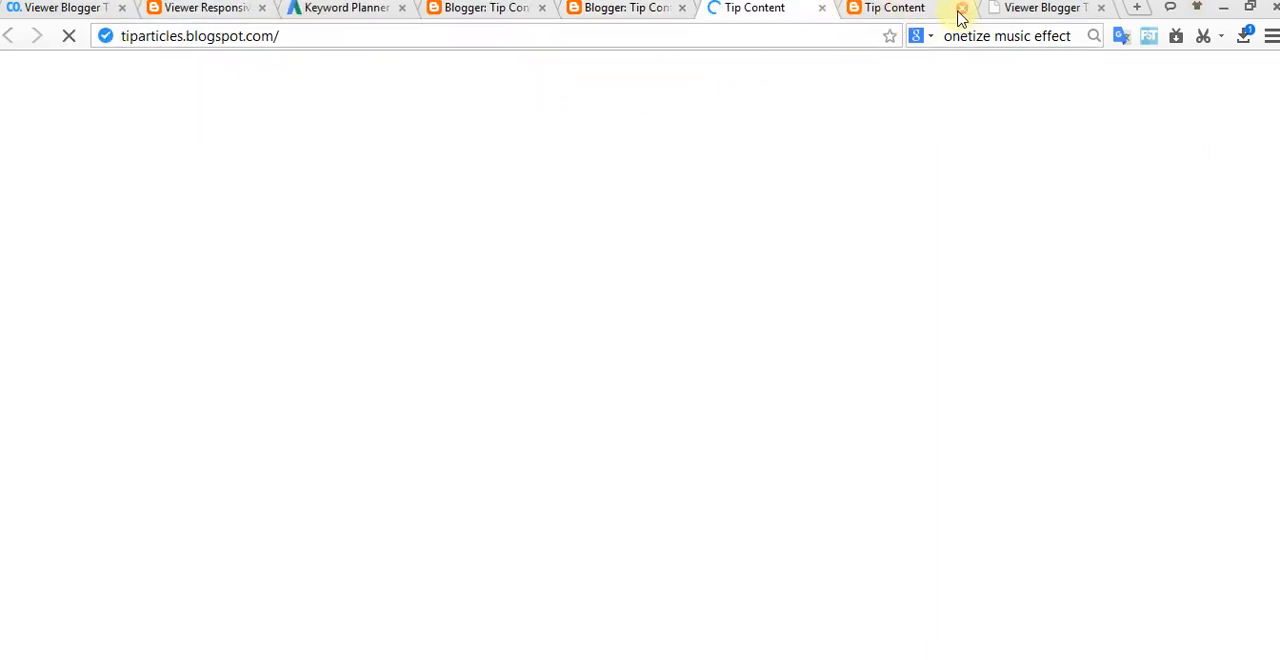
pyautogui.click(912, 15)
pyautogui.click(964, 9)
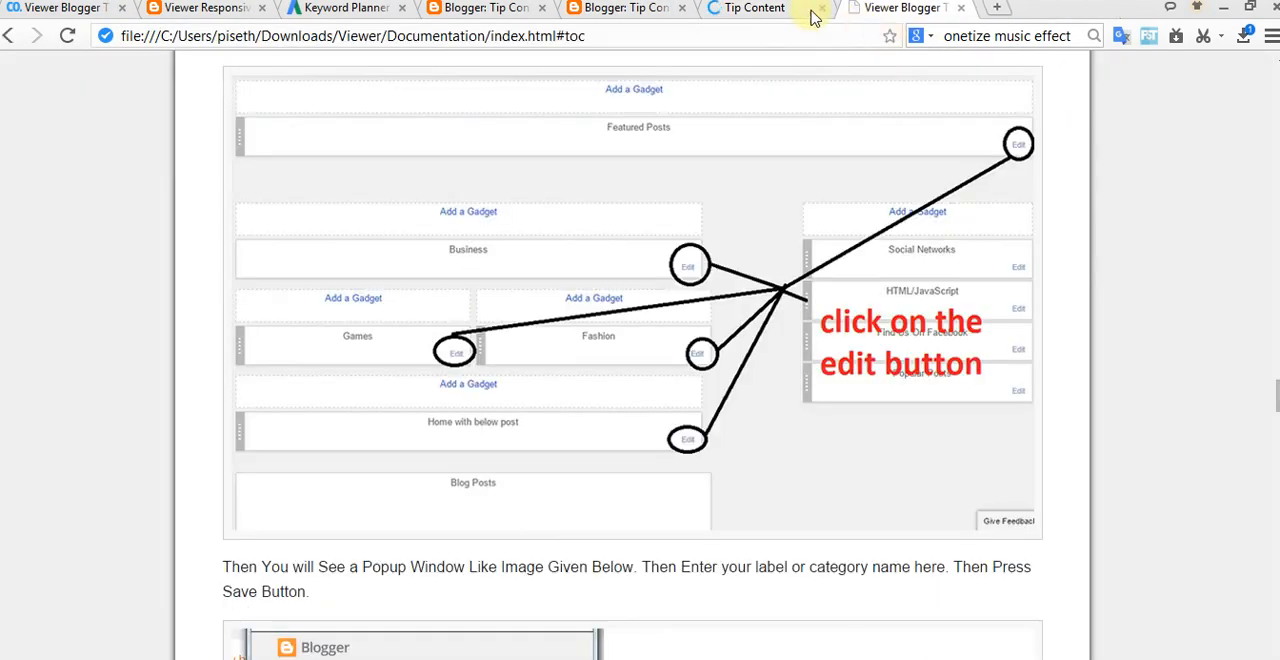
pyautogui.click(786, 11)
pyautogui.scroll(-1, 728, 313)
pyautogui.scroll(-12, 630, 343)
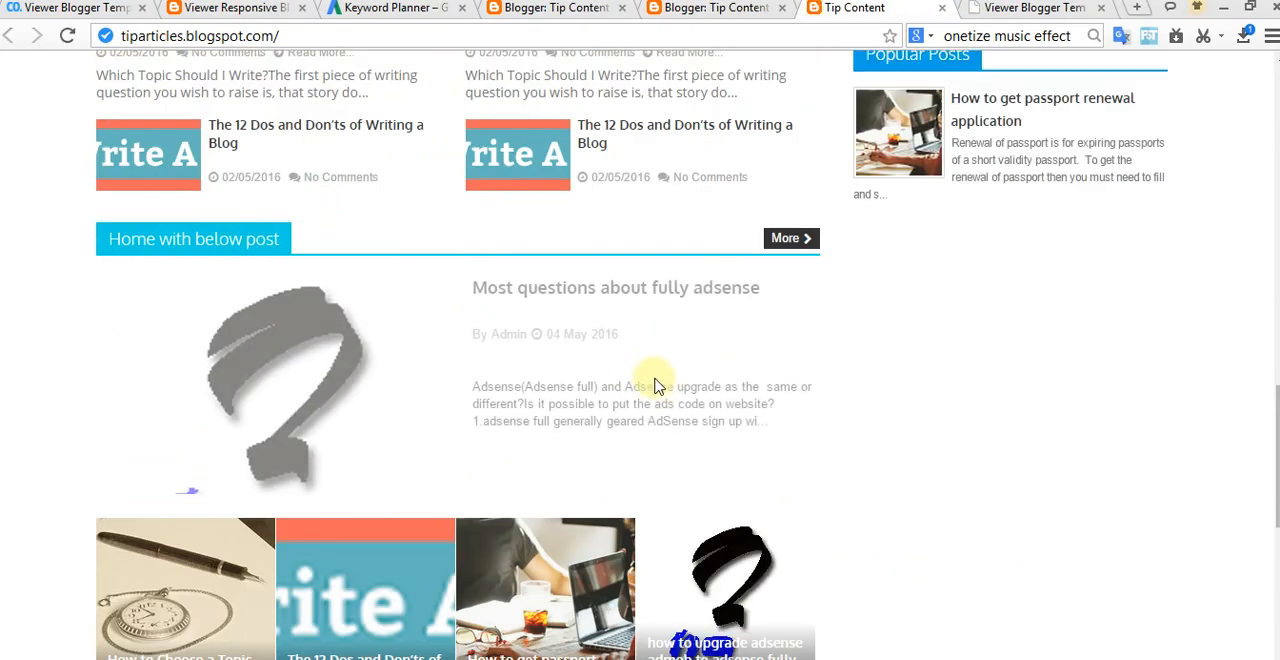
pyautogui.scroll(-3, 673, 277)
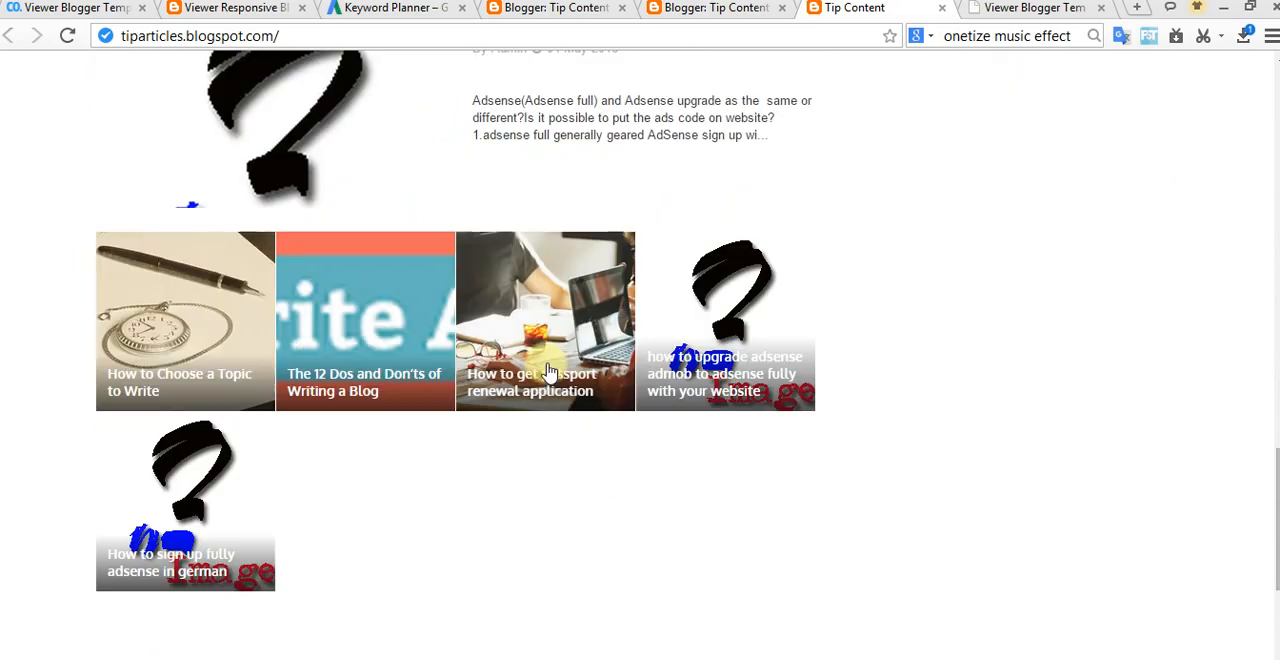
pyautogui.scroll(3, 450, 410)
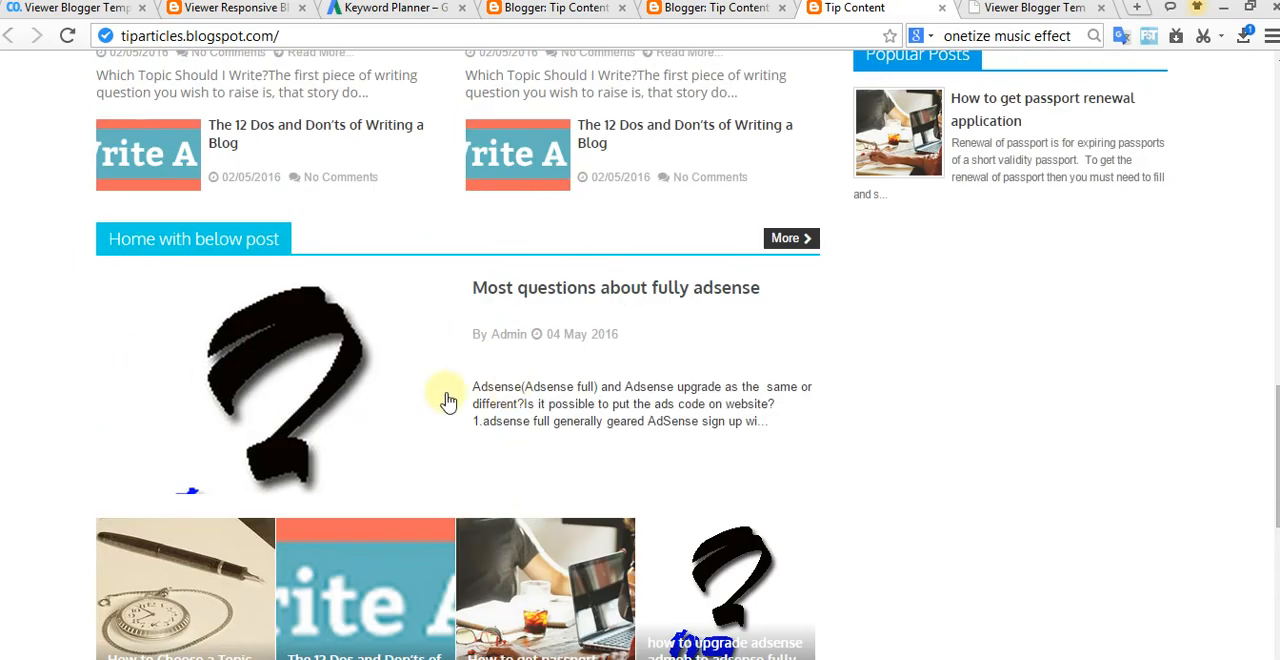
pyautogui.scroll(-3, 455, 397)
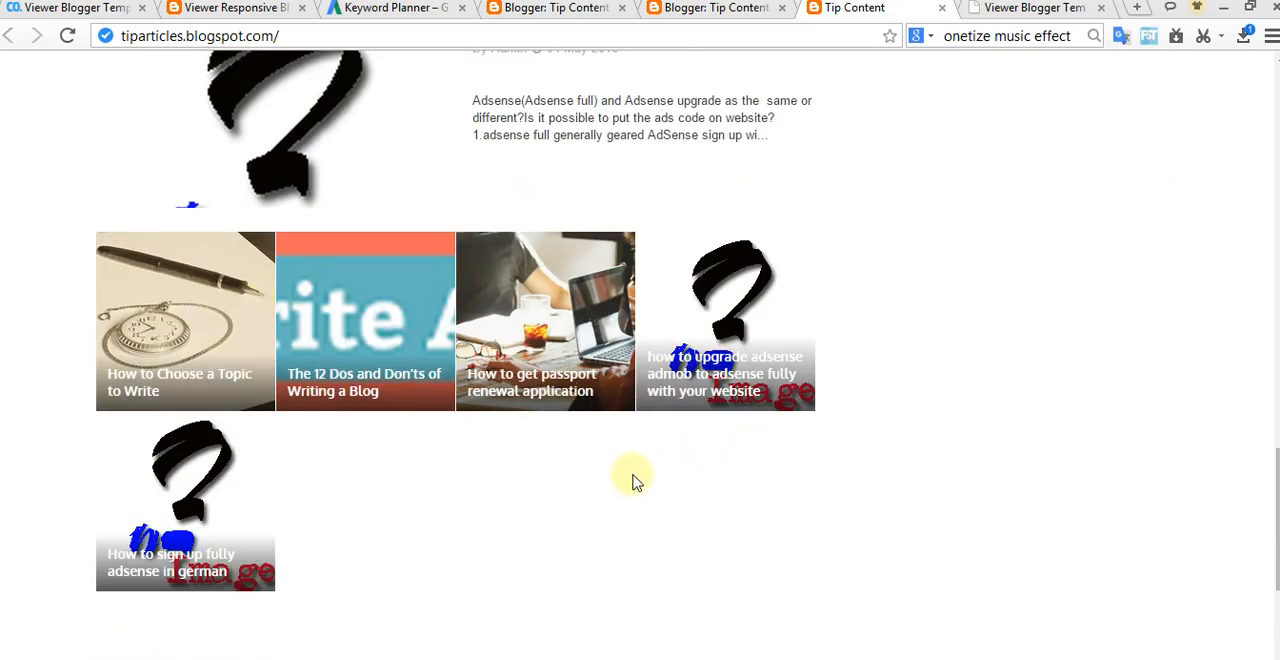
# Step: Review the live home page from the footer sections through the Home with below post, News and blogger sections up to the header
pyautogui.scroll(-4, 640, 480)
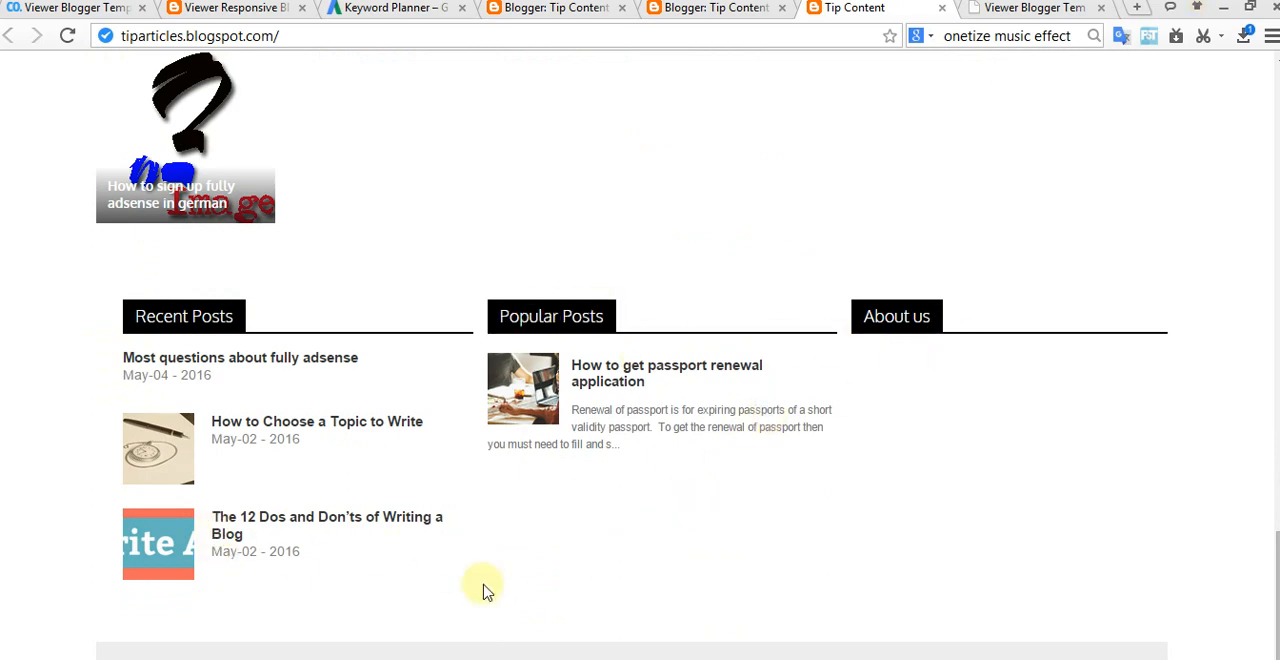
pyautogui.scroll(10, 575, 625)
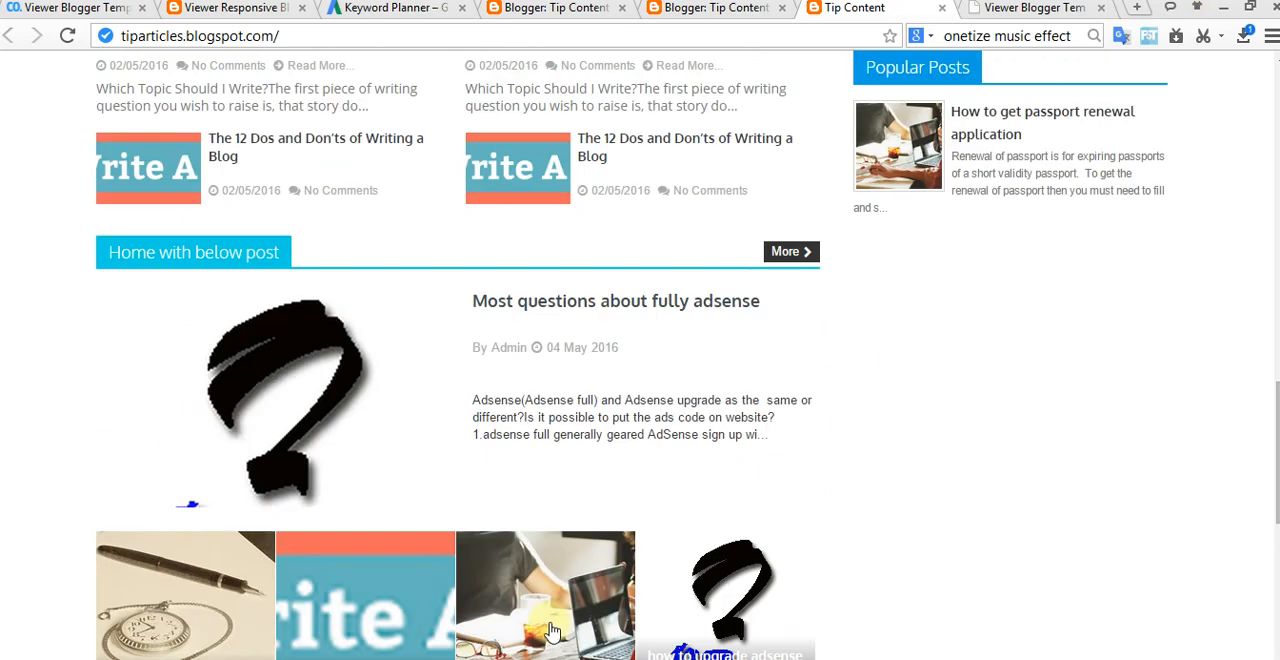
pyautogui.scroll(-4, 577, 622)
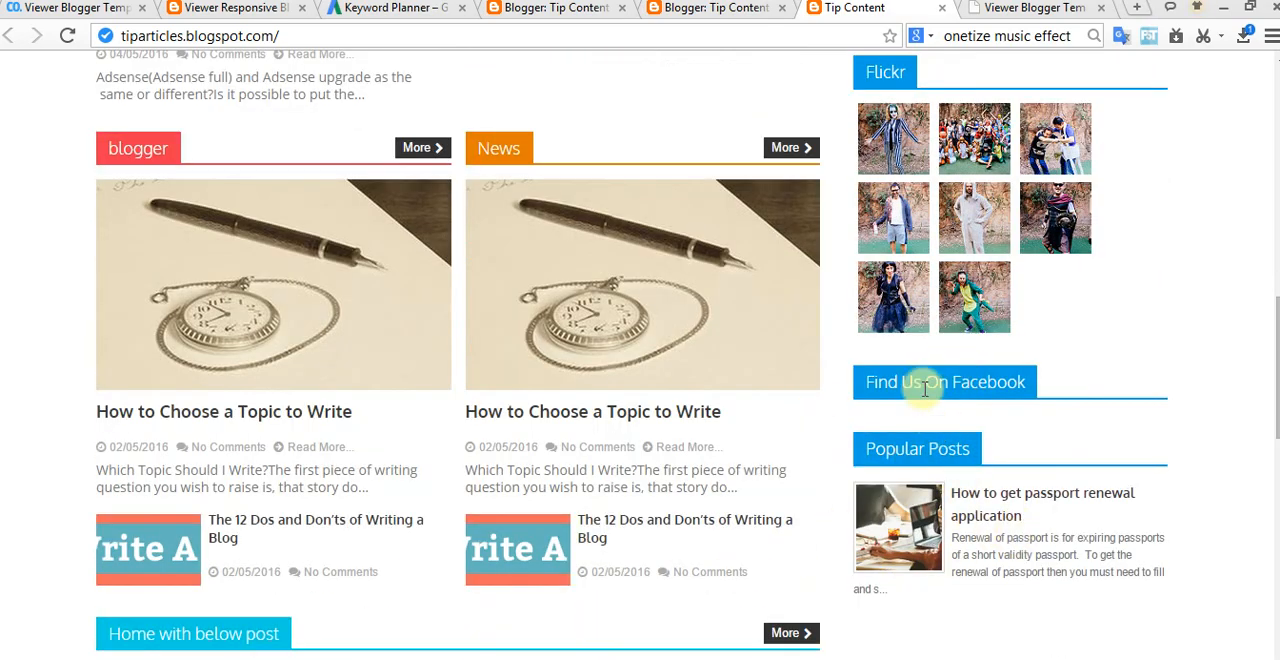
pyautogui.scroll(5, 897, 398)
pyautogui.scroll(5, 860, 300)
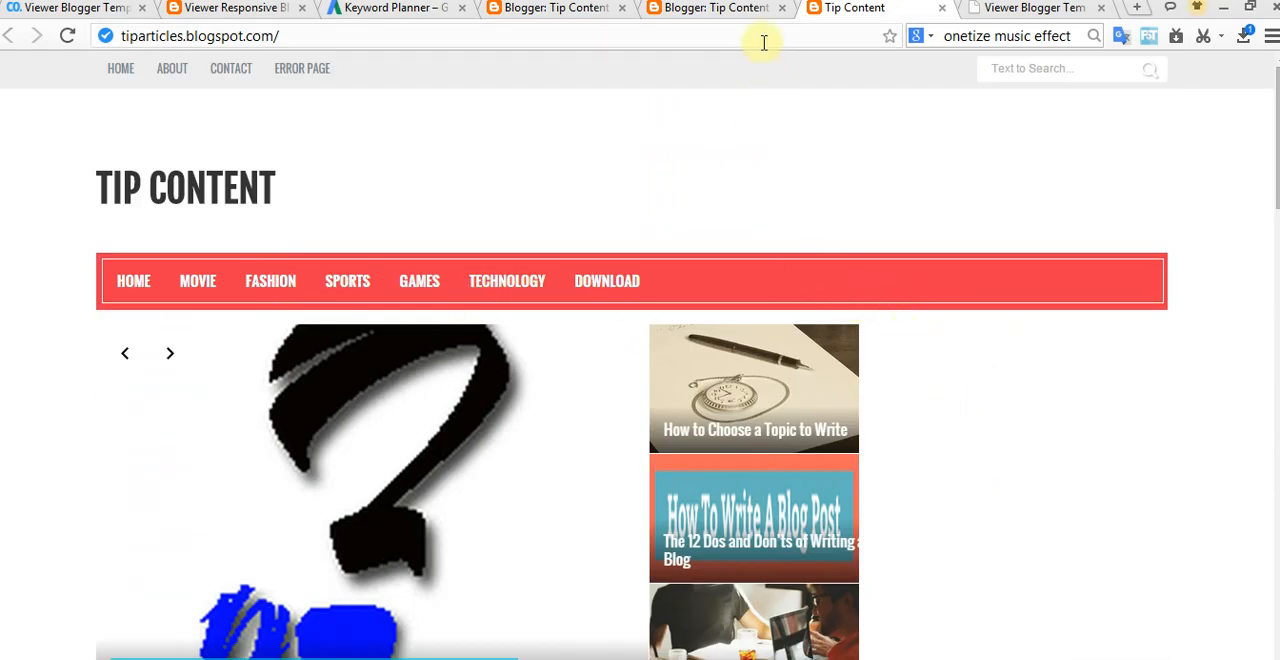
# Step: Compare the layout's header, ads, slider, stylebox and sidebar sections with the live blog's home page
pyautogui.click(726, 9)
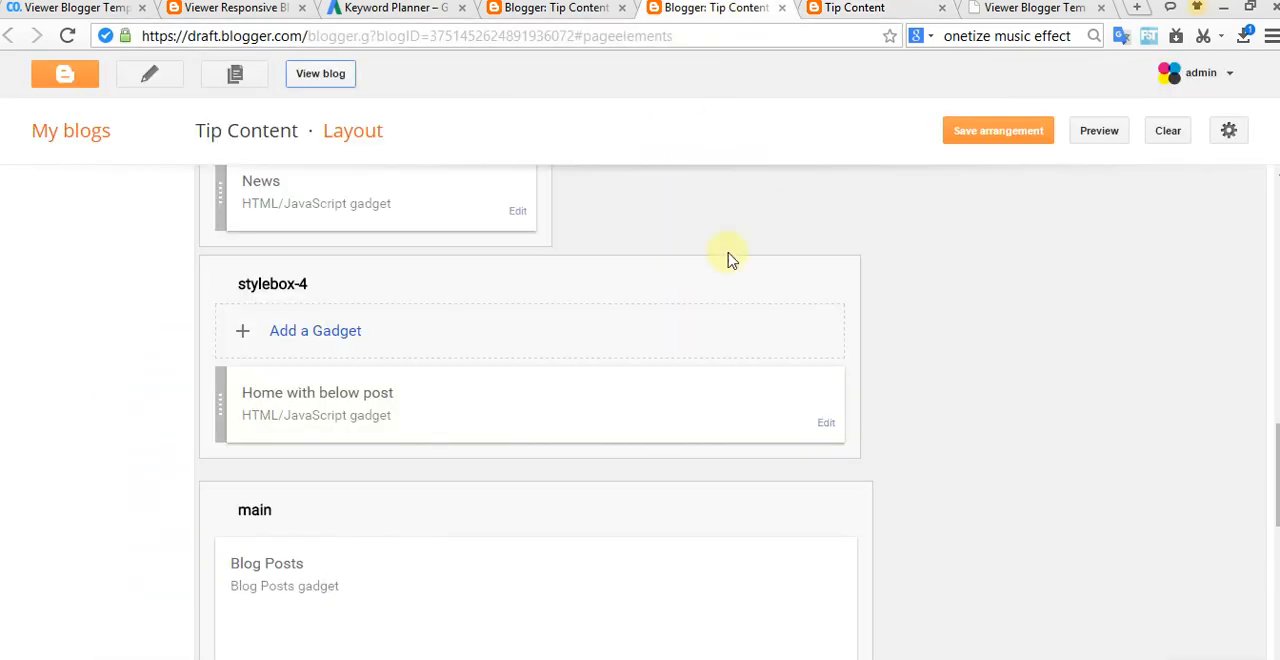
pyautogui.scroll(8, 760, 332)
pyautogui.scroll(1, 757, 330)
pyautogui.scroll(-5, 709, 380)
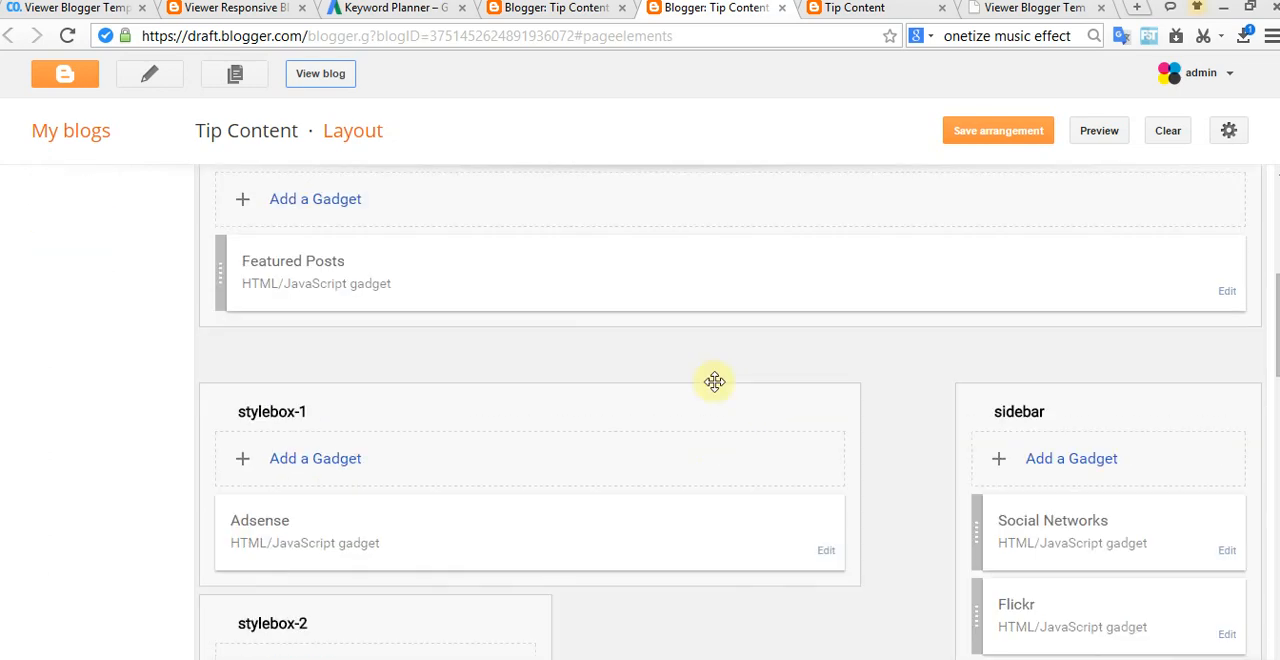
pyautogui.scroll(5, 750, 397)
pyautogui.scroll(1, 755, 398)
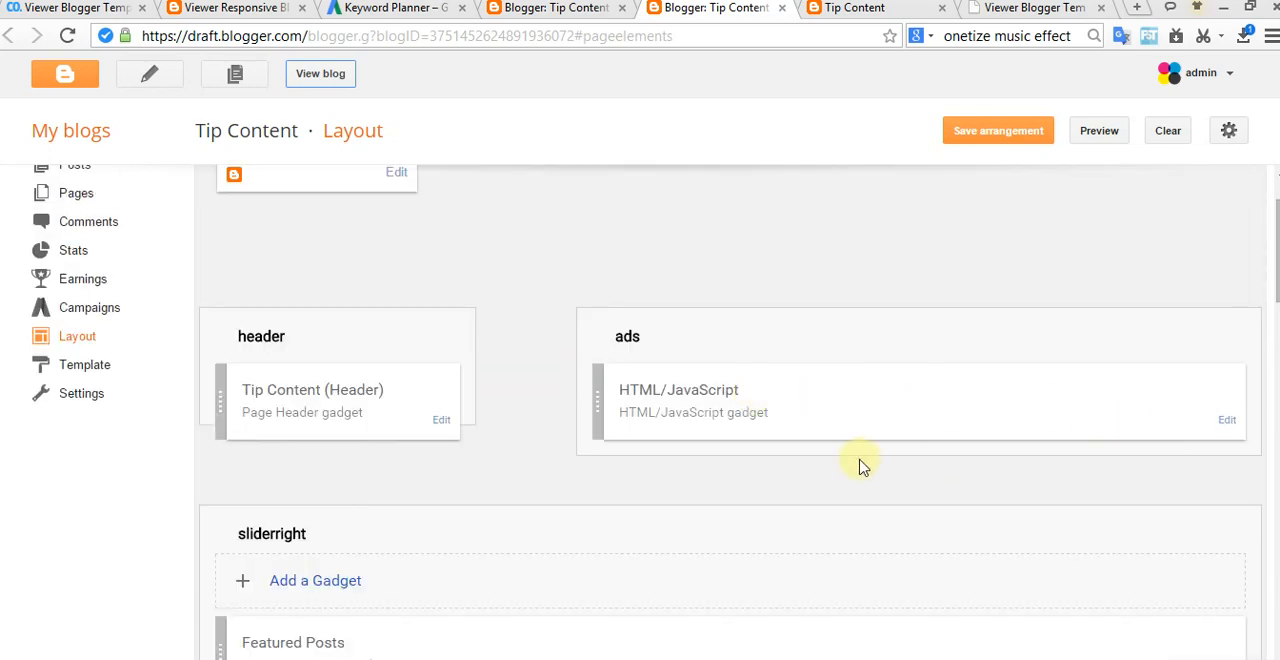
pyautogui.click(831, 9)
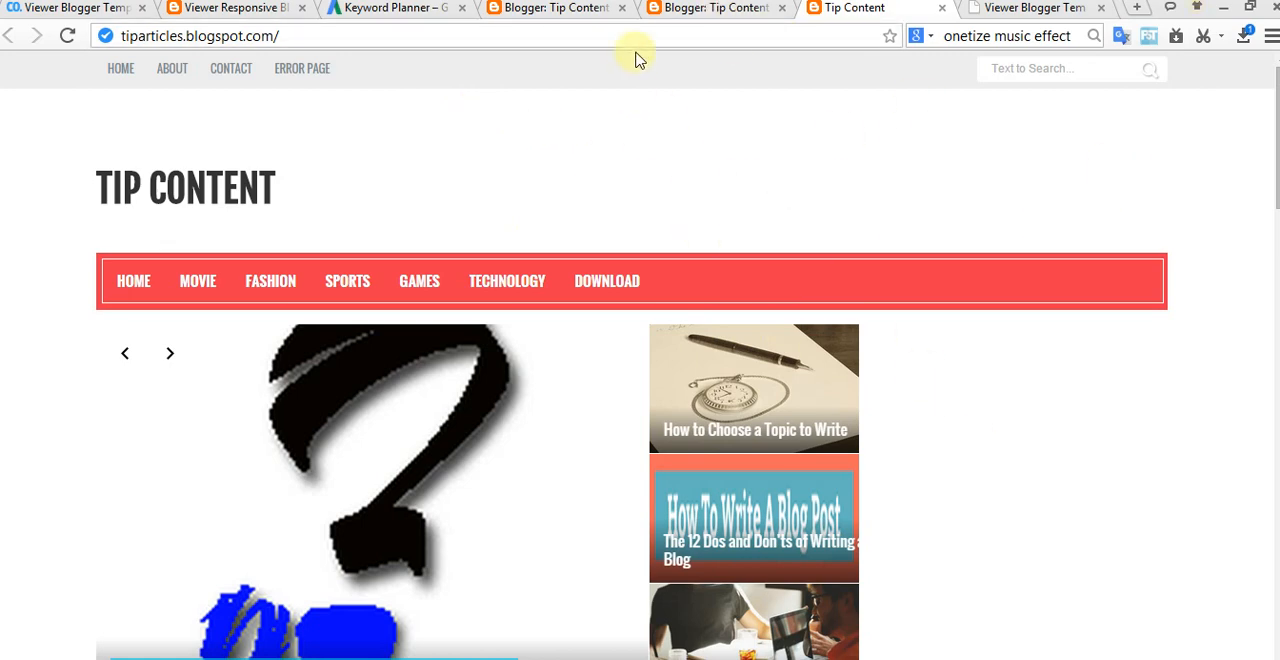
pyautogui.click(675, 8)
pyautogui.scroll(-5, 853, 481)
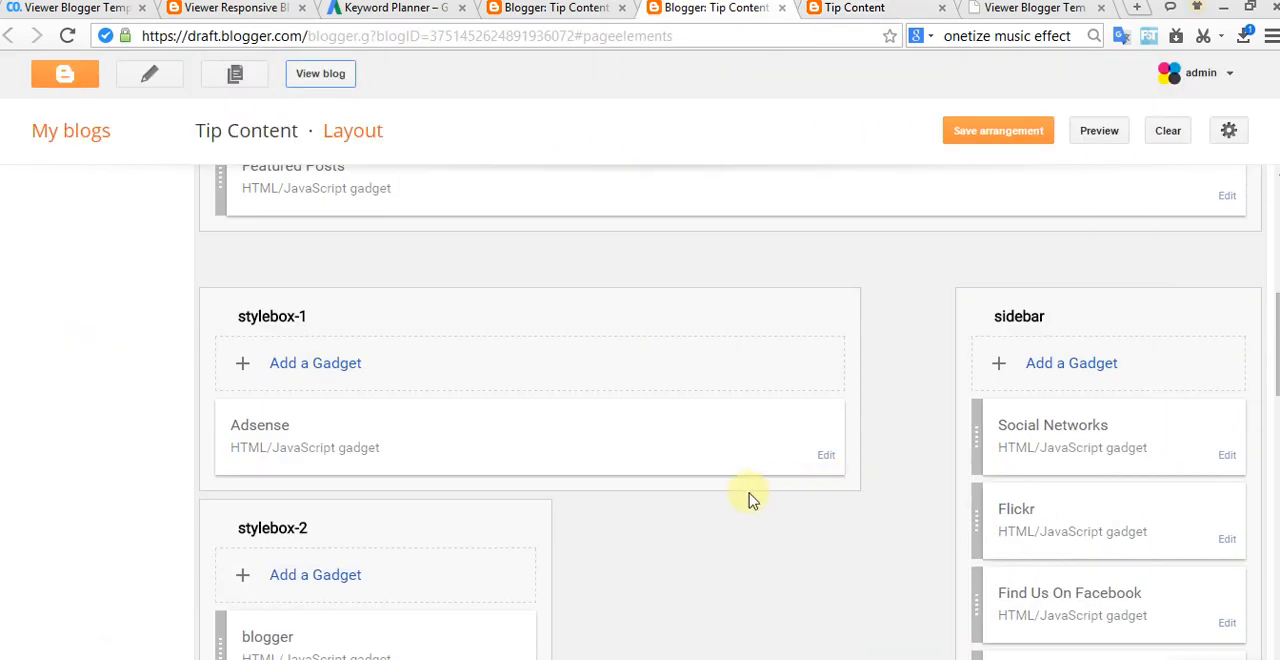
pyautogui.scroll(1, 610, 435)
pyautogui.scroll(-2, 975, 498)
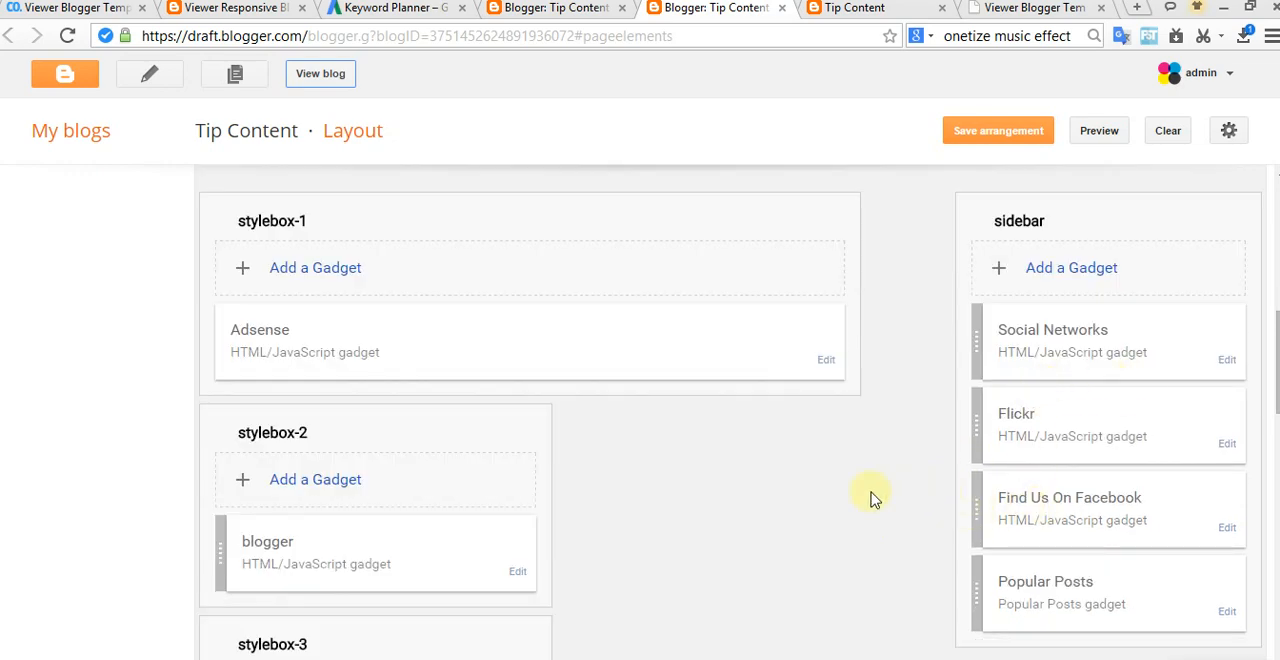
# Step: Open the settings of the Blog Posts gadget in the main section and set the number of posts on the main page to 5
pyautogui.scroll(-2, 630, 494)
pyautogui.scroll(-3, 530, 488)
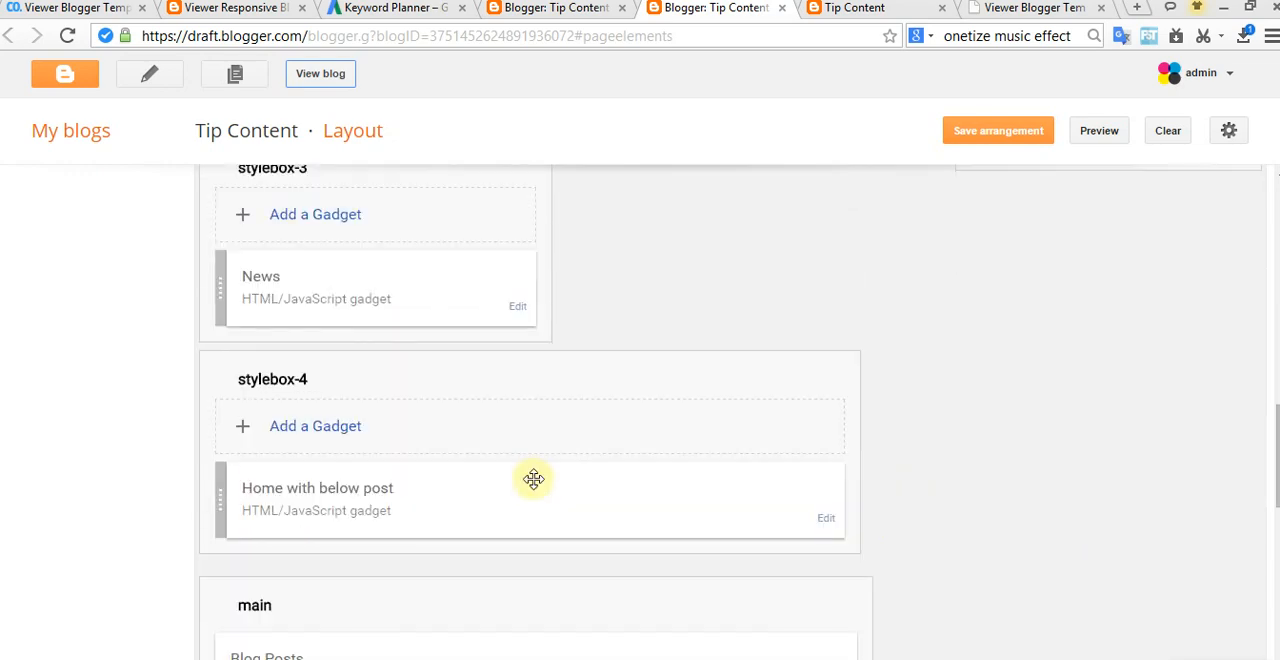
pyautogui.scroll(-2, 533, 479)
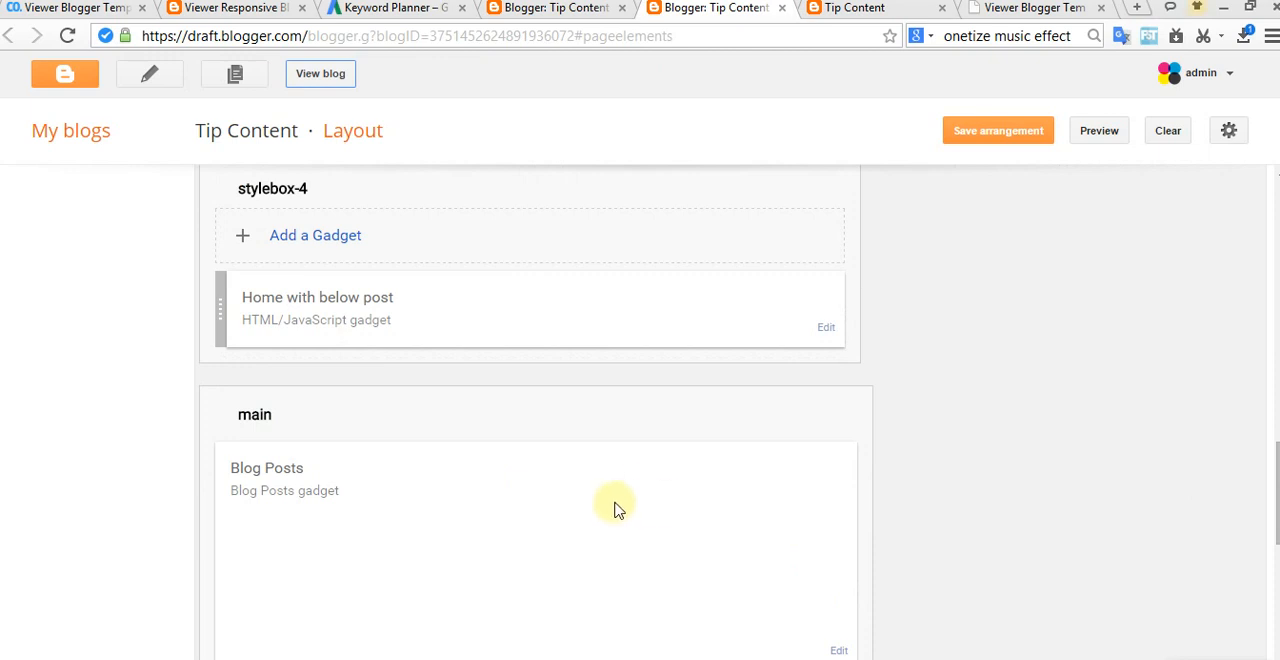
pyautogui.scroll(-3, 617, 508)
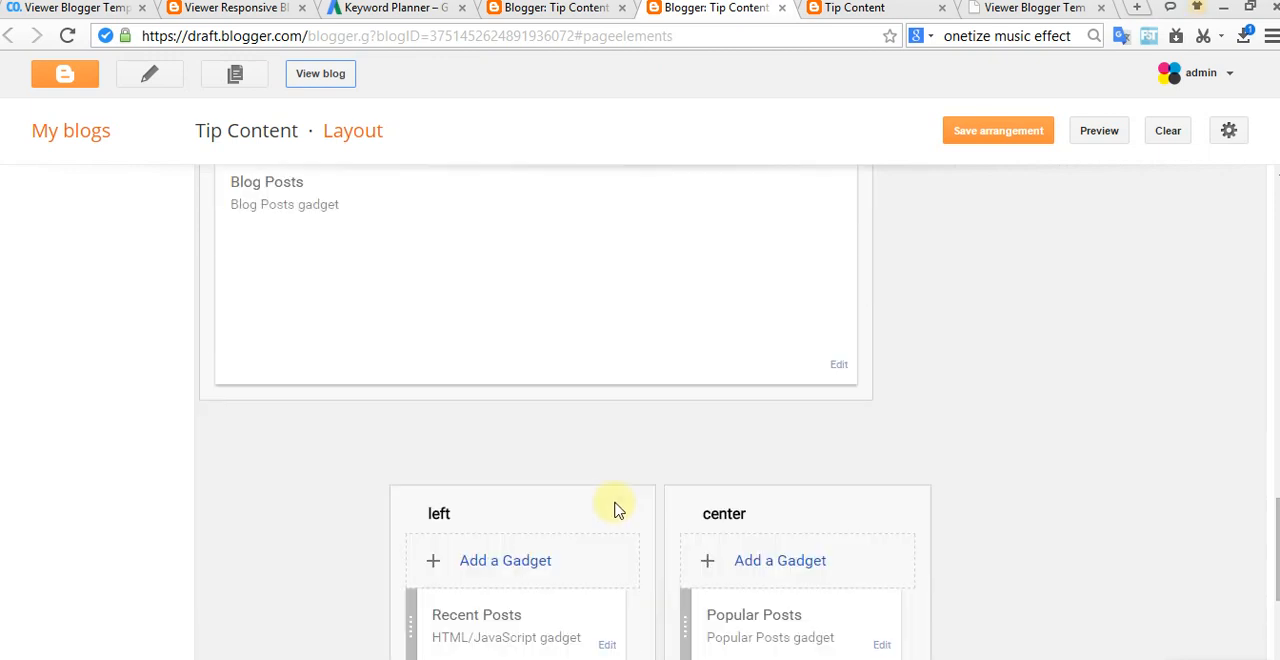
pyautogui.click(838, 368)
pyautogui.moveTo(314, 223); pyautogui.dragTo(247, 223)
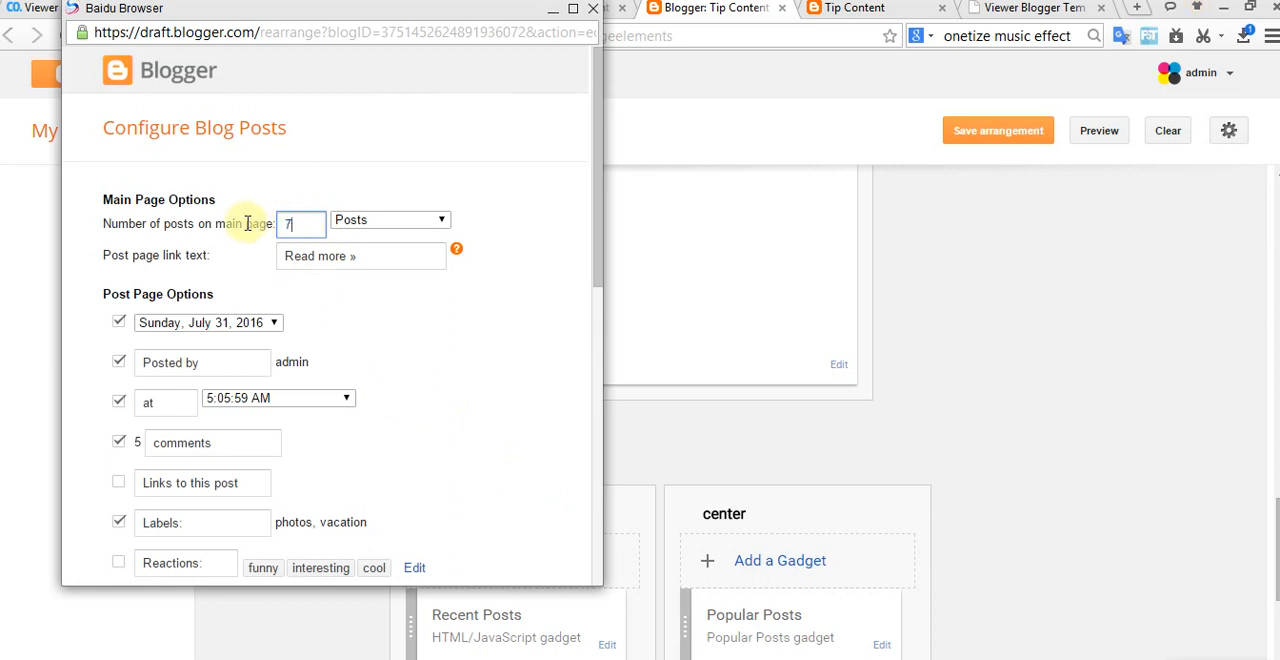
pyautogui.click(414, 421)
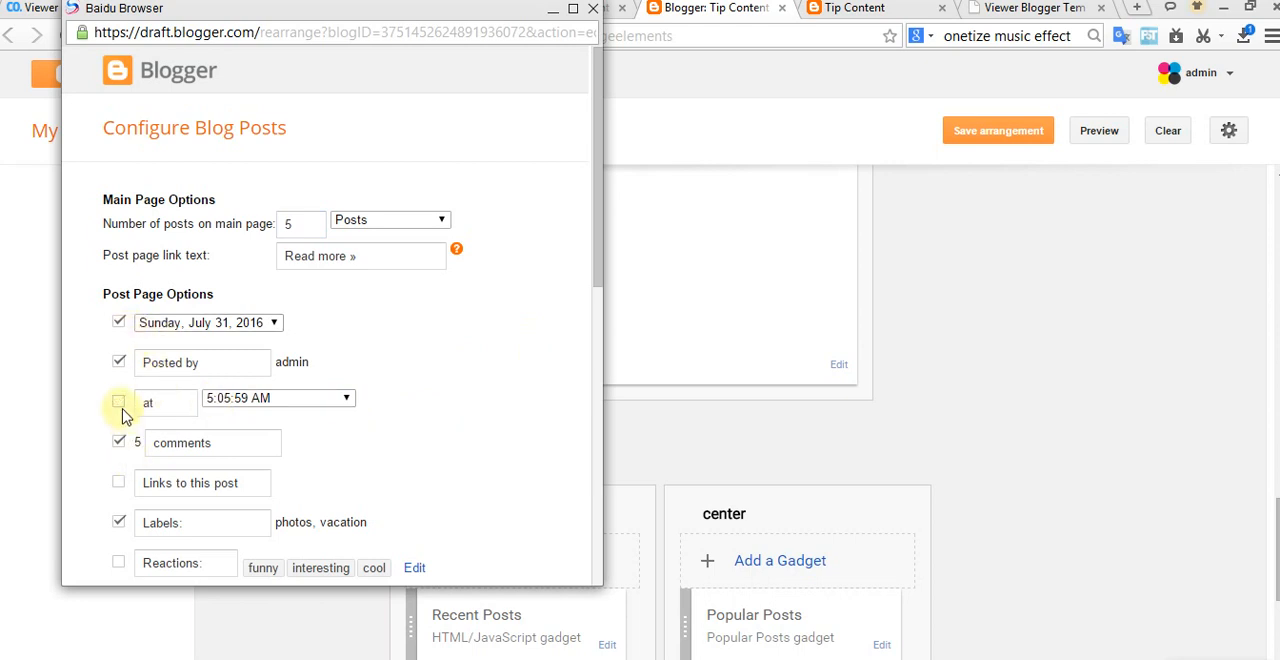
# Step: Turn off the post time, quick editing and location options of the Blog Posts gadget, then save the gadget
pyautogui.click(119, 402)
pyautogui.scroll(-1, 145, 487)
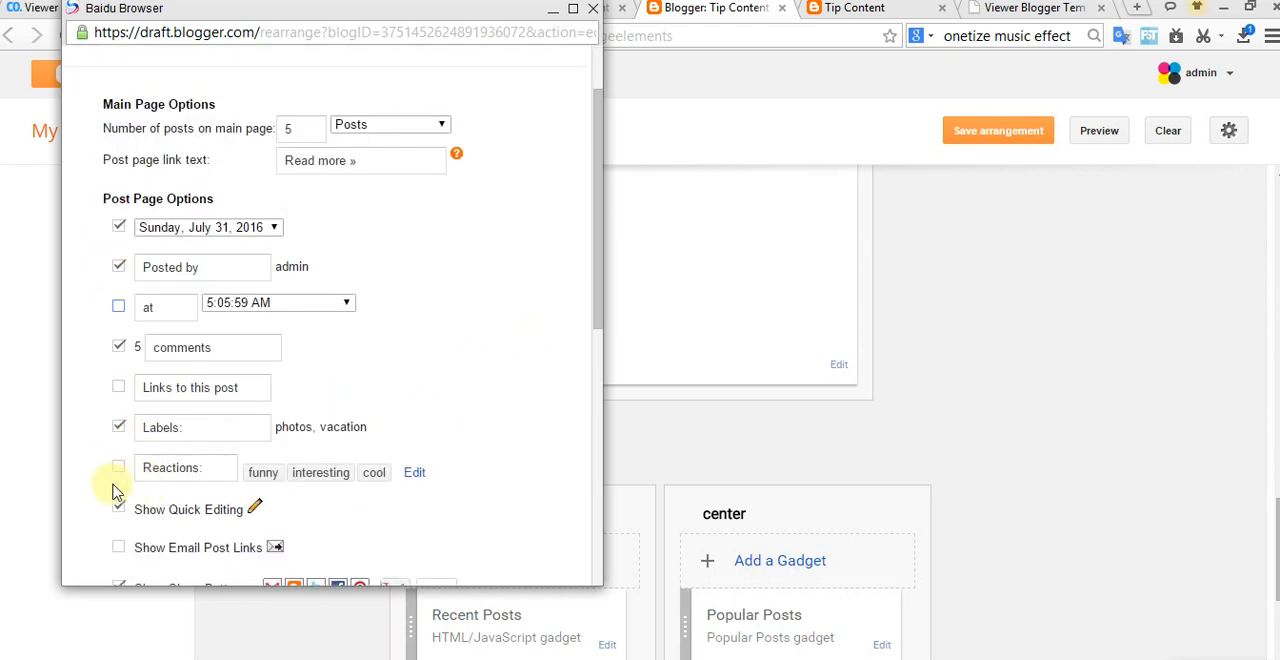
pyautogui.scroll(-2, 140, 512)
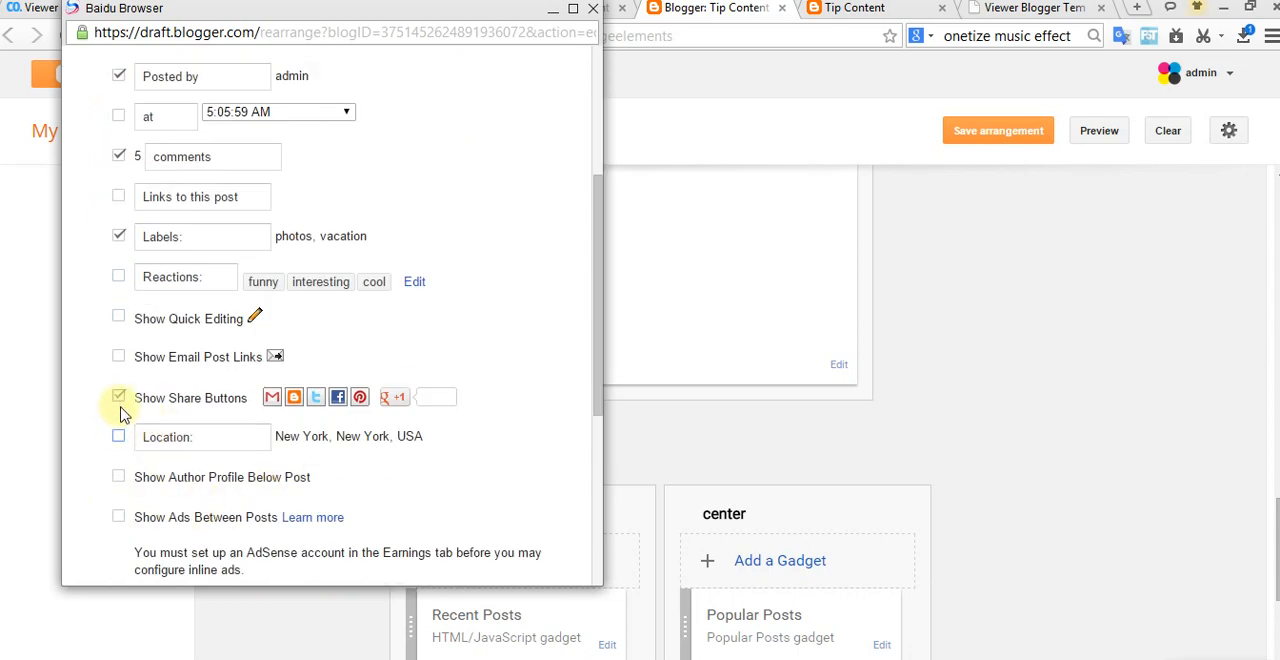
pyautogui.scroll(-4, 131, 540)
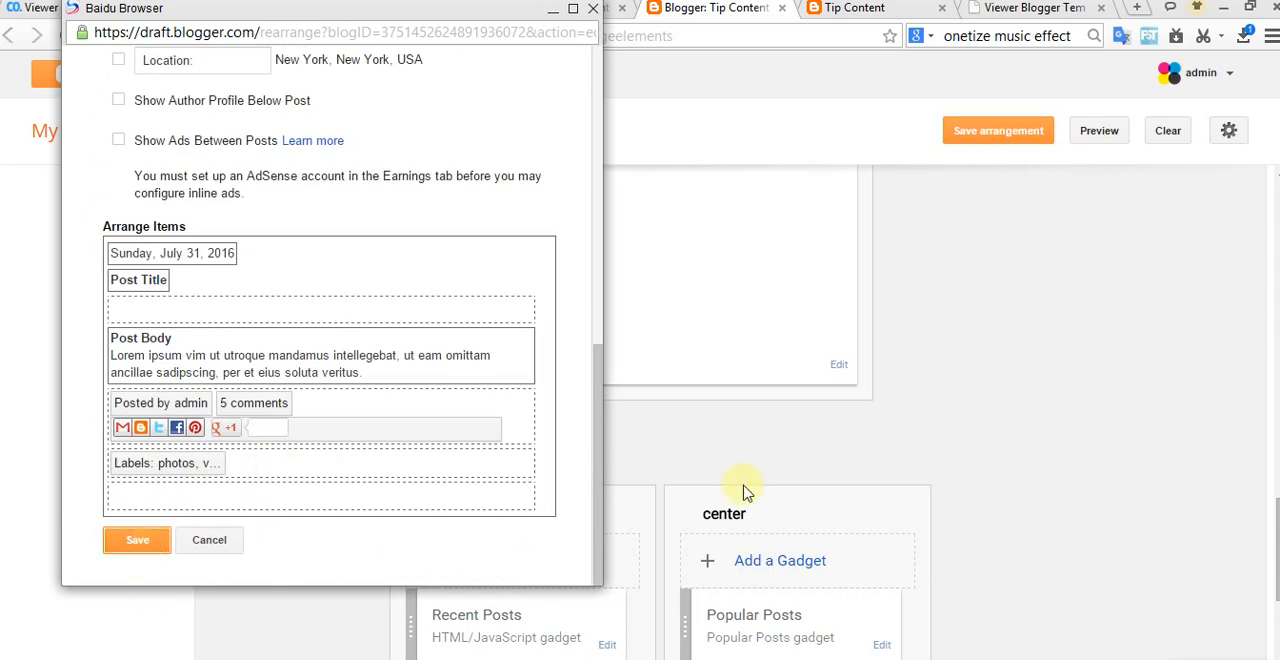
# Step: Save the layout arrangement, then open the updated live blog and close its outdated tab
pyautogui.click(1006, 129)
pyautogui.click(340, 78)
pyautogui.click(963, 9)
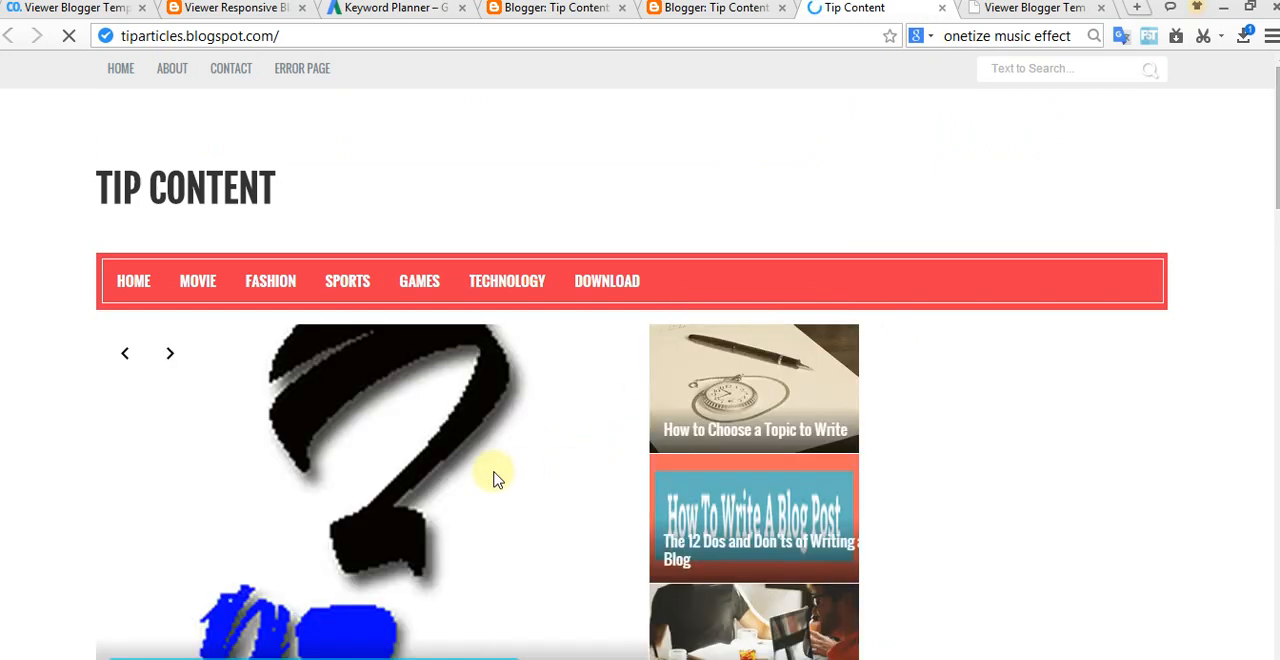
# Step: Check the updated home page's post sections and the footer's Recent Posts, Popular Posts and About us
pyautogui.scroll(-15, 497, 480)
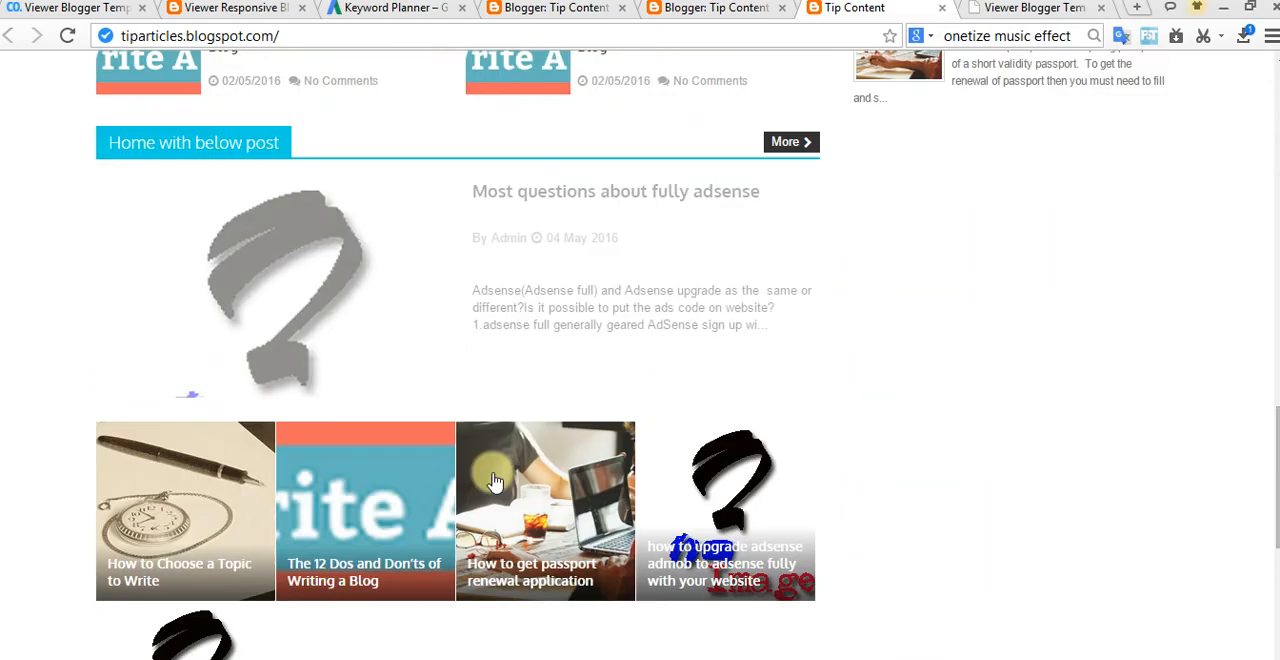
pyautogui.scroll(-5, 495, 481)
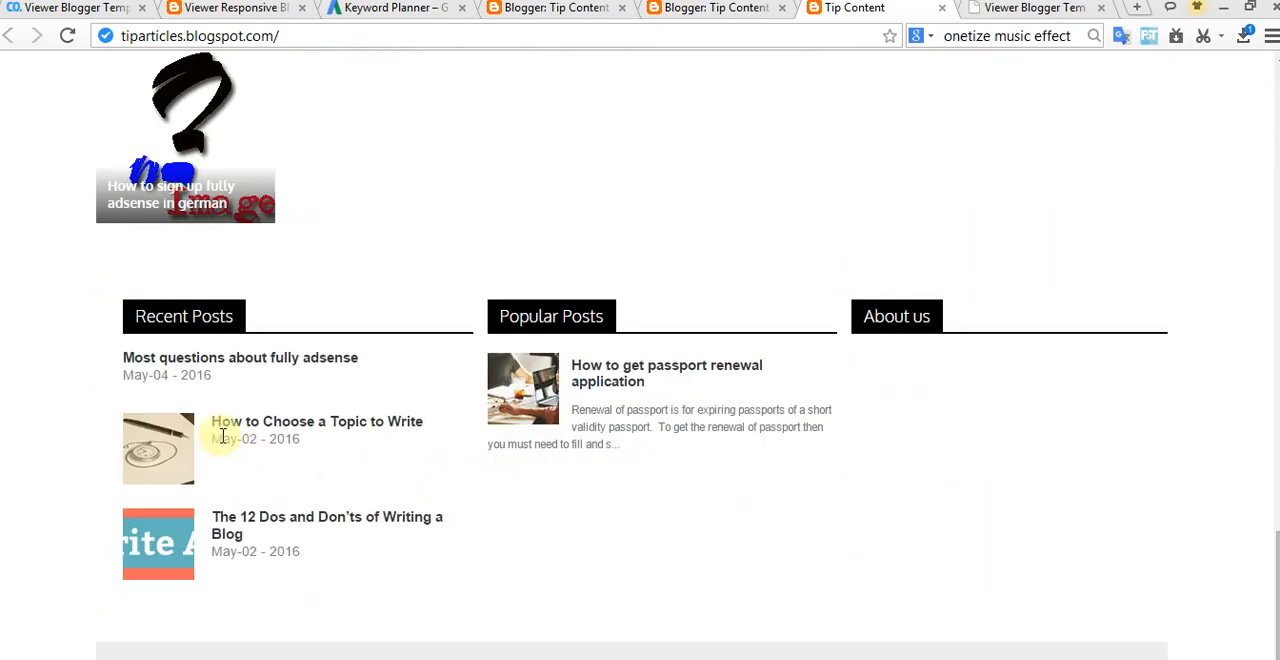
pyautogui.scroll(5, 495, 478)
pyautogui.scroll(1, 497, 480)
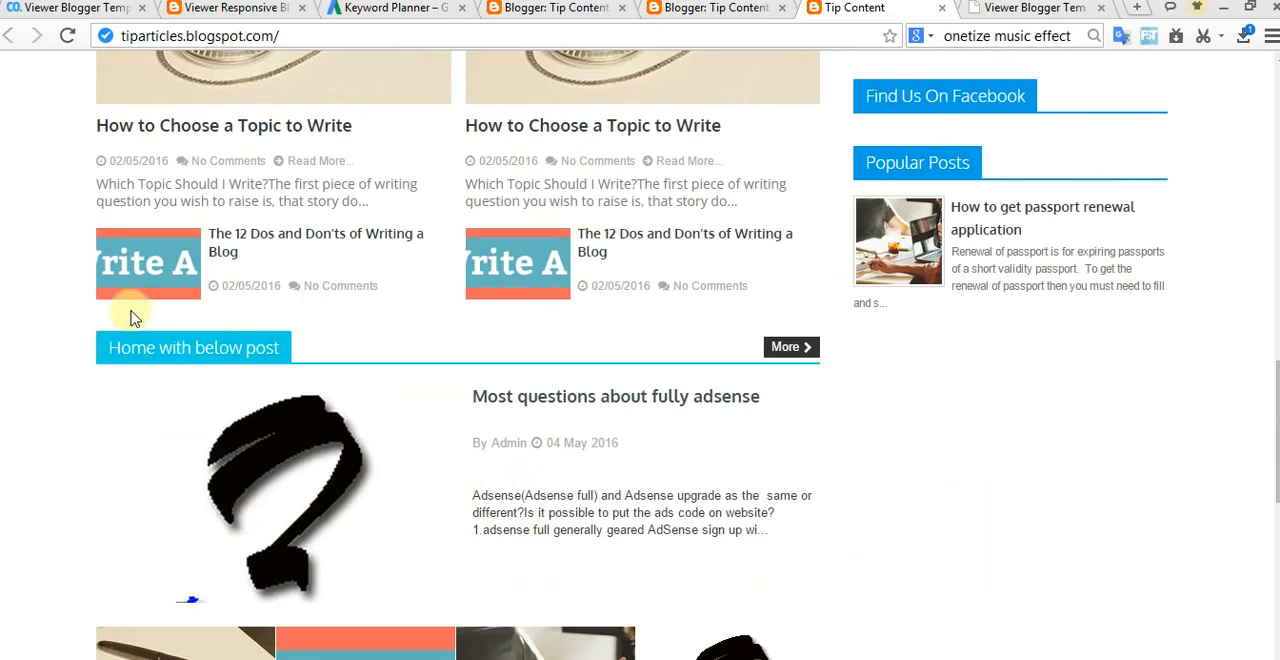
# Step: Open the post "How to Choose a Topic to Write" and examine its body, share buttons, related posts, comment area and footer
pyautogui.click(594, 127)
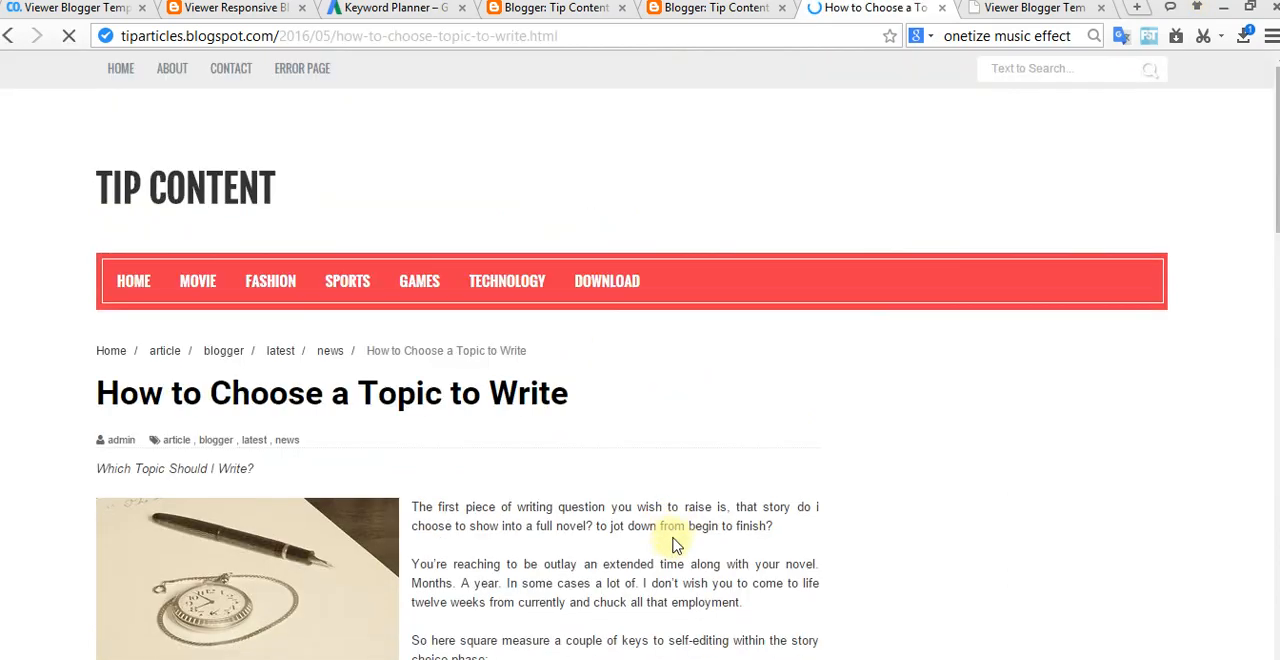
pyautogui.scroll(-9, 676, 530)
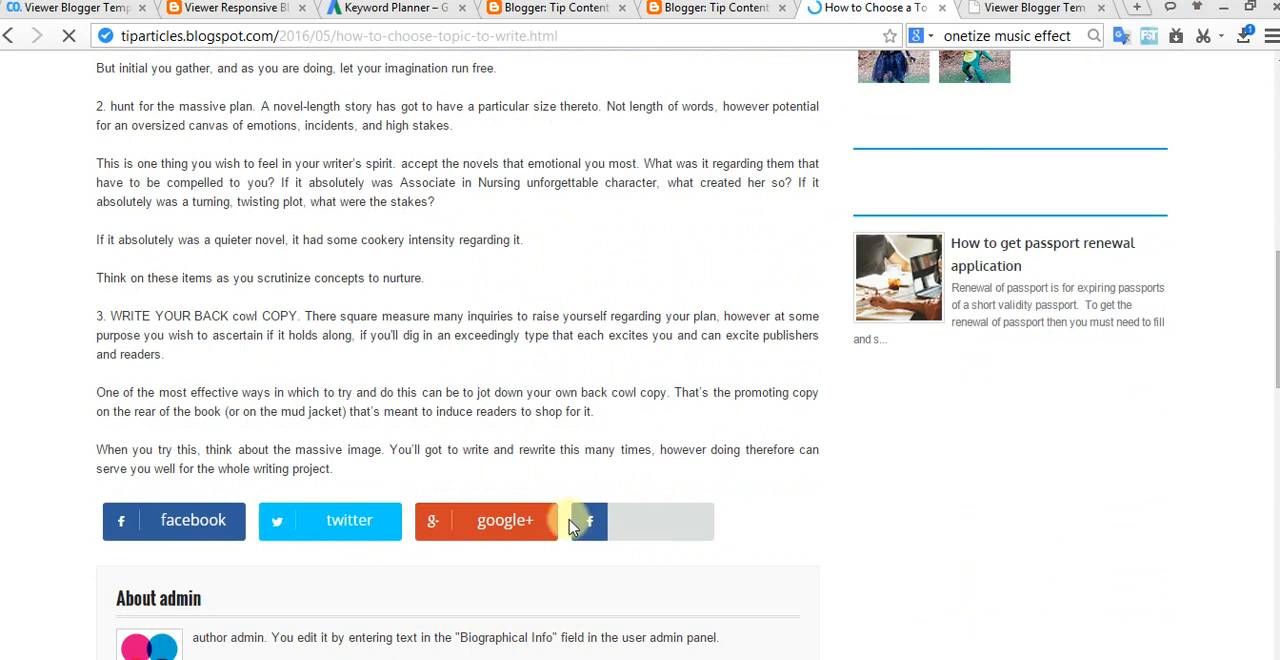
pyautogui.scroll(-5, 663, 530)
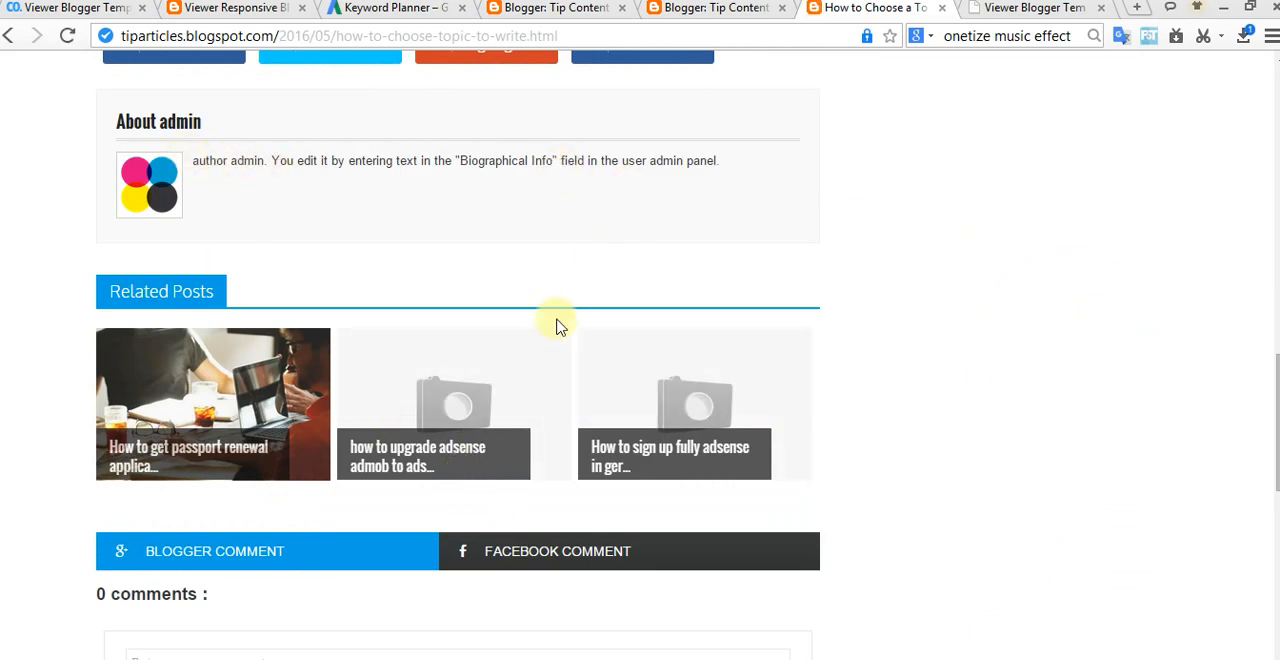
pyautogui.scroll(-8, 558, 327)
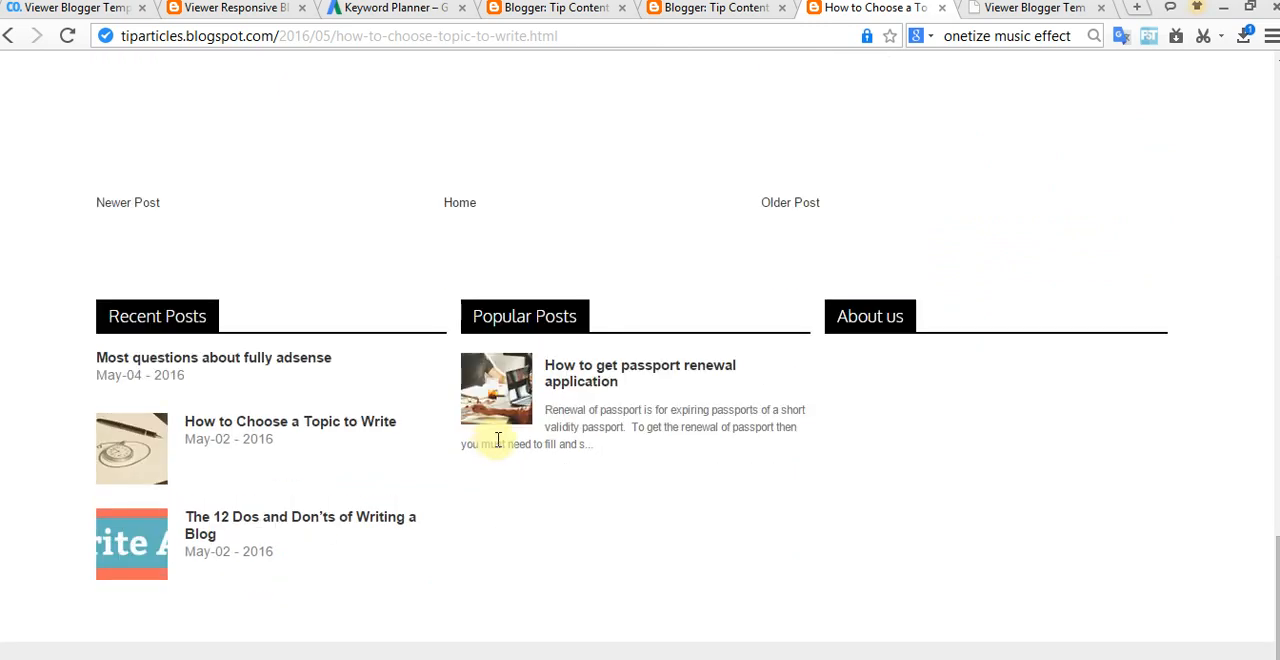
pyautogui.scroll(2, 478, 343)
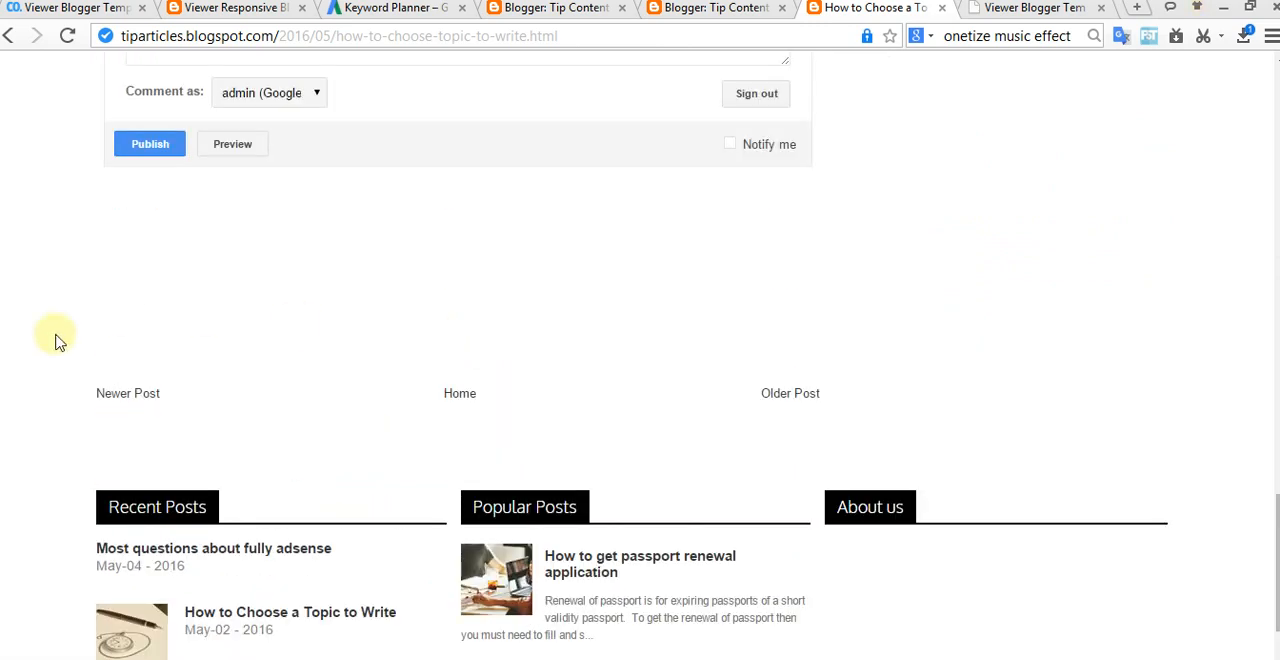
# Step: Check the footer gadgets in the layout, then read the template documentation on the recent post and Flicker Image widgets
pyautogui.click(725, 8)
pyautogui.scroll(-4, 600, 357)
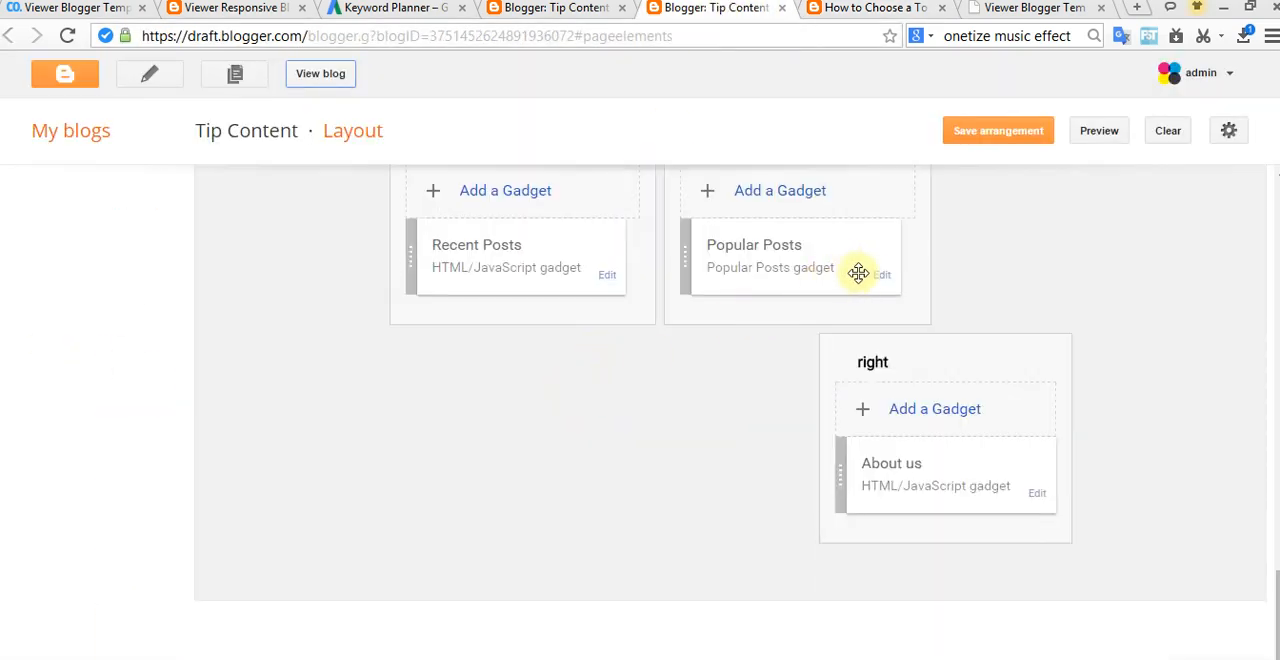
pyautogui.click(1003, 17)
pyautogui.scroll(-10, 790, 410)
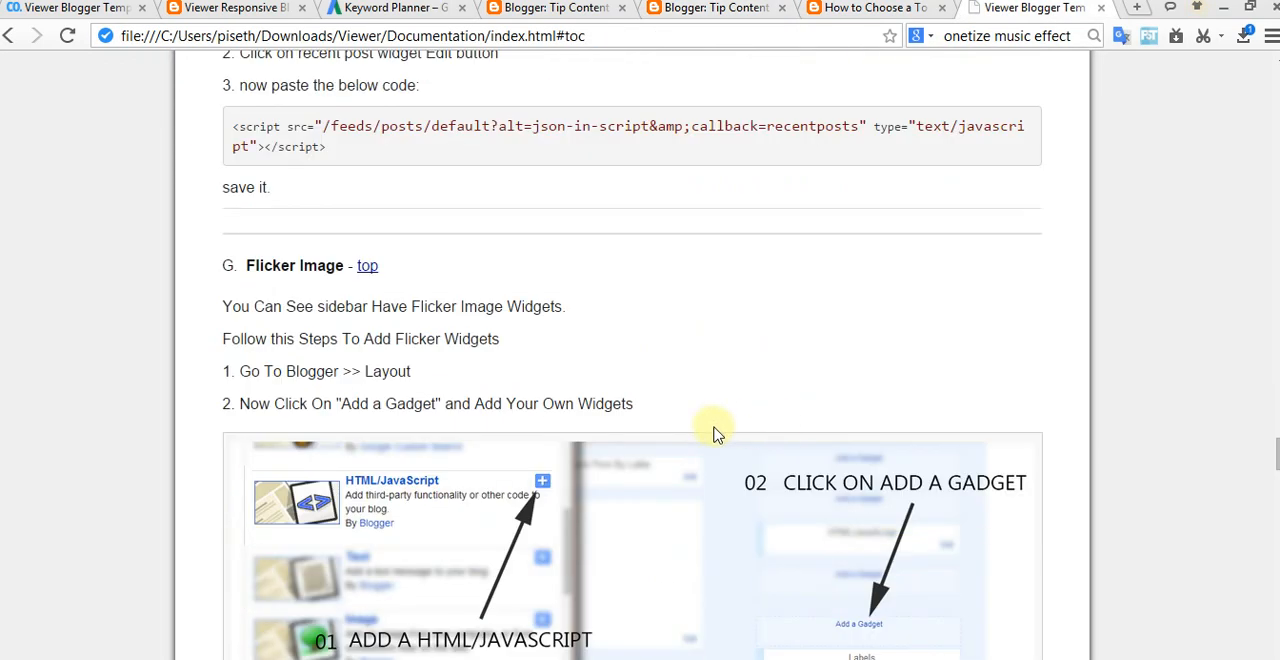
pyautogui.scroll(1, 714, 434)
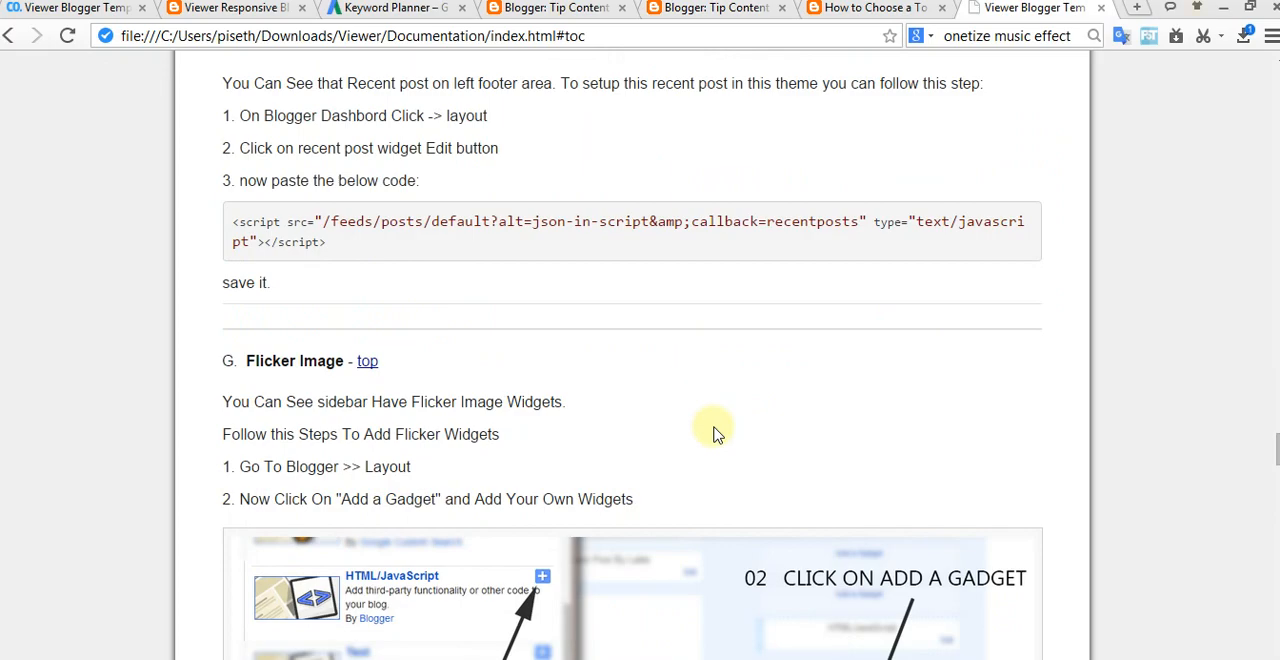
pyautogui.scroll(4, 714, 434)
pyautogui.scroll(-4, 760, 440)
pyautogui.scroll(-6, 749, 457)
# Step: Reread the documentation on working with the home design, then find its instructions for the meta tag description under search preferences
pyautogui.scroll(6, 751, 457)
pyautogui.scroll(5, 741, 463)
pyautogui.scroll(2, 738, 463)
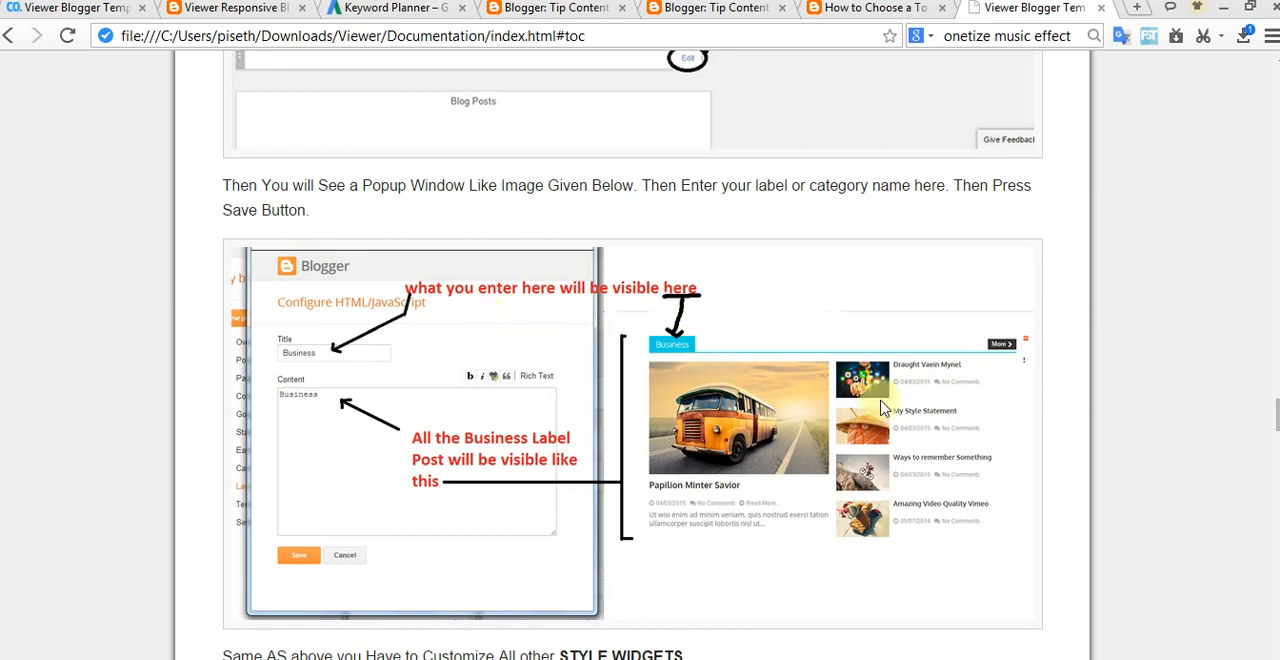
pyautogui.scroll(7, 897, 415)
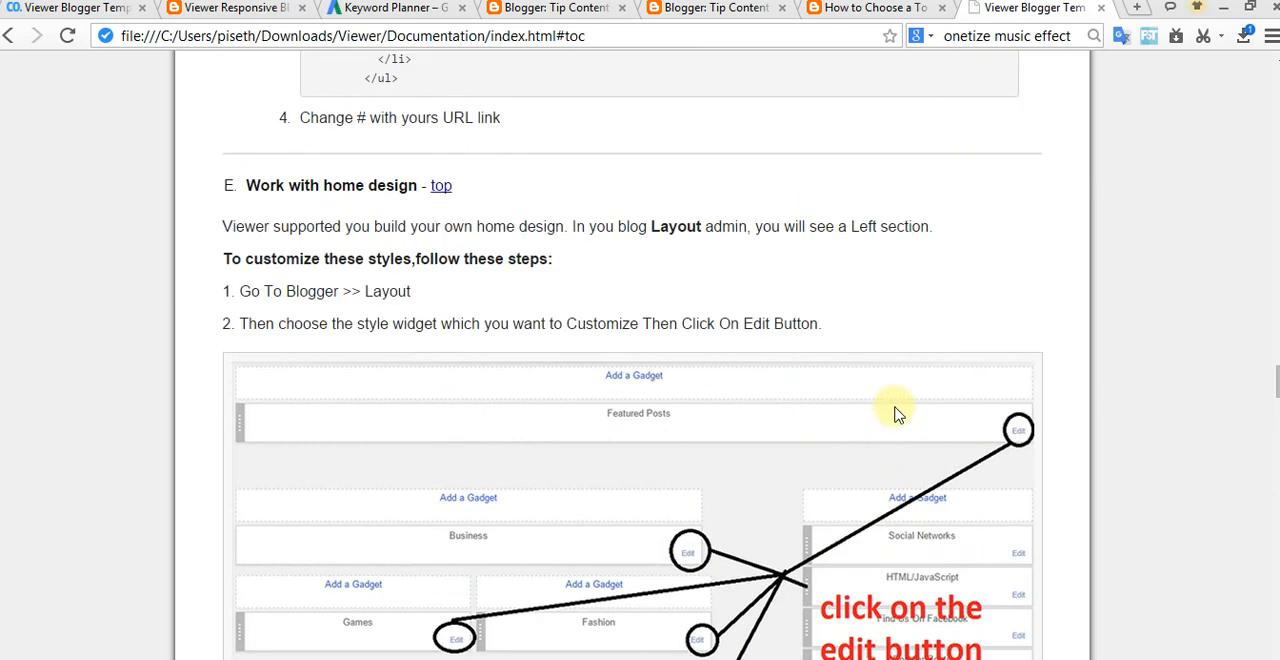
pyautogui.scroll(-2, 897, 415)
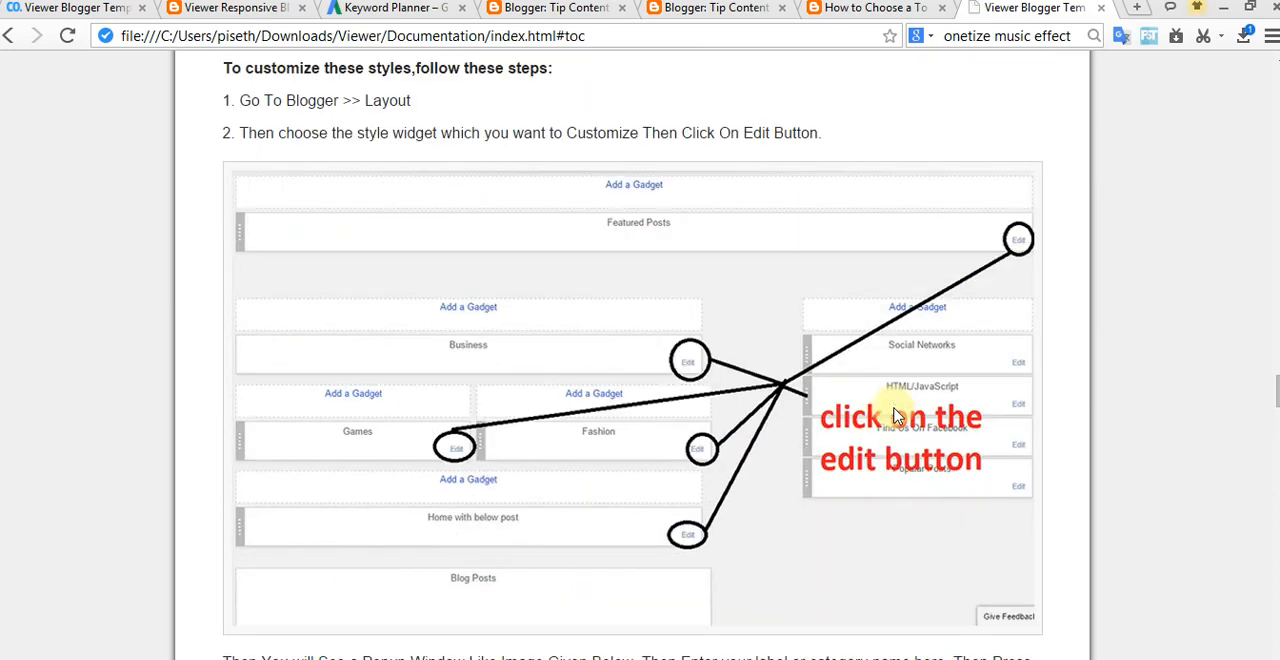
pyautogui.scroll(12, 897, 415)
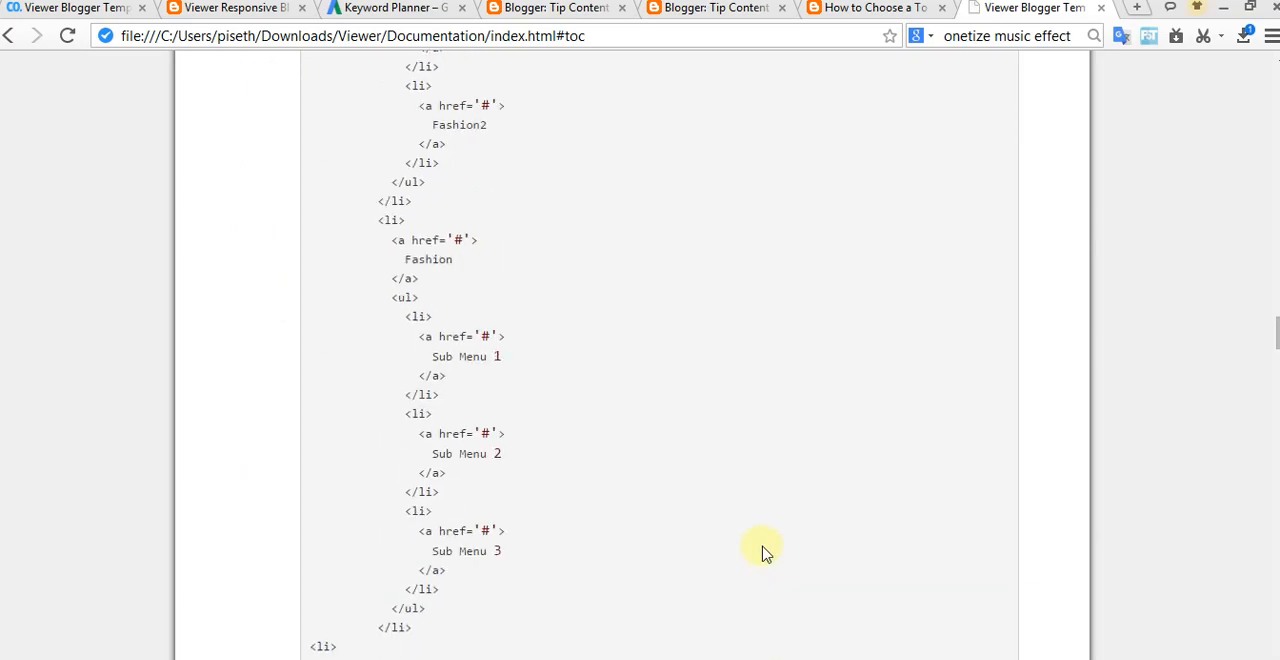
pyautogui.scroll(-6, 763, 551)
pyautogui.moveTo(1274, 374); pyautogui.dragTo(754, 448)
pyautogui.scroll(1, 754, 448)
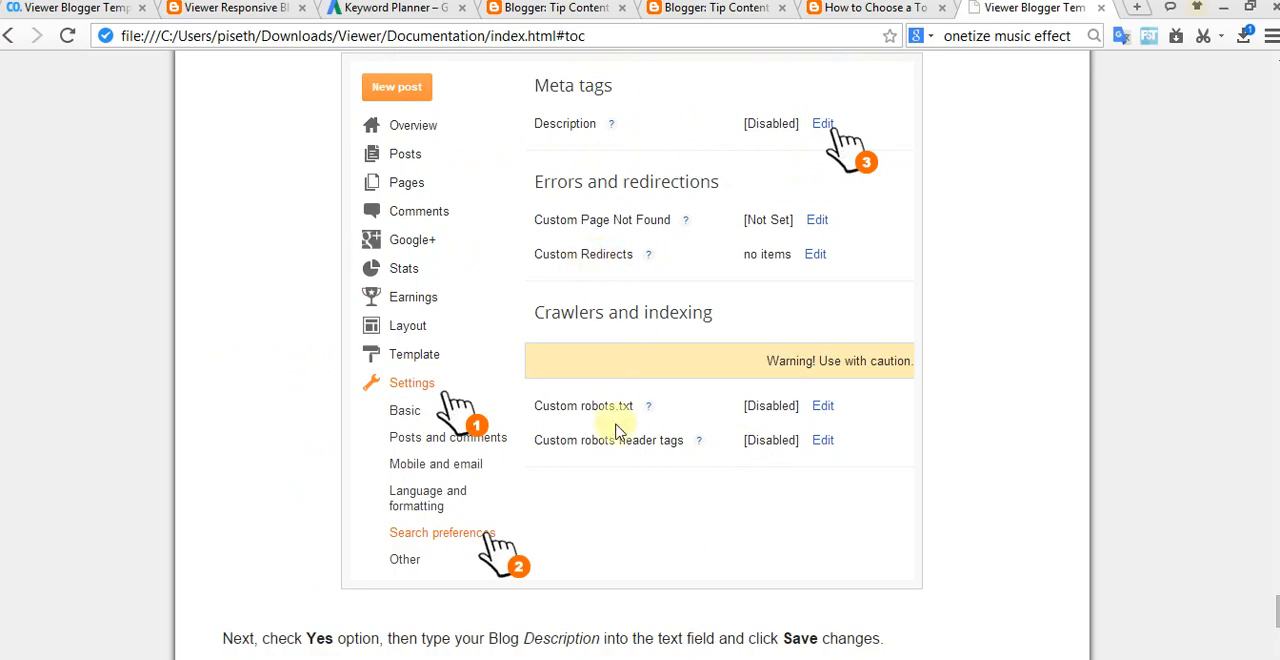
# Step: From the blog's home page, open the post "how to upgrade adsense admob to adsense fully with your website" and its Adsense label page
pyautogui.scroll(-6, 623, 457)
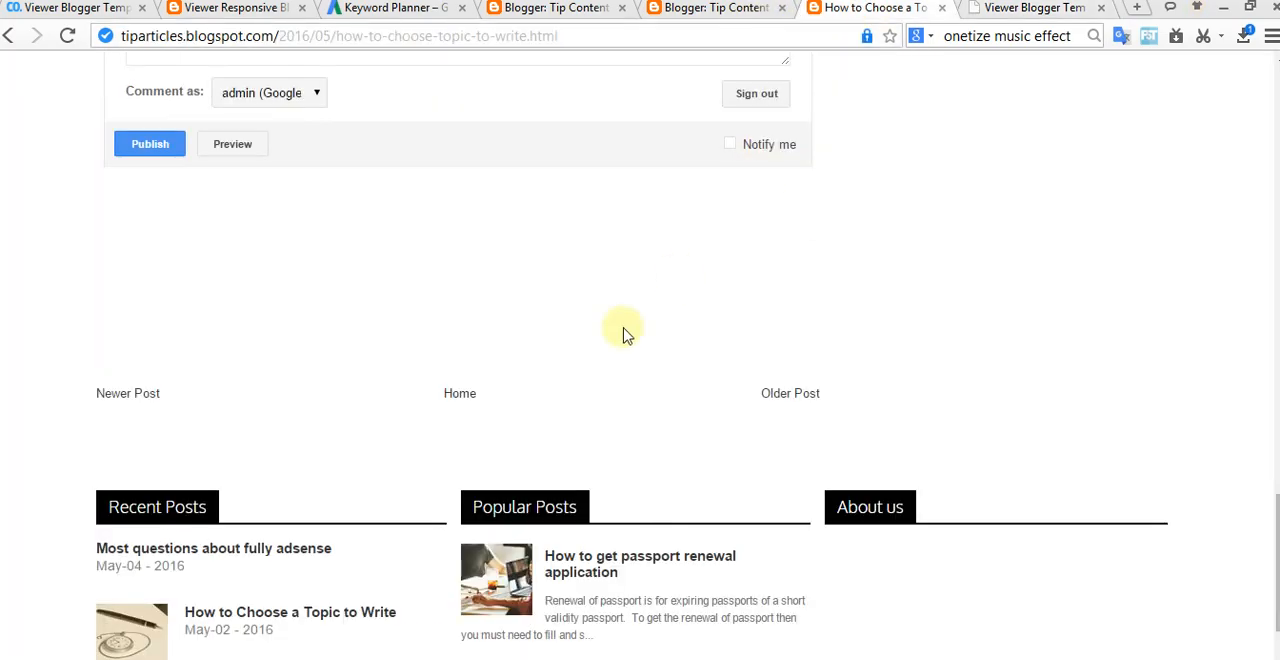
pyautogui.click(880, 10)
pyautogui.scroll(10, 620, 340)
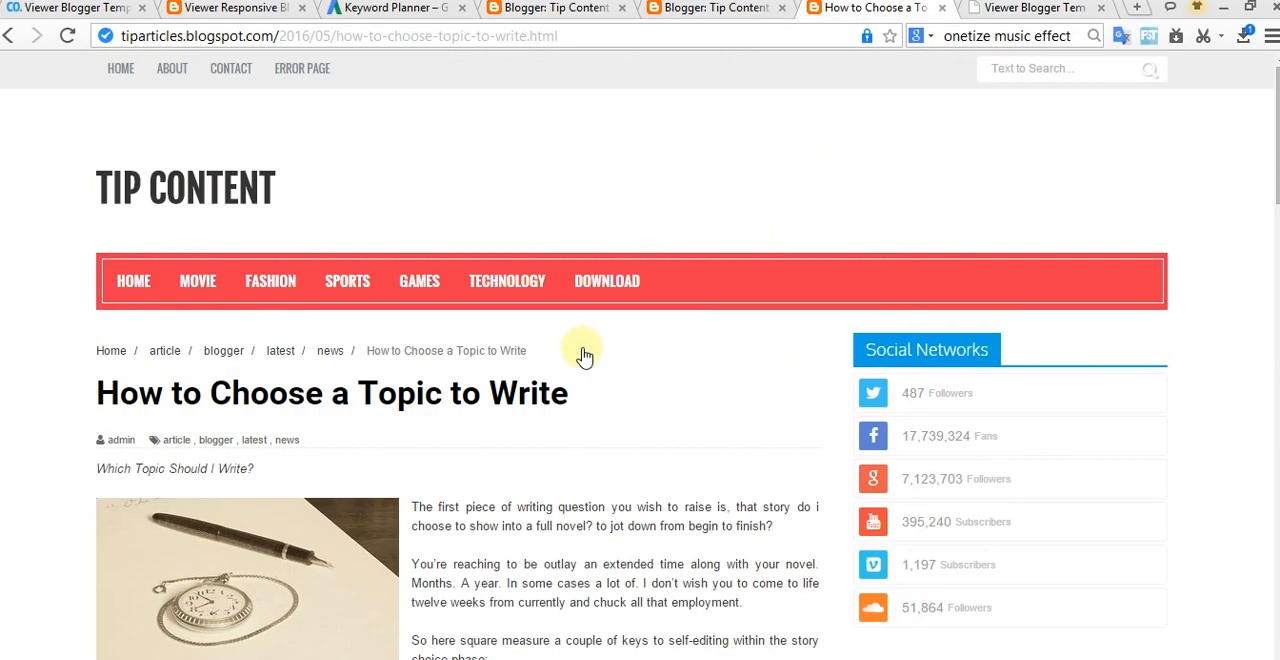
pyautogui.click(133, 285)
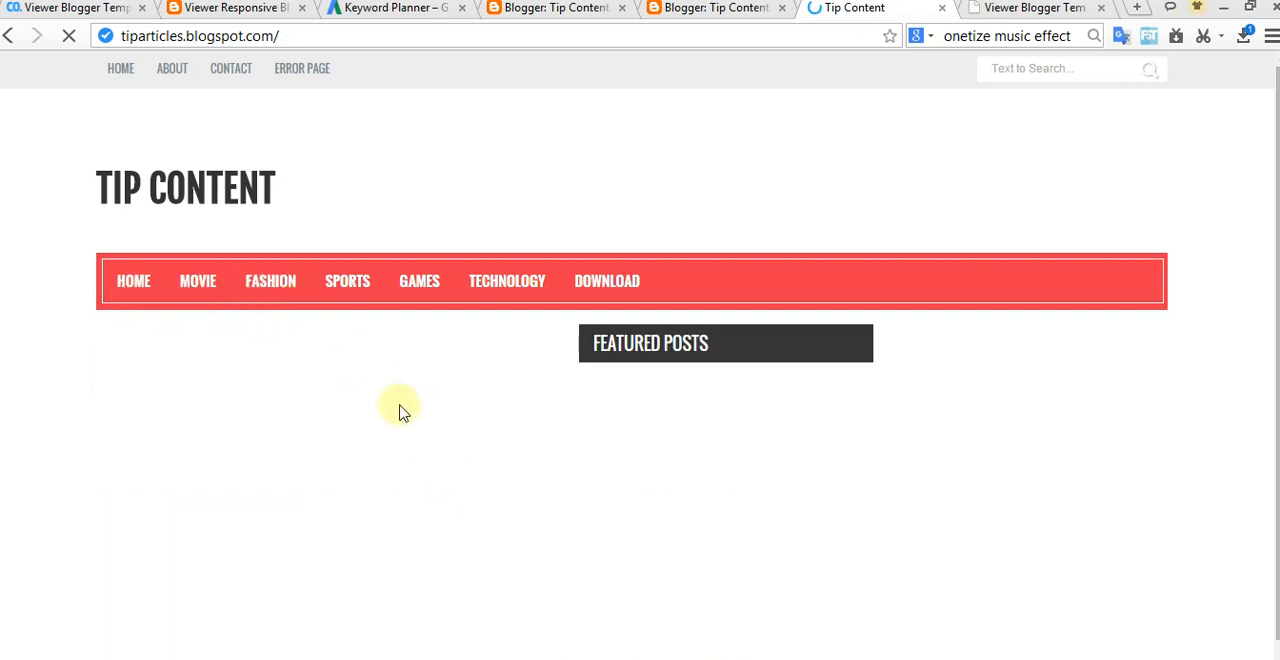
pyautogui.scroll(-5, 508, 466)
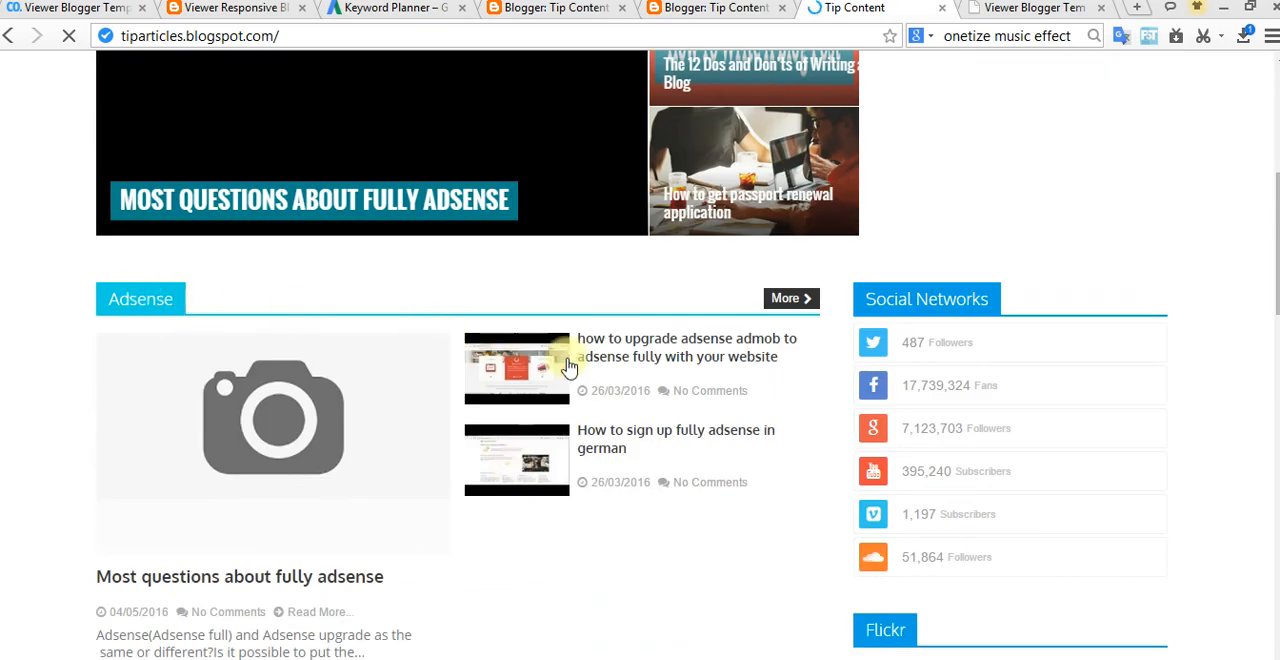
pyautogui.click(665, 341)
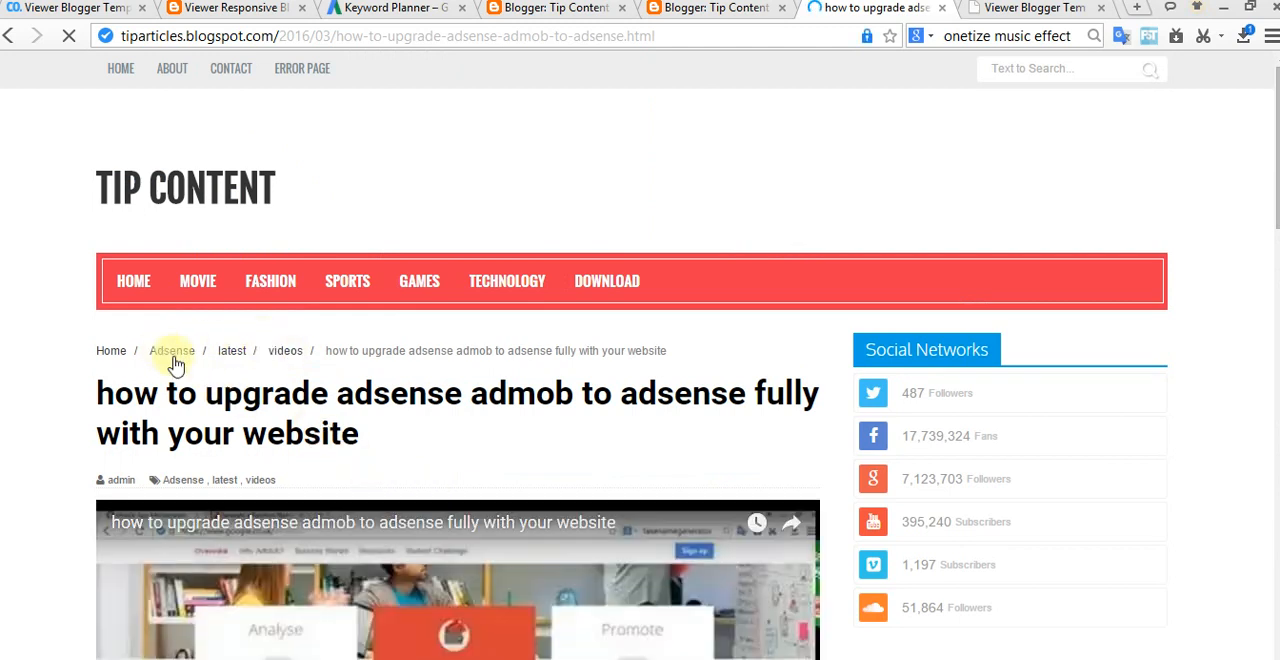
pyautogui.click(174, 358)
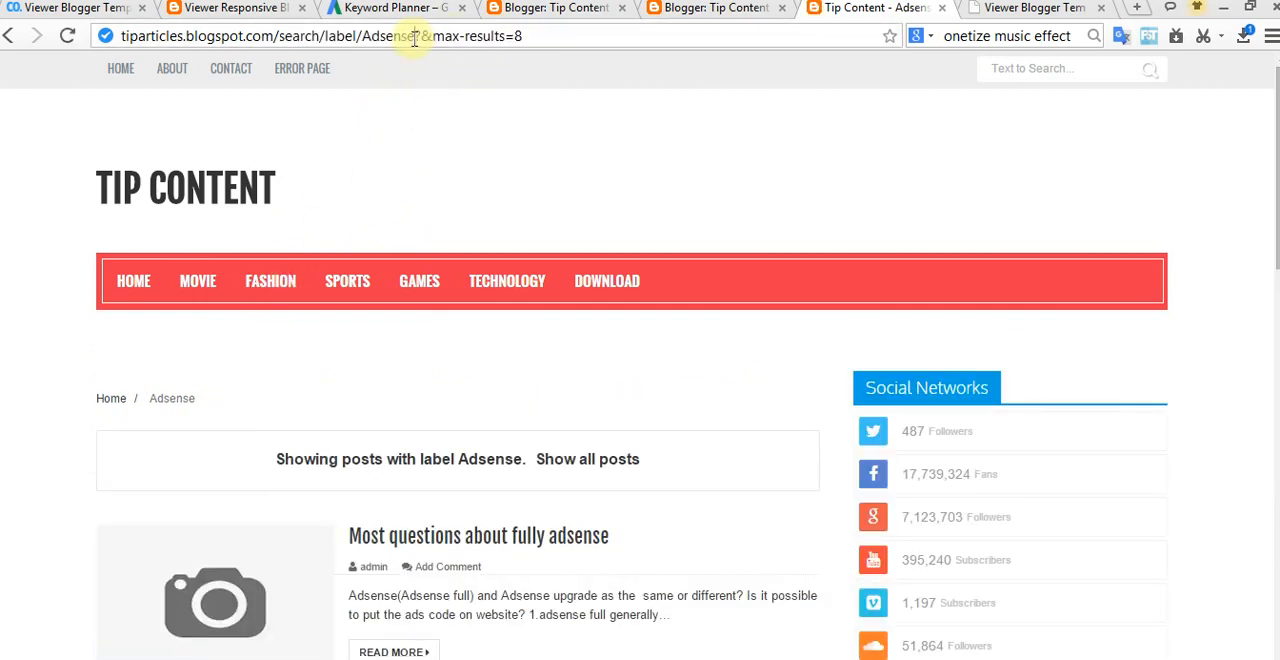
# Step: Copy the /search/label/Adsense part of the label page's address
pyautogui.moveTo(414, 37); pyautogui.dragTo(307, 37)
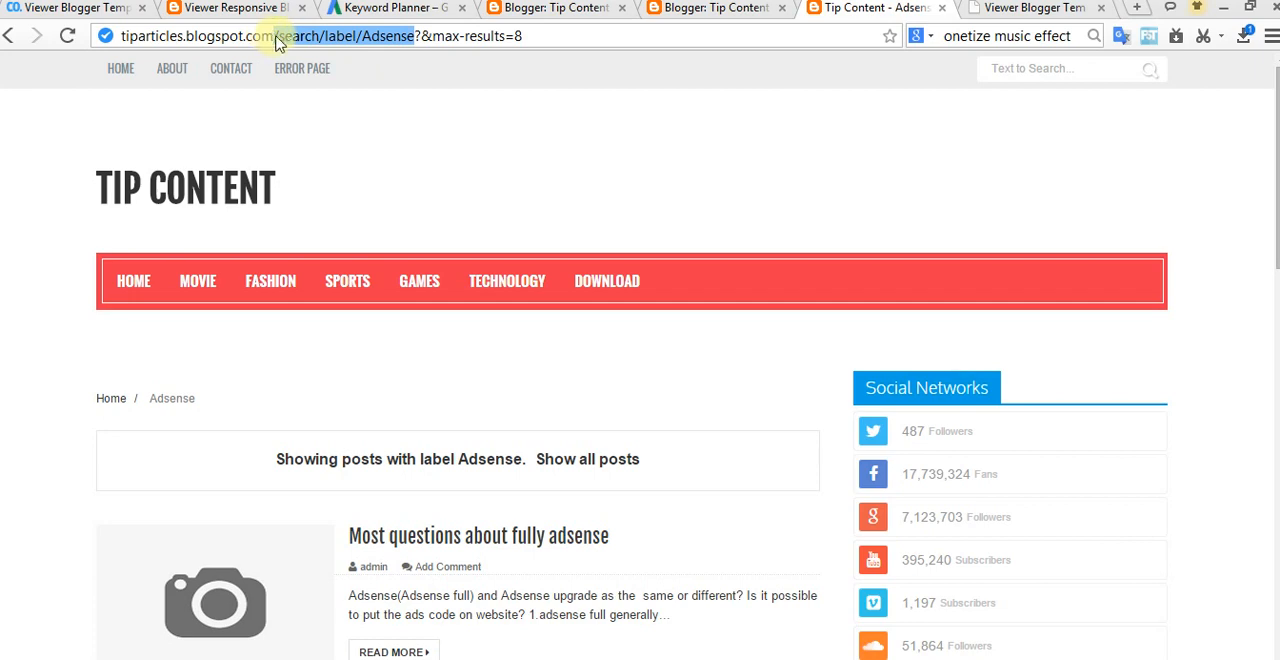
pyautogui.rightClick(290, 40)
pyautogui.click(337, 143)
pyautogui.click(443, 206)
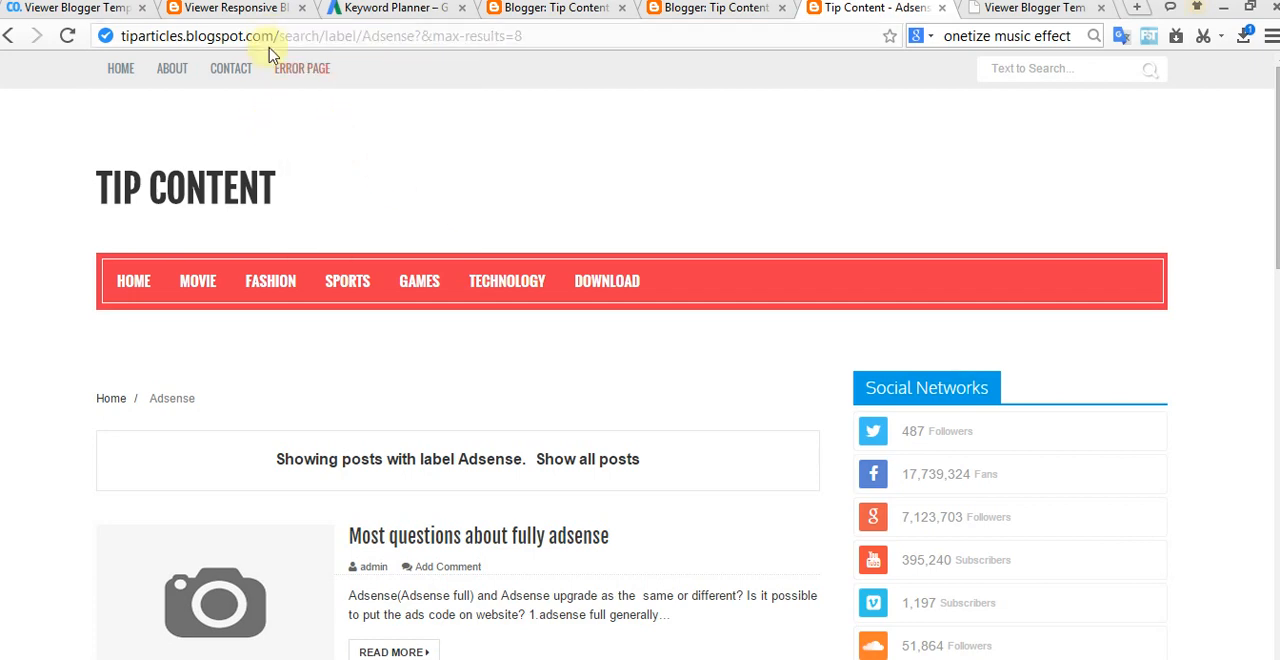
# Step: Open the Tip Content template's HTML for editing in Blogger and hide the HTTP/HTTPS warning
pyautogui.click(690, 8)
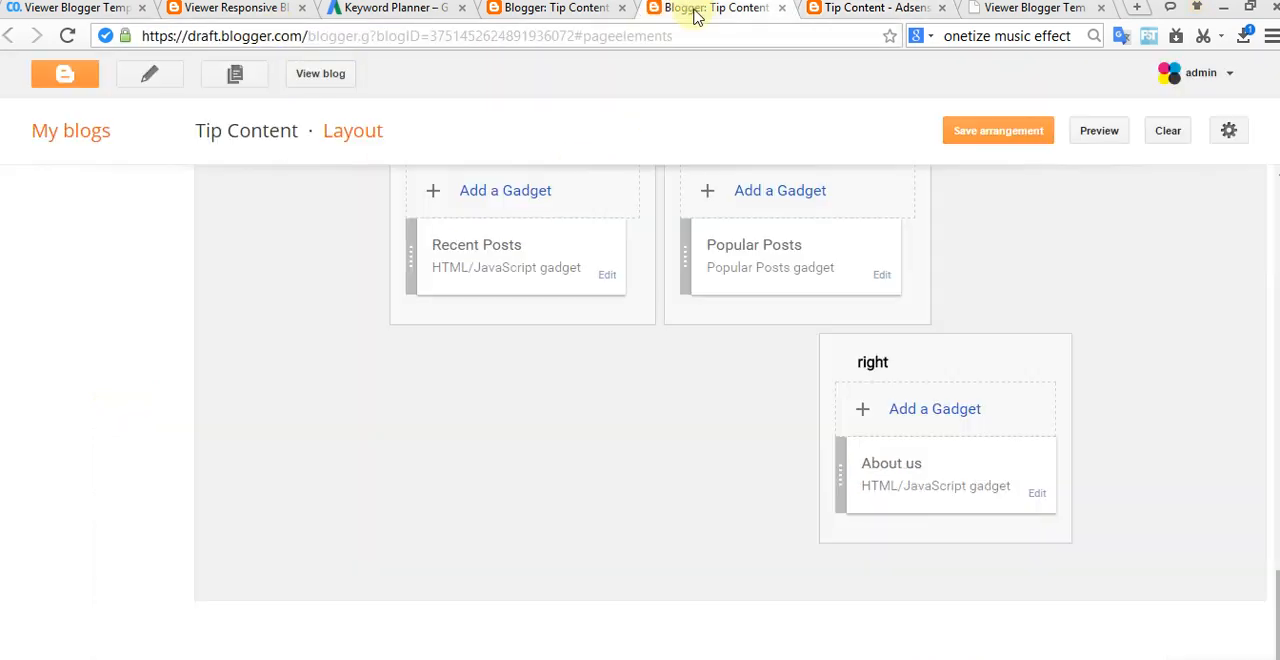
pyautogui.scroll(15, 536, 362)
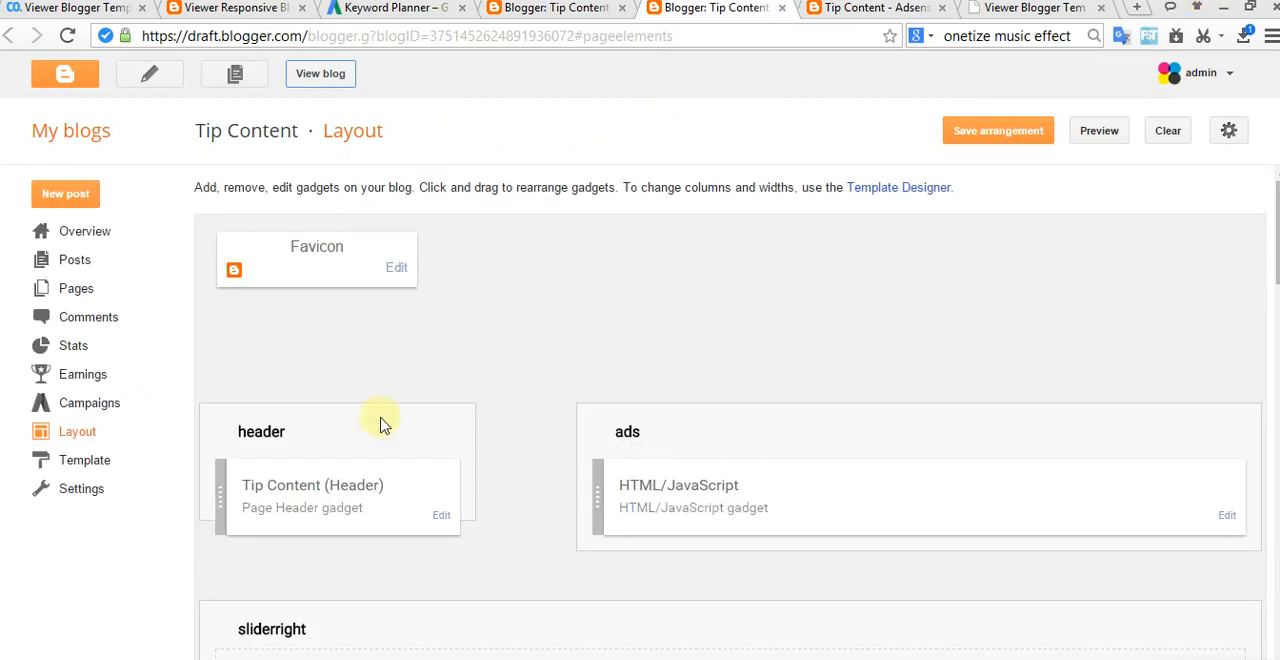
pyautogui.click(84, 462)
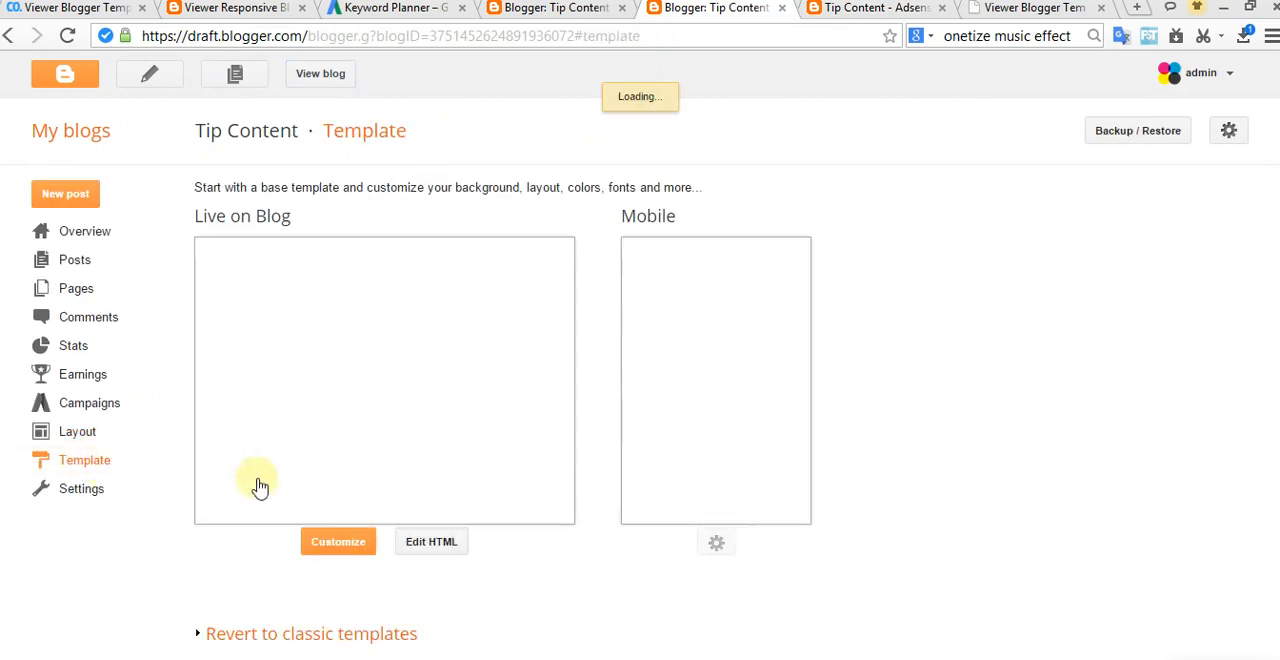
pyautogui.click(450, 543)
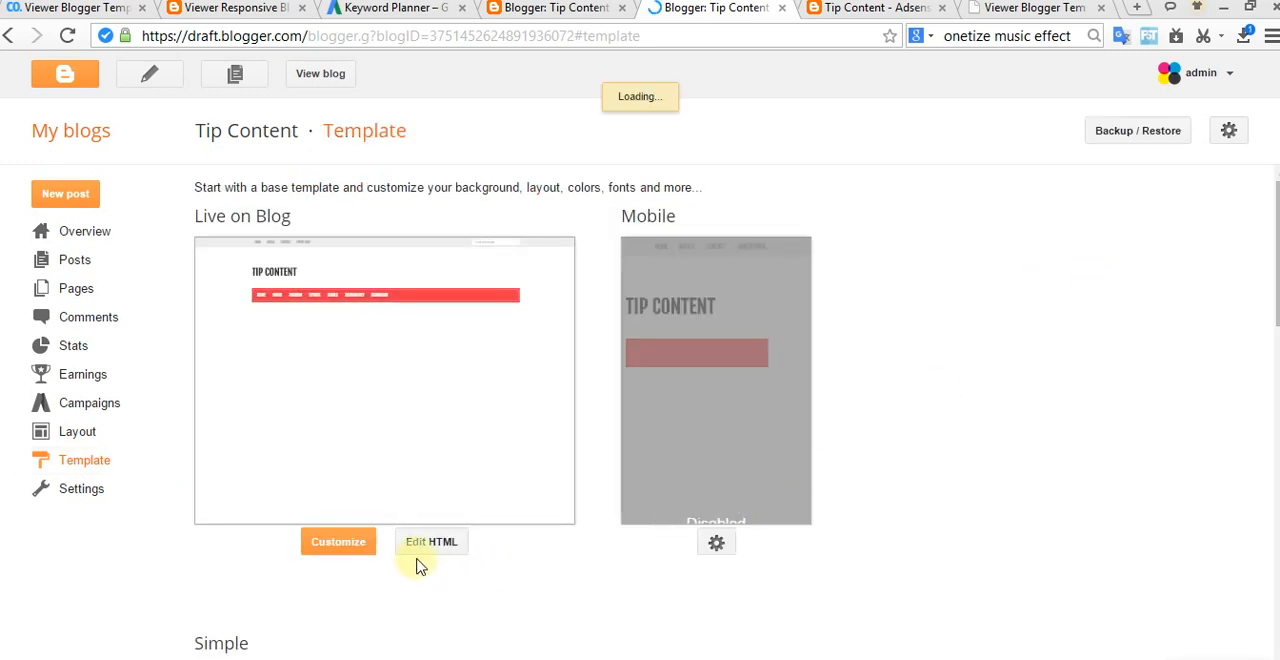
pyautogui.click(441, 545)
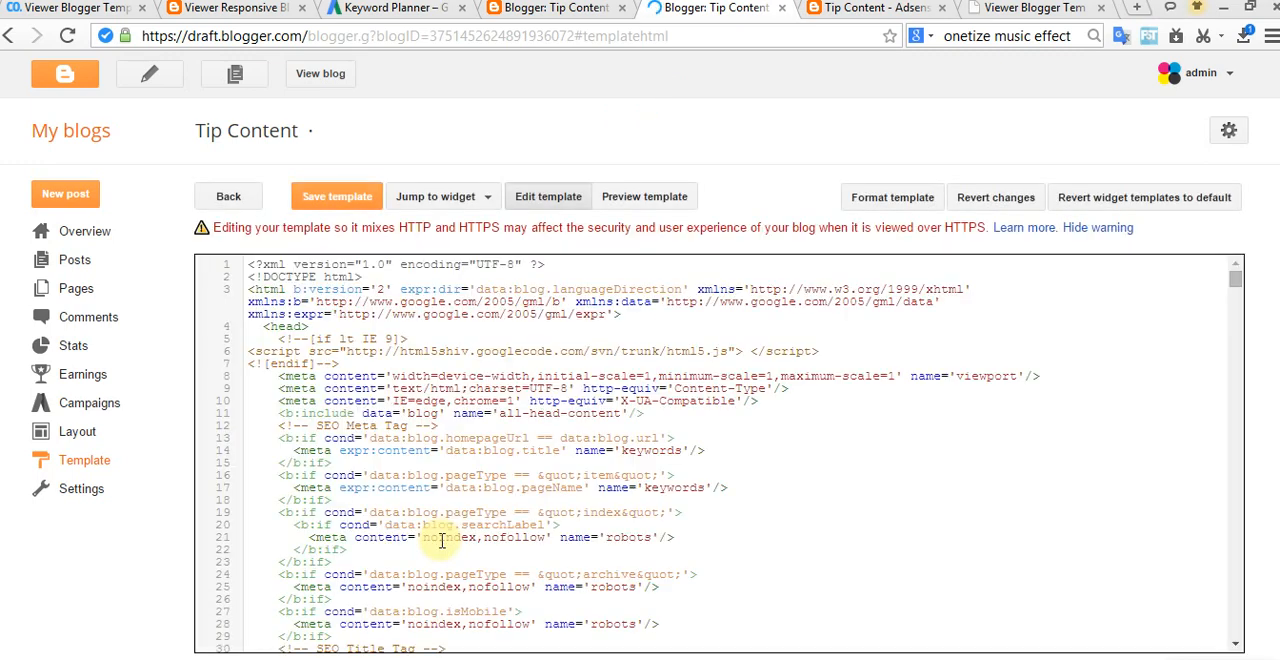
pyautogui.click(1076, 228)
pyautogui.click(1092, 277)
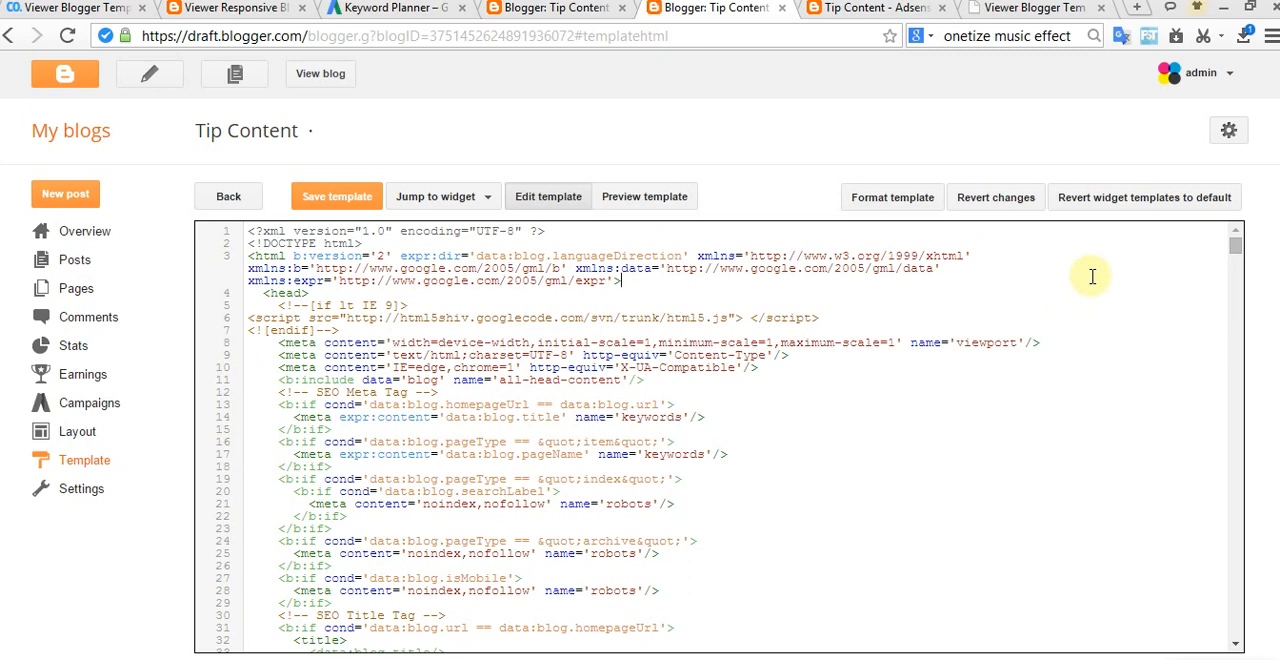
# Step: In the template code, rename the Movie menu Tech, link its first submenu item to /search/label/Adsense, name that item Adsense, and save the template
pyautogui.hotkey('ctrl', 'f')
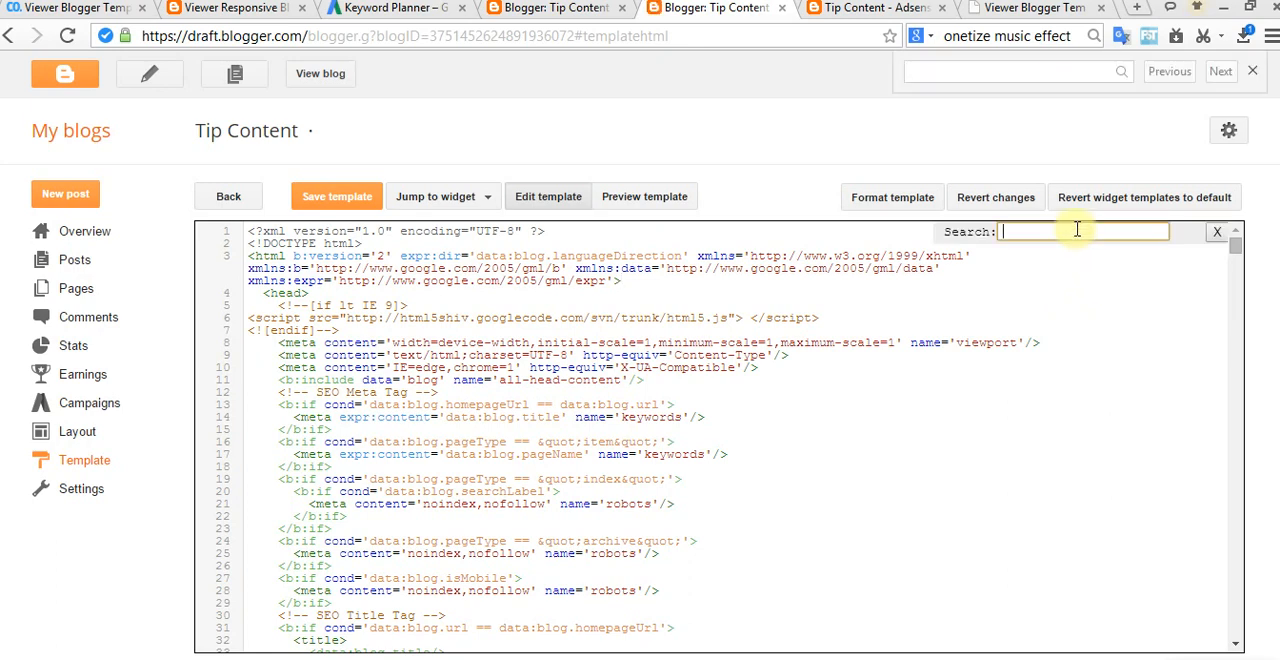
pyautogui.press('Return')
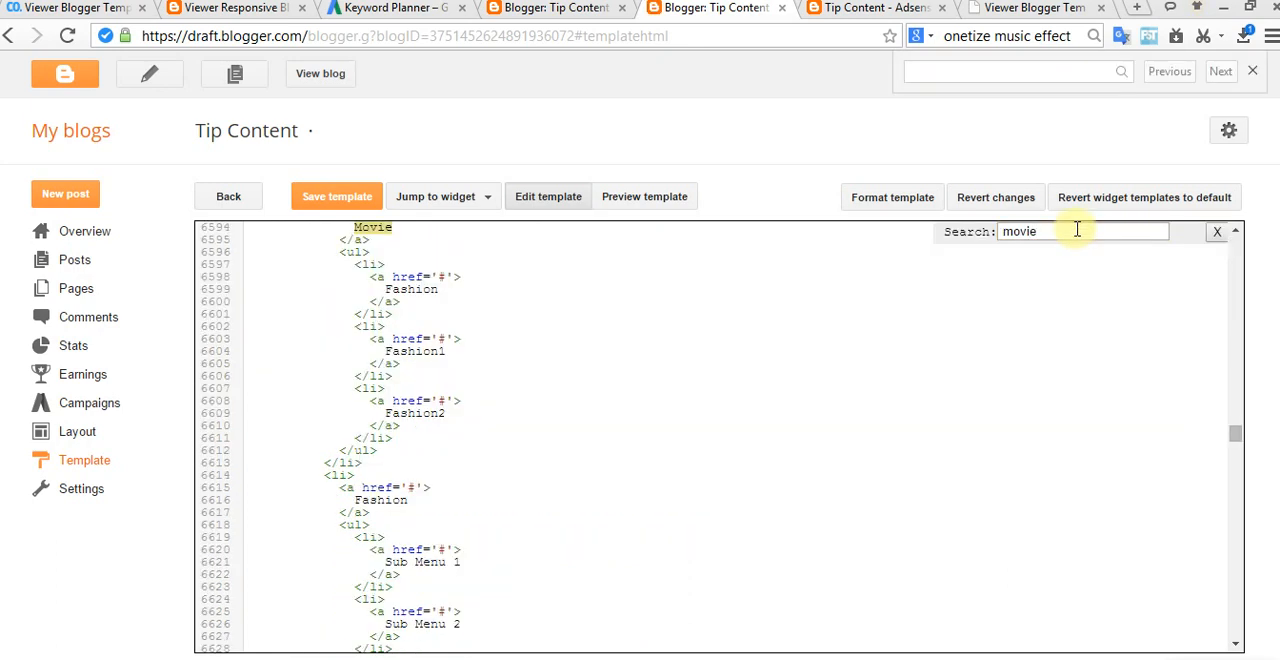
pyautogui.scroll(1, 550, 447)
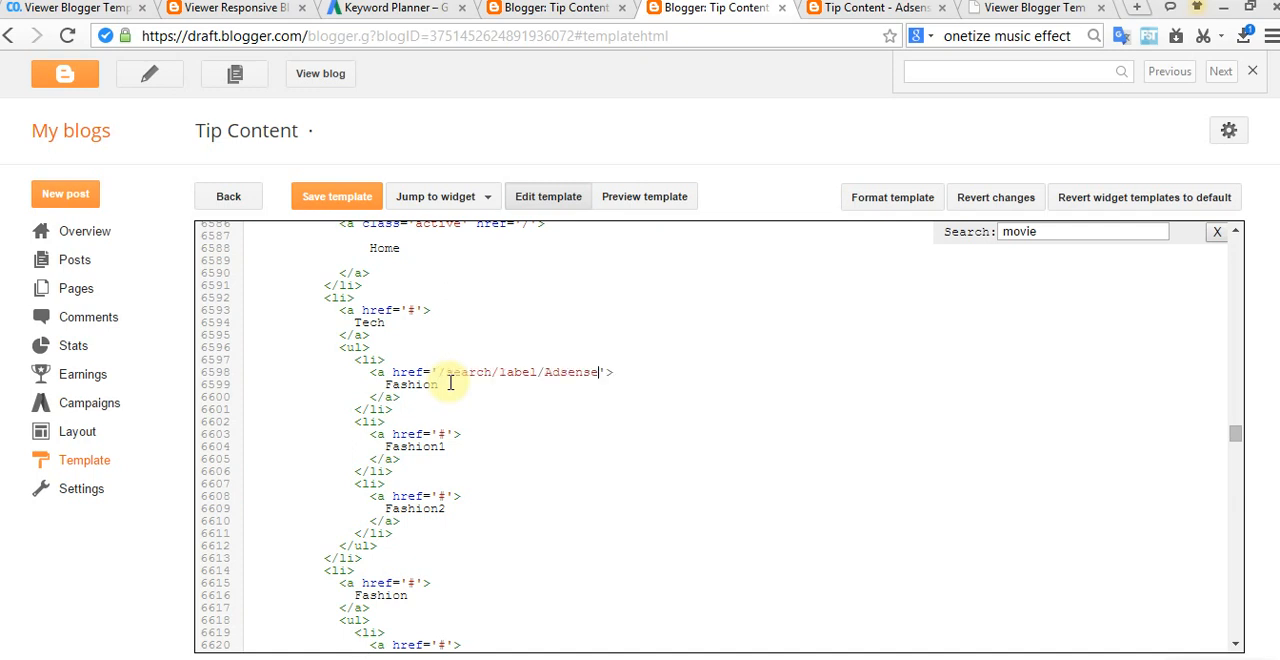
pyautogui.moveTo(437, 385); pyautogui.dragTo(381, 374)
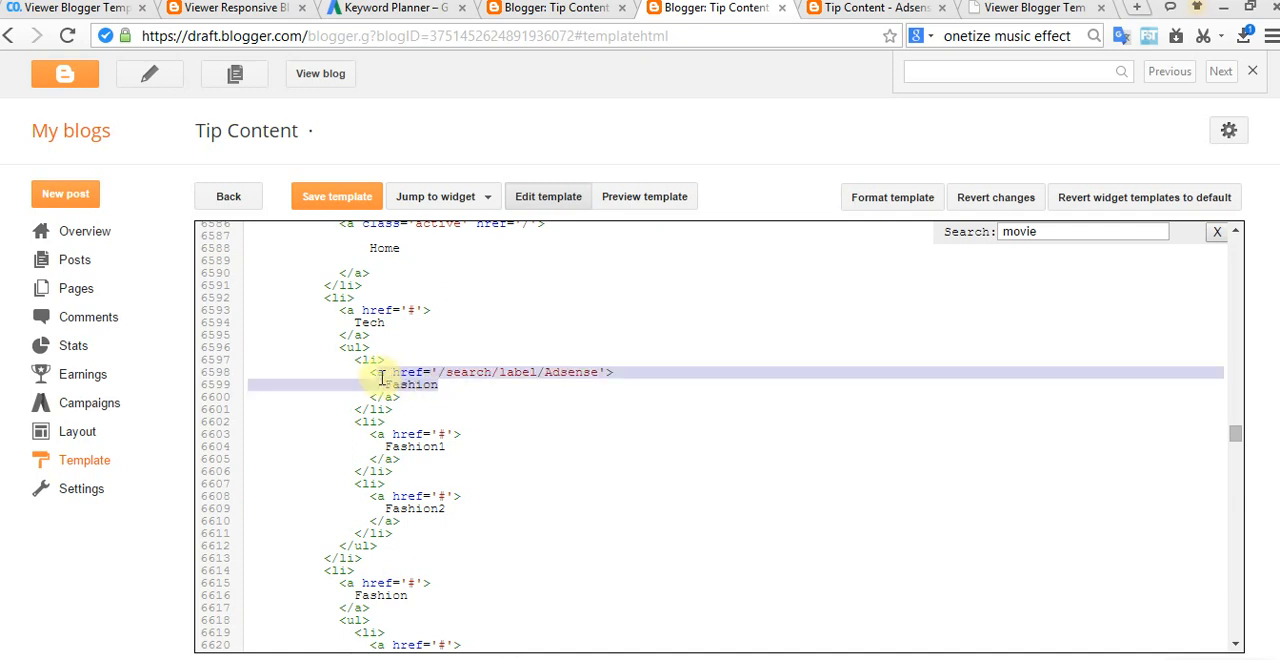
pyautogui.click(452, 395)
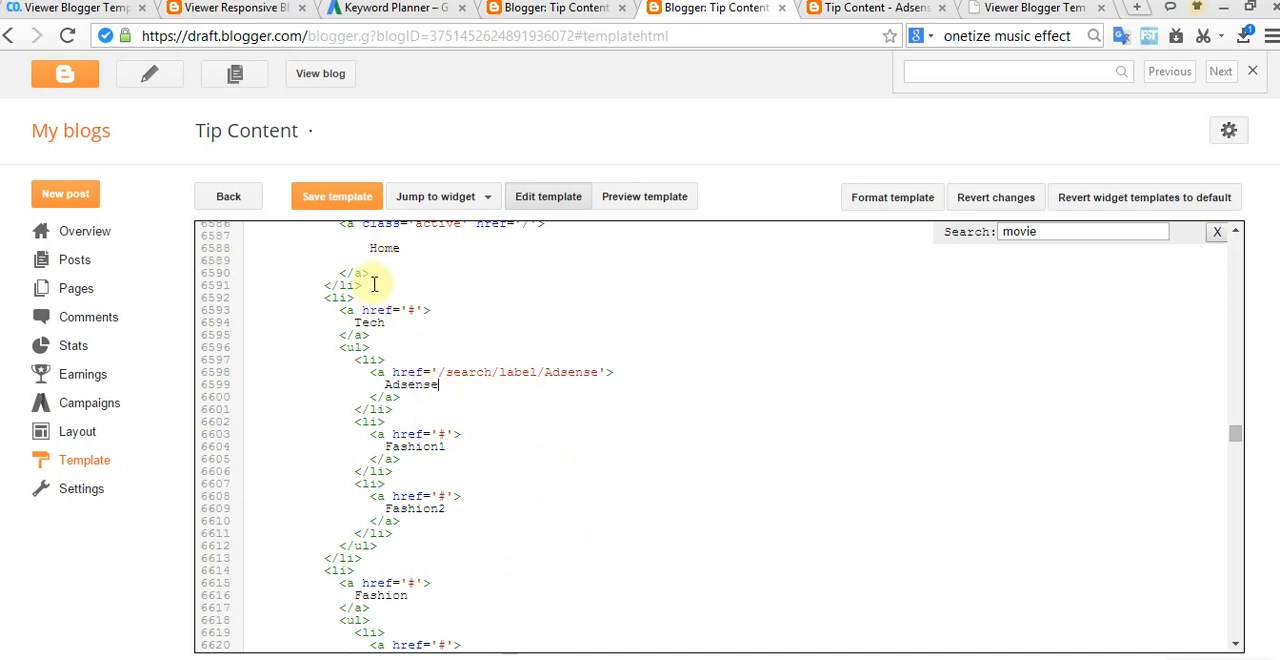
pyautogui.click(337, 200)
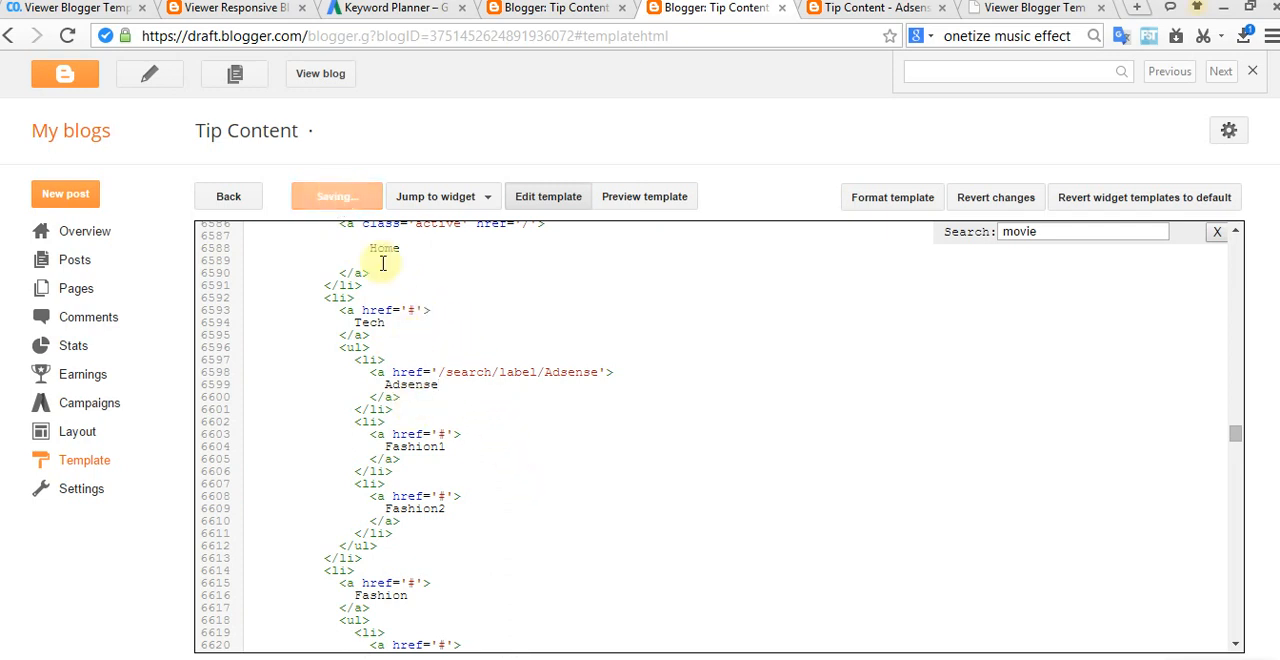
# Step: Reload the blog's home page and test the Adsense entry under the Tech menu
pyautogui.click(862, 9)
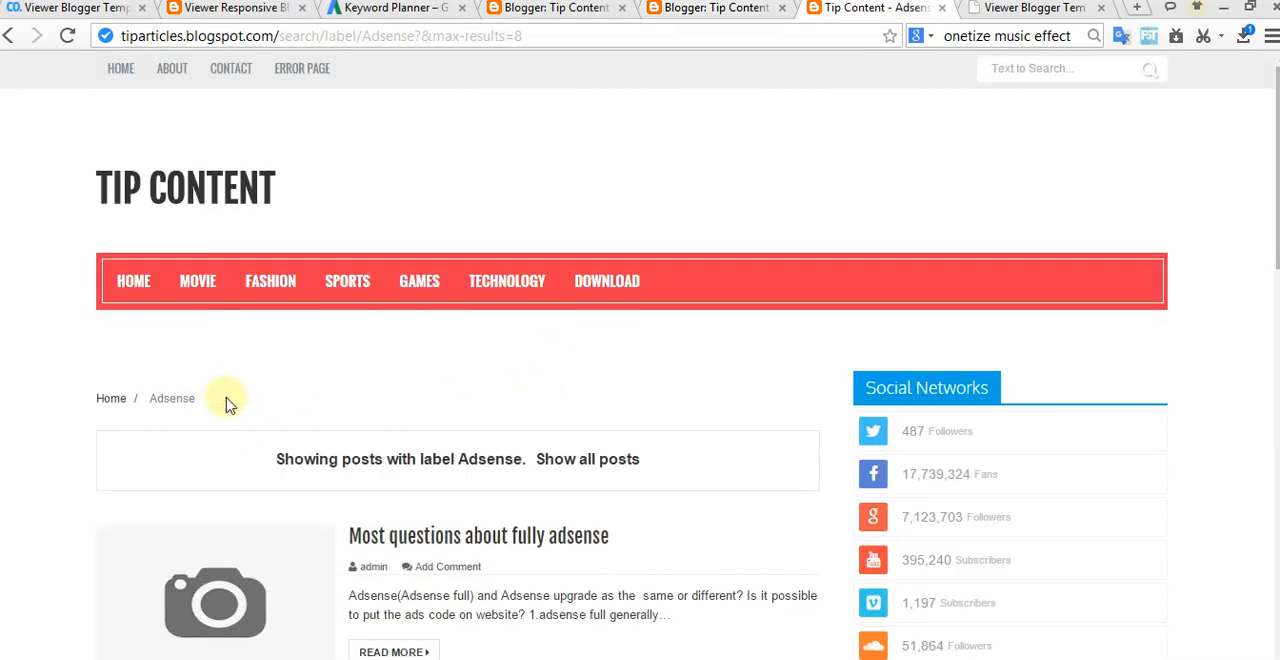
pyautogui.moveTo(186, 277)
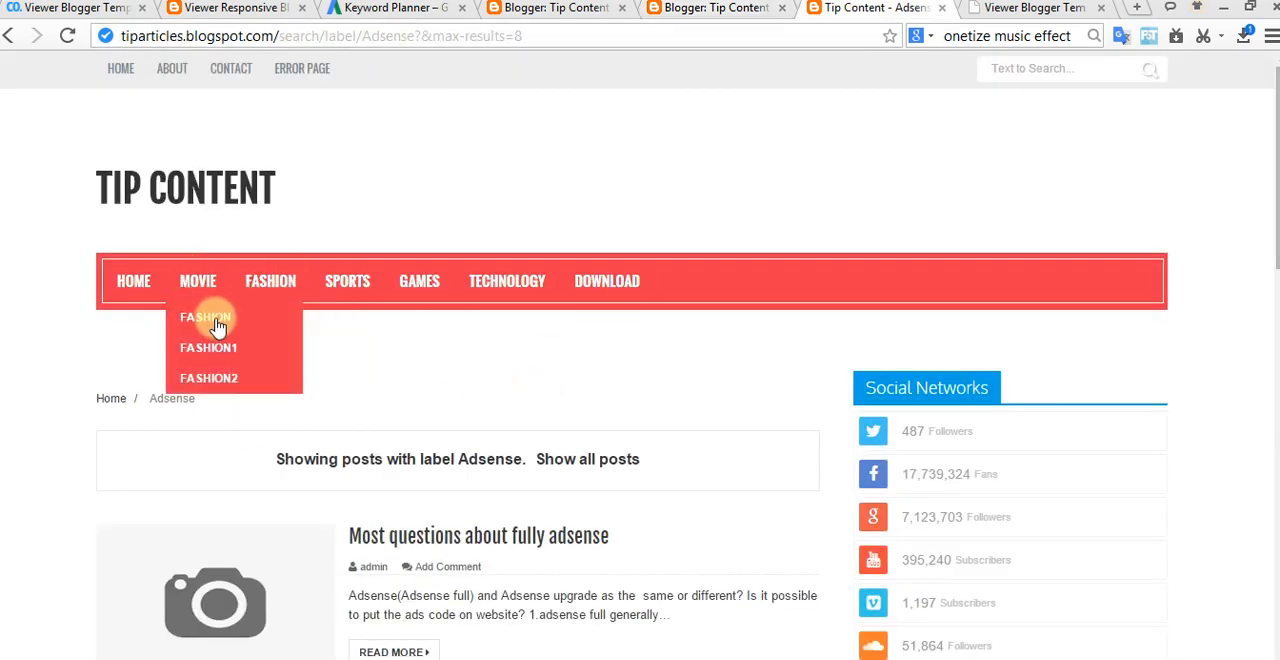
pyautogui.click(124, 278)
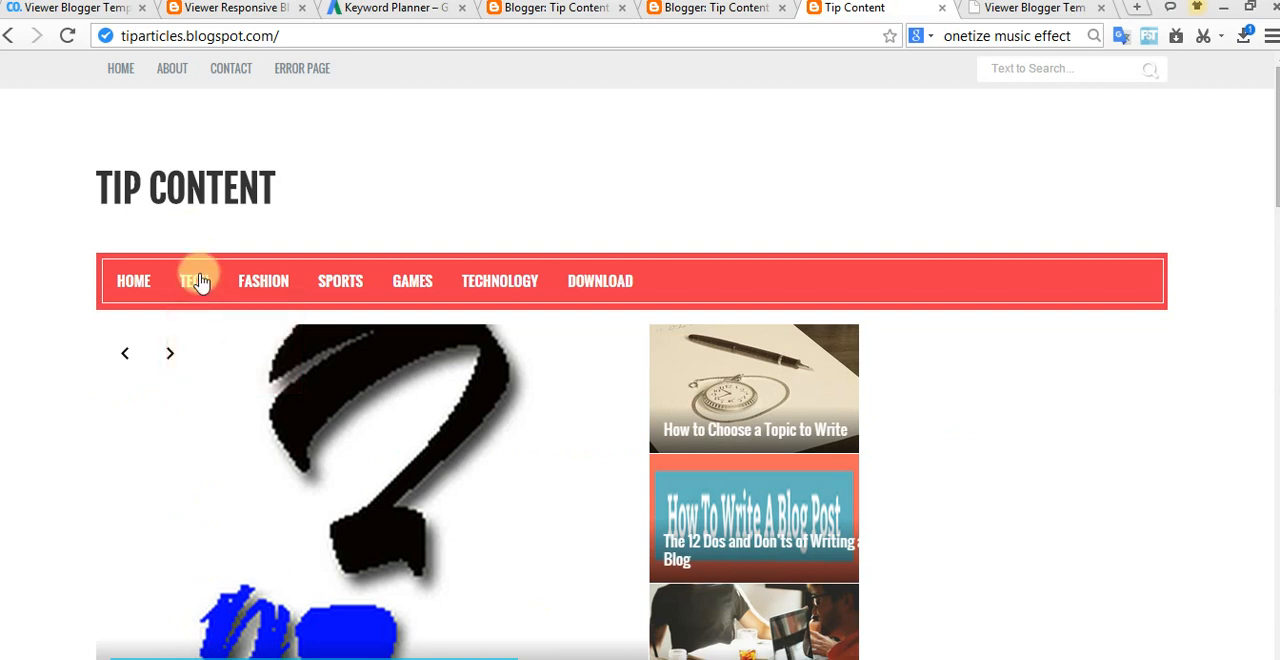
pyautogui.moveTo(189, 293)
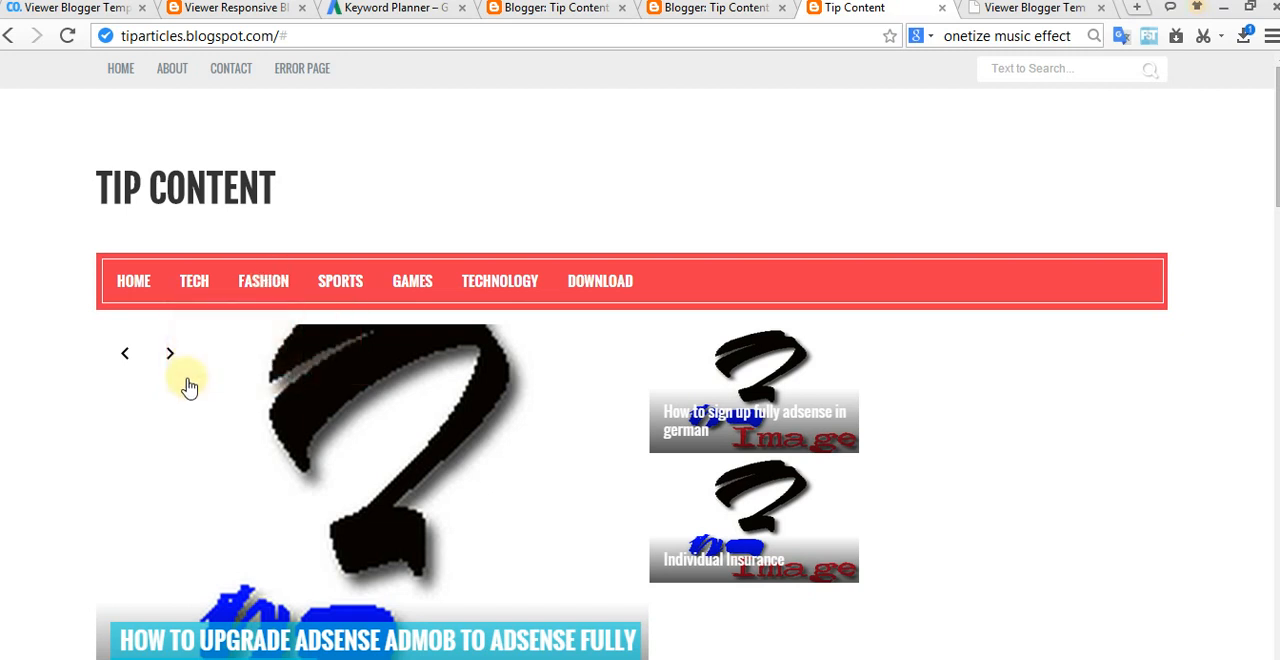
pyautogui.click(133, 284)
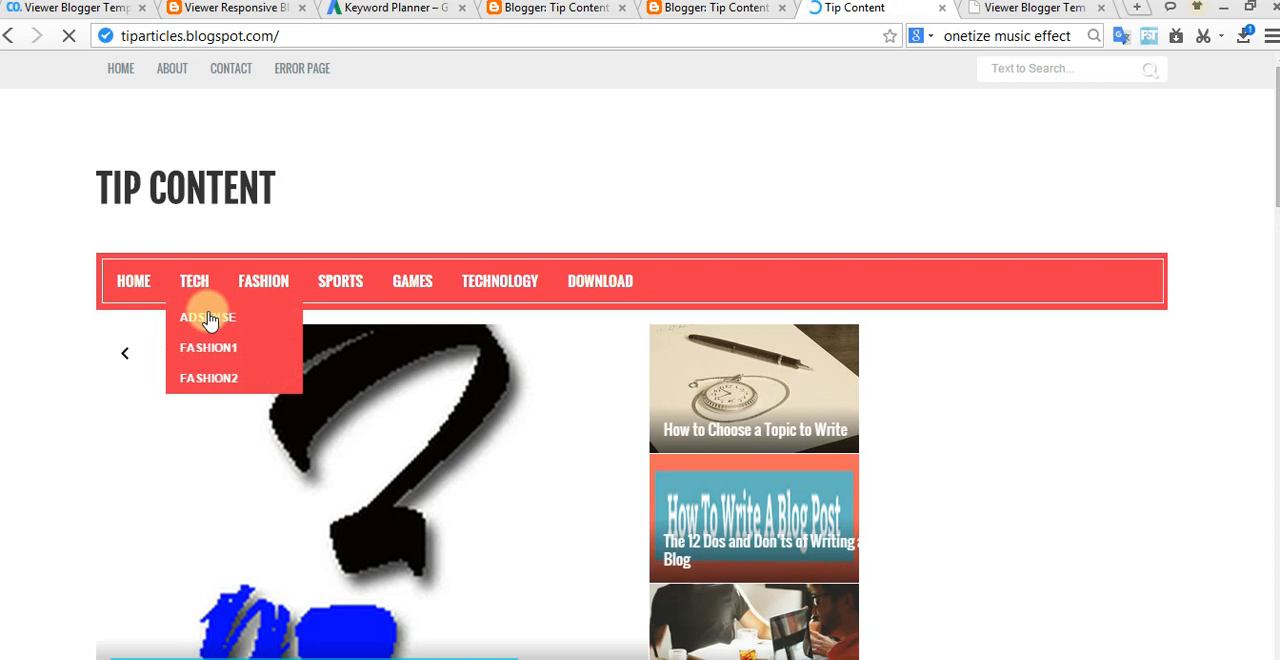
pyautogui.click(208, 318)
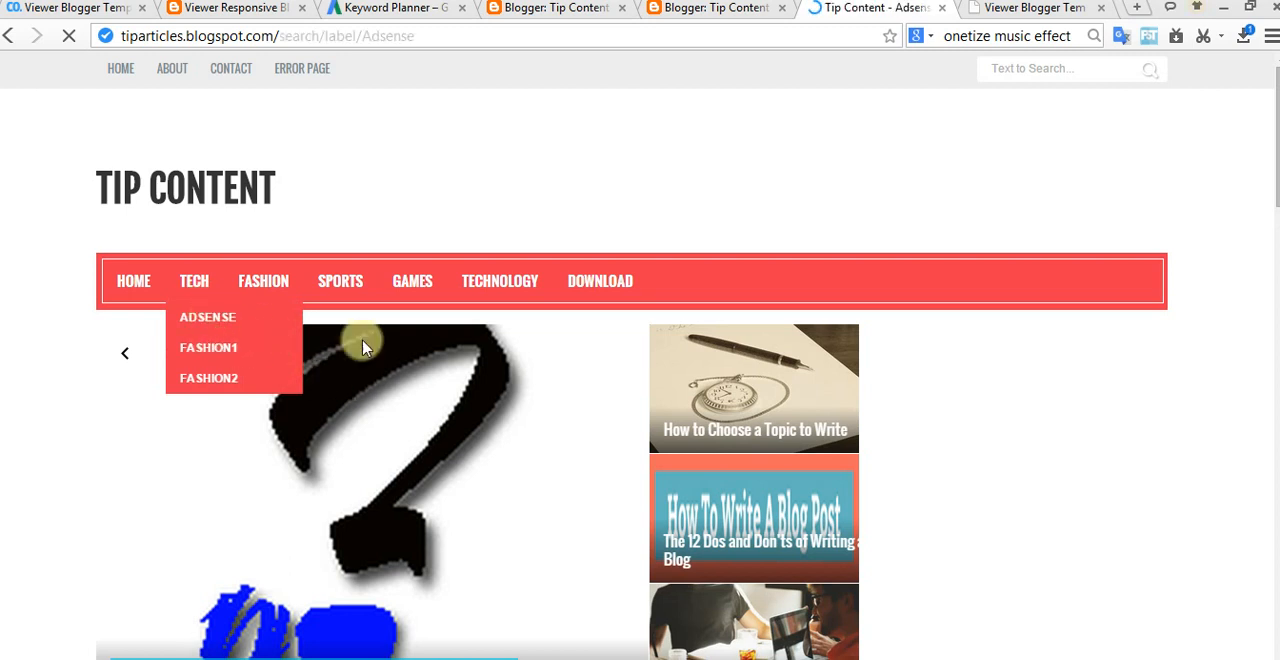
# Step: Examine the Adsense label page, including its post list, sidebar and footer sections
pyautogui.scroll(-3, 516, 356)
pyautogui.scroll(-5, 516, 356)
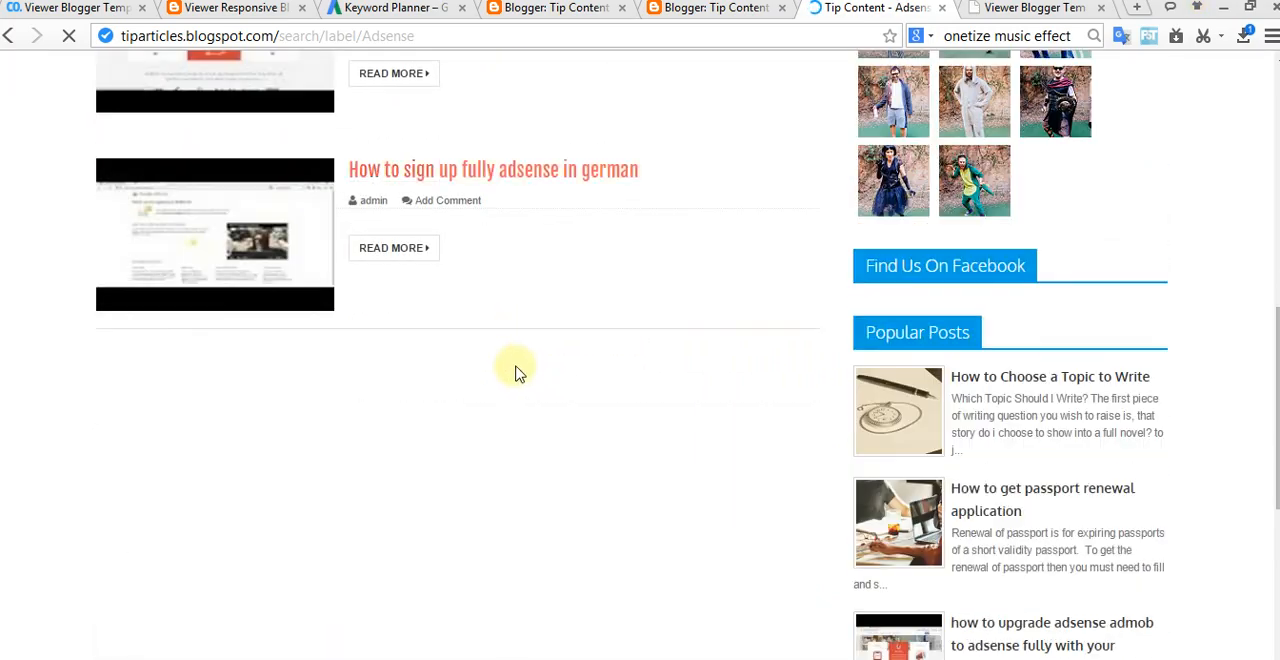
pyautogui.scroll(5, 514, 366)
pyautogui.scroll(1, 516, 368)
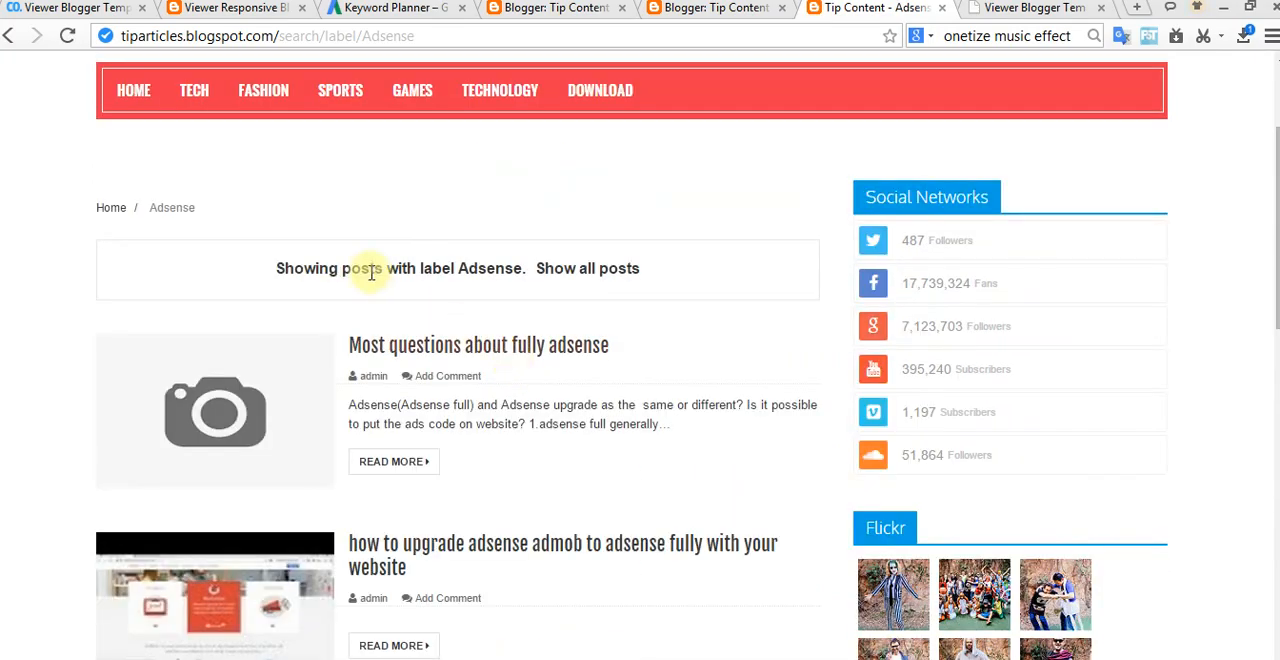
pyautogui.scroll(-6, 600, 390)
pyautogui.scroll(-6, 610, 390)
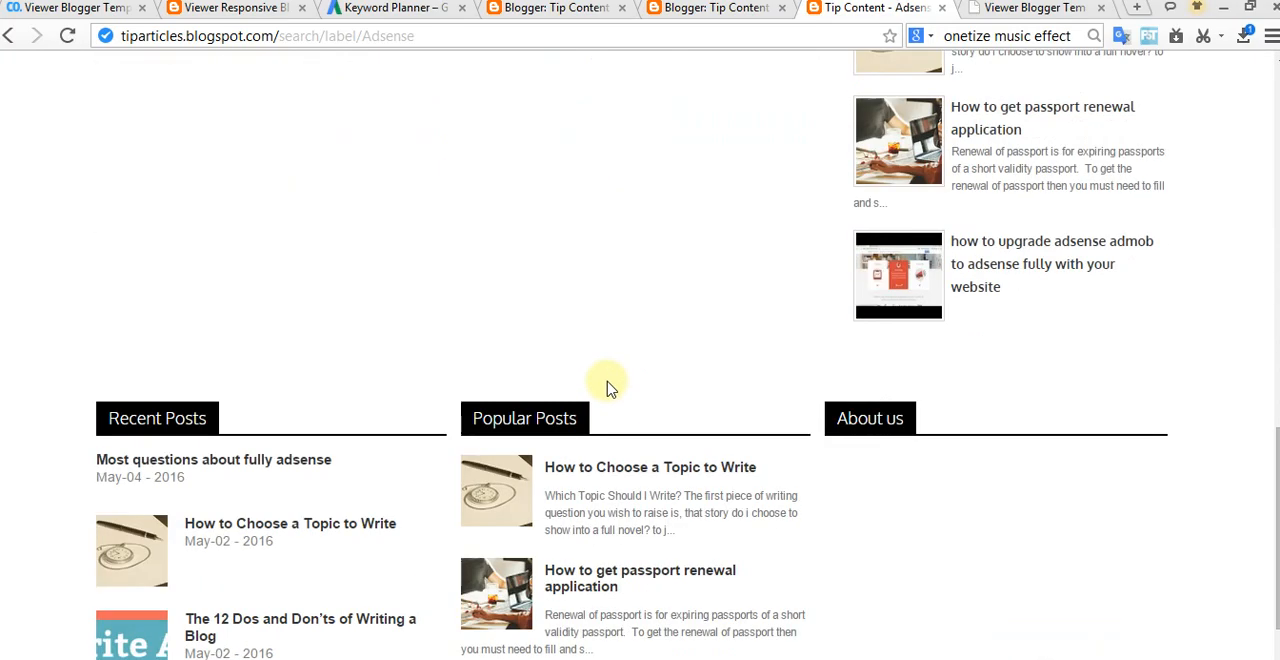
pyautogui.scroll(7, 612, 393)
pyautogui.scroll(5, 600, 385)
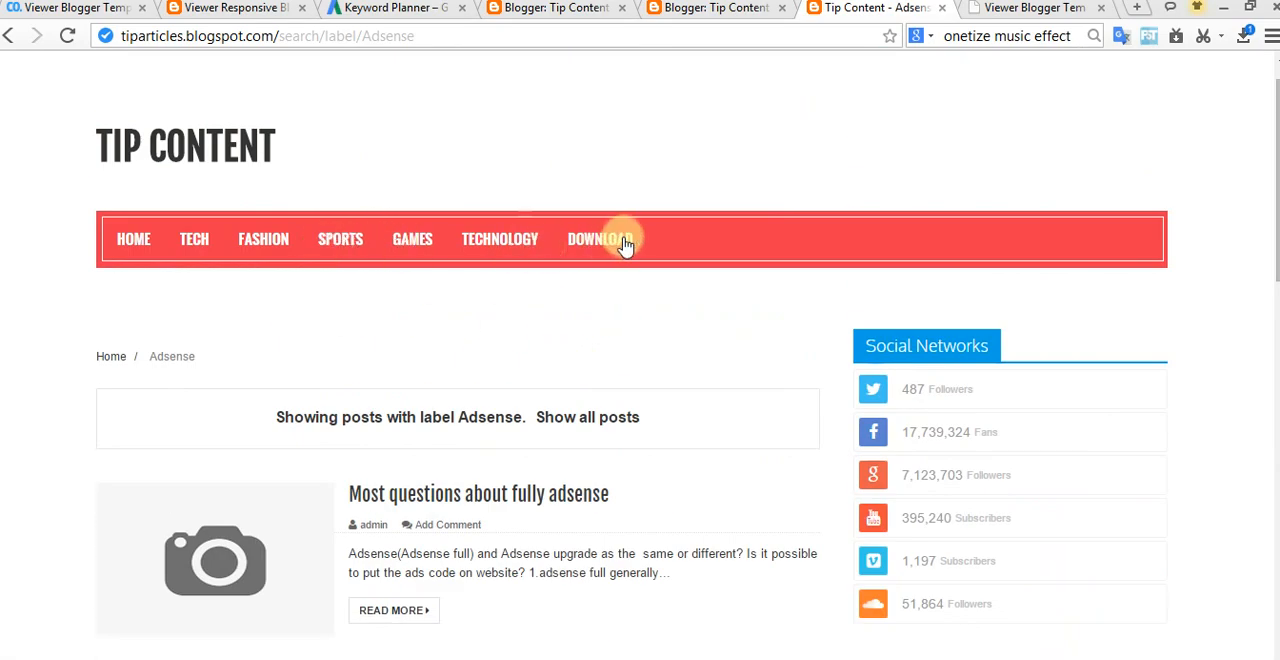
# Step: Look over the remaining navigation menu items in the template code
pyautogui.click(740, 20)
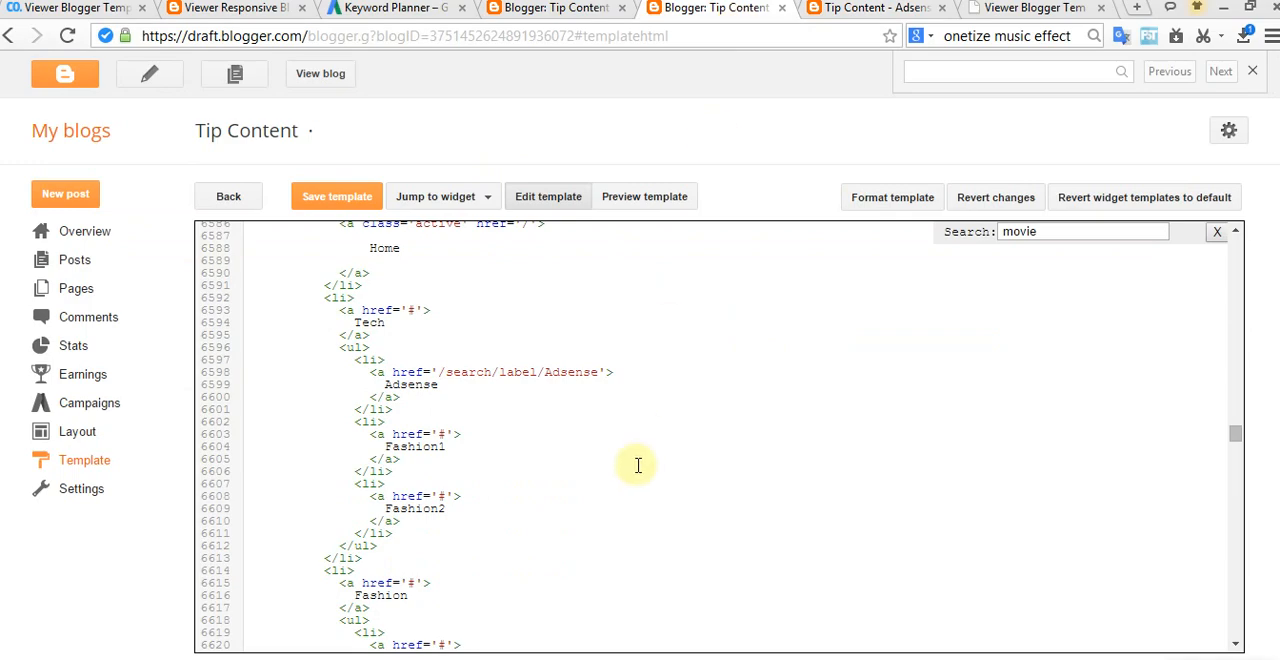
pyautogui.scroll(-3, 603, 469)
pyautogui.scroll(-6, 470, 490)
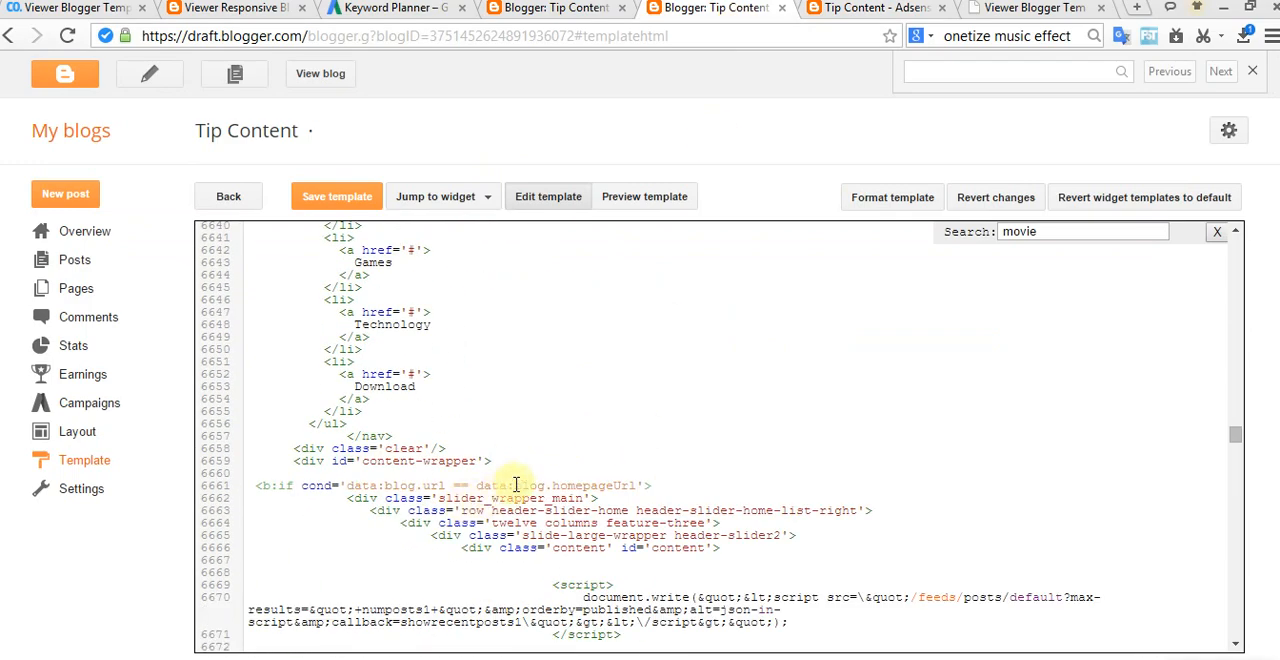
pyautogui.scroll(1, 509, 491)
# Step: Check the copyright and credit lines in the blog's footer, then search the template code for 2015
pyautogui.click(866, 20)
pyautogui.scroll(-5, 643, 519)
pyautogui.scroll(-6, 643, 519)
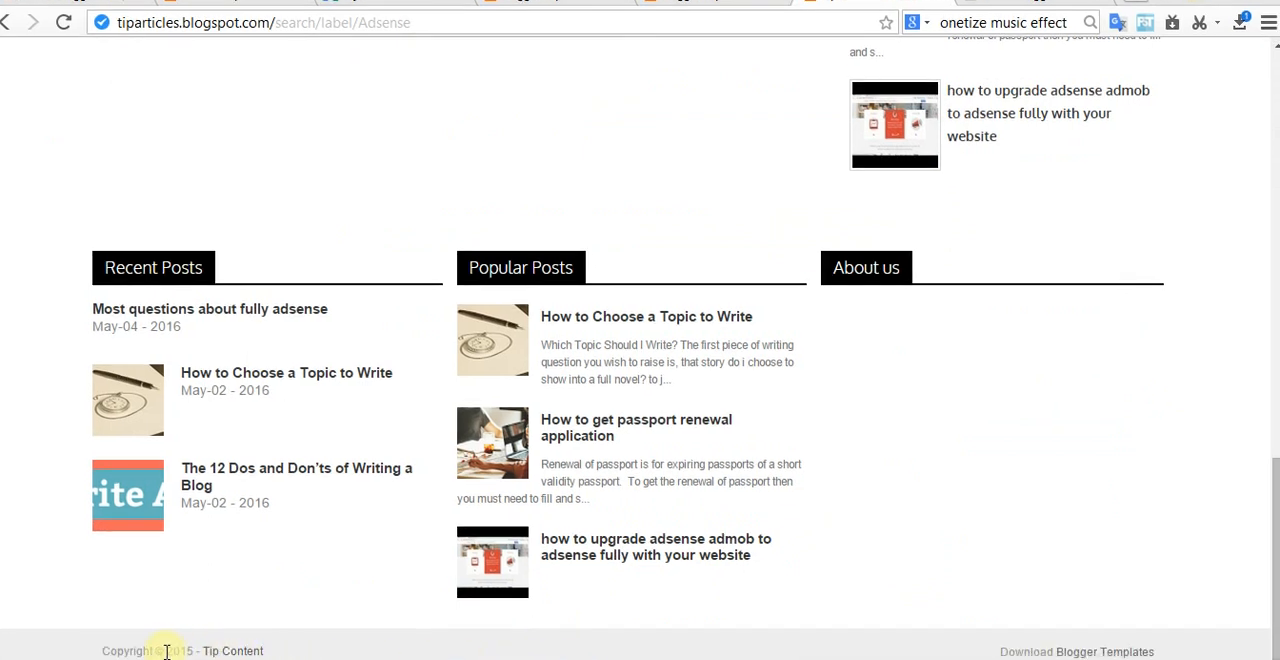
pyautogui.click(718, 4)
pyautogui.moveTo(1077, 214); pyautogui.dragTo(970, 217)
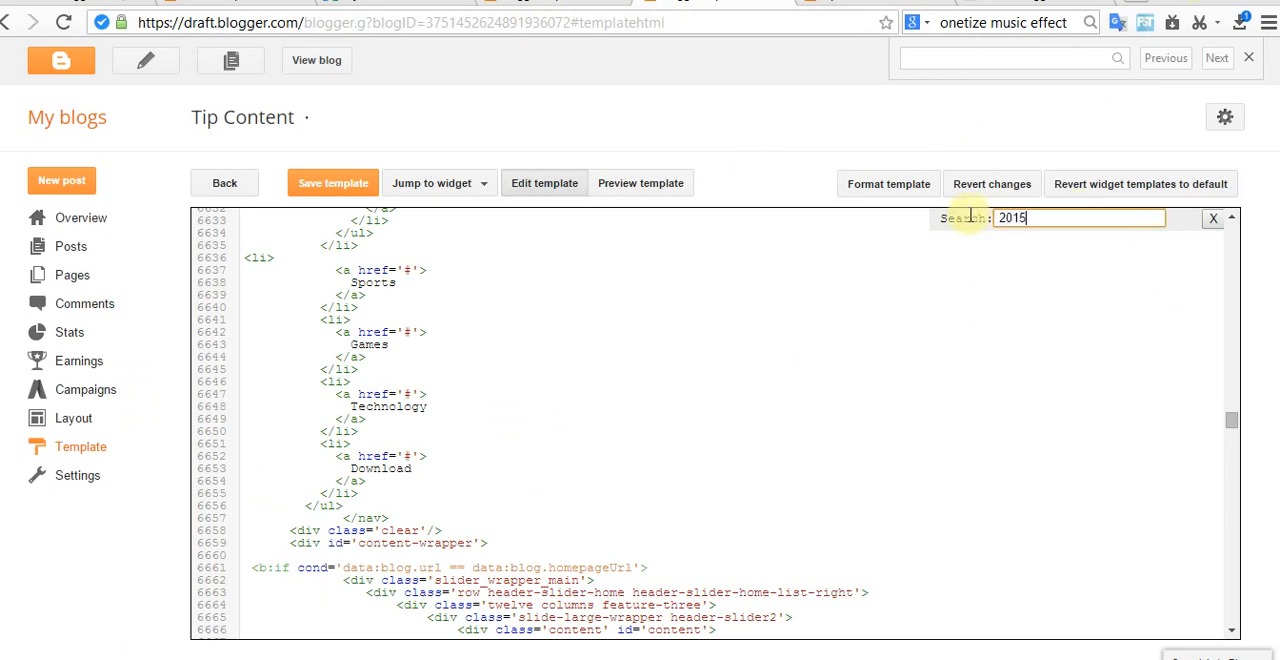
pyautogui.press('Return')
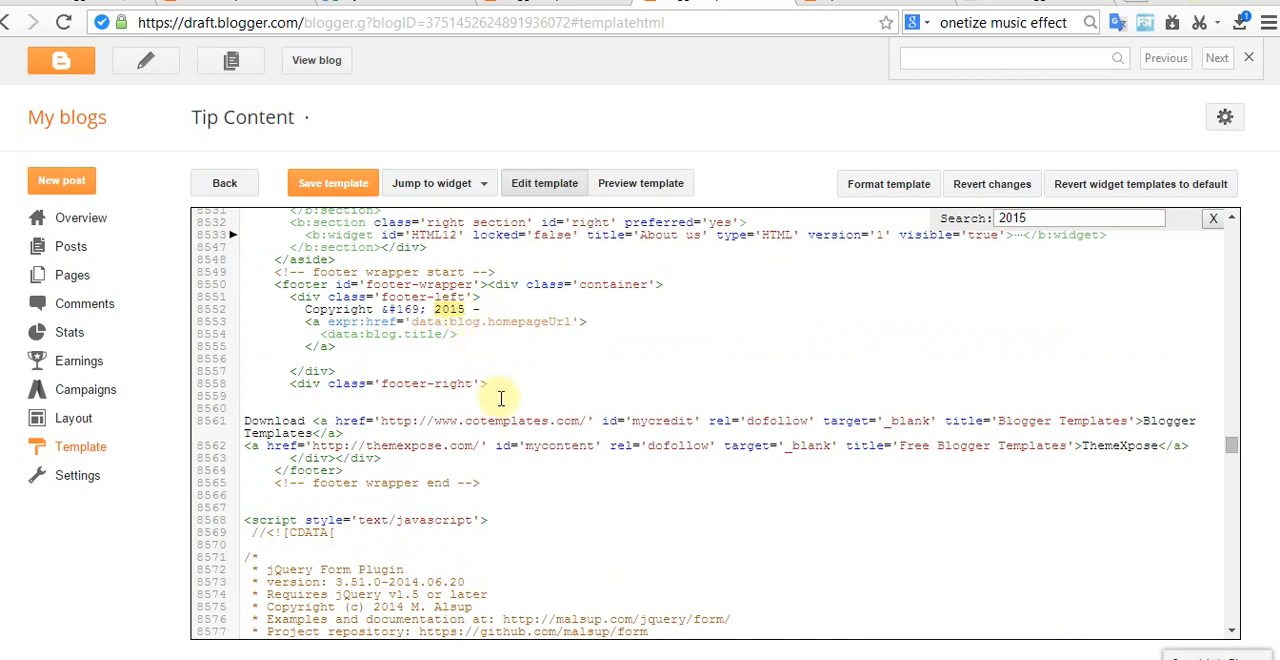
# Step: Change the copyright year in the footer code to 2016 and save the template
pyautogui.click(327, 190)
pyautogui.click(866, 3)
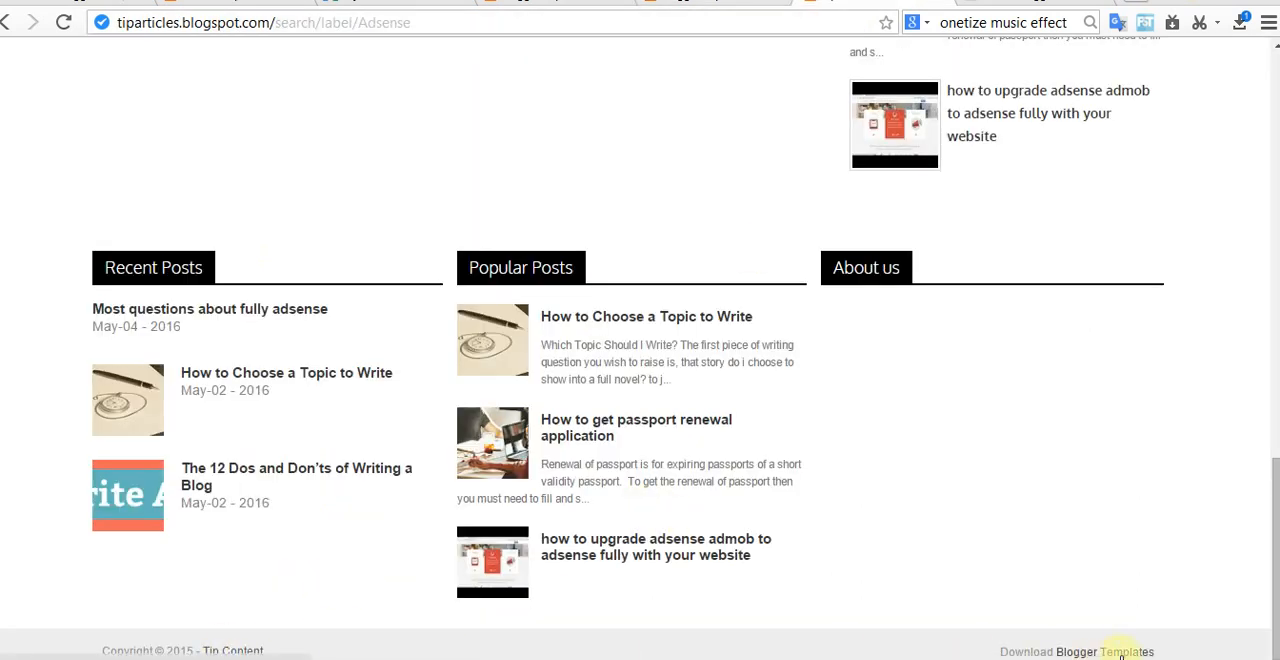
pyautogui.click(786, 6)
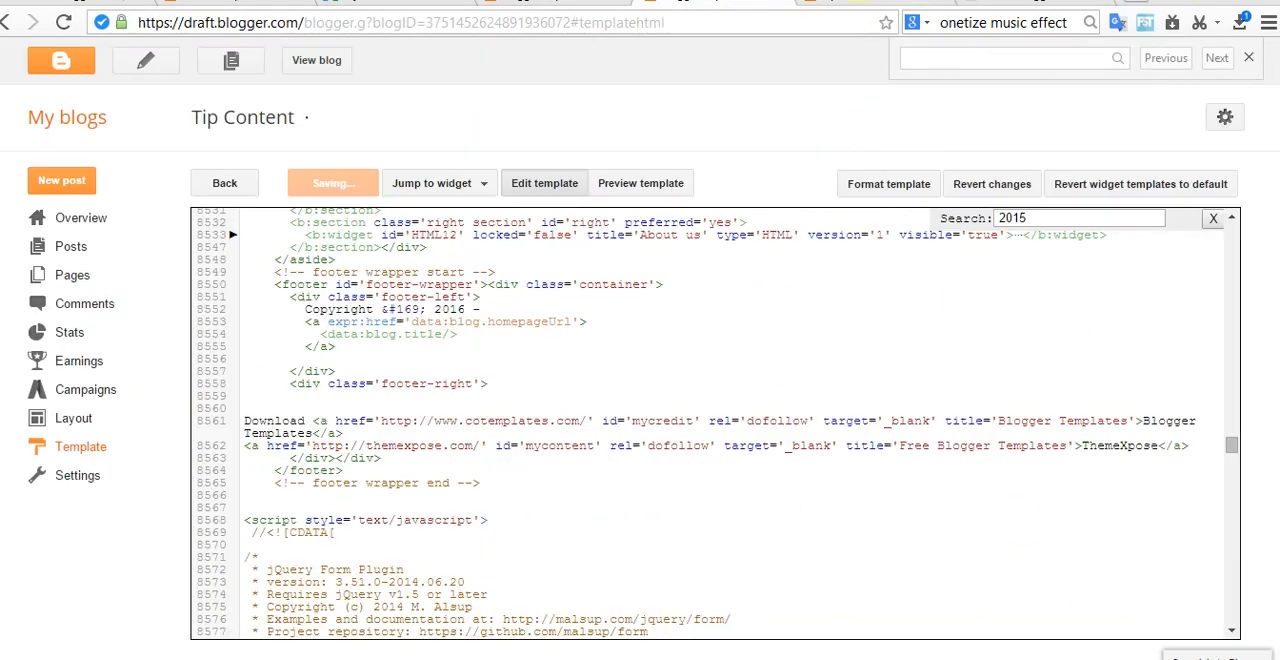
pyautogui.click(870, 5)
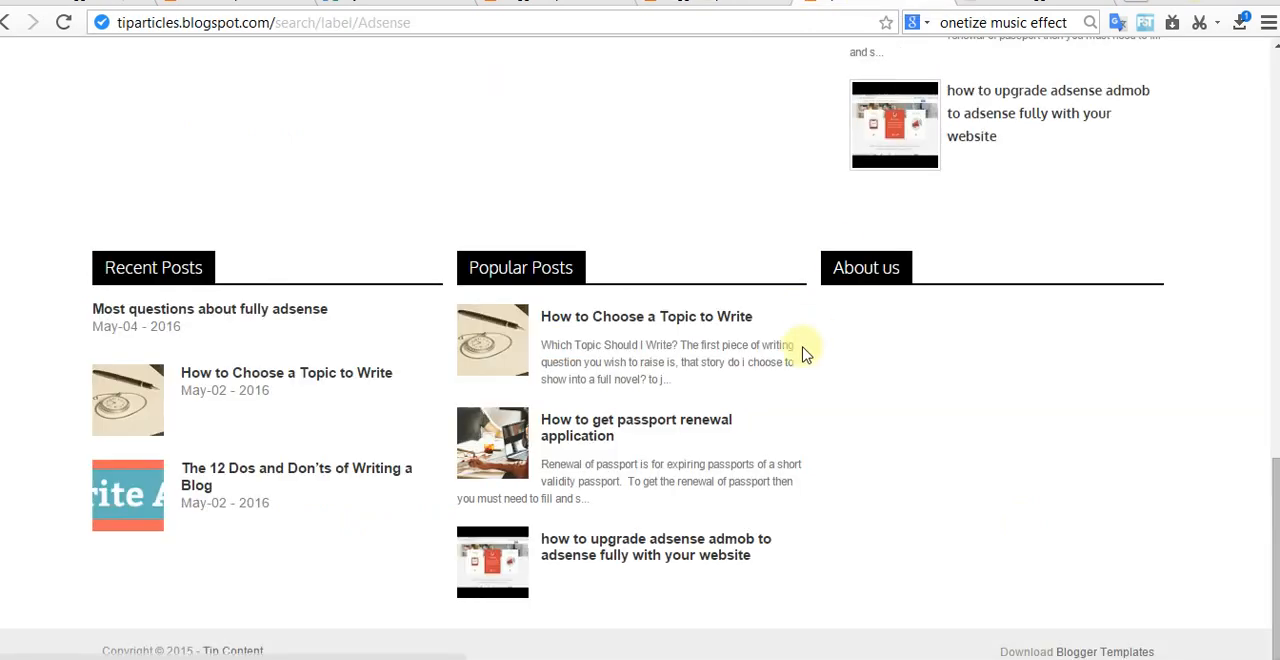
# Step: Open the post "how to upgrade adsense admob to adsense fully with your website" and check its content, comment area and footer copyright line
pyautogui.click(613, 545)
pyautogui.click(725, 3)
pyautogui.click(862, 3)
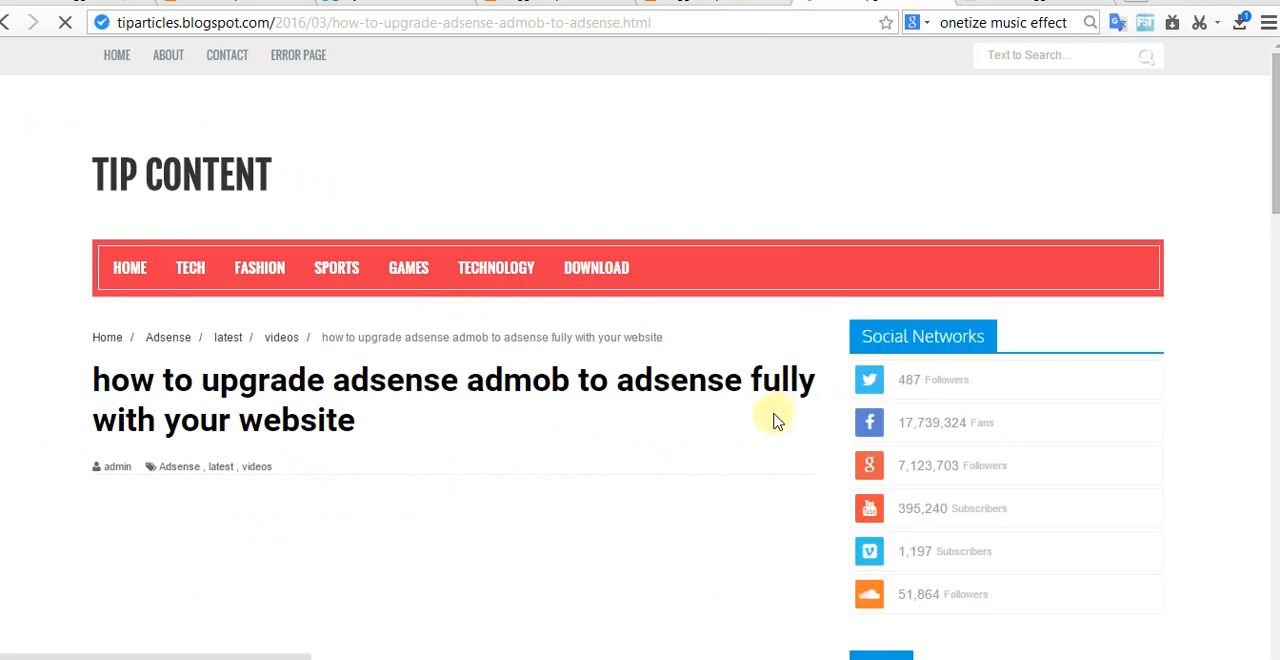
pyautogui.scroll(-10, 677, 451)
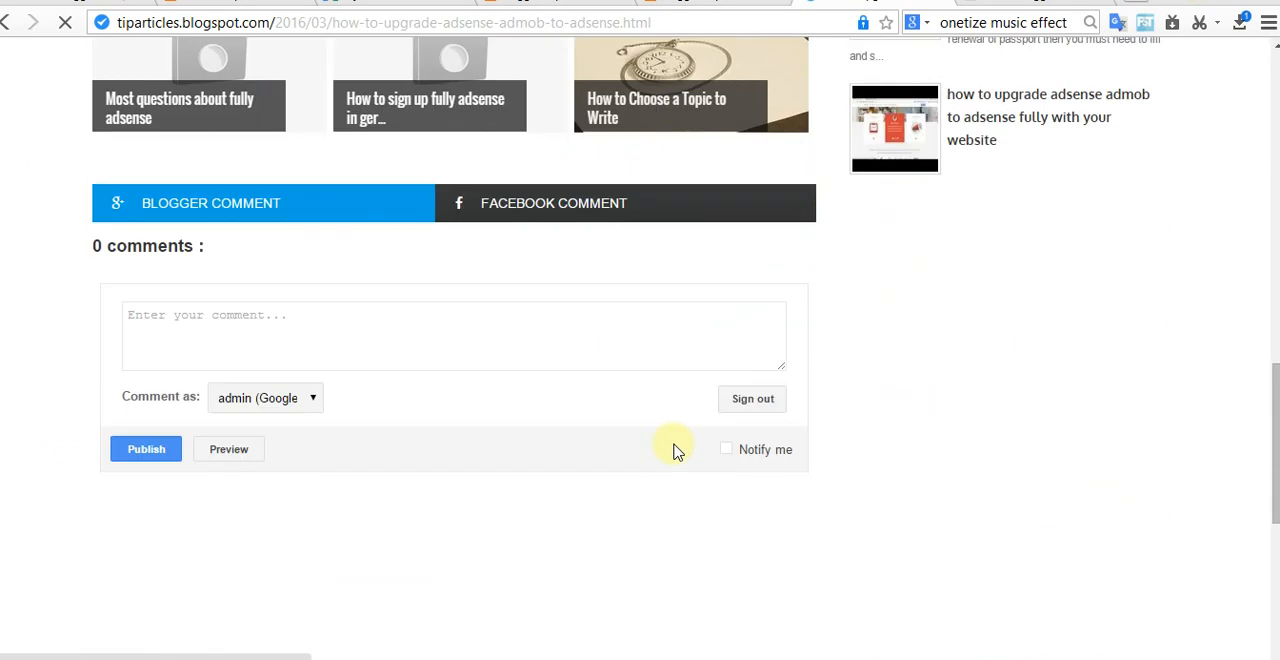
pyautogui.scroll(5, 675, 444)
pyautogui.scroll(9, 555, 435)
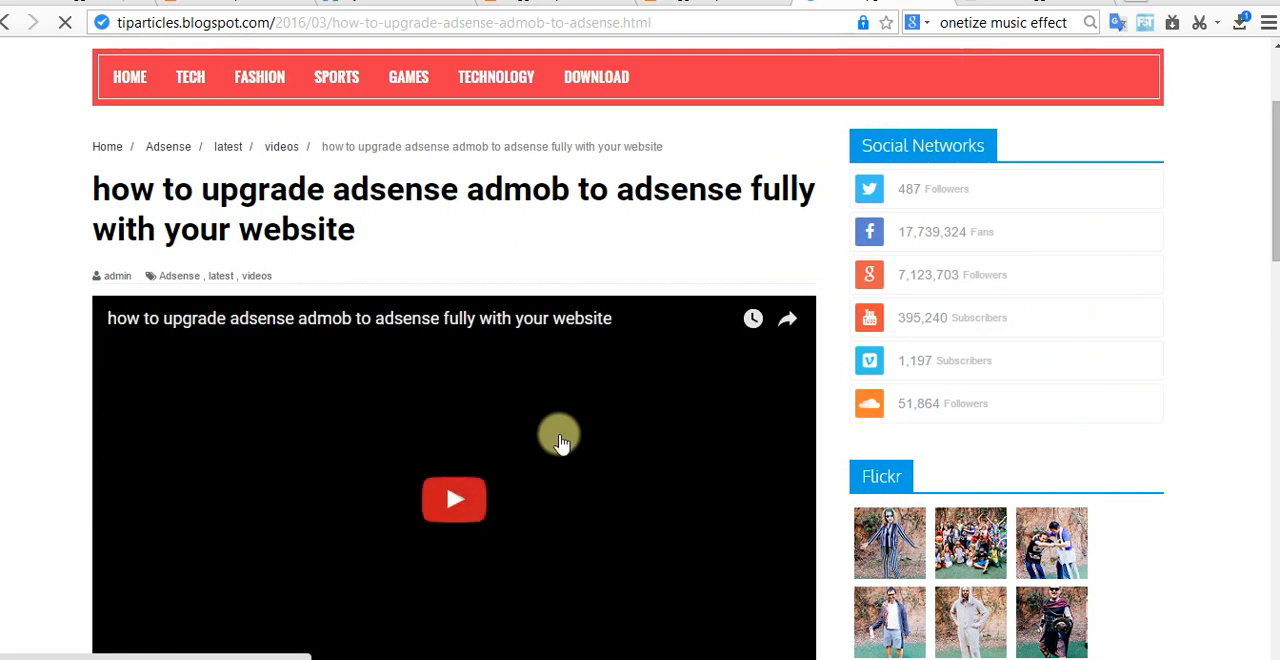
pyautogui.scroll(-15, 570, 450)
pyautogui.scroll(-4, 600, 474)
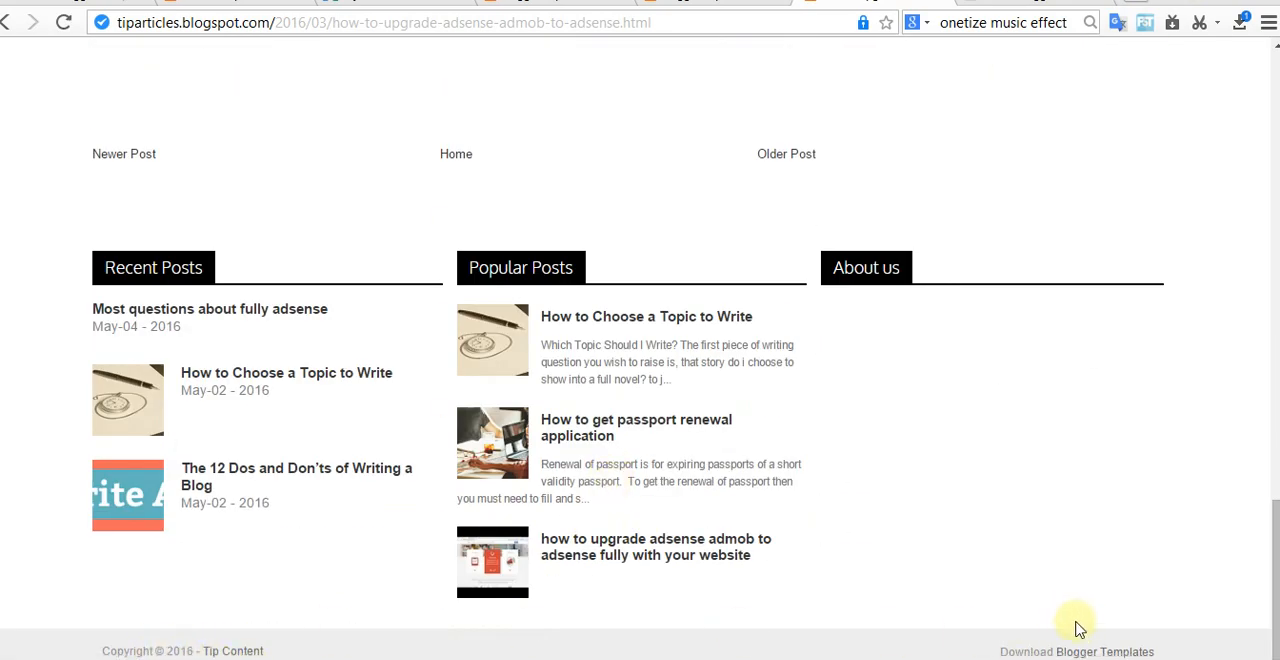
pyautogui.scroll(20, 1040, 595)
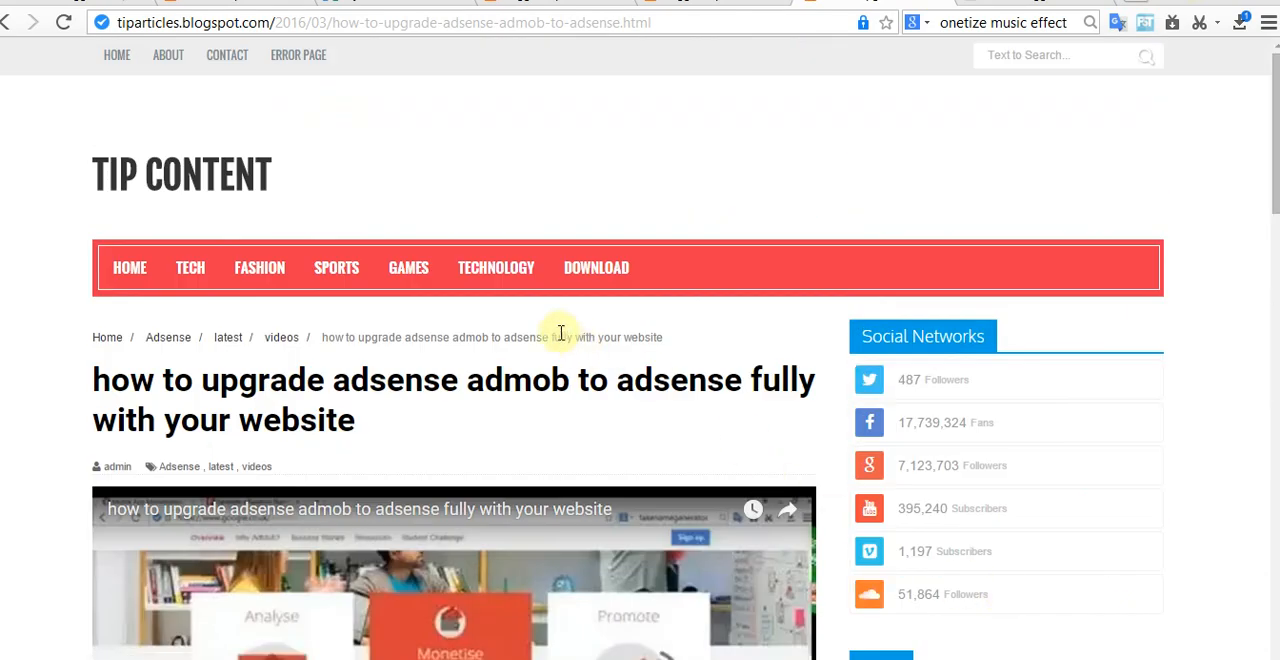
# Step: Check the navigation submenus on the post page, then its video, share buttons and sidebar gadgets
pyautogui.moveTo(187, 278)
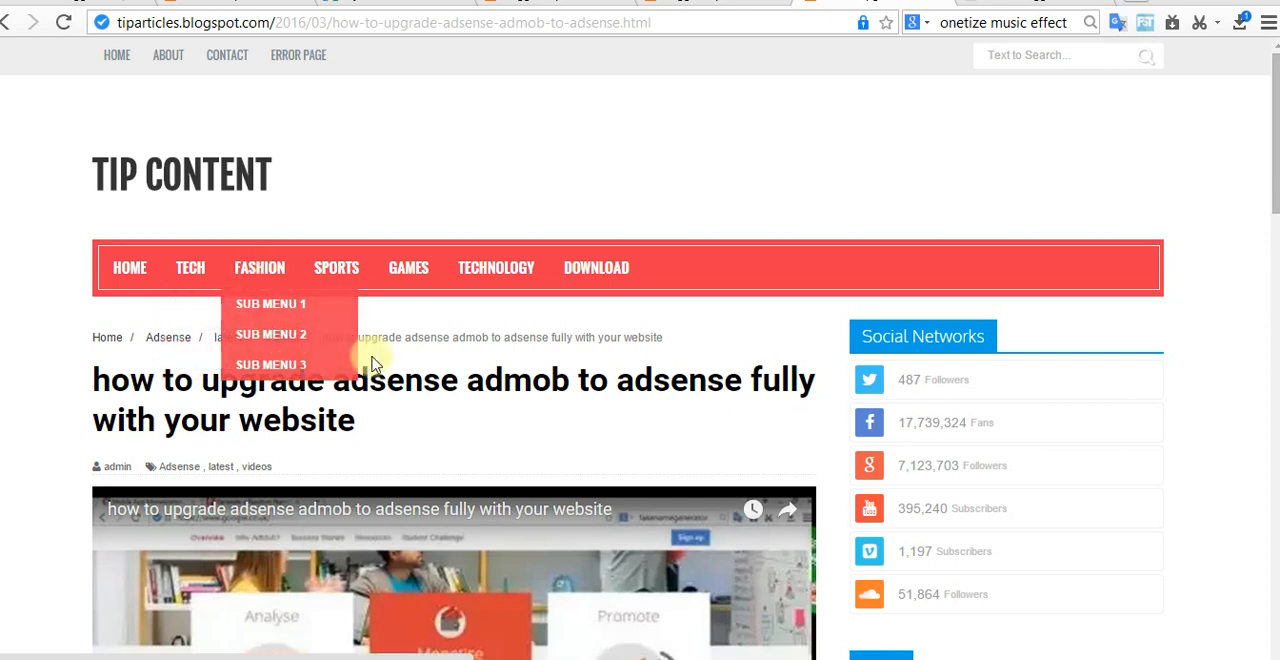
pyautogui.scroll(-2, 873, 430)
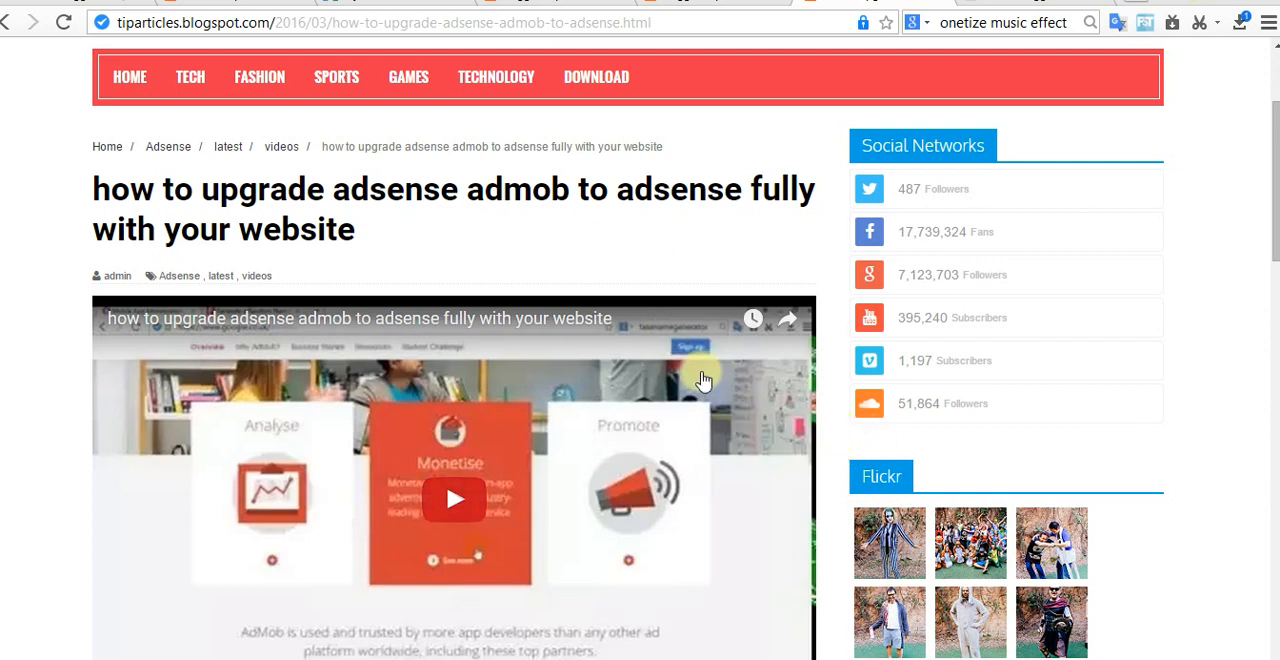
pyautogui.scroll(-3, 703, 380)
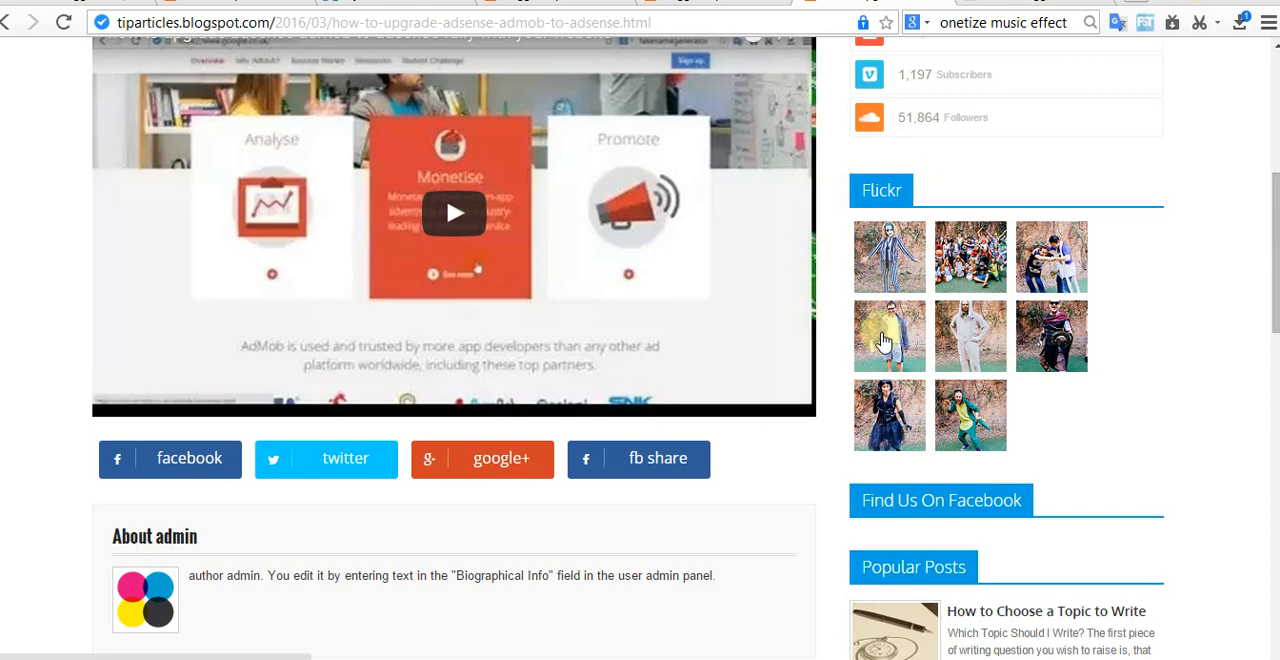
# Step: Return to the blog's home page and look over its slider and the area beside it
pyautogui.scroll(5, 543, 488)
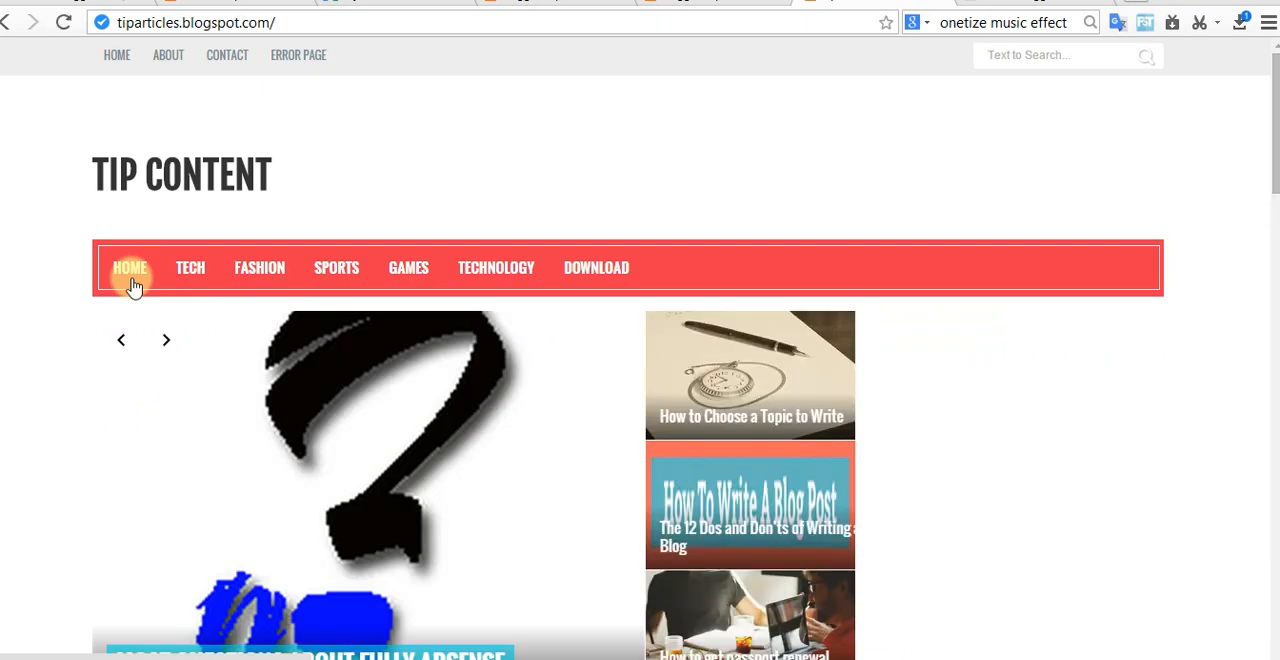
pyautogui.scroll(-5, 429, 449)
pyautogui.scroll(2, 705, 360)
pyautogui.scroll(2, 900, 280)
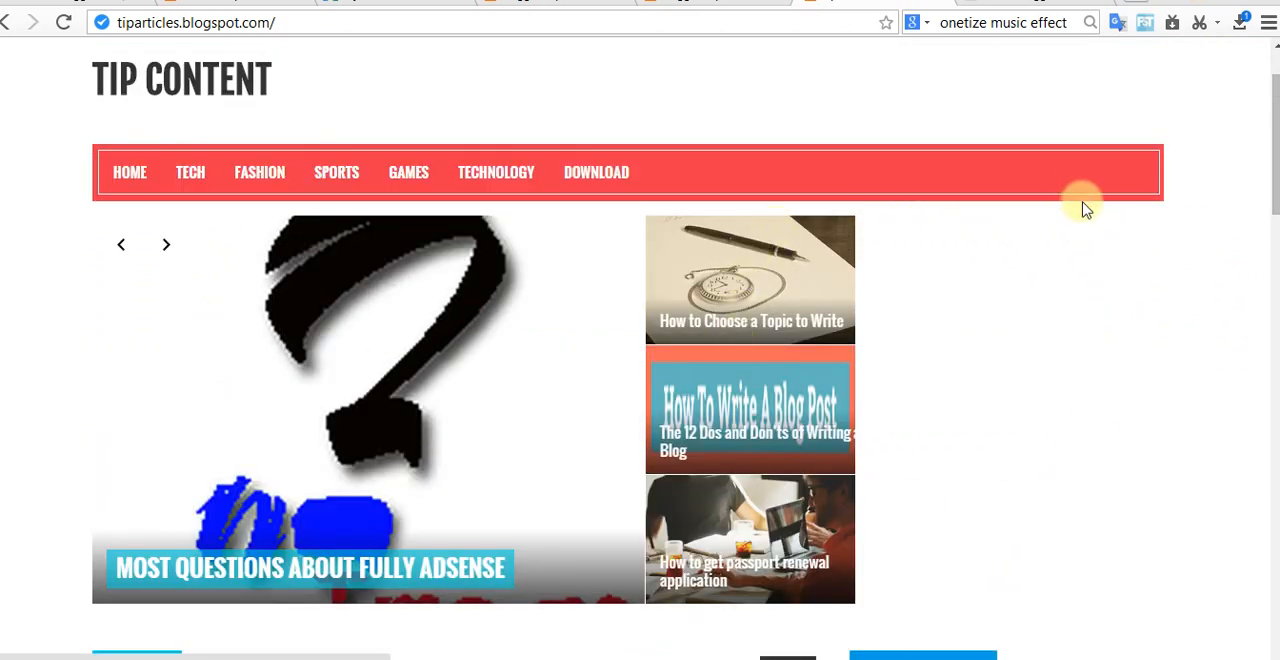
# Step: View the Viewer demo site's home page and examine the Featured Posts section beside the slider
pyautogui.click(760, 5)
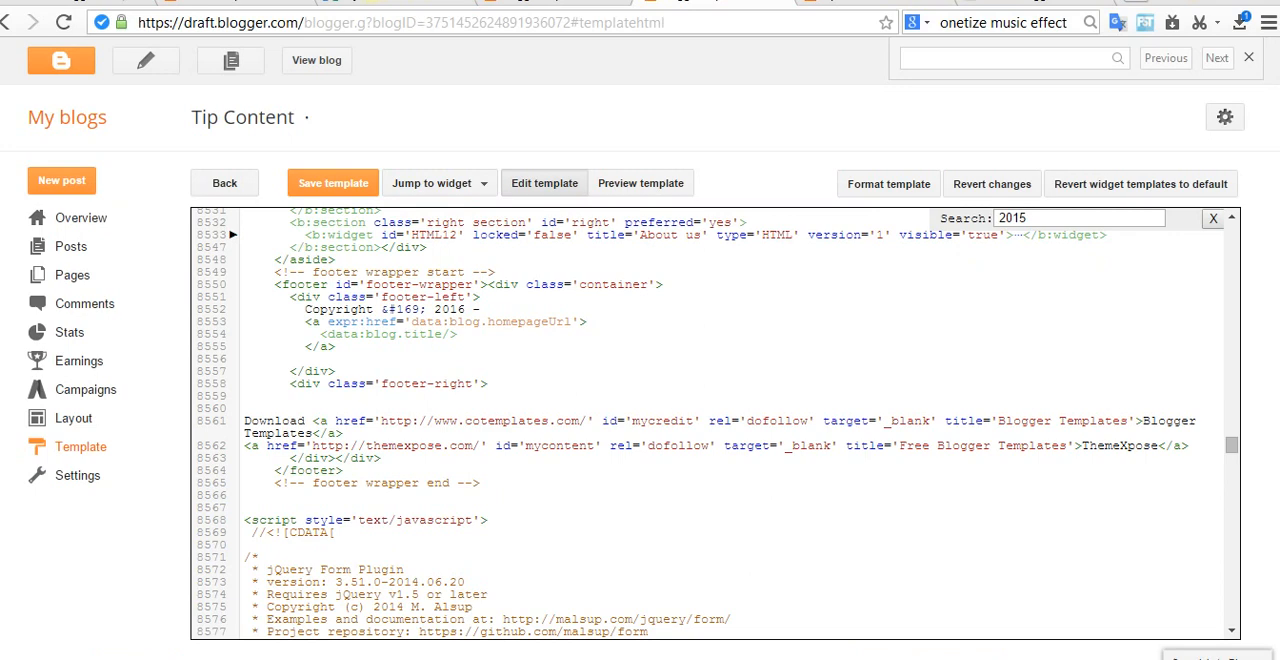
pyautogui.click(400, 3)
pyautogui.click(210, 5)
pyautogui.scroll(-2, 900, 245)
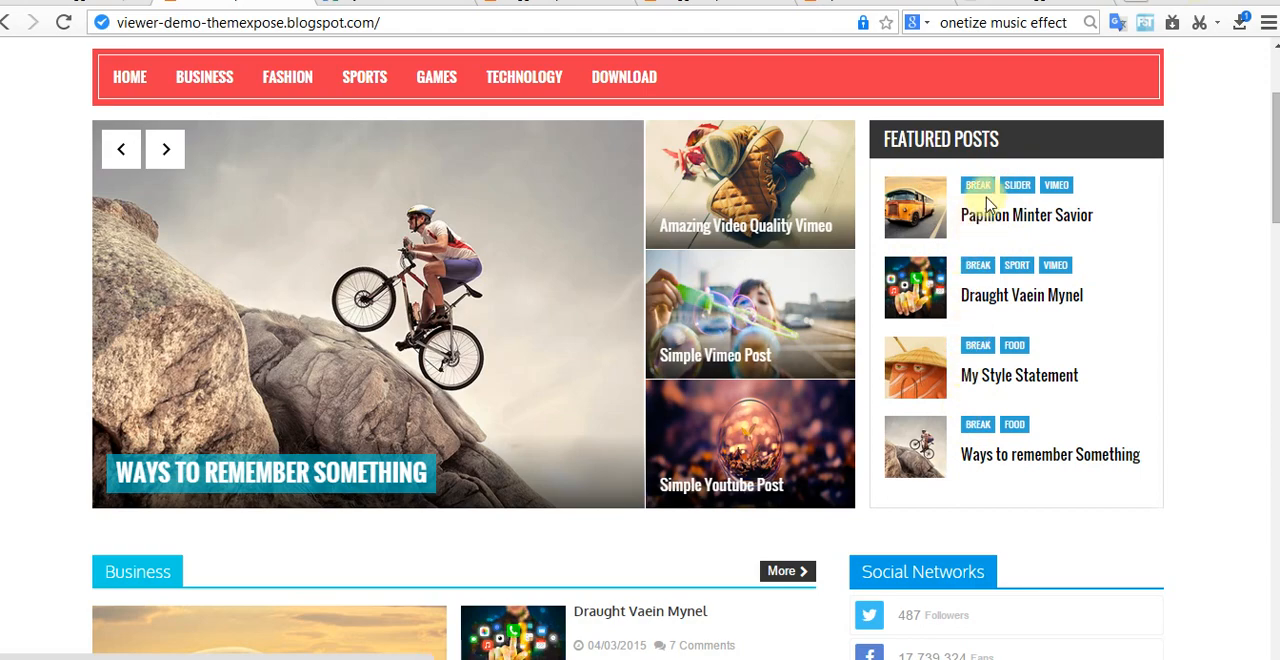
# Step: Look back through the Viewer template documentation from Enable Search Preference to its beginning
pyautogui.click(1035, 3)
pyautogui.scroll(15, 738, 600)
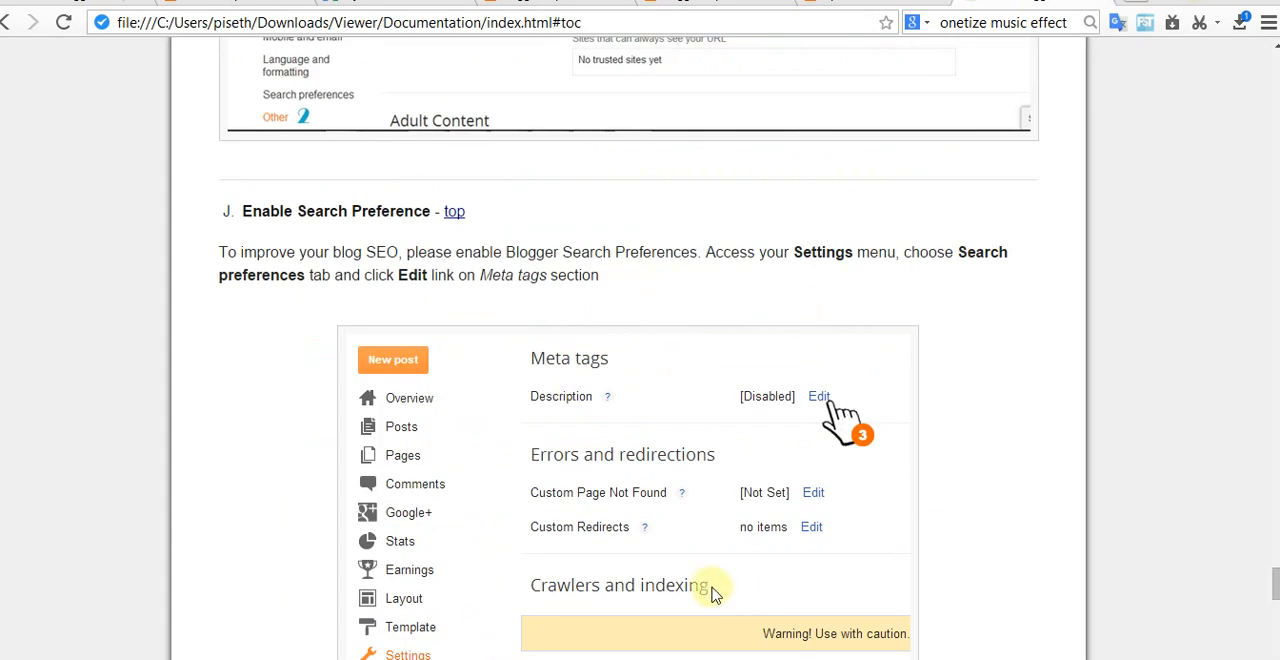
pyautogui.scroll(4, 688, 513)
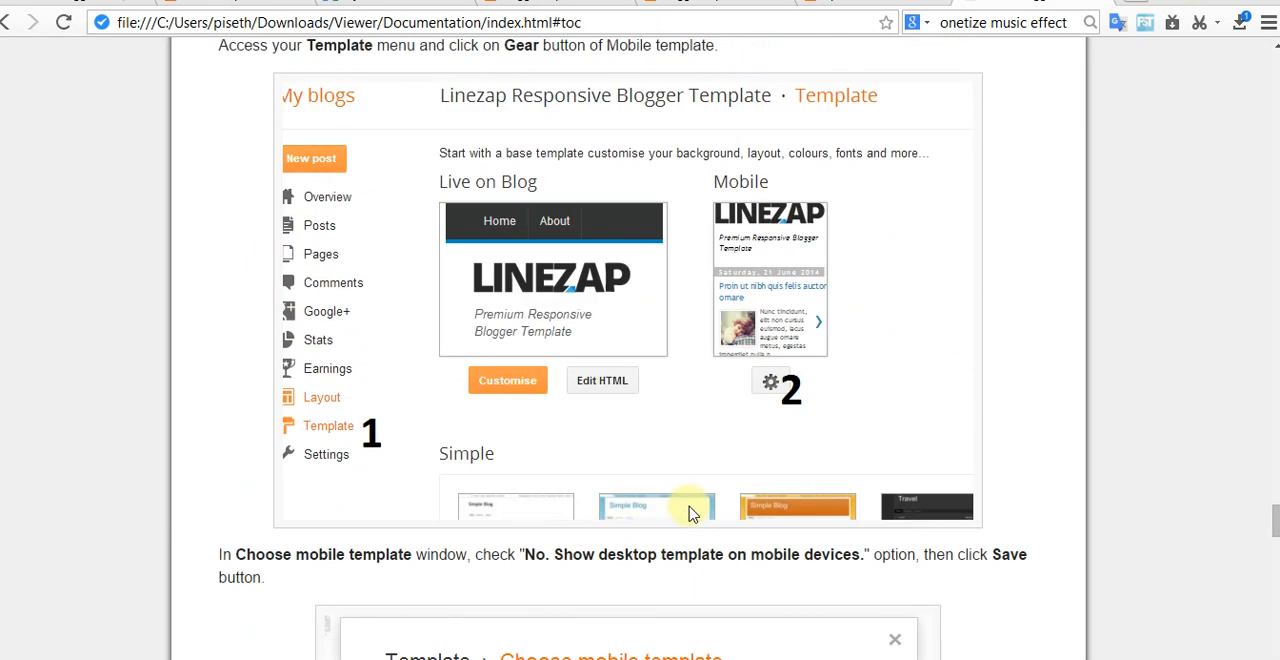
pyautogui.scroll(12, 688, 513)
pyautogui.scroll(7, 694, 512)
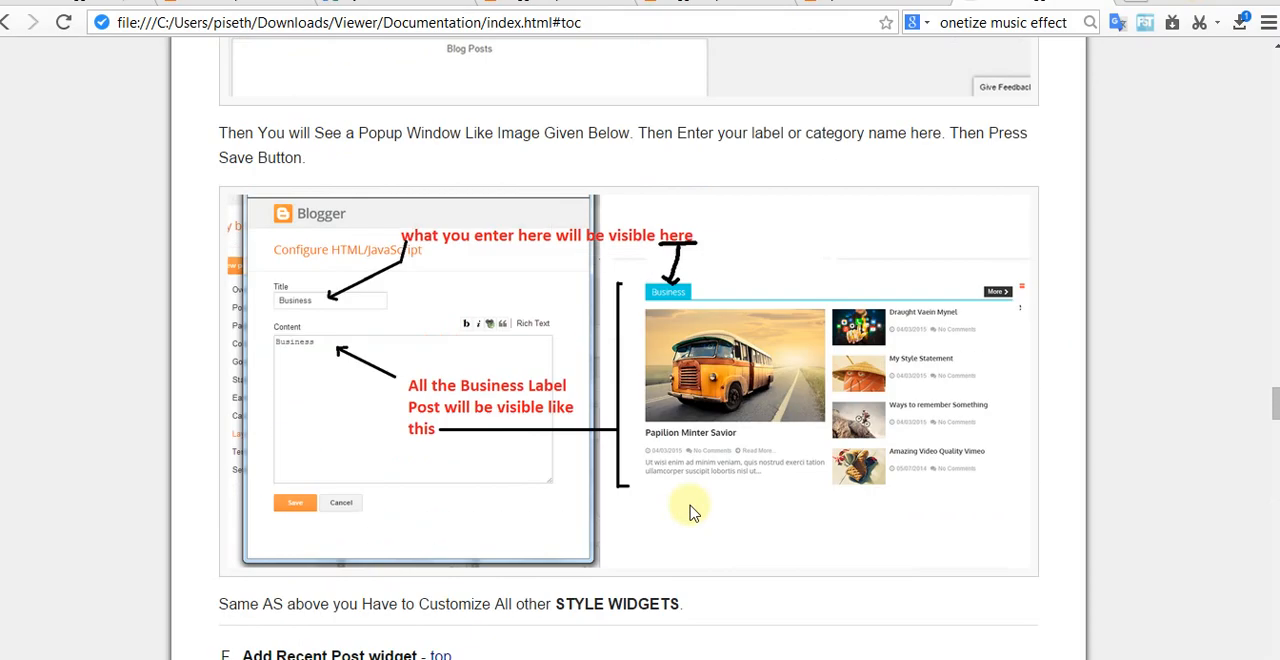
pyautogui.scroll(20, 692, 510)
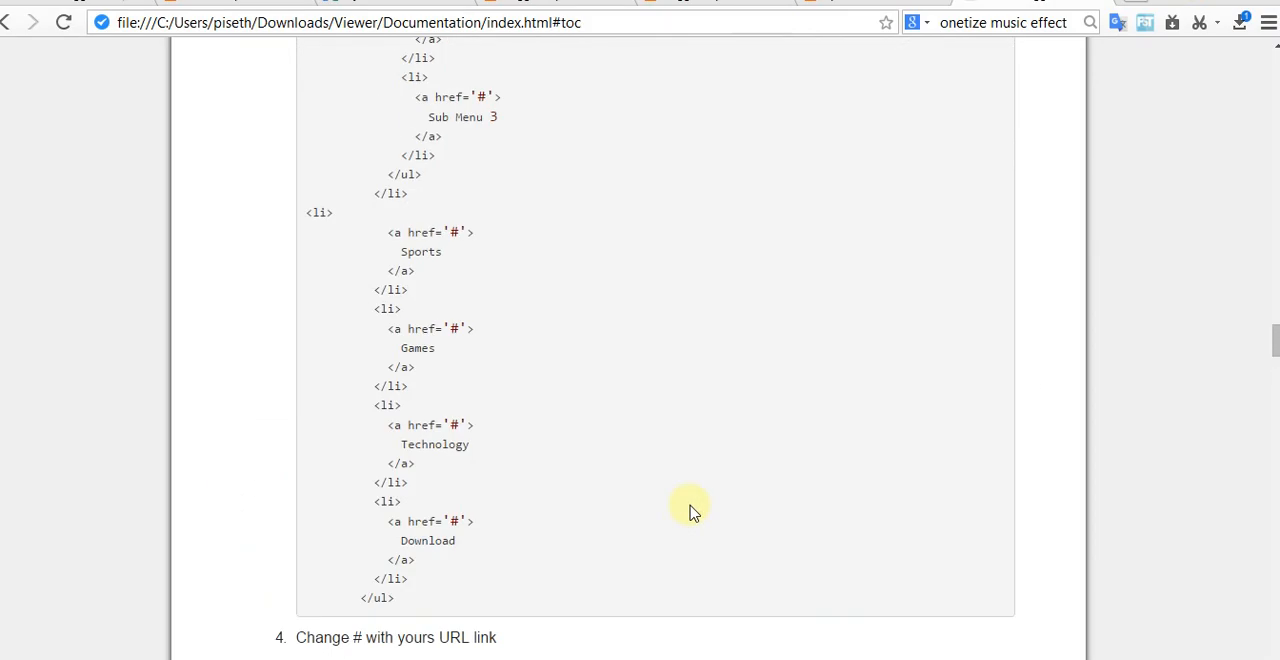
pyautogui.scroll(20, 688, 505)
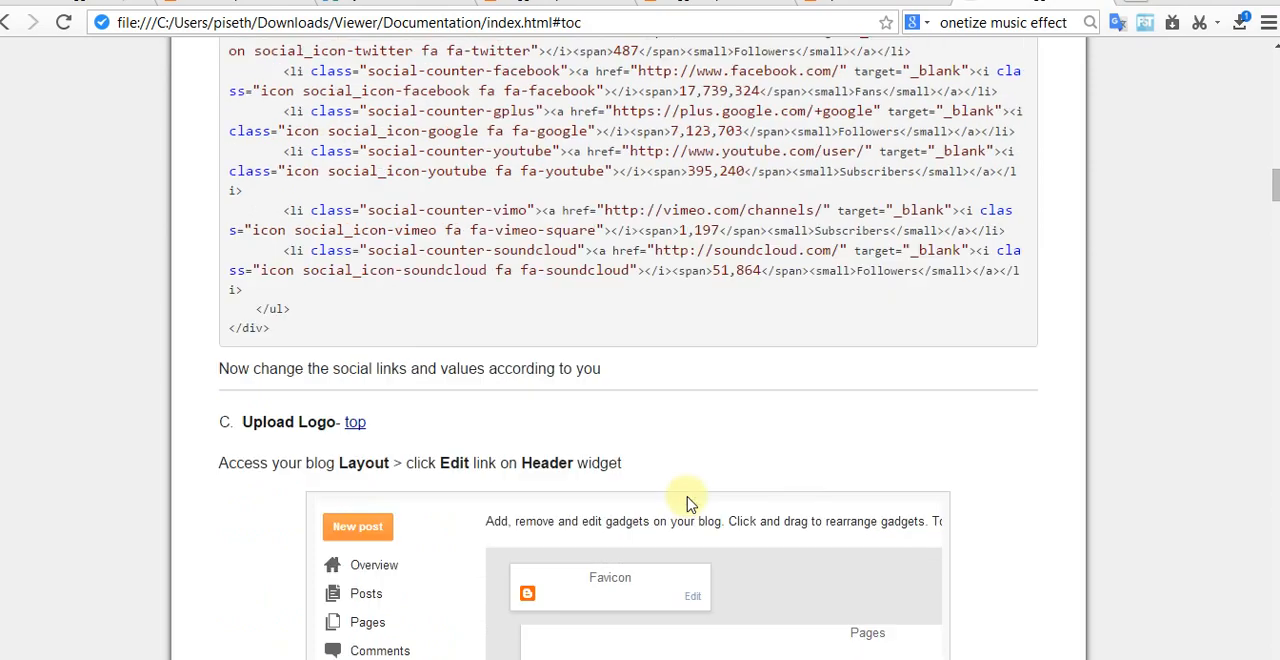
pyautogui.scroll(20, 688, 500)
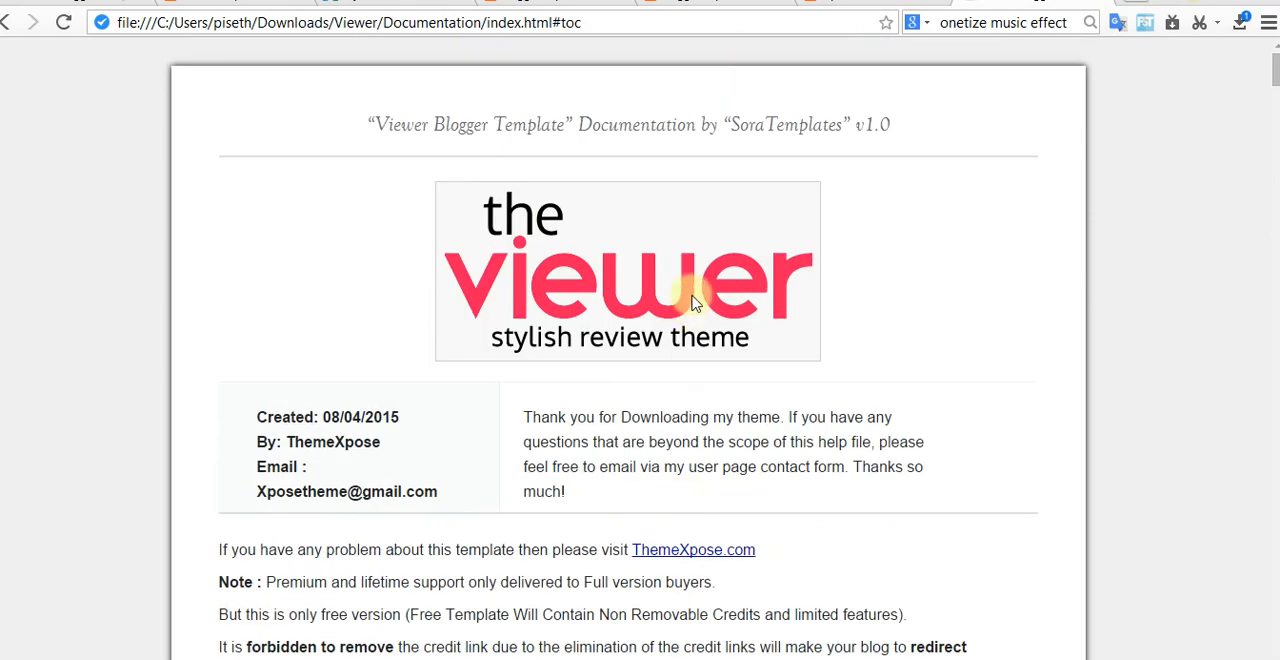
# Step: Open the Tip Content blog's Layout page, review the gadget sections and start adding a gadget to the sidebar section
pyautogui.click(545, 2)
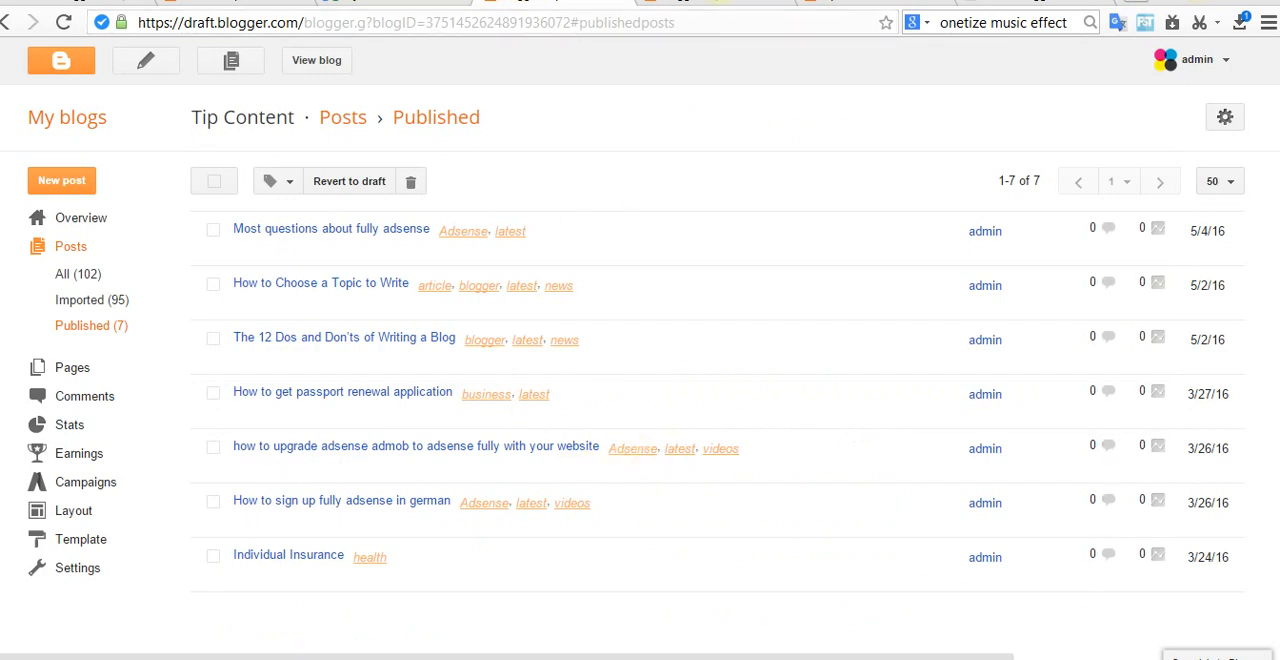
pyautogui.click(704, 2)
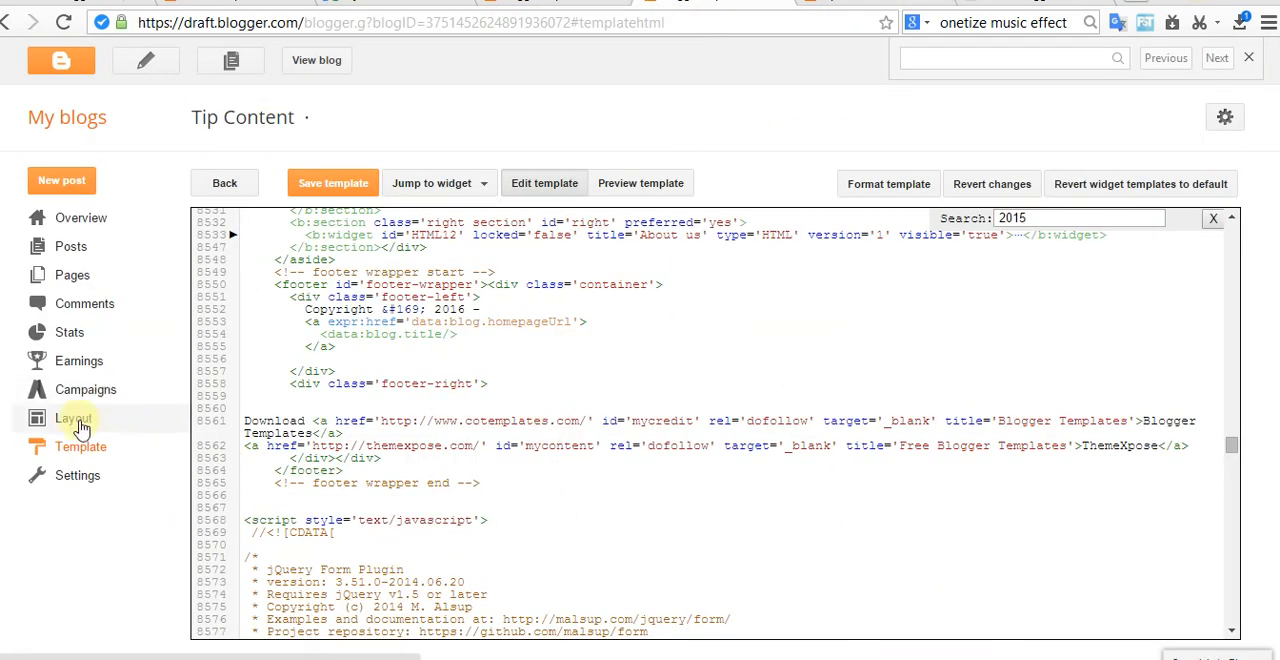
pyautogui.click(80, 427)
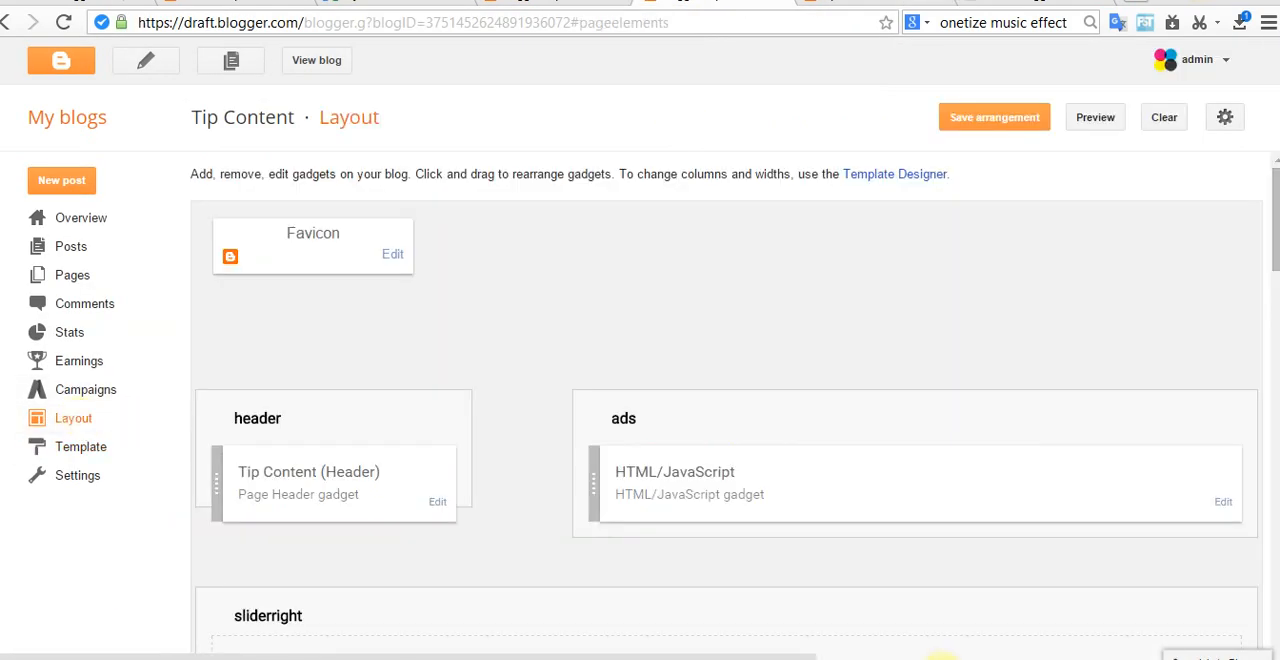
pyautogui.scroll(-6, 880, 470)
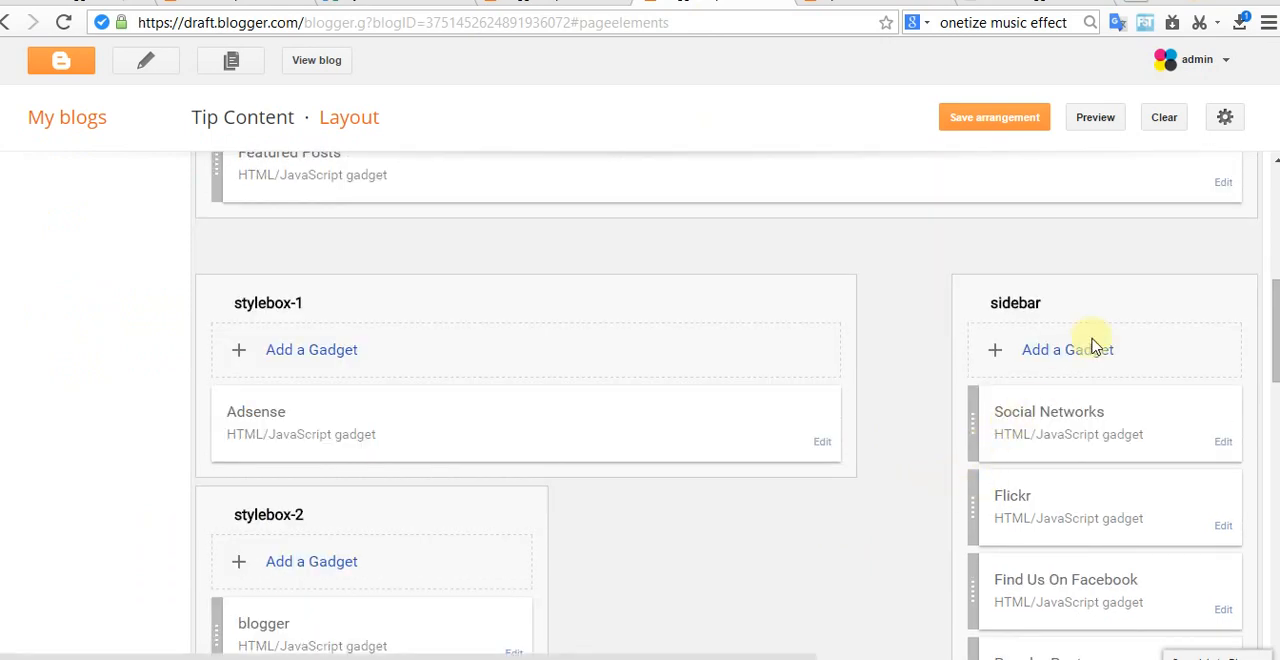
pyautogui.scroll(6, 1000, 375)
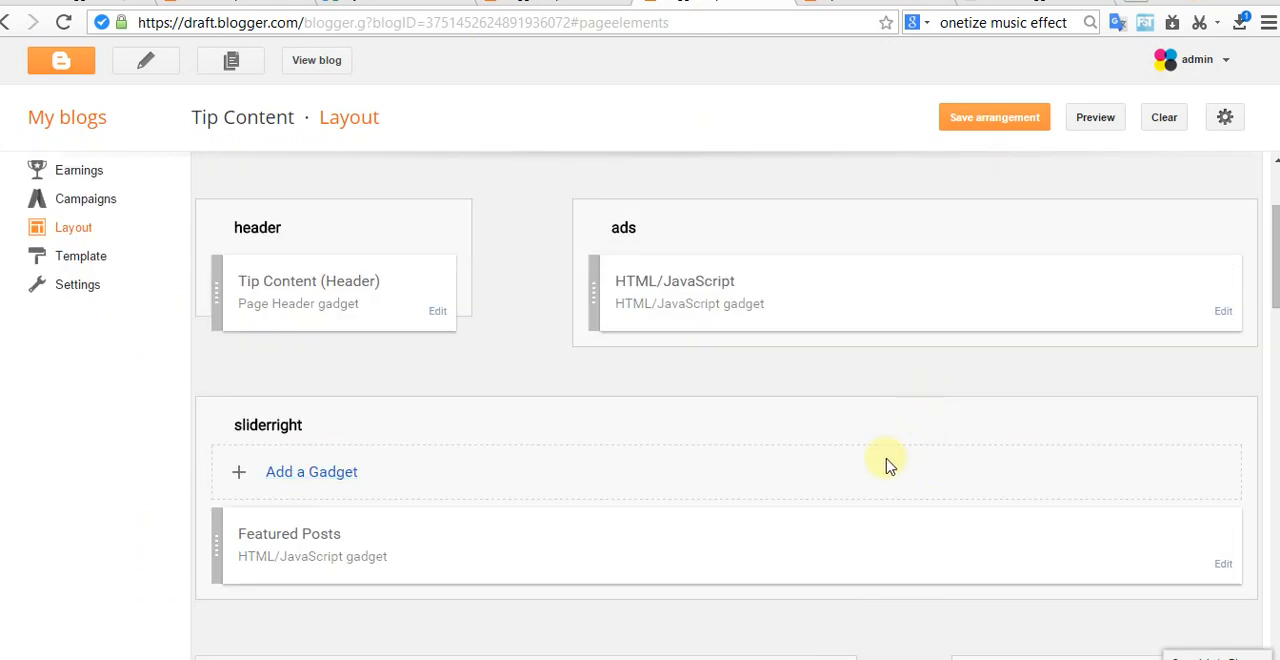
pyautogui.scroll(-6, 889, 463)
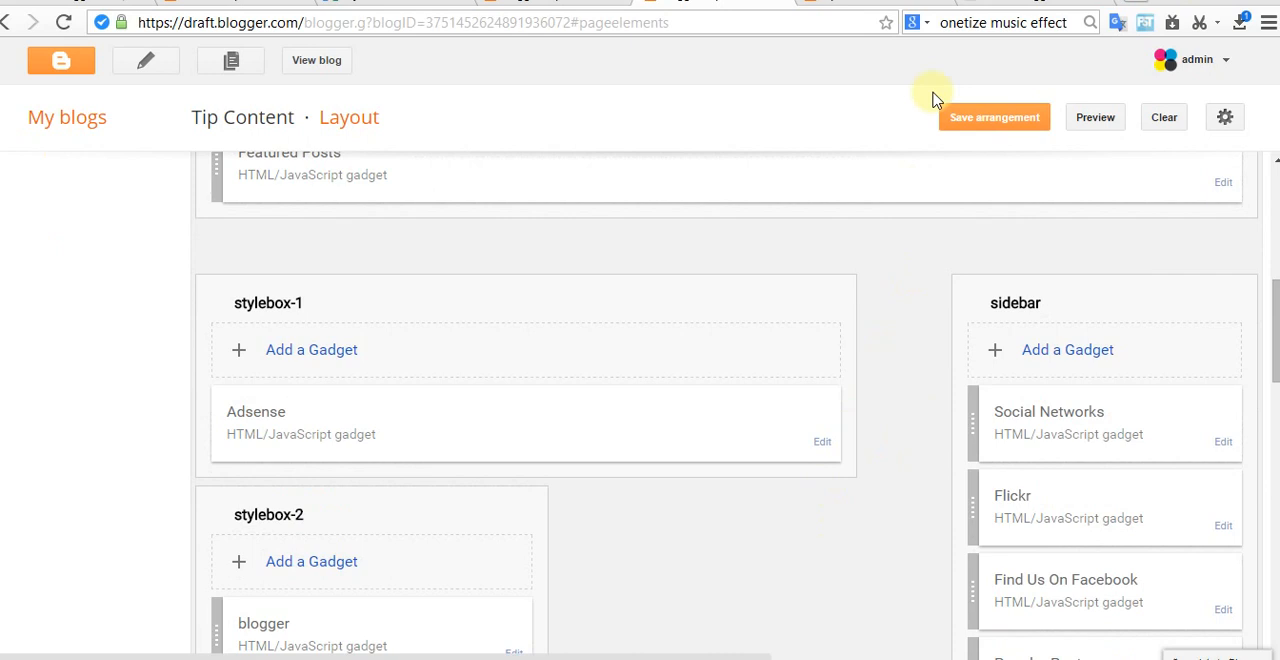
pyautogui.scroll(1, 986, 309)
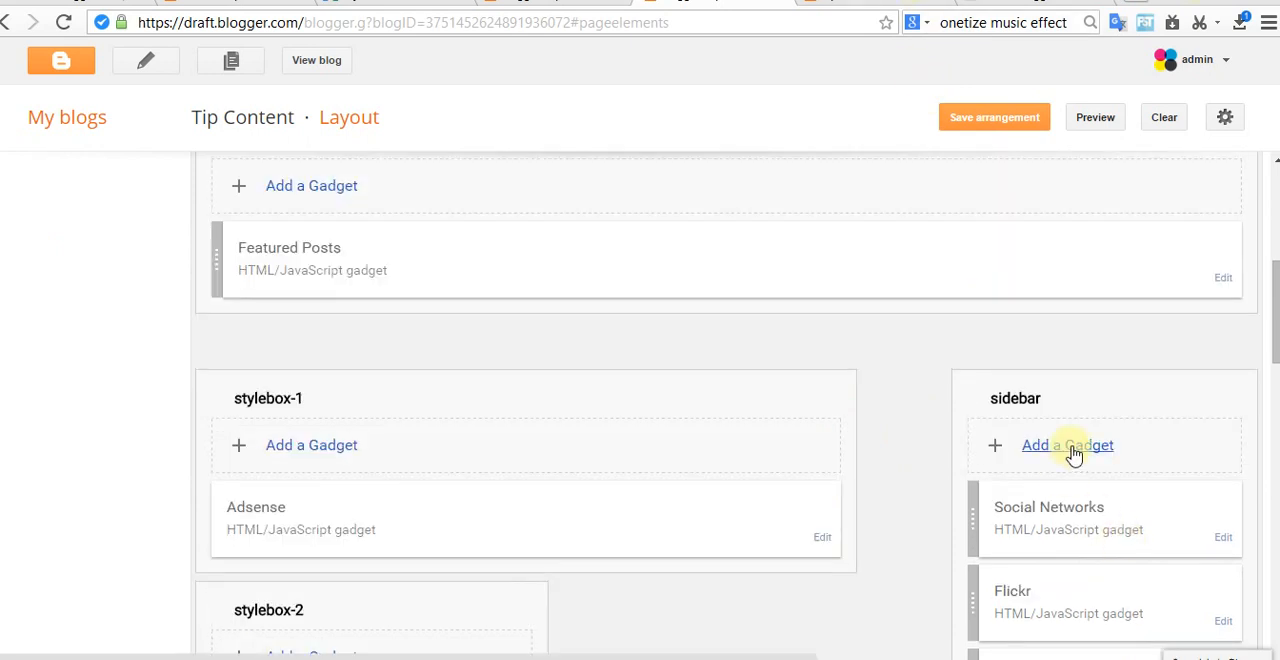
pyautogui.click(1070, 448)
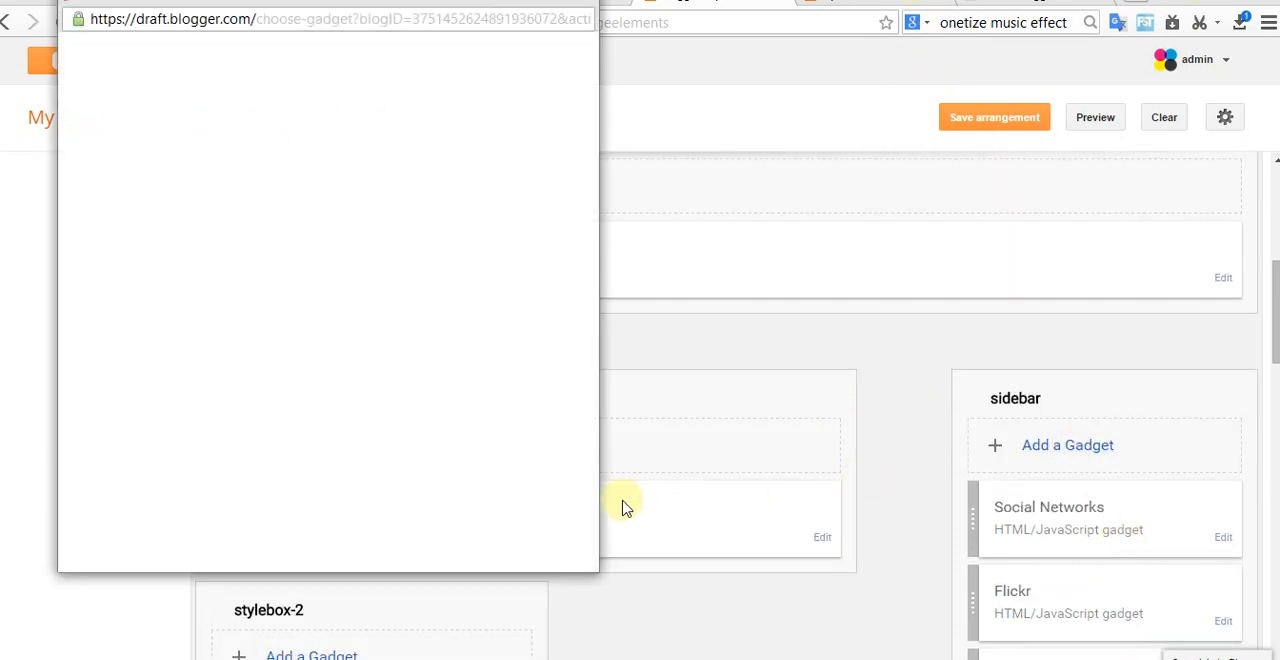
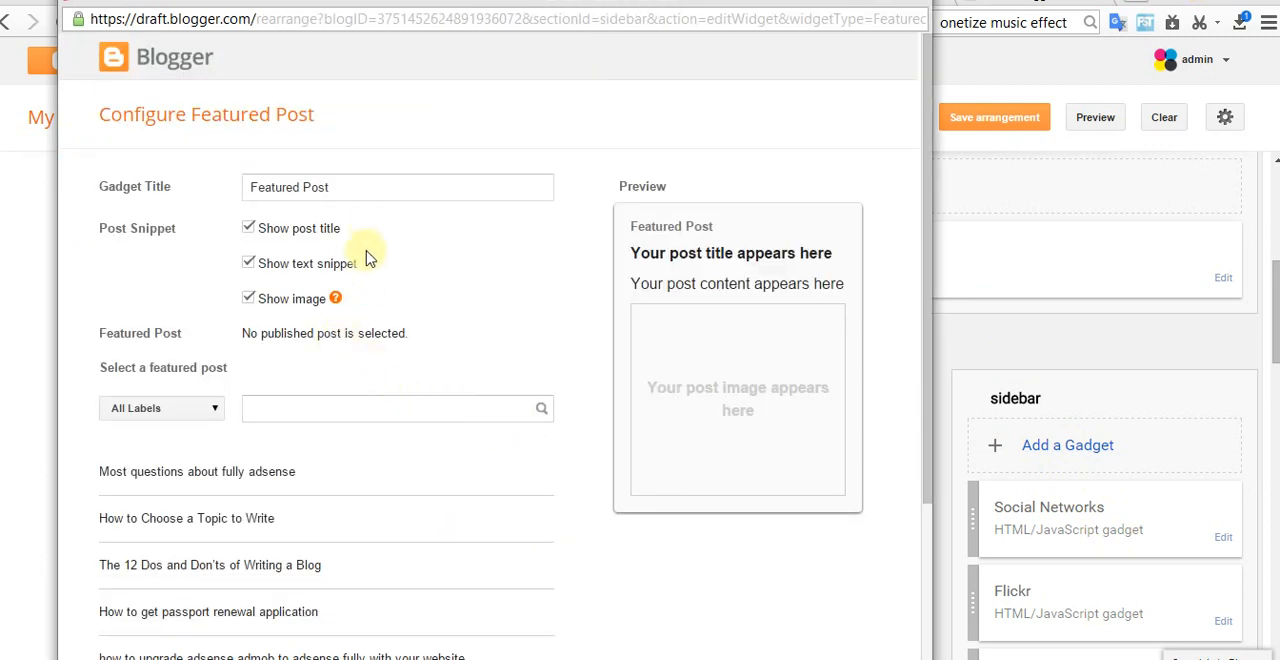
# Step: Try the post "Most questions about fully adsense" as the gadget's featured post
pyautogui.click(213, 415)
pyautogui.click(290, 475)
pyautogui.click(294, 486)
pyautogui.click(300, 517)
pyautogui.click(270, 486)
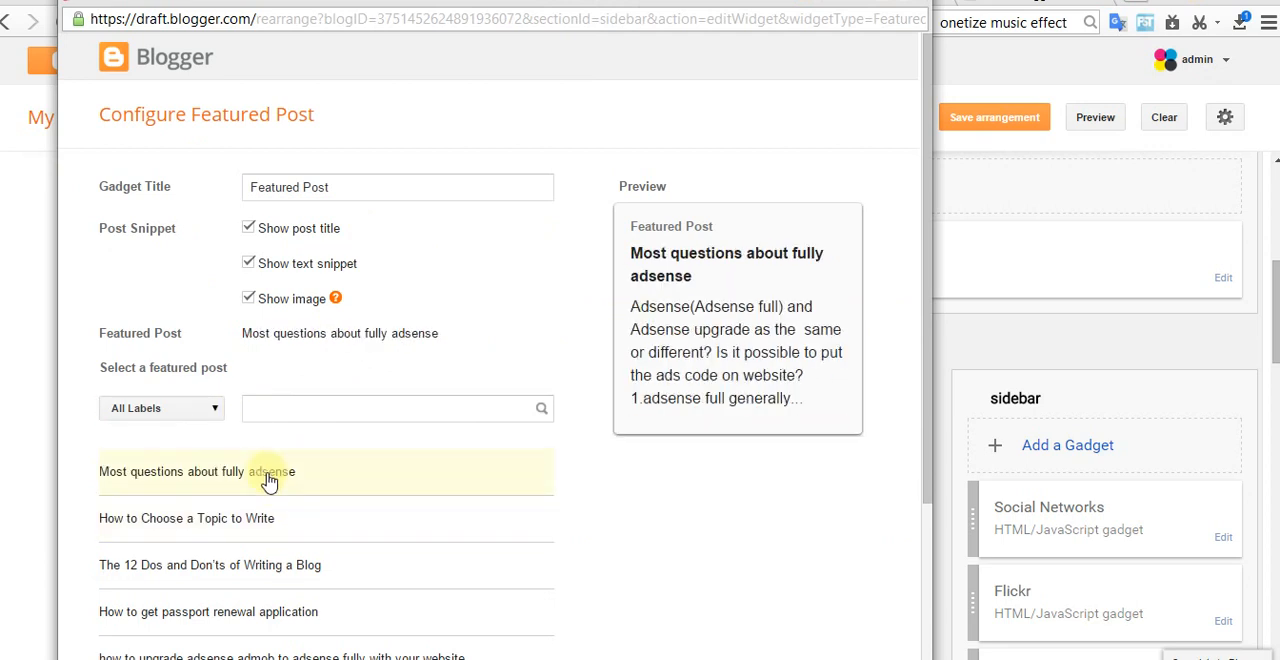
pyautogui.click(282, 528)
pyautogui.click(292, 480)
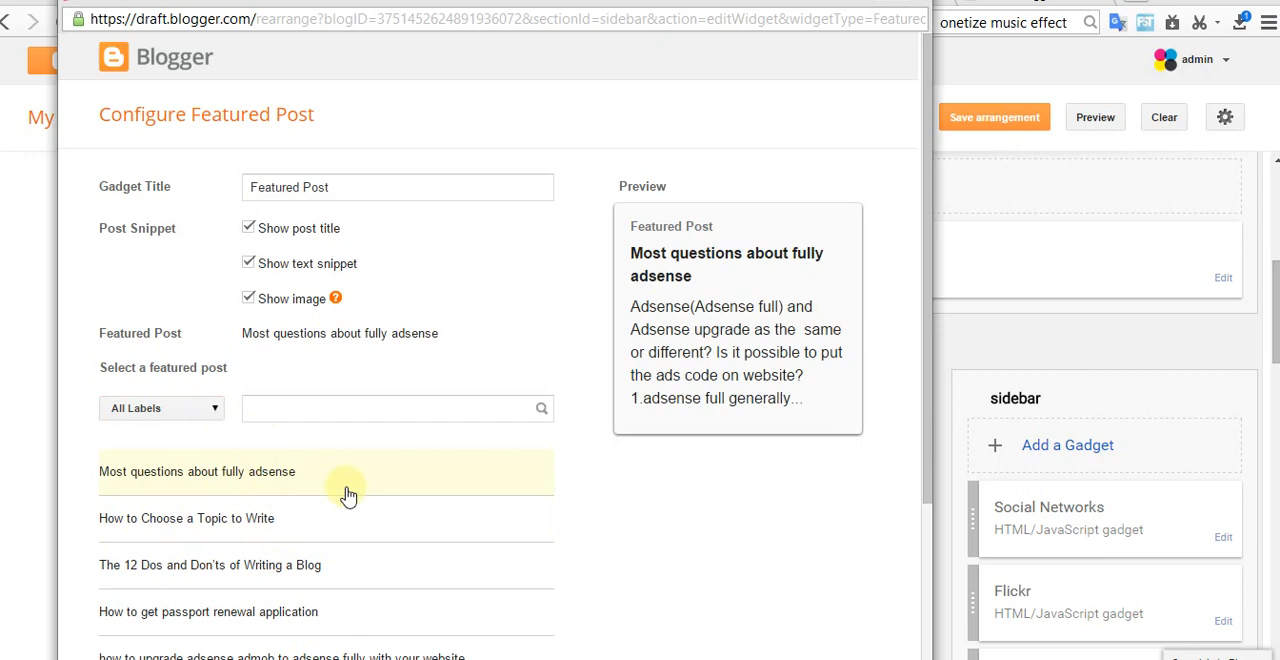
pyautogui.scroll(-2, 408, 438)
pyautogui.scroll(2, 407, 441)
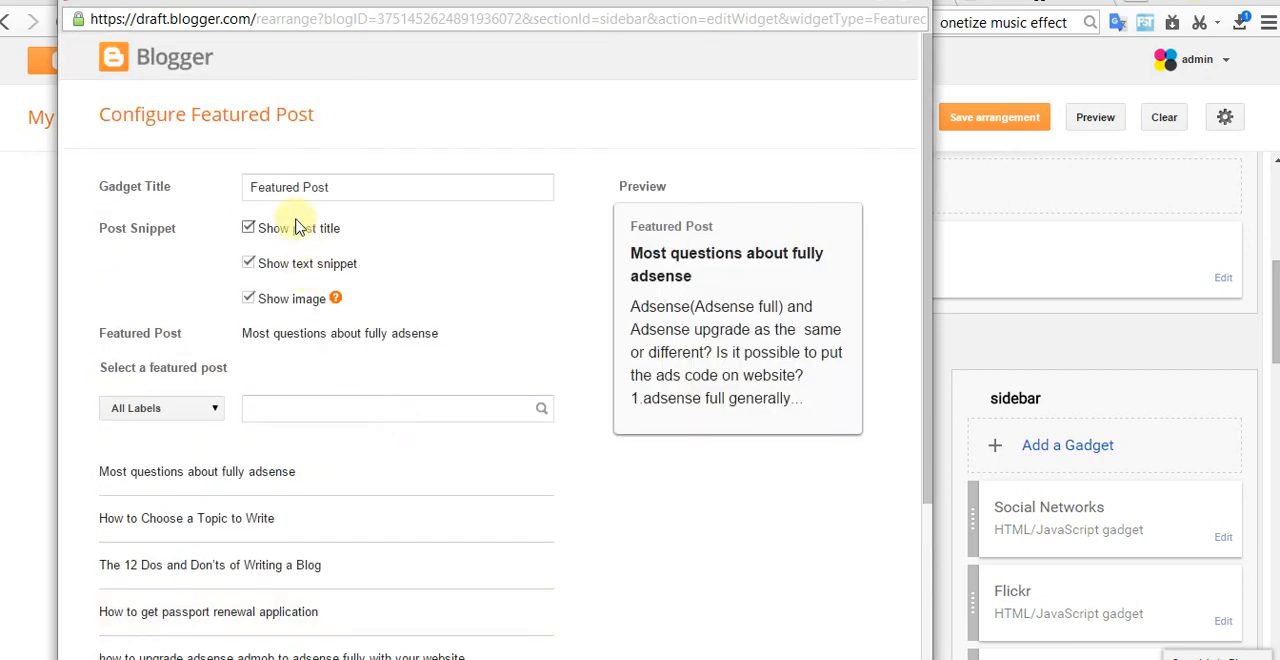
# Step: Turn the Featured Post gadget's image, text snippet and post title display off and back on
pyautogui.click(250, 301)
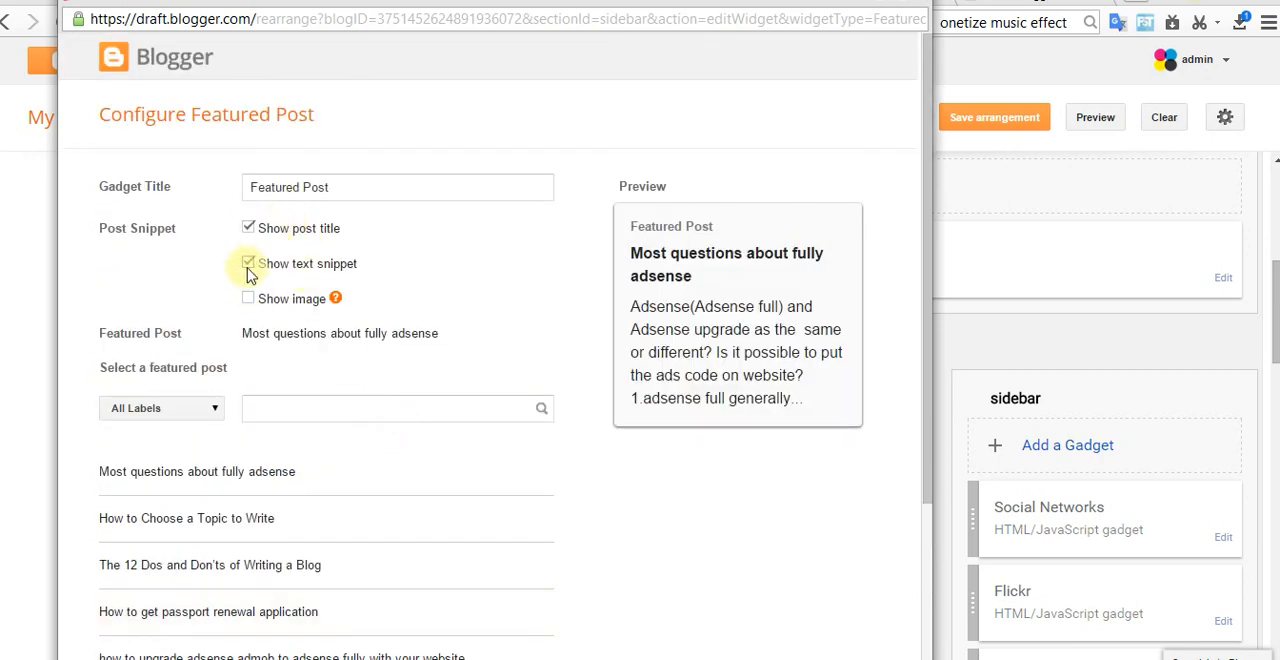
pyautogui.click(249, 266)
pyautogui.click(250, 238)
pyautogui.click(249, 300)
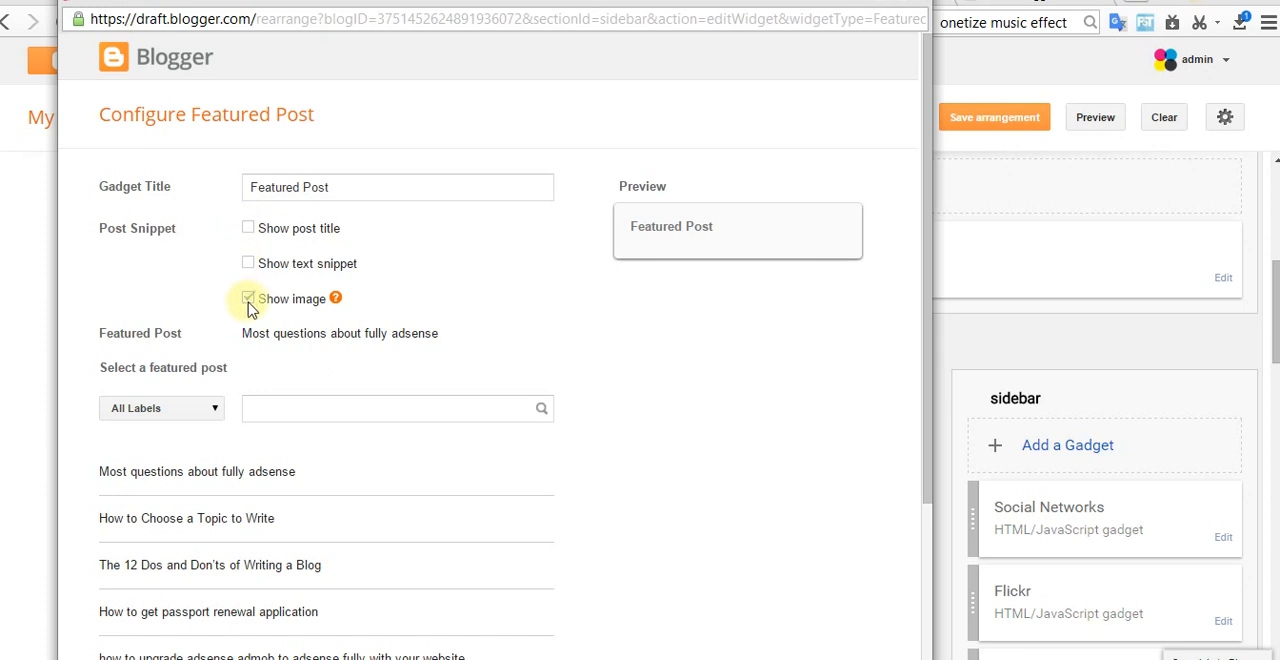
pyautogui.click(250, 230)
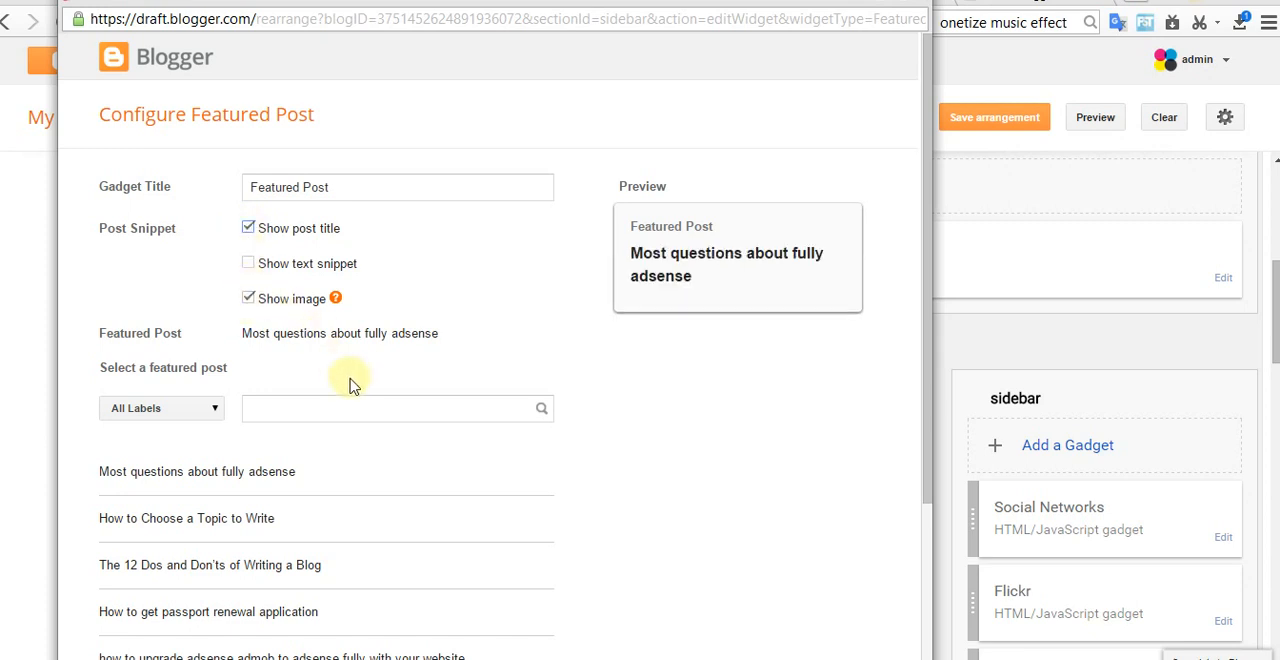
pyautogui.click(250, 265)
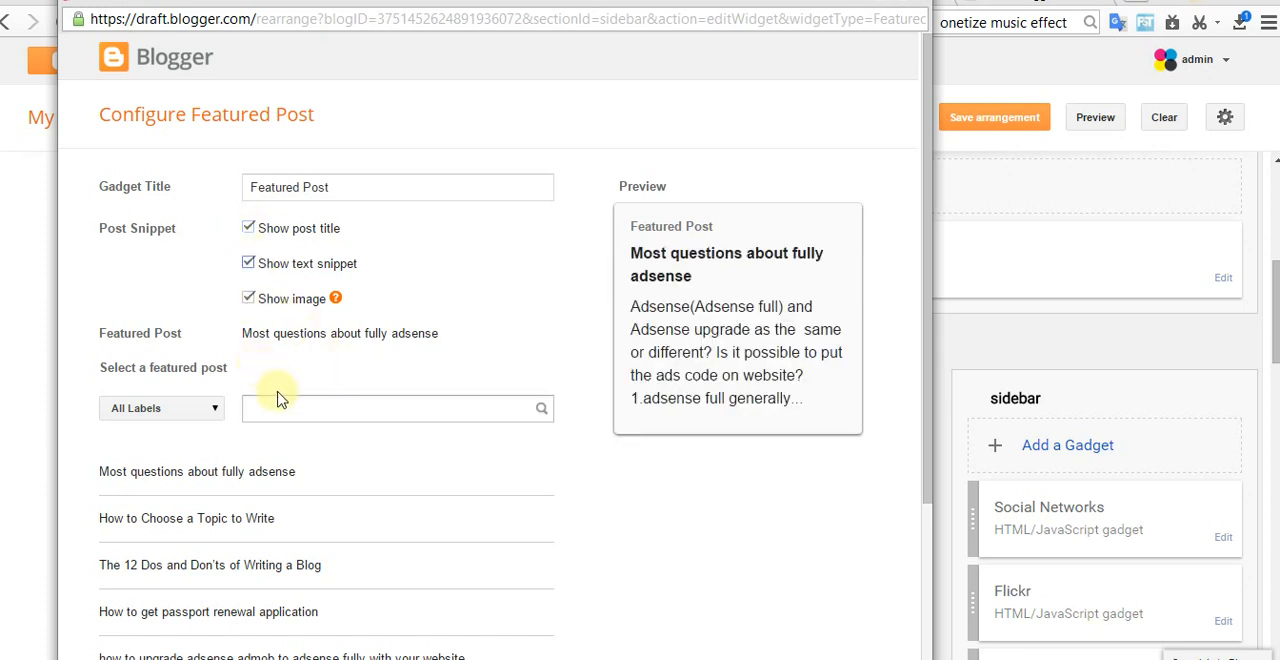
# Step: Select "Individual Insurance" as the featured post, save the gadget to the sidebar and save the layout arrangement
pyautogui.scroll(-3, 300, 400)
pyautogui.click(266, 471)
pyautogui.click(256, 507)
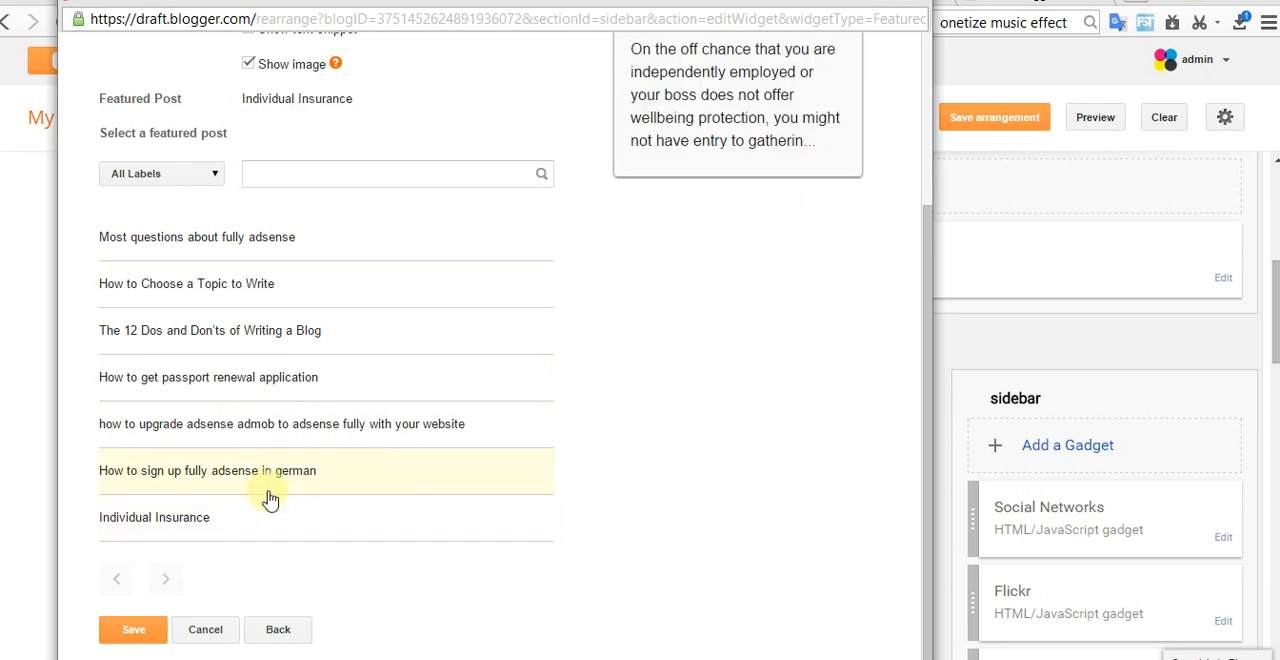
pyautogui.scroll(3, 270, 490)
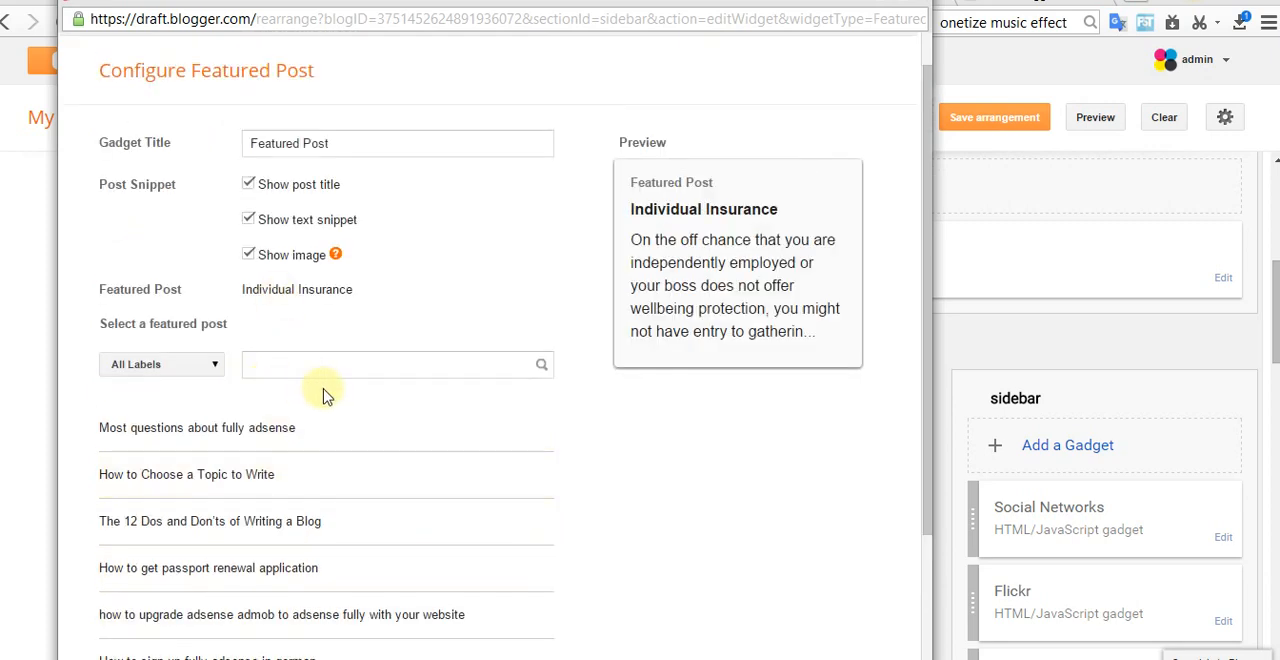
pyautogui.scroll(-2, 400, 400)
pyautogui.click(147, 630)
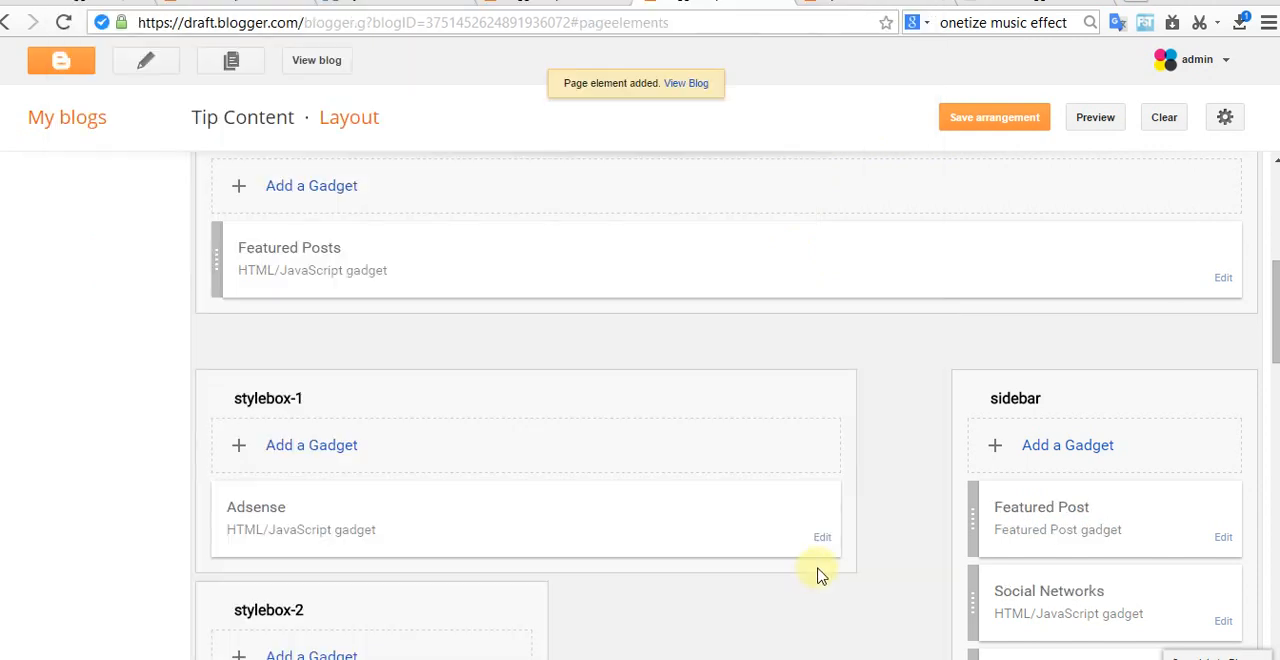
pyautogui.click(993, 112)
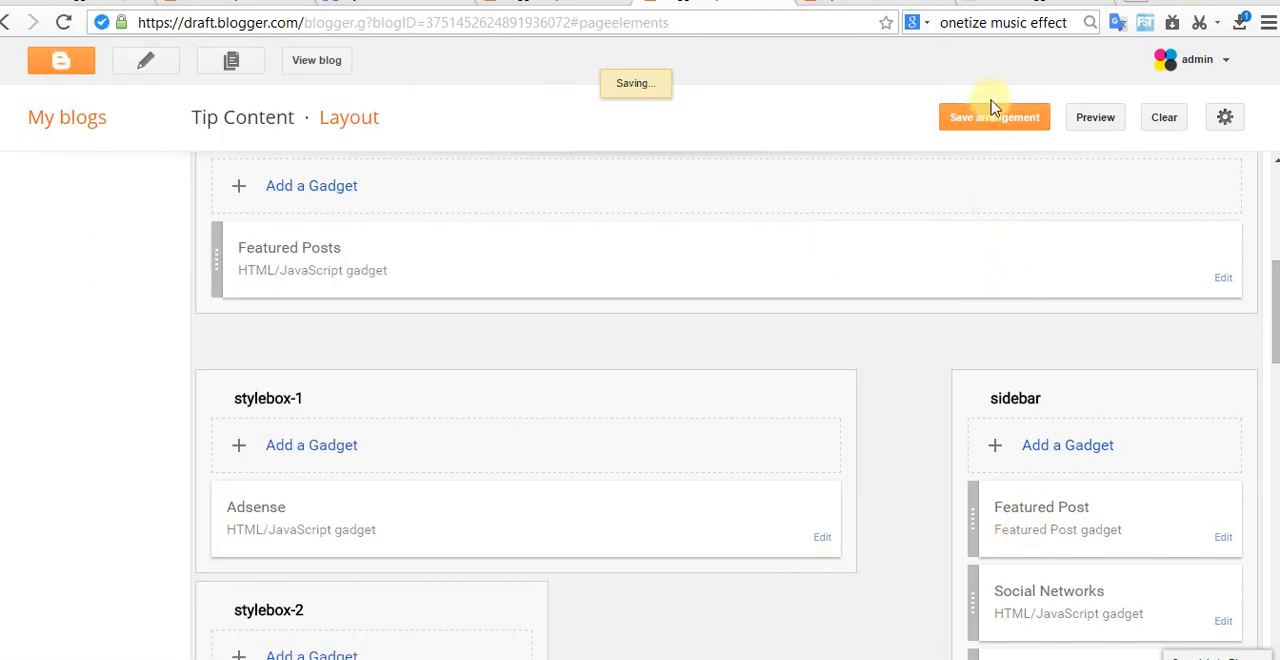
# Step: View the published blog and check the Featured Post gadget in the sidebar and the slider area
pyautogui.click(316, 60)
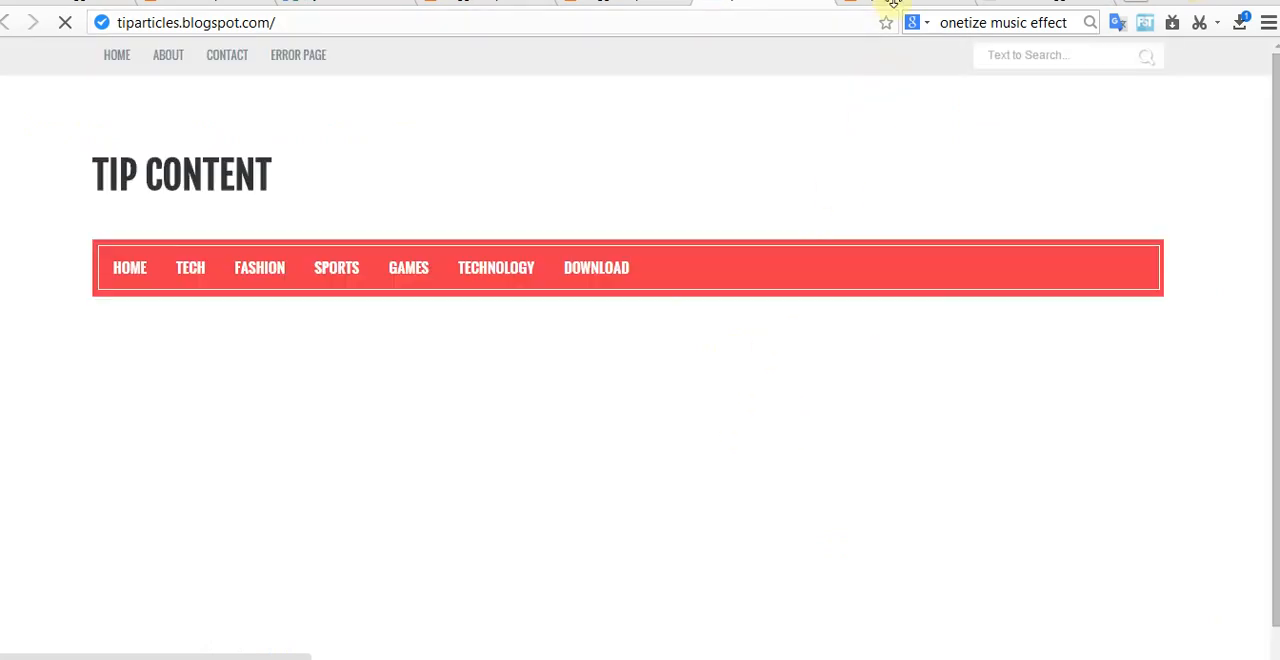
pyautogui.scroll(-5, 1009, 309)
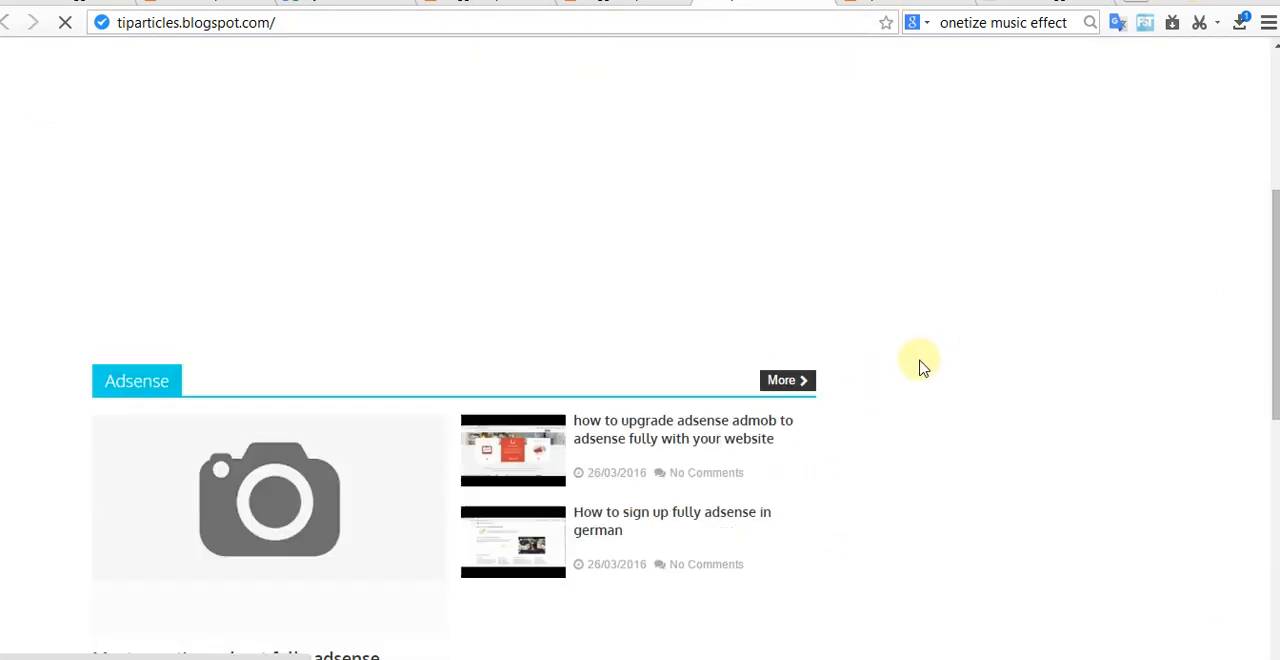
pyautogui.scroll(-3, 920, 363)
pyautogui.scroll(2, 914, 357)
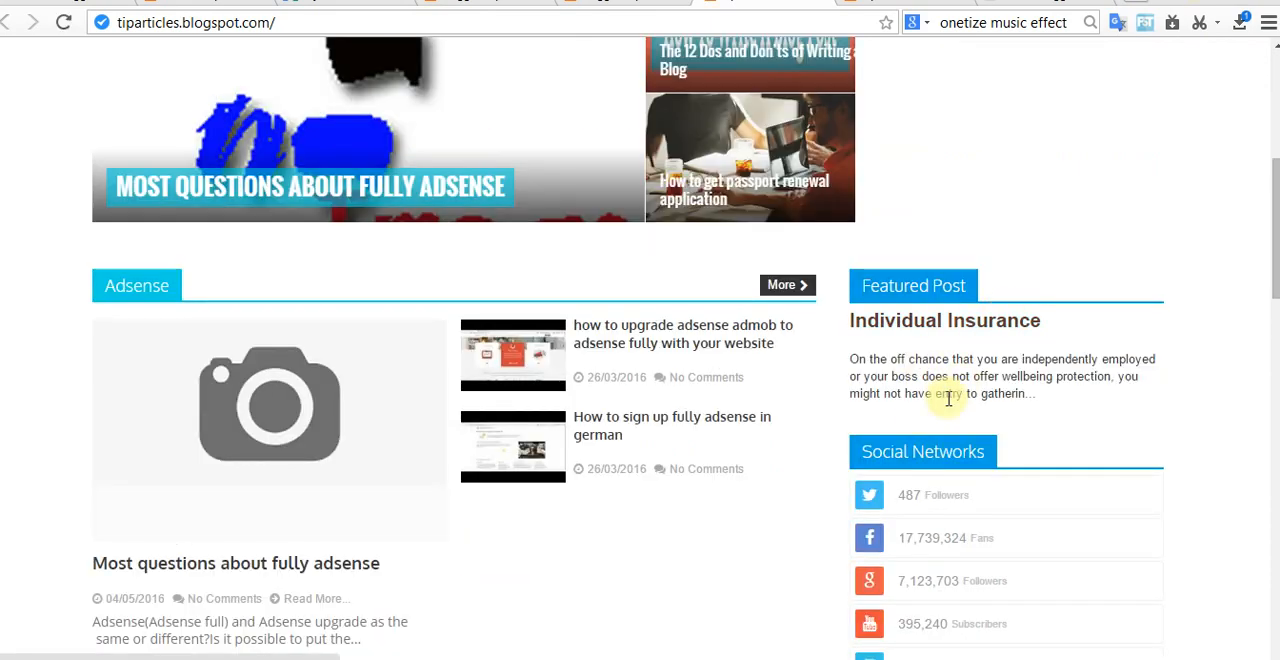
pyautogui.scroll(4, 930, 410)
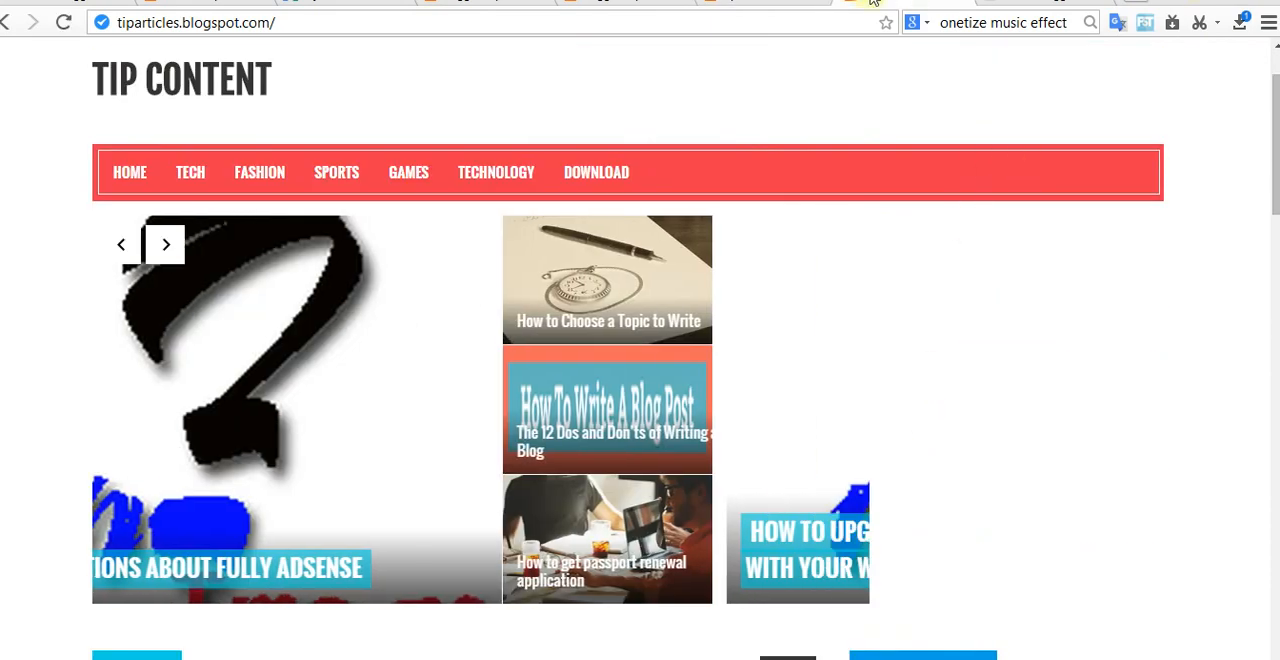
# Step: Switch to the Viewer template documentation and look up its News ticker and Work with home design sections
pyautogui.click(1035, 2)
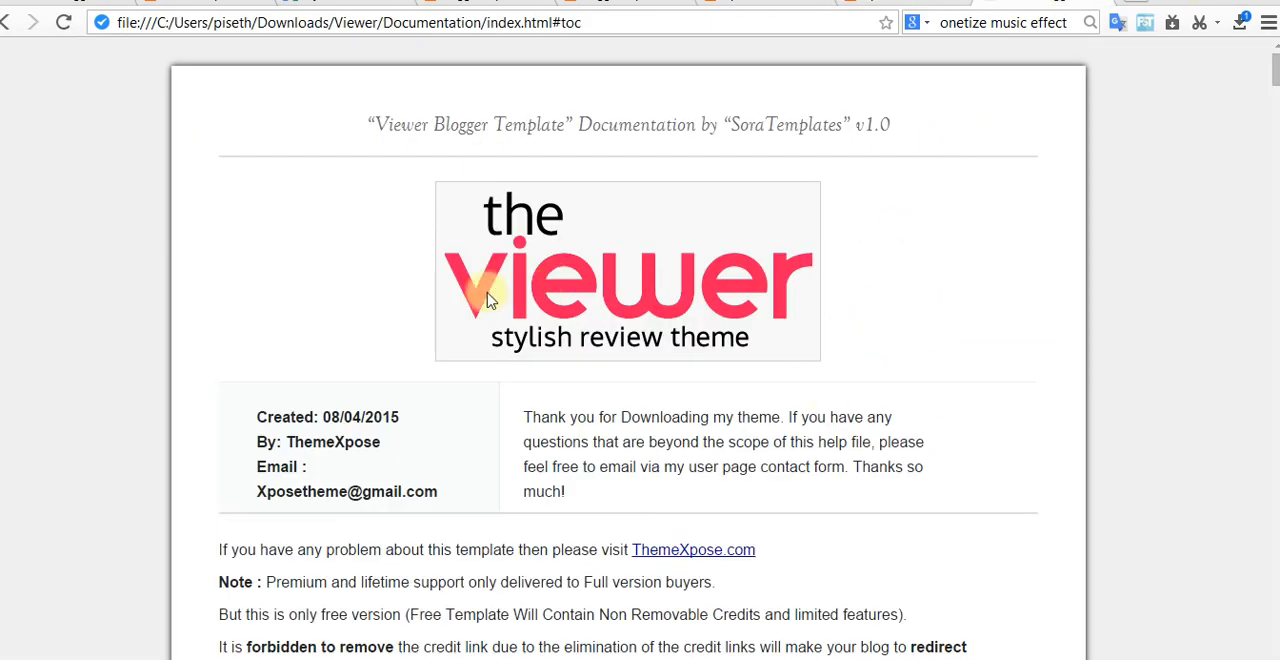
pyautogui.scroll(-8, 547, 412)
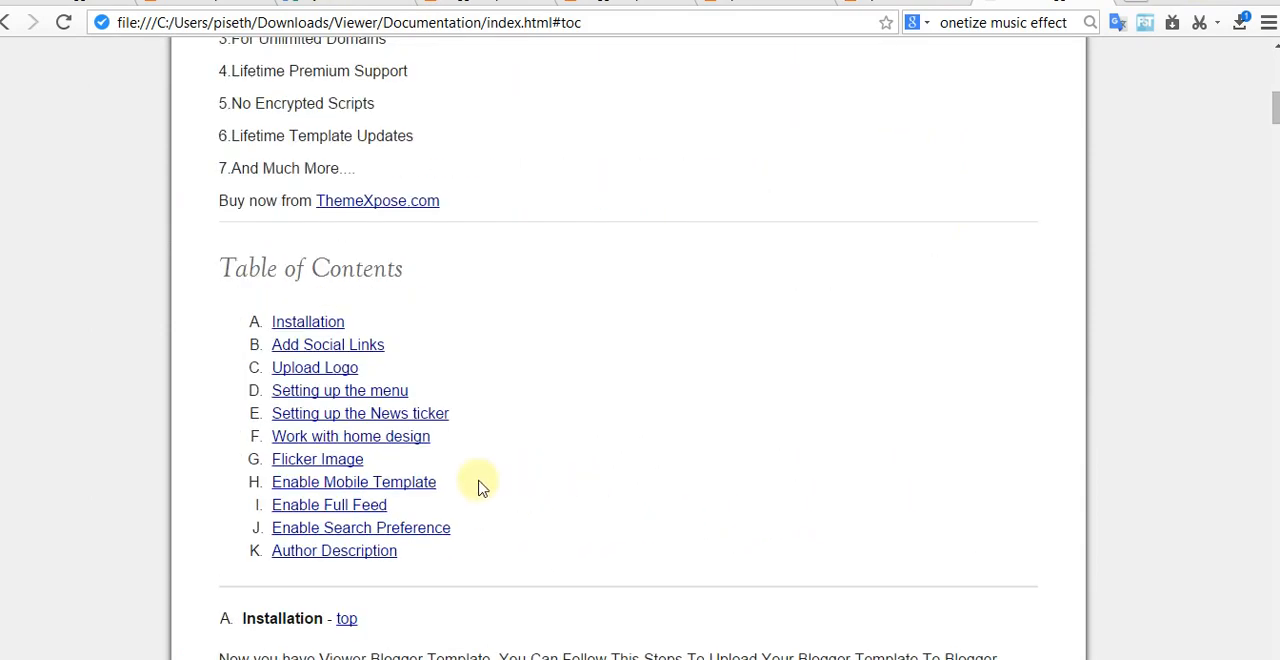
pyautogui.click(369, 418)
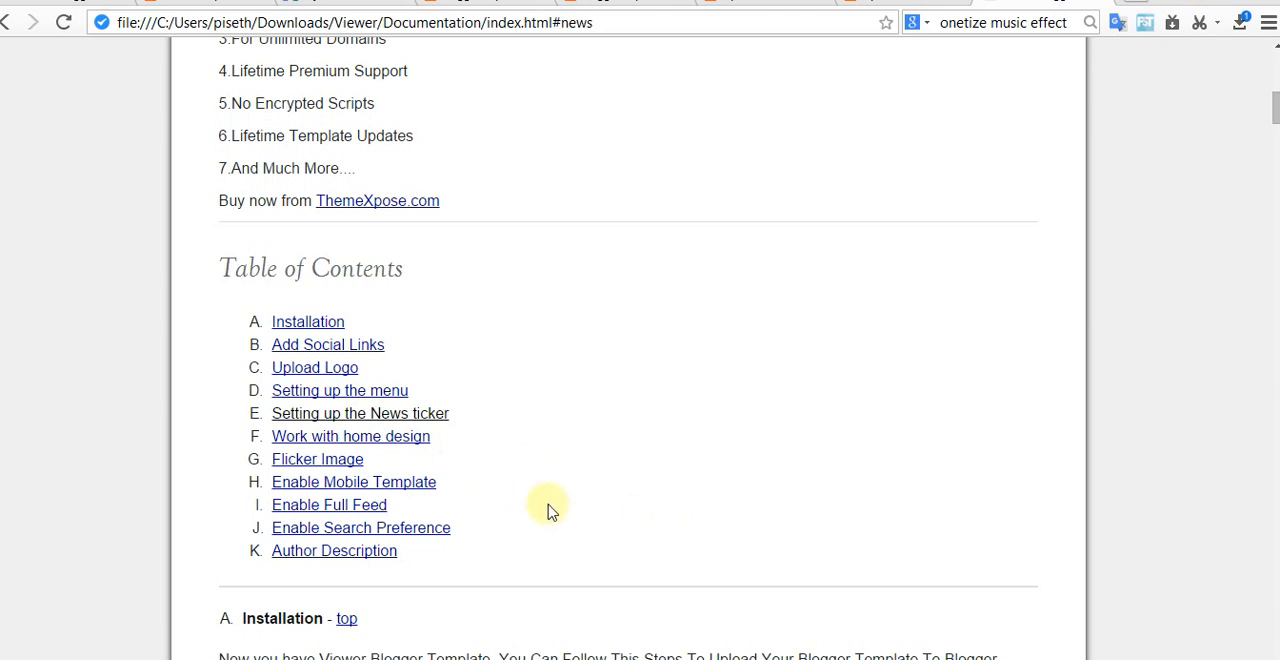
pyautogui.click(386, 440)
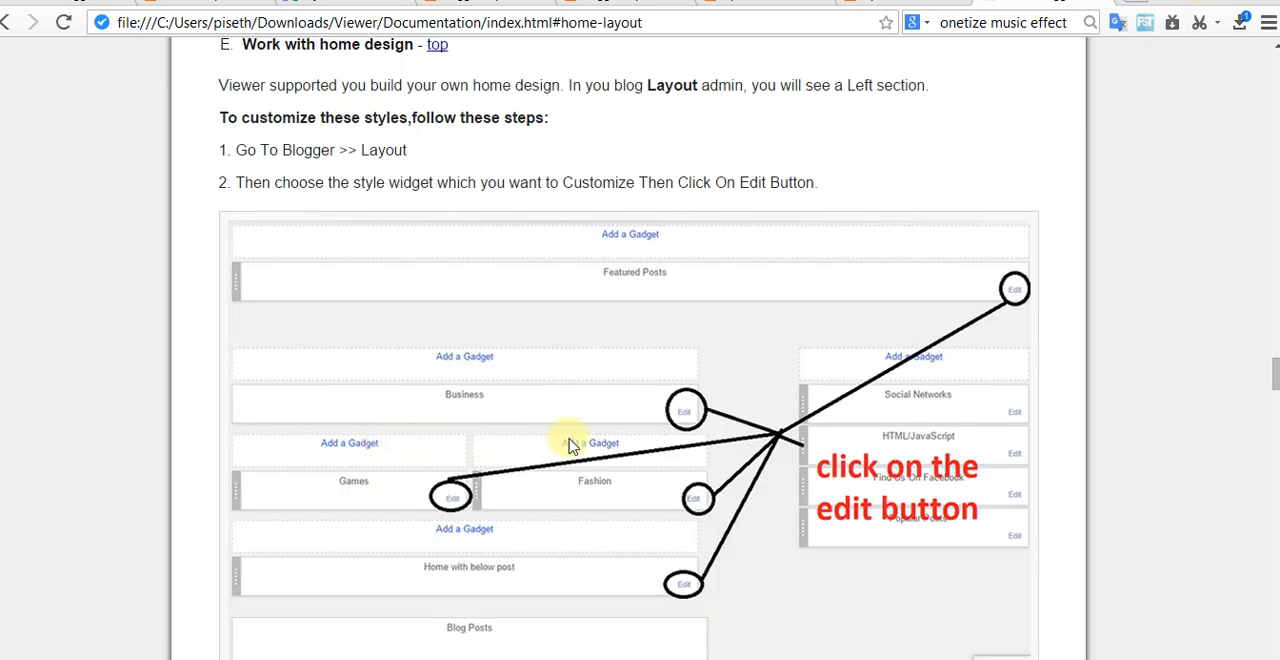
# Step: Return to the documentation's table of contents and look again for the News ticker instructions
pyautogui.scroll(4, 571, 446)
pyautogui.scroll(5, 520, 537)
pyautogui.scroll(20, 540, 540)
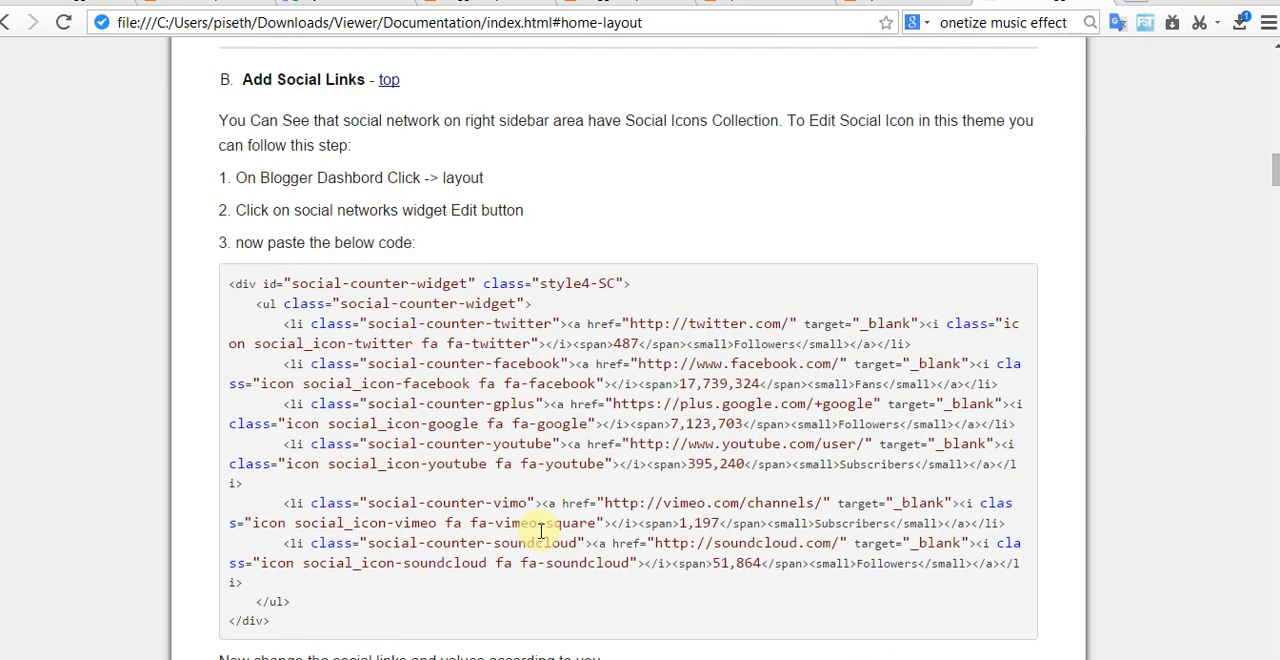
pyautogui.scroll(5, 540, 531)
pyautogui.scroll(4, 540, 537)
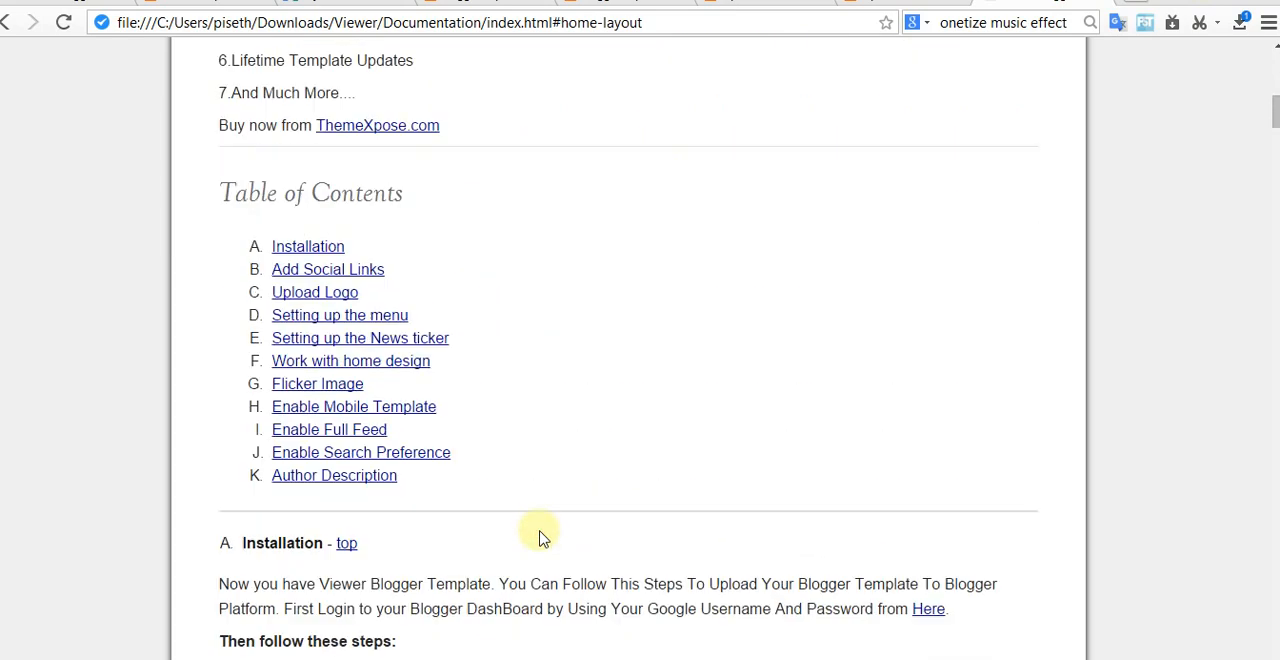
pyautogui.click(366, 341)
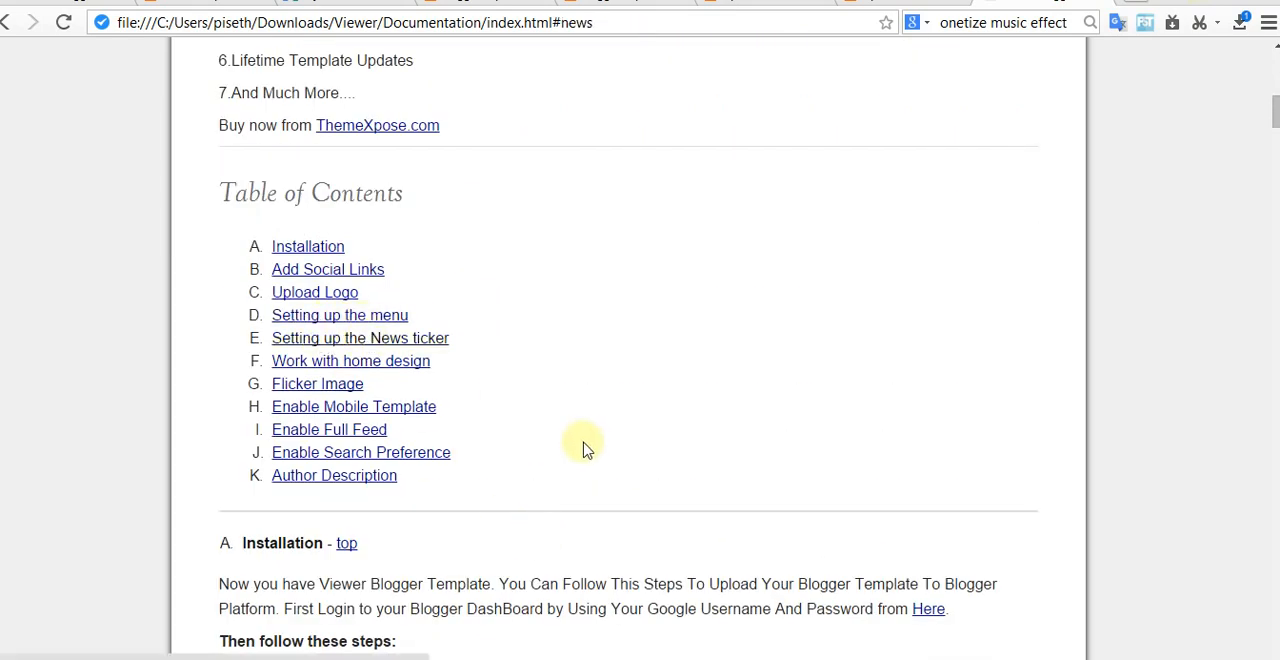
pyautogui.scroll(-13, 587, 460)
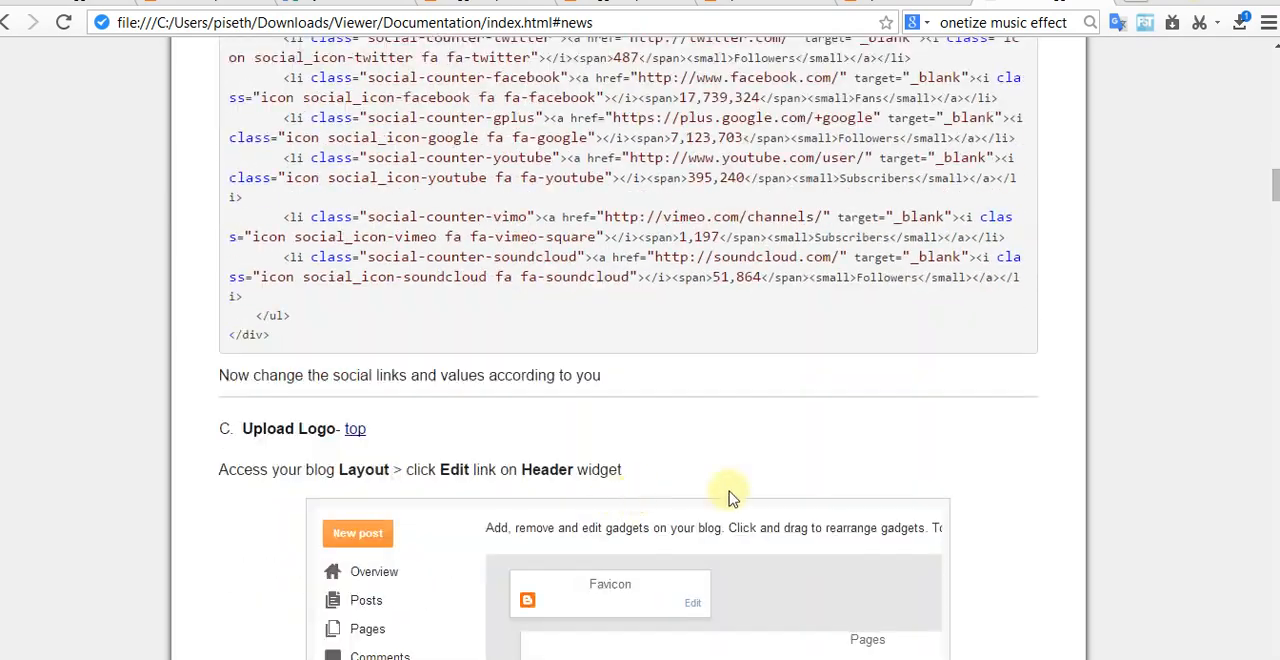
# Step: Skim the documentation through Author Description at its end, then go back to the Work with home design section
pyautogui.moveTo(1275, 190); pyautogui.dragTo(1274, 491)
pyautogui.scroll(-15, 704, 552)
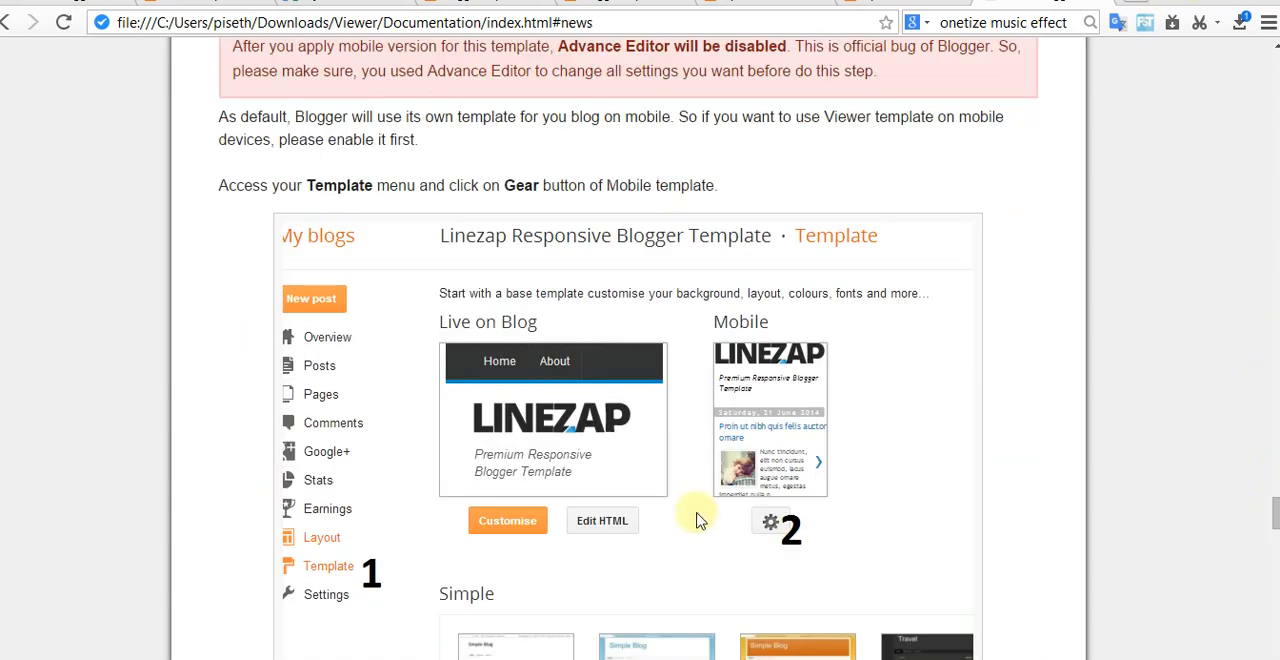
pyautogui.scroll(-10, 695, 465)
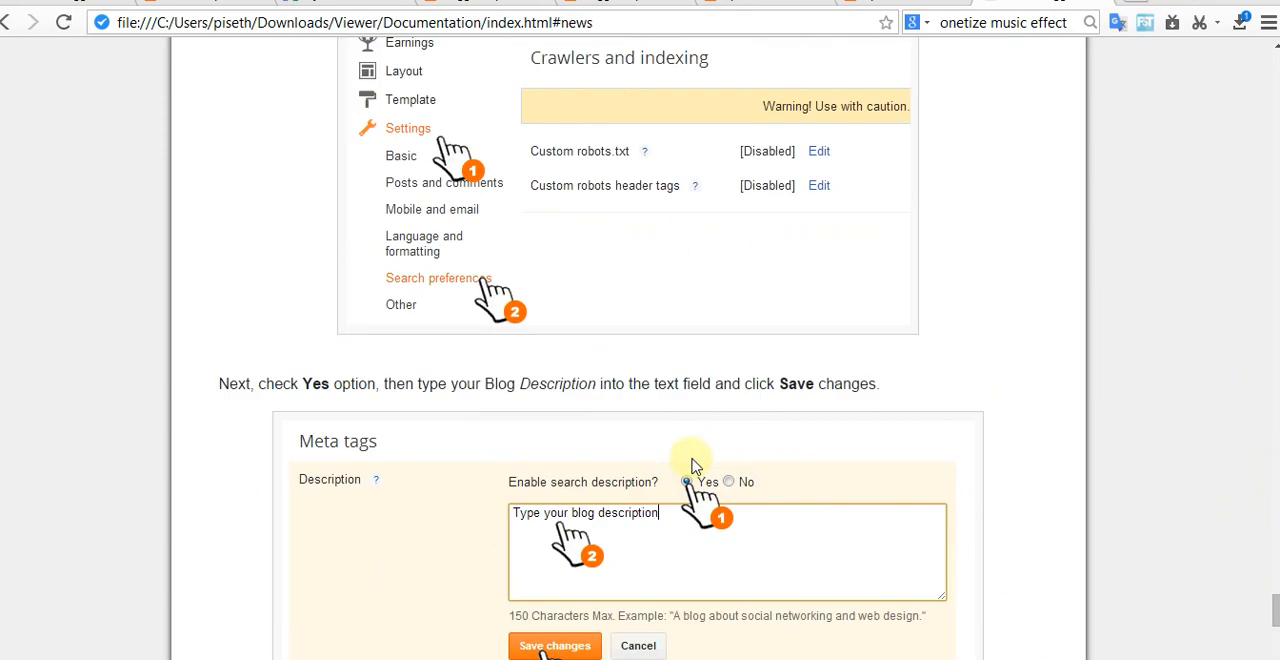
pyautogui.click(425, 370)
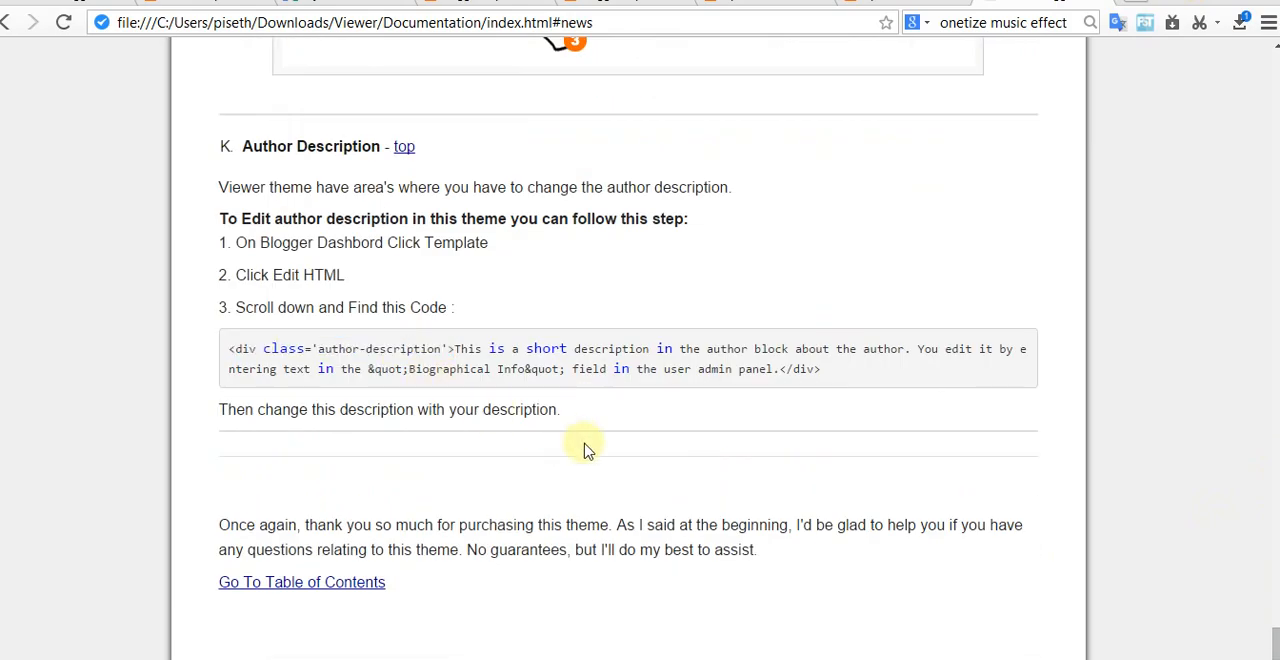
pyautogui.scroll(20, 593, 449)
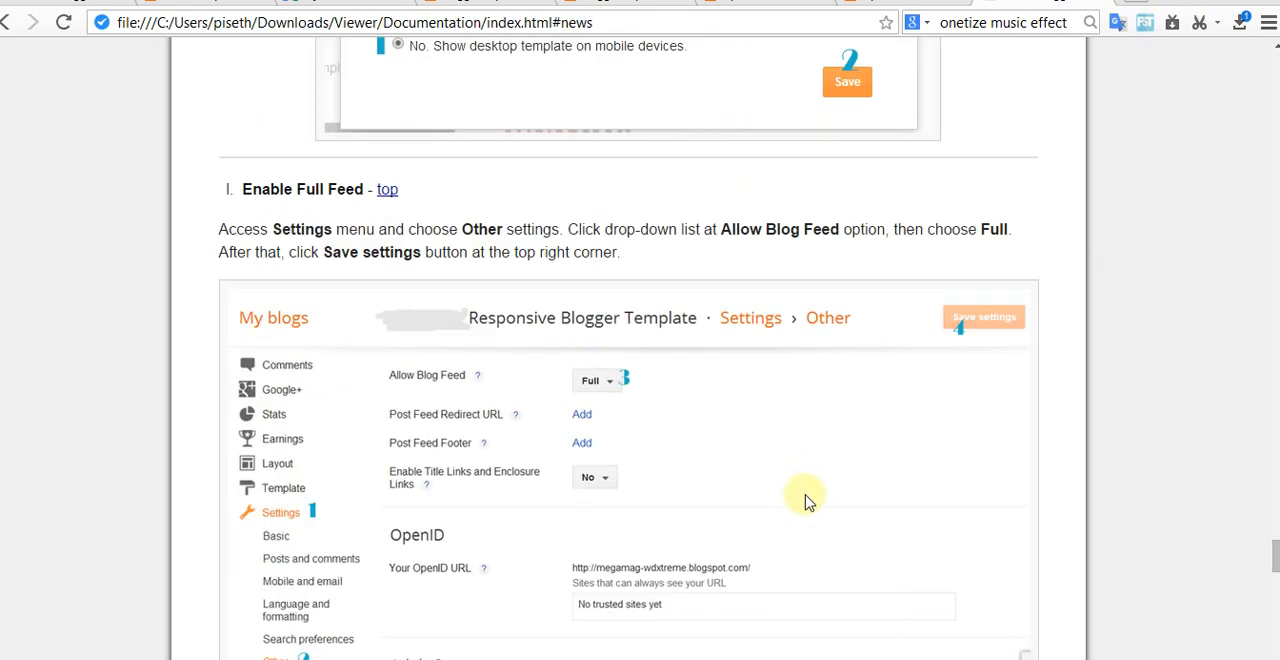
pyautogui.moveTo(1277, 445); pyautogui.dragTo(1277, 383)
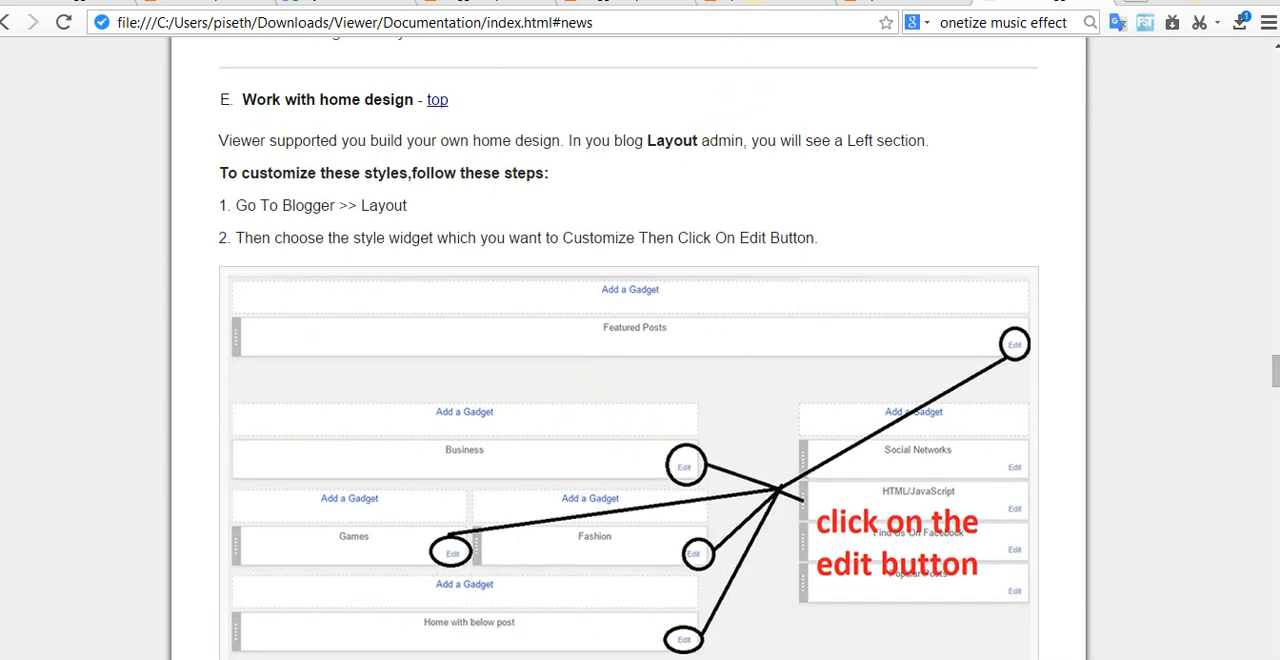
# Step: Return to the Tip Content blog's Layout page and review the gadgets in the sidebar and stylebox sections
pyautogui.click(355, 3)
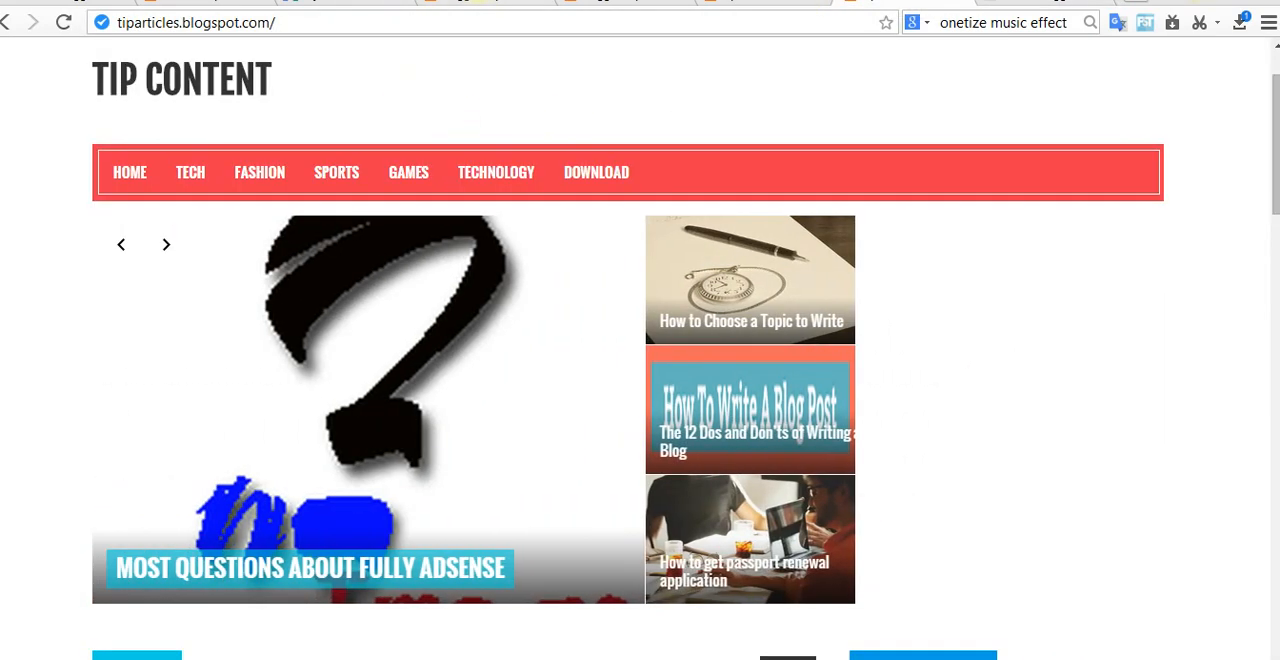
pyautogui.click(207, 3)
pyautogui.click(620, 3)
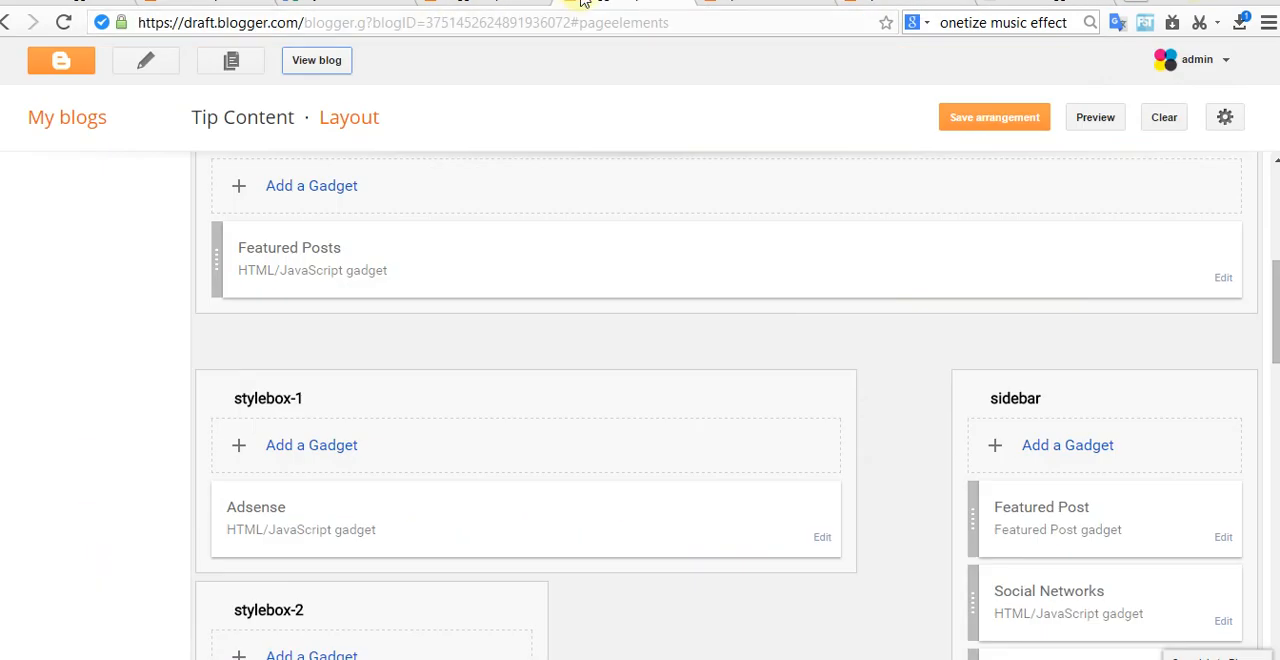
pyautogui.scroll(-1, 955, 515)
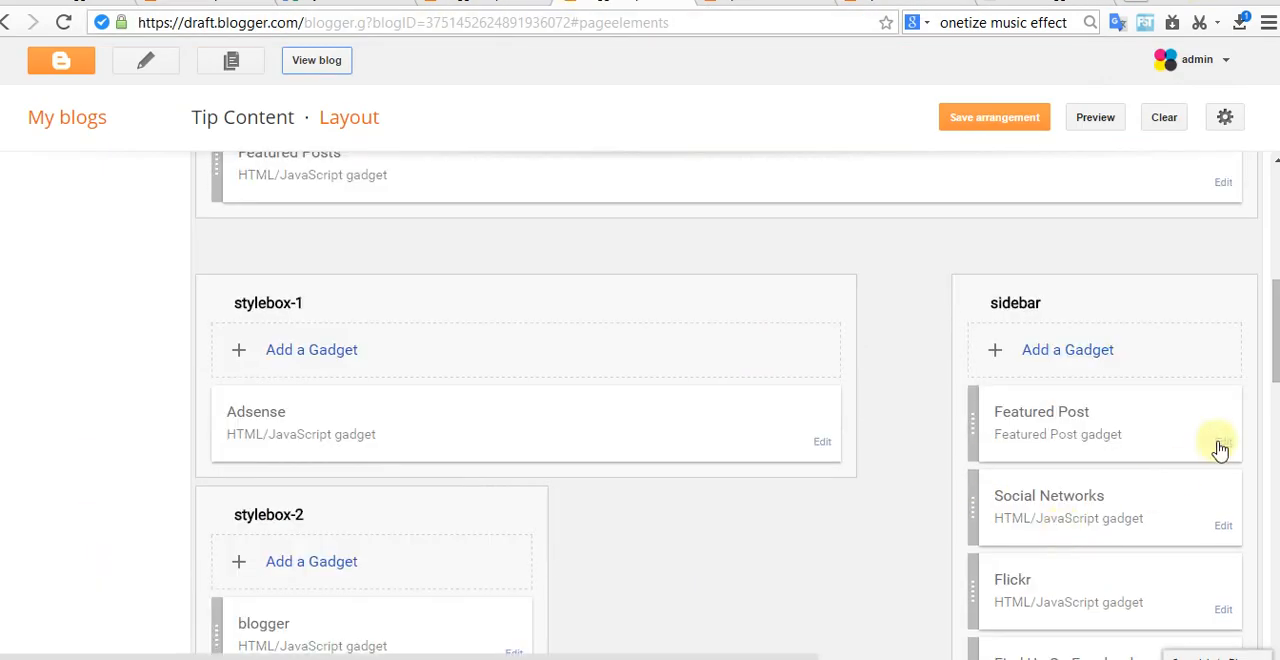
pyautogui.scroll(-2, 775, 466)
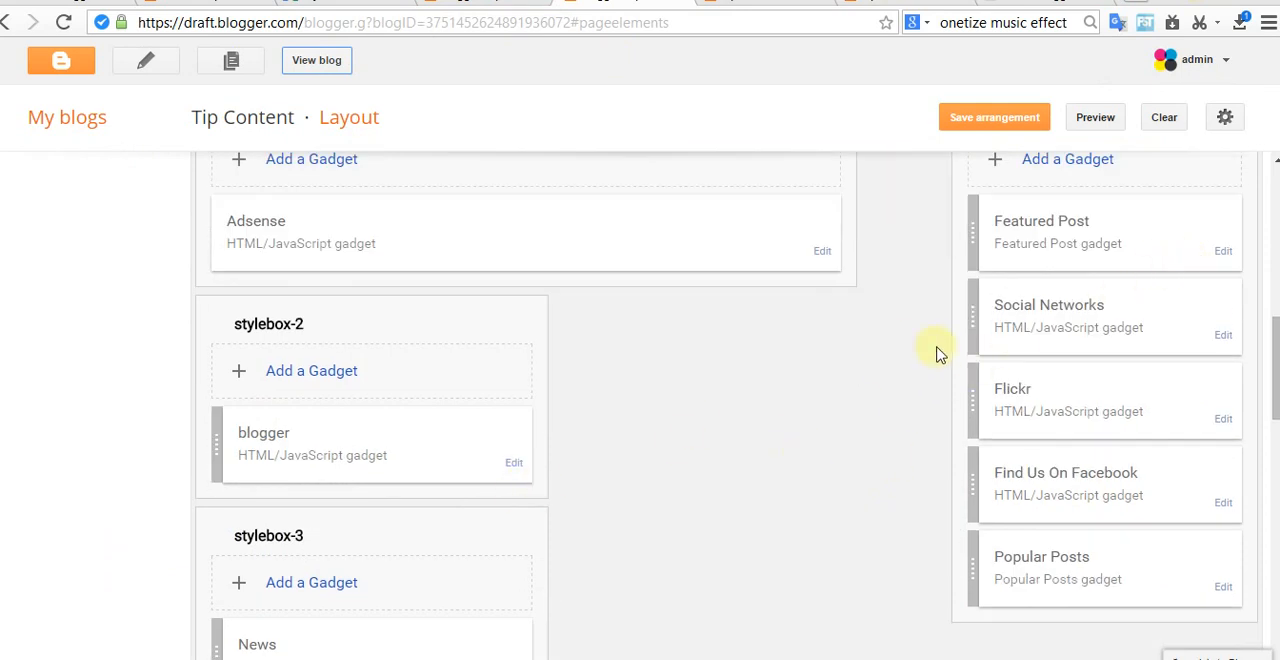
# Step: Check the documentation's Work with home design section, then return to the Tip Content Layout page's sidebar section
pyautogui.click(1035, 2)
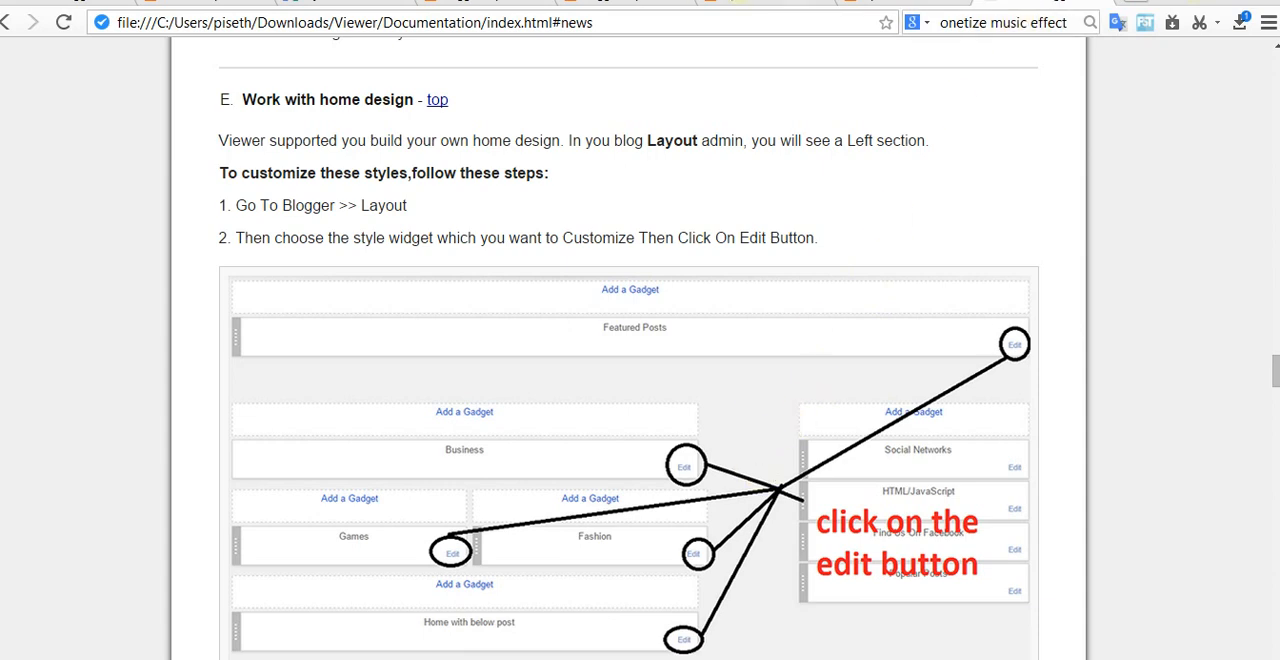
pyautogui.click(738, 2)
pyautogui.click(640, 2)
pyautogui.scroll(2, 1018, 288)
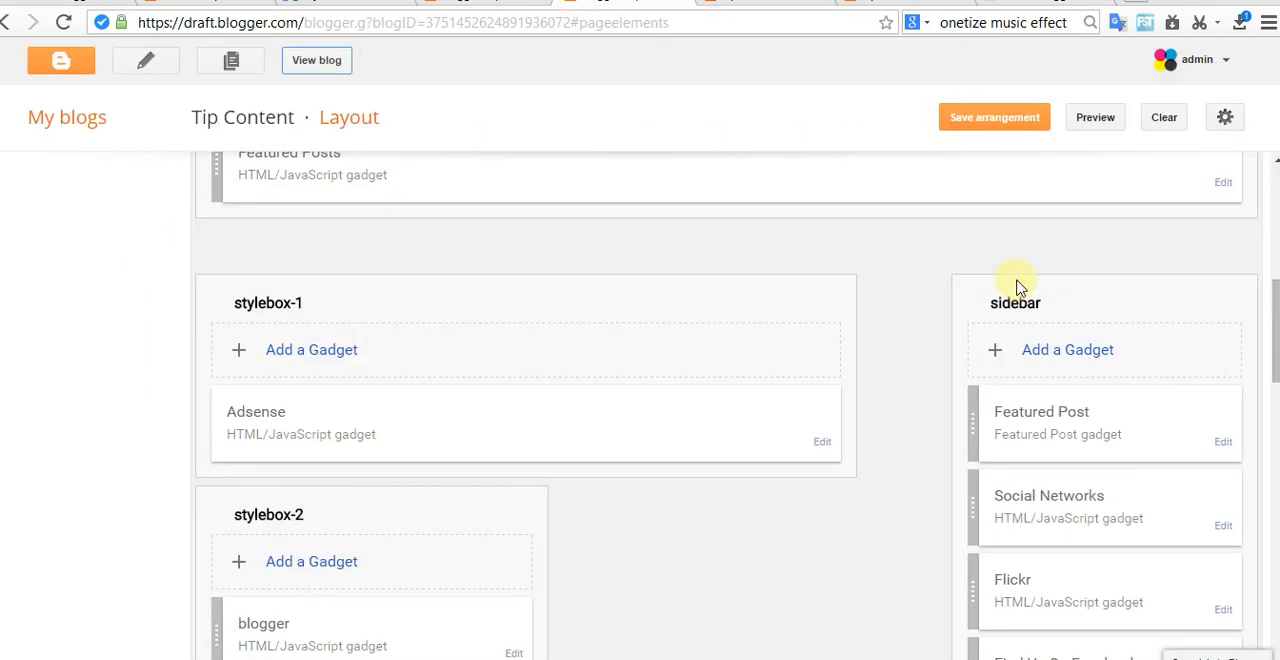
pyautogui.scroll(2, 1030, 380)
pyautogui.scroll(-1, 1040, 460)
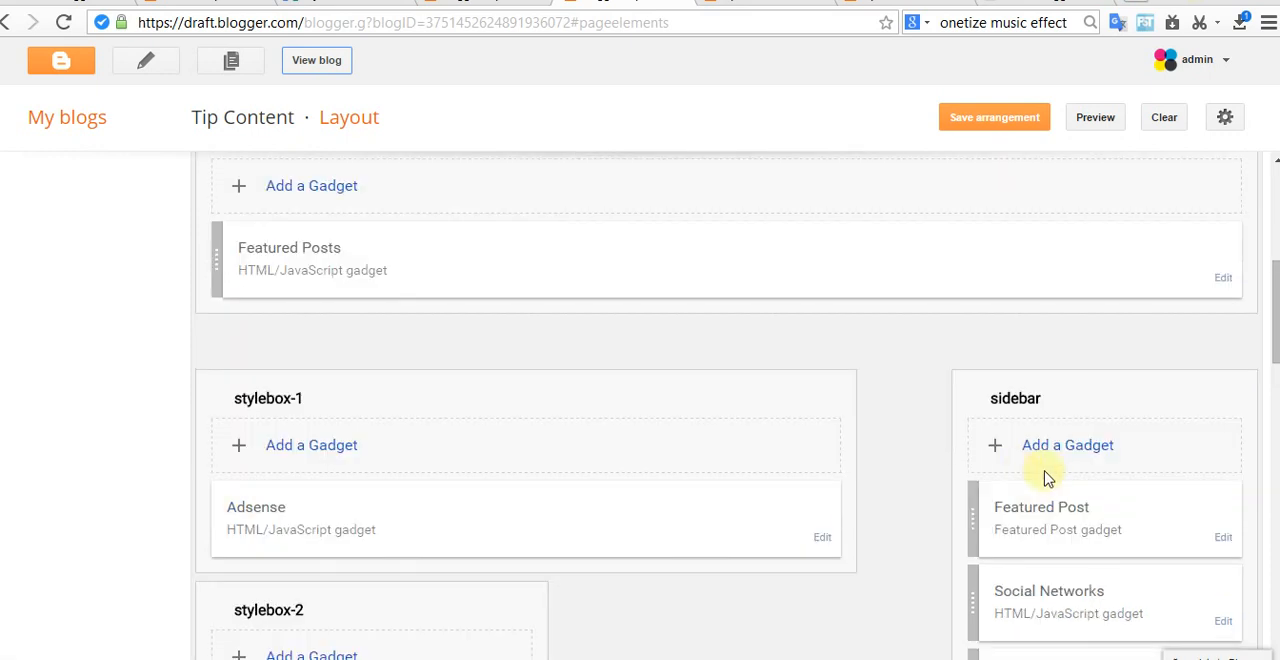
# Step: Remove the Featured Post gadget from the sidebar section and save the layout arrangement
pyautogui.click(1231, 542)
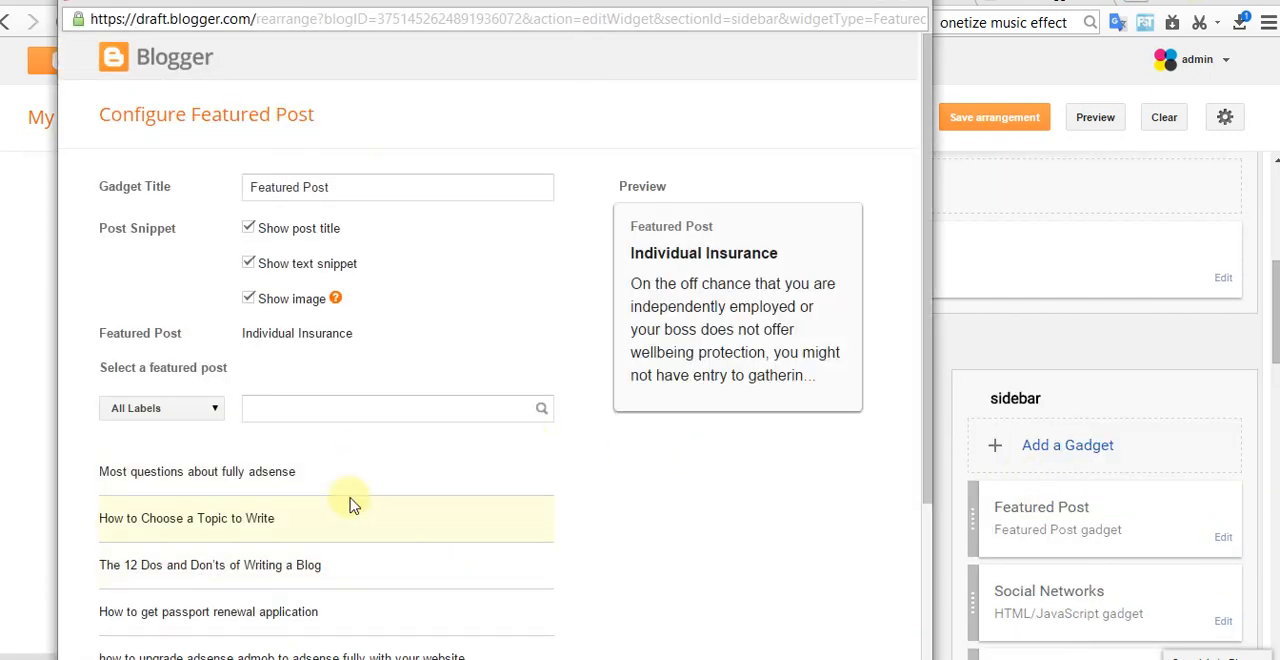
pyautogui.scroll(-2, 340, 540)
pyautogui.click(278, 629)
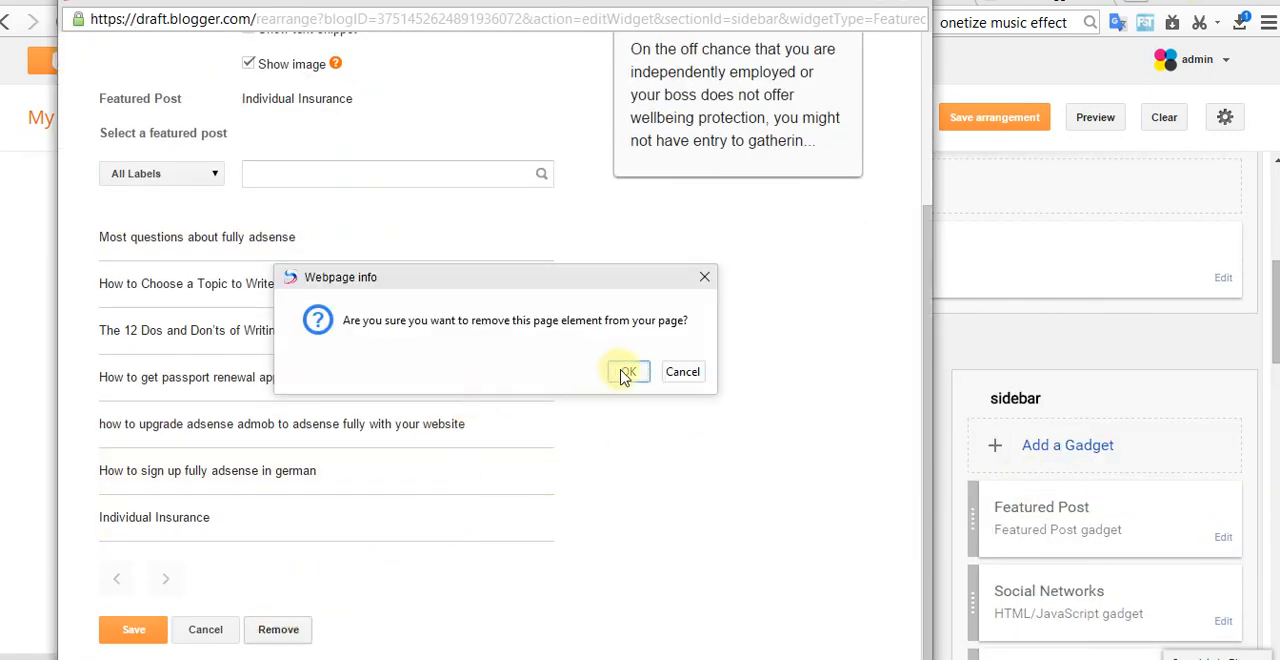
pyautogui.click(625, 372)
pyautogui.click(1000, 119)
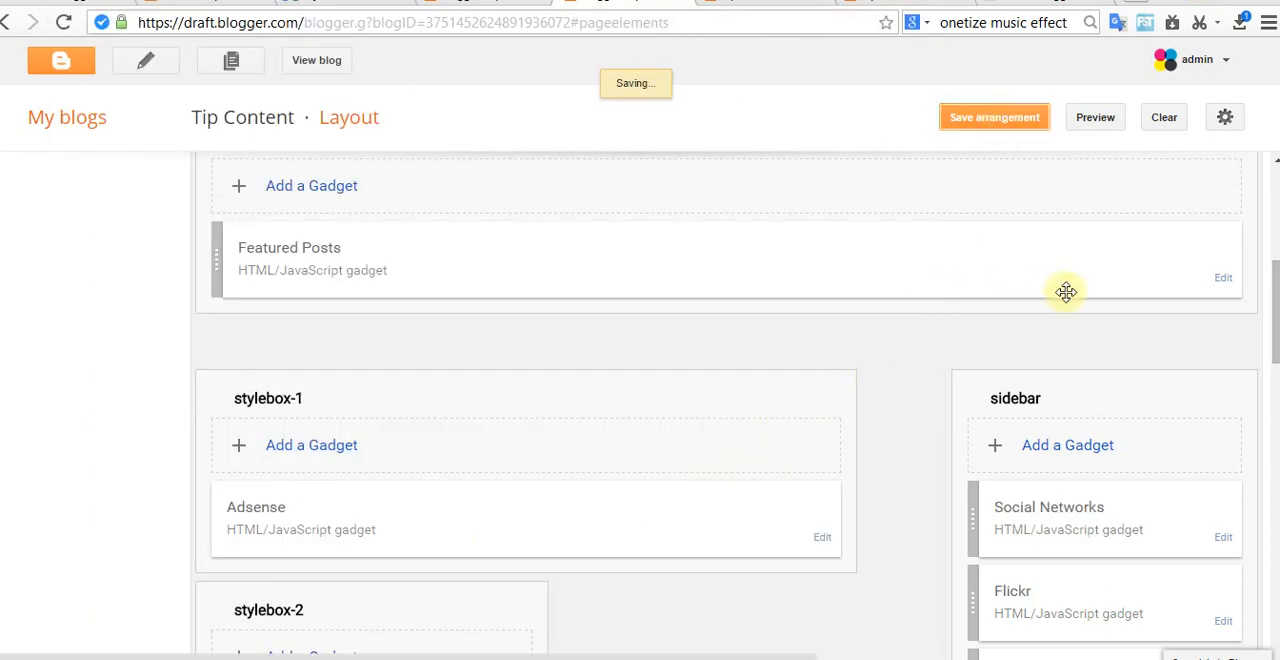
# Step: Set the content of the sliderright section's Featured Posts gadget to "news" and save the gadget and the arrangement
pyautogui.click(1223, 280)
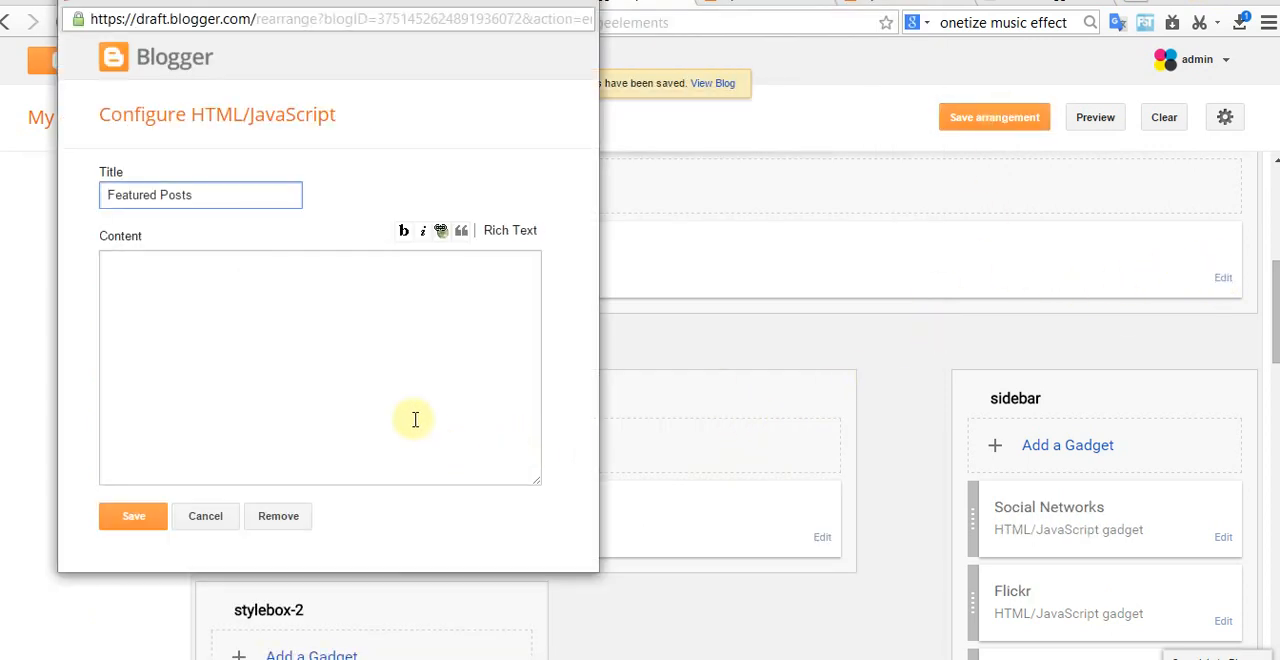
pyautogui.click(363, 319)
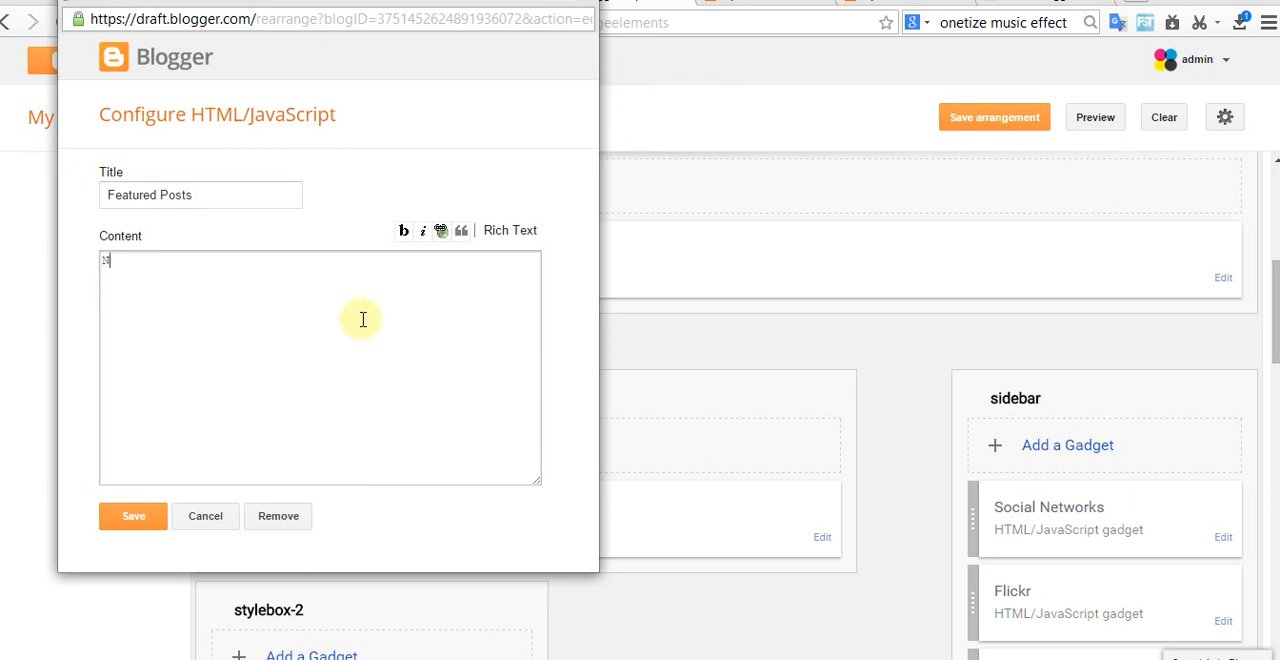
pyautogui.click(140, 520)
pyautogui.click(991, 117)
# Step: View the live blog and examine its home page slider, label sections and sidebar
pyautogui.click(318, 60)
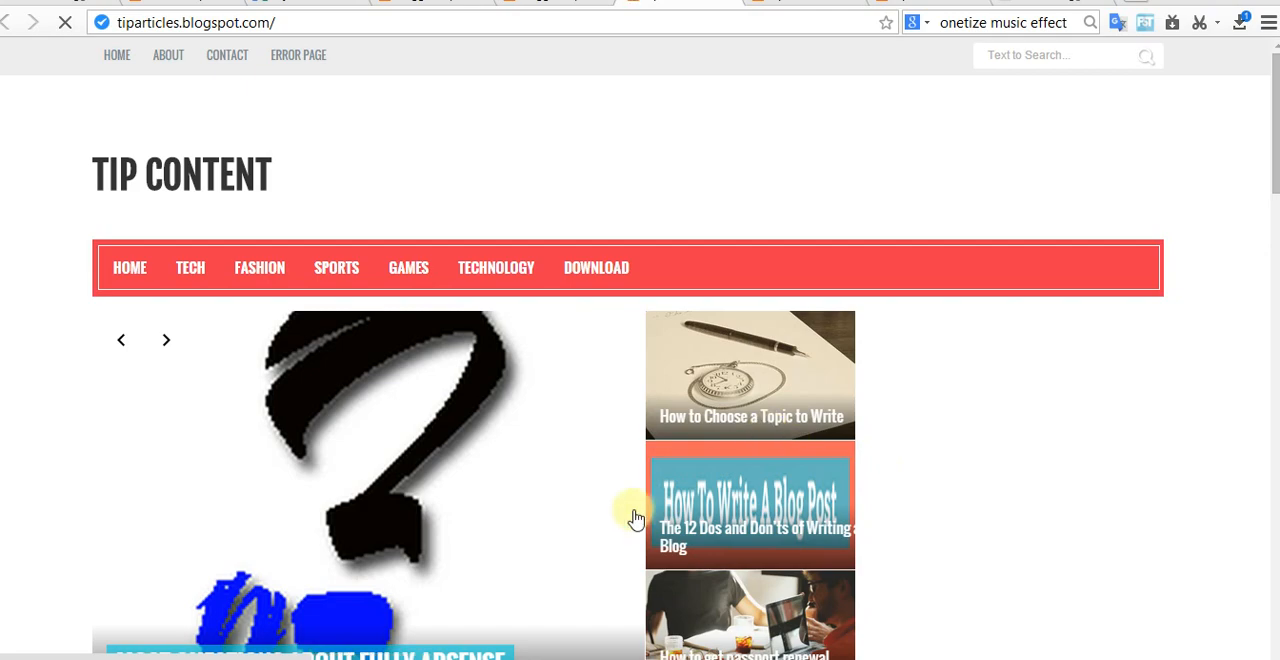
pyautogui.scroll(-2, 737, 465)
pyautogui.scroll(-1, 737, 465)
pyautogui.scroll(1, 743, 471)
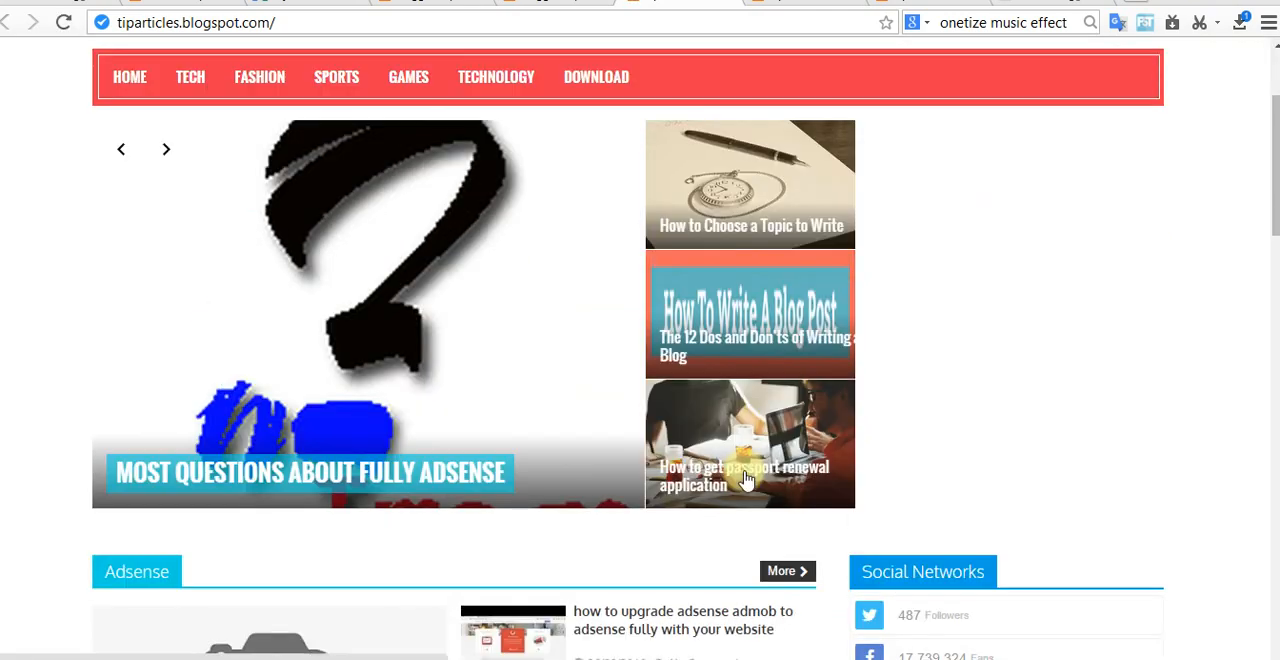
pyautogui.scroll(1, 740, 478)
pyautogui.scroll(-4, 680, 240)
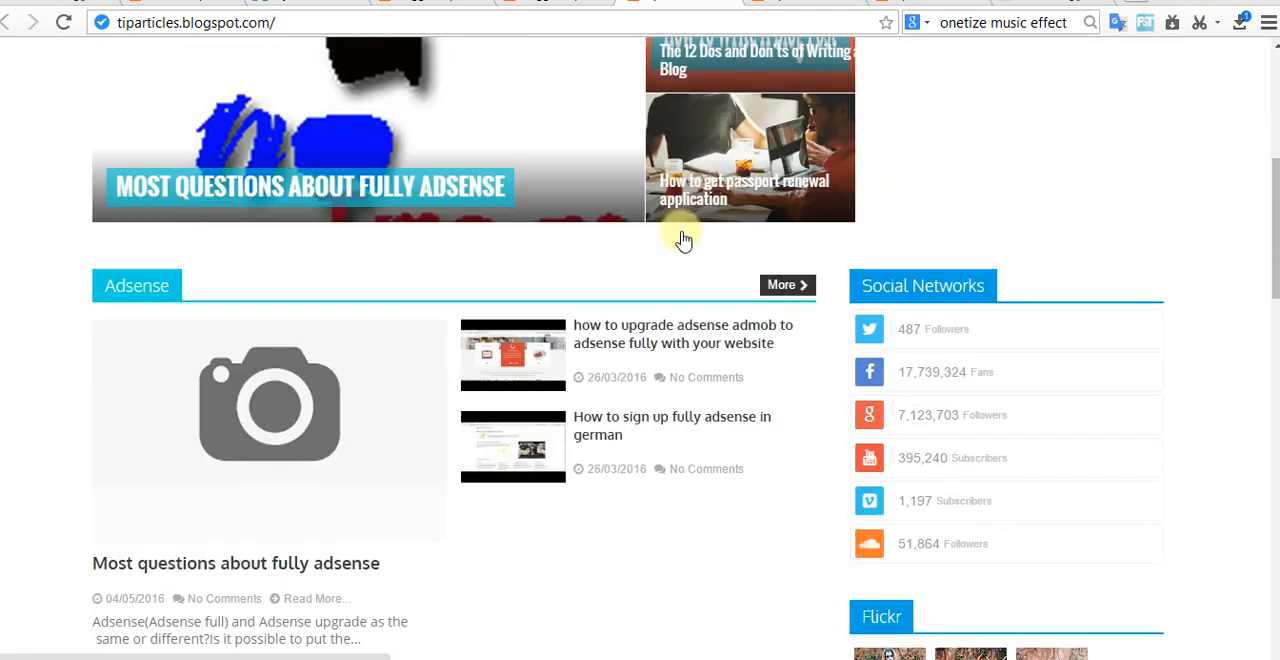
pyautogui.scroll(-1, 683, 240)
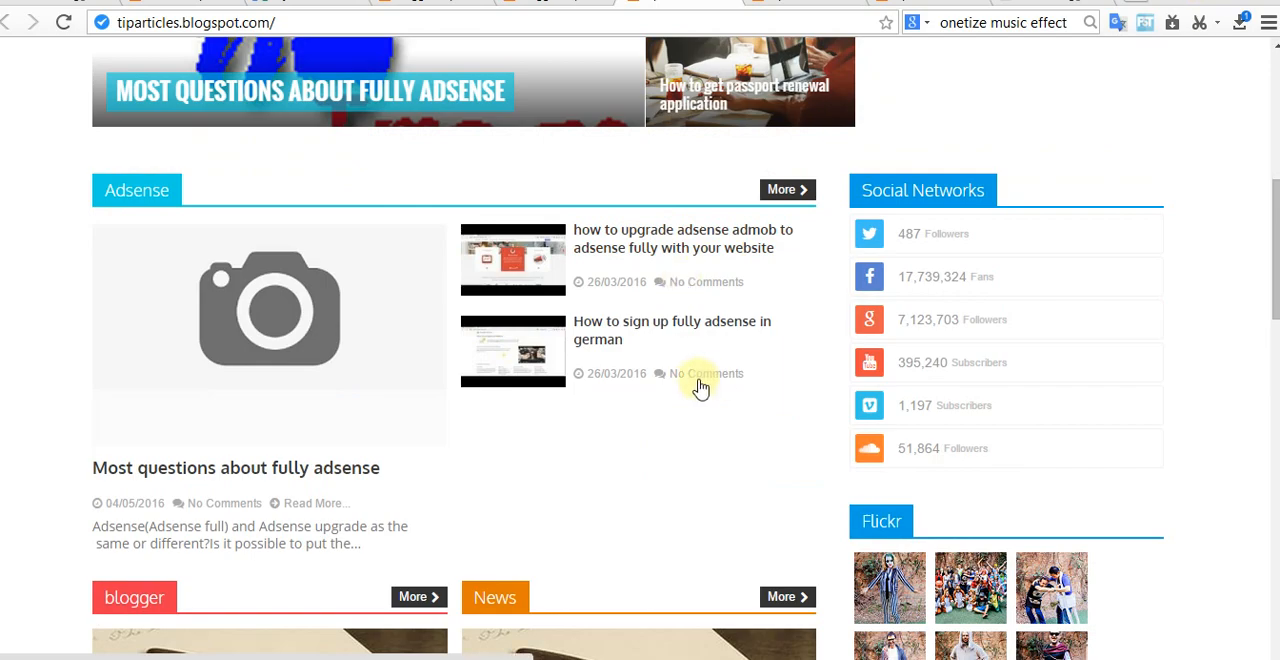
pyautogui.scroll(-12, 757, 466)
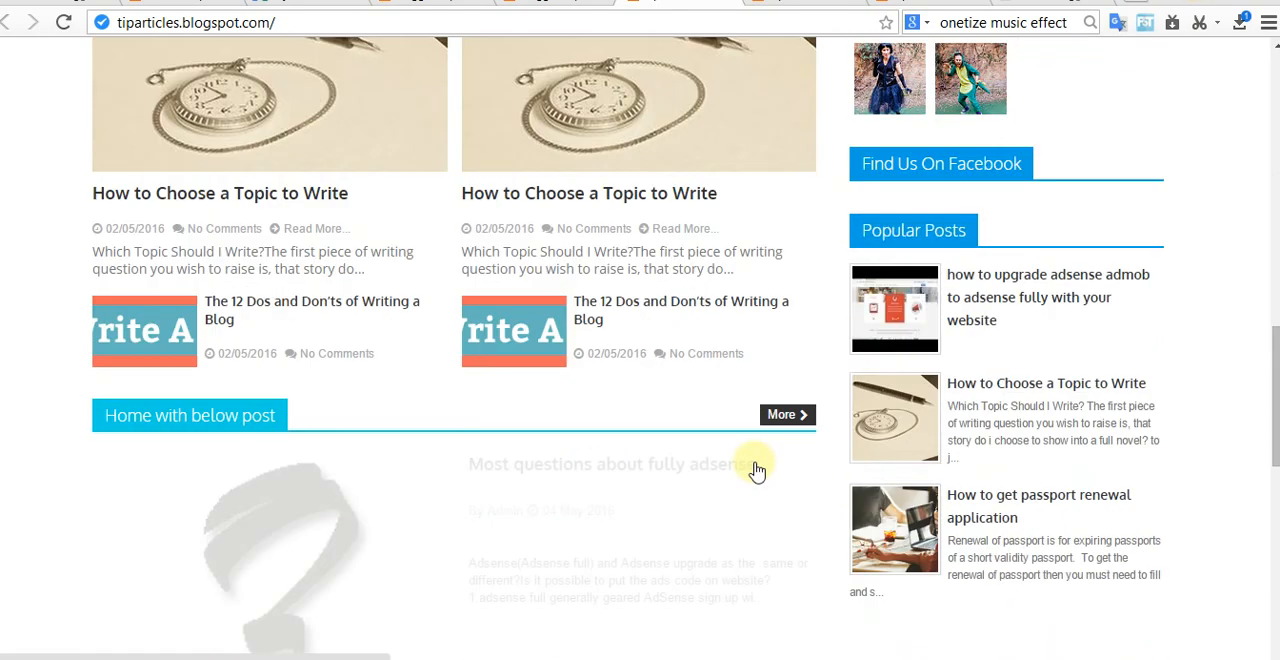
pyautogui.scroll(-5, 725, 482)
pyautogui.scroll(15, 725, 482)
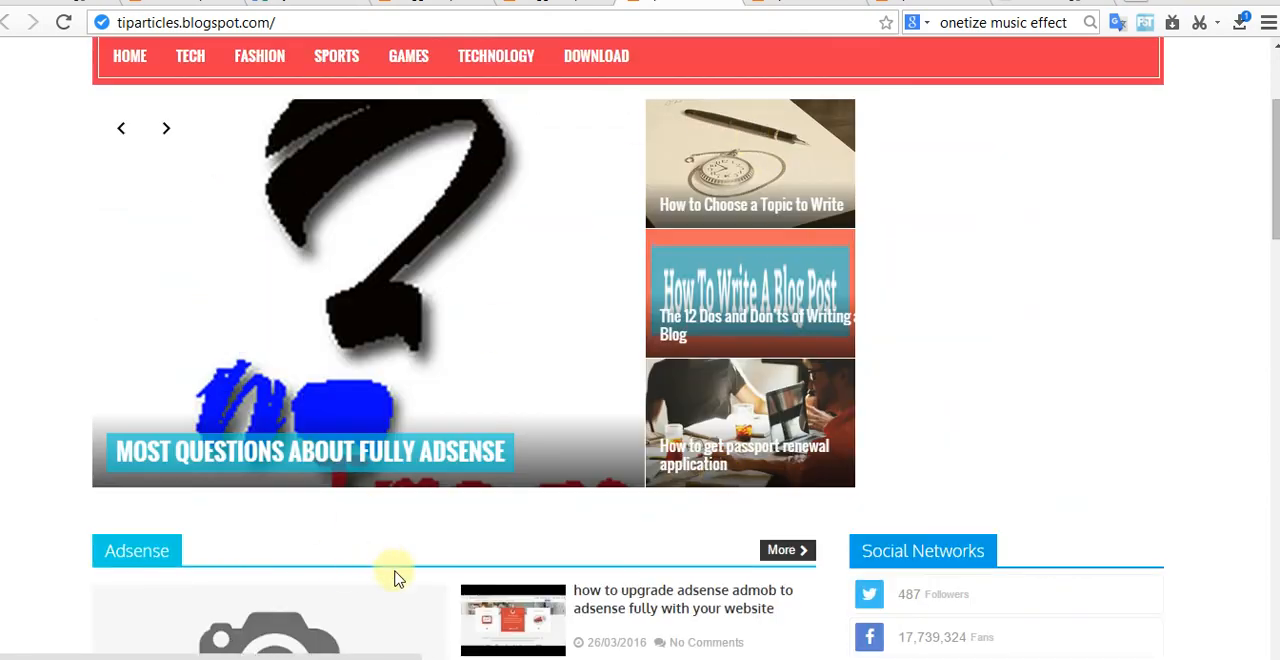
pyautogui.scroll(-1, 540, 500)
# Step: Open the post "how to upgrade adsense admob to adsense fully with your website", look at it, and return to the blog's home page
pyautogui.click(641, 506)
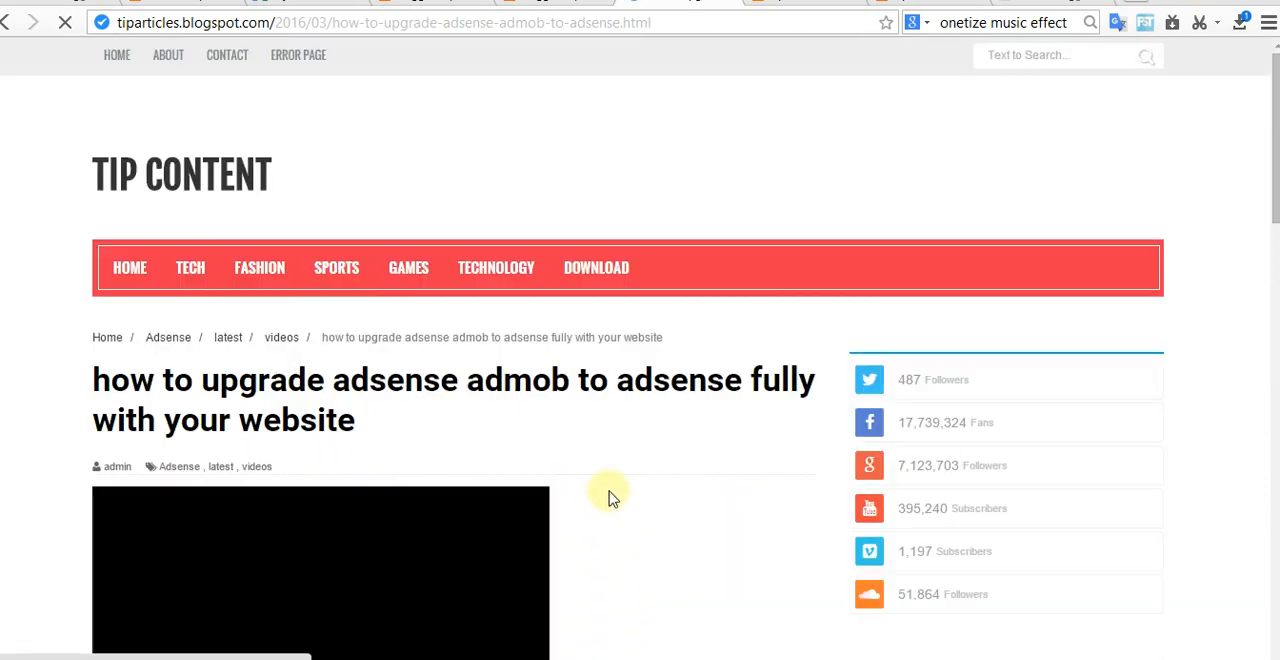
pyautogui.scroll(-3, 613, 497)
pyautogui.scroll(3, 623, 492)
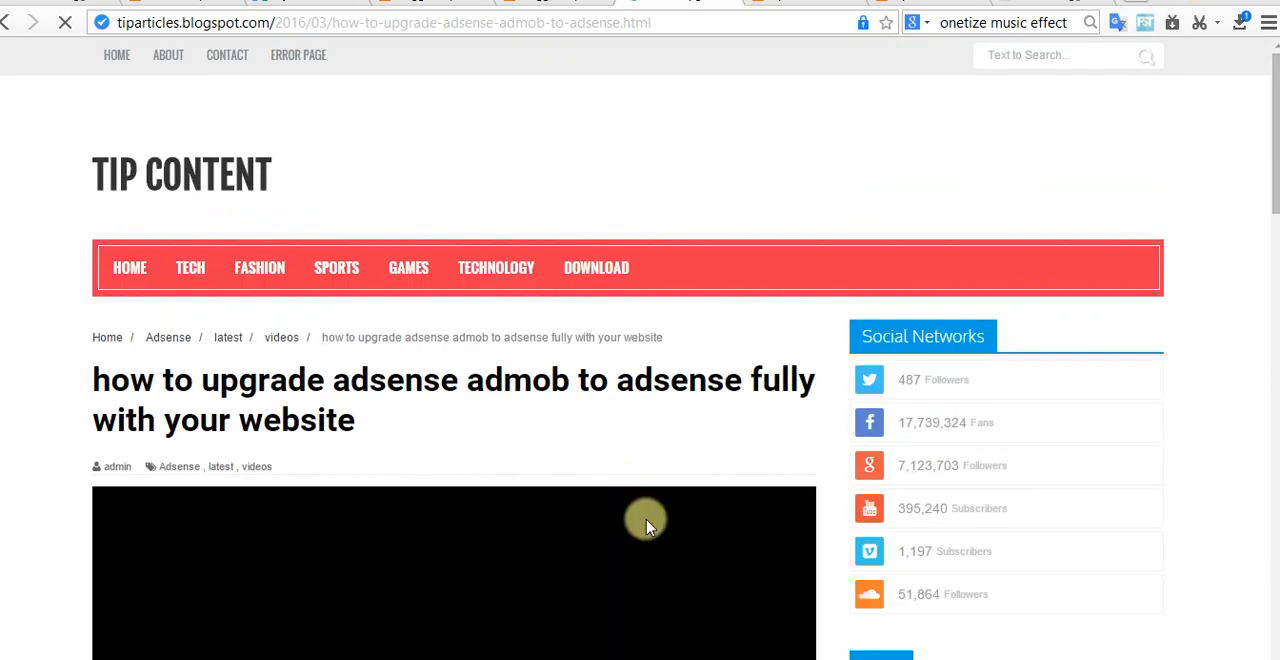
pyautogui.click(127, 276)
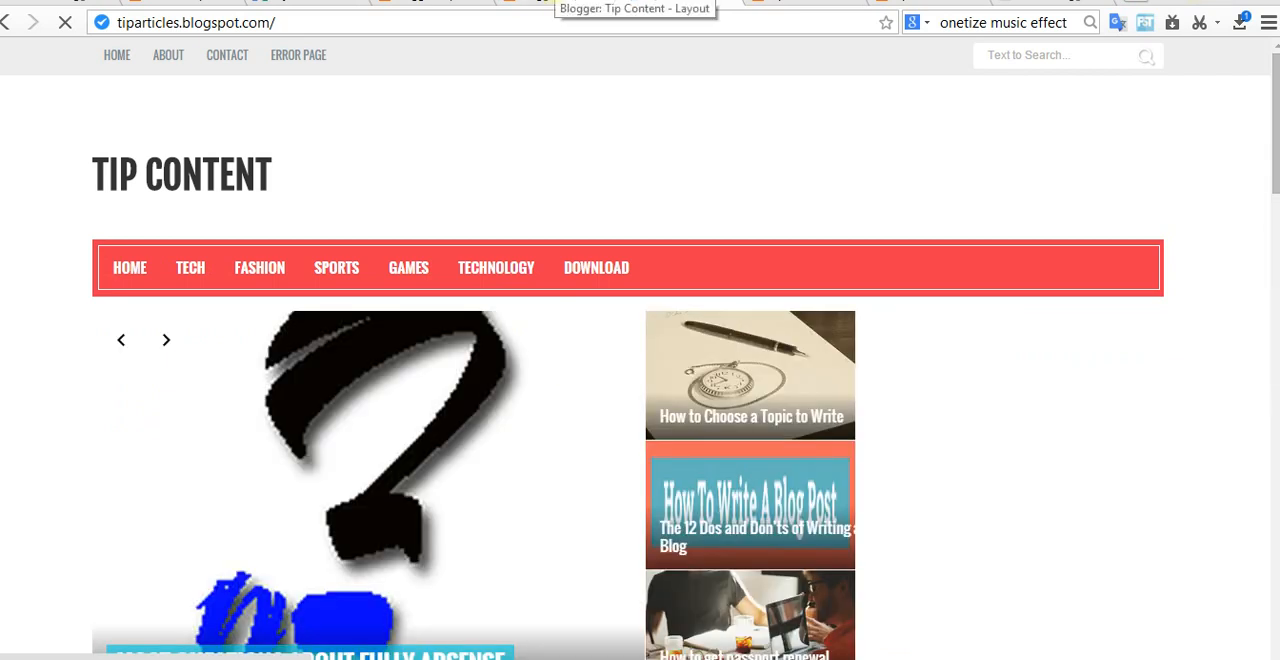
# Step: Return to the Layout page, check the Featured Posts gadget's settings in the sliderright section, and close them without changes
pyautogui.click(560, 4)
pyautogui.scroll(2, 668, 445)
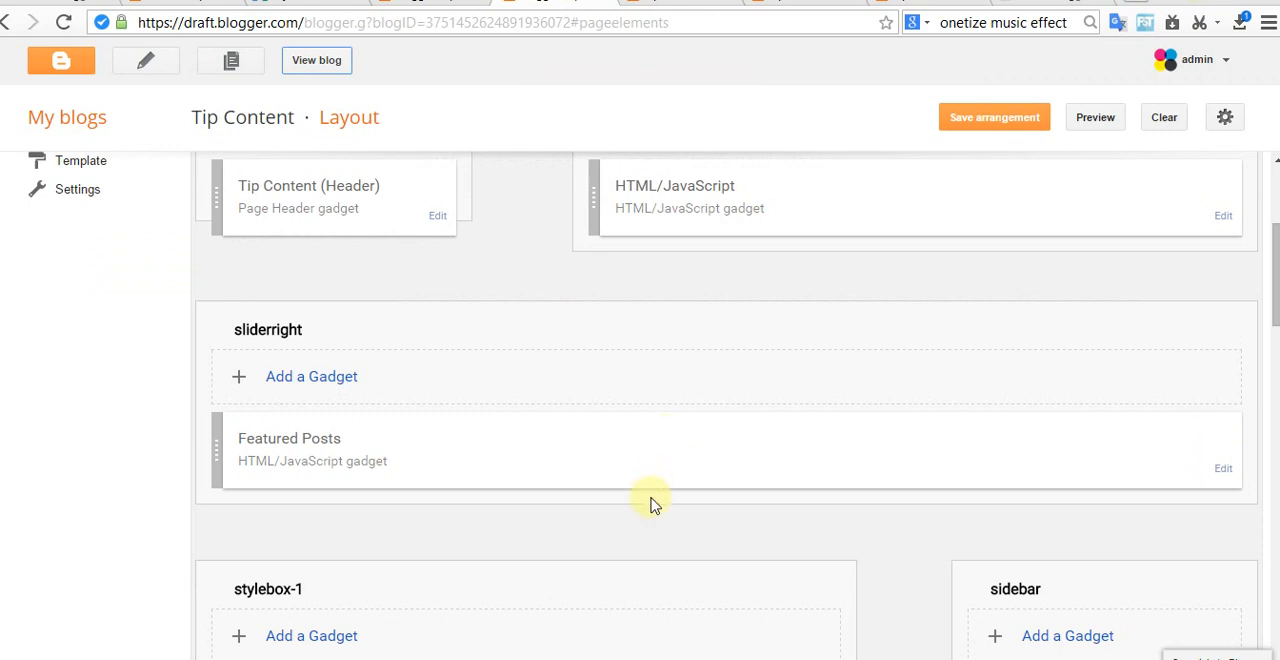
pyautogui.scroll(1, 650, 505)
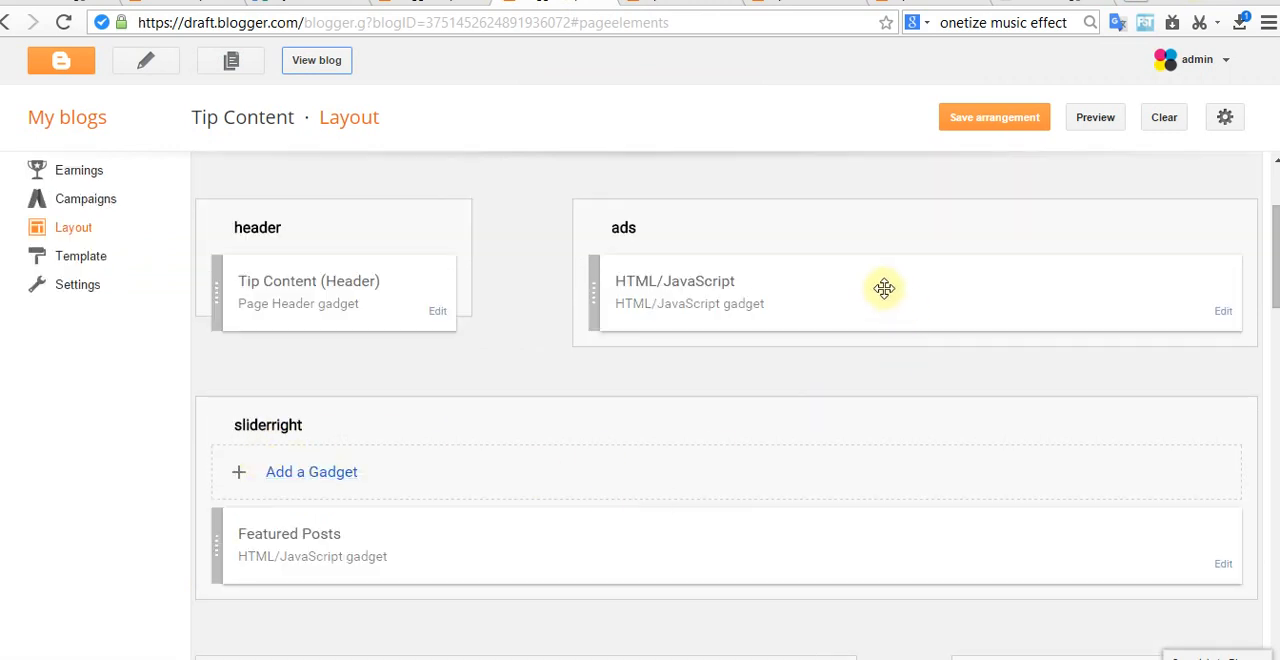
pyautogui.scroll(-3, 733, 490)
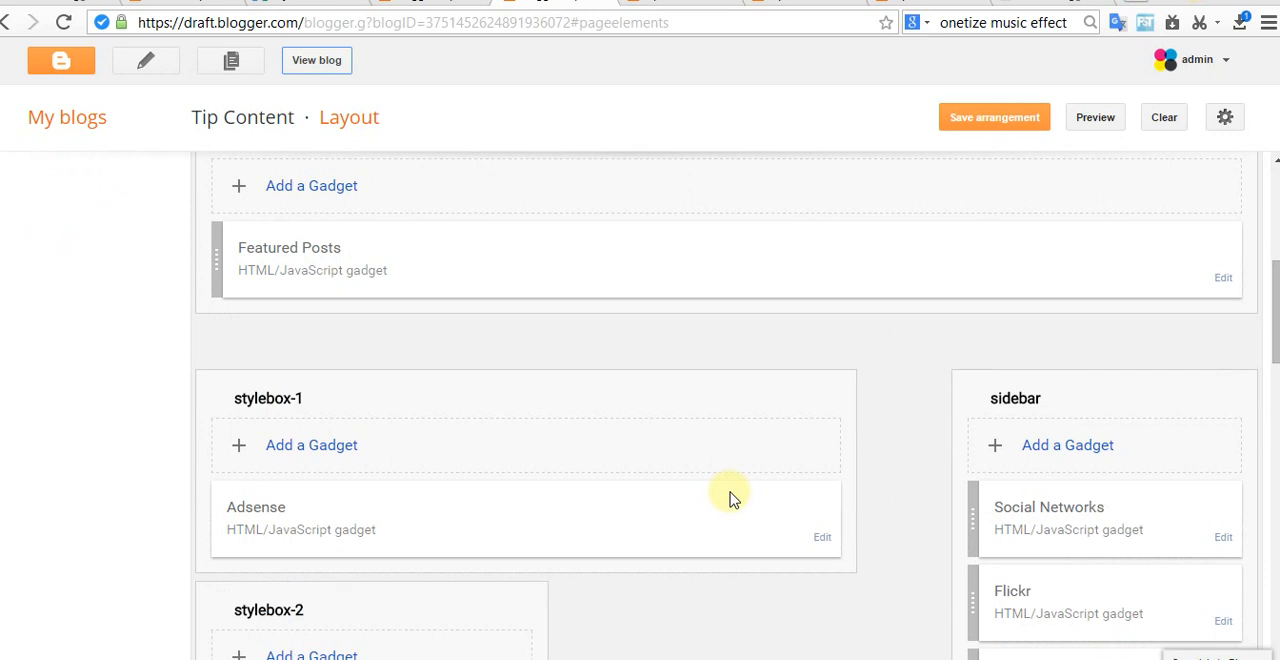
pyautogui.click(1224, 280)
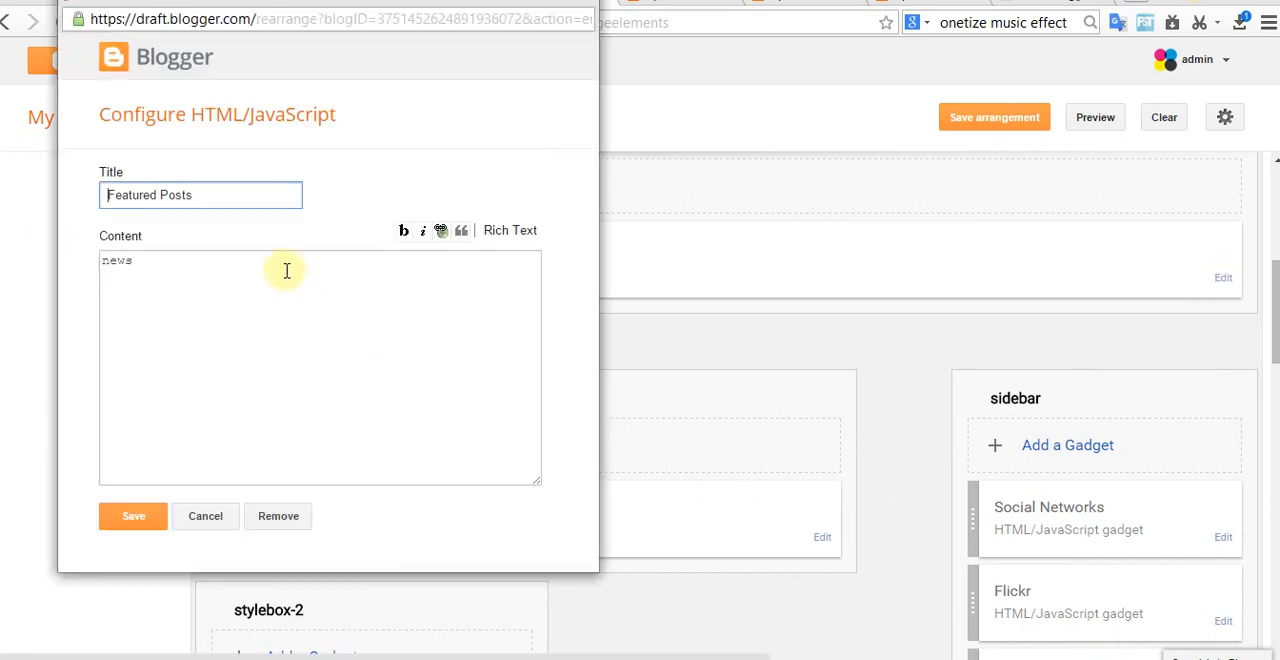
pyautogui.click(586, 2)
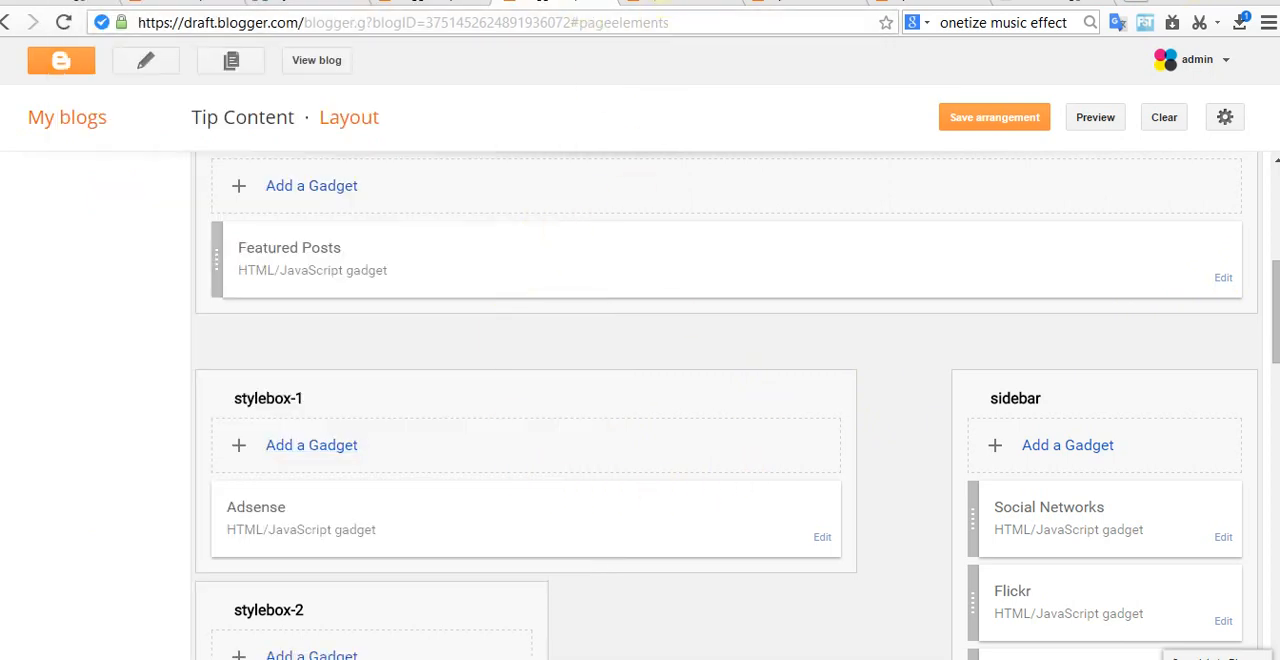
# Step: Switch to the live blog and compare the area beside the slider with the sidebar
pyautogui.click(665, 5)
pyautogui.scroll(-3, 628, 513)
pyautogui.scroll(3, 620, 500)
pyautogui.scroll(-4, 818, 490)
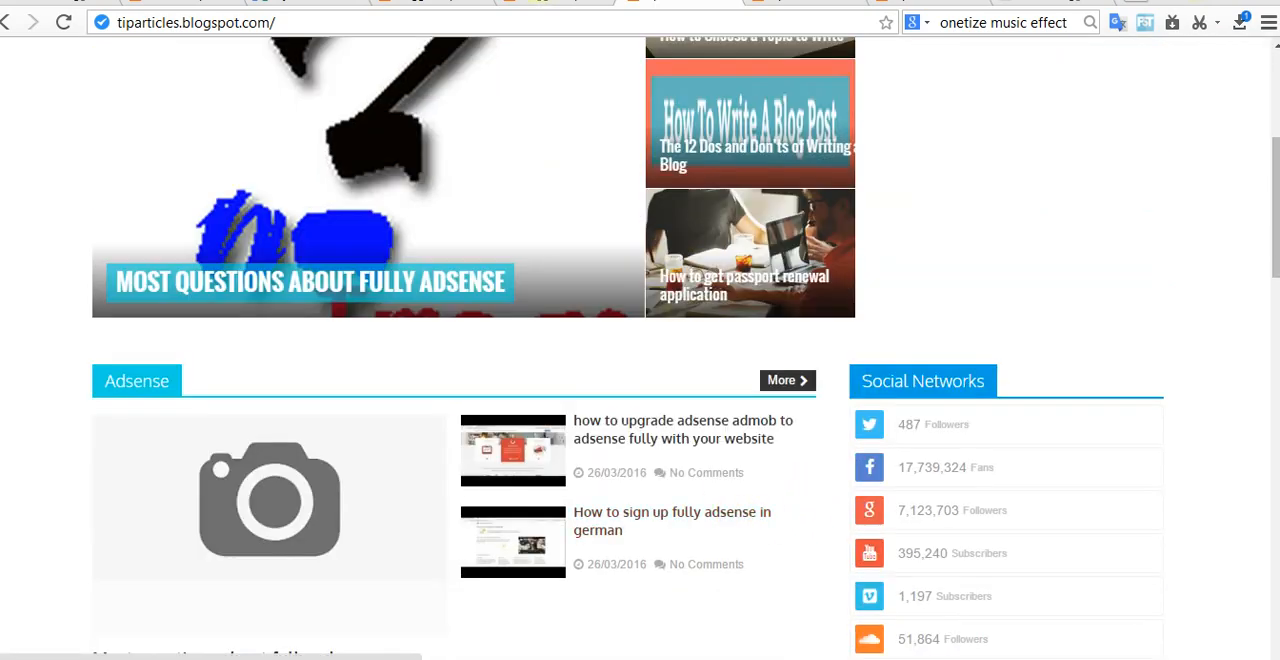
# Step: Move the Featured Posts gadget from sliderright to the start of the sidebar on the Layout page and save the arrangement
pyautogui.click(565, 6)
pyautogui.moveTo(381, 277); pyautogui.dragTo(1070, 461)
pyautogui.click(990, 117)
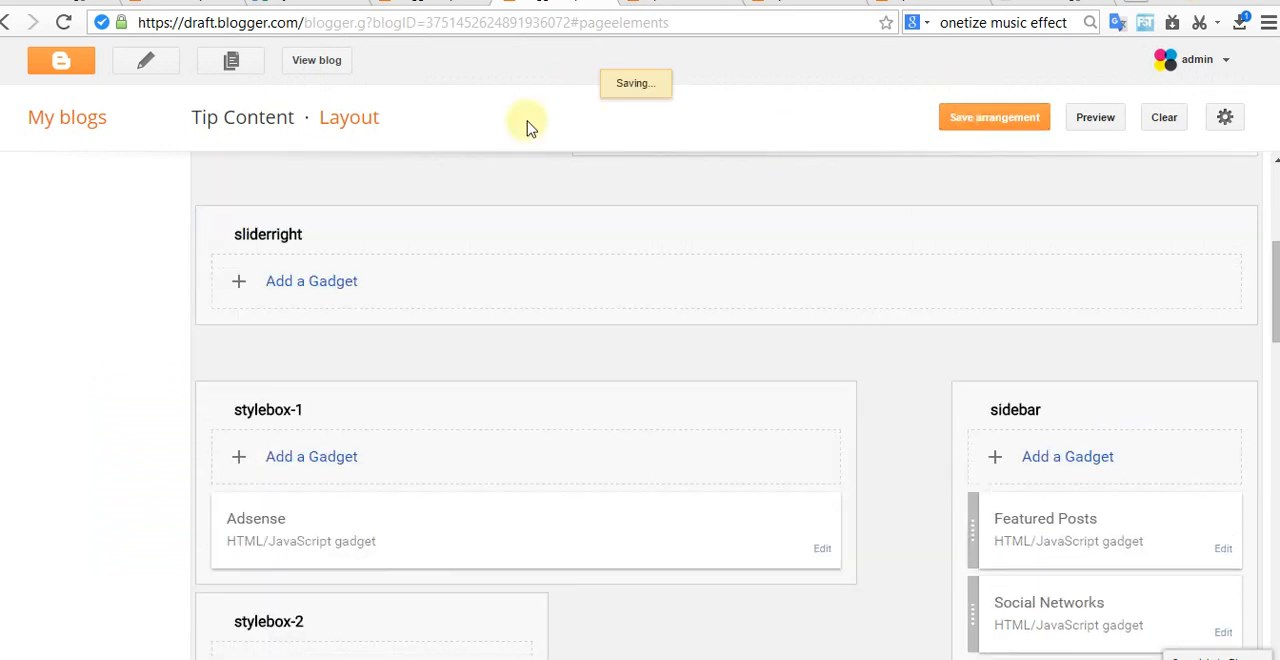
# Step: View the live blog and check how the Featured Posts gadget displays in the sidebar
pyautogui.click(302, 58)
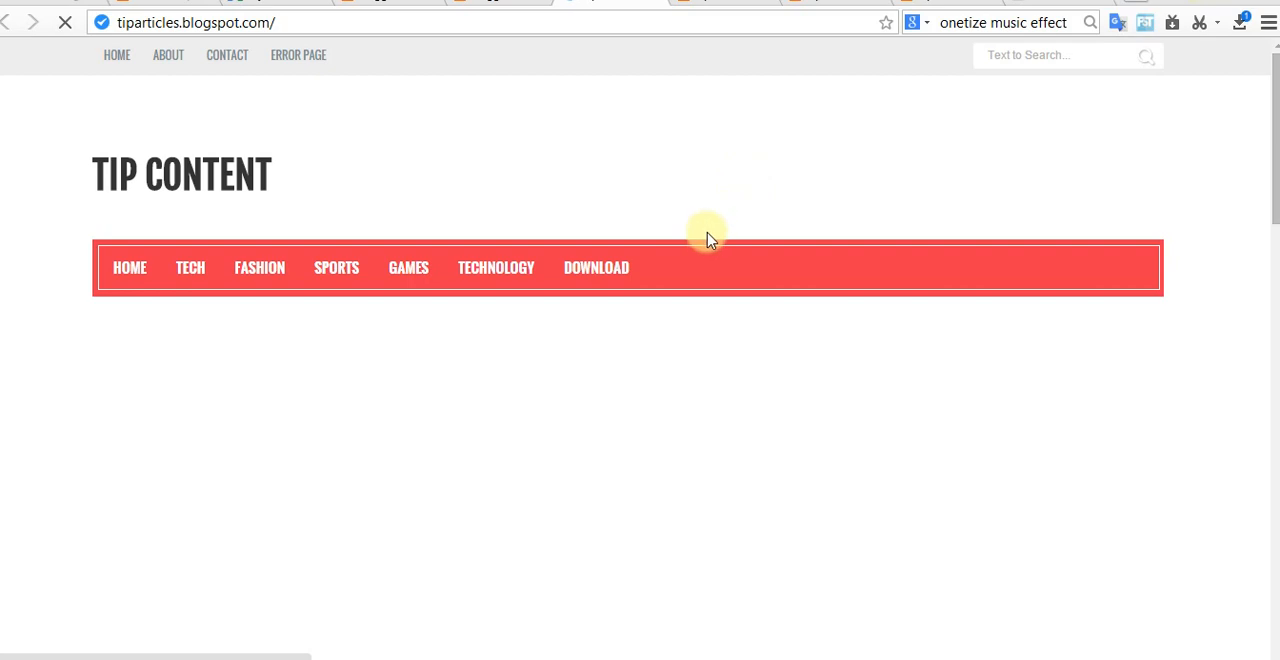
pyautogui.scroll(-3, 710, 250)
pyautogui.scroll(-3, 700, 368)
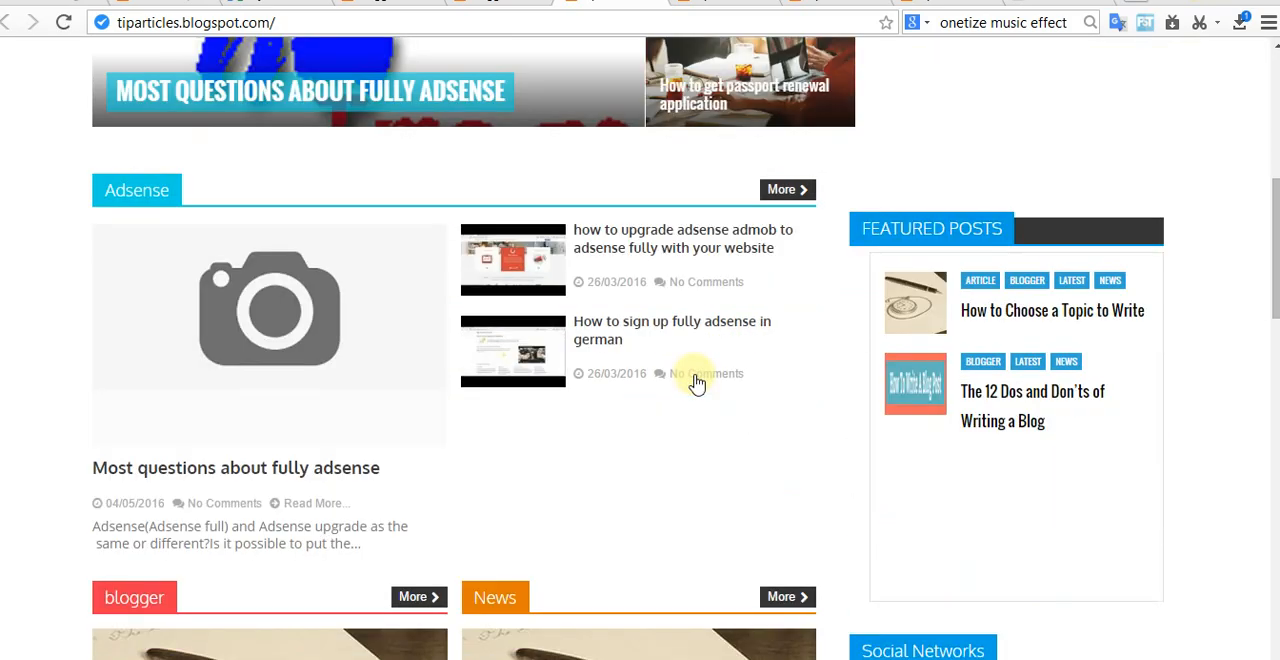
pyautogui.scroll(-3, 826, 450)
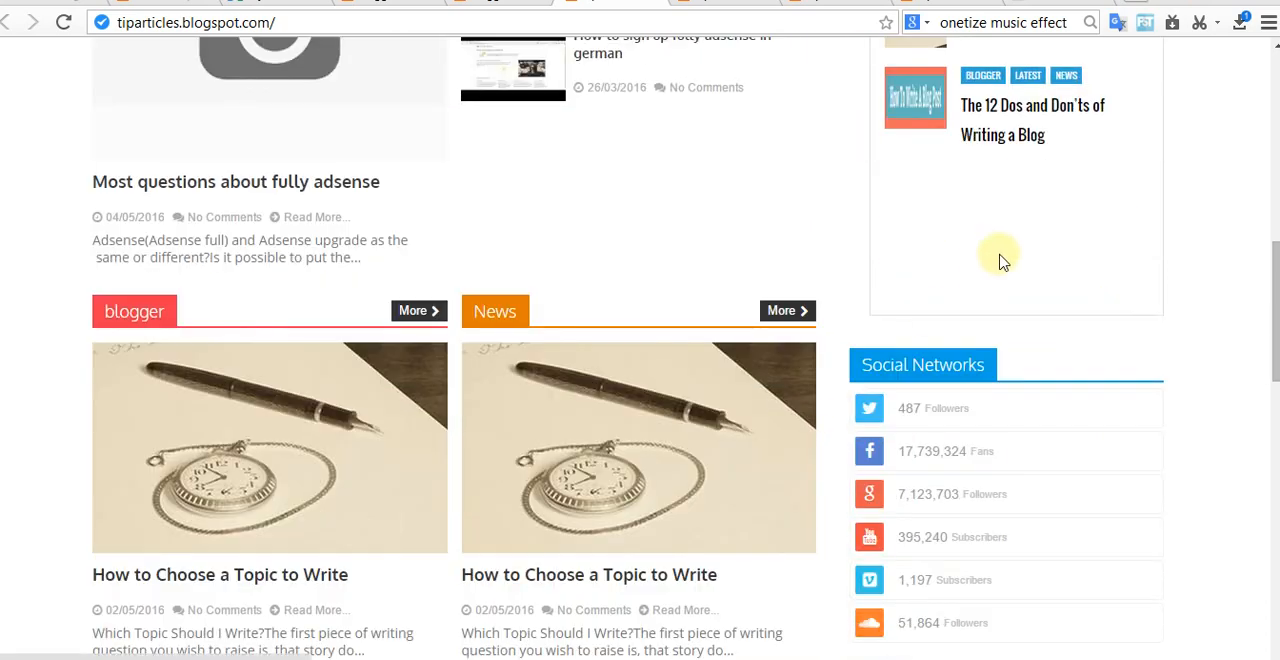
pyautogui.scroll(7, 997, 260)
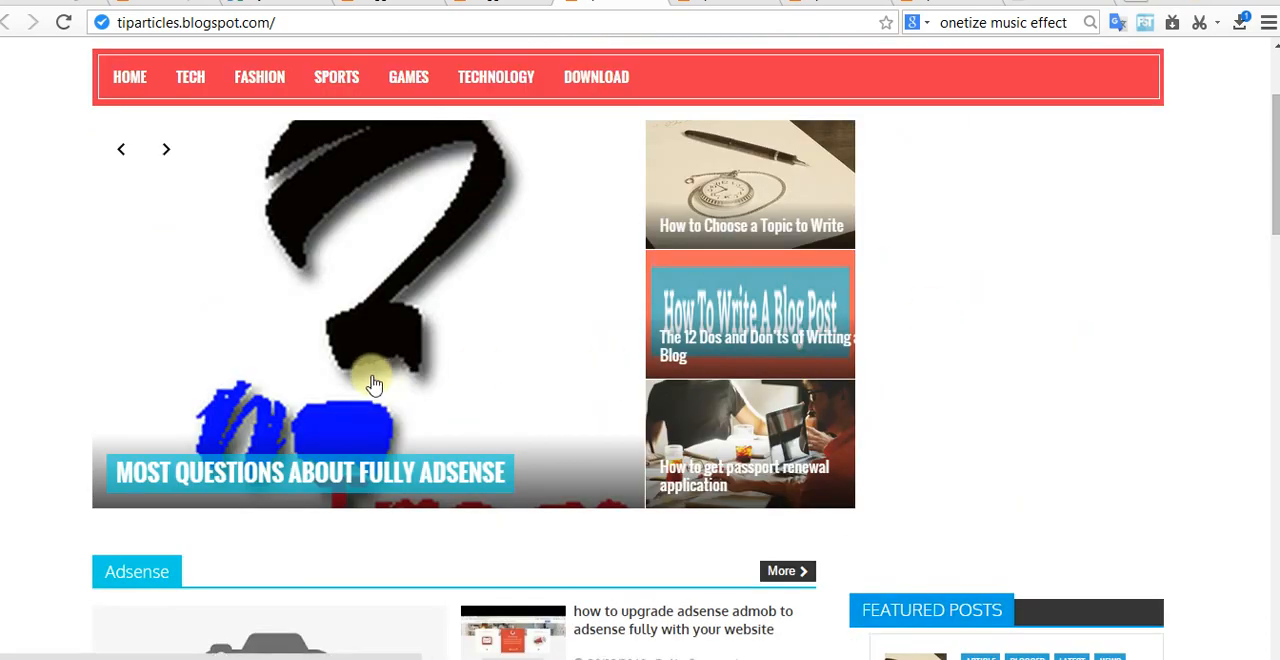
pyautogui.scroll(2, 894, 337)
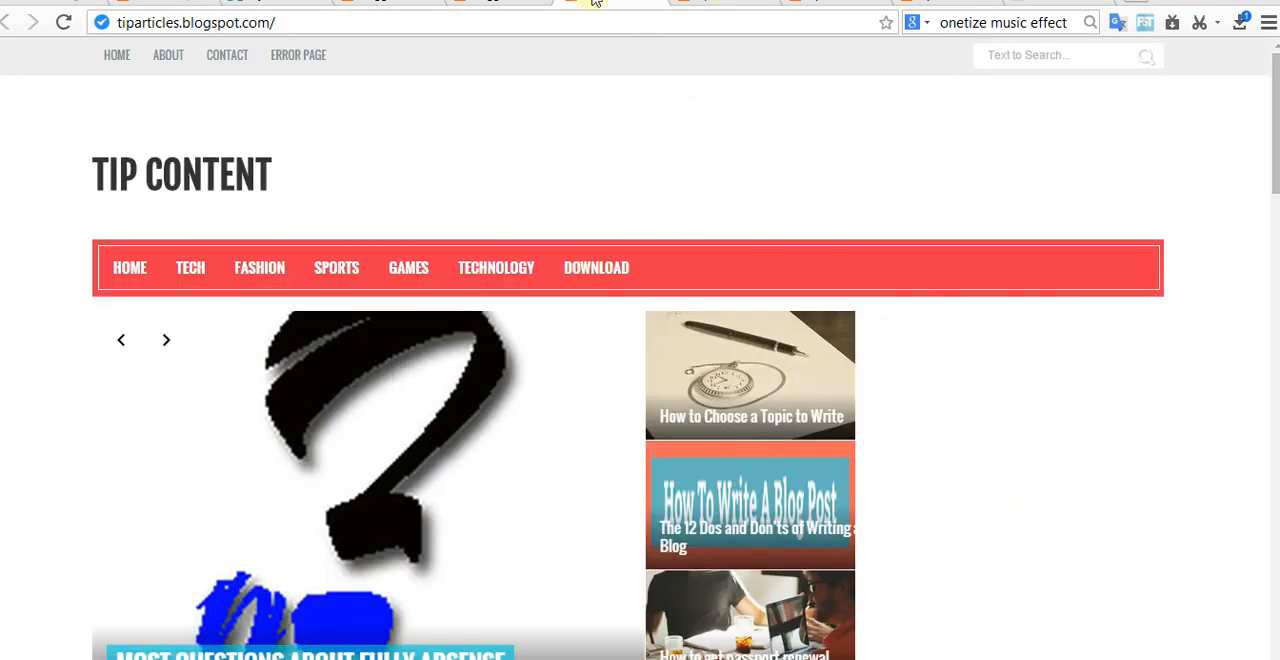
# Step: Move the Featured Posts gadget from the sidebar back to the sliderright section on the Layout page and save the arrangement
pyautogui.click(492, 2)
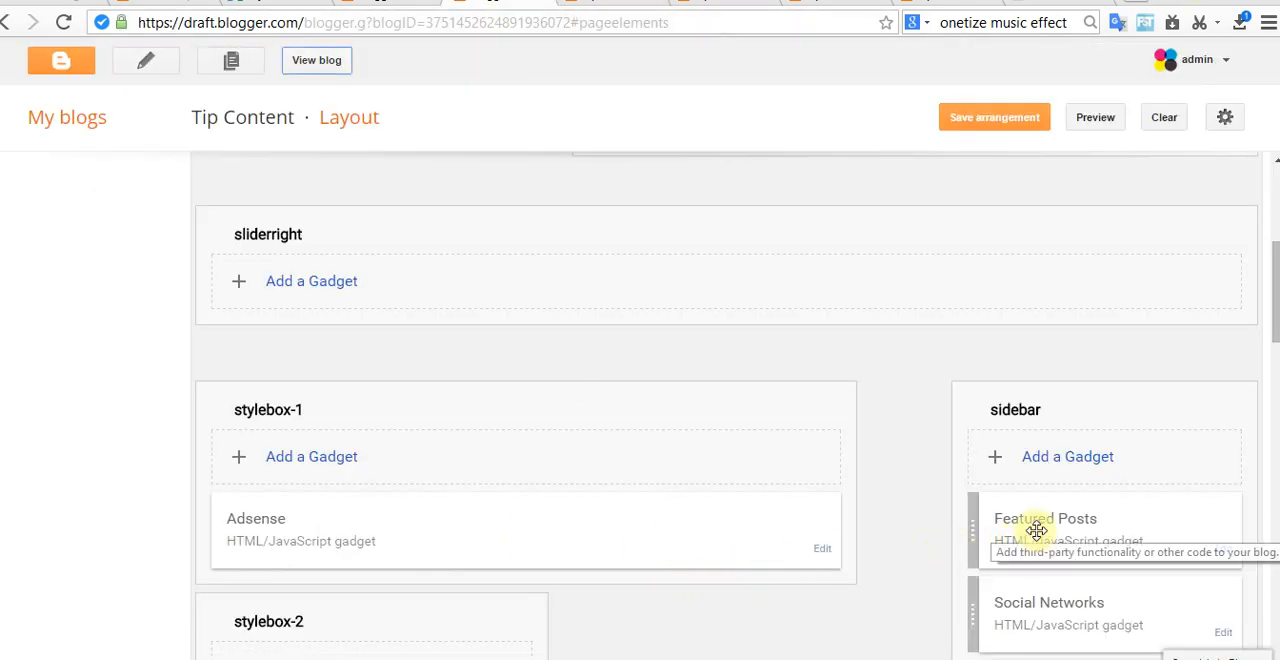
pyautogui.moveTo(1036, 531); pyautogui.dragTo(983, 294)
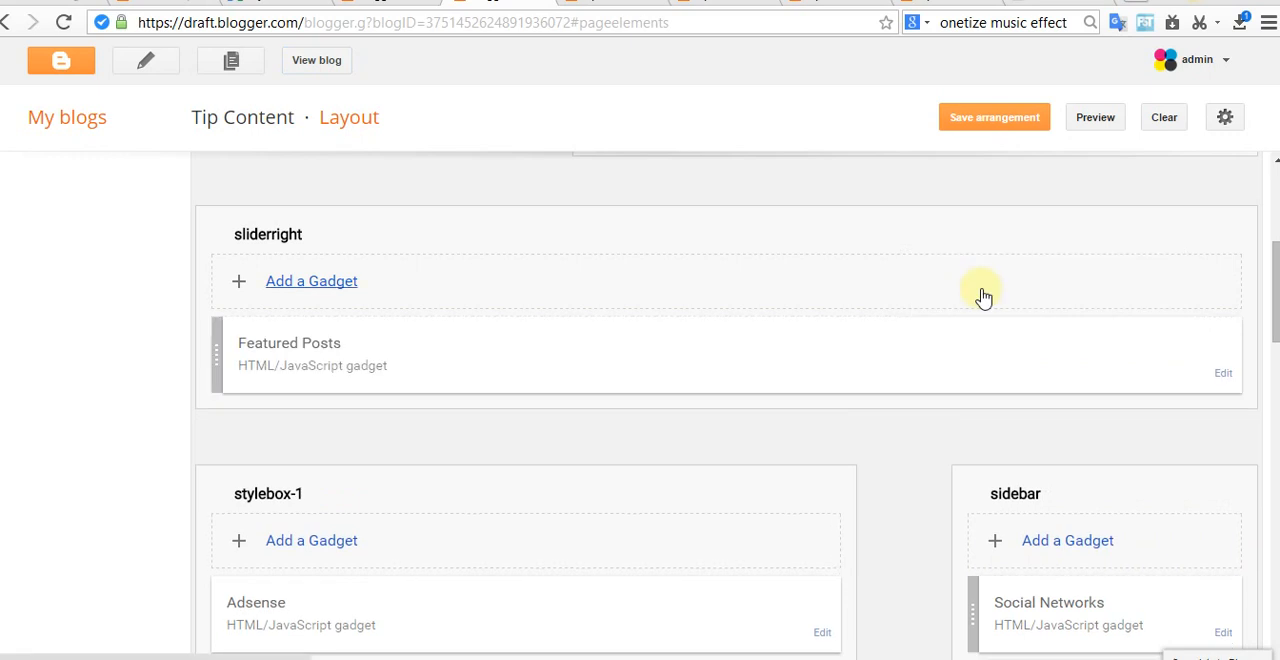
pyautogui.scroll(2, 860, 490)
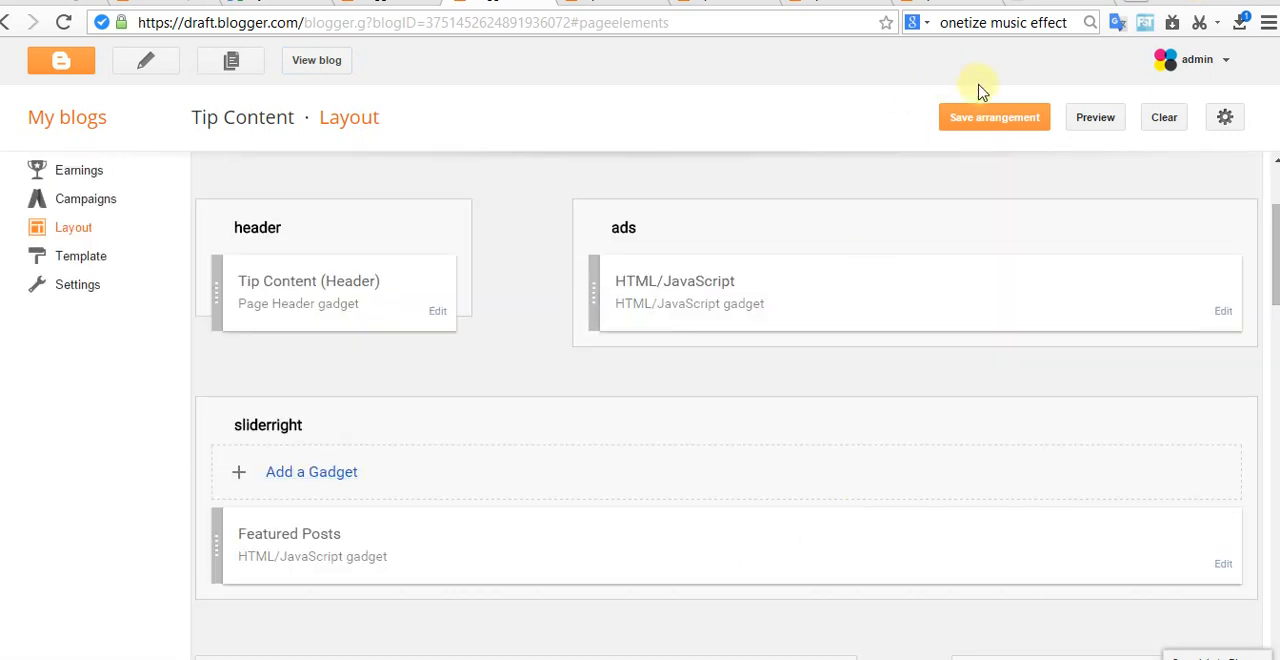
pyautogui.click(1000, 117)
# Step: View the live blog again and review its home page with the Featured Posts gadget back in sliderright
pyautogui.click(327, 60)
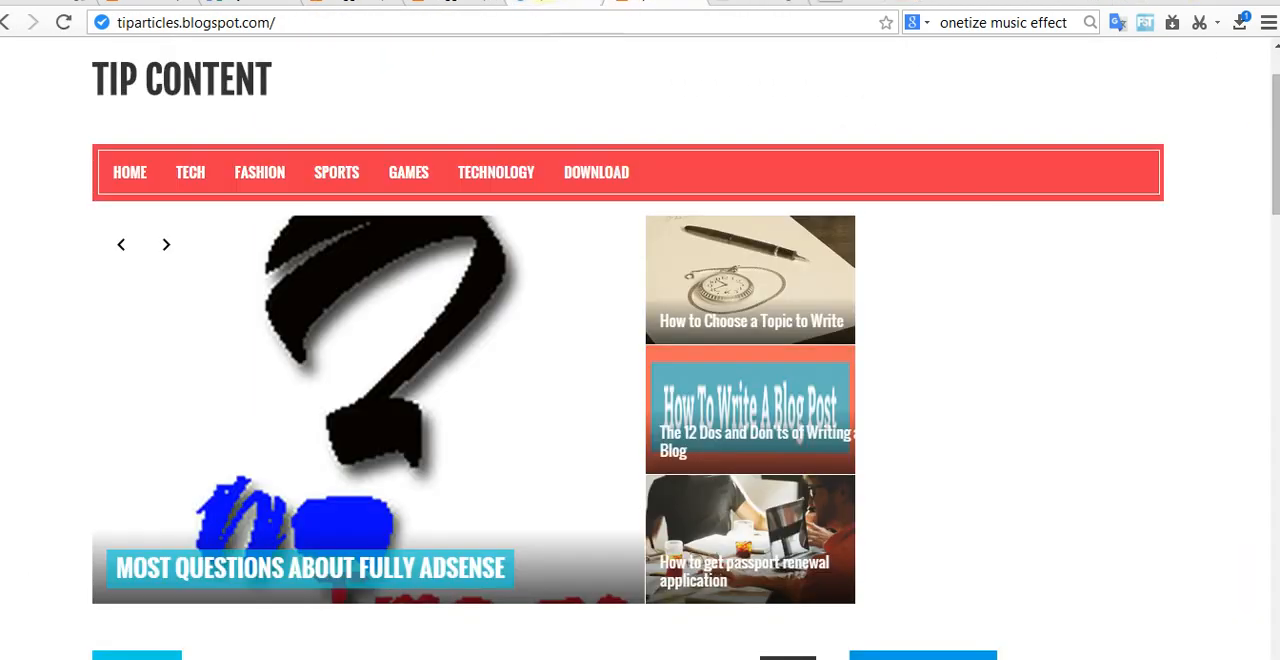
pyautogui.scroll(-2, 797, 375)
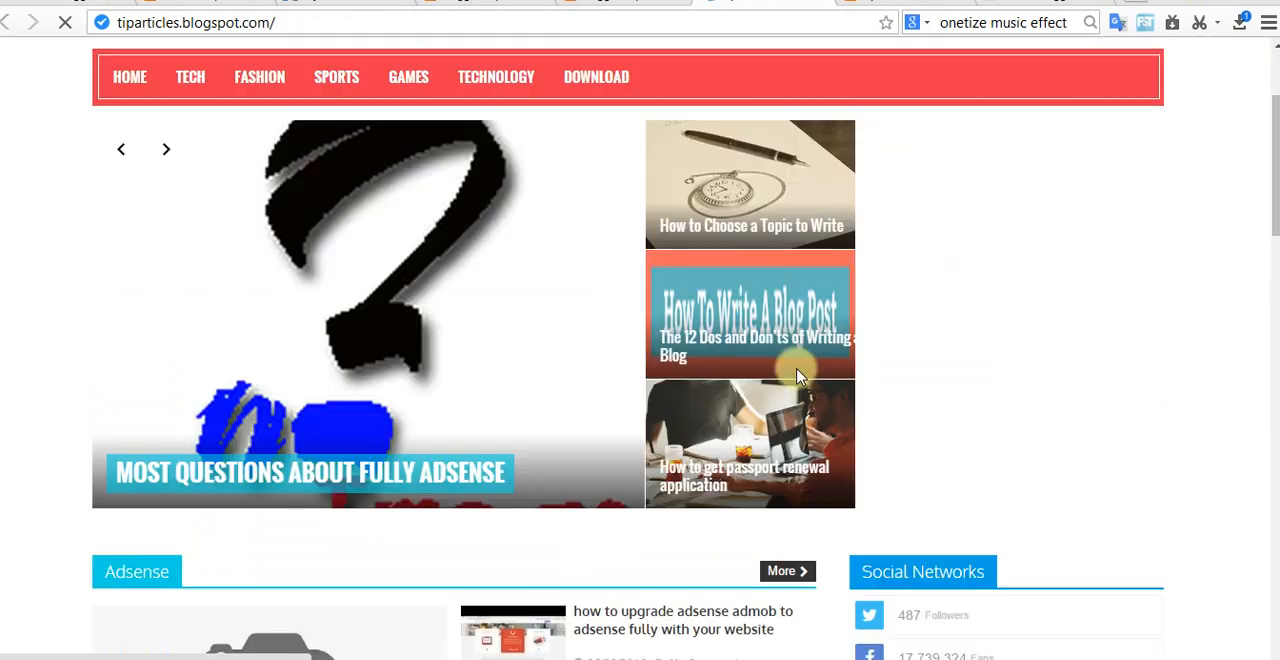
pyautogui.scroll(-2, 797, 375)
pyautogui.scroll(-2, 799, 380)
pyautogui.scroll(2, 800, 374)
pyautogui.scroll(-6, 790, 375)
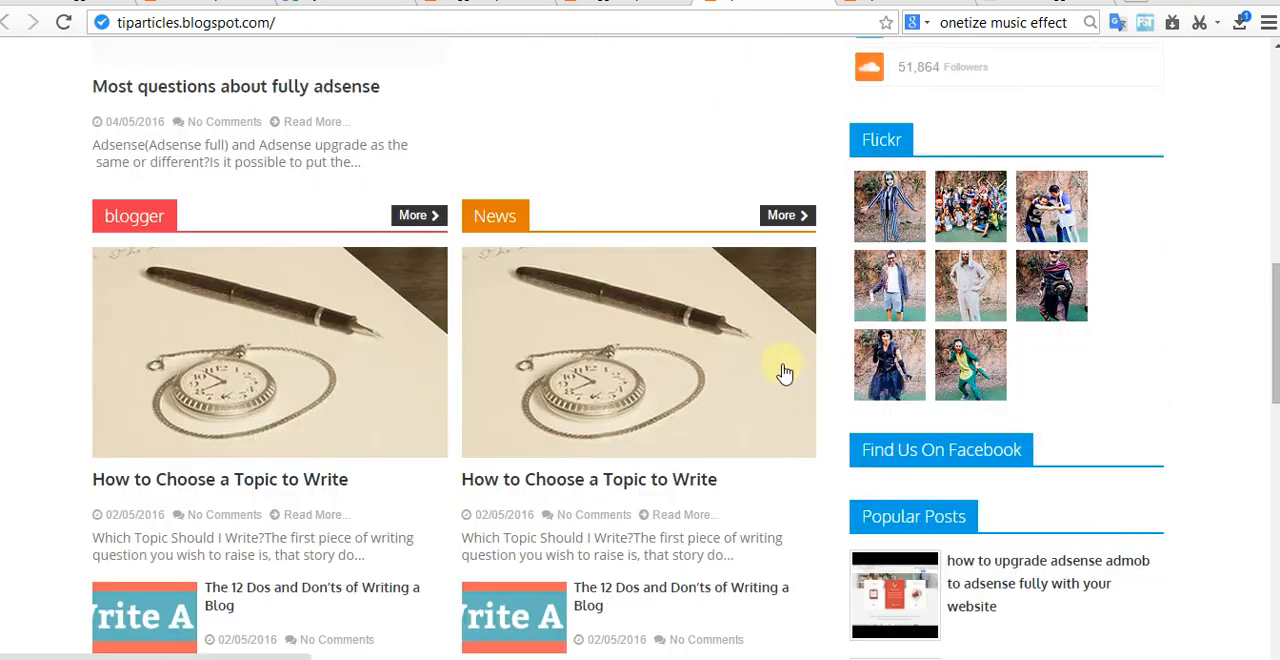
# Step: Examine the Adsense, blogger, News and footer sections of the Tip Content home page
pyautogui.scroll(-12, 780, 372)
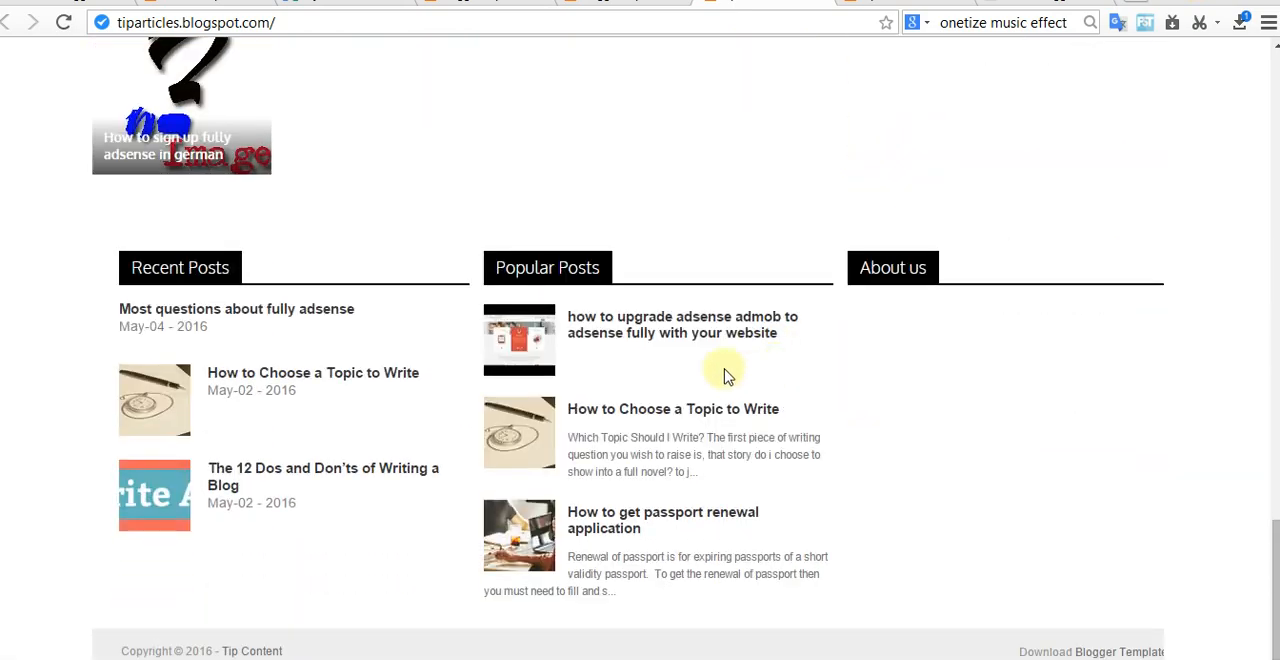
pyautogui.scroll(12, 727, 376)
pyautogui.scroll(6, 710, 372)
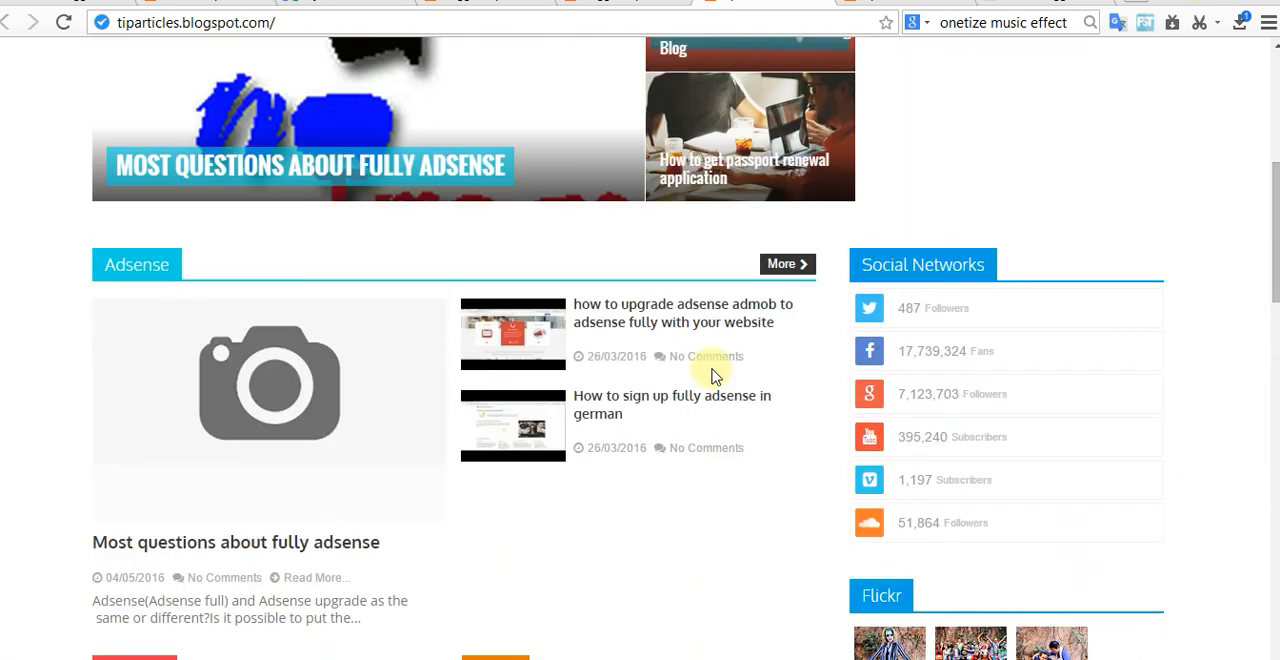
pyautogui.scroll(-6, 713, 375)
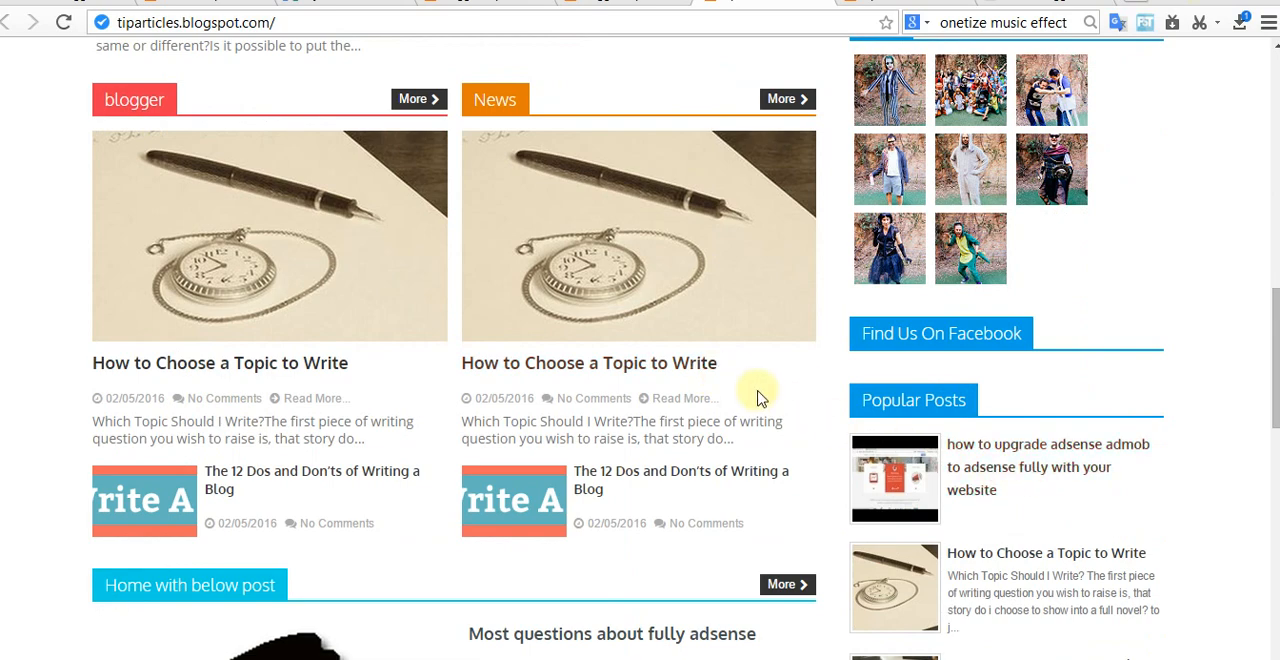
pyautogui.scroll(10, 750, 397)
pyautogui.scroll(-1, 790, 415)
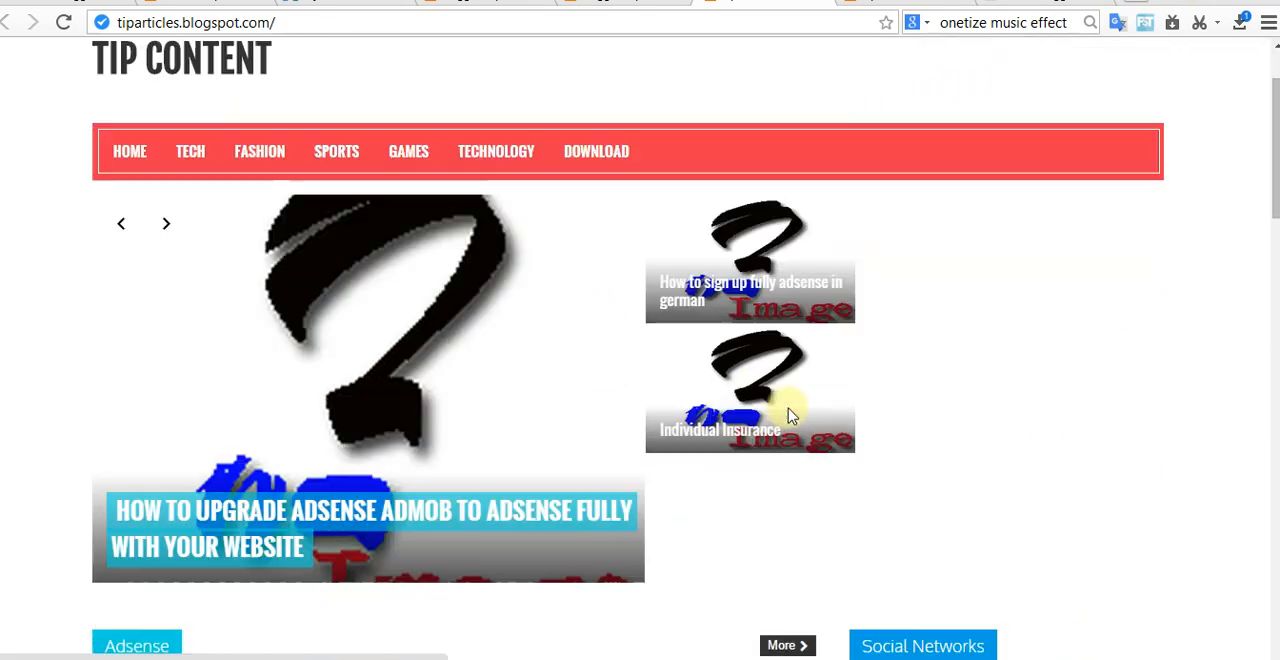
pyautogui.scroll(-5, 790, 415)
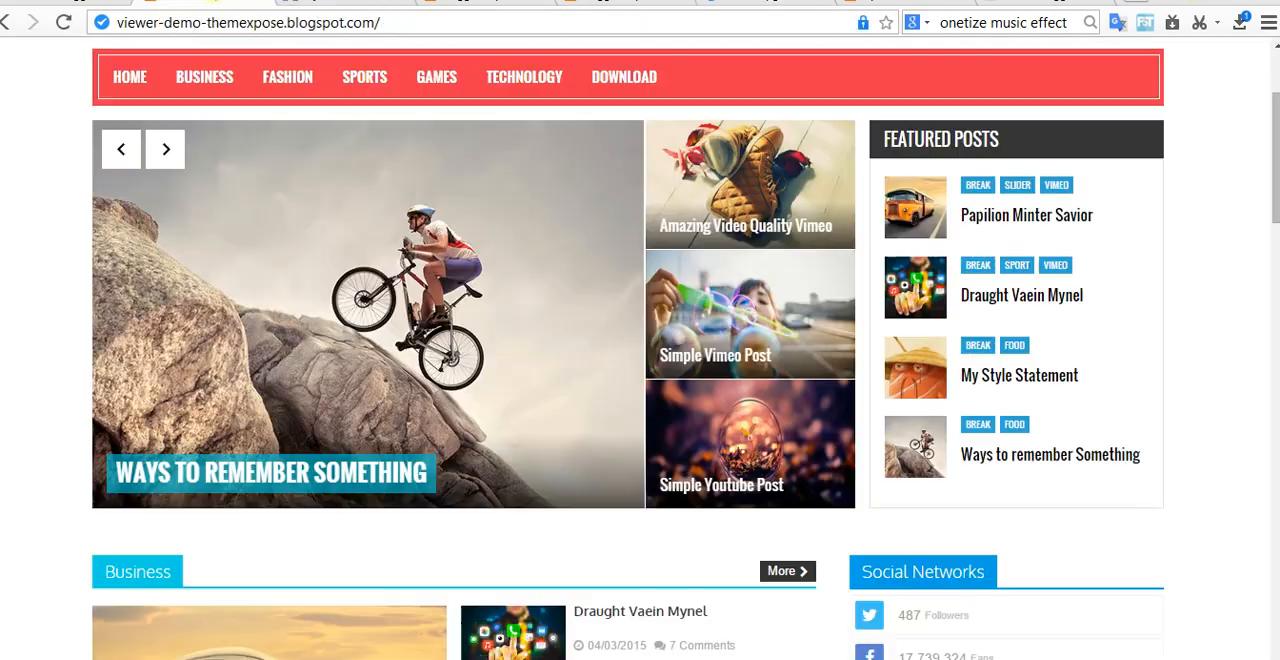
# Step: Switch to the Viewer template demo and examine its home page sections, sidebar gadgets and footer for comparison
pyautogui.scroll(-5, 650, 380)
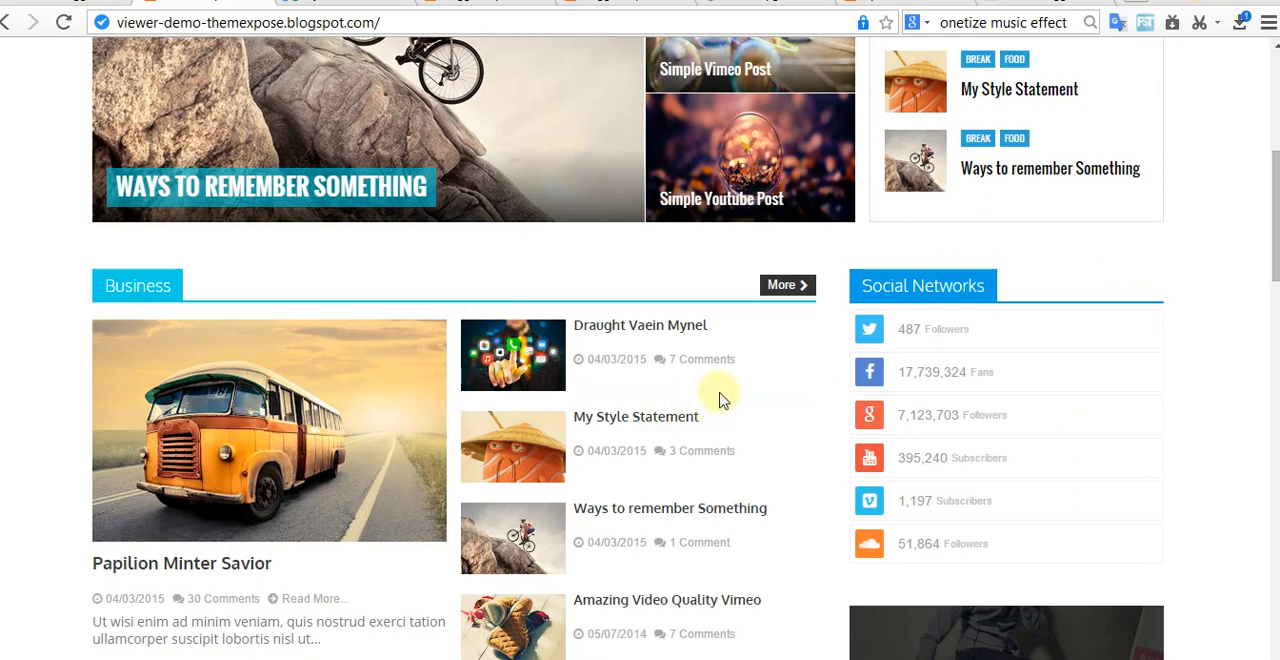
pyautogui.scroll(4, 1063, 131)
pyautogui.scroll(-4, 950, 315)
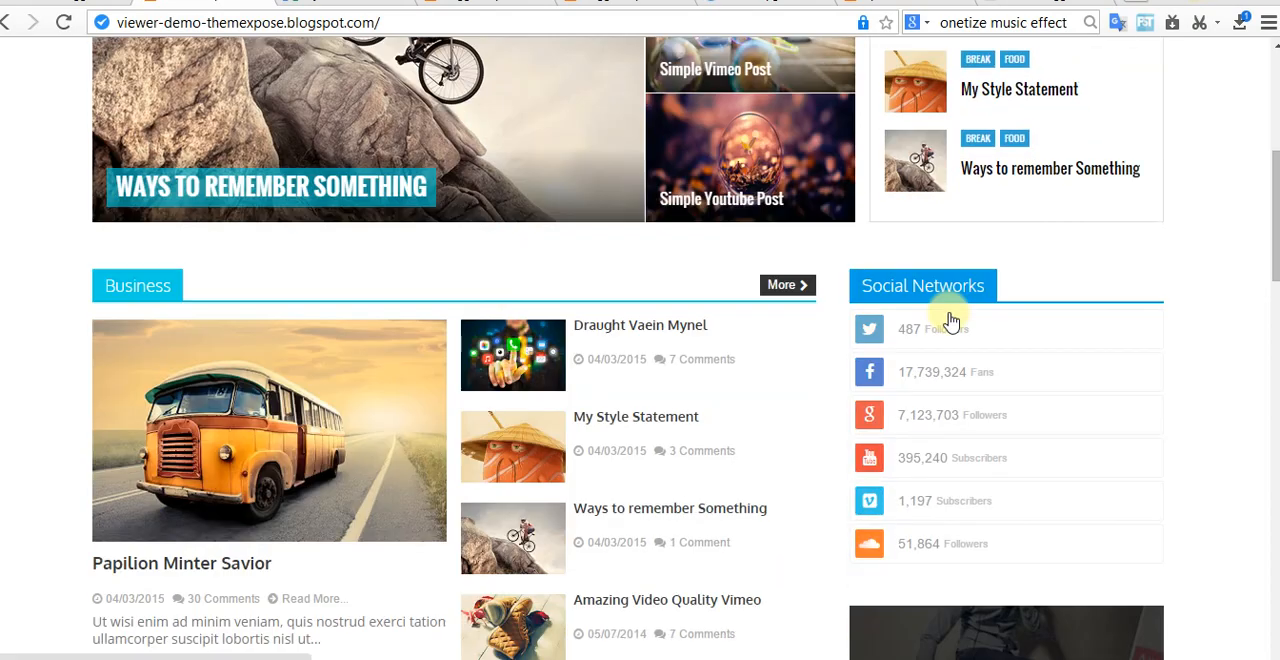
pyautogui.scroll(-7, 646, 337)
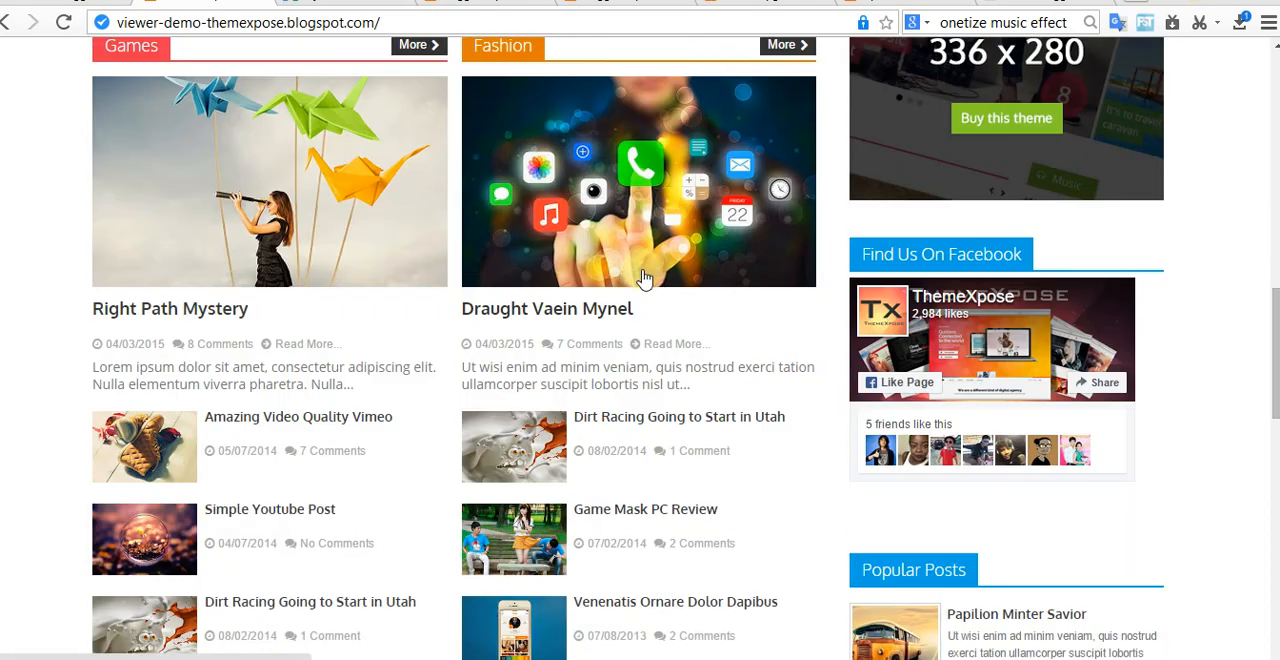
pyautogui.scroll(2, 645, 279)
pyautogui.scroll(-4, 928, 323)
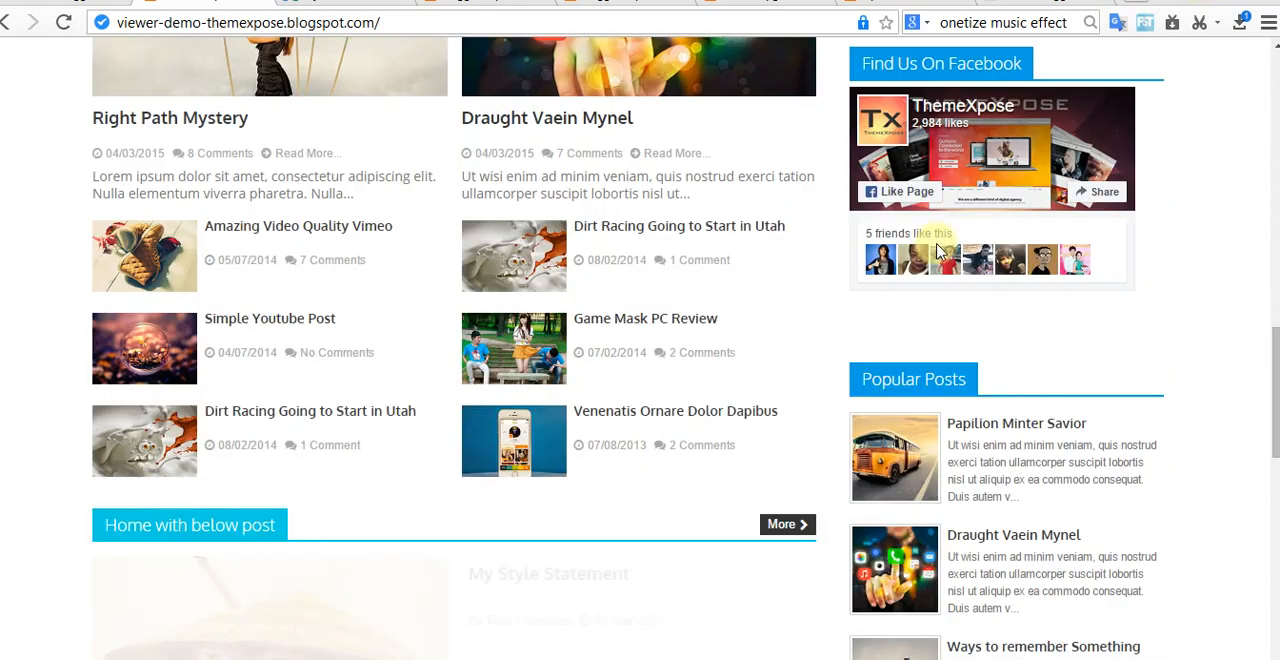
pyautogui.scroll(-2, 852, 257)
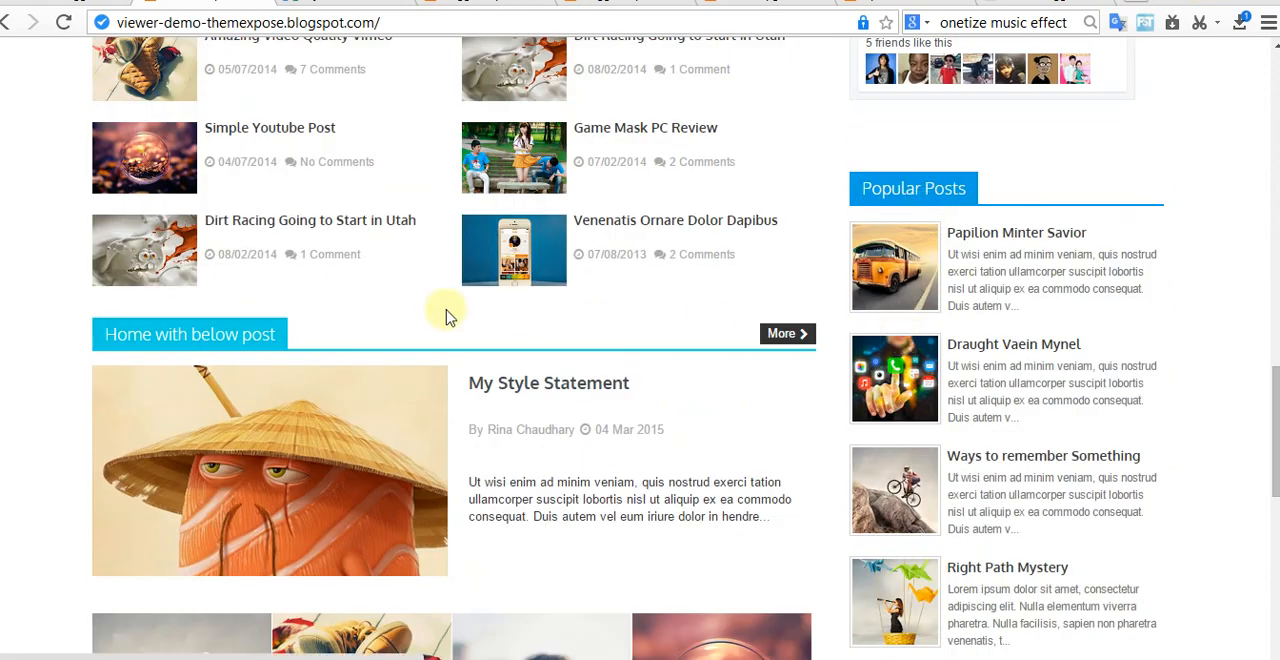
pyautogui.scroll(-2, 471, 337)
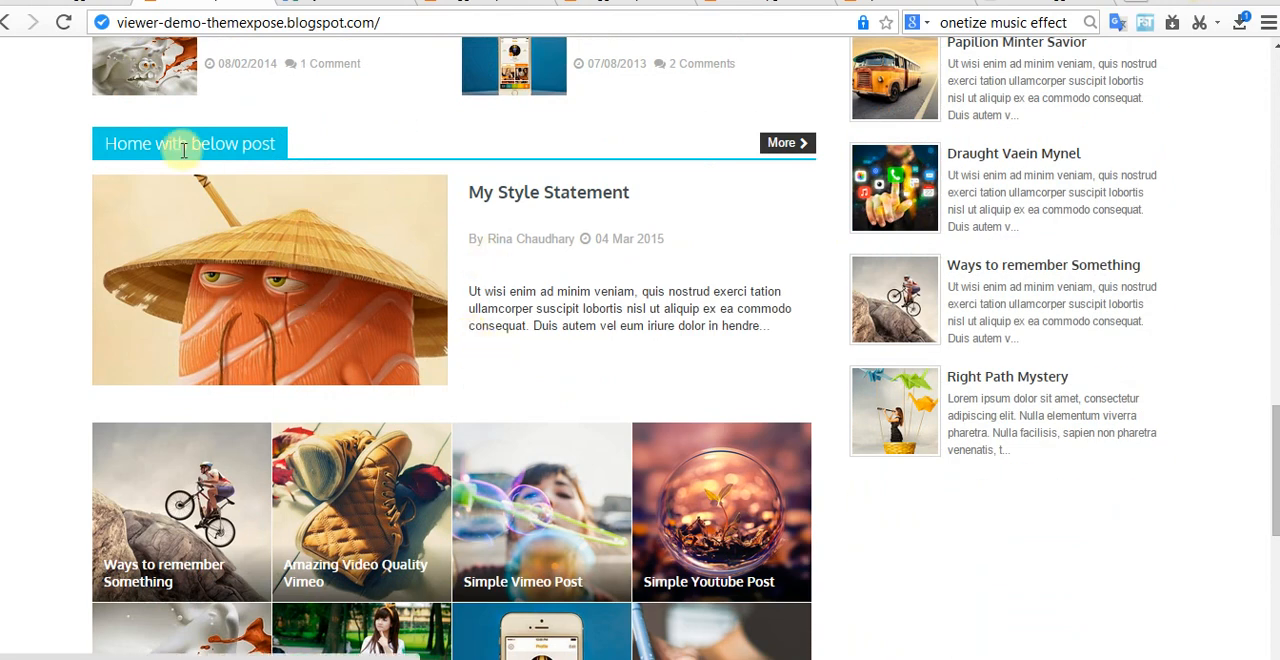
pyautogui.scroll(-4, 543, 246)
pyautogui.scroll(-2, 542, 246)
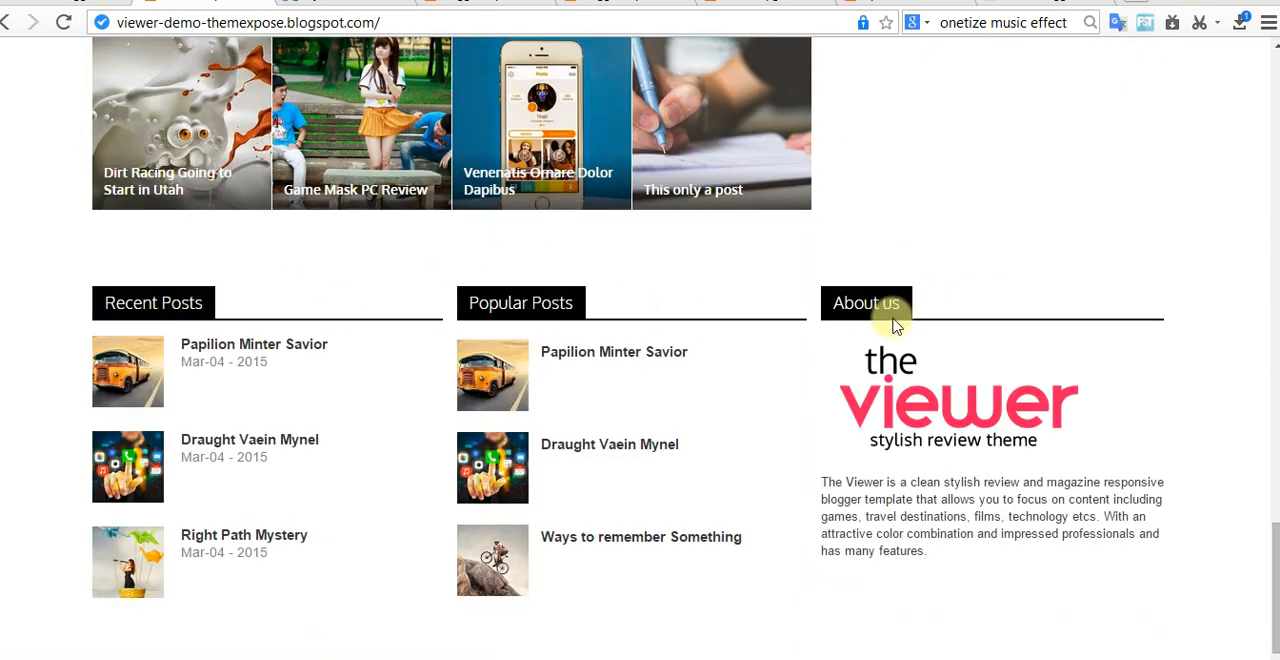
pyautogui.scroll(-2, 891, 330)
pyautogui.scroll(7, 912, 420)
pyautogui.scroll(3, 914, 428)
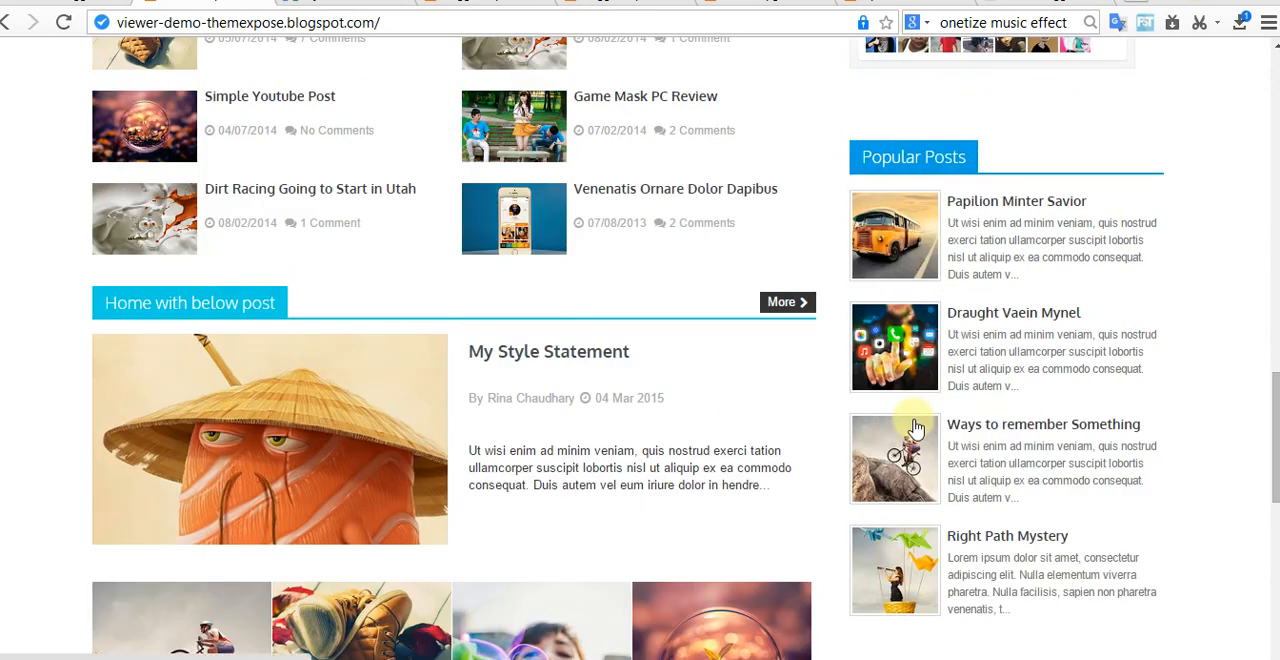
# Step: Open the demo's Game Mask PC Review post and examine its author block, related posts, comments and footer
pyautogui.click(645, 290)
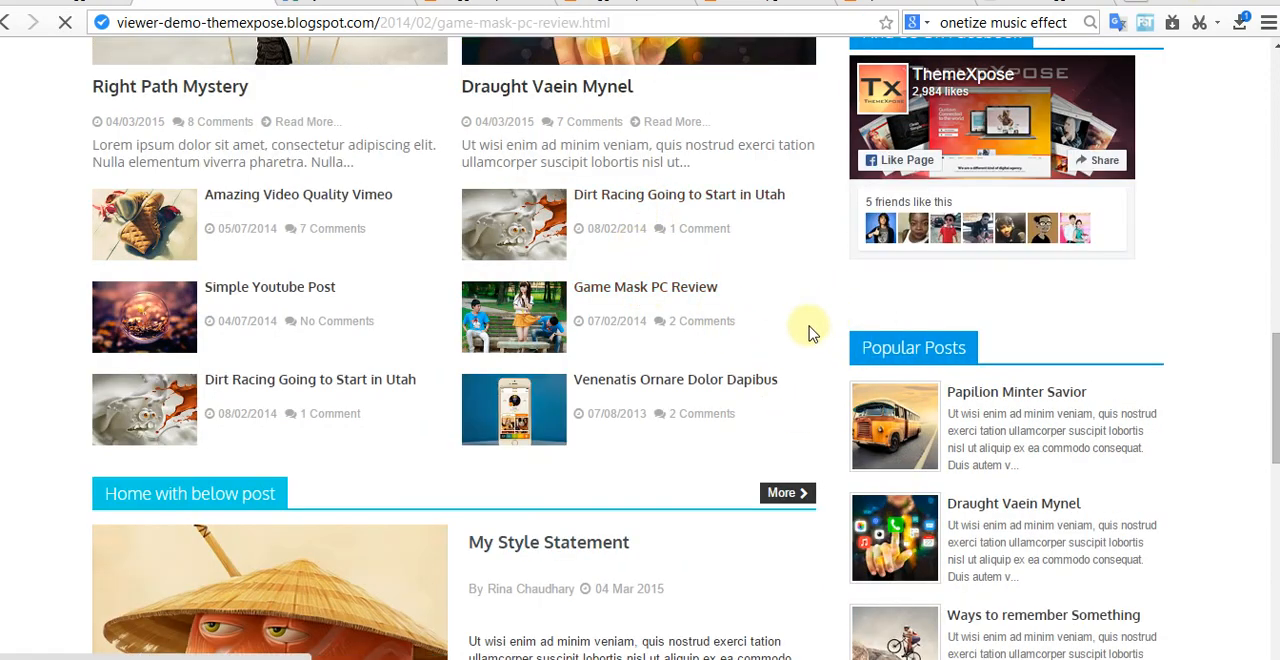
pyautogui.scroll(-2, 760, 308)
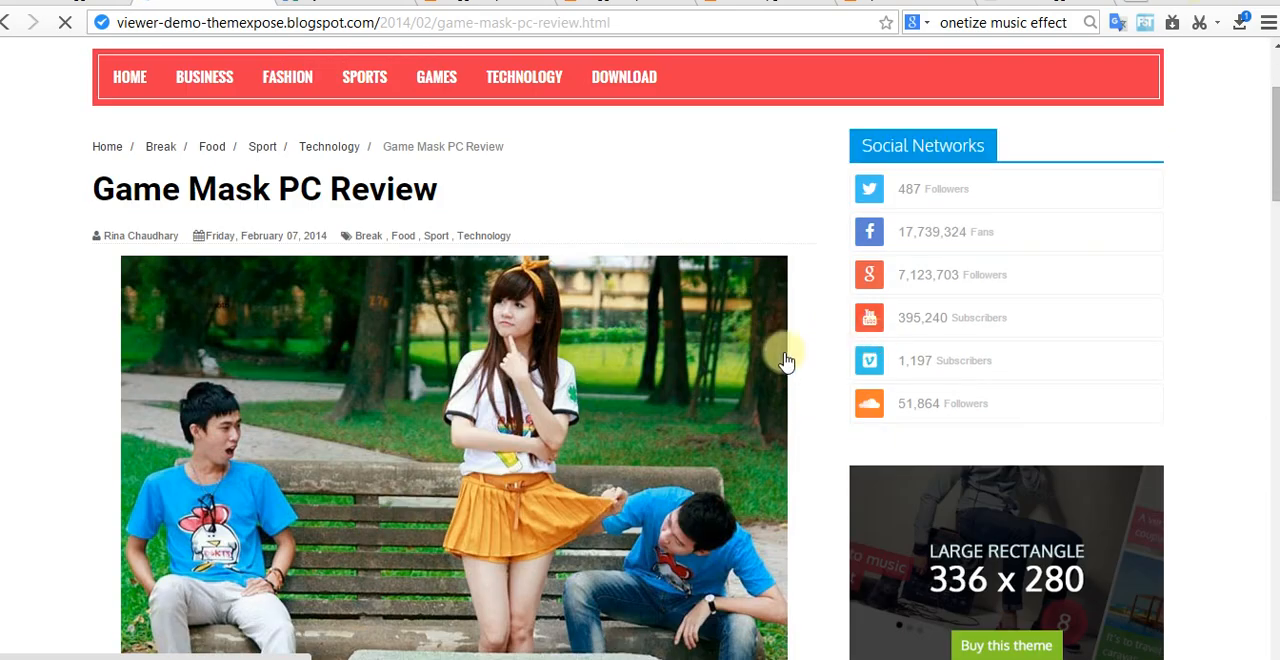
pyautogui.scroll(-10, 770, 345)
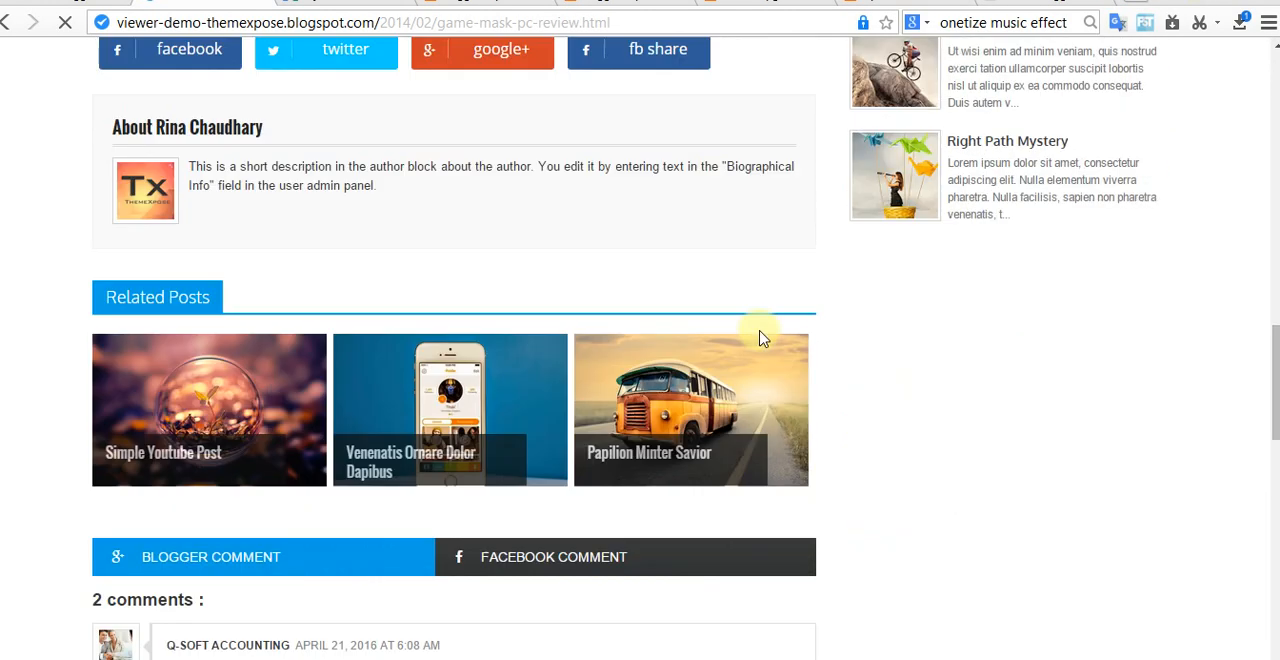
pyautogui.scroll(-5, 765, 345)
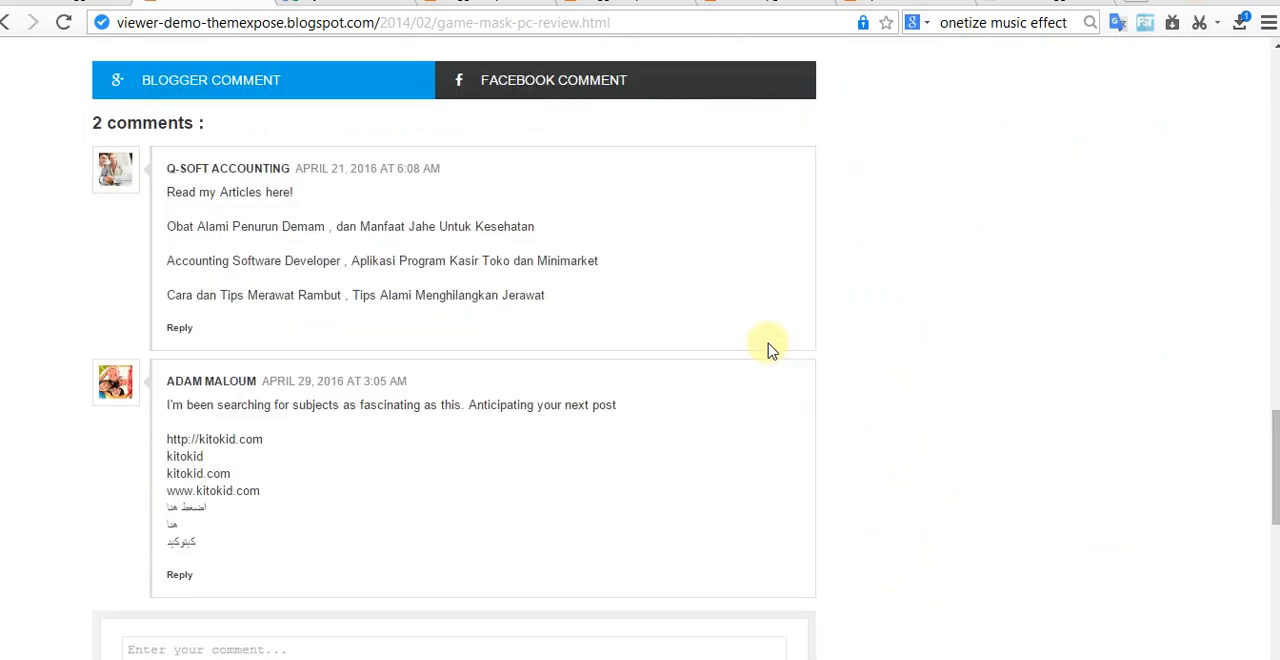
pyautogui.scroll(-5, 683, 323)
pyautogui.scroll(-3, 683, 323)
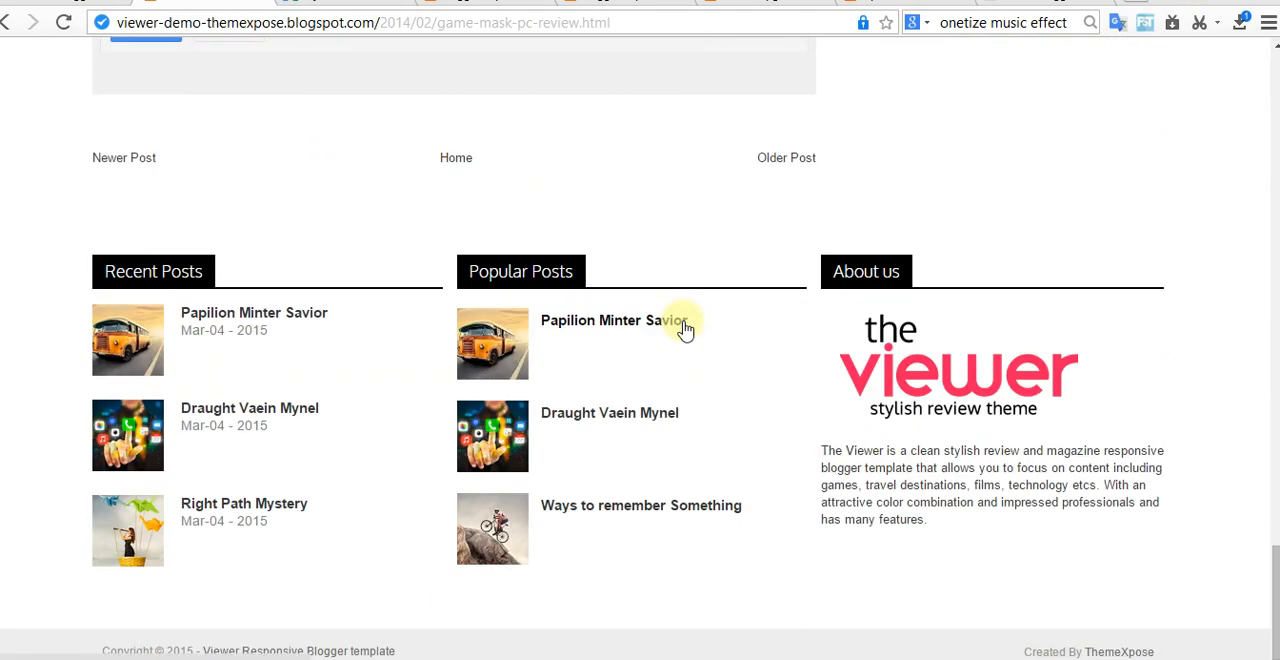
pyautogui.scroll(6, 680, 326)
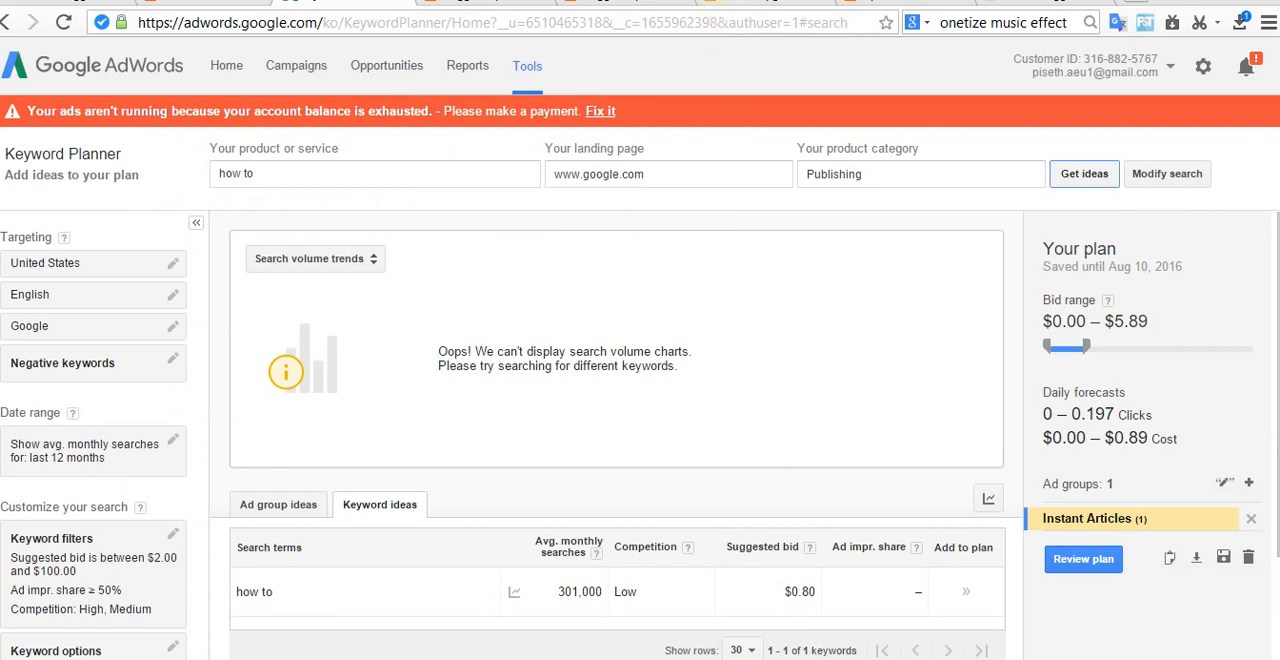
# Step: Close the spare Tip Content blog tabs and save the arrangement on the blog's Layout page
pyautogui.click(770, 5)
pyautogui.click(898, 3)
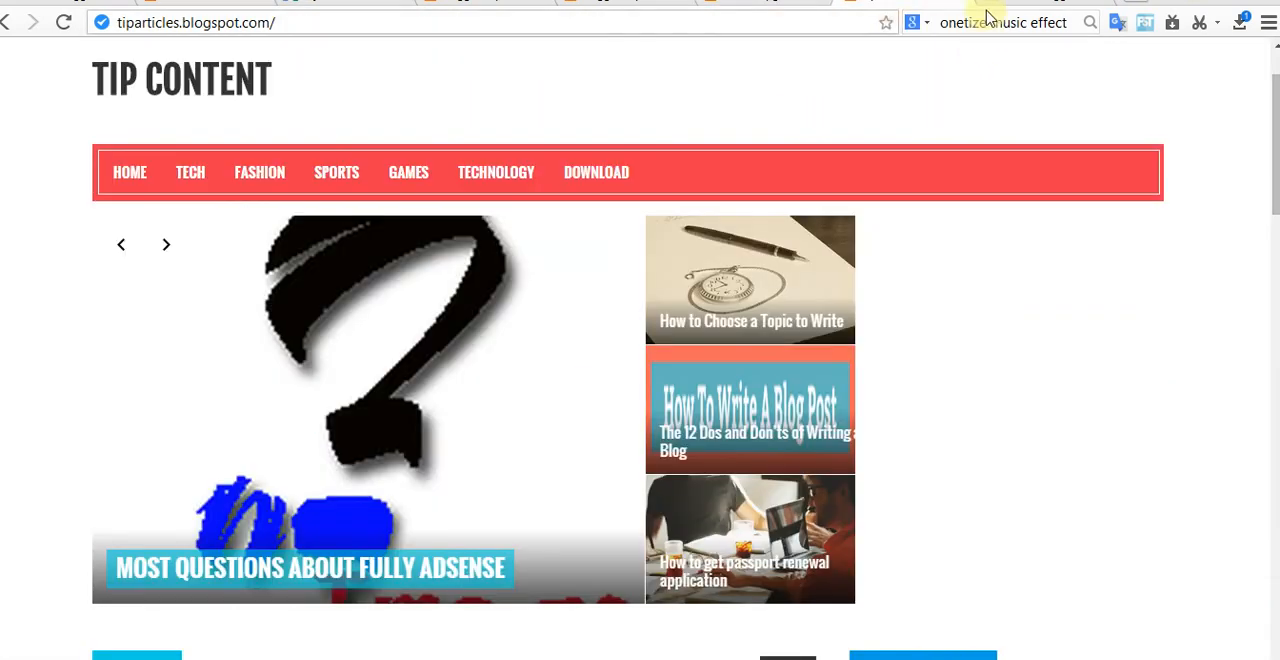
pyautogui.click(964, 2)
pyautogui.click(815, 2)
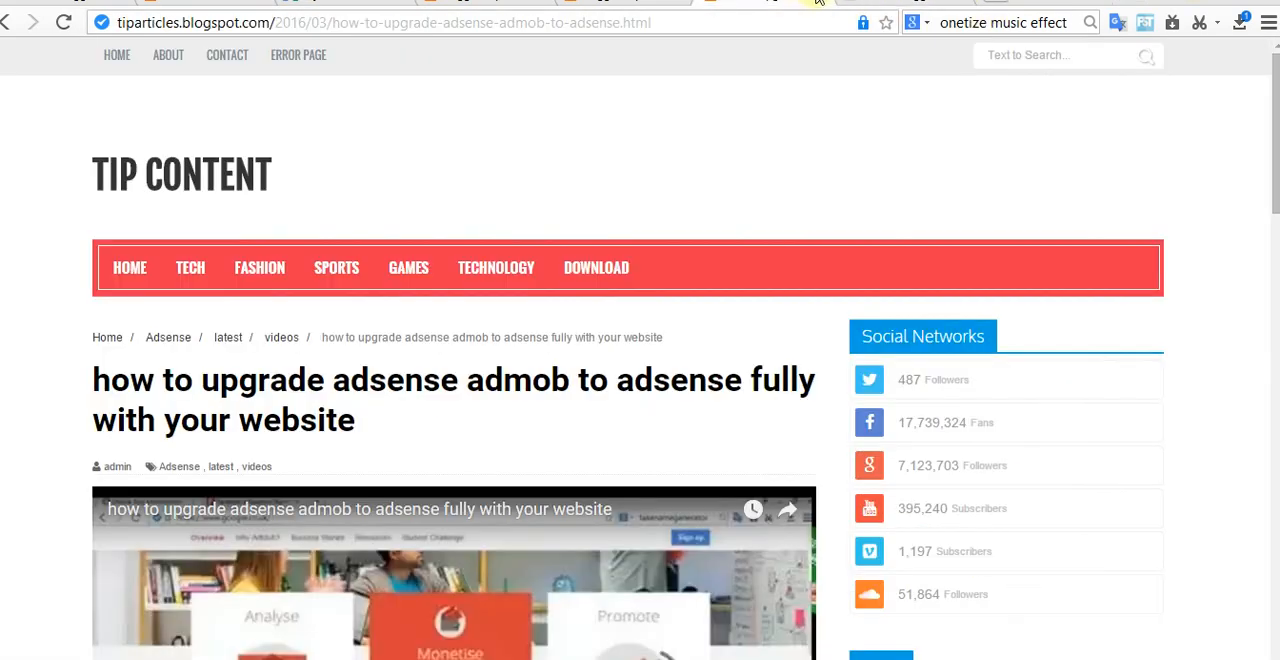
pyautogui.click(823, 3)
pyautogui.click(676, 3)
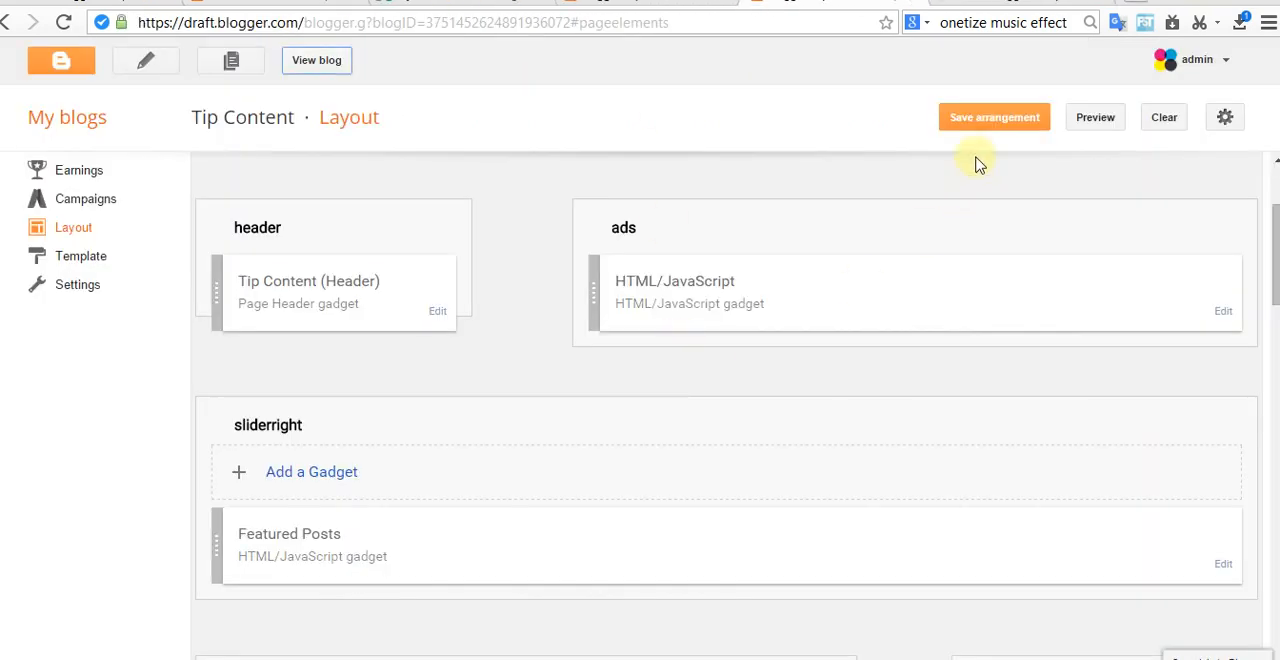
pyautogui.click(984, 120)
# Step: View the live Tip Content blog and check its home page from the slider to the footer
pyautogui.click(296, 58)
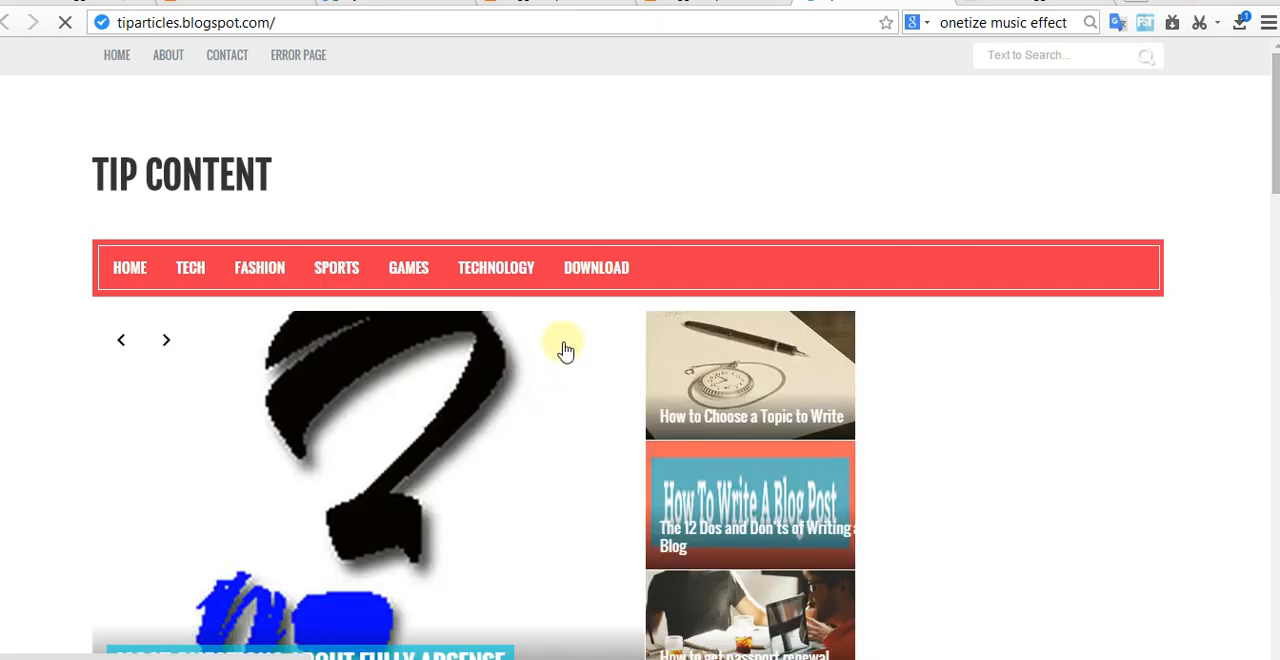
pyautogui.scroll(-3, 563, 349)
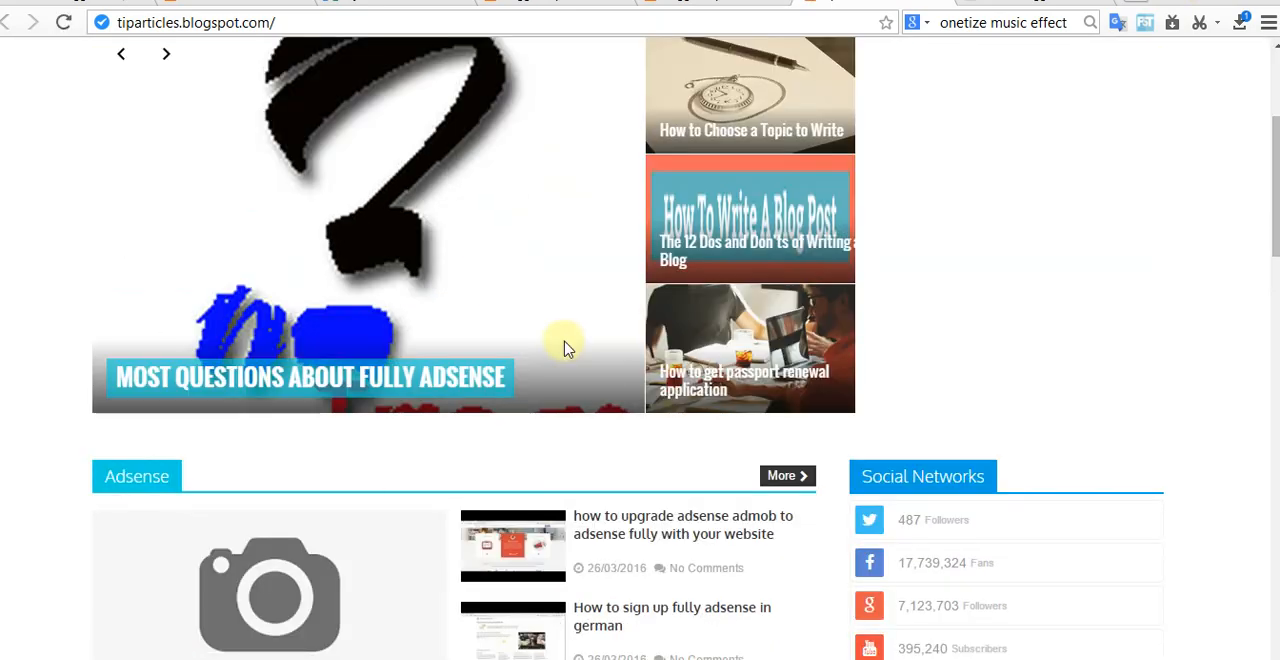
pyautogui.scroll(-6, 563, 349)
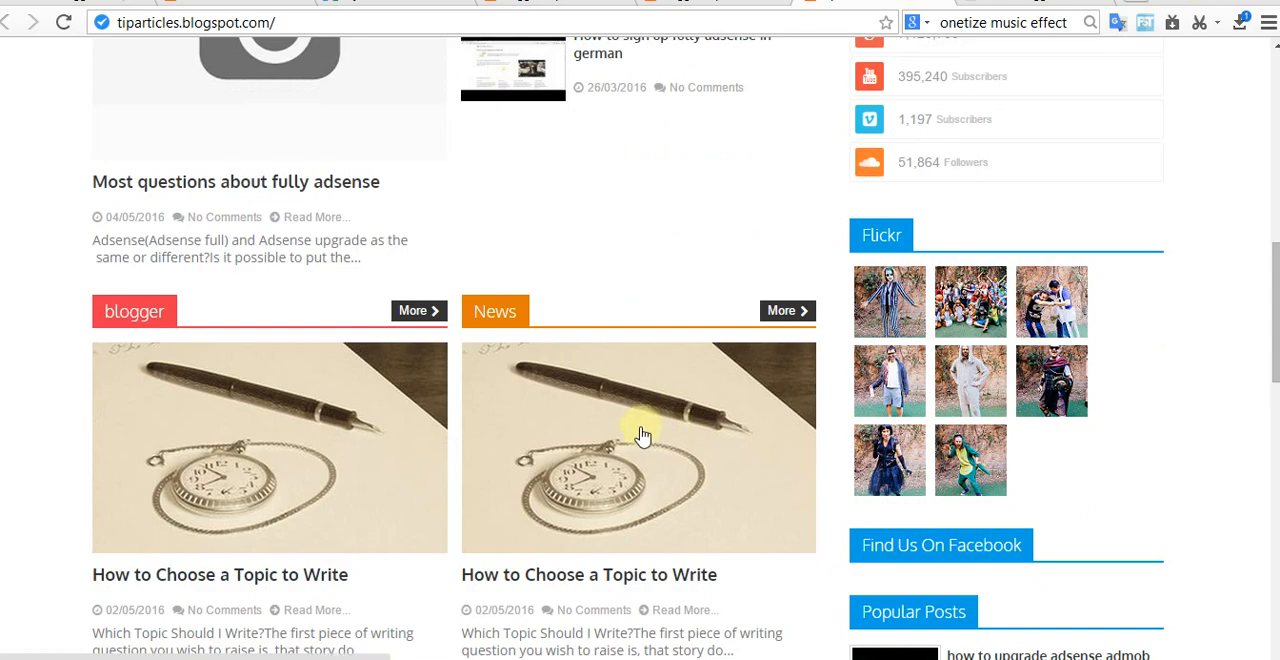
pyautogui.scroll(-4, 640, 434)
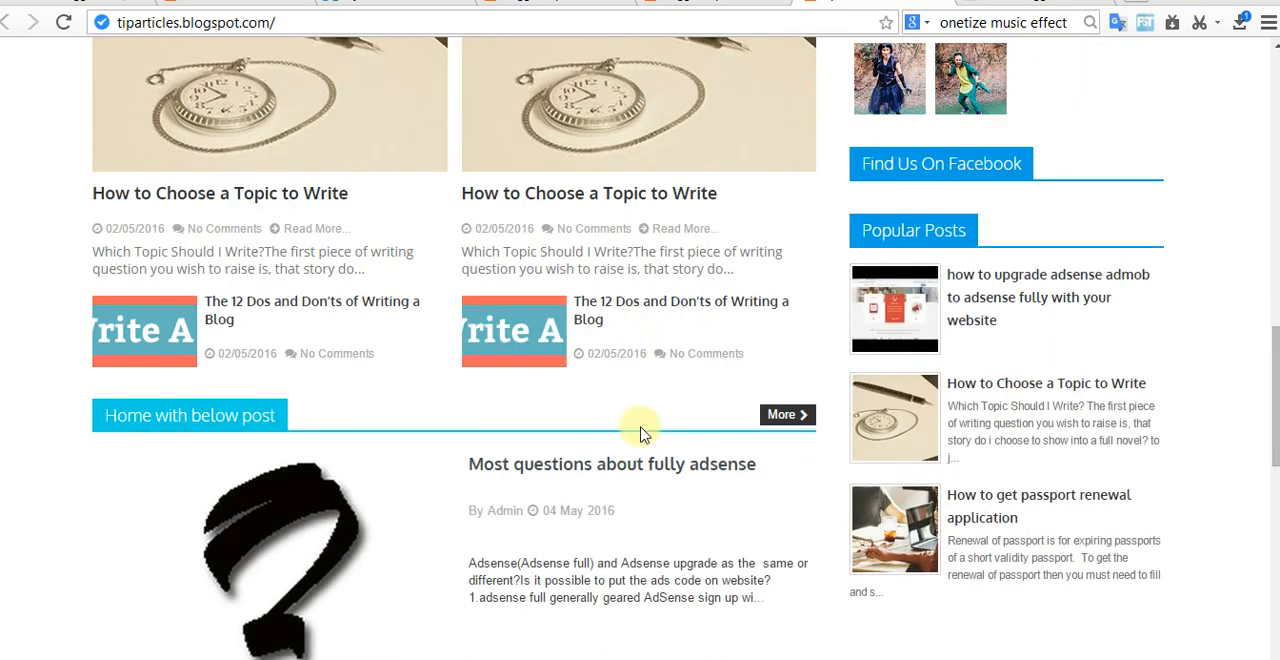
pyautogui.scroll(-9, 640, 434)
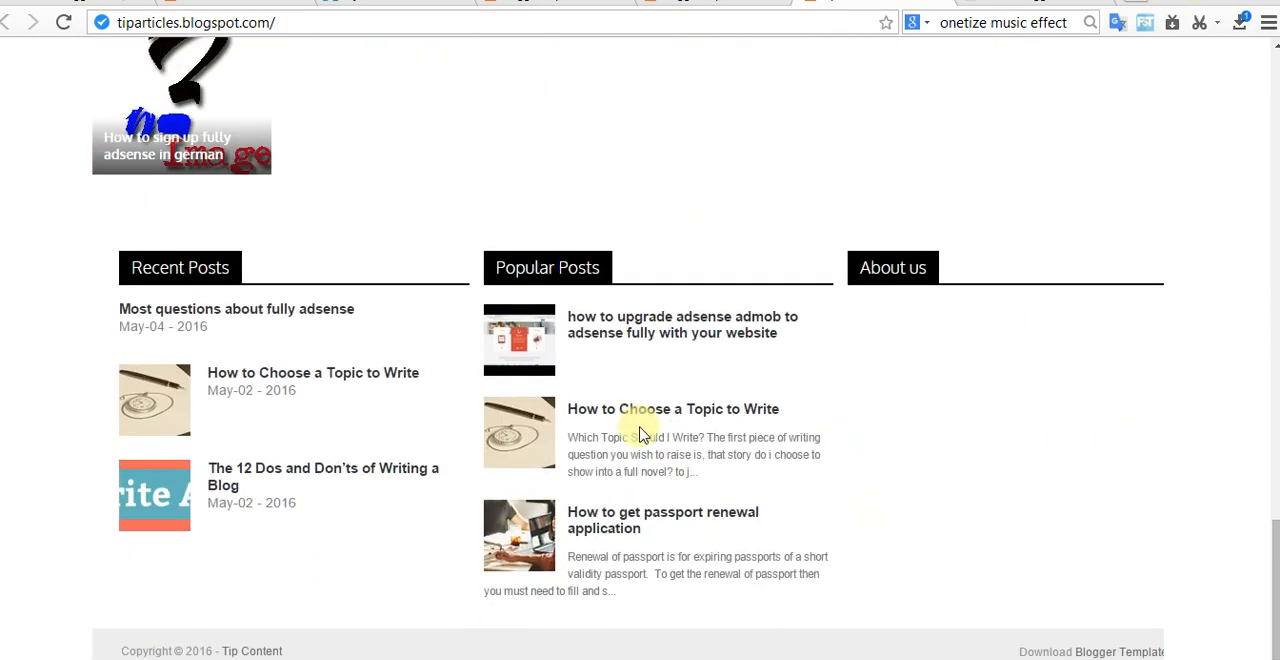
pyautogui.scroll(10, 641, 434)
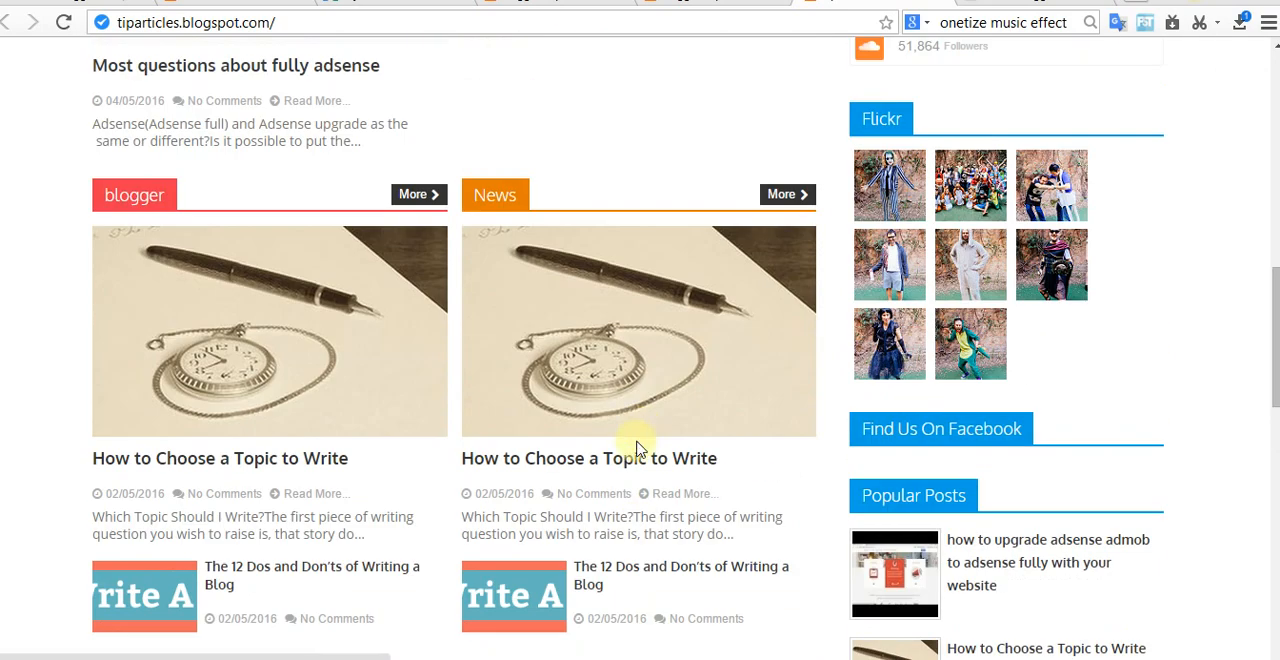
pyautogui.scroll(6, 632, 445)
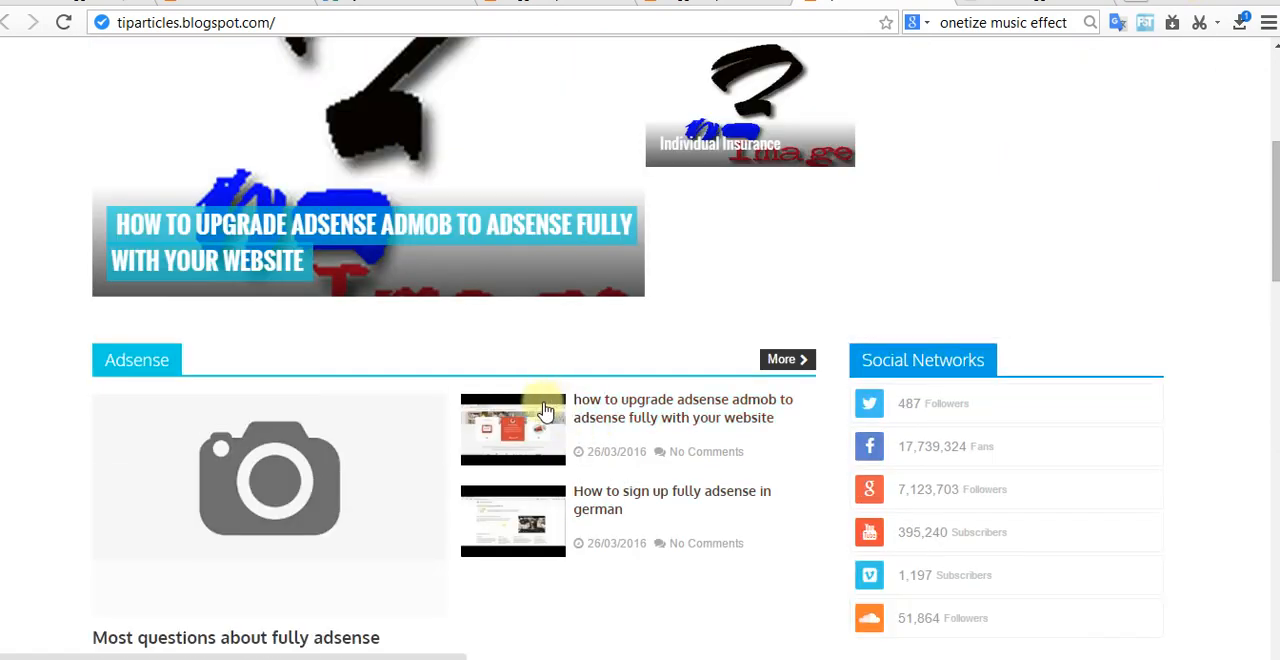
pyautogui.scroll(2, 671, 383)
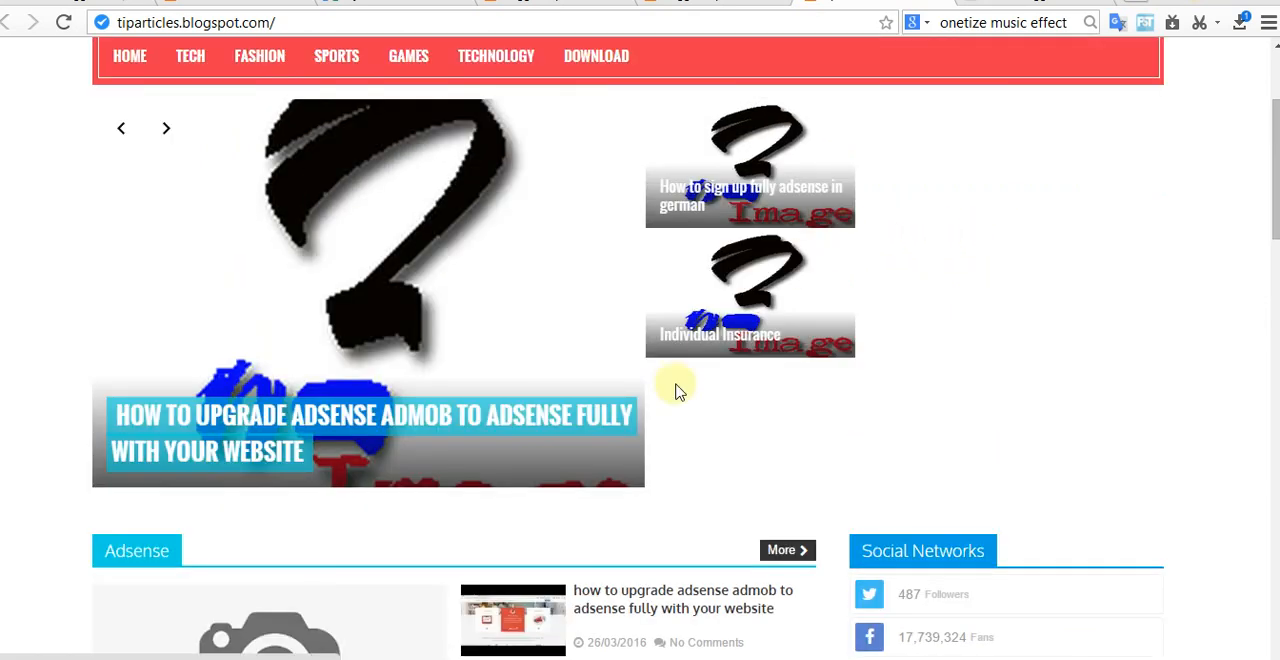